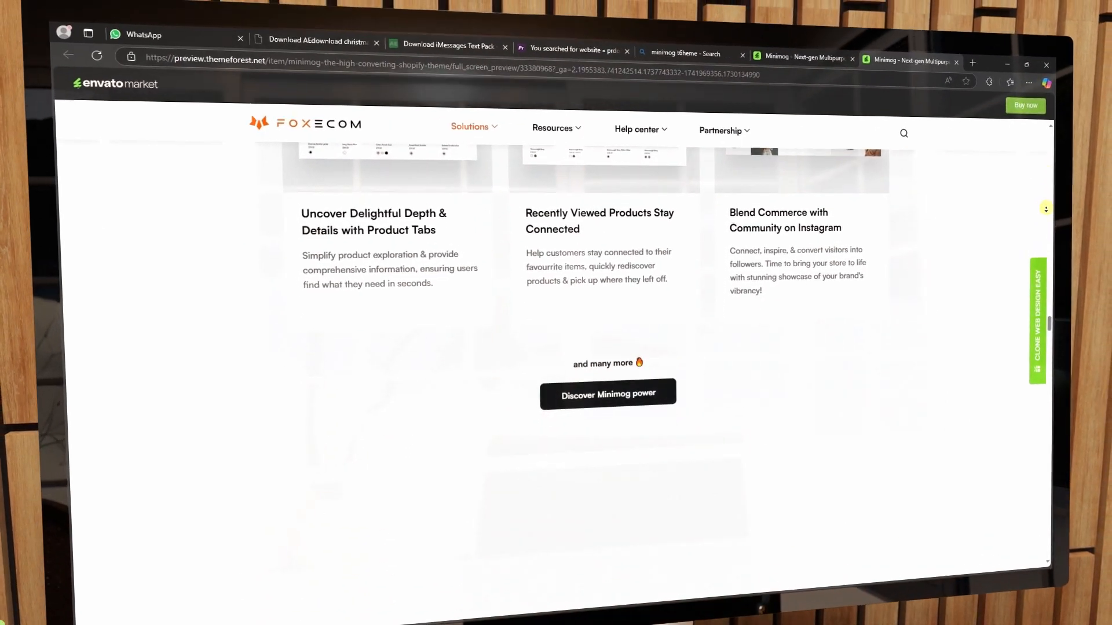
# Highlight the opening of the headline on the Shopify pricing page
pyautogui.moveTo(412, 151); pyautogui.dragTo(479, 154)
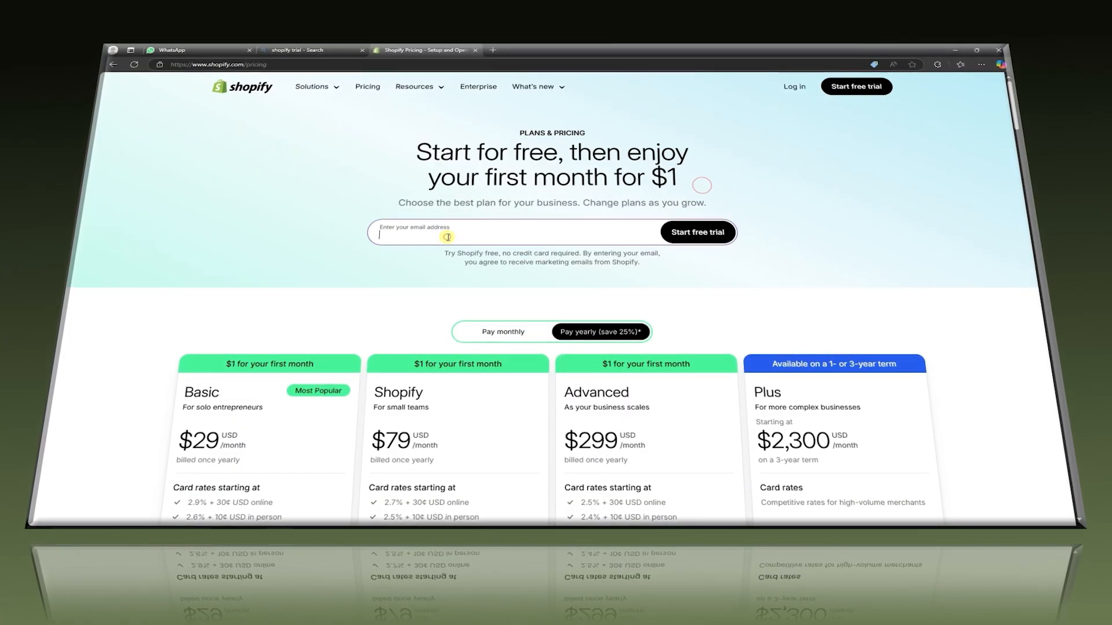
# Create a Shopify trial account with an email address and password, choose Services, and skip plan selection
pyautogui.click(675, 232)
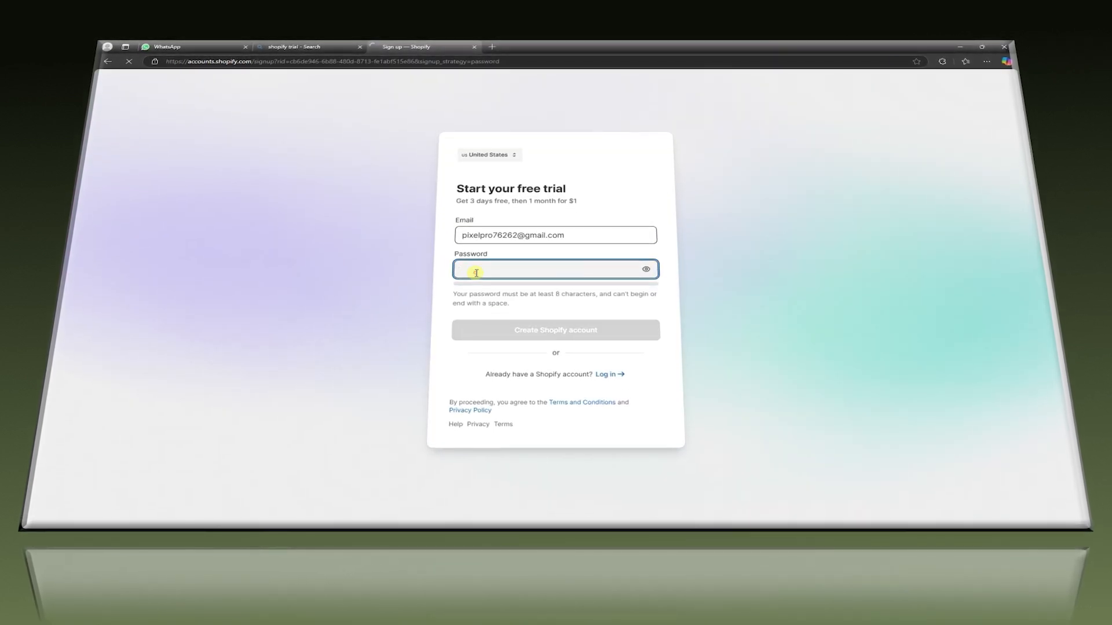
pyautogui.click(560, 326)
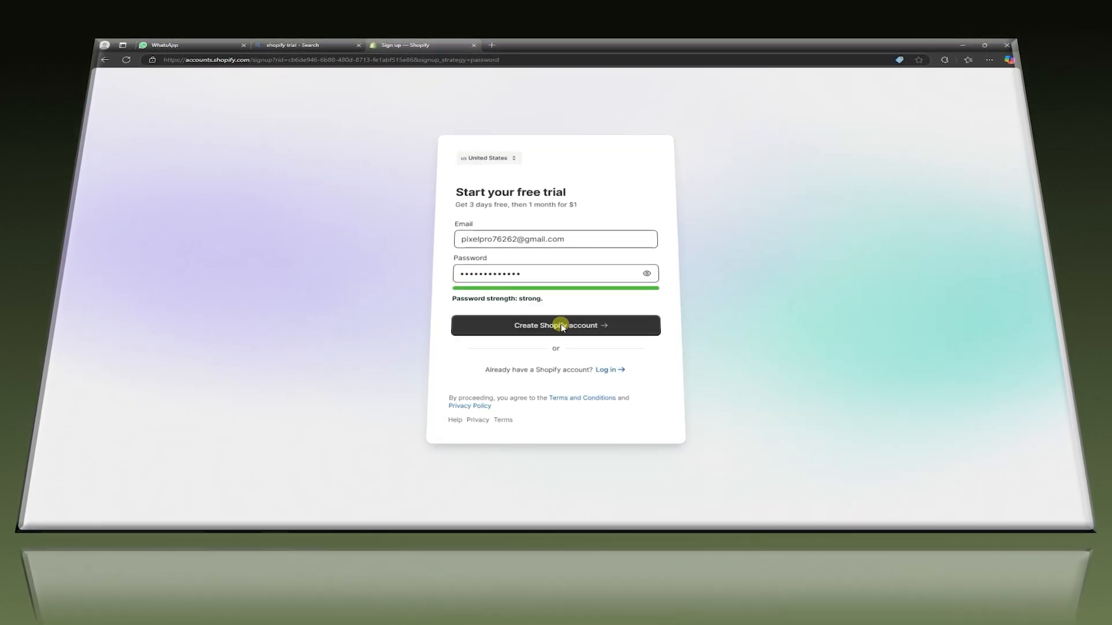
pyautogui.click(561, 326)
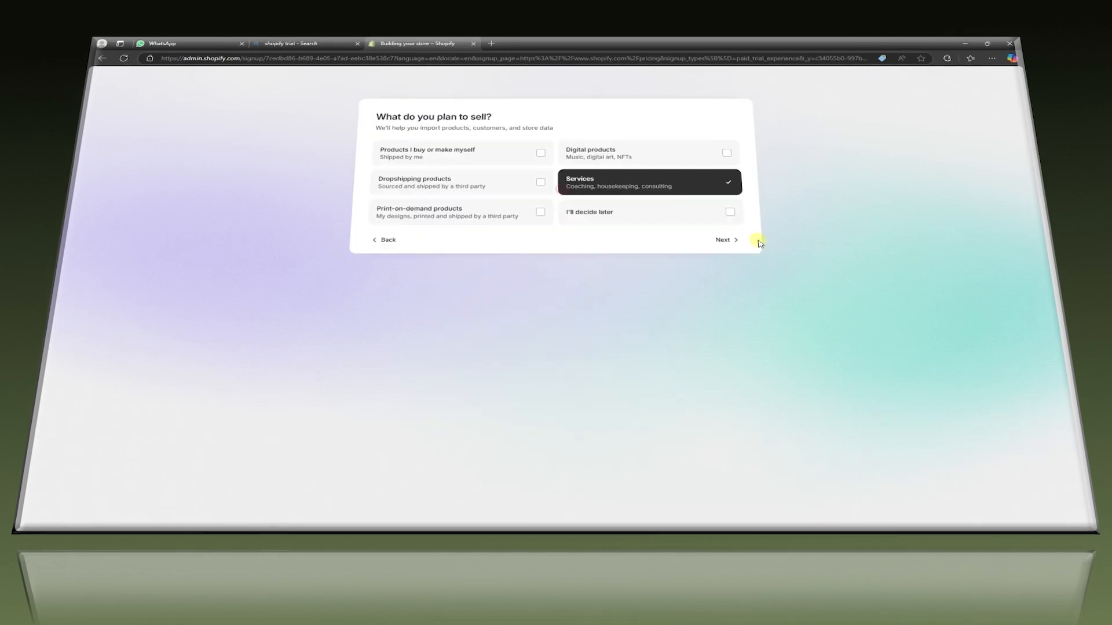
pyautogui.click(752, 239)
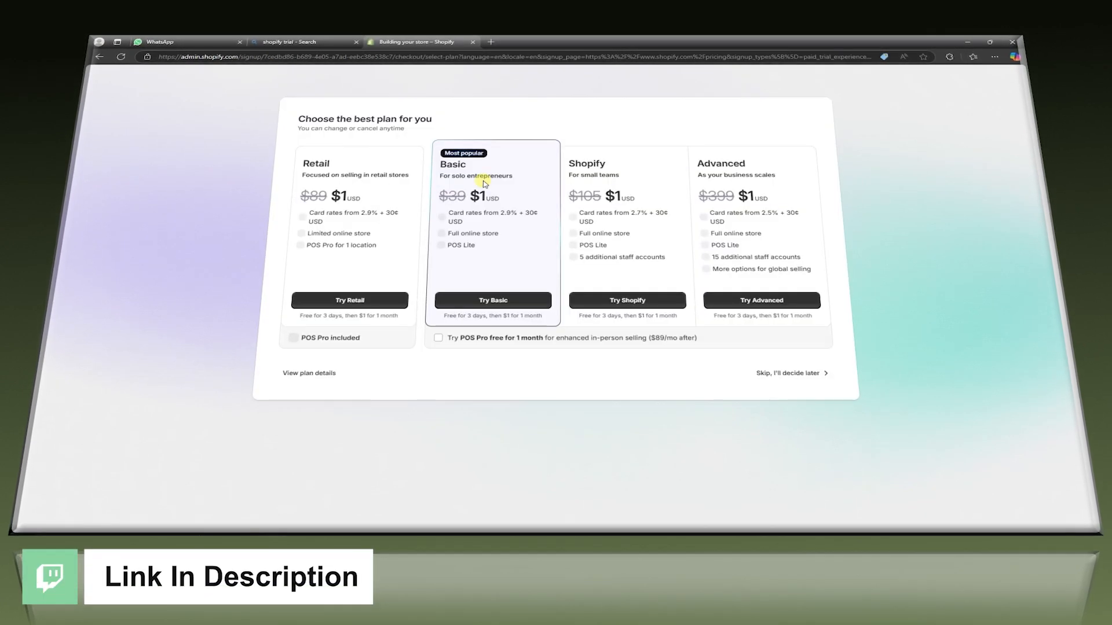
pyautogui.click(789, 372)
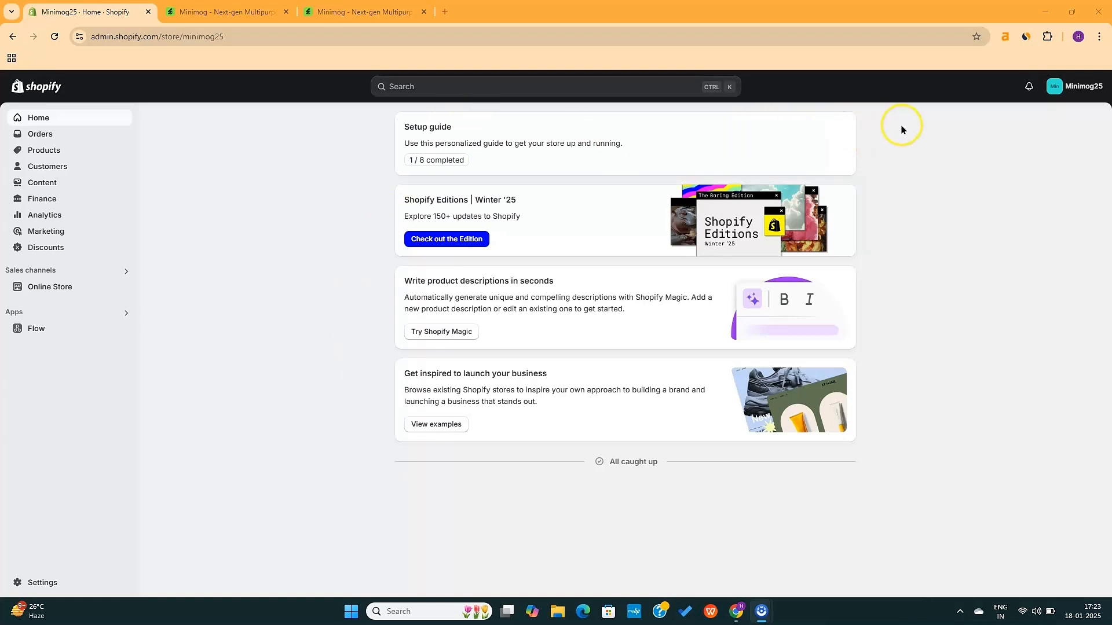
pyautogui.click(841, 131)
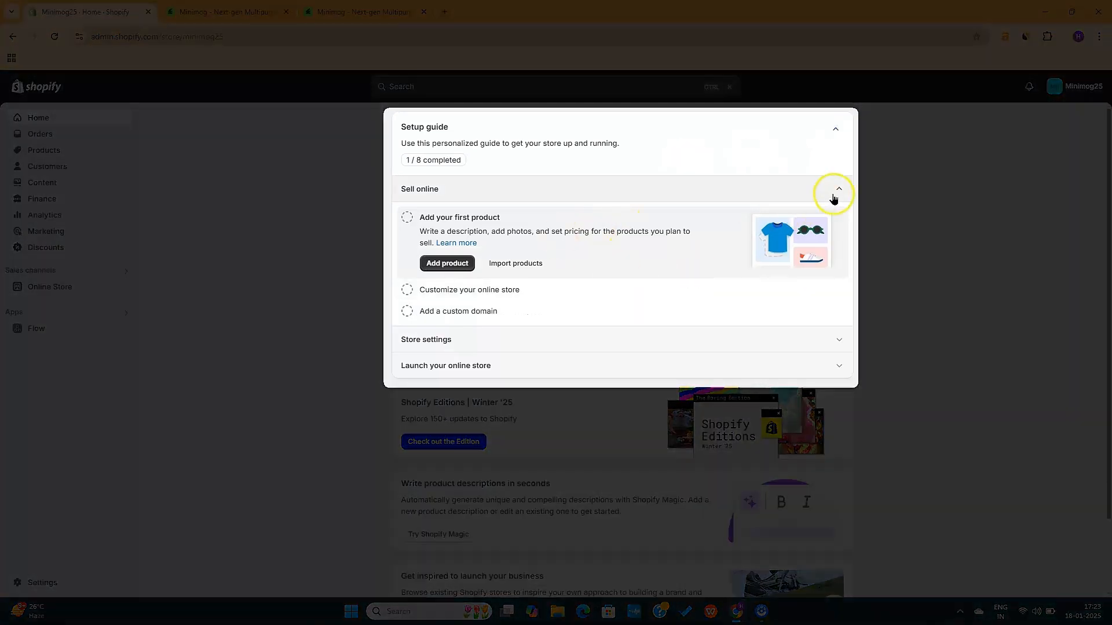
pyautogui.click(834, 195)
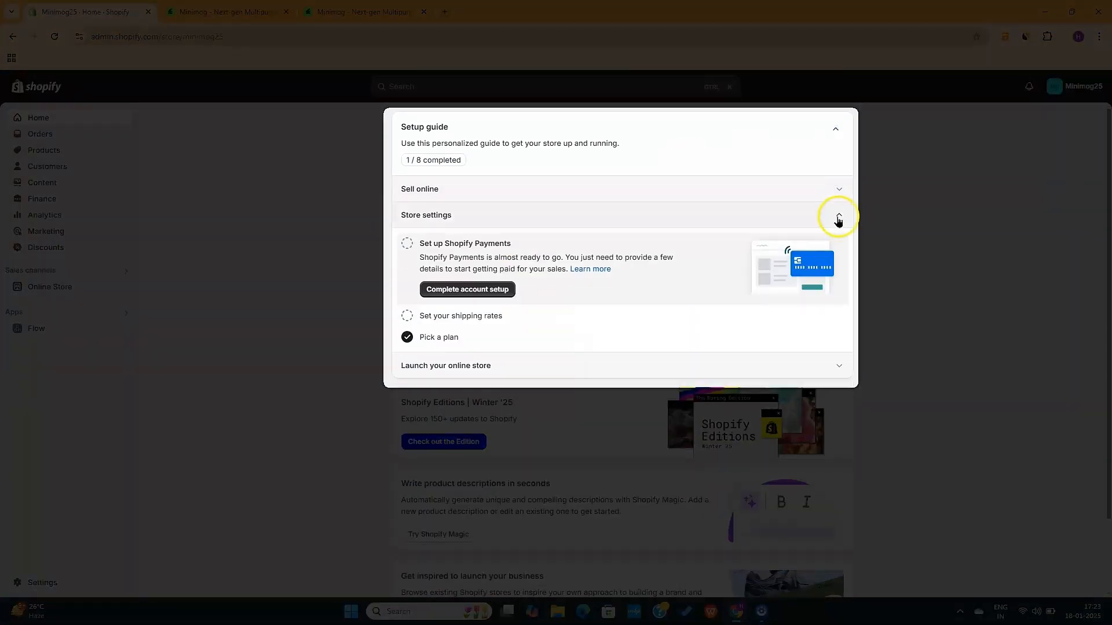
pyautogui.click(838, 217)
pyautogui.click(840, 189)
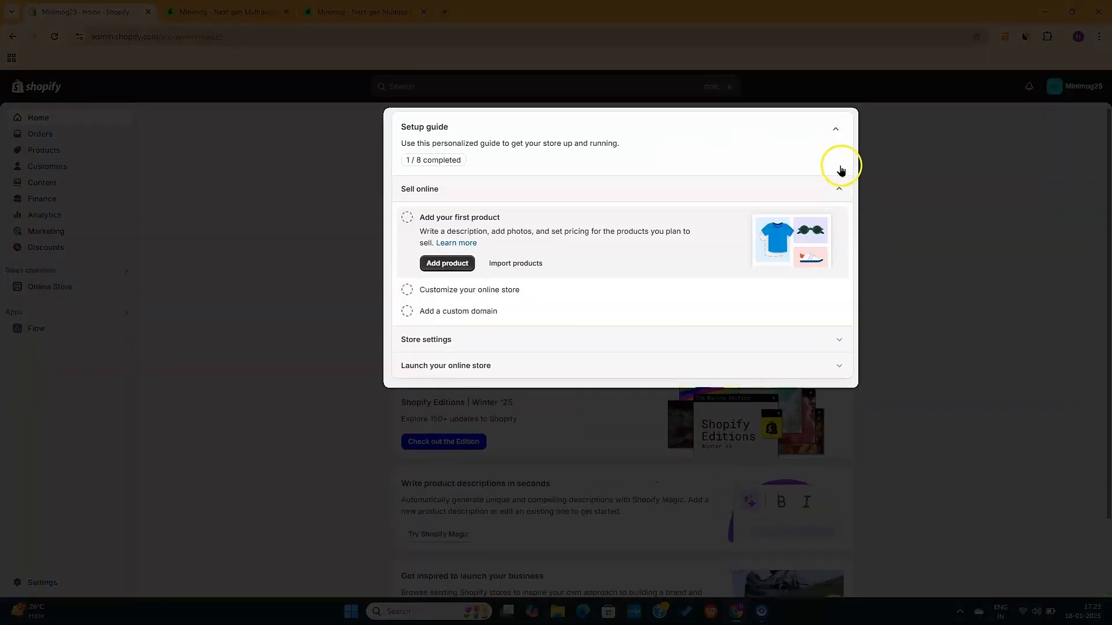
pyautogui.click(840, 133)
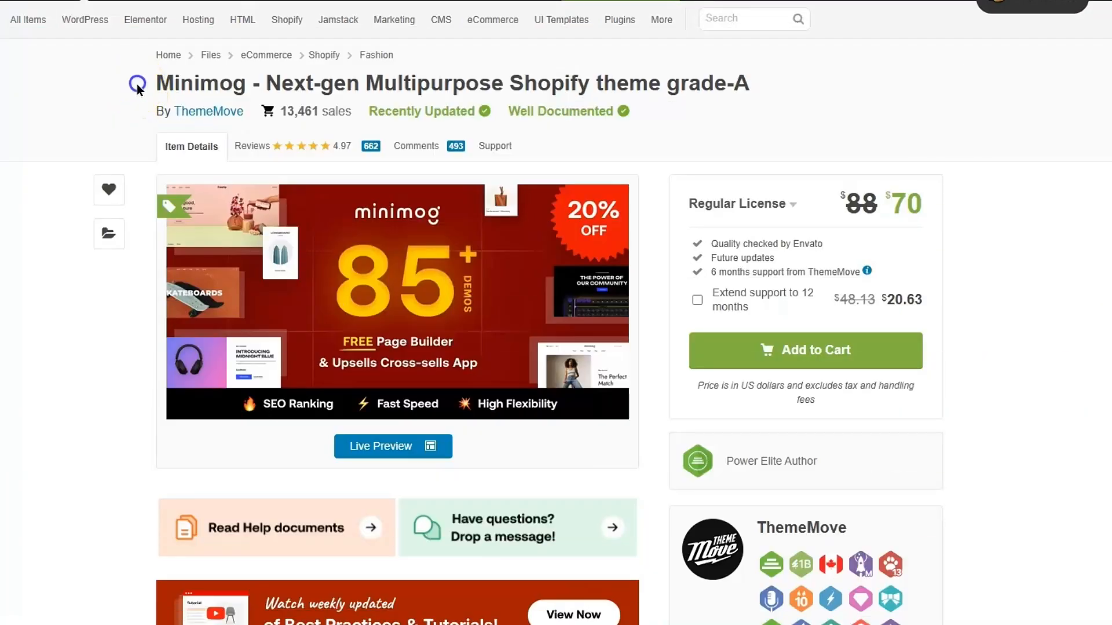
# Review the Minimog title, its $70 sale price and the Install a theme demo docs
pyautogui.moveTo(136, 82); pyautogui.dragTo(810, 92)
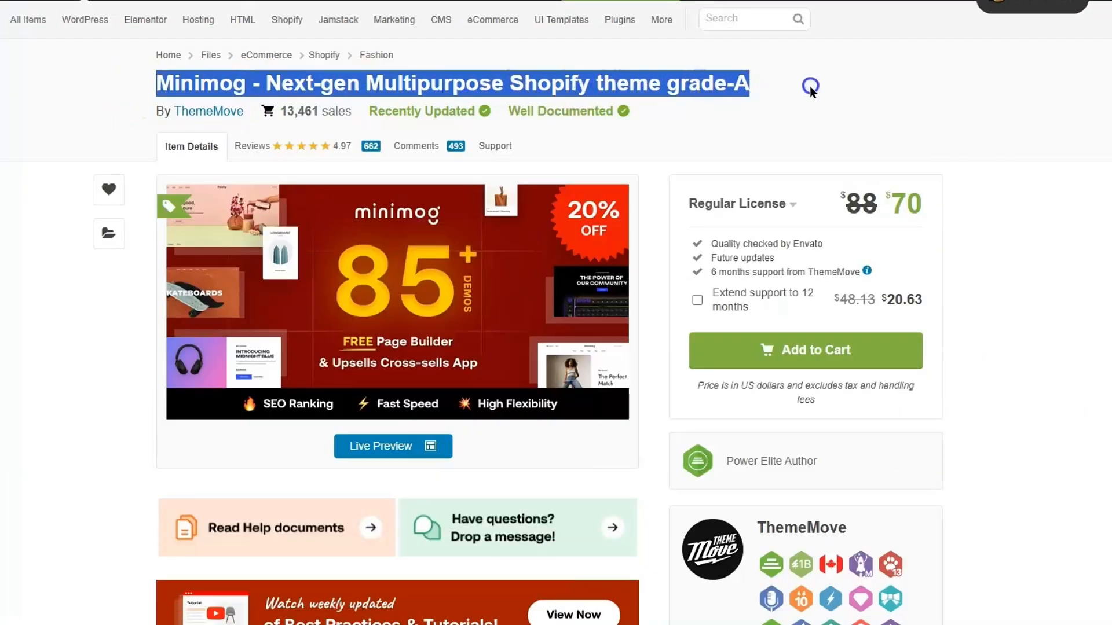
pyautogui.click(818, 88)
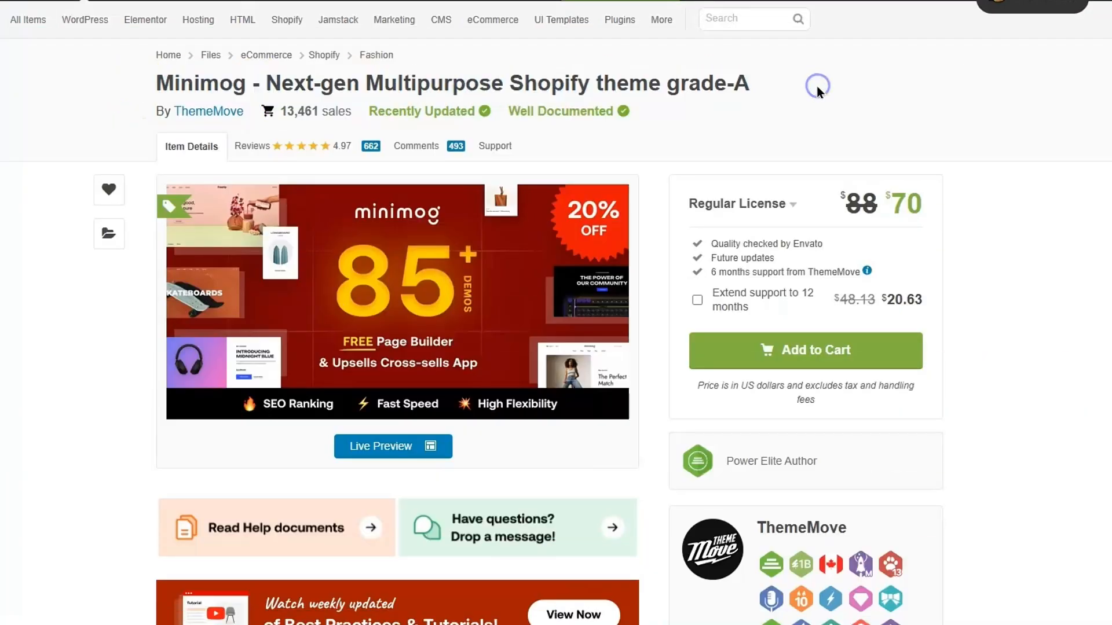
pyautogui.tripleClick(443, 83)
pyautogui.click(697, 74)
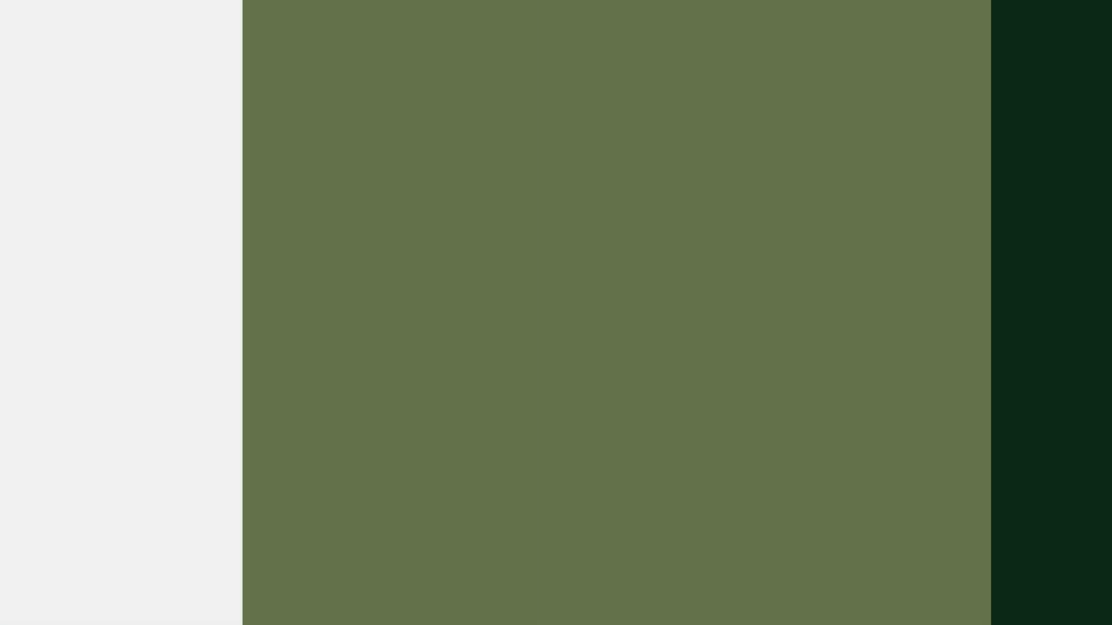
pyautogui.doubleClick(926, 204)
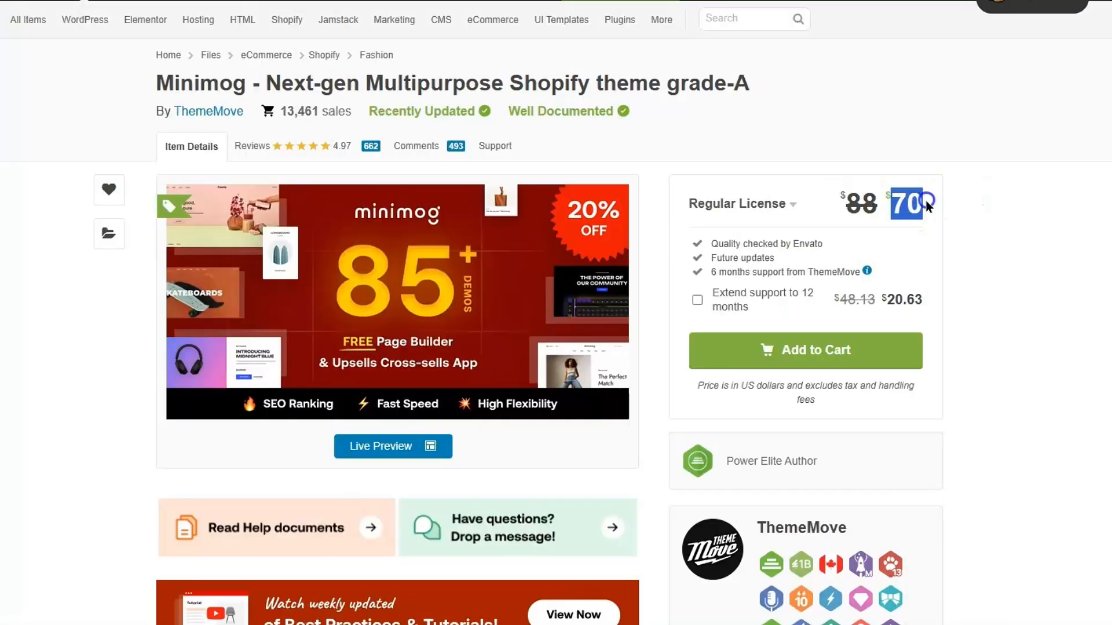
pyautogui.click(958, 201)
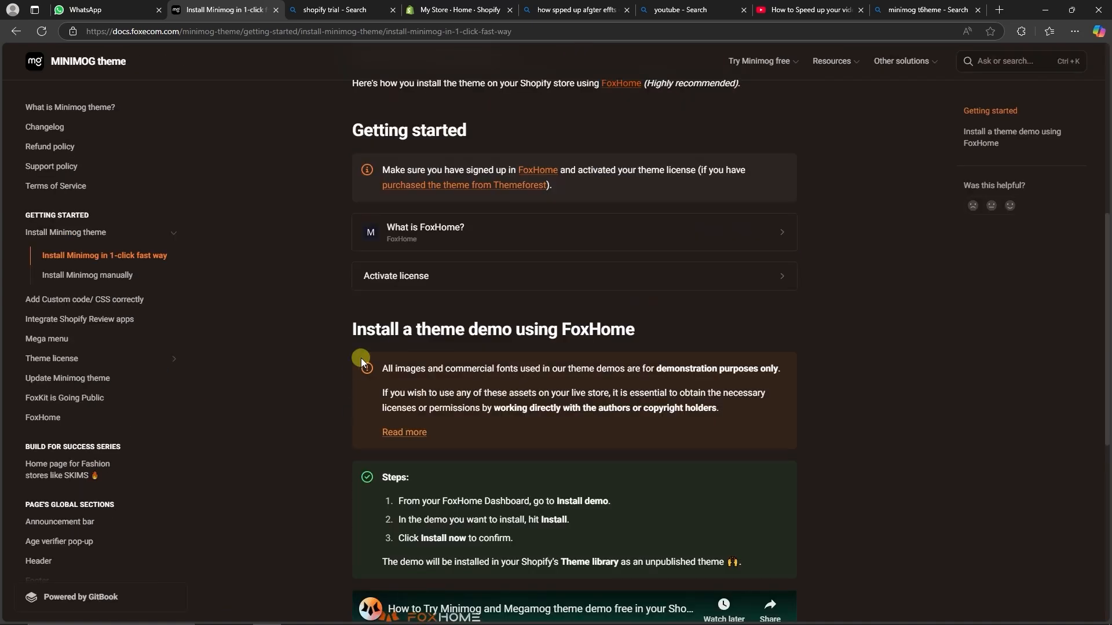
pyautogui.moveTo(356, 326); pyautogui.dragTo(513, 322)
pyautogui.scroll(-7, 556, 393)
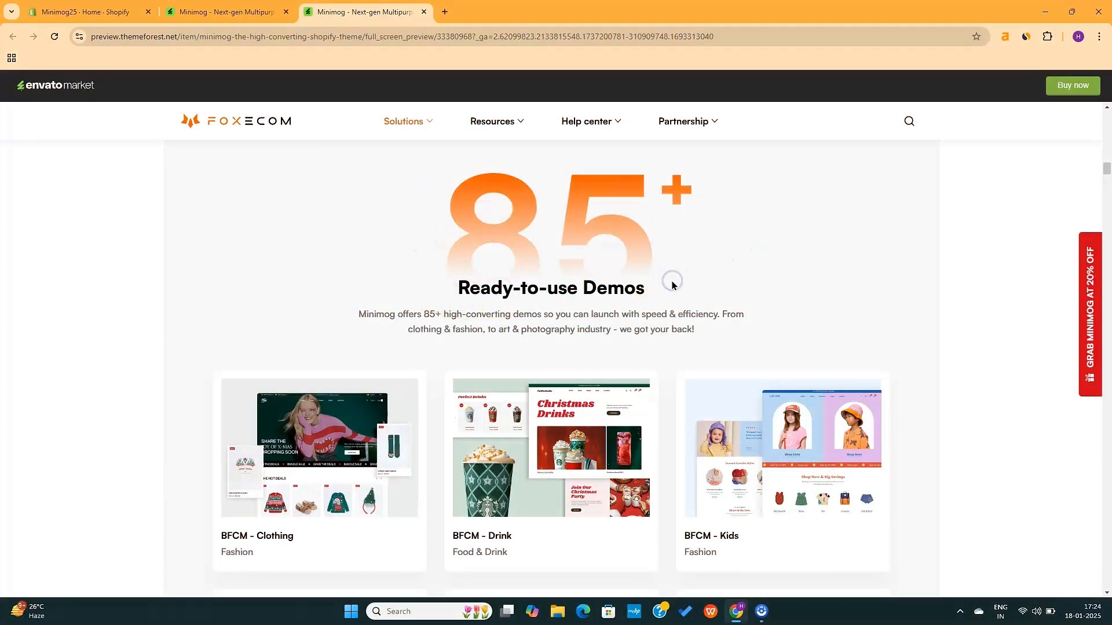
# Scroll through the Skateboard demo's SKATEBOARDS hero, skate banners and Best Sellers
pyautogui.scroll(-8, 725, 314)
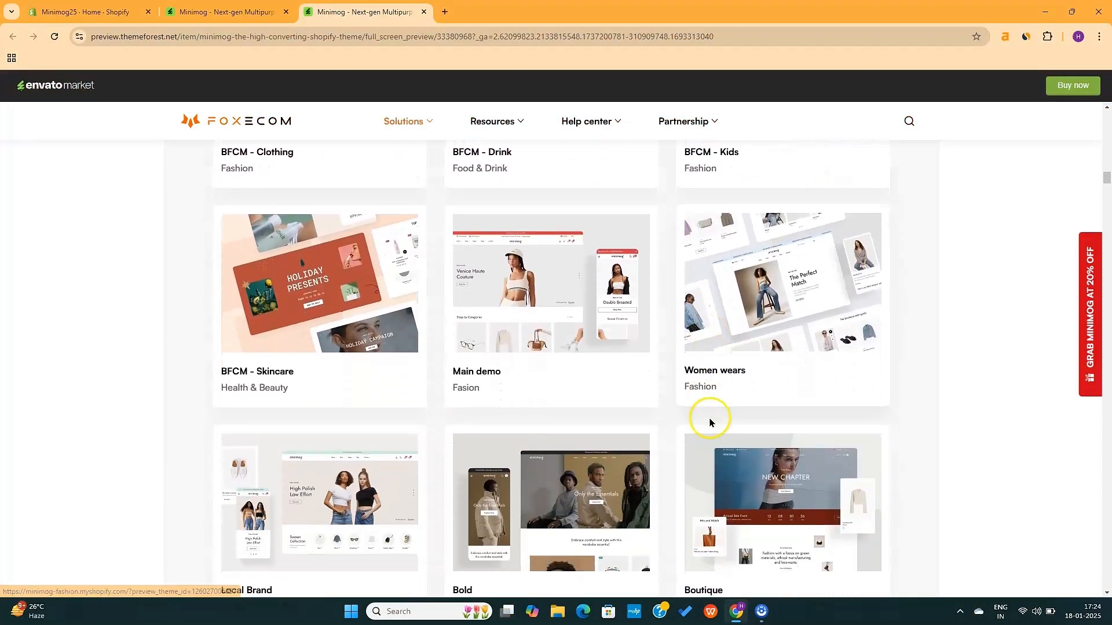
pyautogui.scroll(-8, 543, 489)
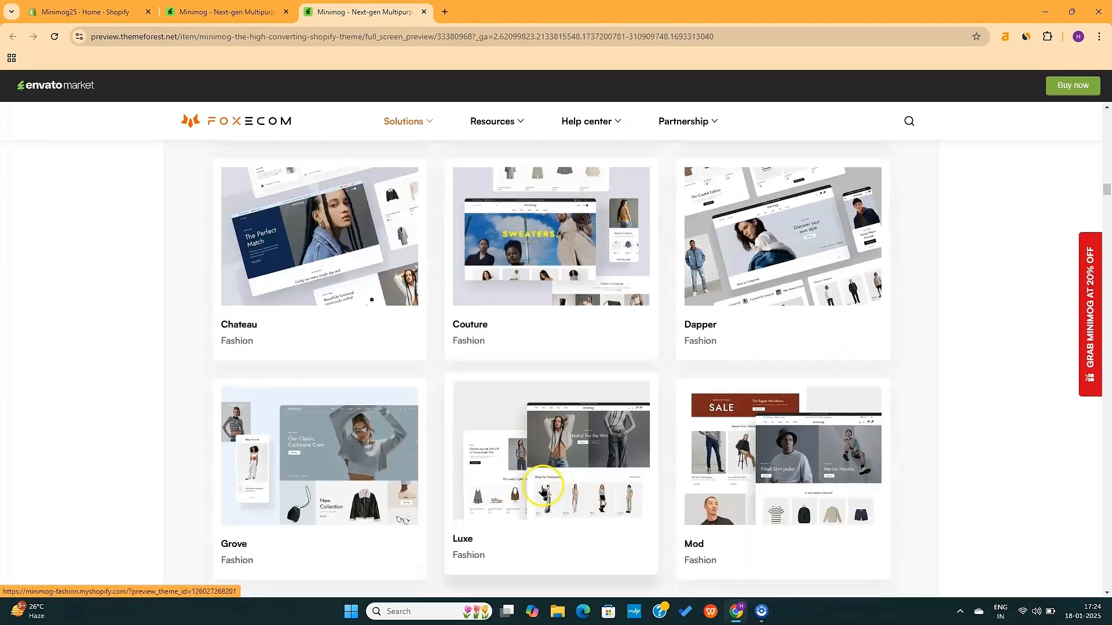
pyautogui.scroll(-20, 543, 490)
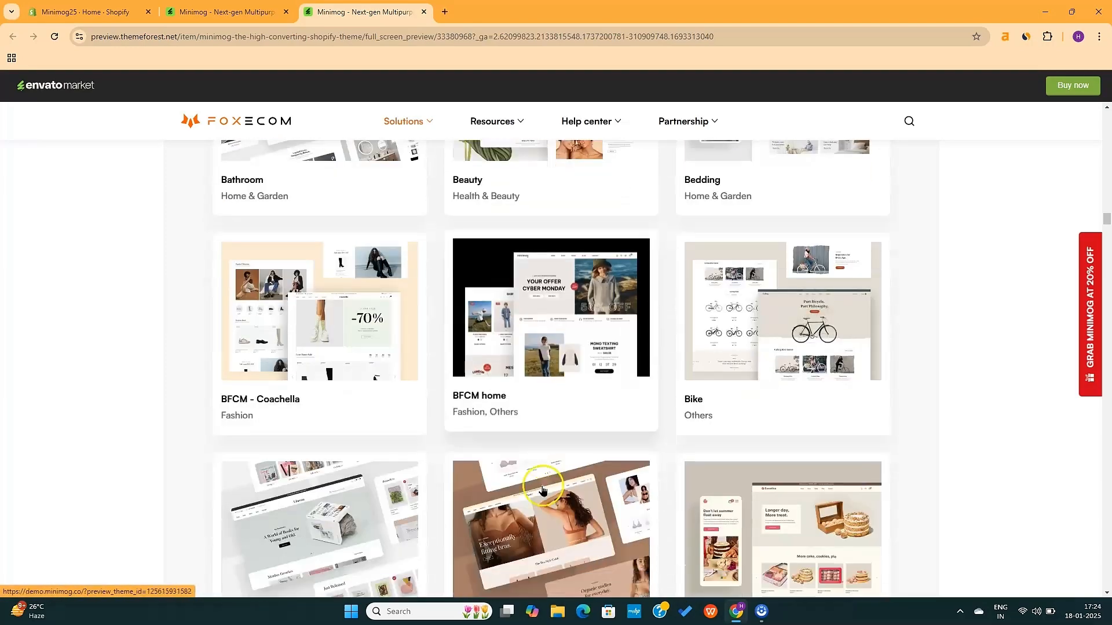
pyautogui.scroll(-9, 542, 490)
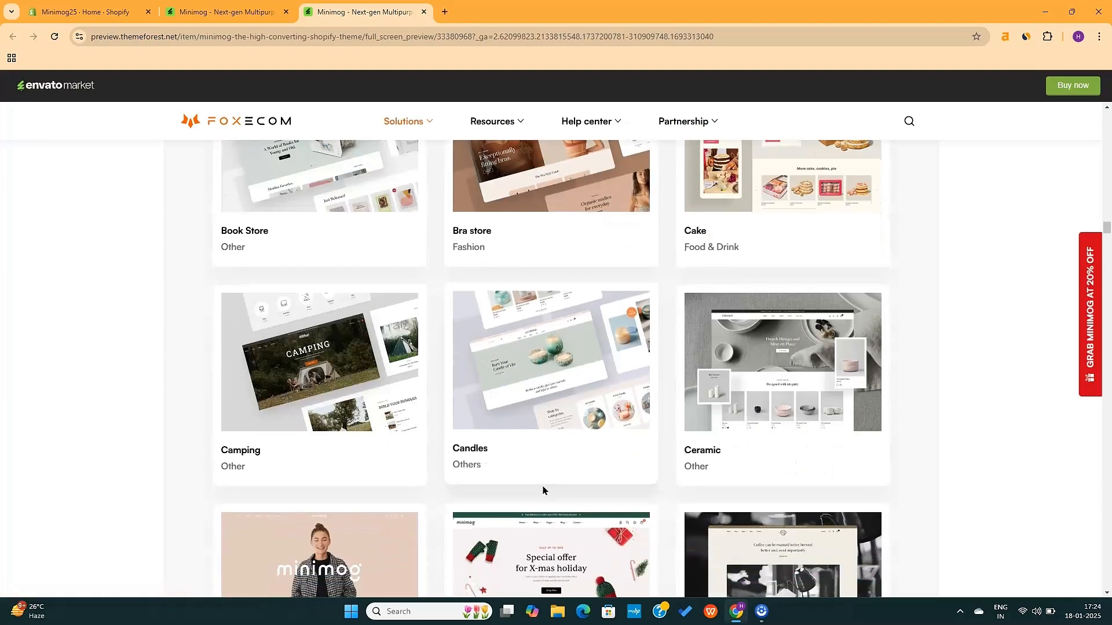
pyautogui.scroll(-17, 542, 490)
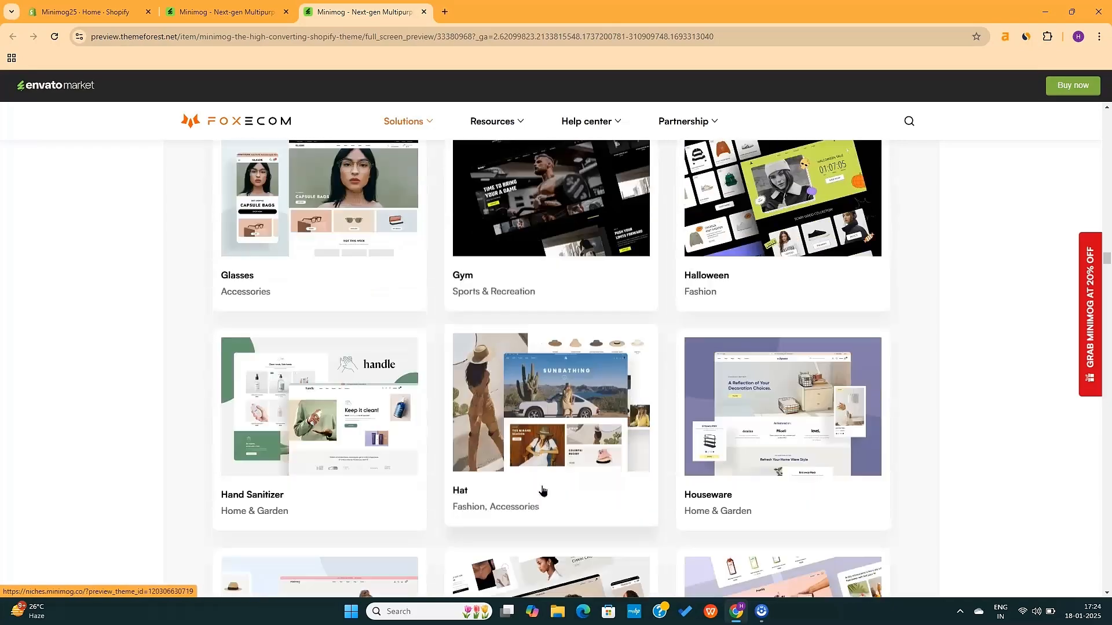
pyautogui.scroll(-20, 542, 490)
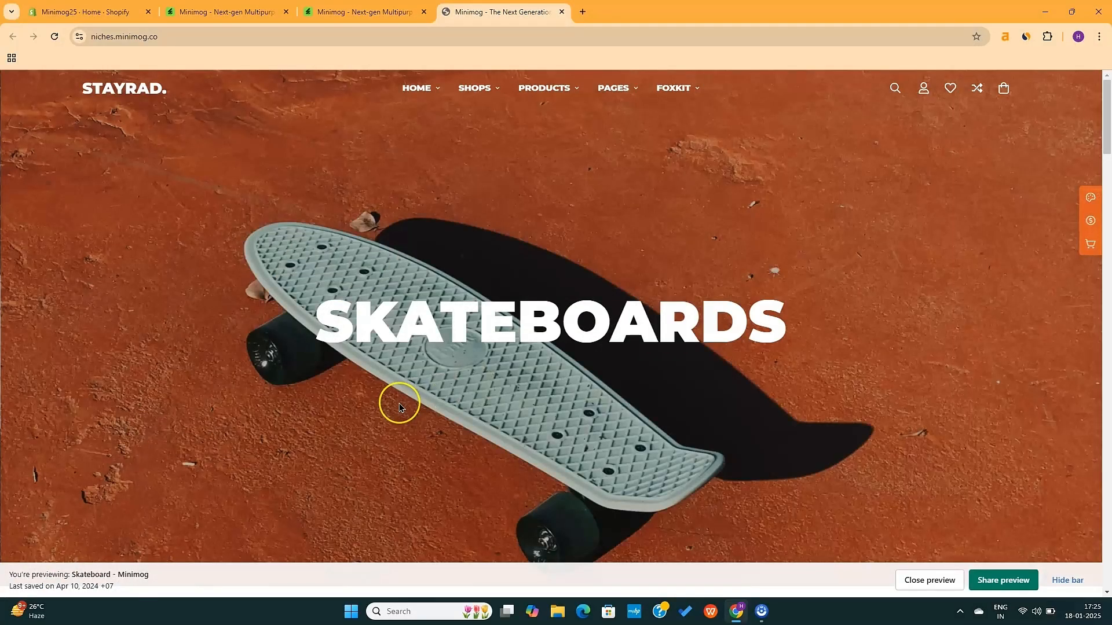
pyautogui.scroll(-14, 399, 407)
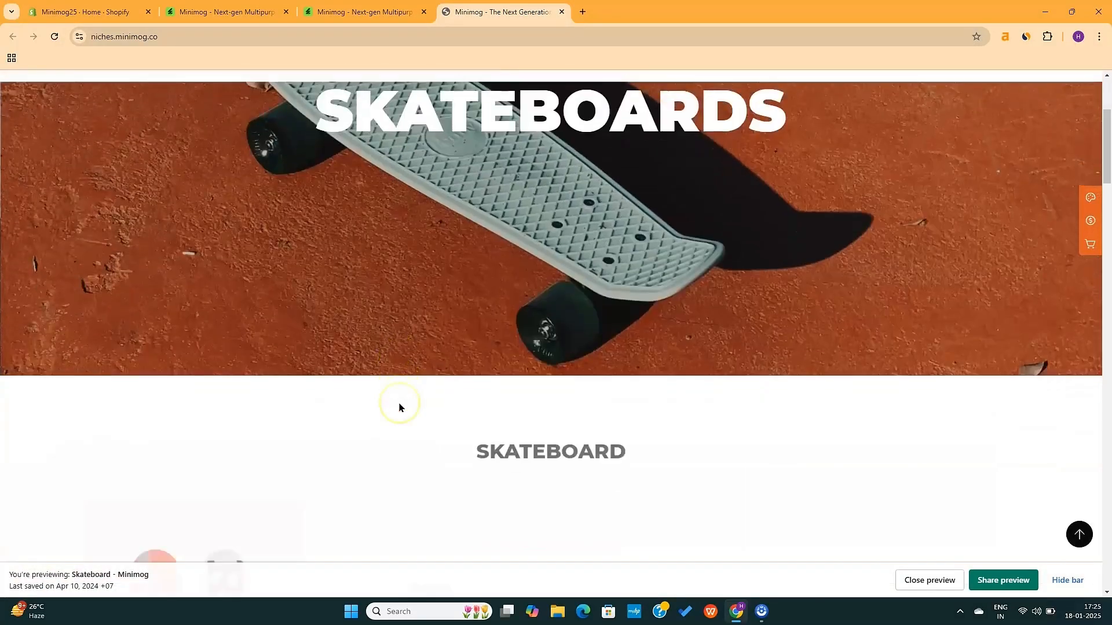
pyautogui.scroll(-20, 398, 403)
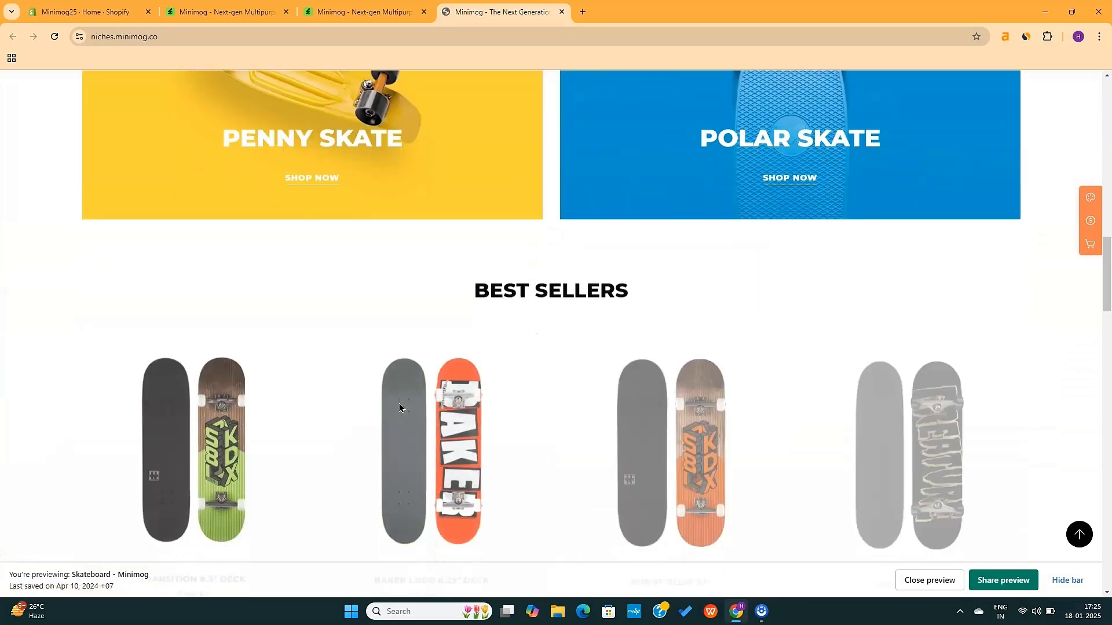
pyautogui.scroll(-14, 399, 403)
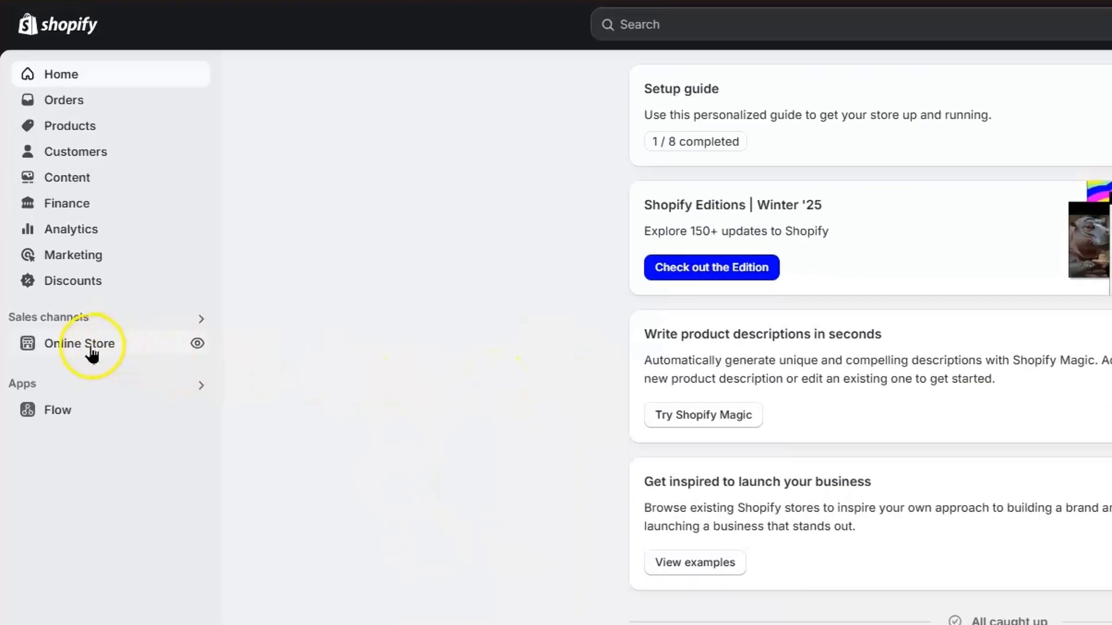
# Upload the Minimog v5.5.0 Skateboard theme .zip from the Themes page
pyautogui.click(90, 346)
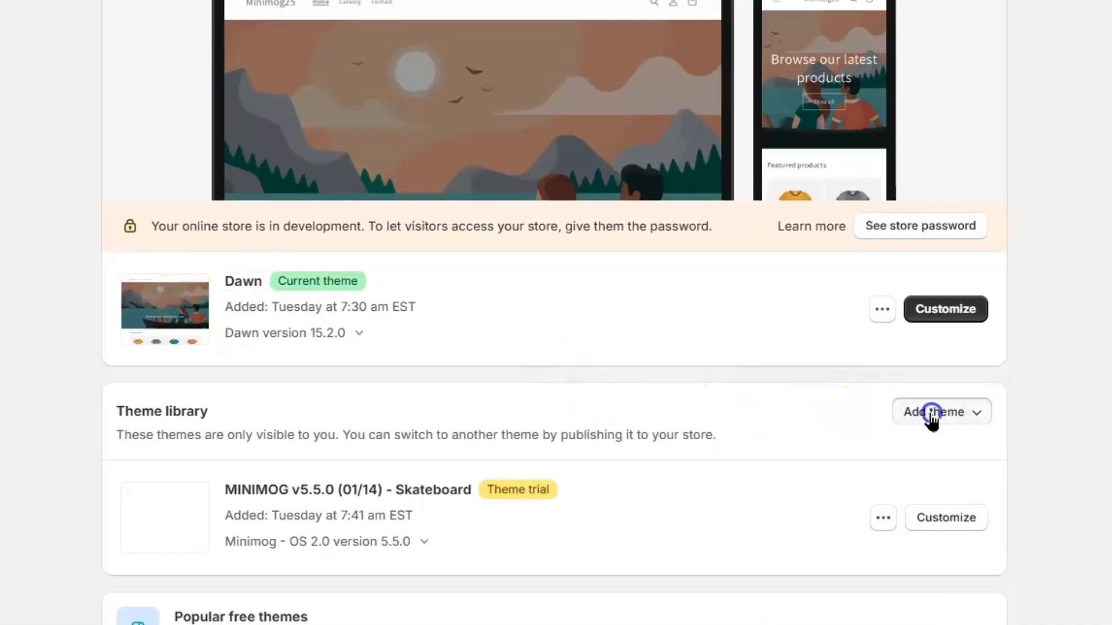
pyautogui.click(931, 413)
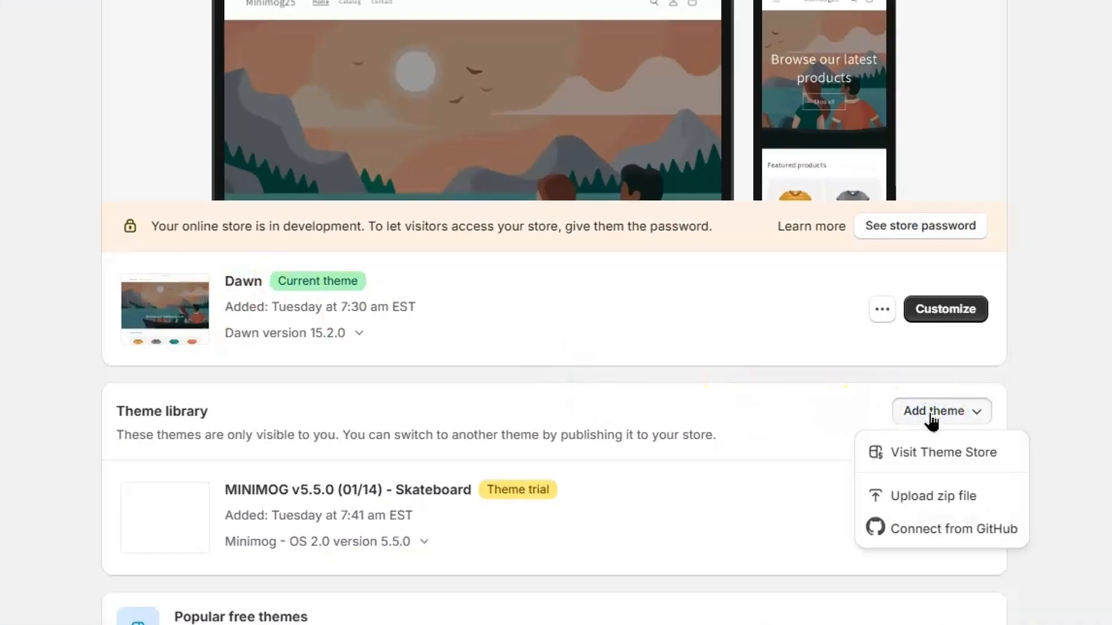
pyautogui.click(926, 496)
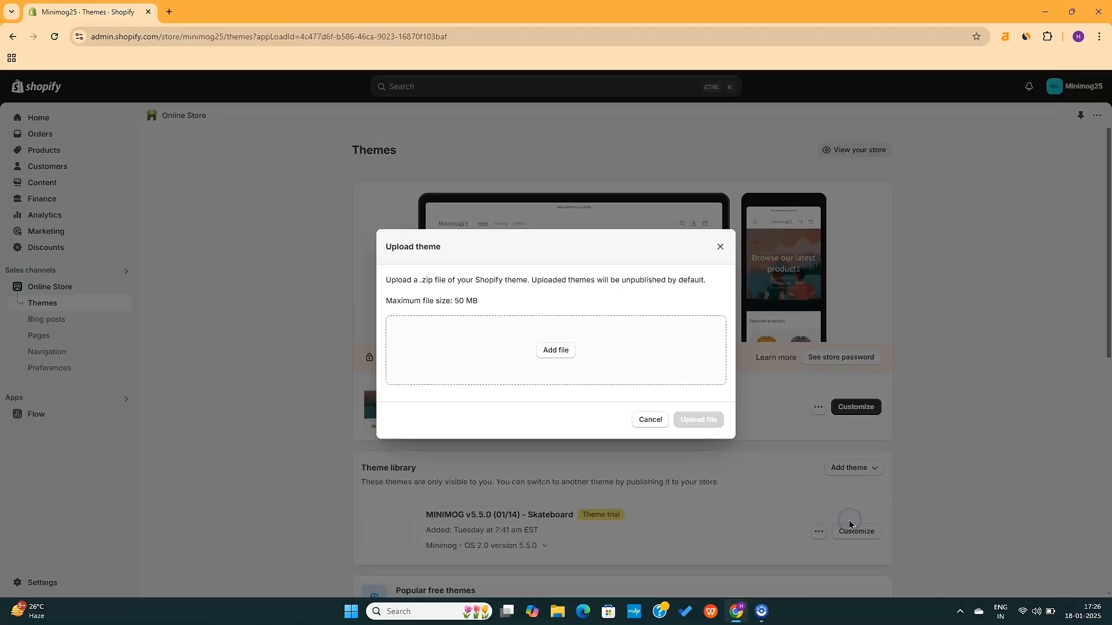
pyautogui.click(559, 350)
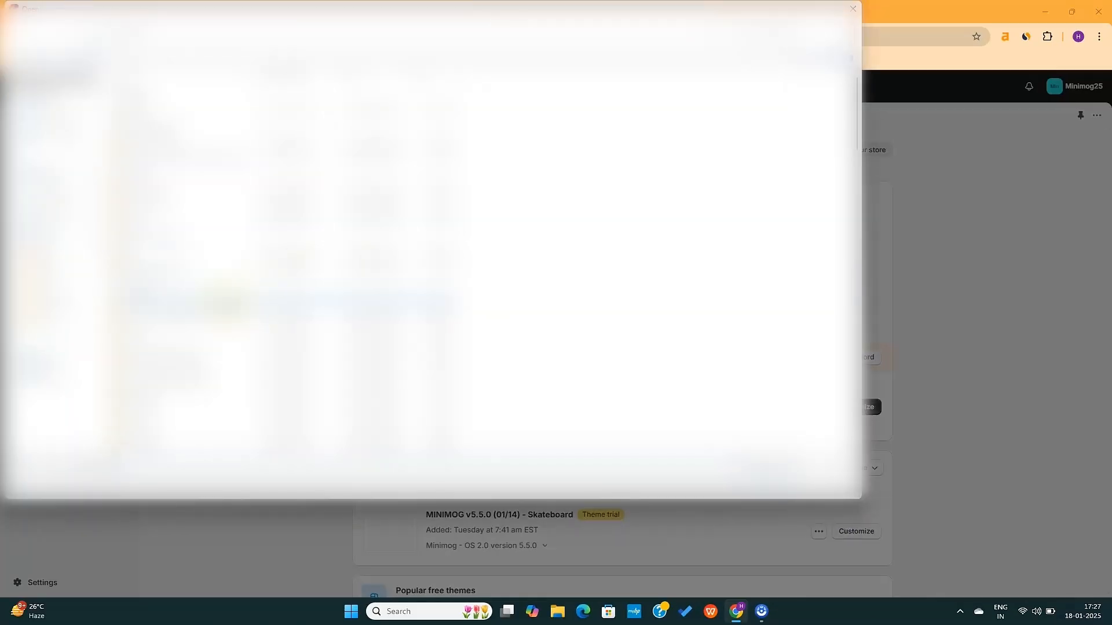
pyautogui.doubleClick(226, 304)
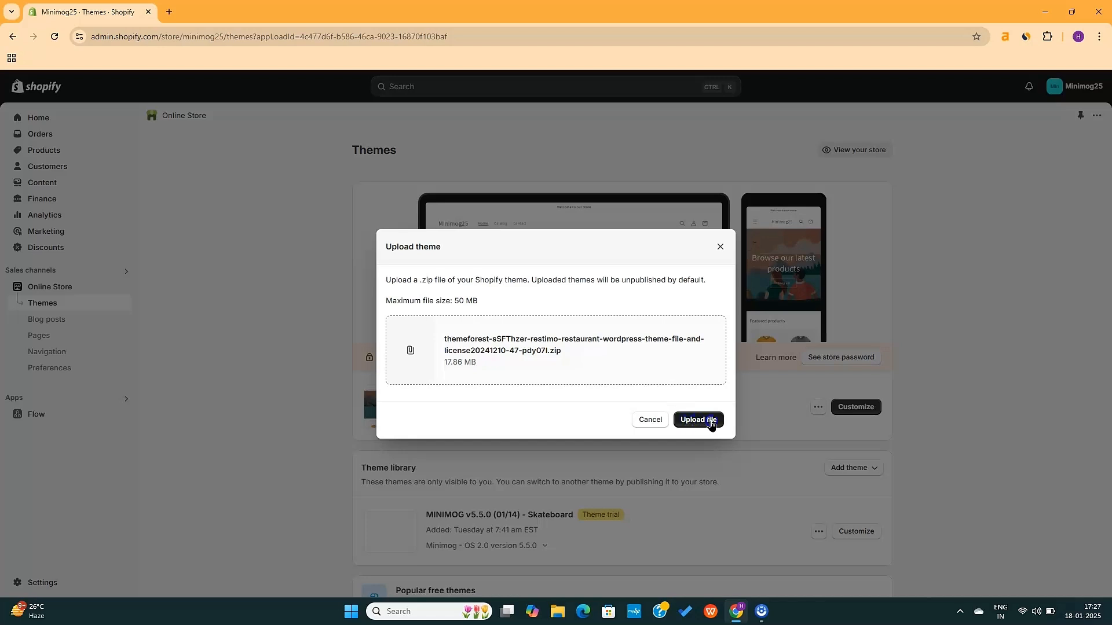
pyautogui.click(689, 420)
pyautogui.scroll(-2, 687, 422)
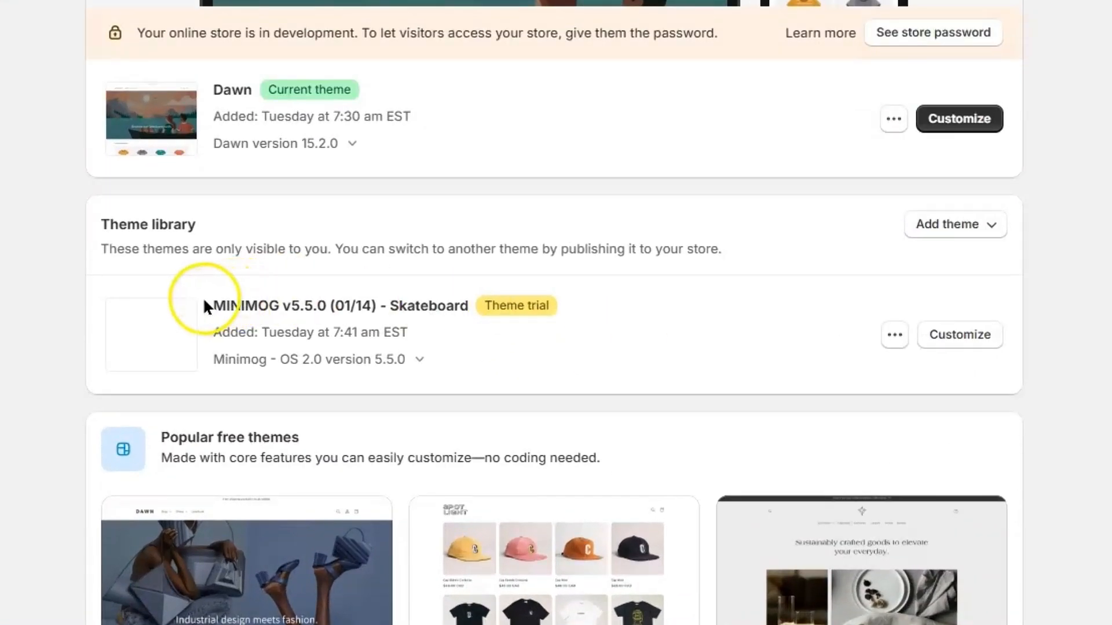
# Review the MINIMOG theme's options and publishing note, then open it in the theme editor
pyautogui.moveTo(197, 299); pyautogui.dragTo(452, 305)
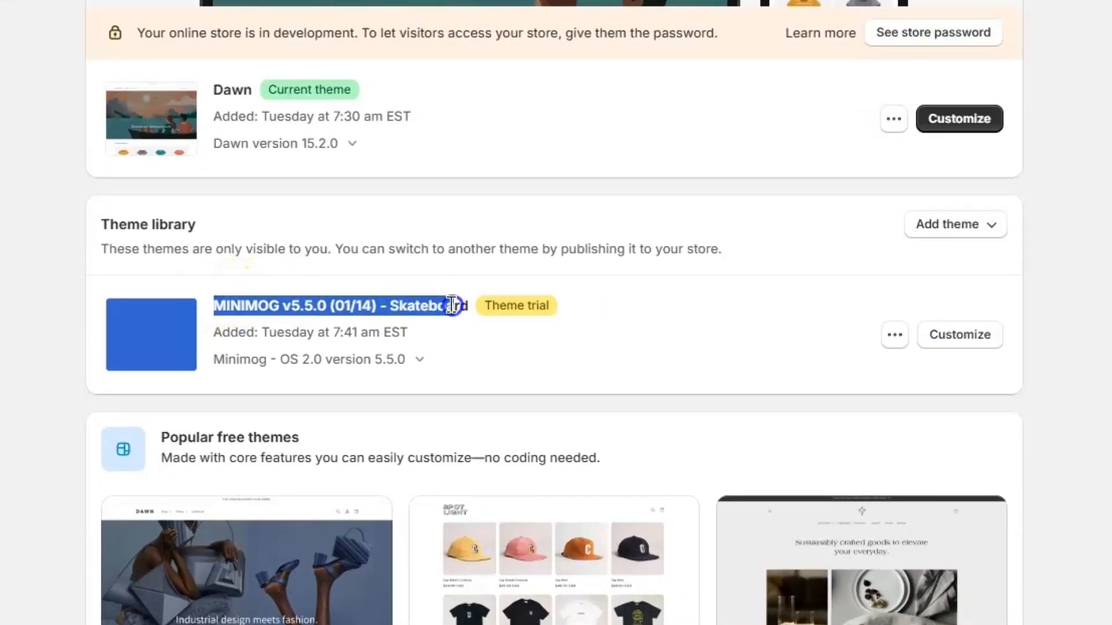
pyautogui.click(670, 316)
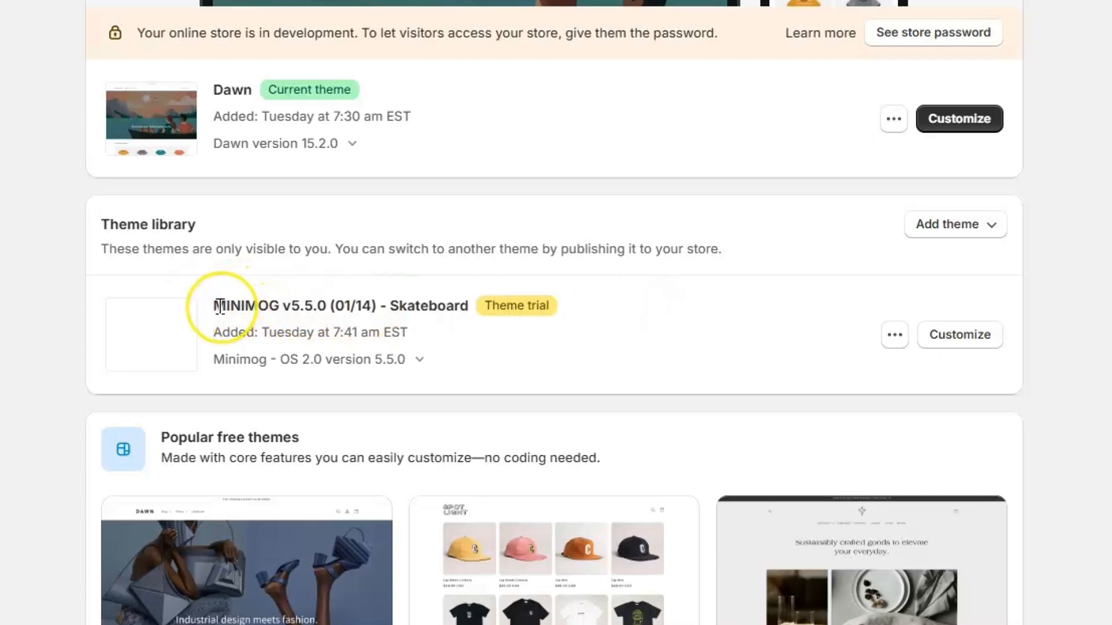
pyautogui.moveTo(220, 307); pyautogui.dragTo(385, 308)
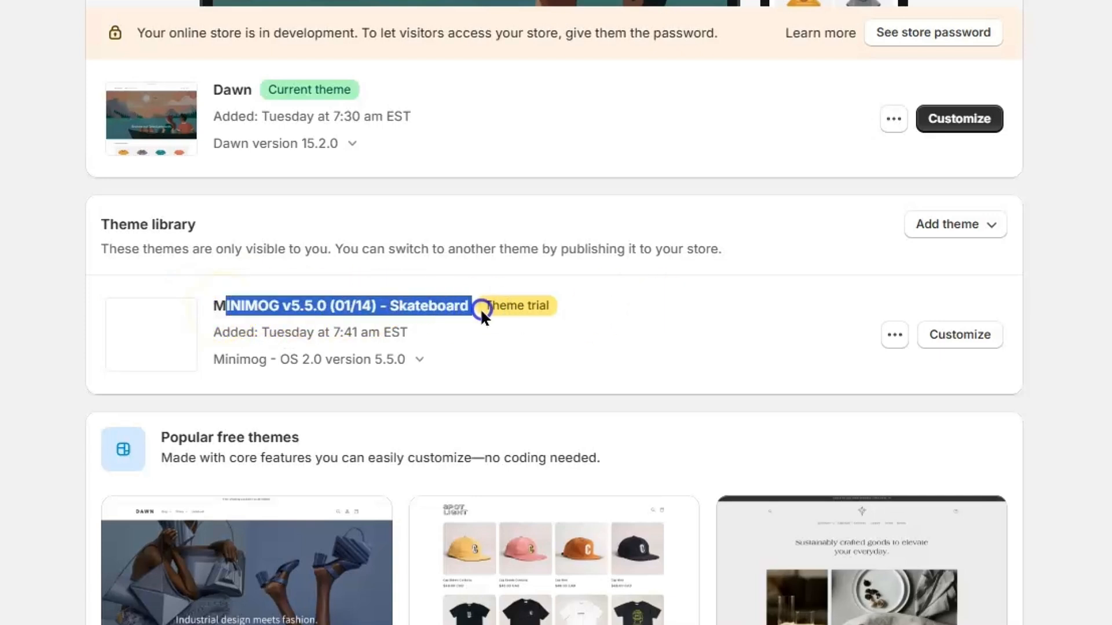
pyautogui.click(648, 305)
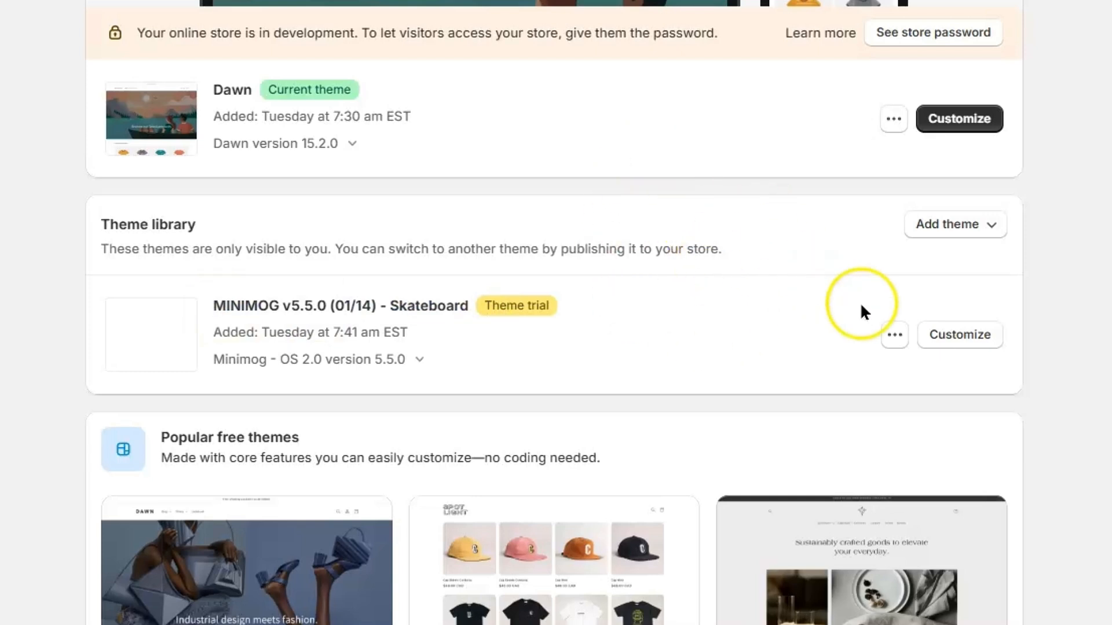
pyautogui.click(895, 335)
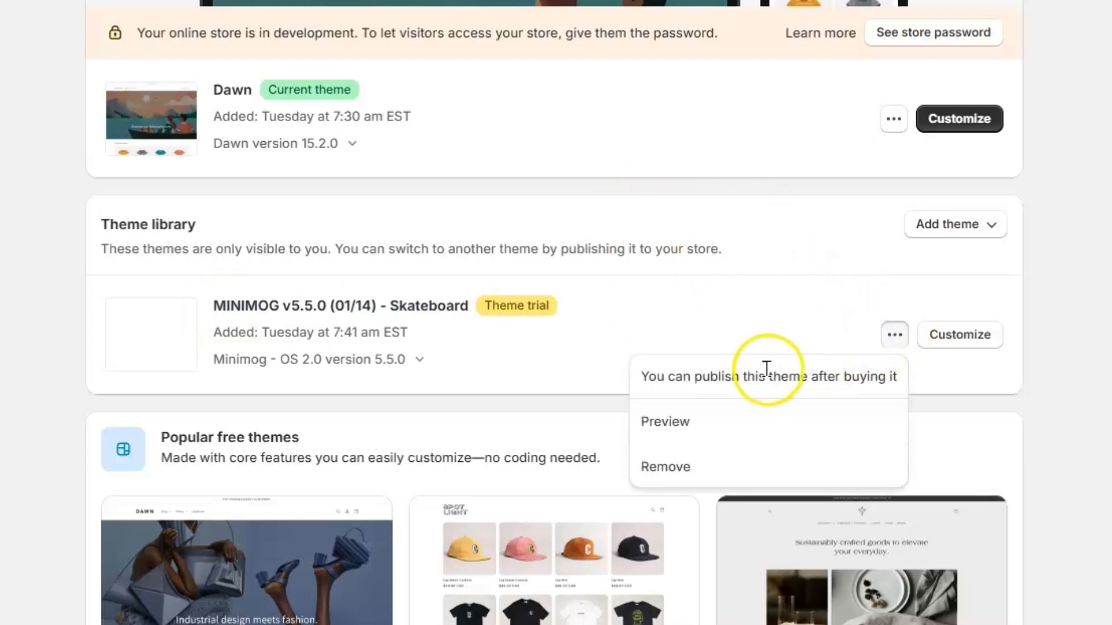
pyautogui.moveTo(643, 374); pyautogui.dragTo(862, 378)
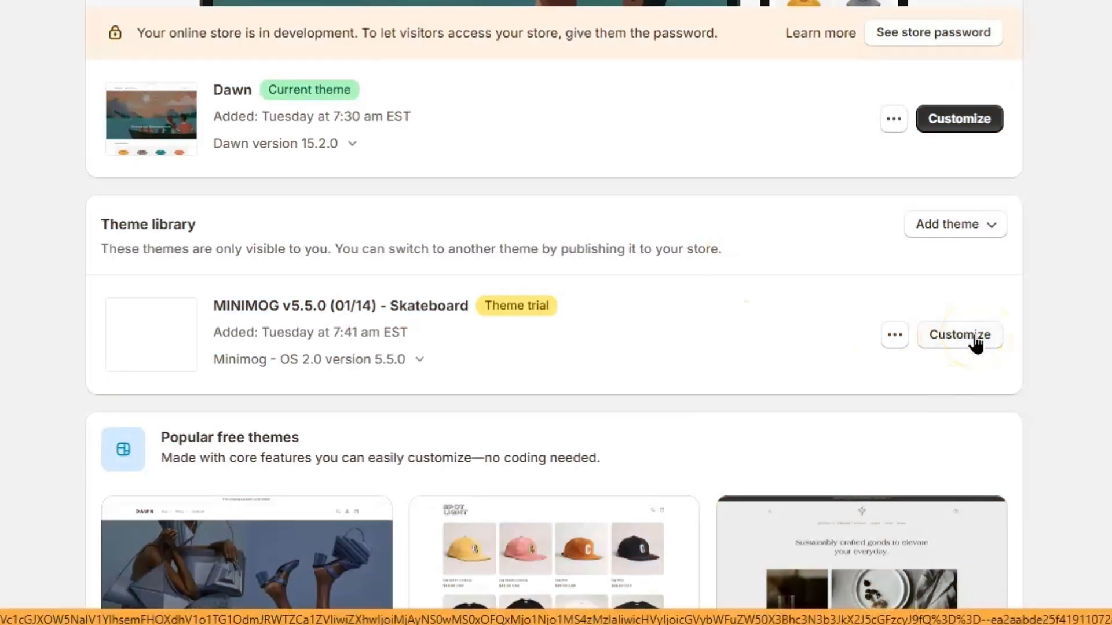
pyautogui.click(976, 337)
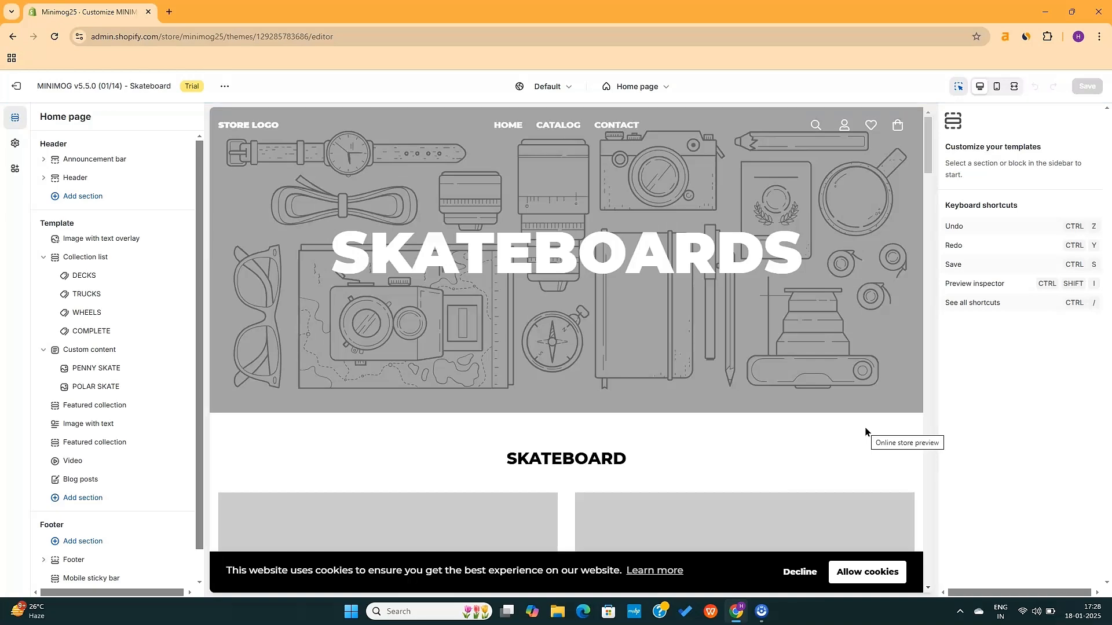
# Scroll through the Skateboard homepage preview in the theme editor
pyautogui.scroll(-4, 605, 360)
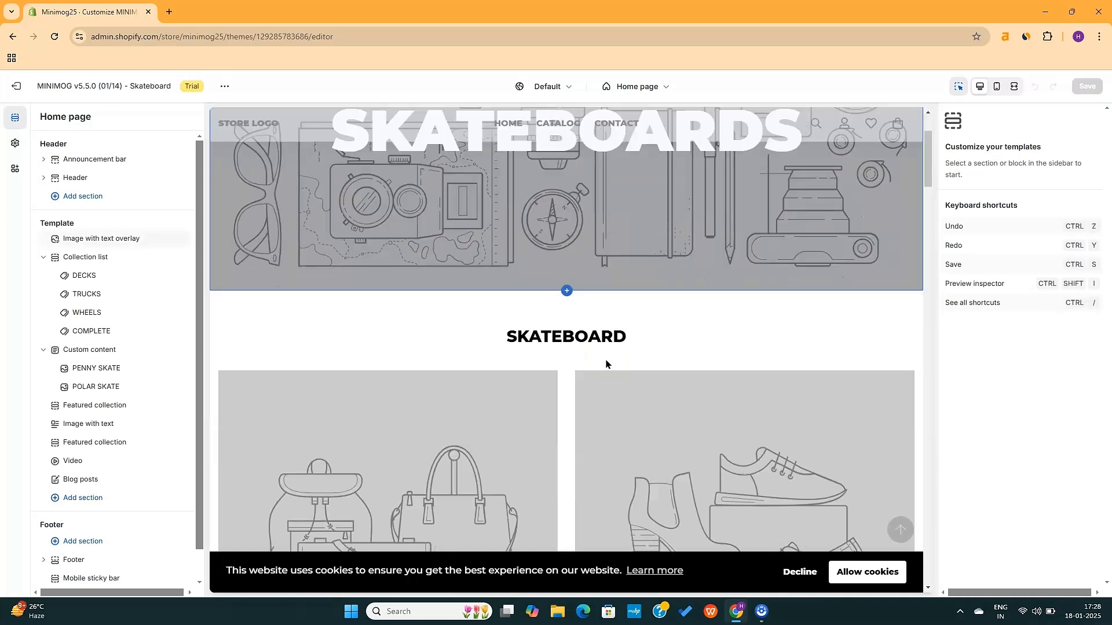
pyautogui.scroll(-20, 573, 339)
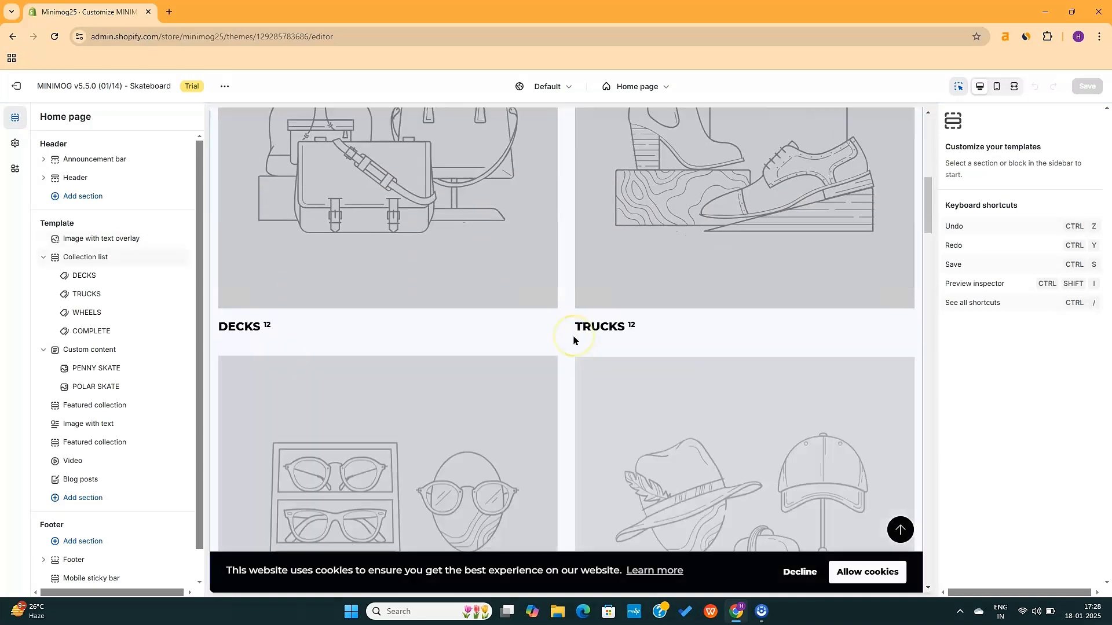
pyautogui.scroll(-20, 573, 338)
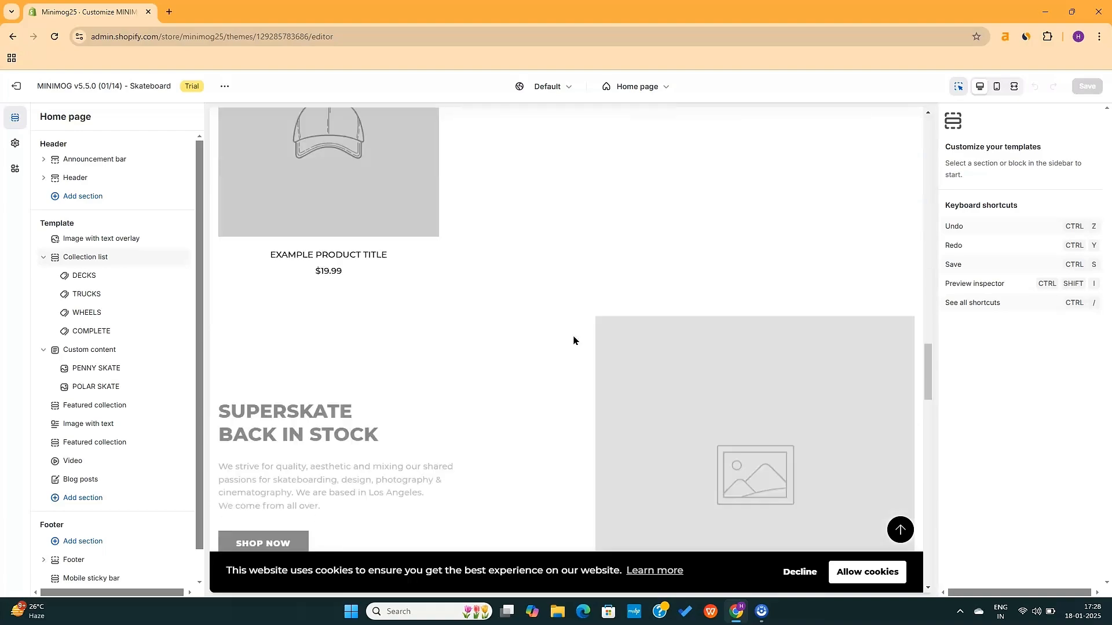
pyautogui.scroll(20, 573, 338)
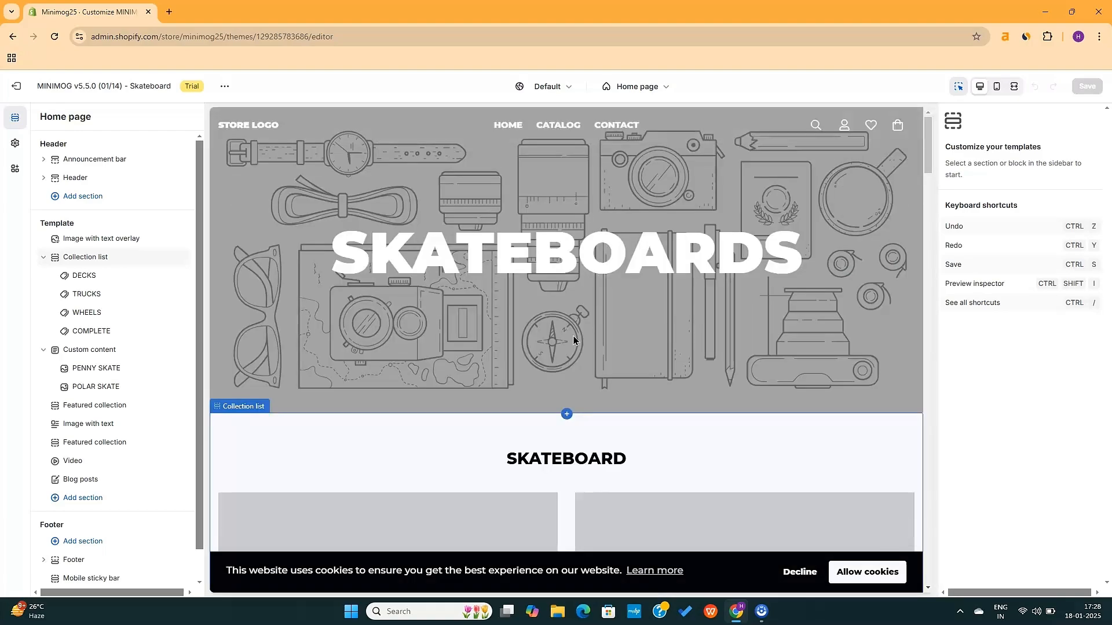
pyautogui.click(128, 160)
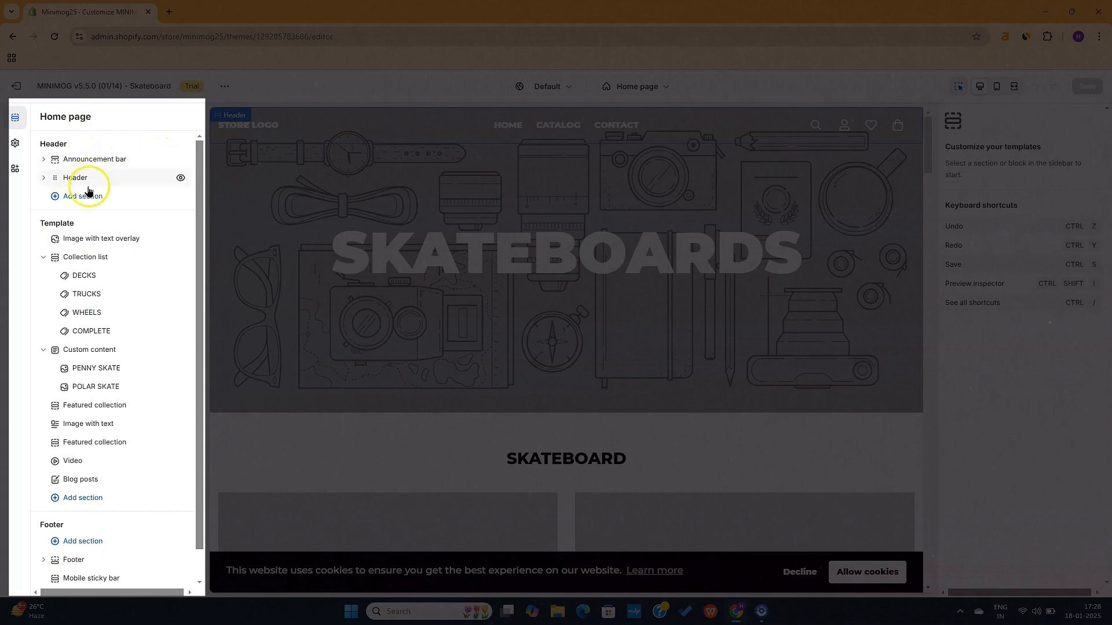
# Open the Image with text overlay hero settings: Scheme 1, Full width, overlay on
pyautogui.click(90, 351)
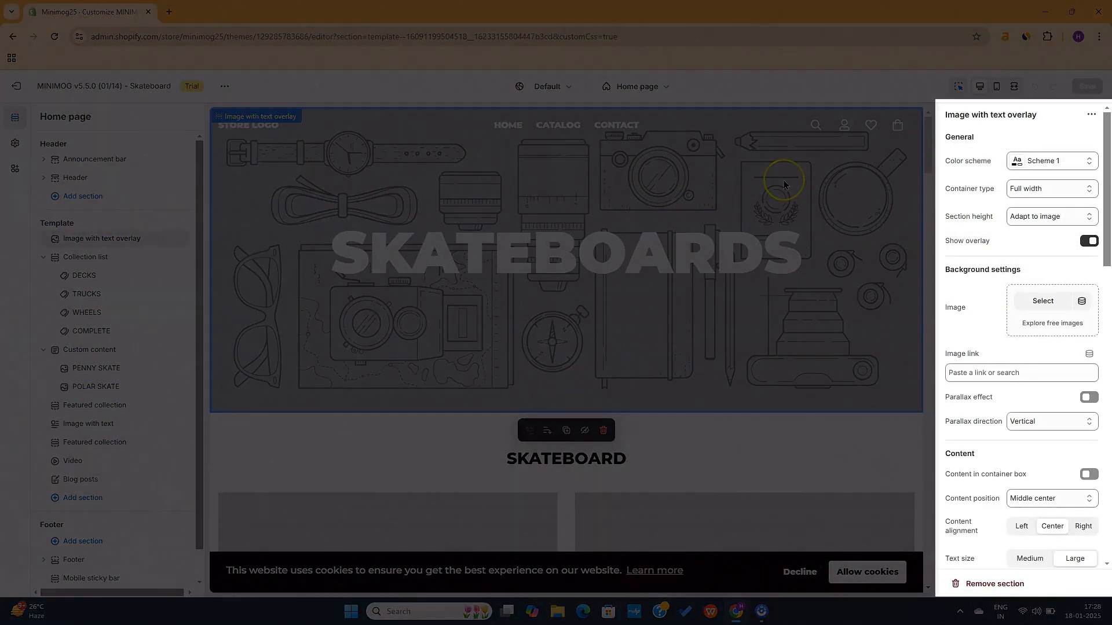
pyautogui.scroll(-12, 1048, 278)
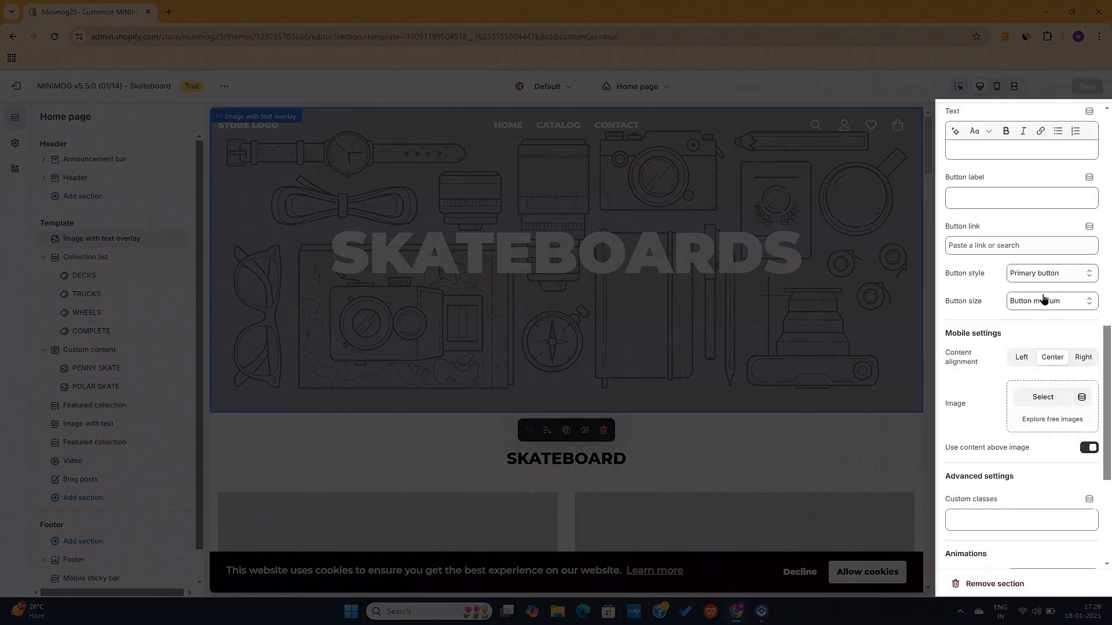
pyautogui.scroll(5, 1045, 299)
pyautogui.scroll(7, 1044, 298)
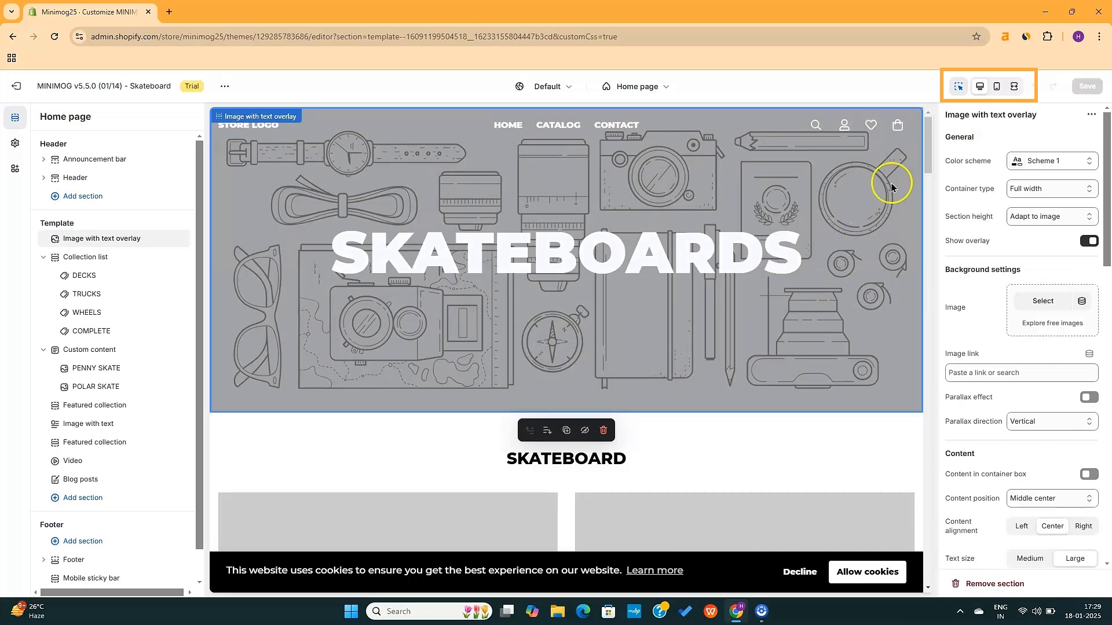
# Preview the homepage on mobile and decline the cookie notice
pyautogui.click(997, 87)
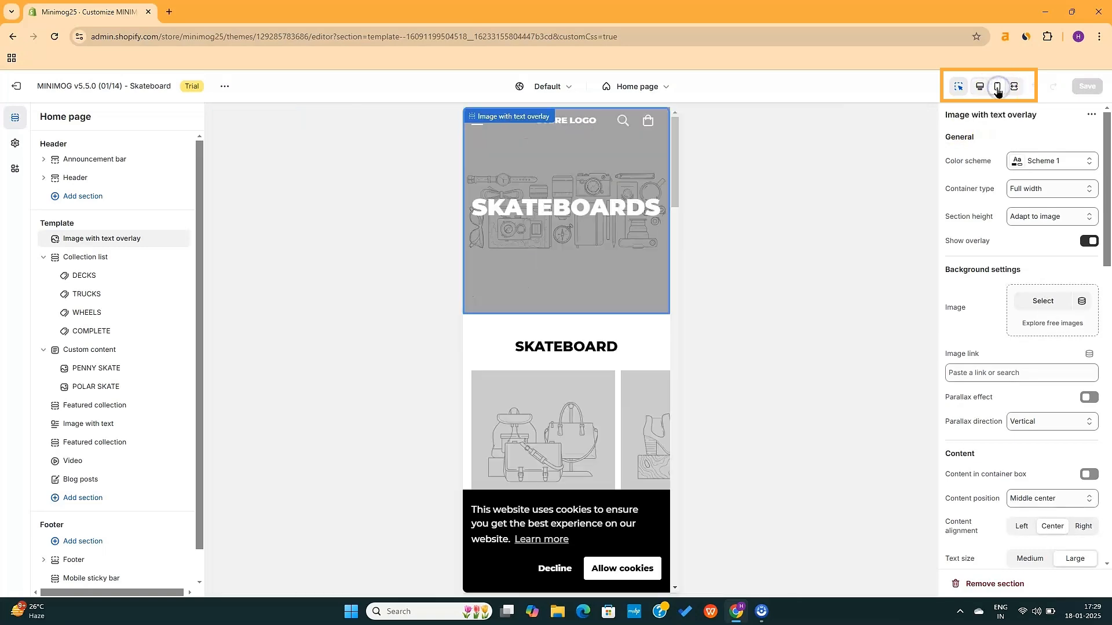
pyautogui.moveTo(671, 195); pyautogui.dragTo(688, 620)
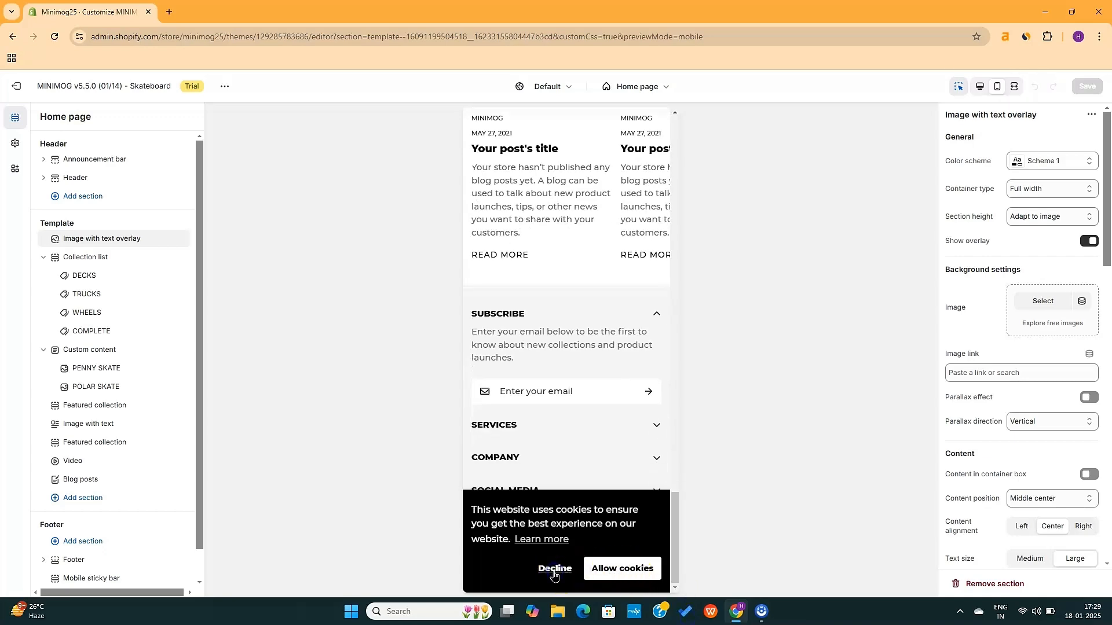
pyautogui.click(657, 557)
pyautogui.moveTo(675, 533); pyautogui.dragTo(706, 176)
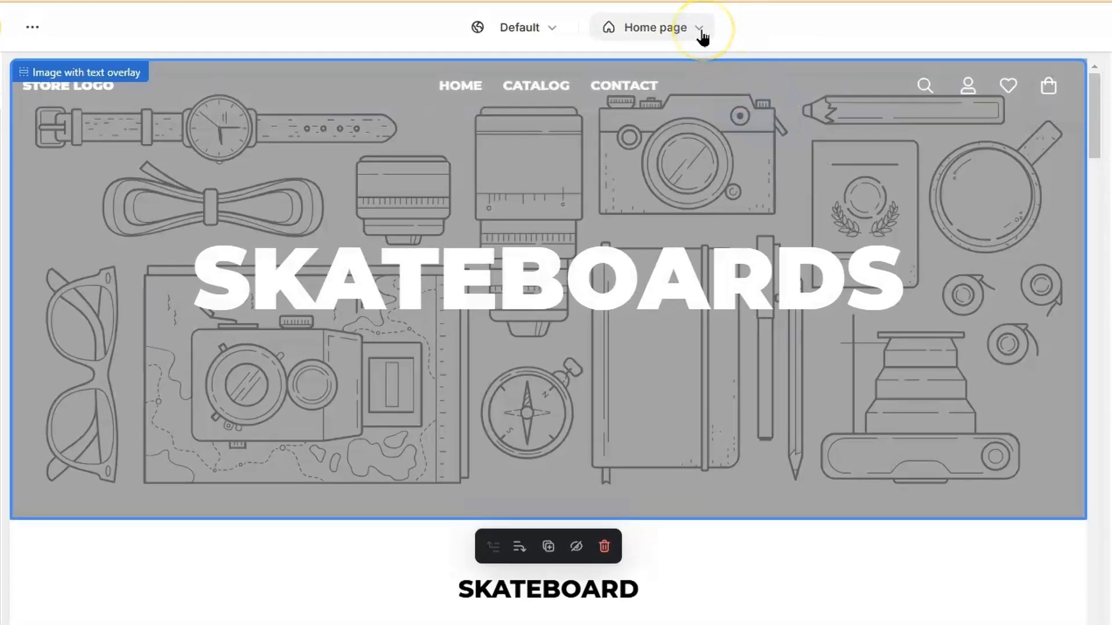
# Switch the page template list from Home to the Collections templates
pyautogui.click(702, 29)
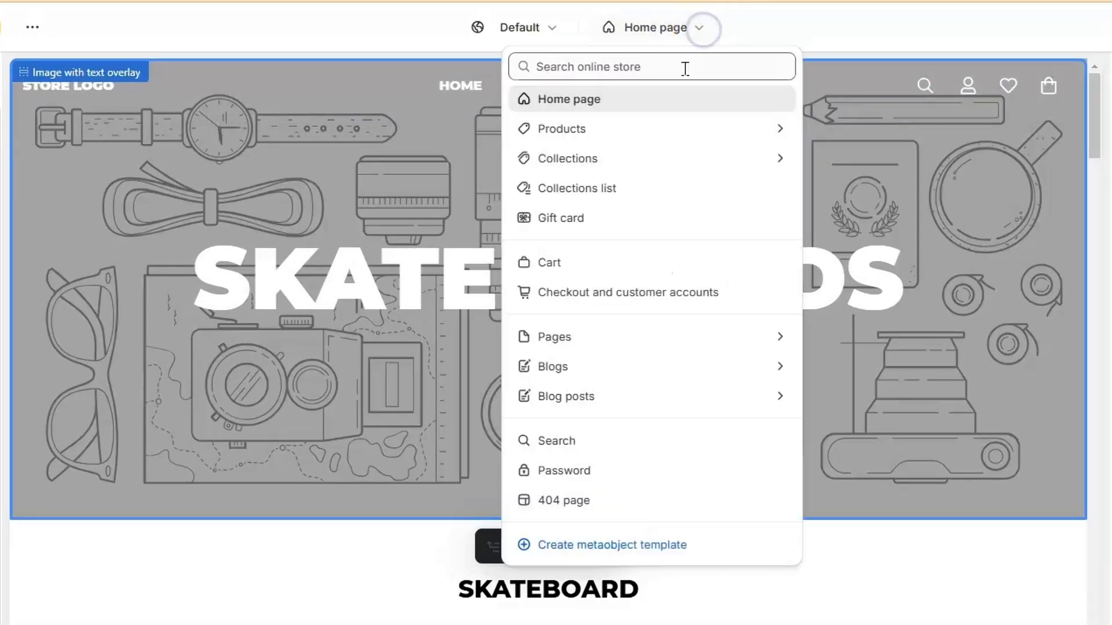
pyautogui.click(609, 130)
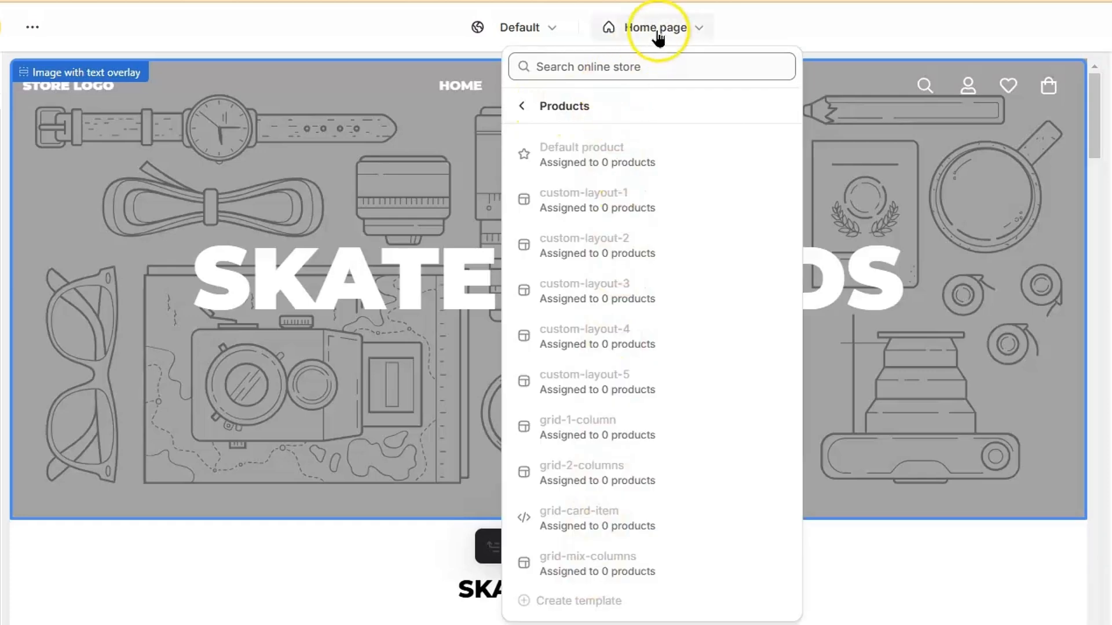
pyautogui.click(666, 28)
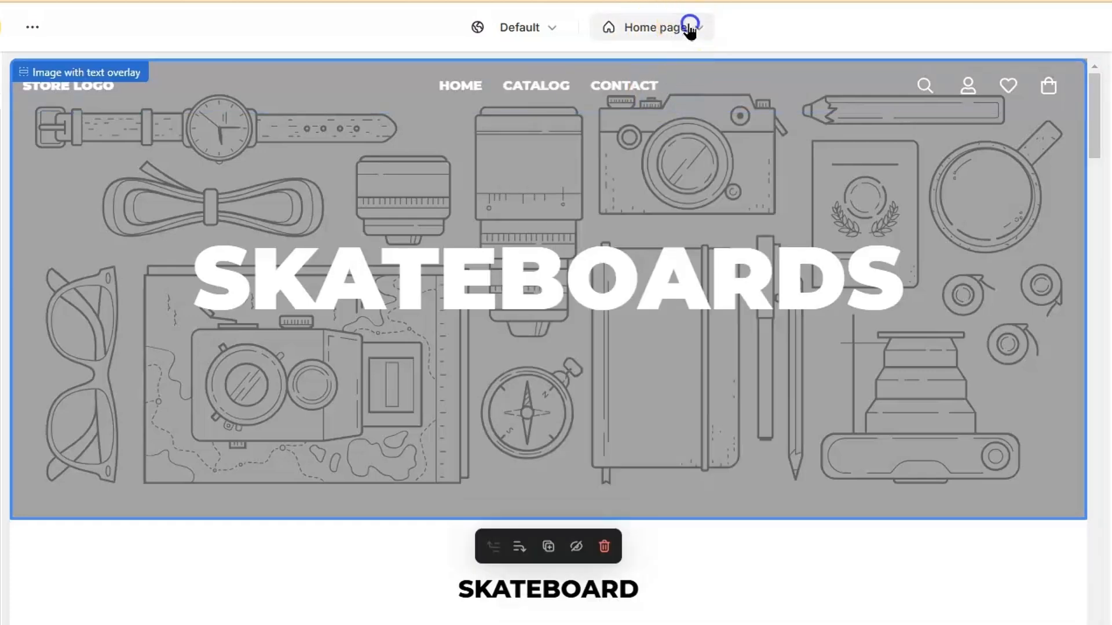
pyautogui.click(689, 29)
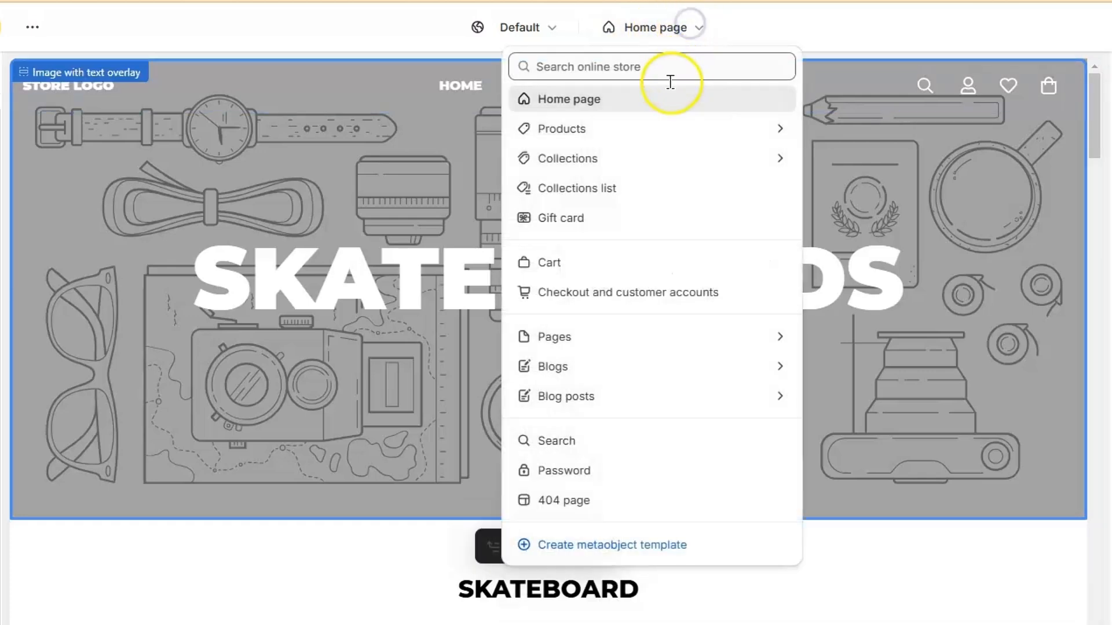
pyautogui.click(606, 160)
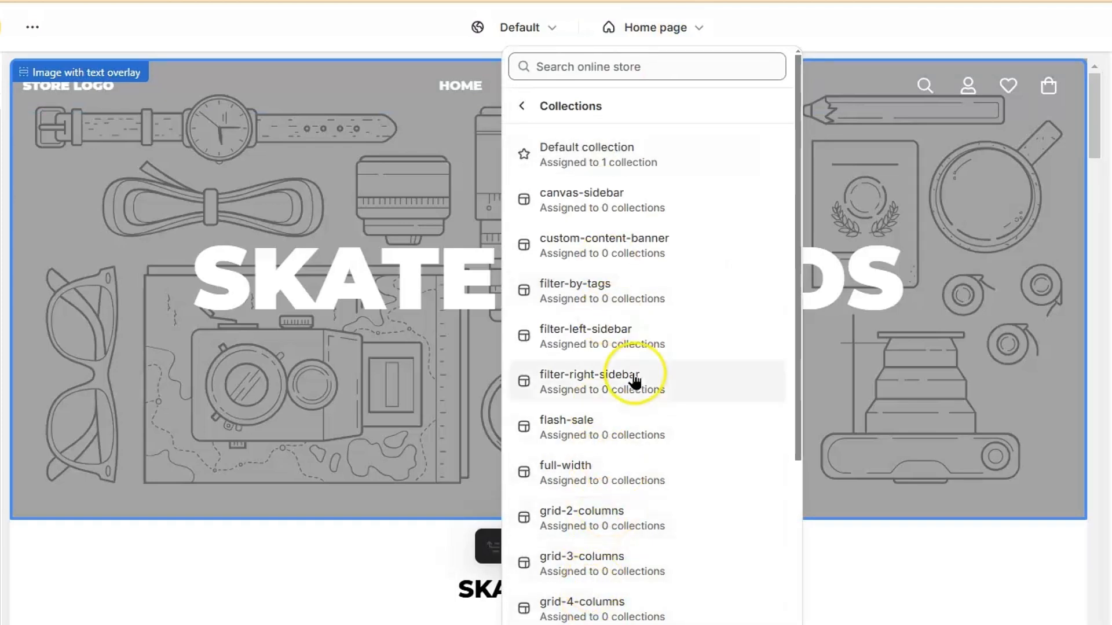
pyautogui.scroll(-5, 635, 382)
pyautogui.scroll(5, 635, 382)
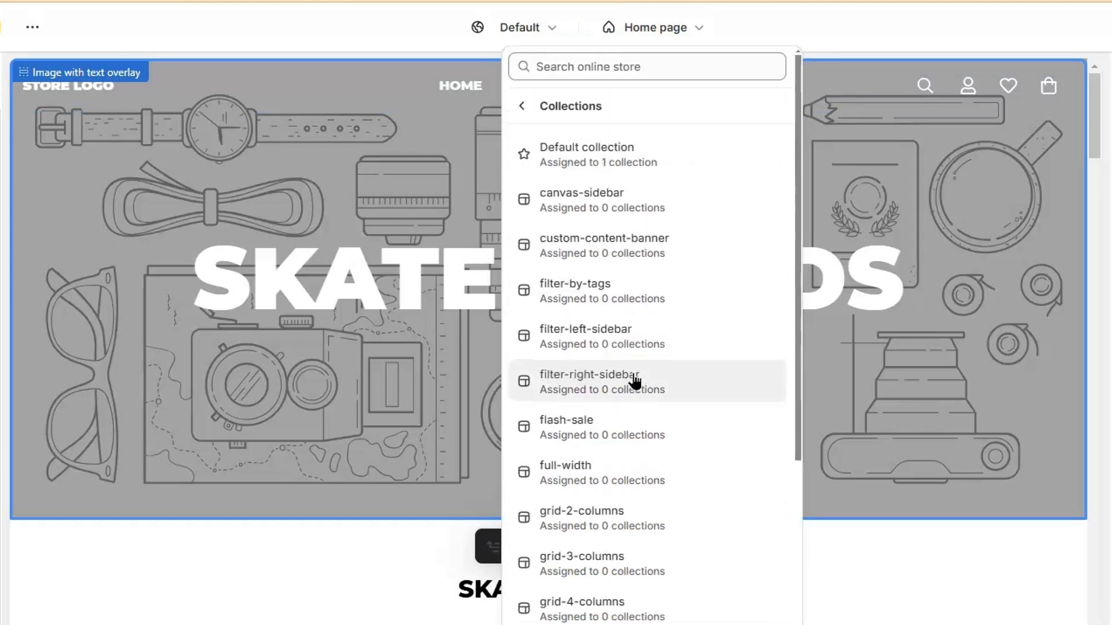
pyautogui.click(673, 163)
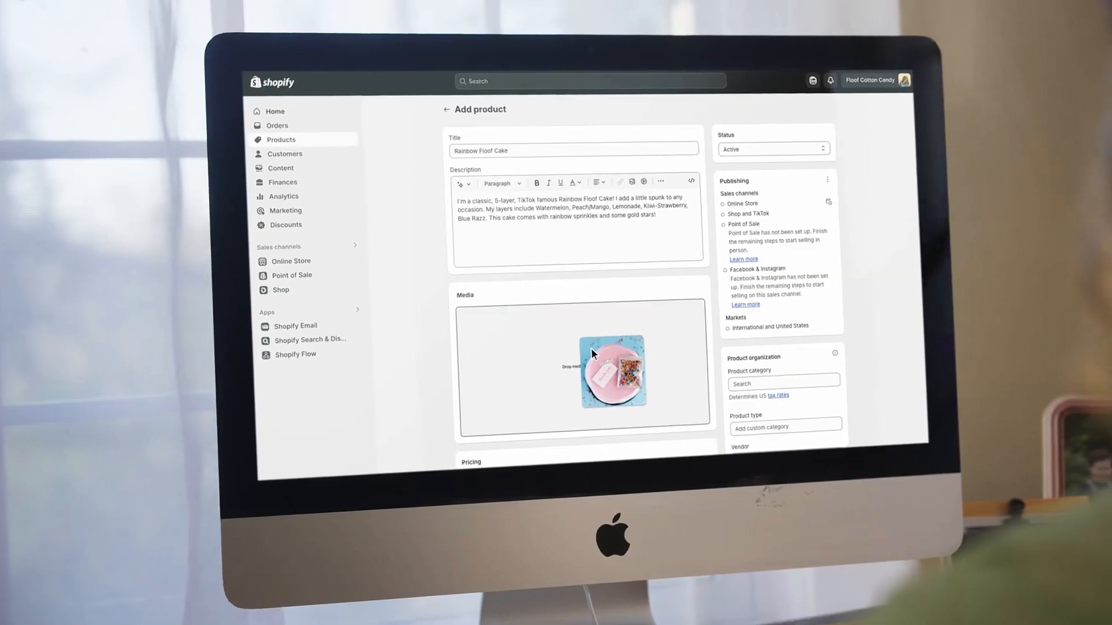
# Leave the theme editor and open the empty Products page
pyautogui.moveTo(592, 353); pyautogui.dragTo(582, 351)
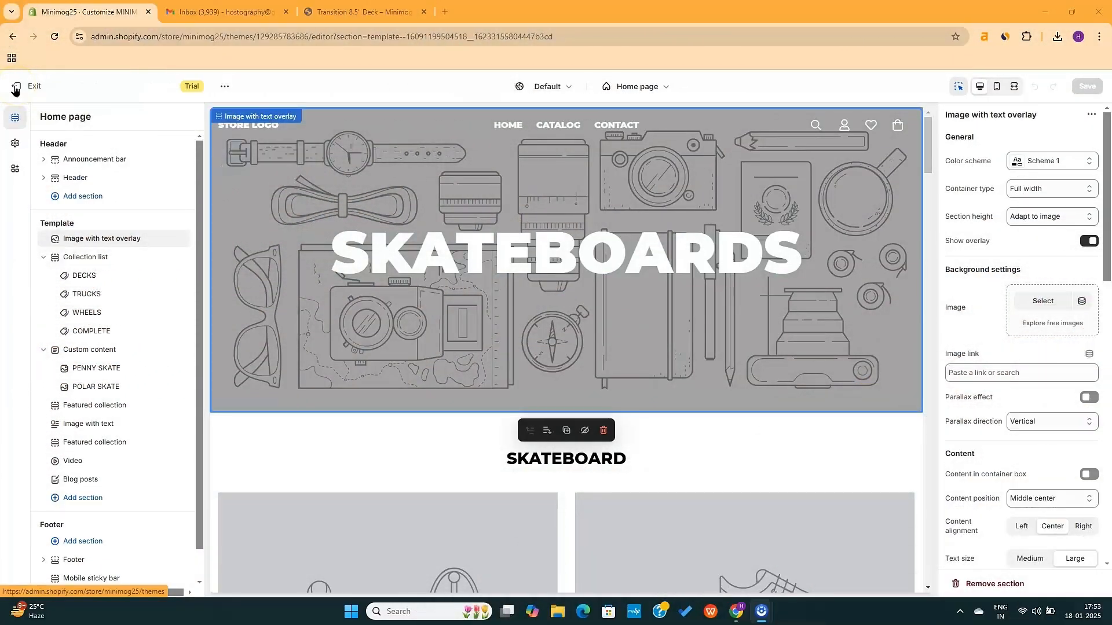
pyautogui.click(14, 87)
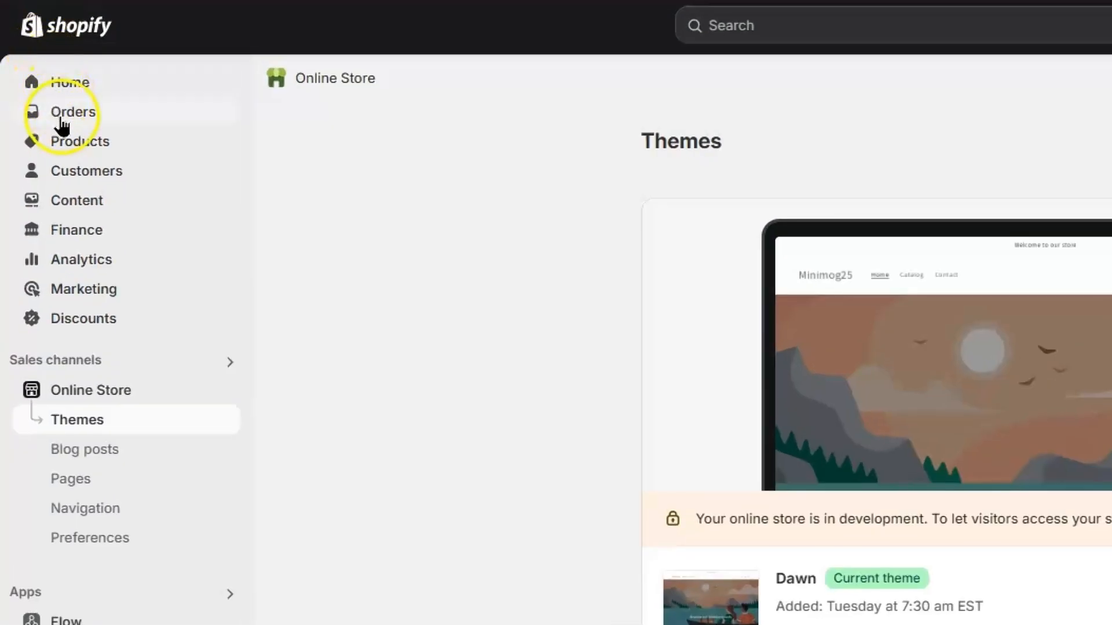
pyautogui.click(67, 141)
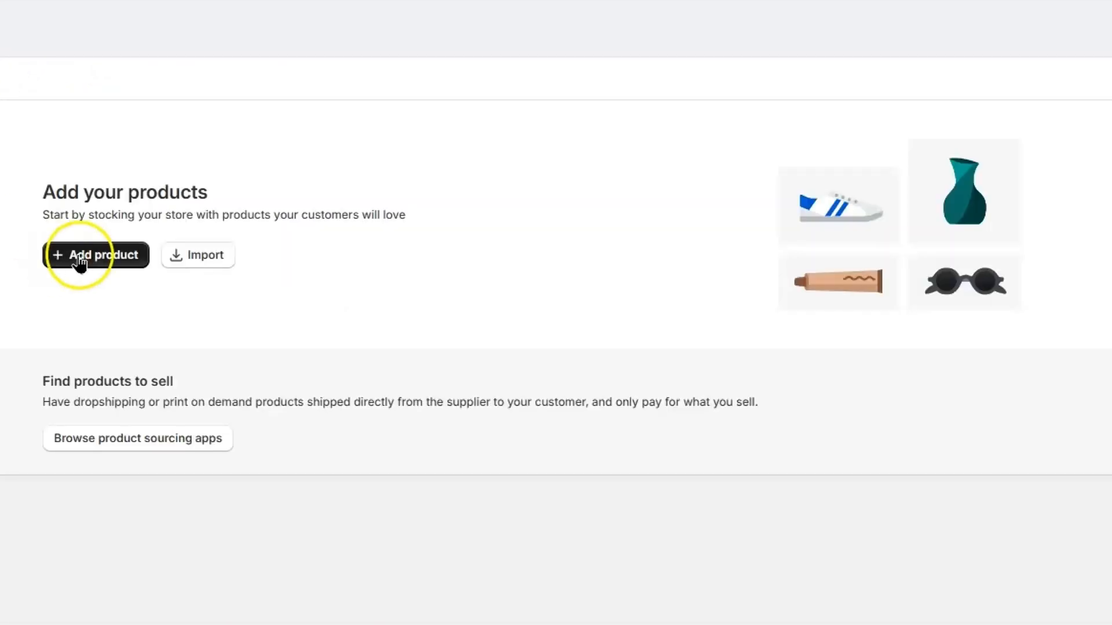
# Add product 'Skateboard for Kids' with an AI-generated Persuasive description from keyword 'kid'
pyautogui.click(576, 338)
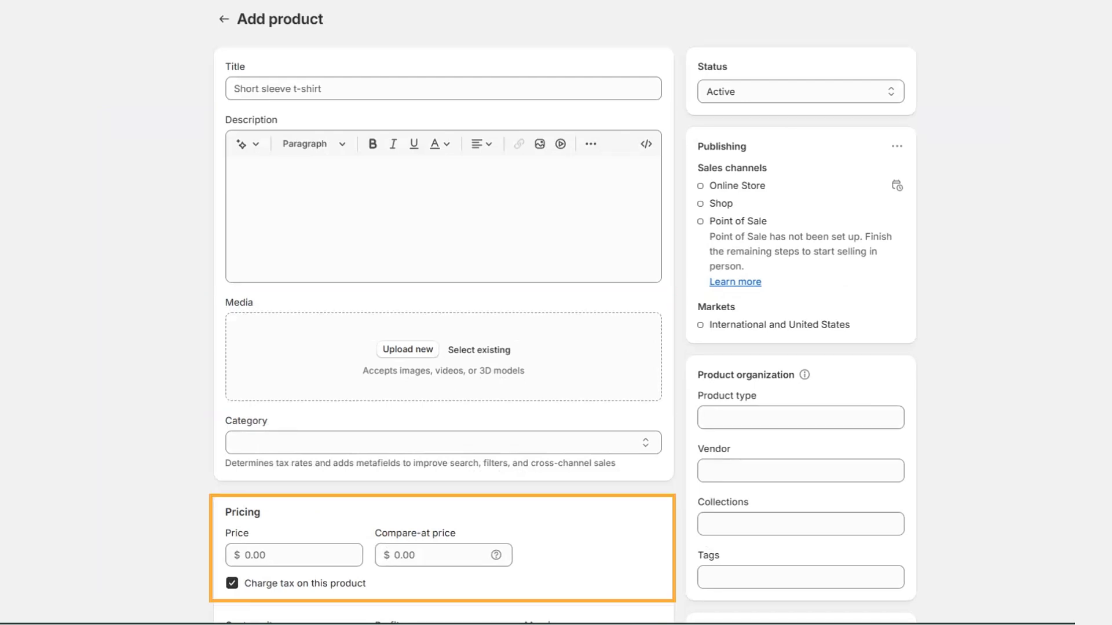
pyautogui.click(313, 81)
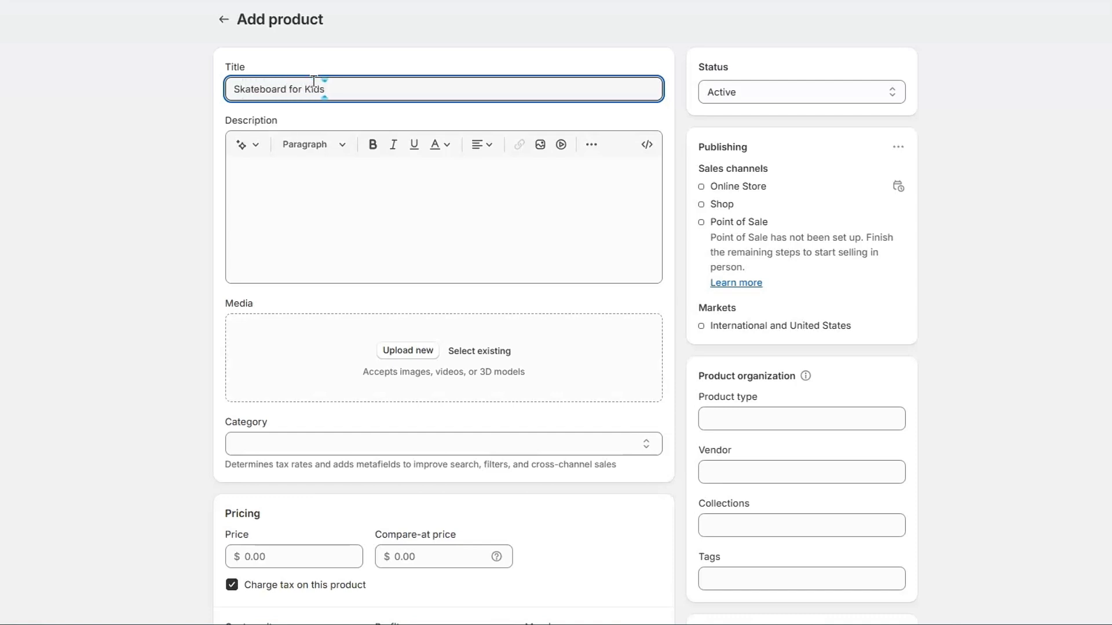
pyautogui.click(335, 172)
pyautogui.click(242, 144)
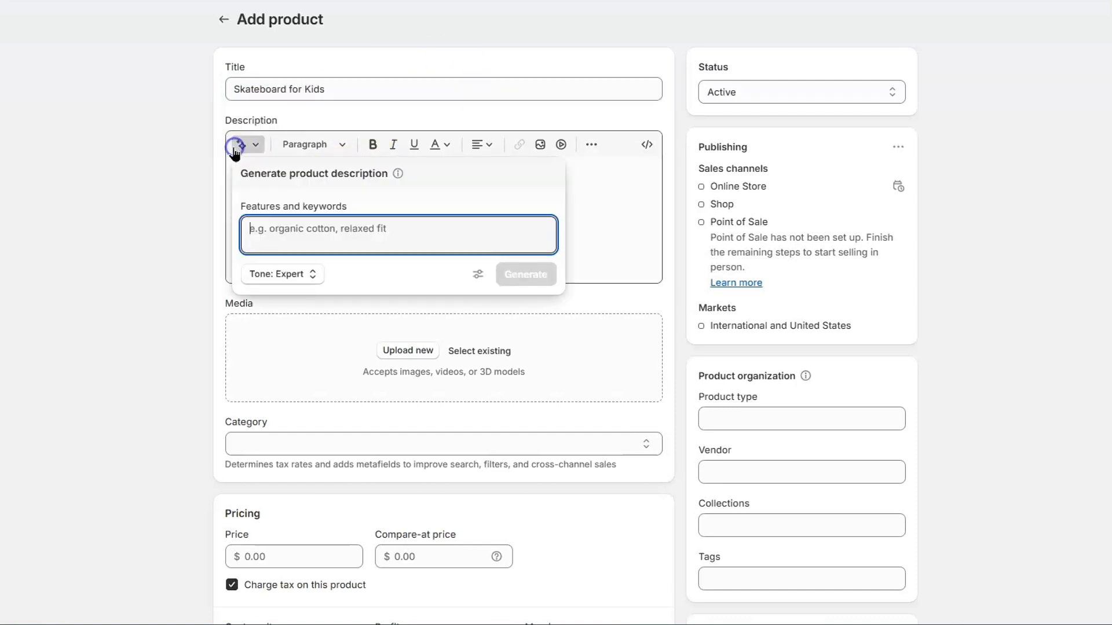
pyautogui.write('kids skateboard')
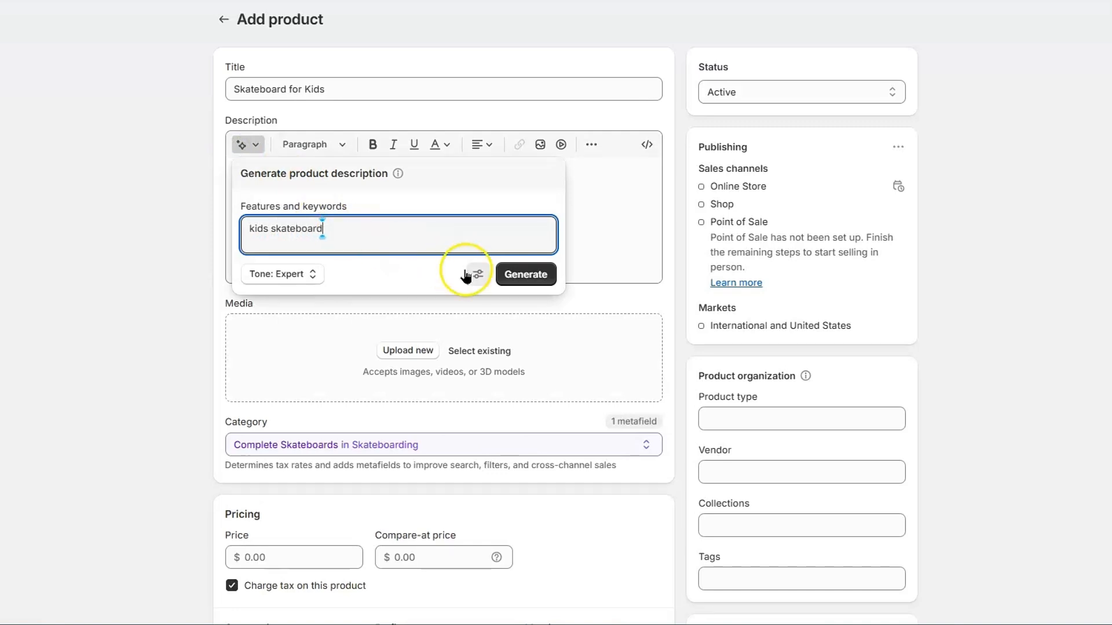
pyautogui.click(293, 275)
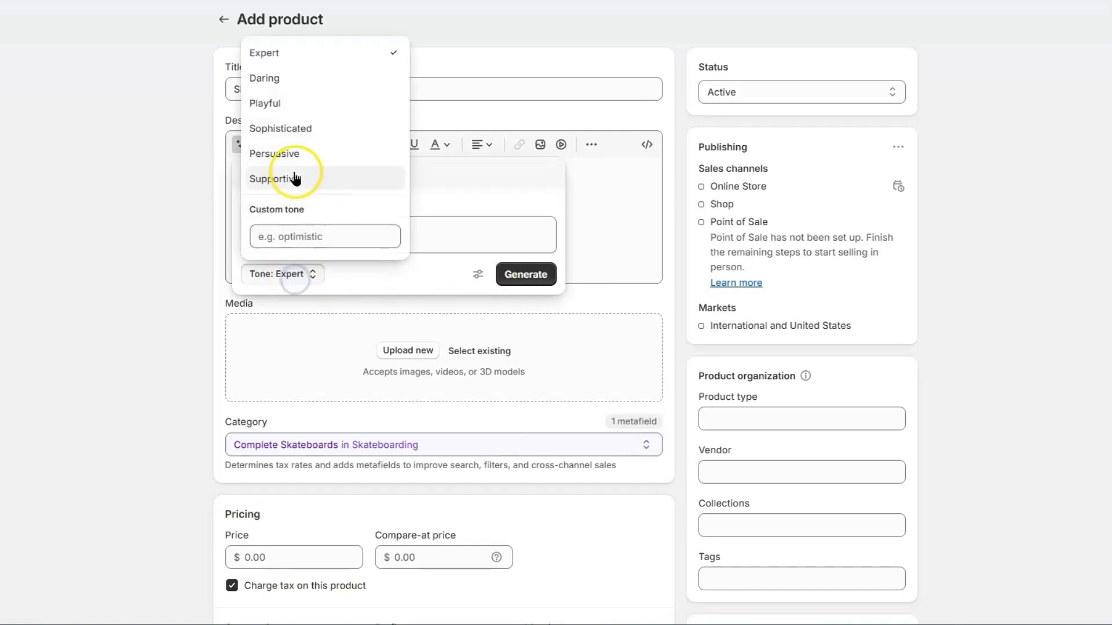
pyautogui.click(288, 151)
pyautogui.click(520, 275)
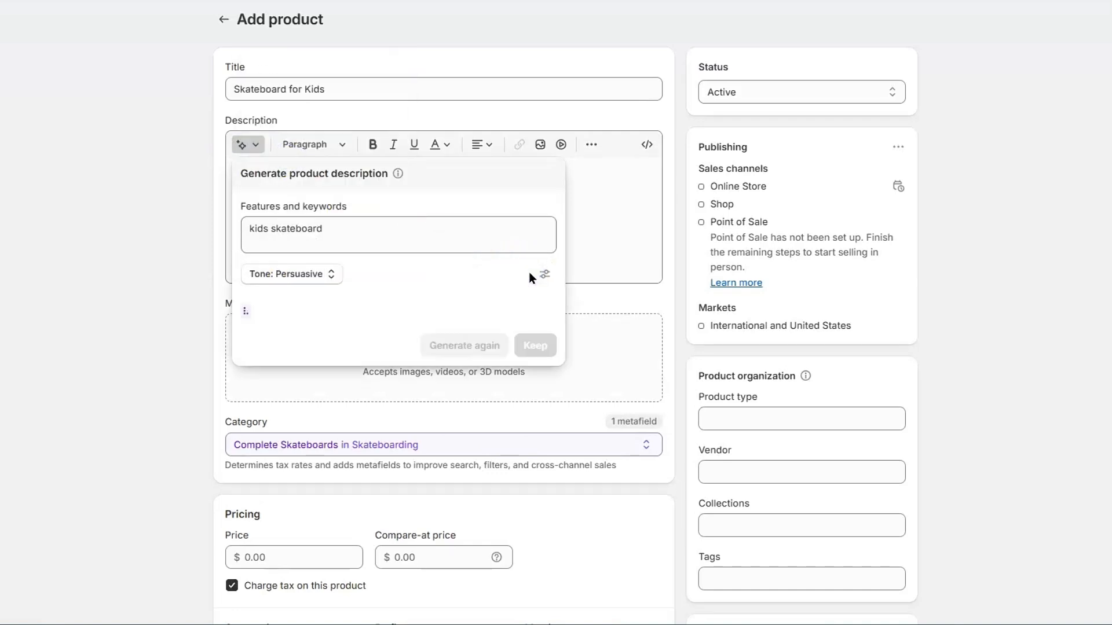
pyautogui.click(534, 418)
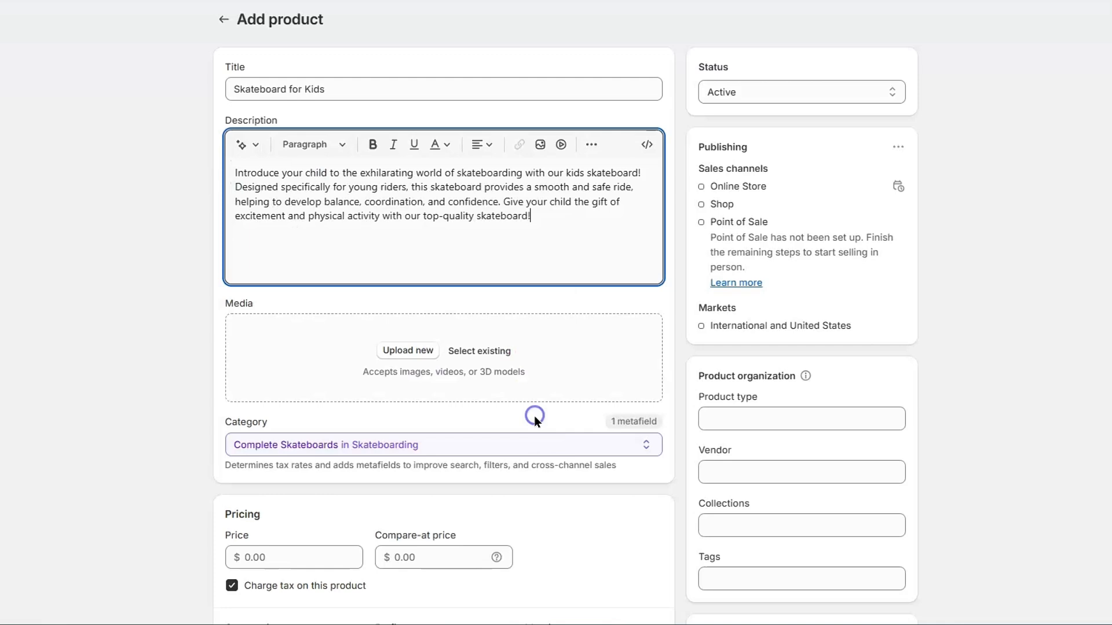
# Upload four skateboard images as the product's media
pyautogui.click(408, 351)
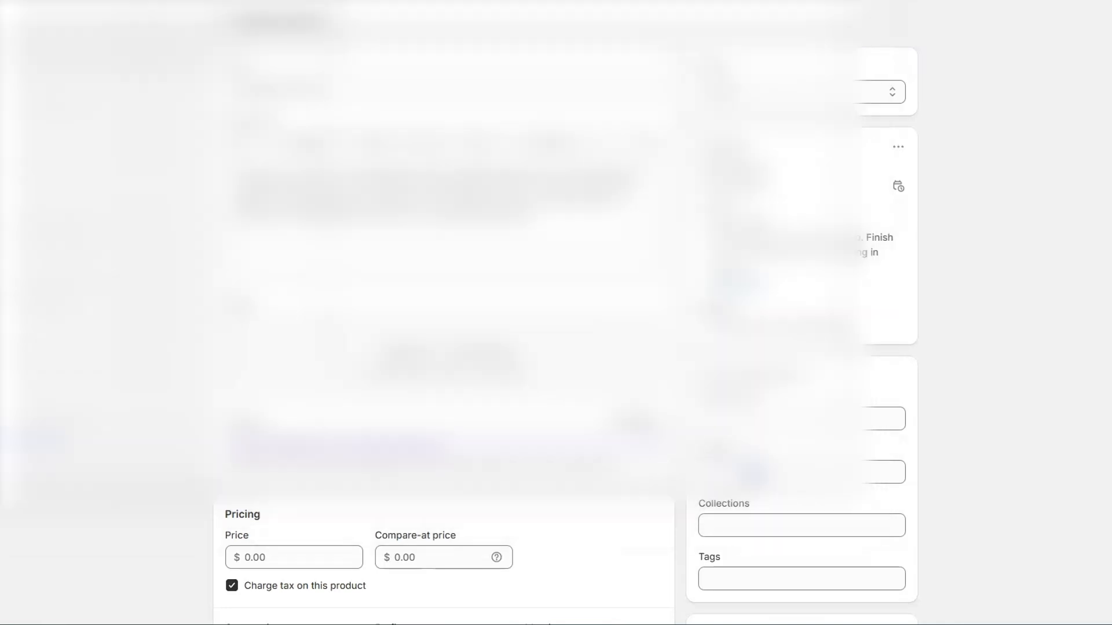
pyautogui.click(752, 474)
pyautogui.scroll(-2, 676, 427)
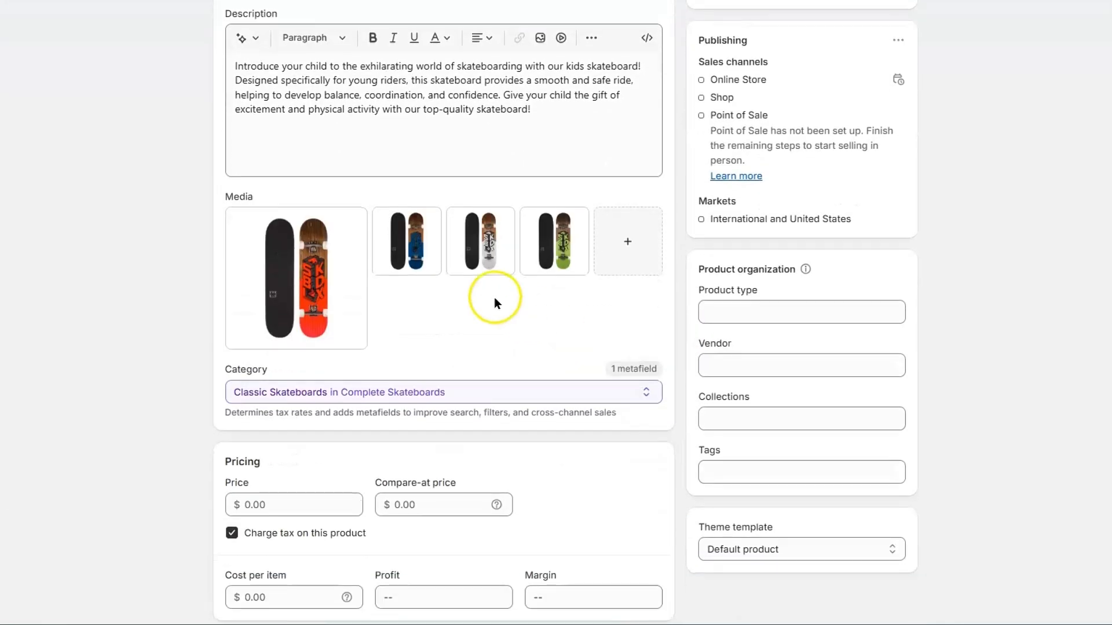
# Make the green deck the main product image and set price 49.00 with compare-at 99.00
pyautogui.moveTo(407, 241); pyautogui.dragTo(295, 278)
pyautogui.moveTo(524, 241); pyautogui.dragTo(258, 273)
pyautogui.scroll(-5, 576, 315)
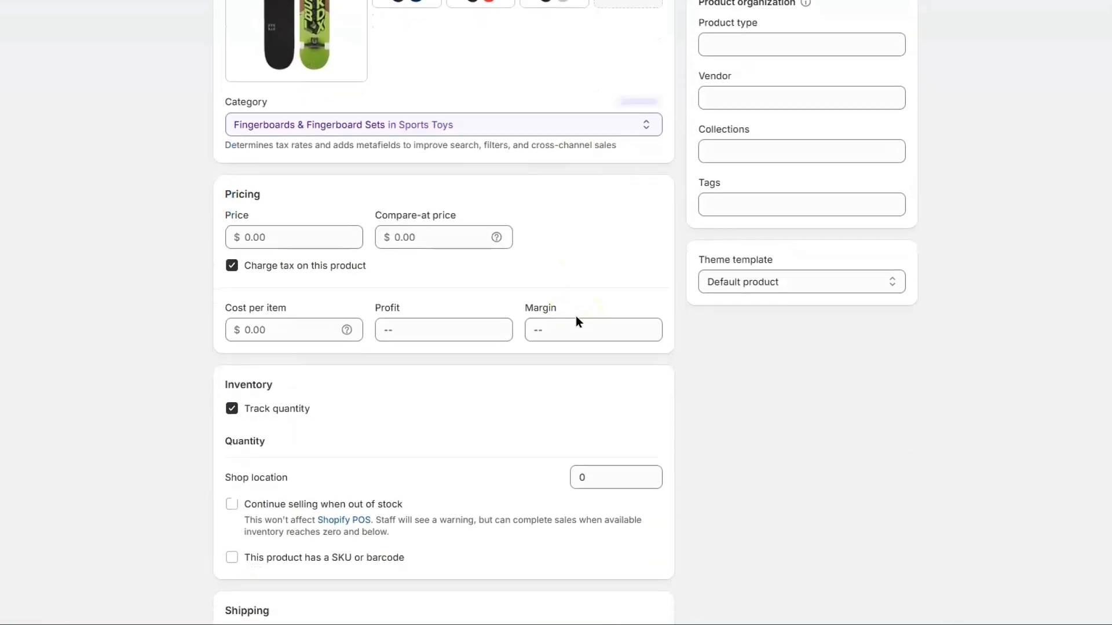
pyautogui.click(288, 237)
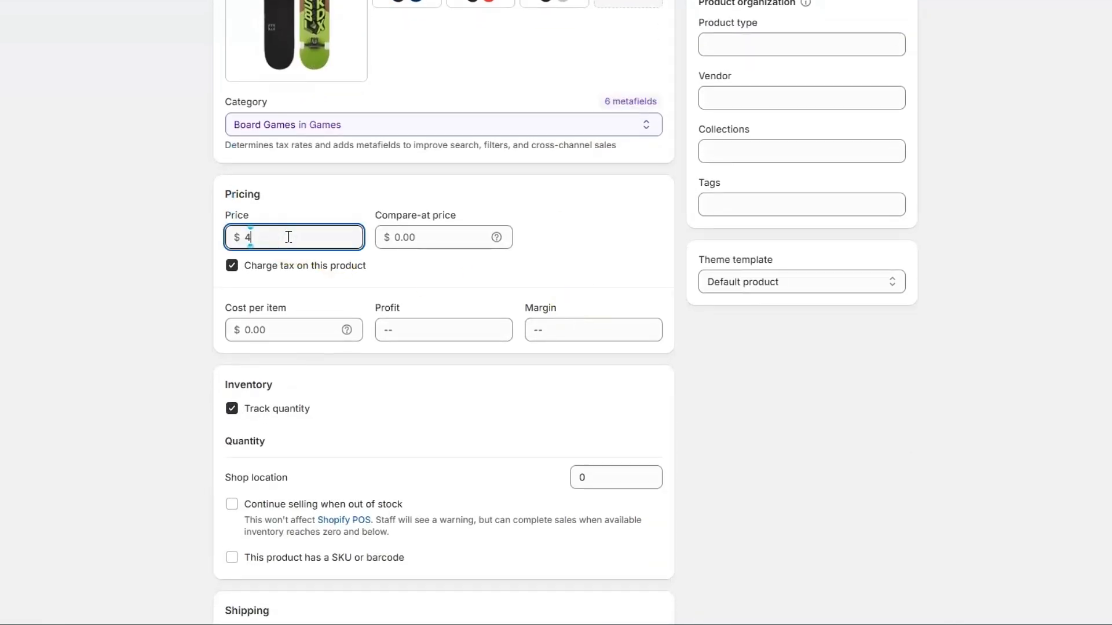
pyautogui.write('49')
pyautogui.click(415, 236)
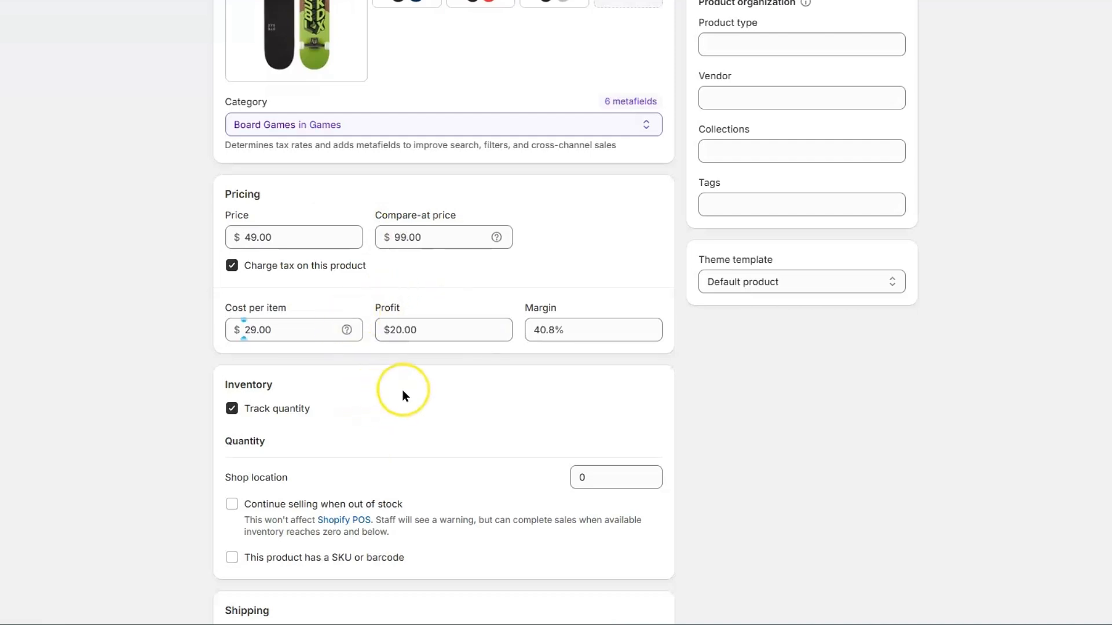
# Set the stock quantity to 50 and the shipping weight to 400 g
pyautogui.scroll(-4, 402, 390)
pyautogui.click(603, 265)
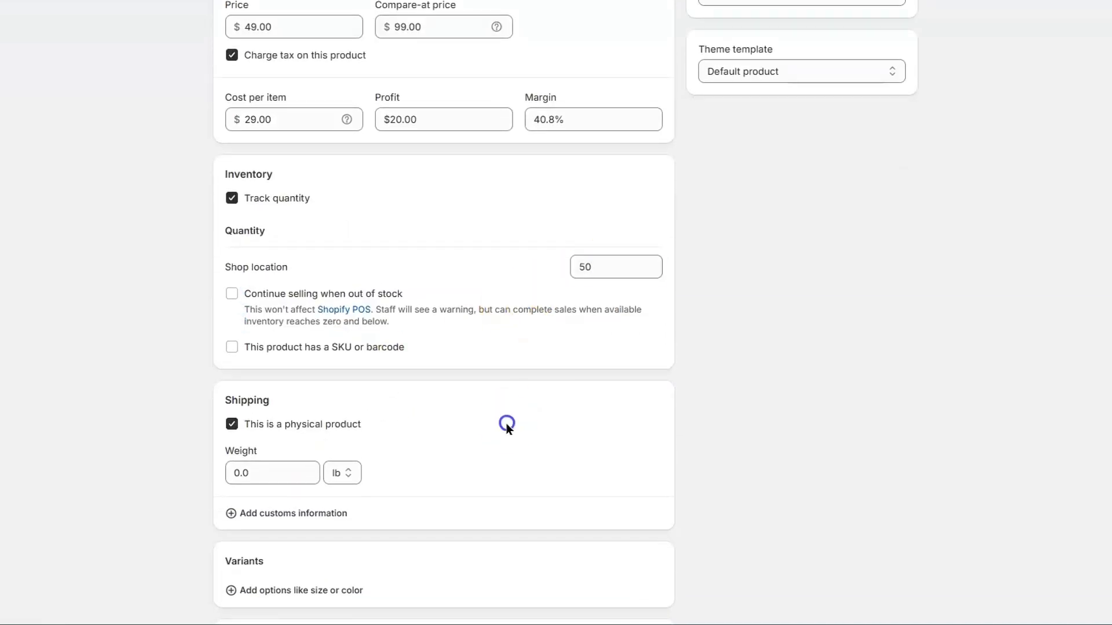
pyautogui.scroll(-3, 506, 423)
pyautogui.click(278, 321)
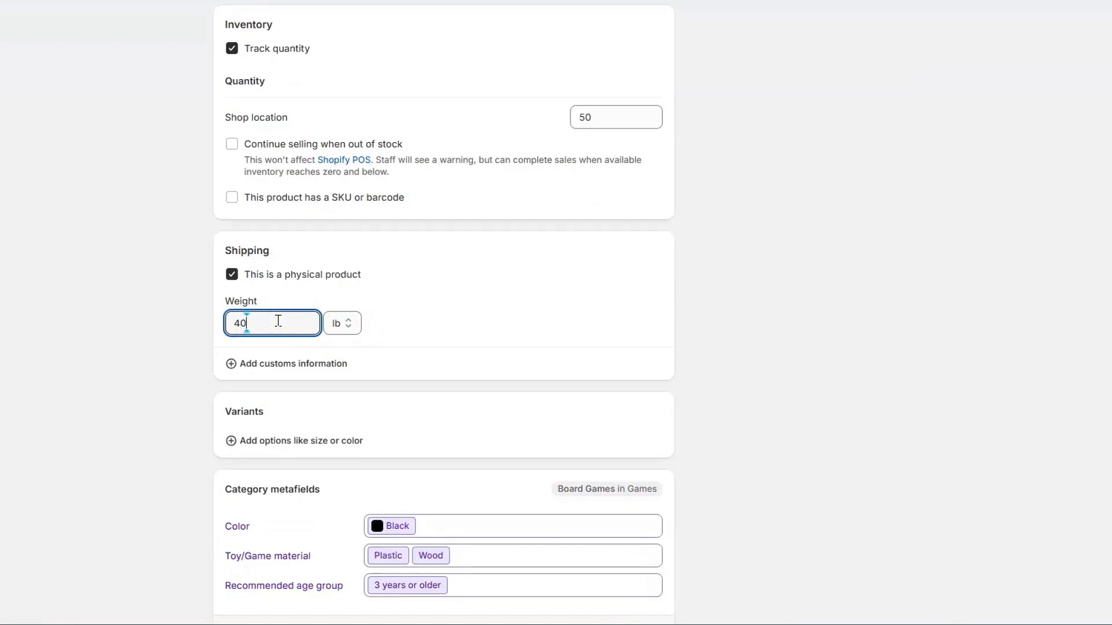
pyautogui.click(359, 322)
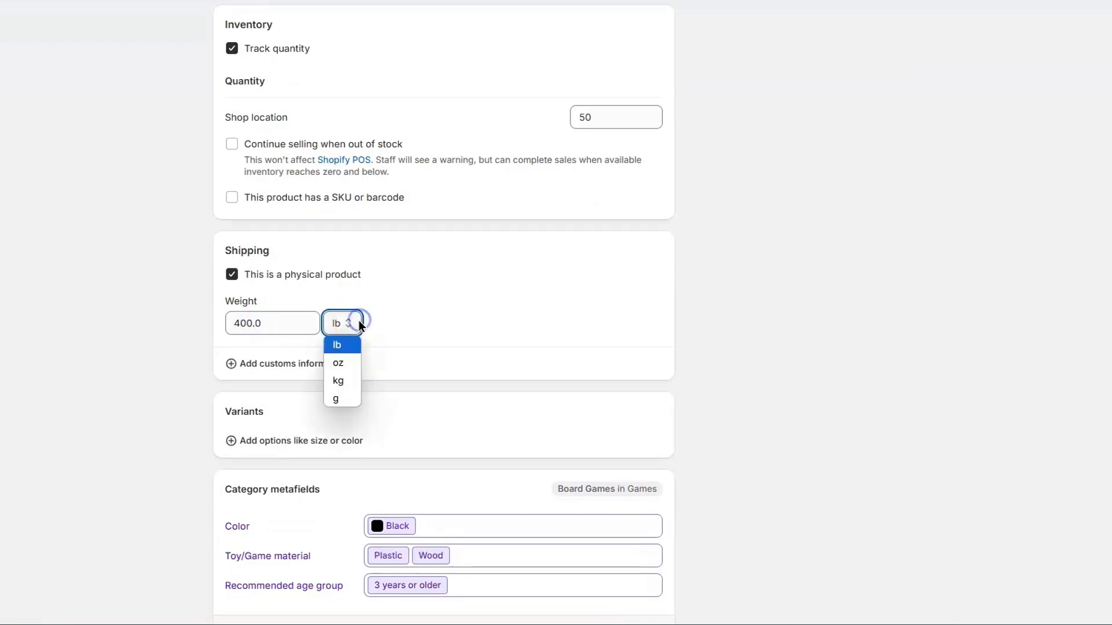
pyautogui.click(345, 399)
# Check the variant options list, then return to the Products list
pyautogui.scroll(-3, 496, 307)
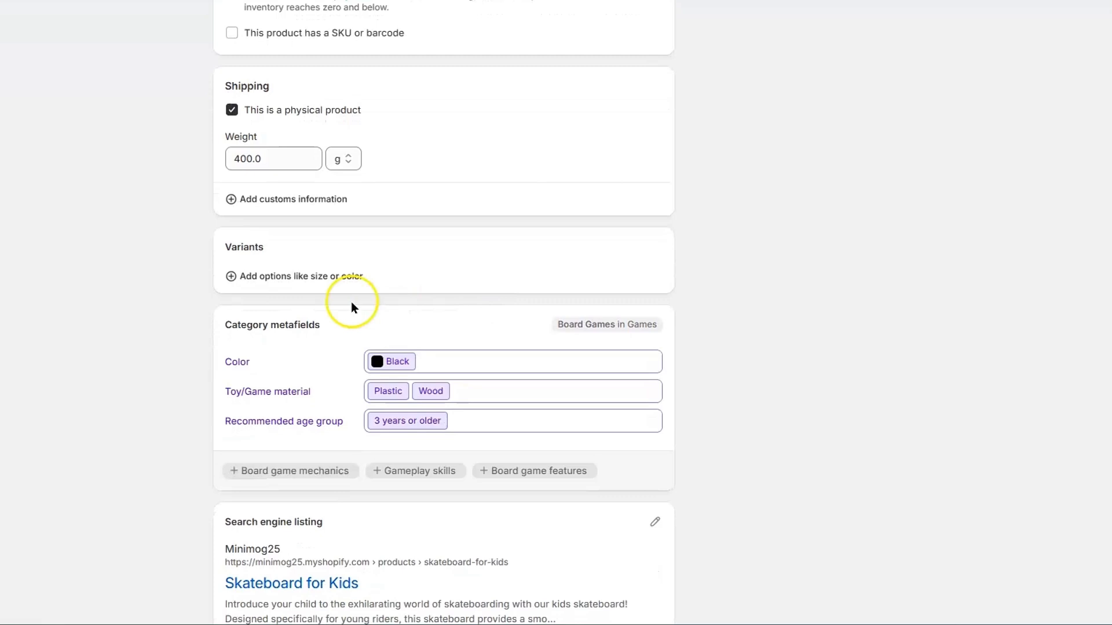
pyautogui.click(293, 278)
pyautogui.click(432, 241)
pyautogui.scroll(12, 428, 241)
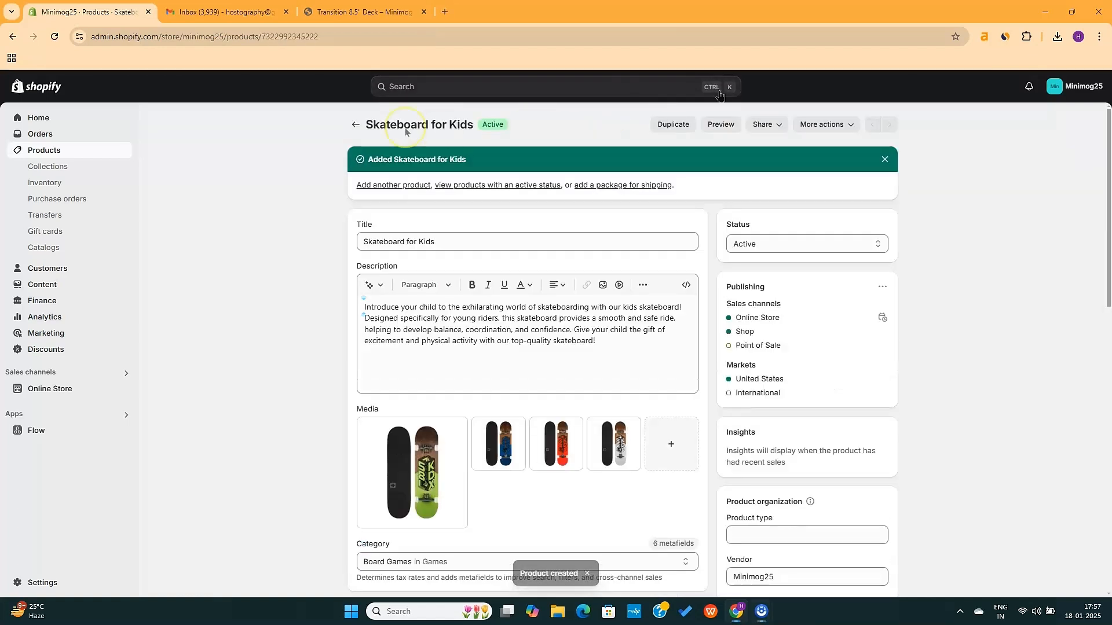
pyautogui.click(356, 125)
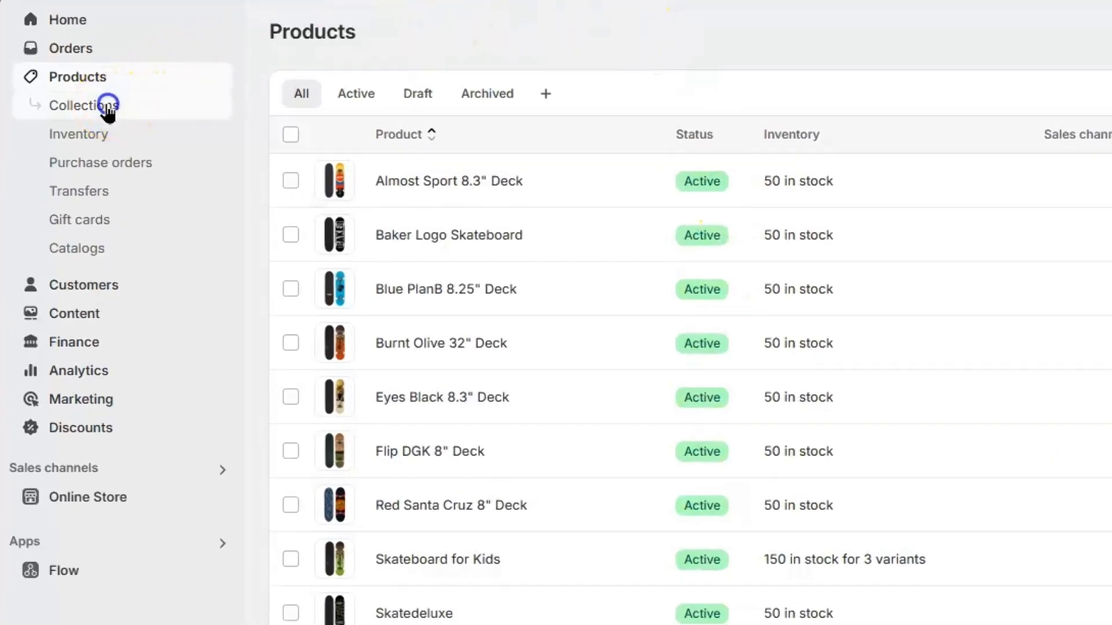
# Select the Home page collection, delete it, then start a new collection
pyautogui.click(108, 109)
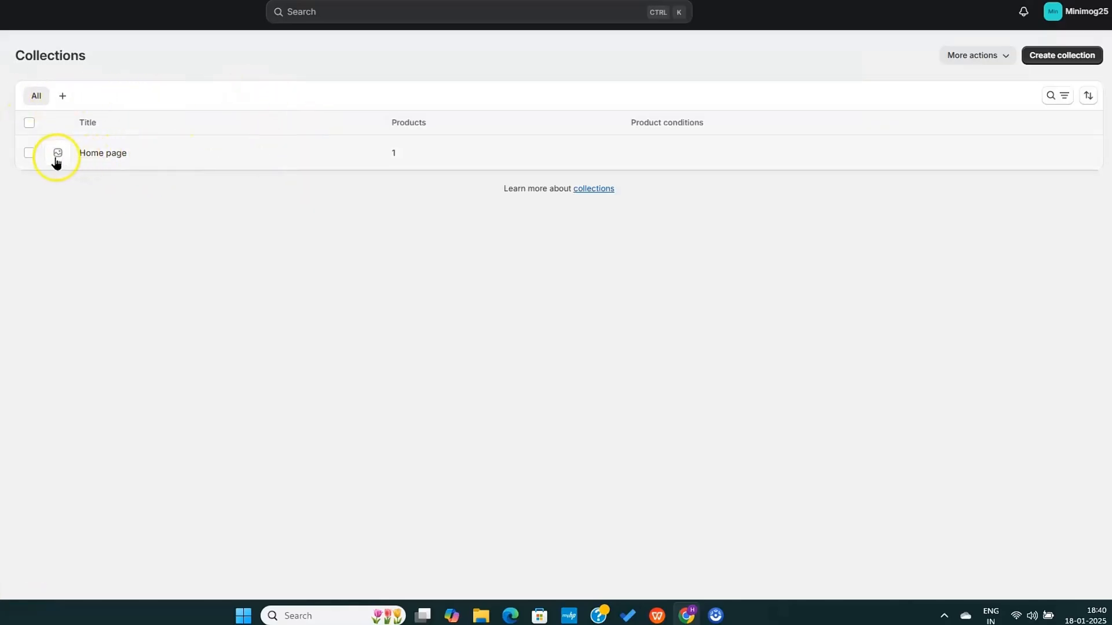
pyautogui.click(27, 152)
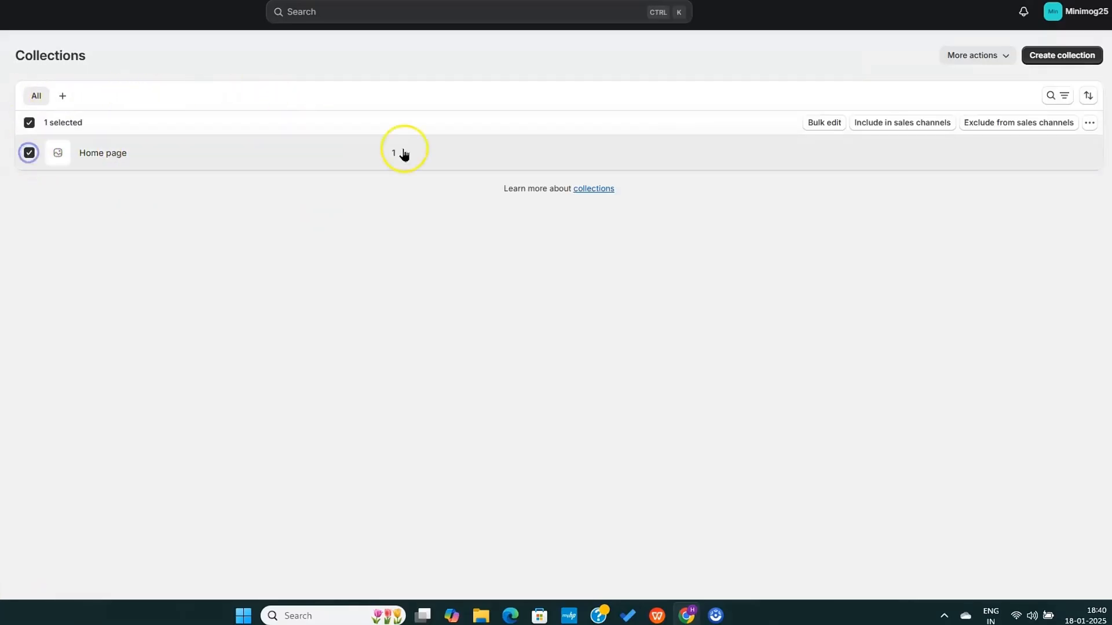
pyautogui.click(1089, 122)
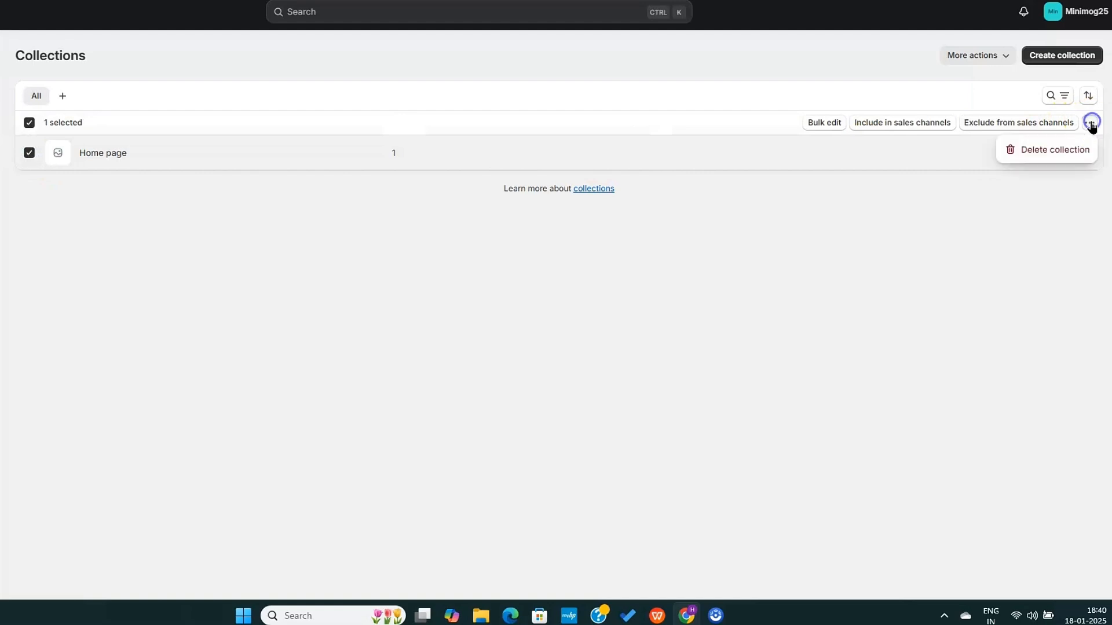
pyautogui.click(1031, 148)
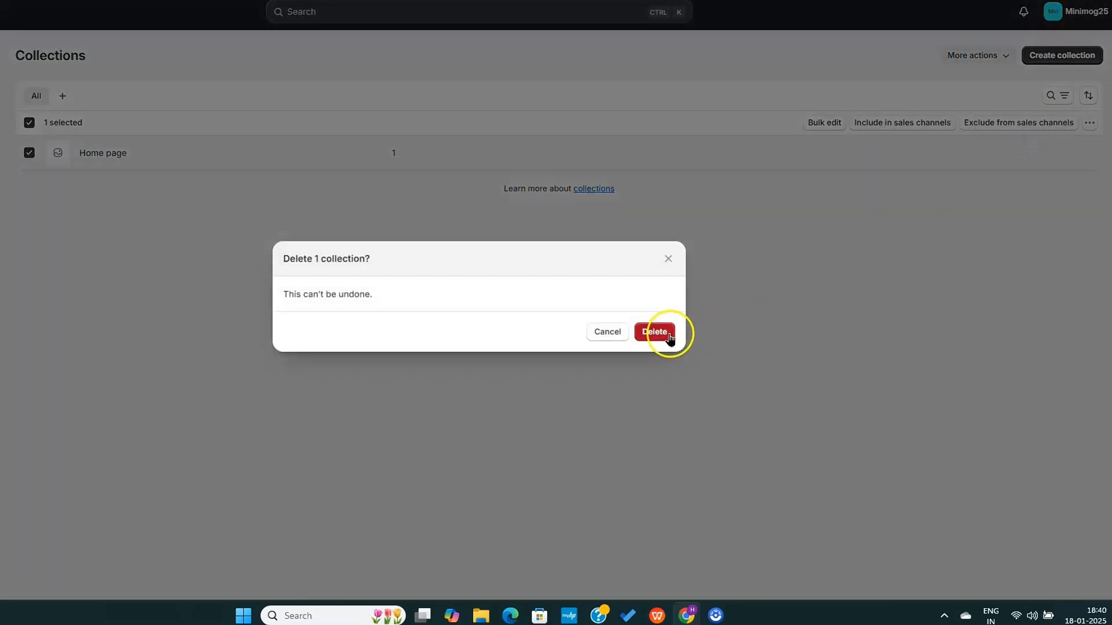
pyautogui.click(663, 334)
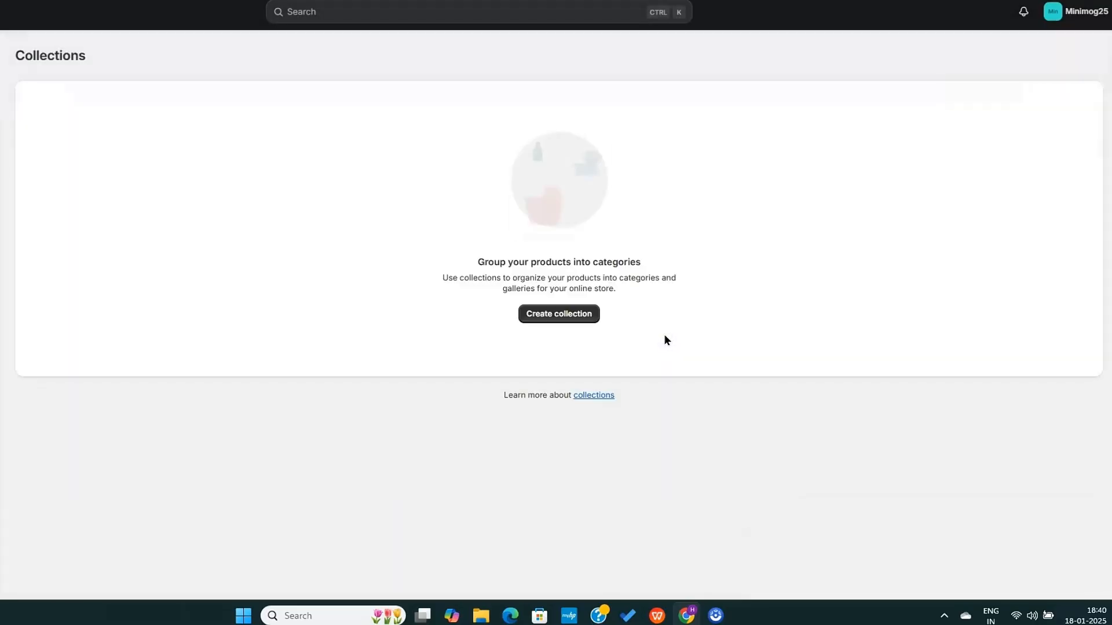
pyautogui.click(576, 315)
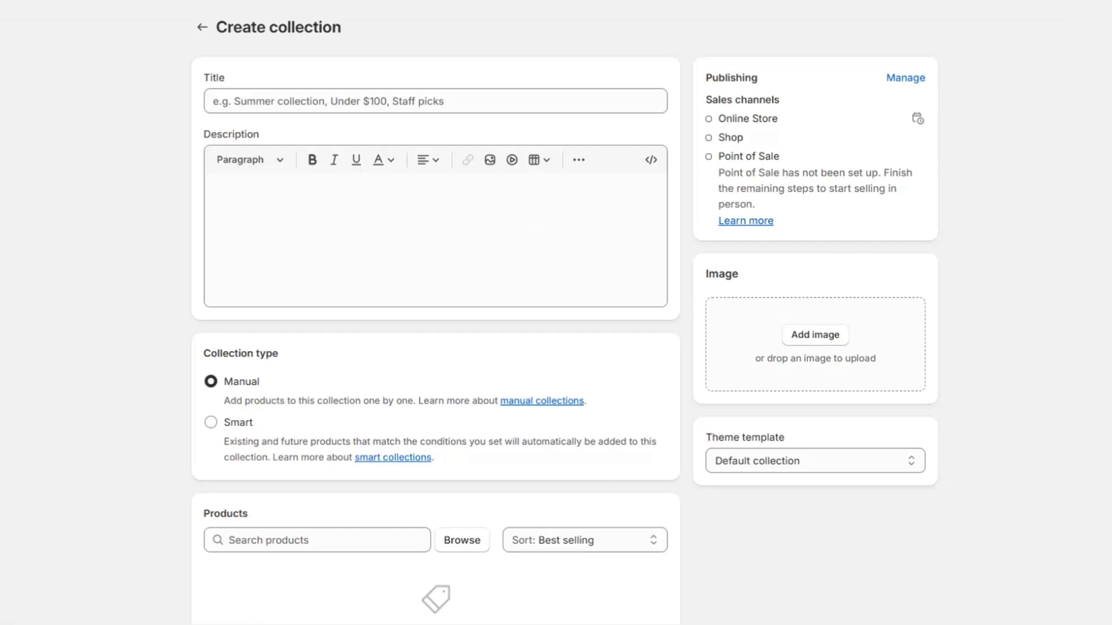
# Title the new collection BestSellers
pyautogui.click(342, 104)
pyautogui.write('BestSellers')
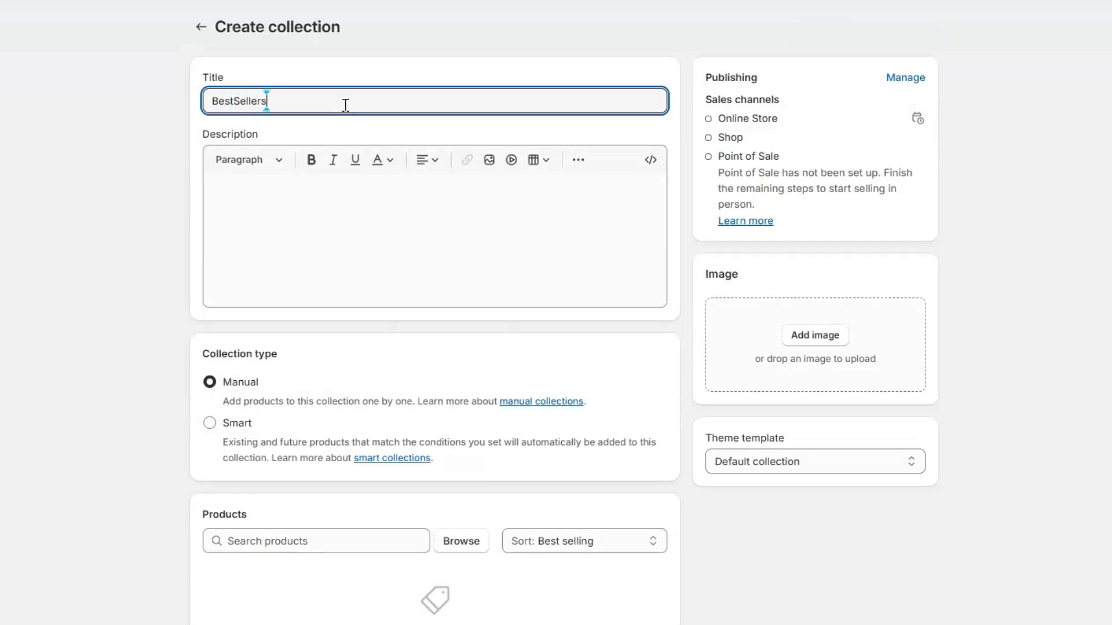
pyautogui.click(359, 253)
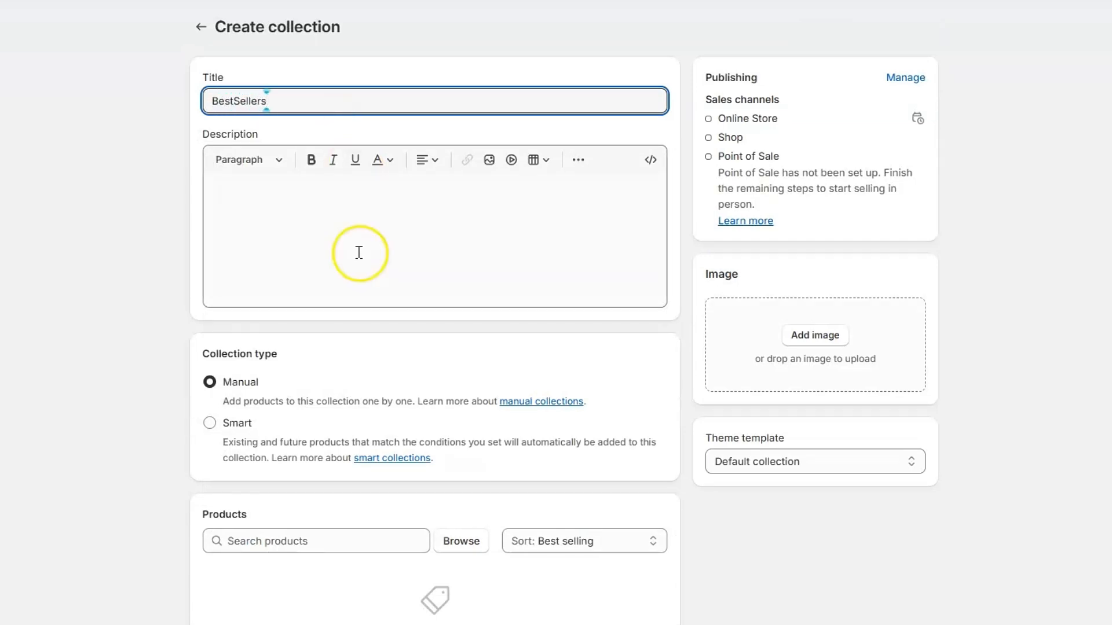
# Add Eyes Black 8.3" Deck, Flip DGK 8" Deck, Red Santa Cruz 8" Deck, Skateboard for Kids and Skatedeluxe
pyautogui.click(469, 540)
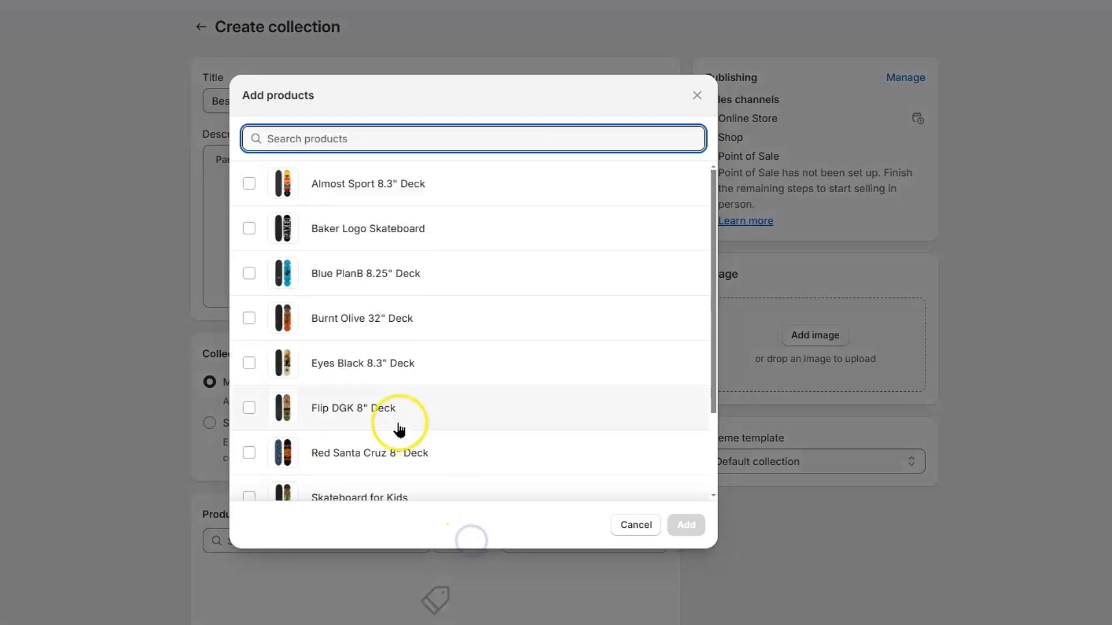
pyautogui.click(249, 363)
pyautogui.click(249, 408)
pyautogui.click(249, 453)
pyautogui.click(249, 496)
pyautogui.scroll(-2, 369, 393)
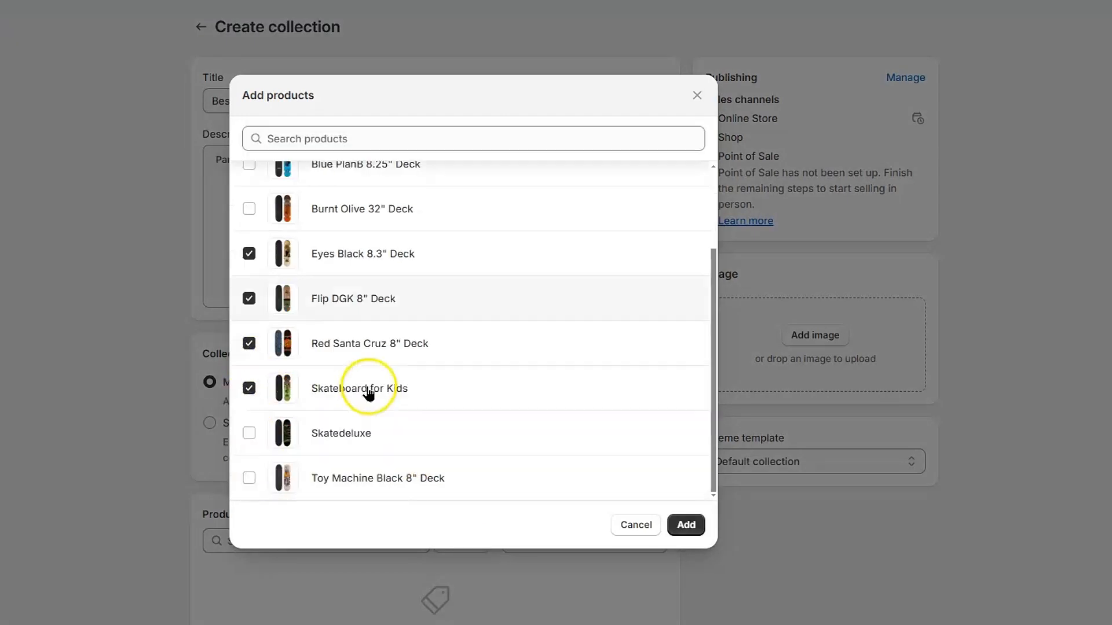
pyautogui.click(250, 432)
pyautogui.scroll(3, 484, 290)
pyautogui.click(683, 527)
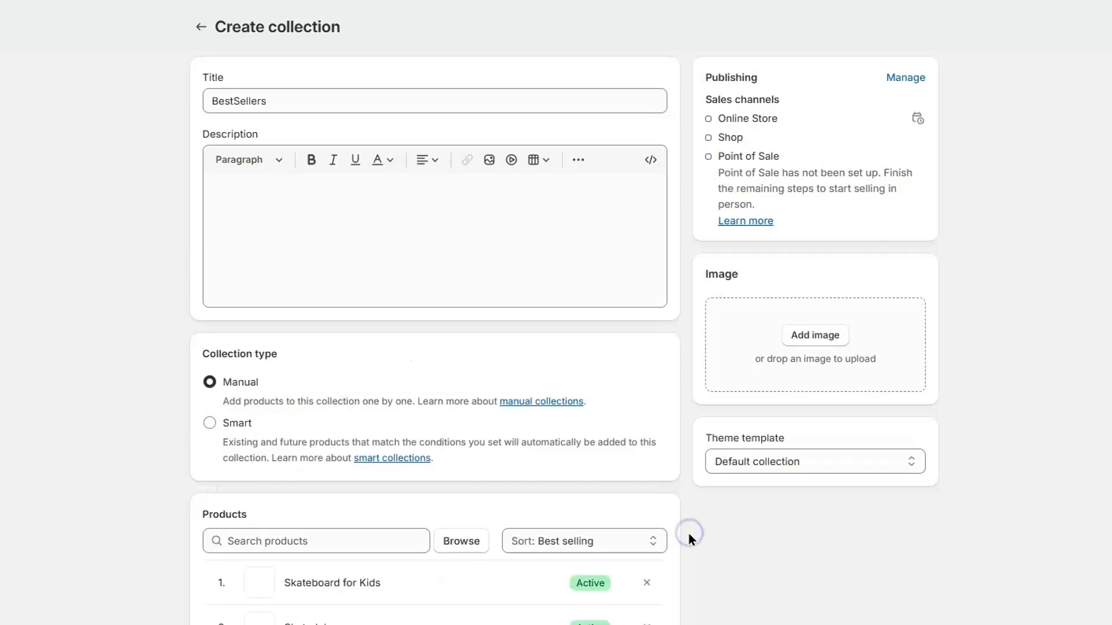
# Give the collection a skateboard cover image and save it
pyautogui.click(816, 337)
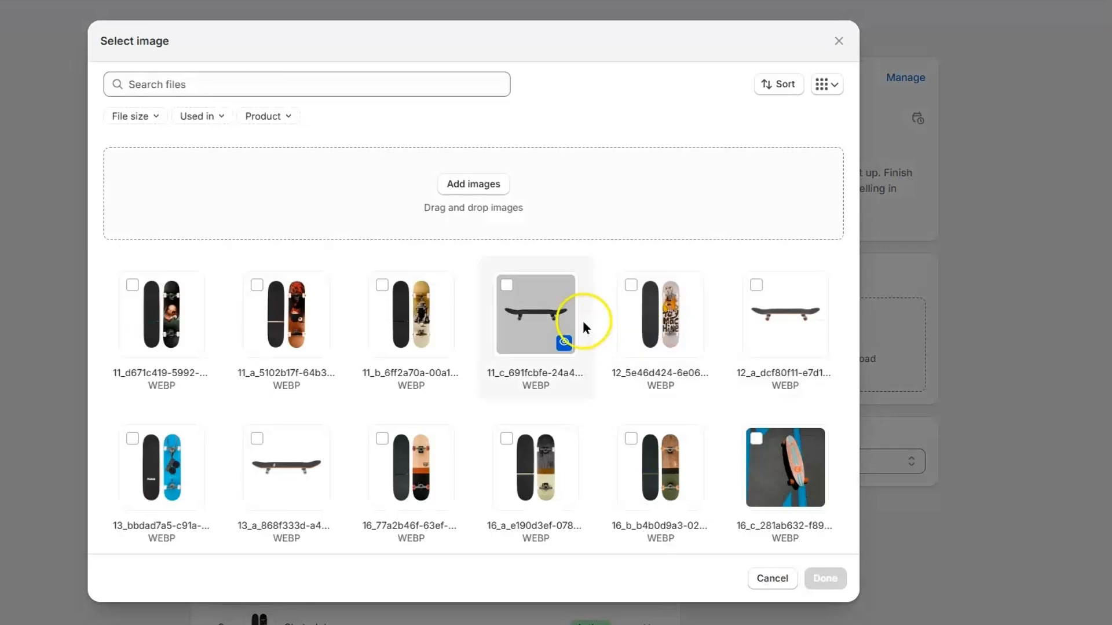
pyautogui.scroll(-5, 481, 451)
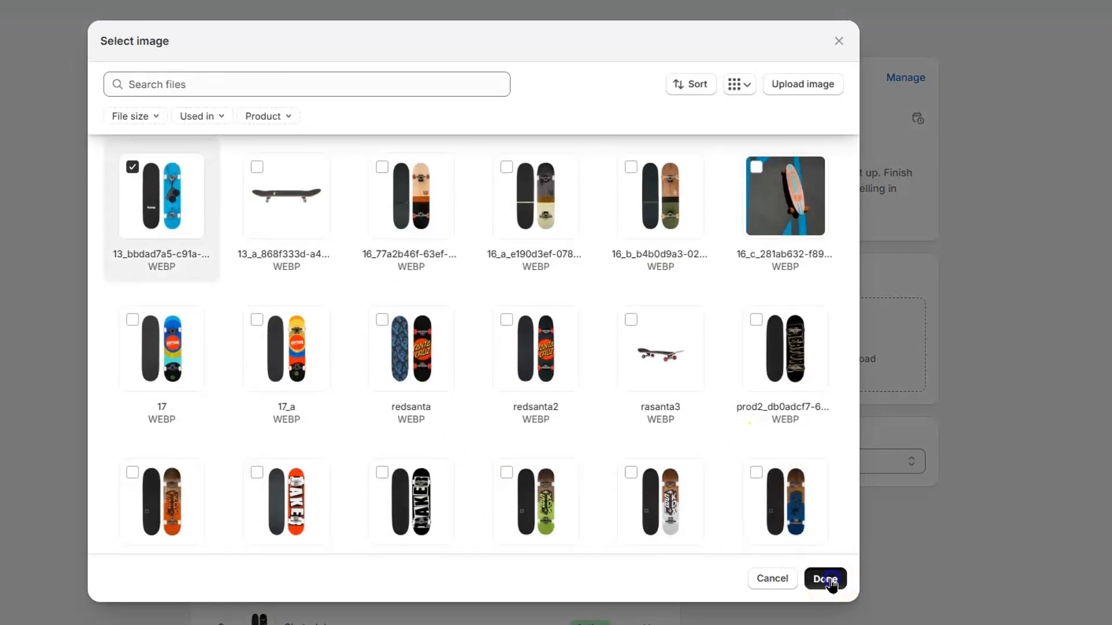
pyautogui.click(828, 580)
pyautogui.click(699, 24)
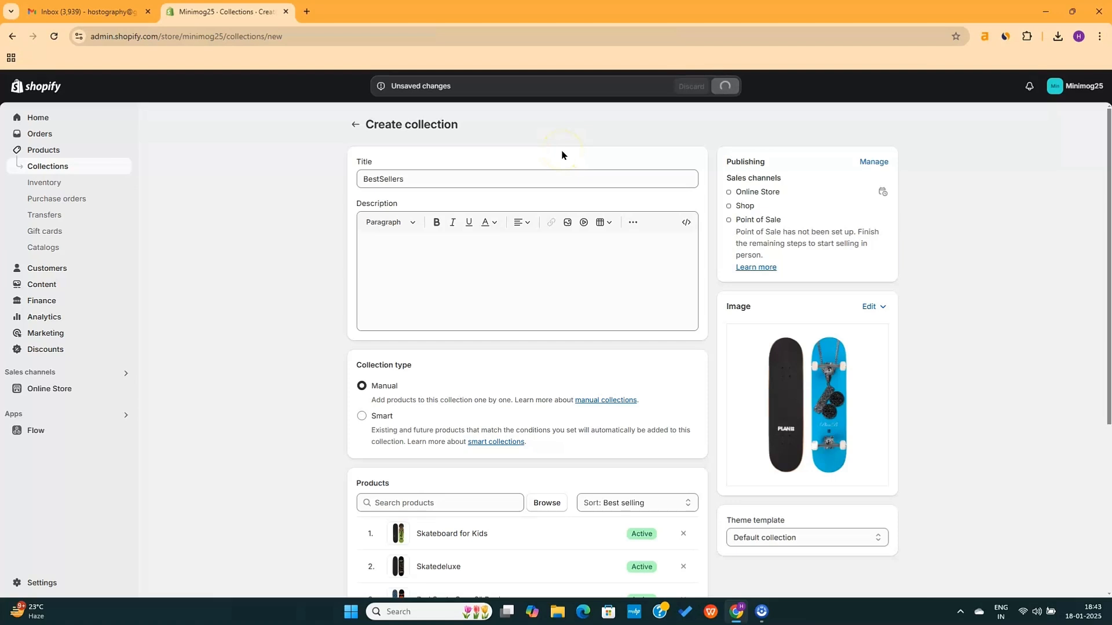
pyautogui.hotkey('alt', 'Left')
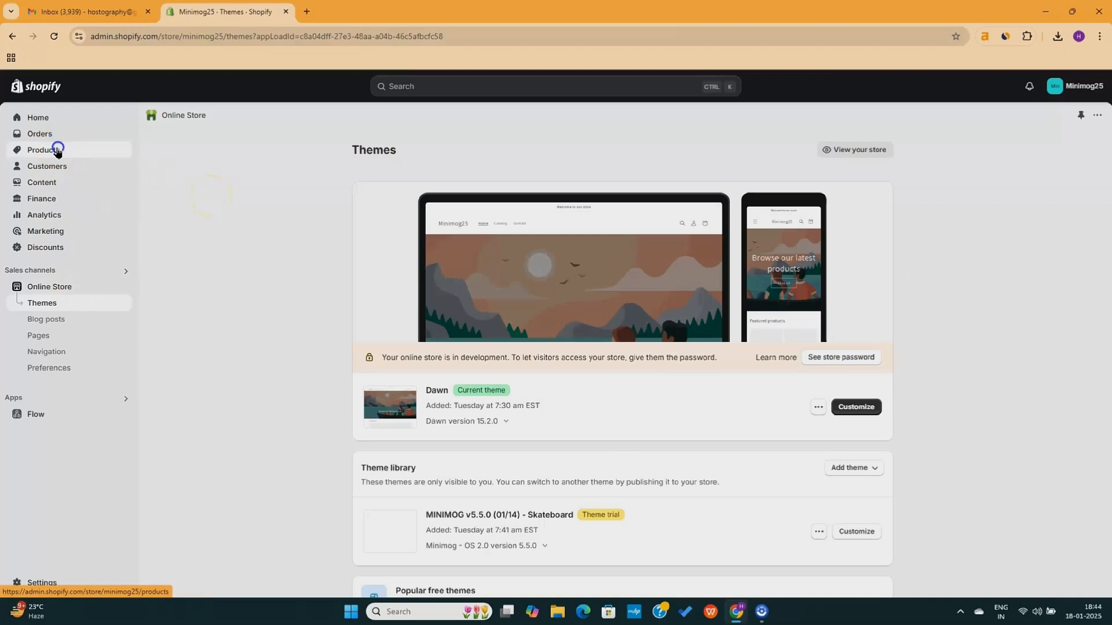
# Go back to Collections, listing BestSellers with 6 products and New Arrivals with 4
pyautogui.click(57, 150)
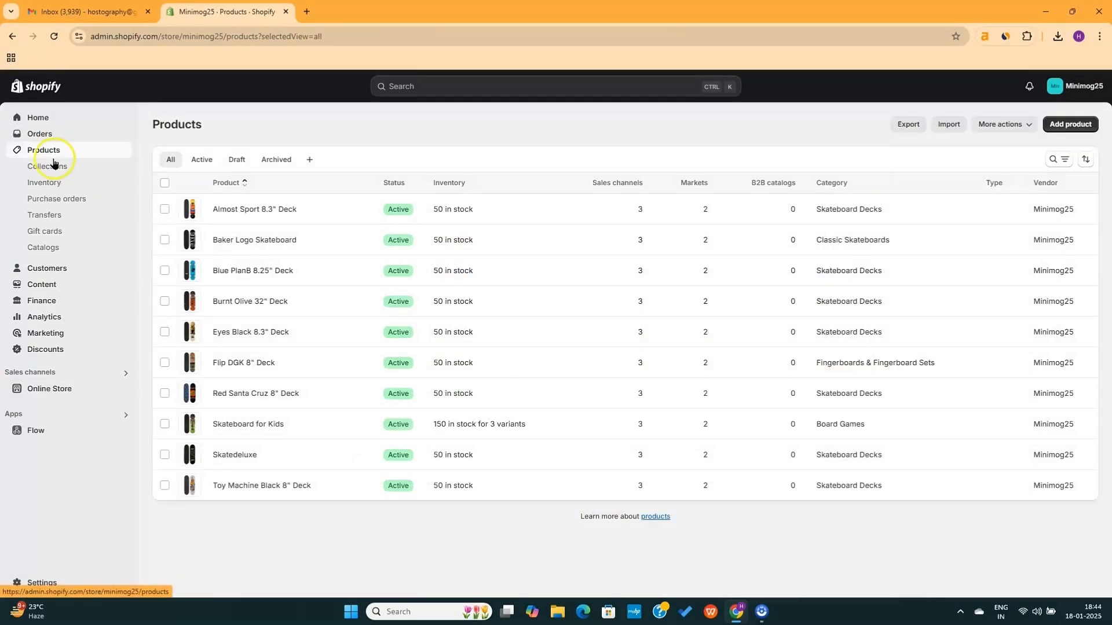
pyautogui.click(50, 173)
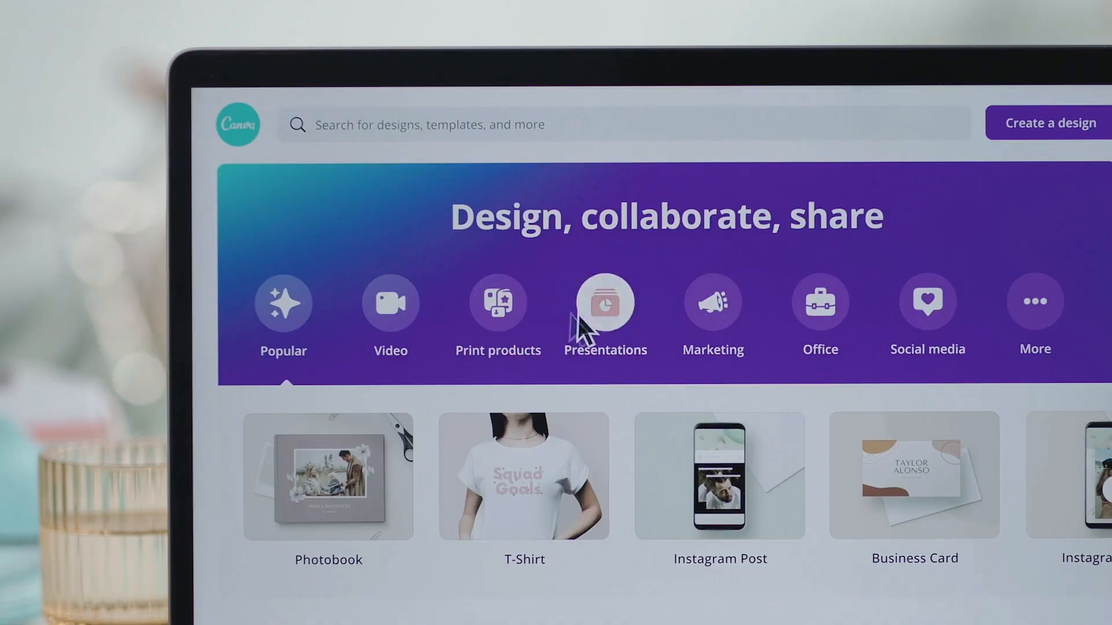
# Open Kittl's Print Banner Templates page and scroll down to the template grid
pyautogui.click(605, 313)
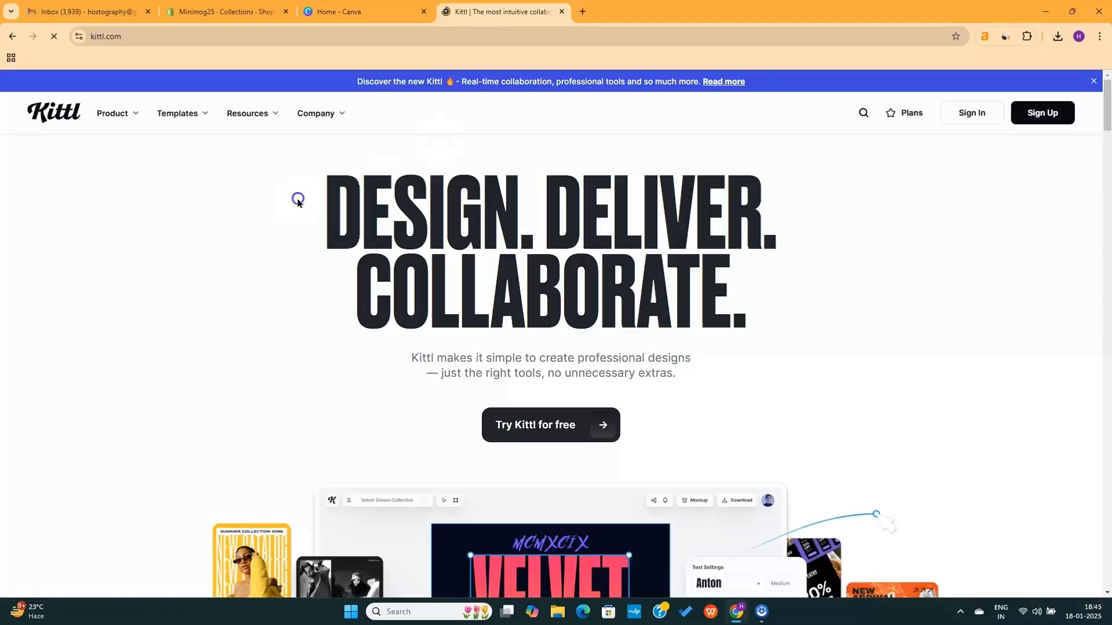
pyautogui.moveTo(298, 200); pyautogui.dragTo(740, 293)
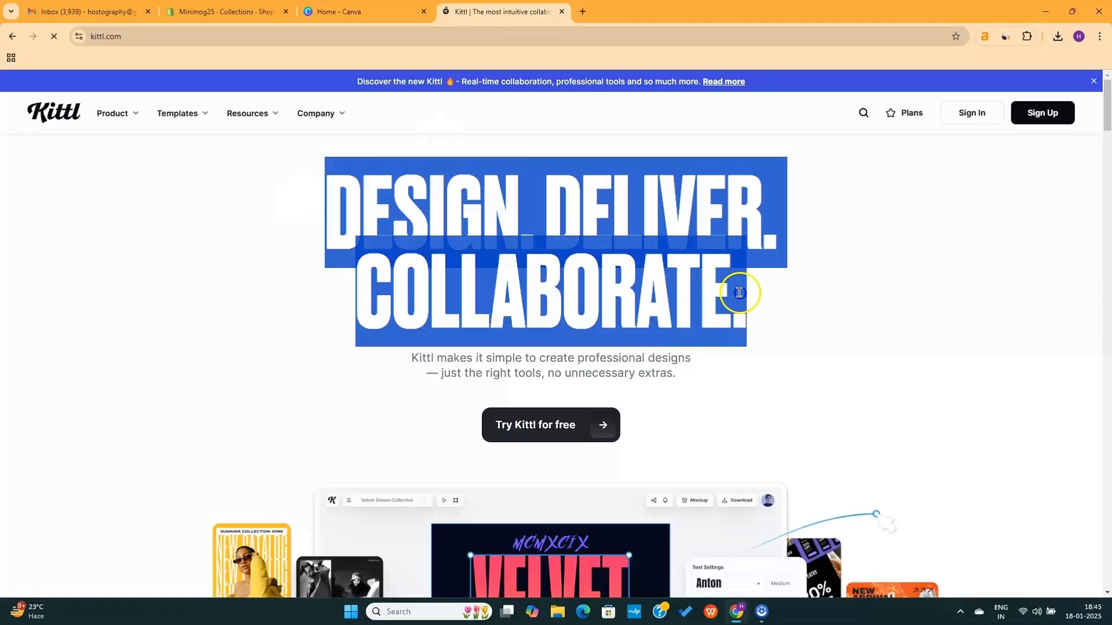
pyautogui.click(839, 341)
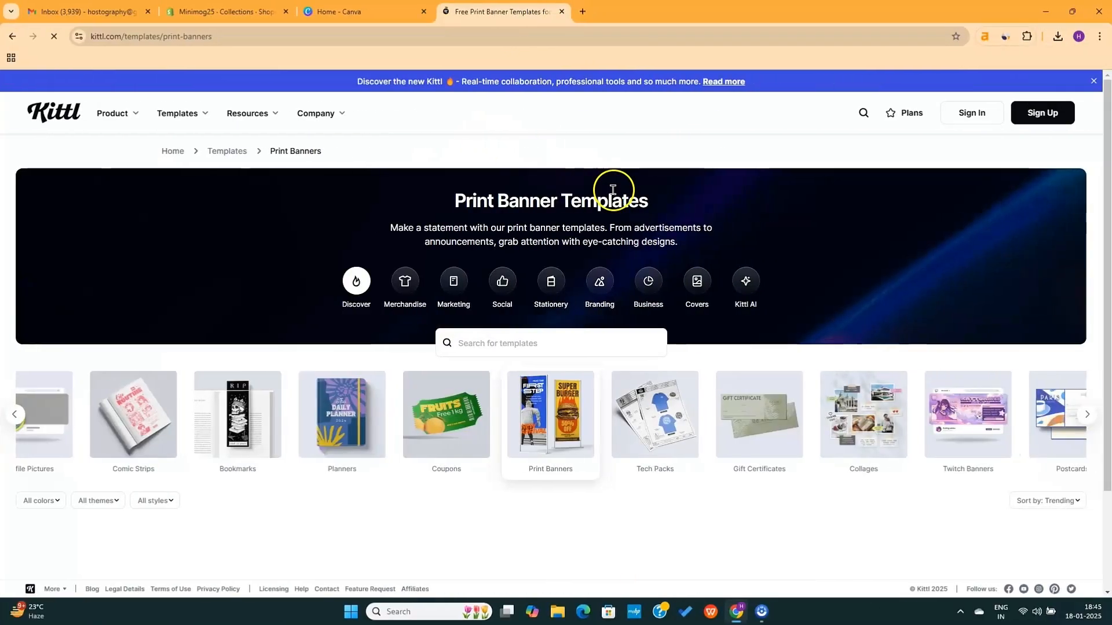
pyautogui.scroll(-1, 612, 188)
pyautogui.scroll(-1, 610, 185)
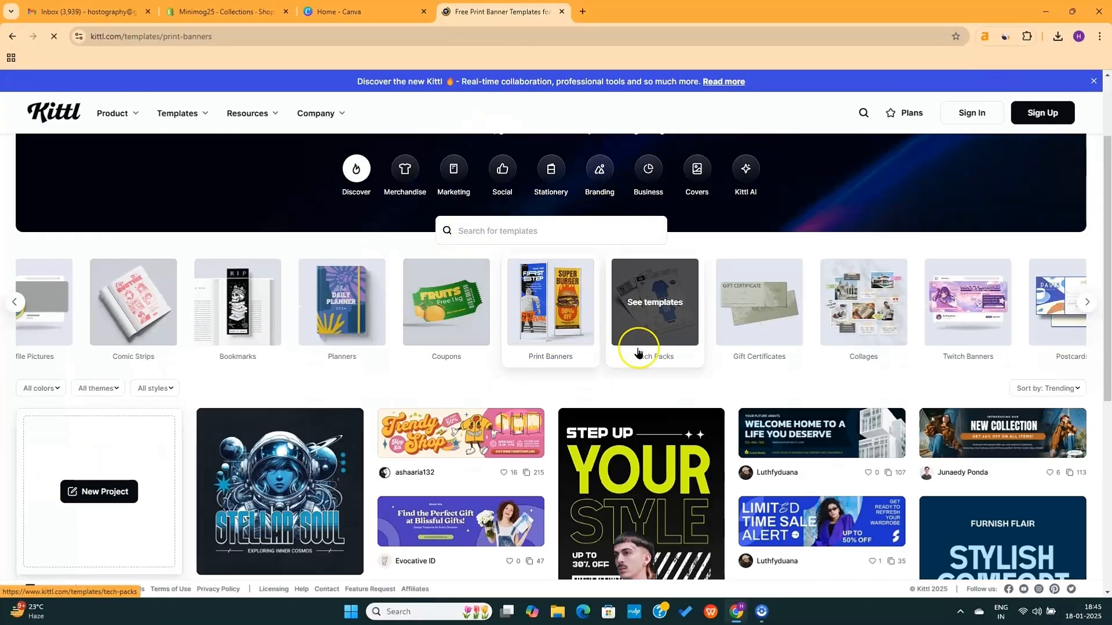
pyautogui.scroll(-4, 638, 355)
pyautogui.scroll(-6, 638, 353)
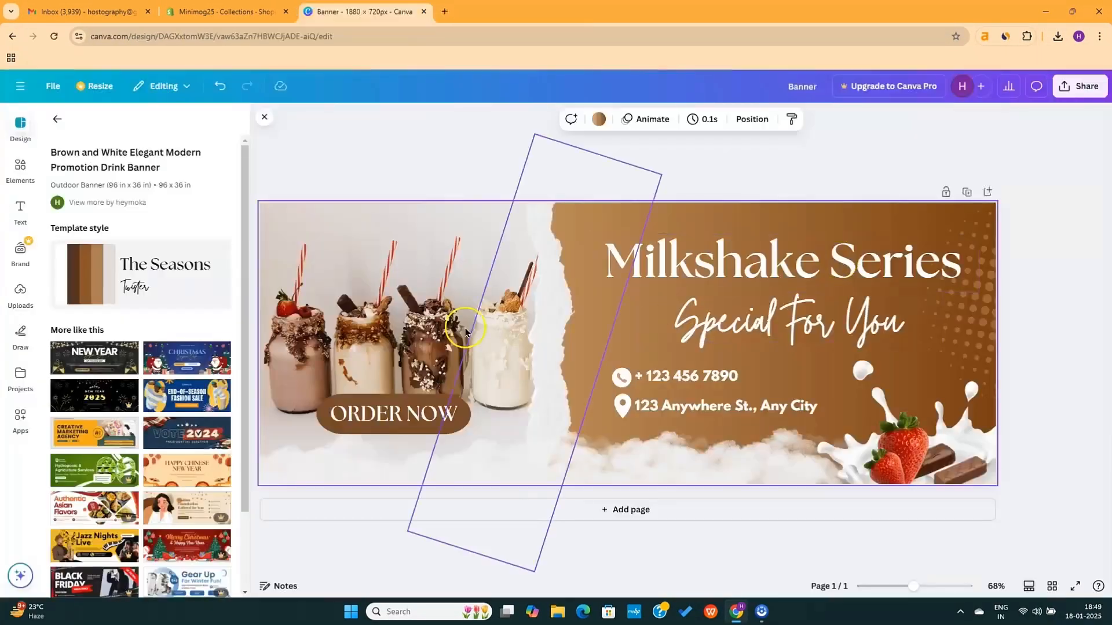
# Search Elements for 'skateboard' graphics and place the gray skateboard on the banner's left
pyautogui.click(21, 171)
pyautogui.click(137, 123)
pyautogui.write('skateboard')
pyautogui.press('Return')
pyautogui.click(92, 152)
pyautogui.click(79, 324)
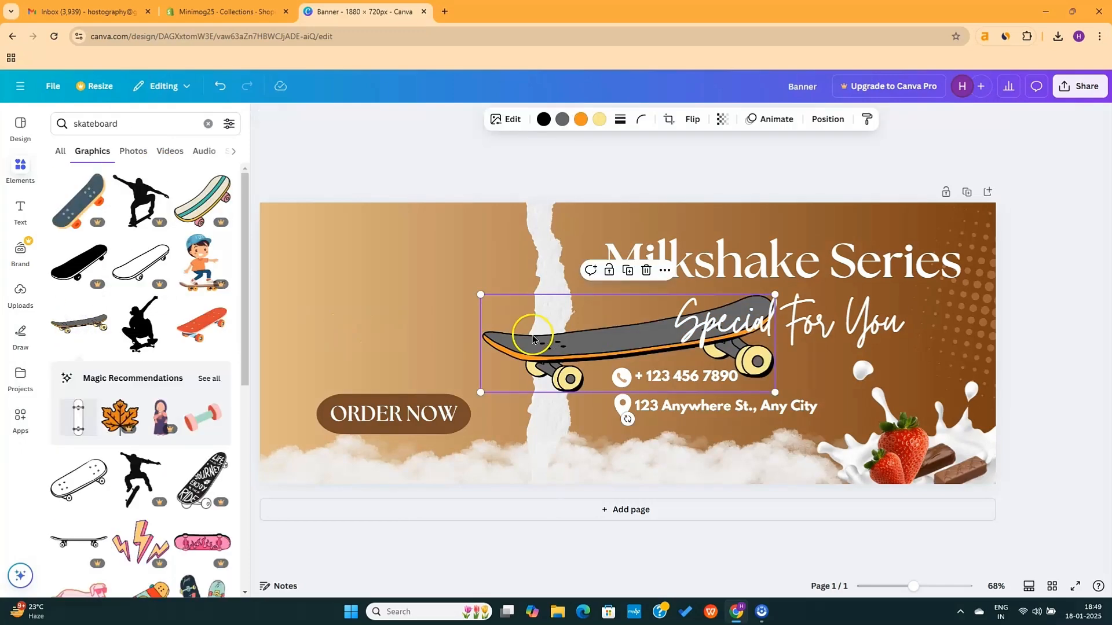
pyautogui.moveTo(528, 331); pyautogui.dragTo(320, 310)
# Try more skateboard graphics, keeping an enlarged two-board graphic on the left half
pyautogui.click(201, 324)
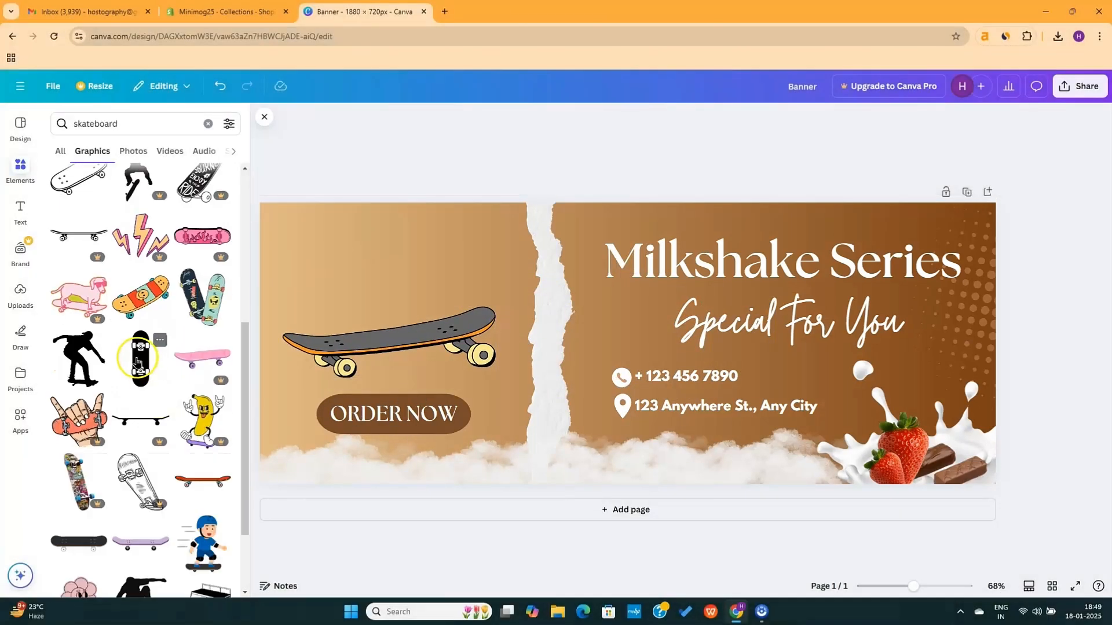
pyautogui.click(140, 359)
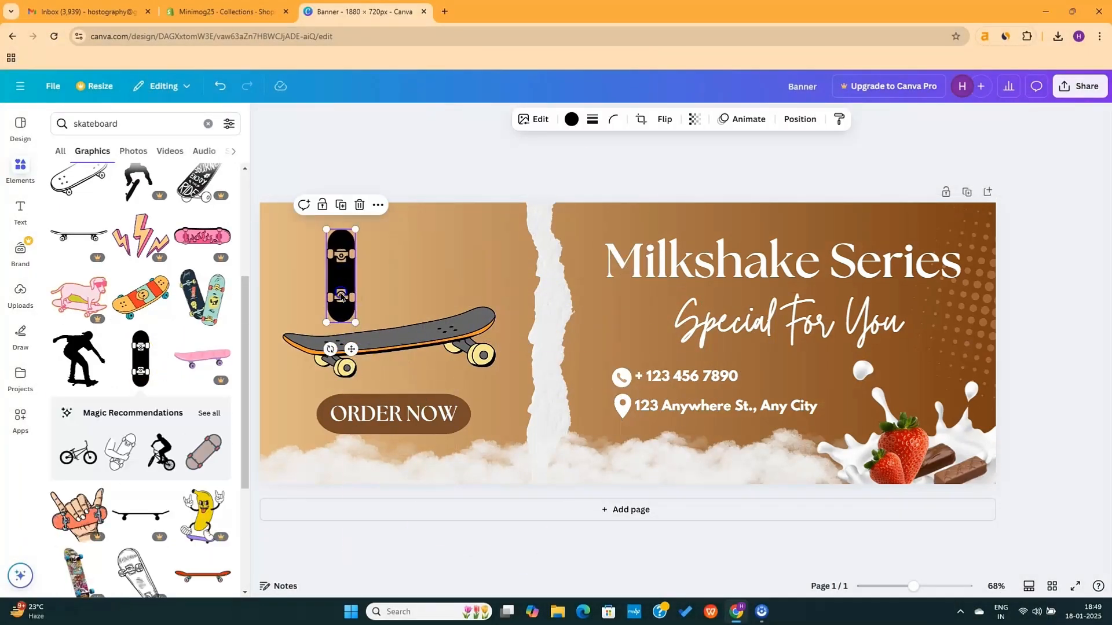
pyautogui.moveTo(340, 283); pyautogui.dragTo(295, 302)
pyautogui.click(203, 297)
pyautogui.press('Delete')
pyautogui.click(649, 343)
# Change the heading to Eyes Black 8.3" Deck, add features lines, and remove strawberries and splash
pyautogui.press('Delete')
pyautogui.click(203, 340)
pyautogui.moveTo(627, 343); pyautogui.dragTo(348, 276)
pyautogui.moveTo(394, 334); pyautogui.dragTo(481, 377)
pyautogui.doubleClick(737, 278)
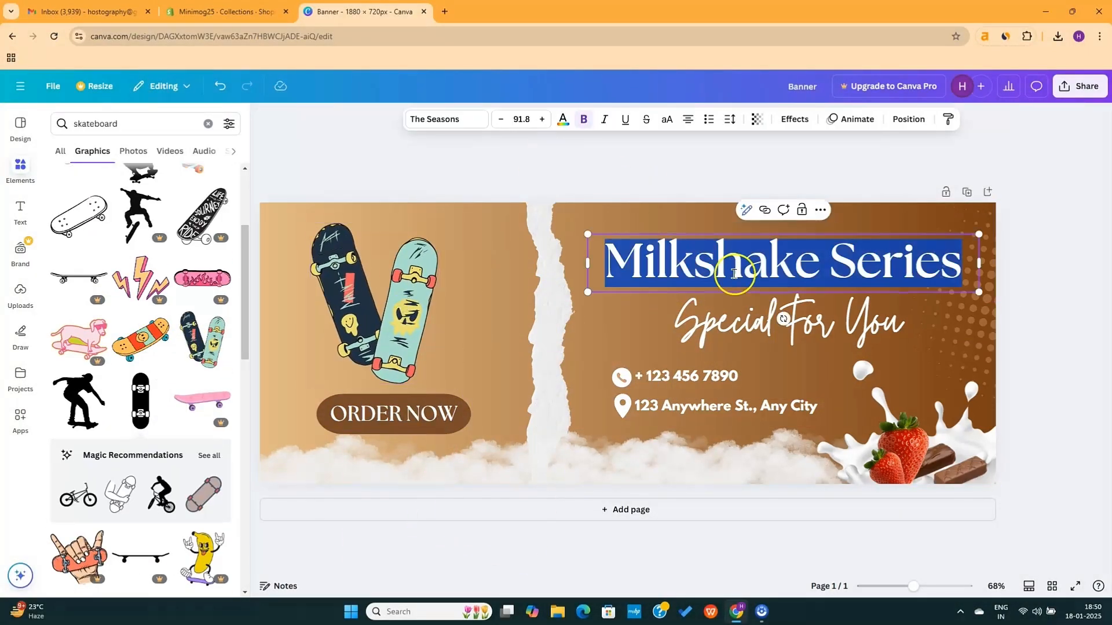
pyautogui.write('Eyes Black 8.3" Deck')
pyautogui.click(724, 317)
pyautogui.press('Delete')
pyautogui.doubleClick(750, 405)
pyautogui.write('features')
pyautogui.doubleClick(695, 376)
pyautogui.write('features')
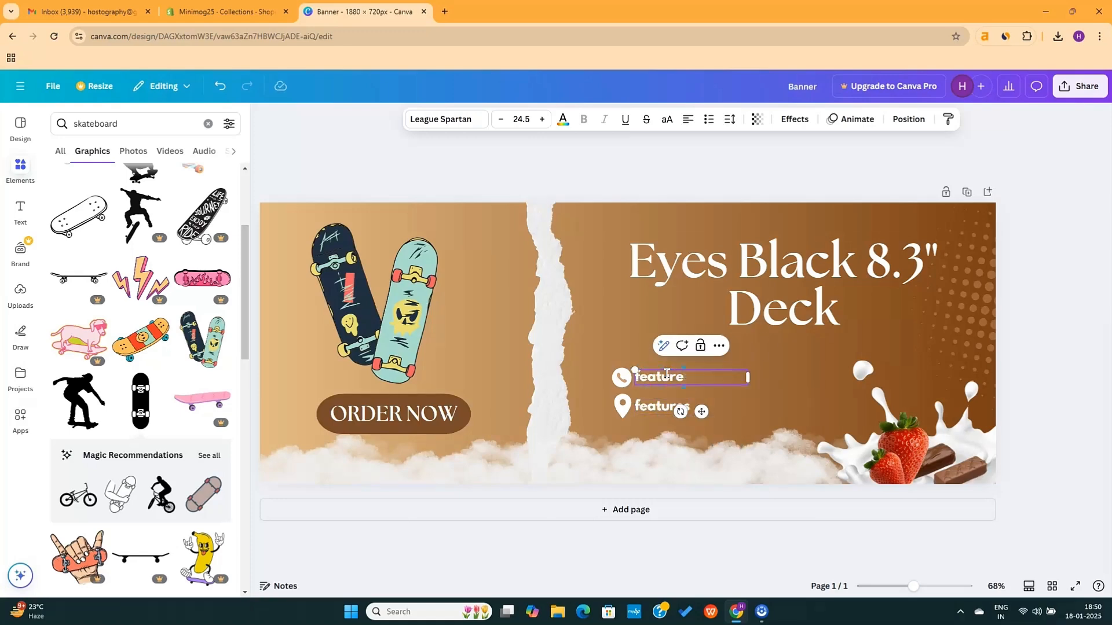
pyautogui.click(950, 467)
pyautogui.press('Delete')
pyautogui.click(942, 468)
pyautogui.press('Delete')
# Add a blue skateboard graphic, check the Share options, then go back to Shopify
pyautogui.scroll(-14, 139, 255)
pyautogui.click(78, 268)
pyautogui.moveTo(633, 368); pyautogui.dragTo(910, 440)
pyautogui.click(1052, 426)
pyautogui.click(1040, 126)
pyautogui.click(1078, 97)
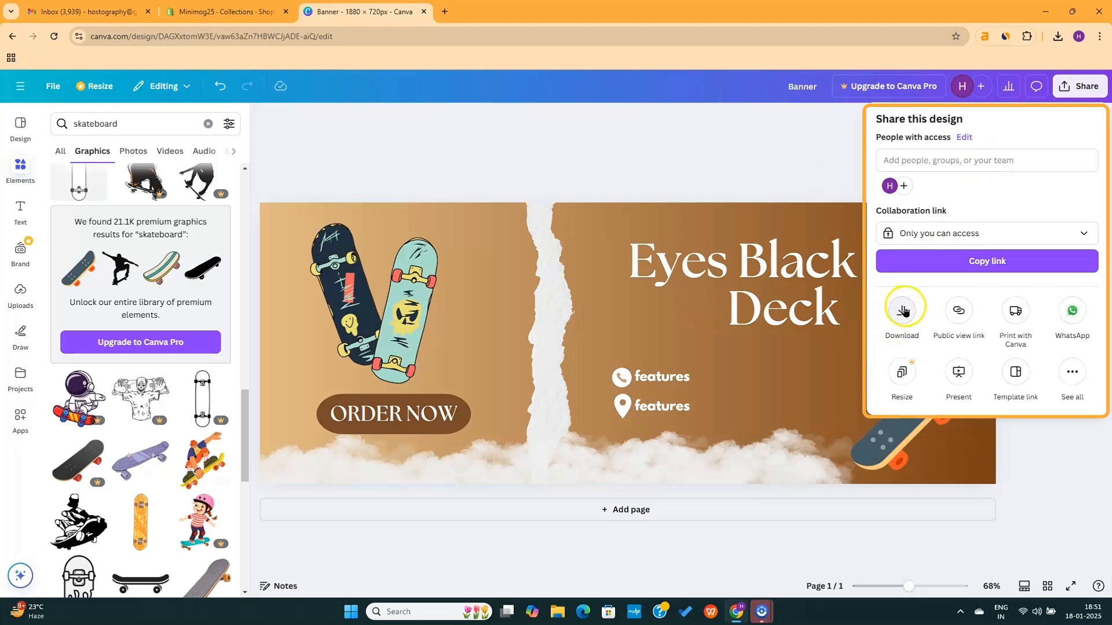
pyautogui.click(828, 147)
pyautogui.click(490, 164)
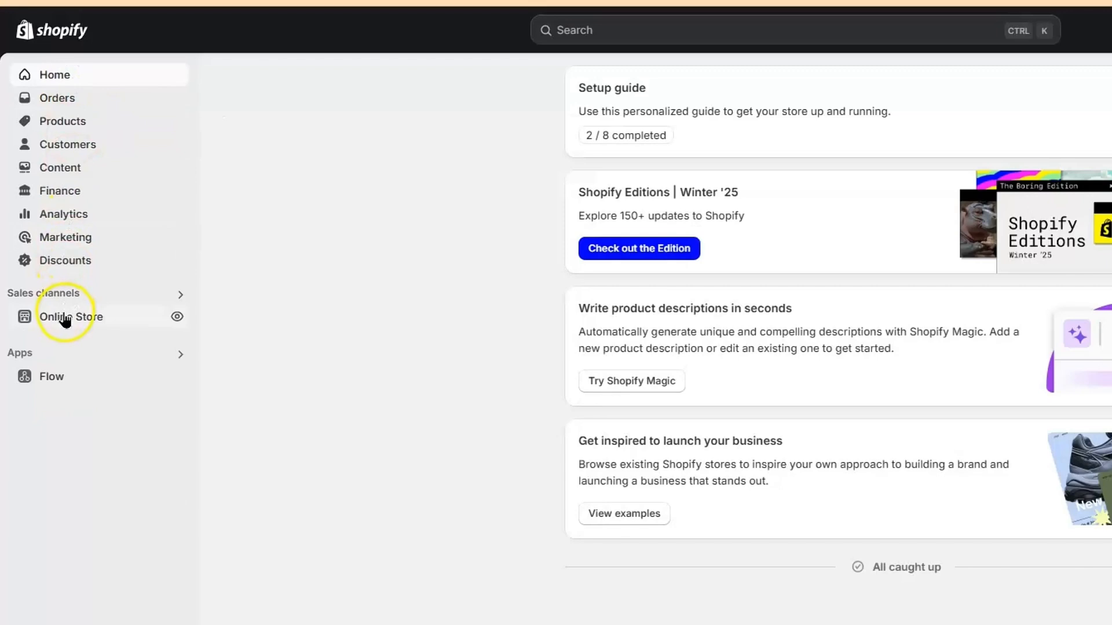
# Customise the MINIMOG v5.5.0 theme and scroll through its SKATEBOARDS home page preview
pyautogui.click(45, 287)
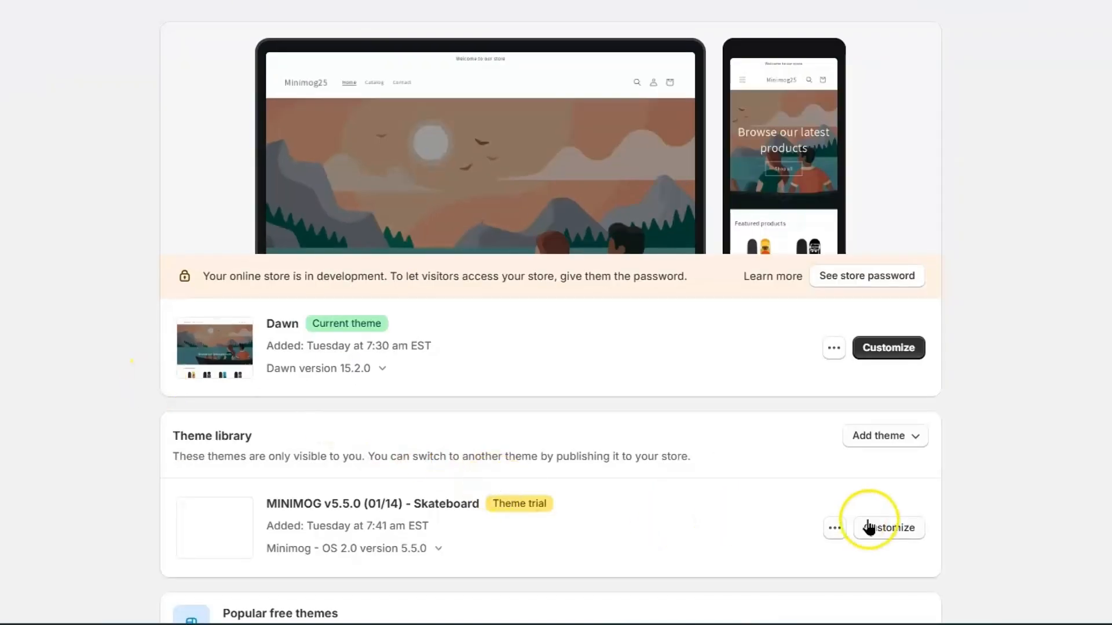
pyautogui.click(899, 524)
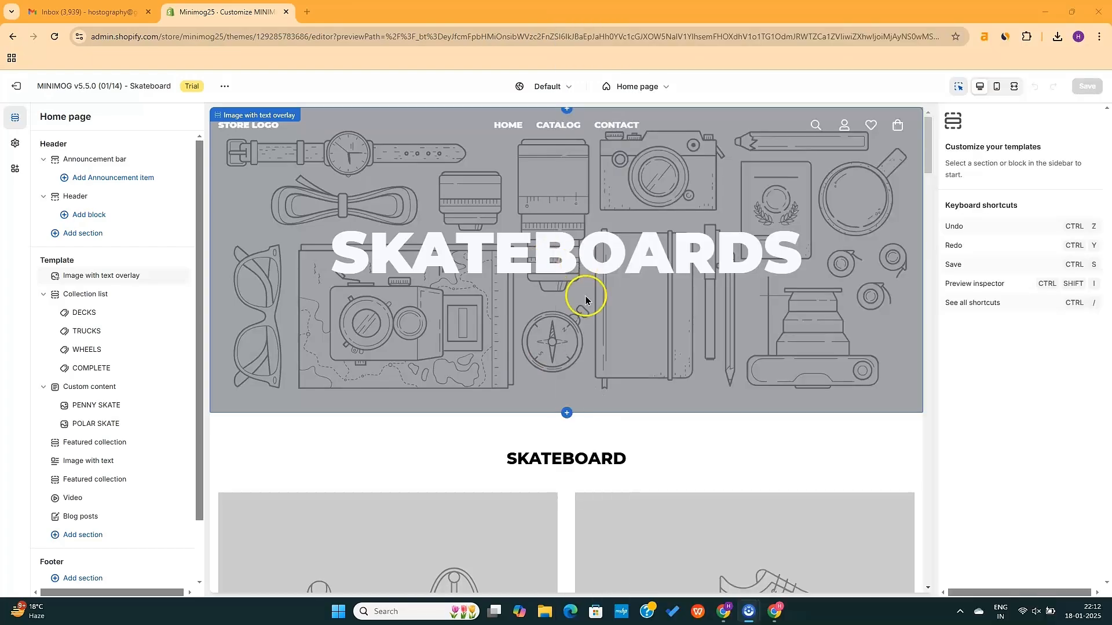
pyautogui.scroll(-20, 595, 359)
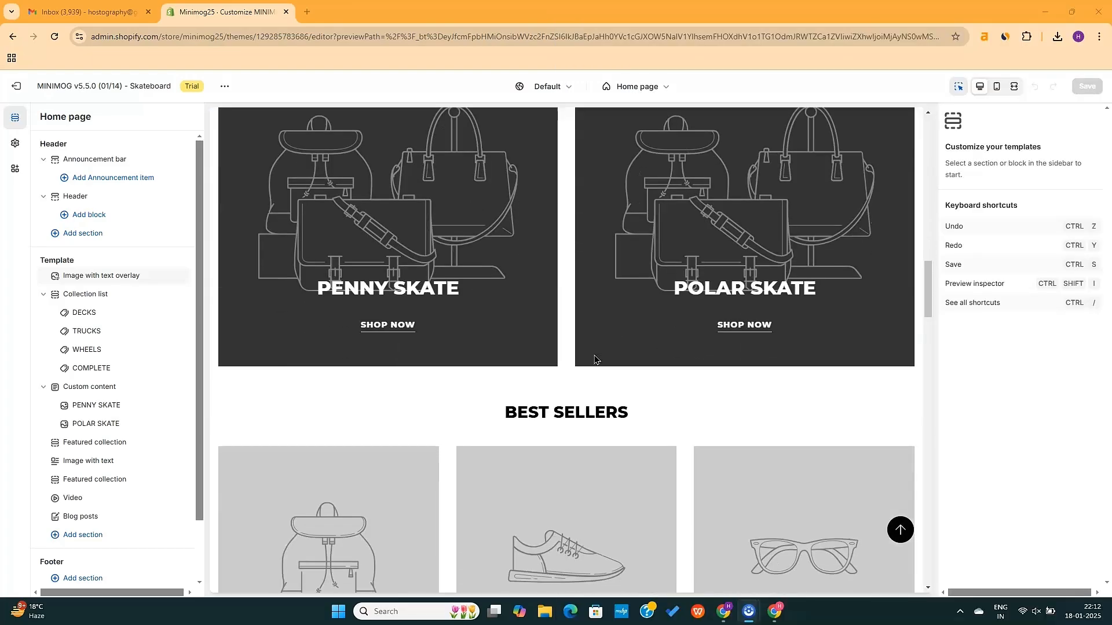
pyautogui.scroll(-20, 595, 359)
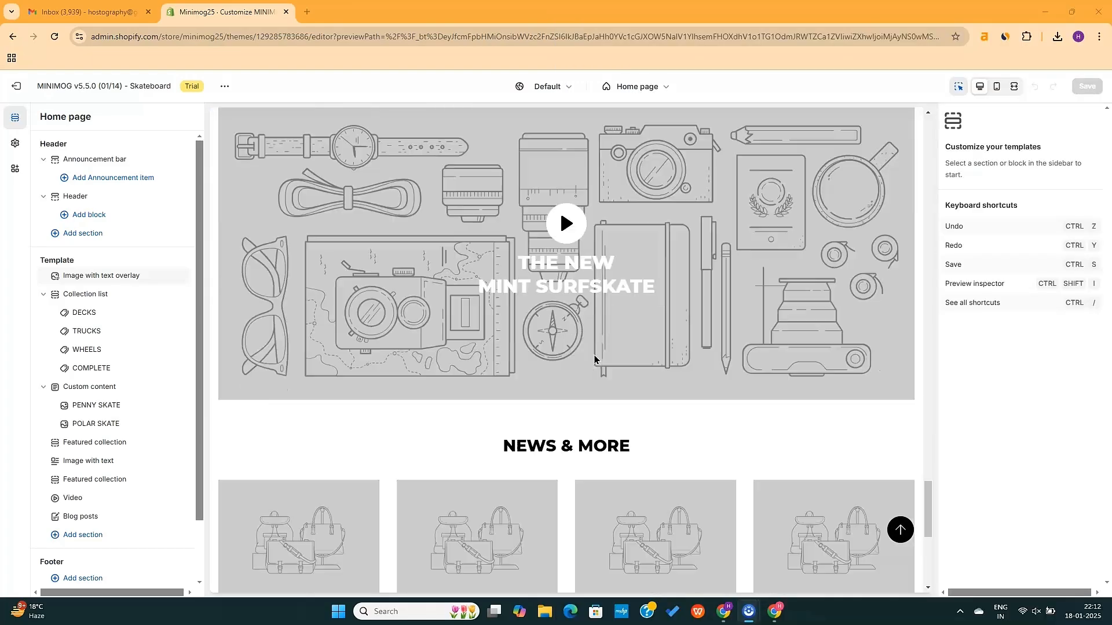
pyautogui.scroll(-5, 595, 359)
pyautogui.scroll(15, 595, 359)
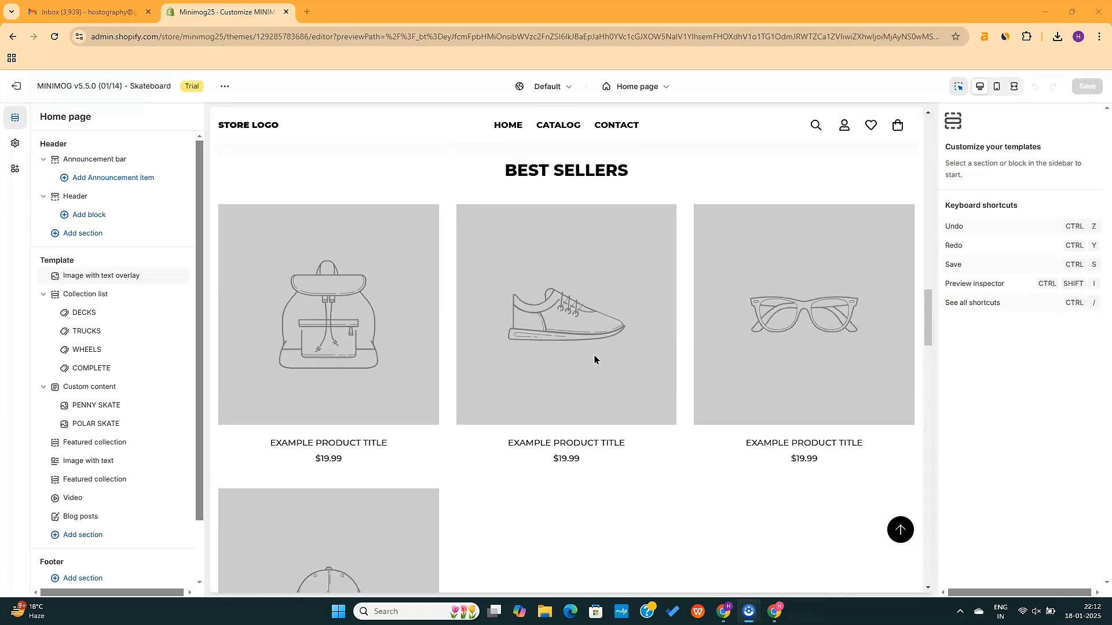
pyautogui.scroll(15, 594, 359)
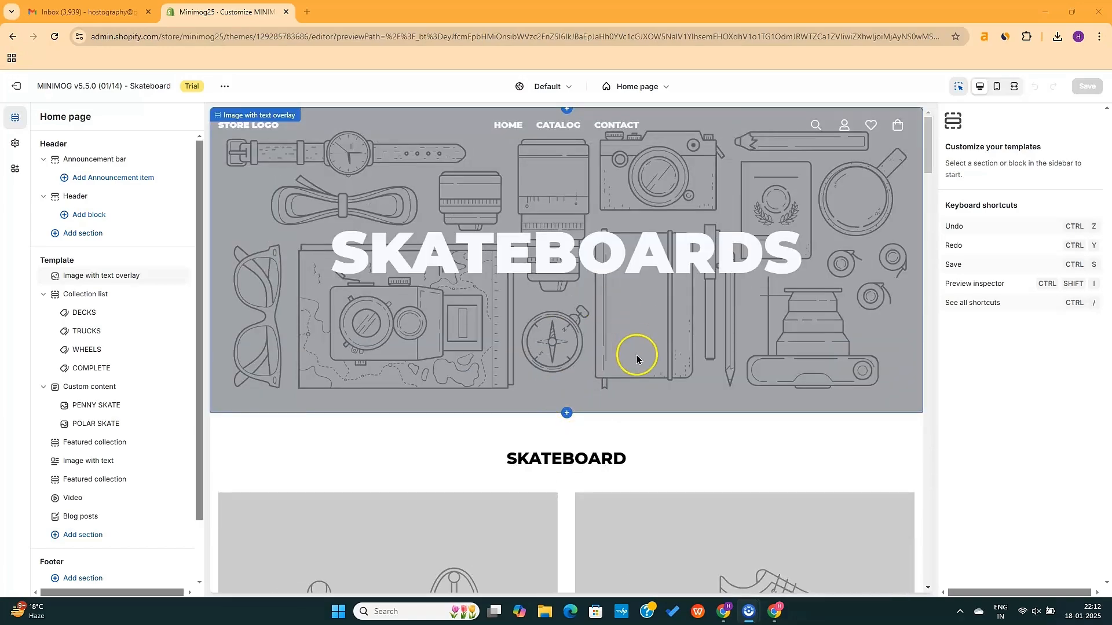
# Open the hero section's settings and review the home page preview
pyautogui.click(637, 356)
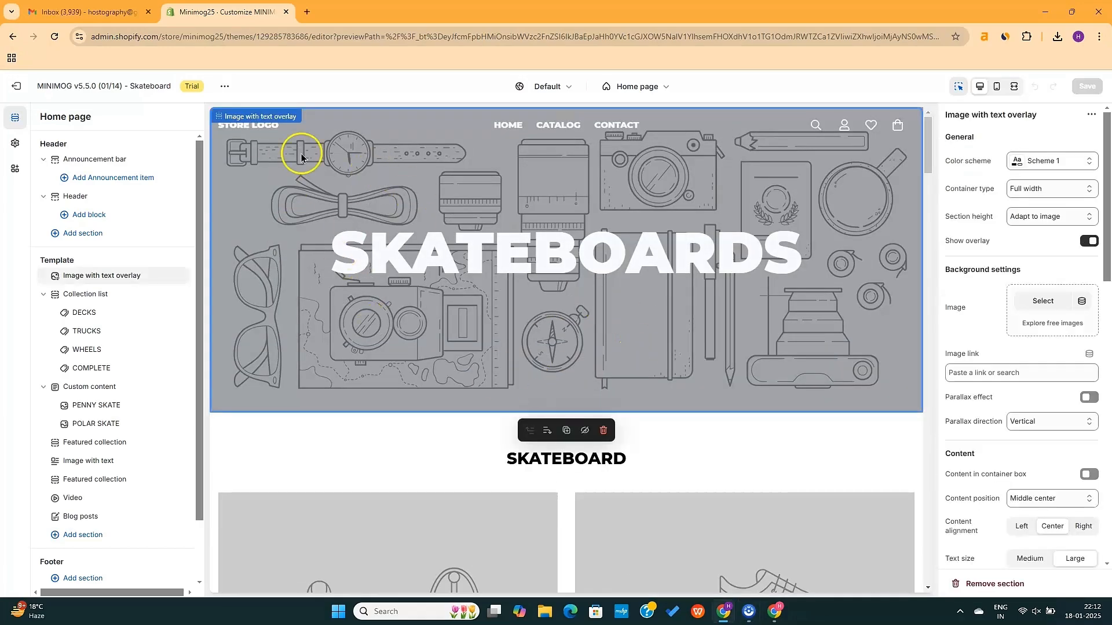
pyautogui.scroll(-4, 1006, 509)
pyautogui.scroll(4, 1004, 509)
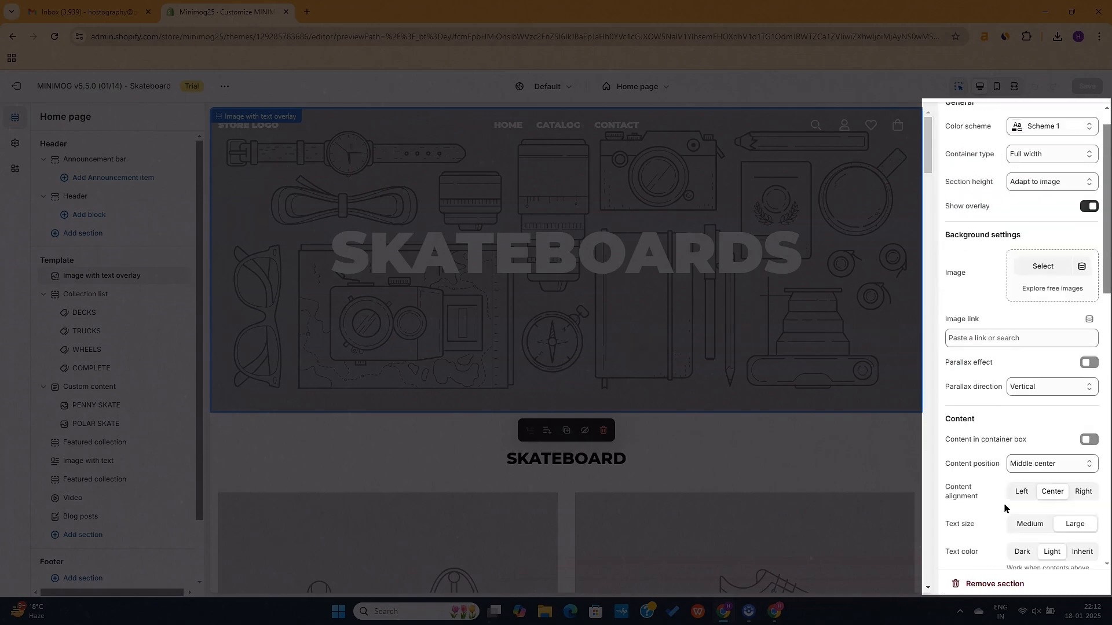
pyautogui.scroll(1, 1004, 509)
pyautogui.click(1005, 233)
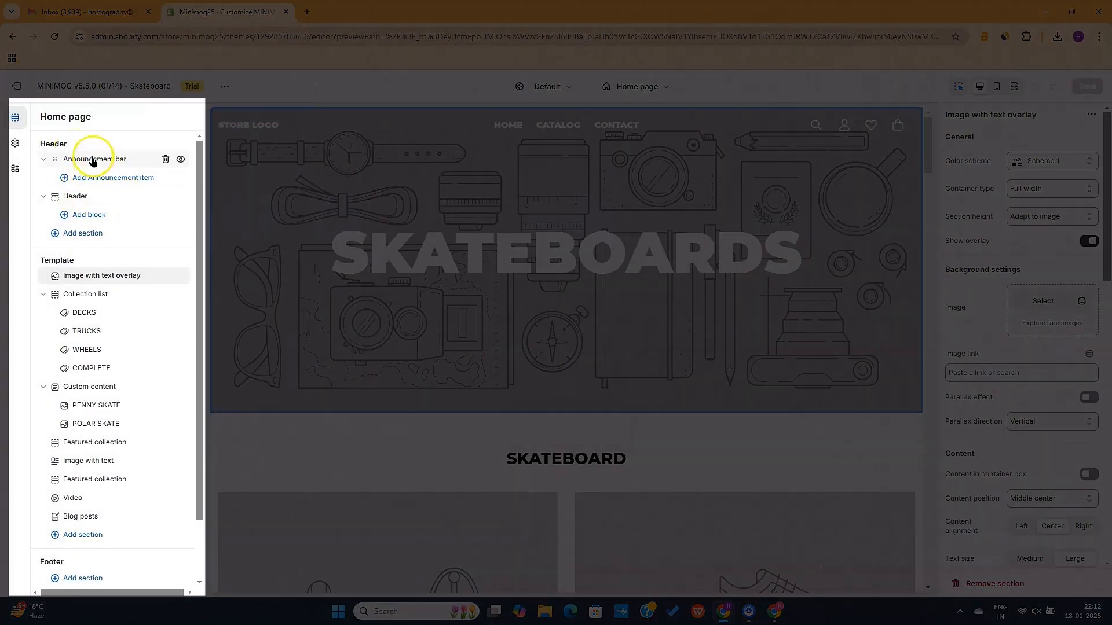
pyautogui.scroll(-1, 107, 462)
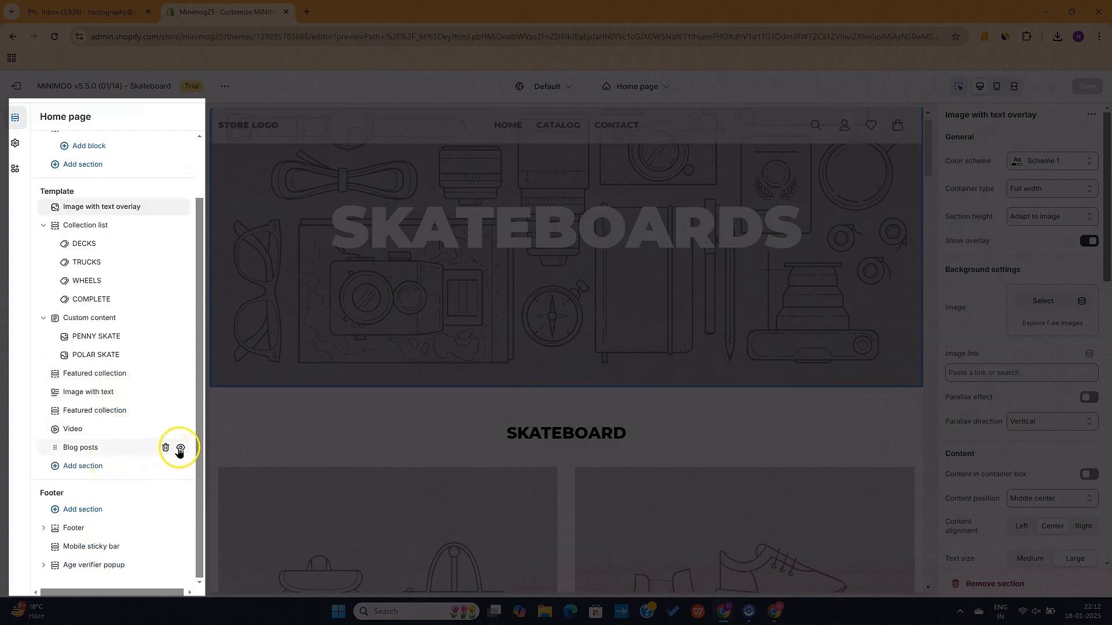
# Hide Blog posts, Video, both Featured collections, Image with text, Custom content and Collection list
pyautogui.moveTo(181, 452)
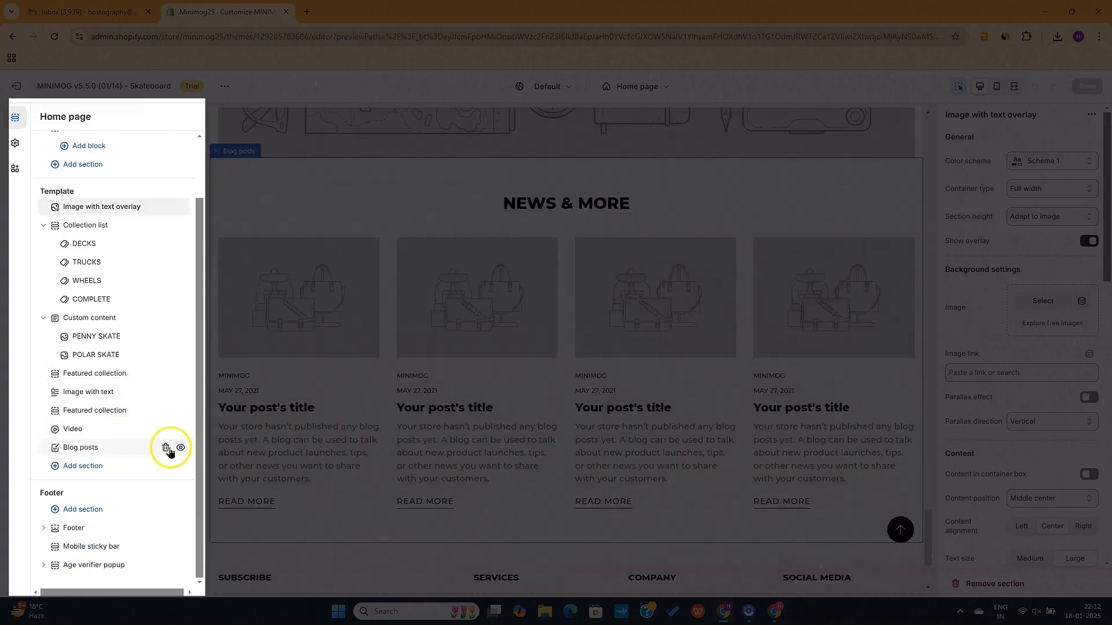
pyautogui.click(180, 448)
pyautogui.click(180, 429)
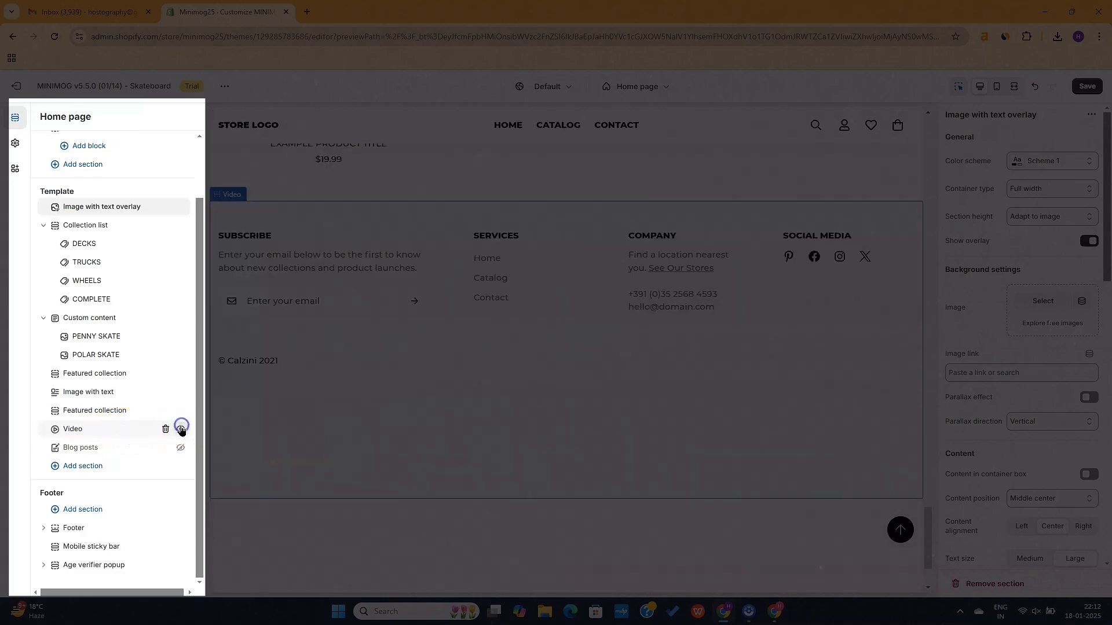
pyautogui.click(180, 411)
pyautogui.click(180, 392)
pyautogui.click(180, 373)
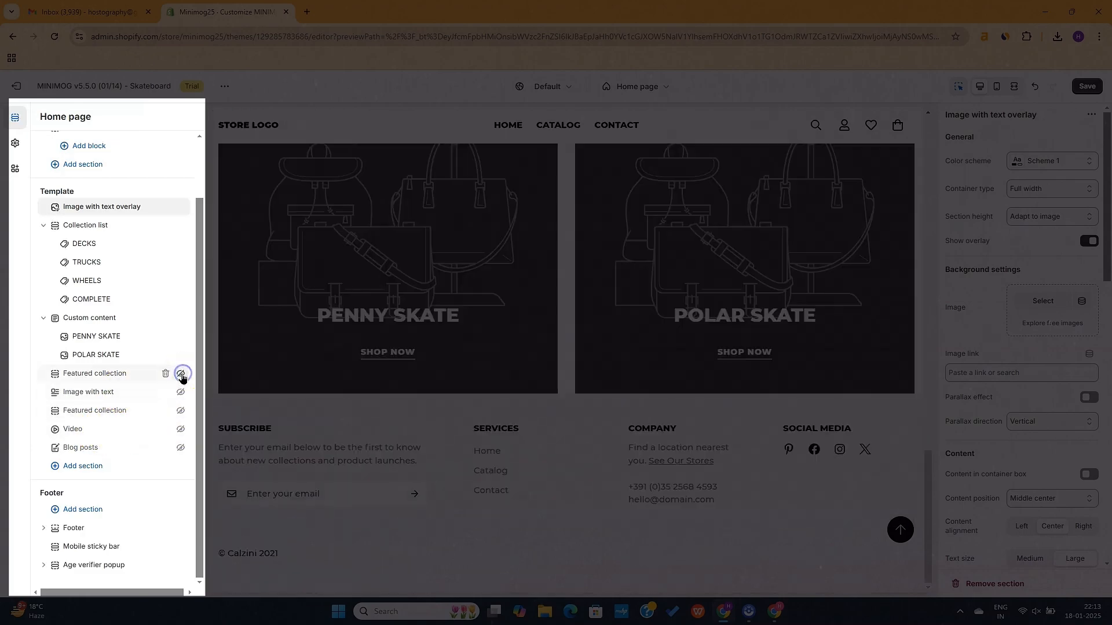
pyautogui.click(180, 318)
pyautogui.click(180, 225)
pyautogui.scroll(1, 178, 254)
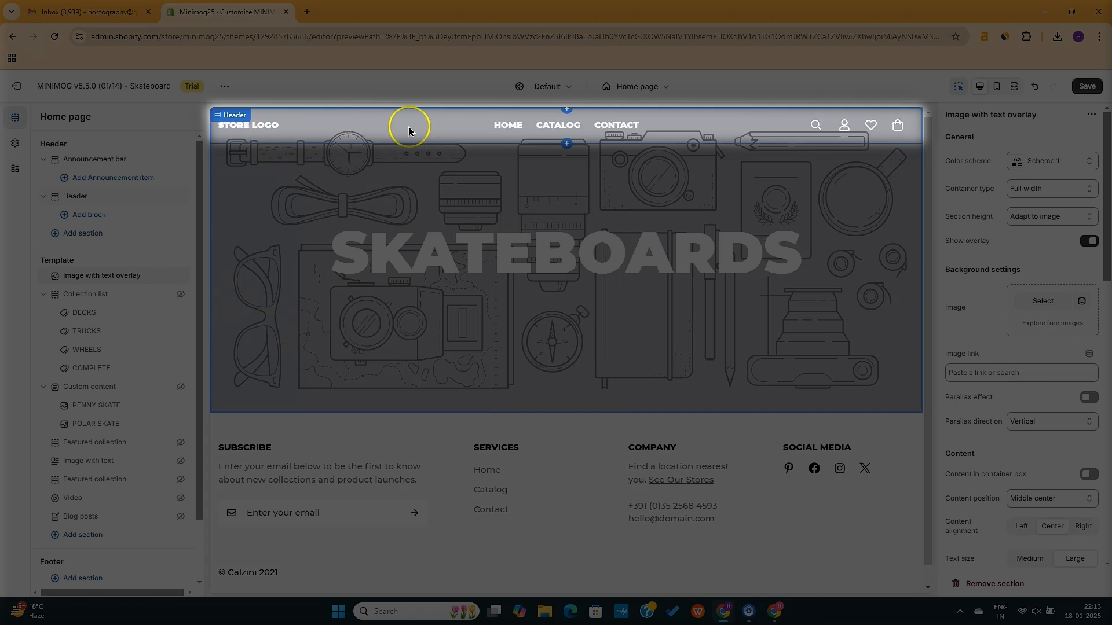
pyautogui.click(407, 125)
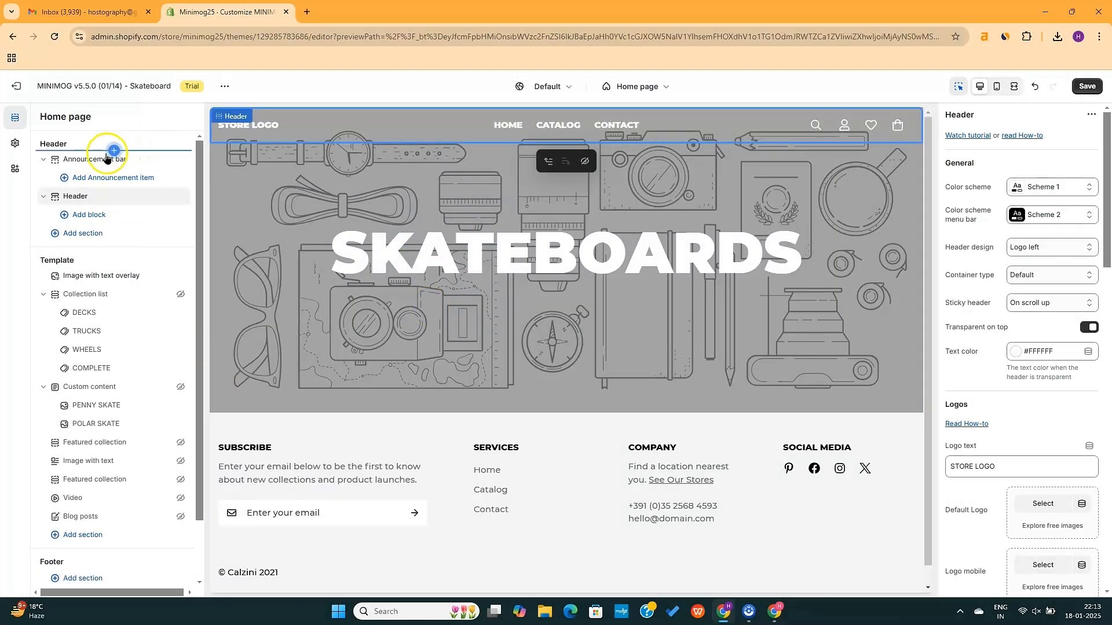
# Add an announcement item reading FREE Shipping Worldwide
pyautogui.click(89, 159)
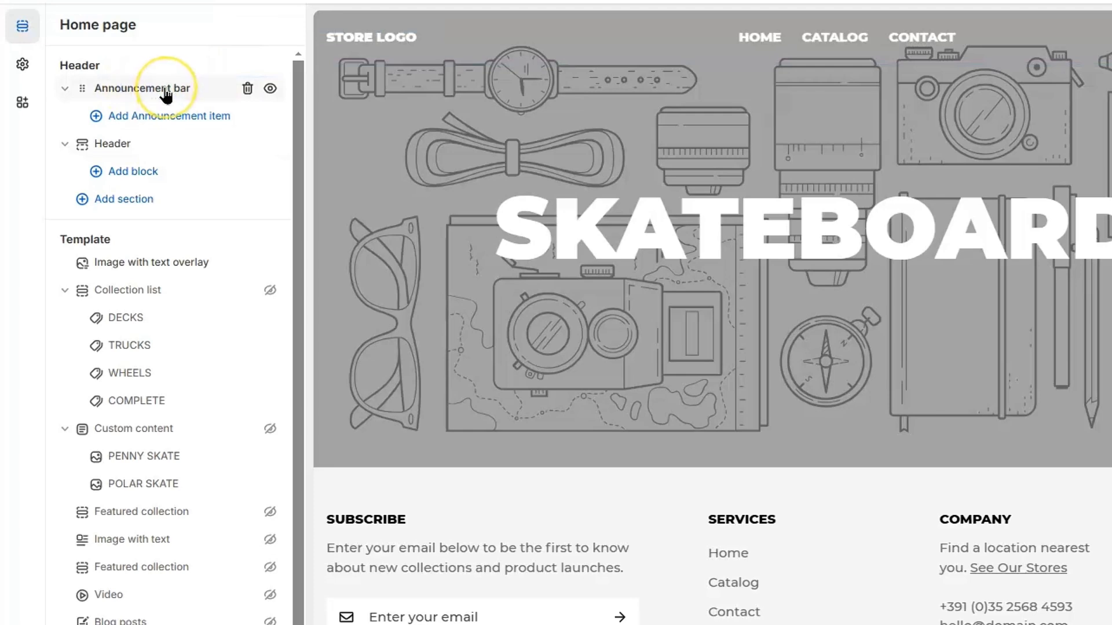
pyautogui.click(140, 117)
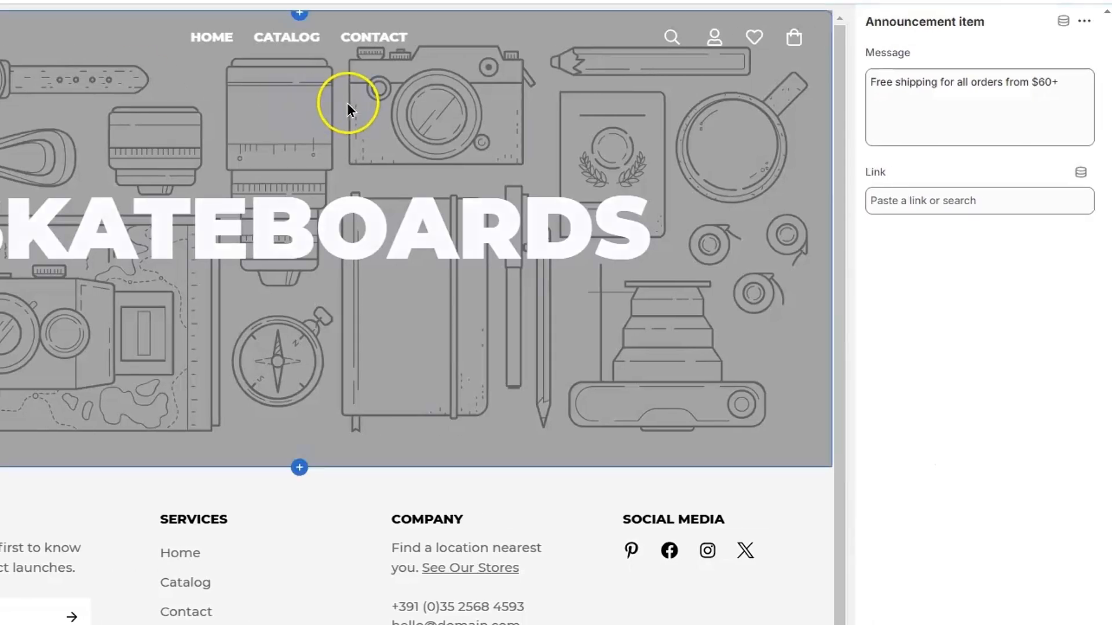
pyautogui.click(994, 87)
pyautogui.tripleClick(994, 87)
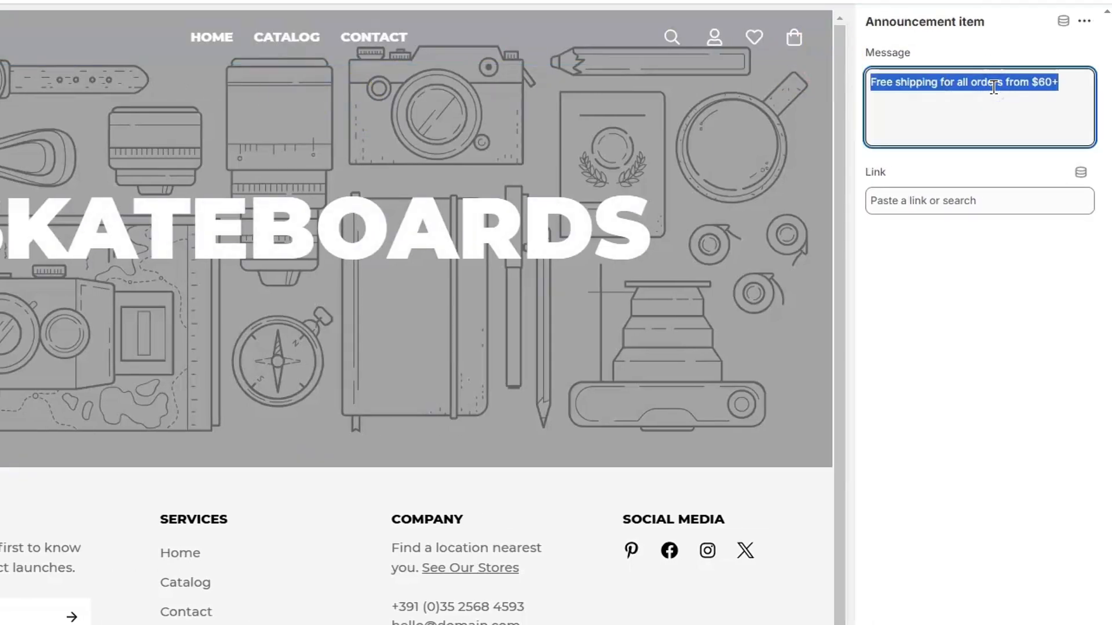
pyautogui.write('FREE Shipping Worldwide')
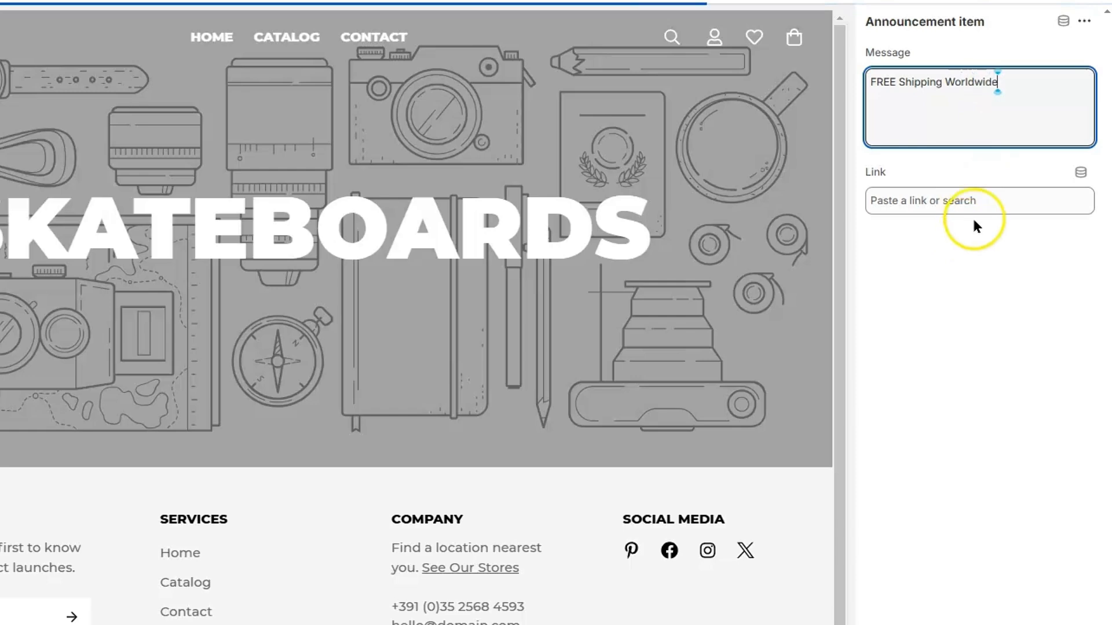
pyautogui.click(991, 201)
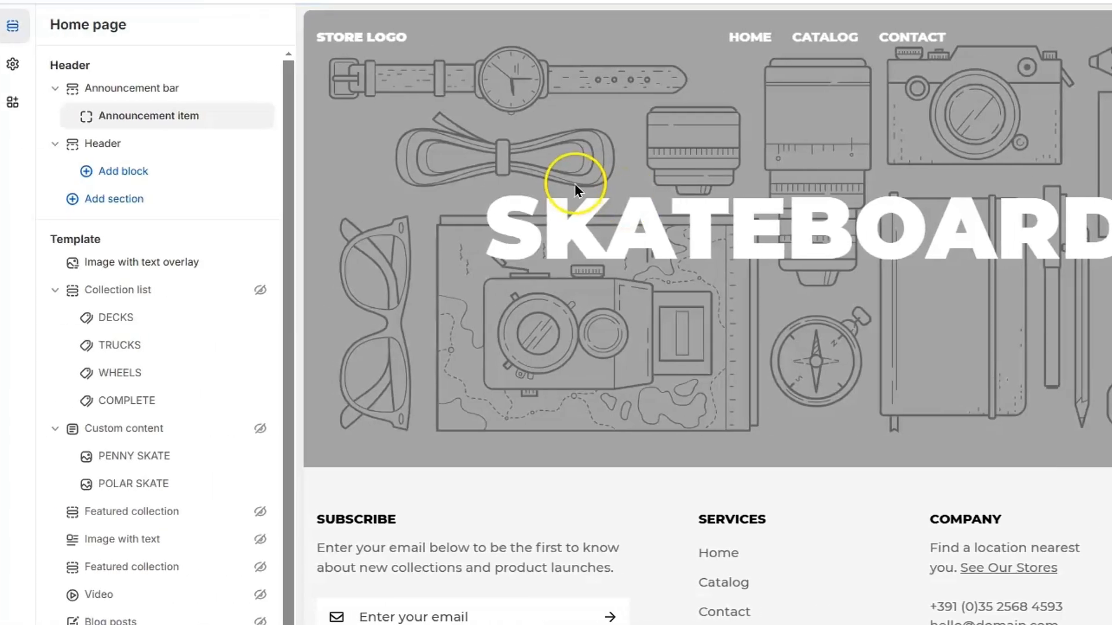
# Show the announcement bar full width with colour Scheme 3 and its divider on
pyautogui.click(169, 83)
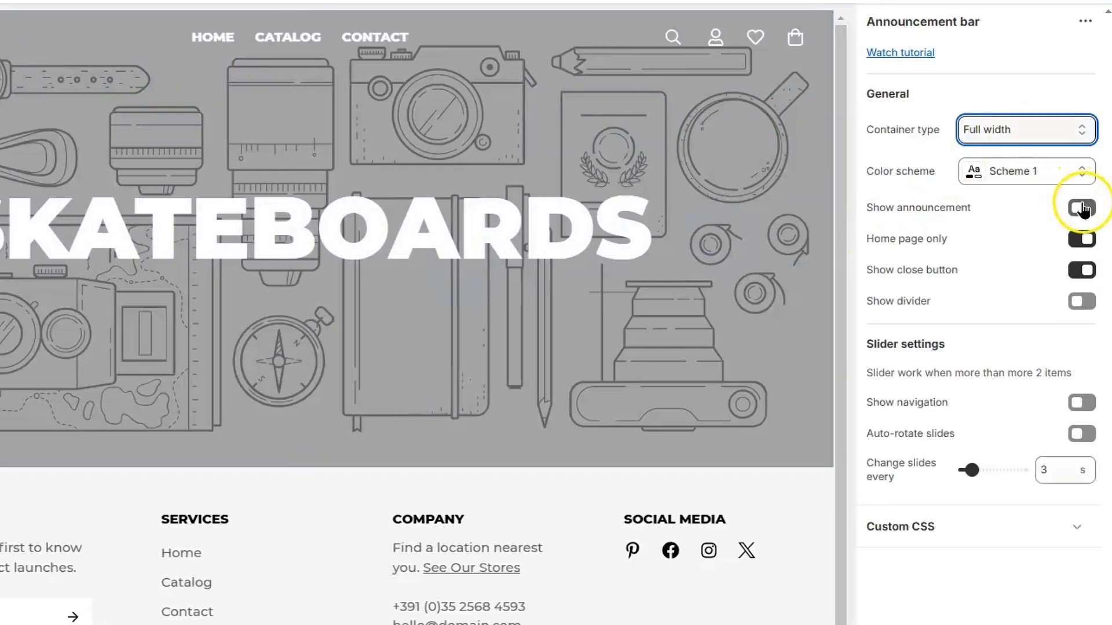
pyautogui.click(1081, 208)
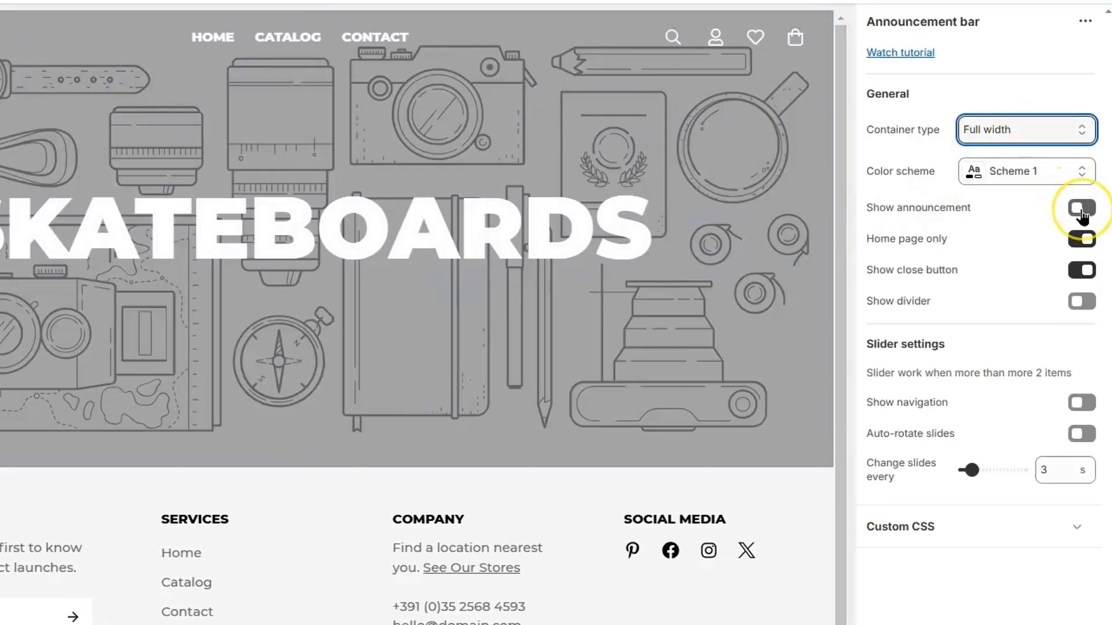
pyautogui.click(1080, 208)
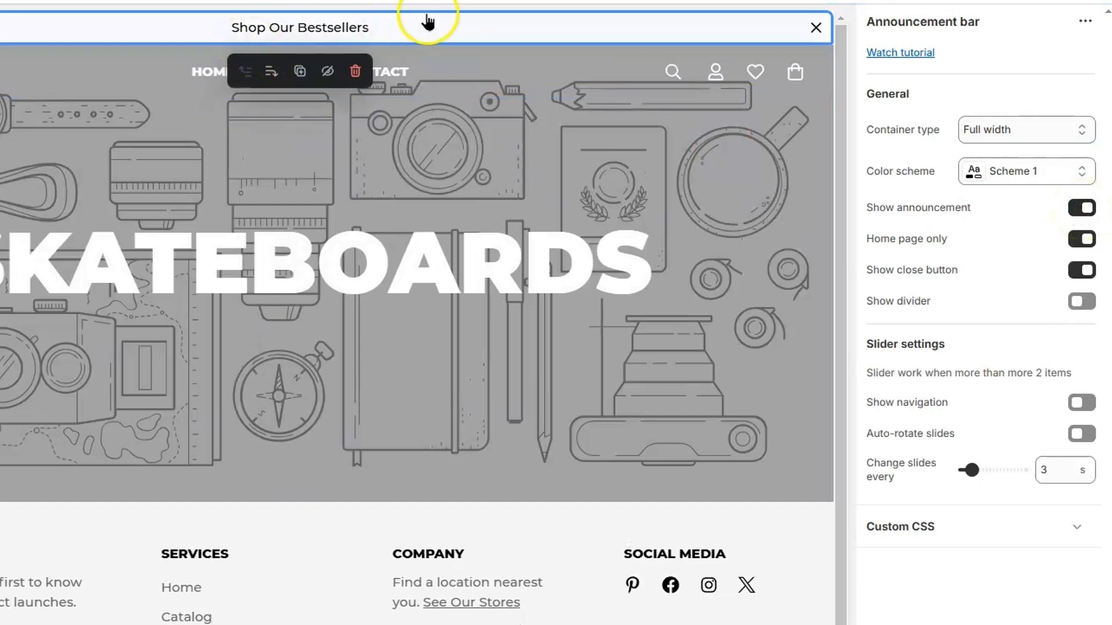
pyautogui.click(1082, 171)
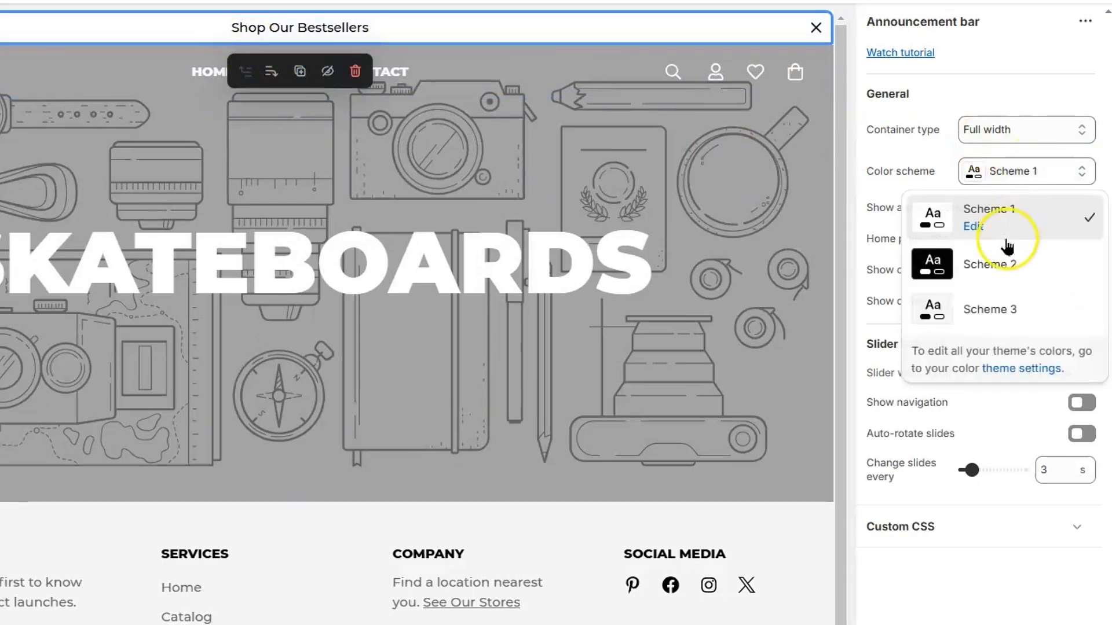
pyautogui.click(1001, 265)
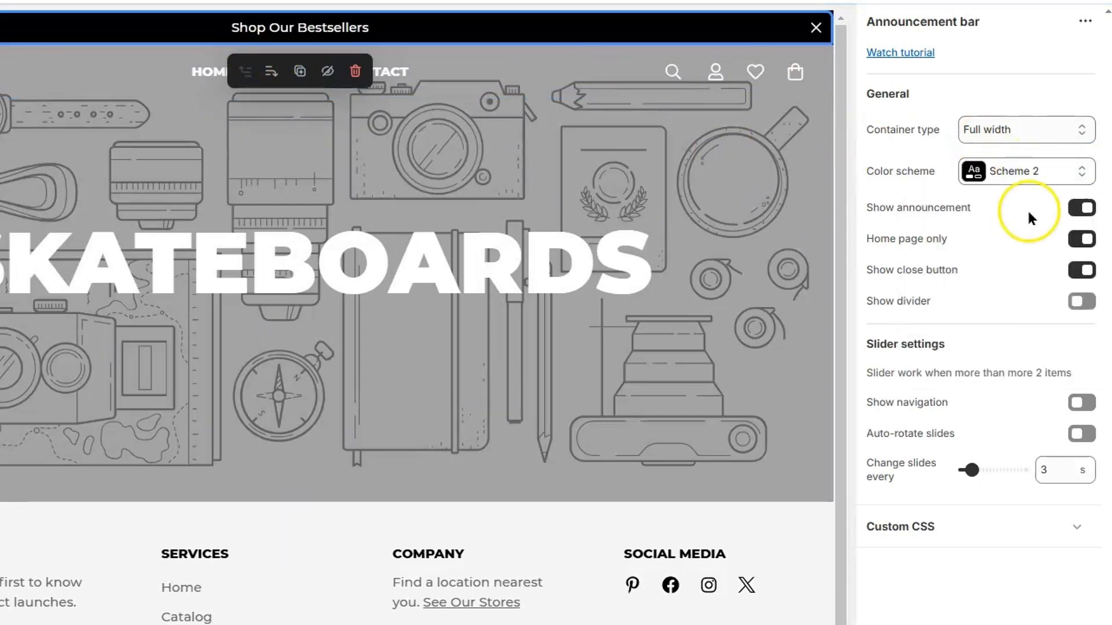
pyautogui.click(1051, 171)
pyautogui.click(990, 309)
pyautogui.click(1022, 171)
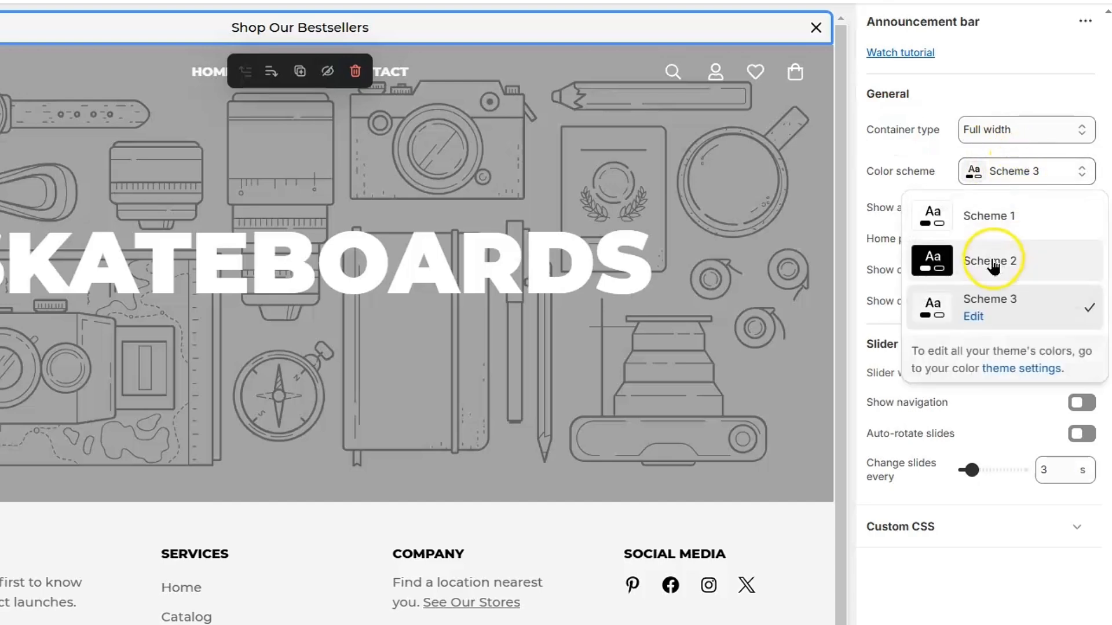
pyautogui.click(1000, 425)
pyautogui.click(1081, 301)
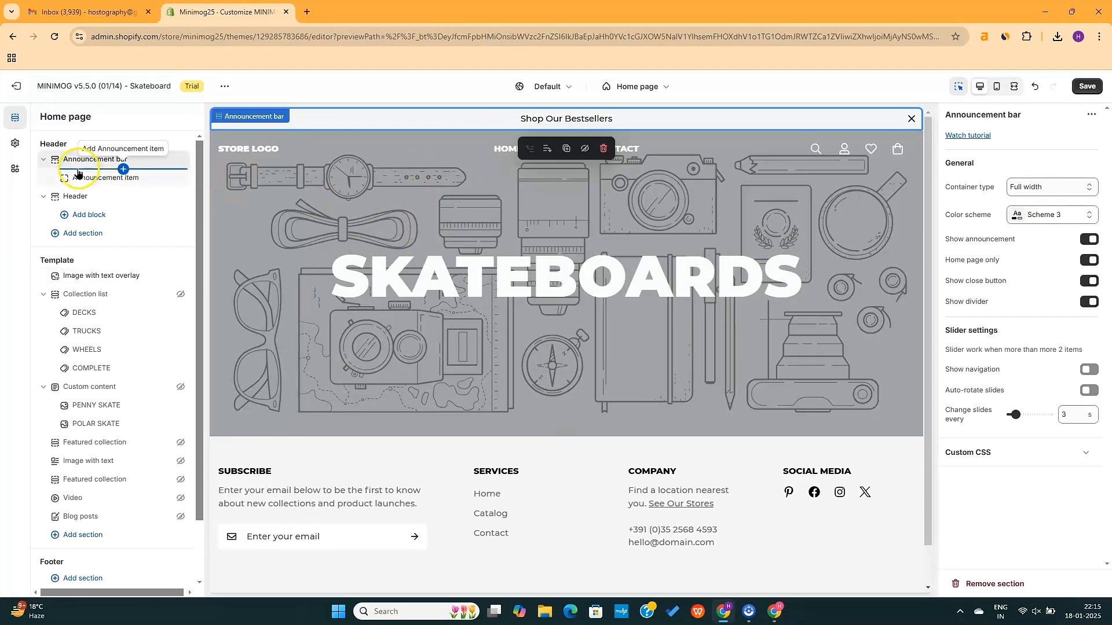
# Add another announcement item for free shipping from $60+, then select the Header section
pyautogui.click(122, 169)
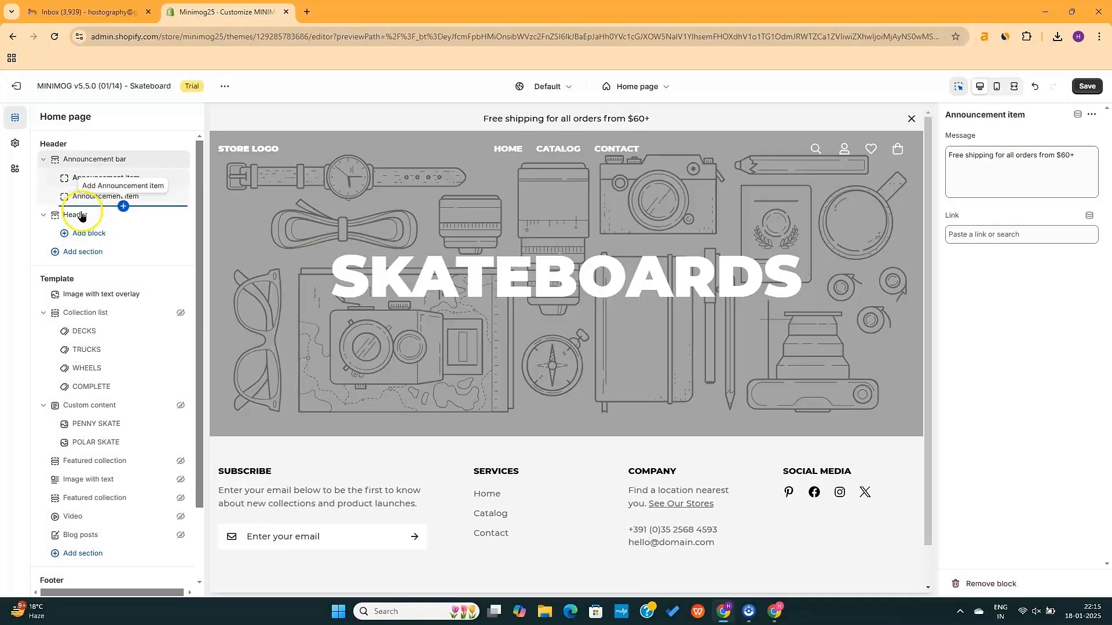
pyautogui.click(82, 218)
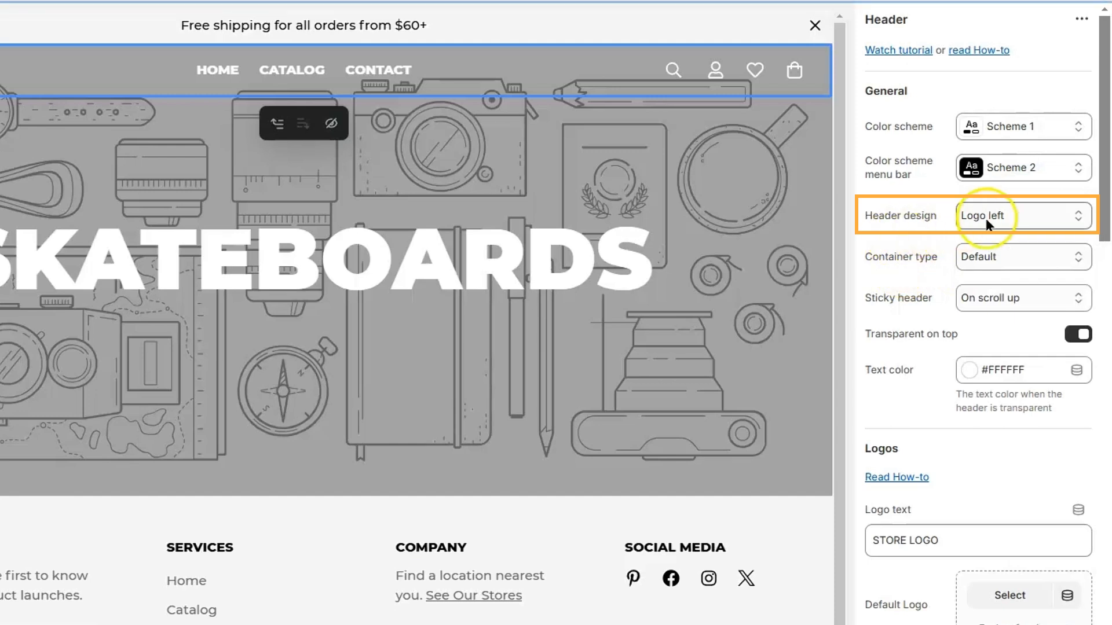
# Set the header layout to Logo center 1 and make the header full width
pyautogui.click(1017, 218)
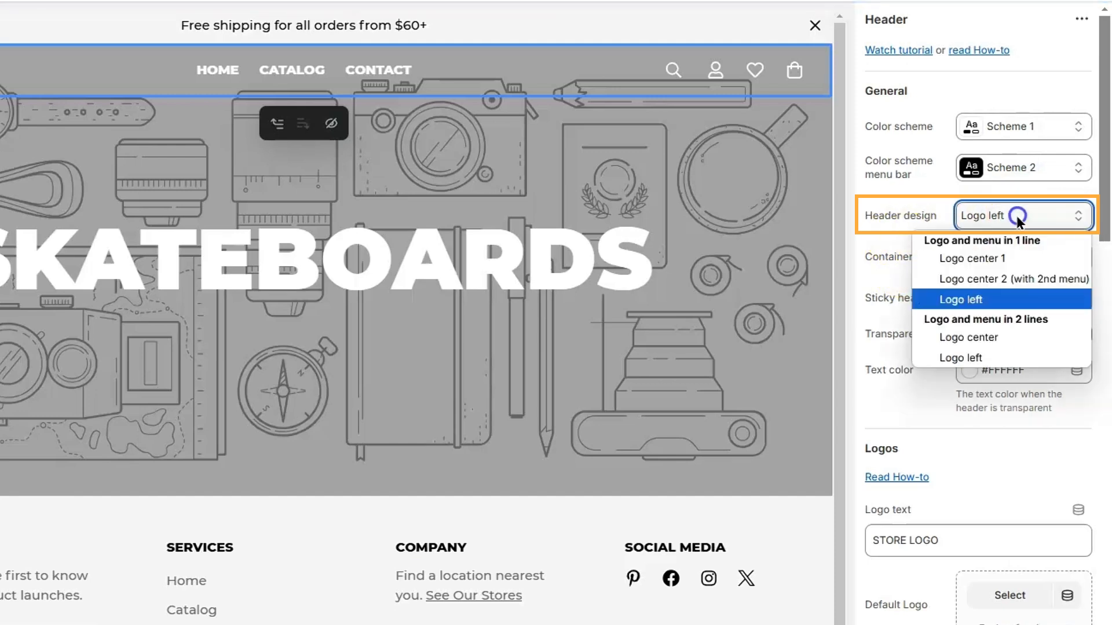
pyautogui.click(992, 262)
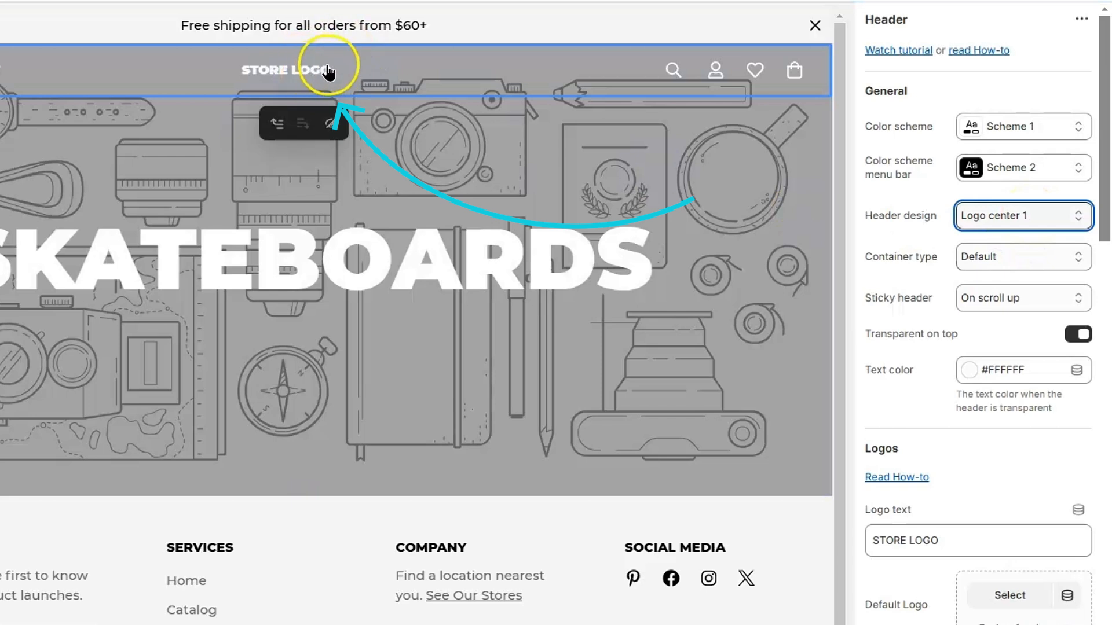
pyautogui.click(1006, 258)
pyautogui.click(1017, 300)
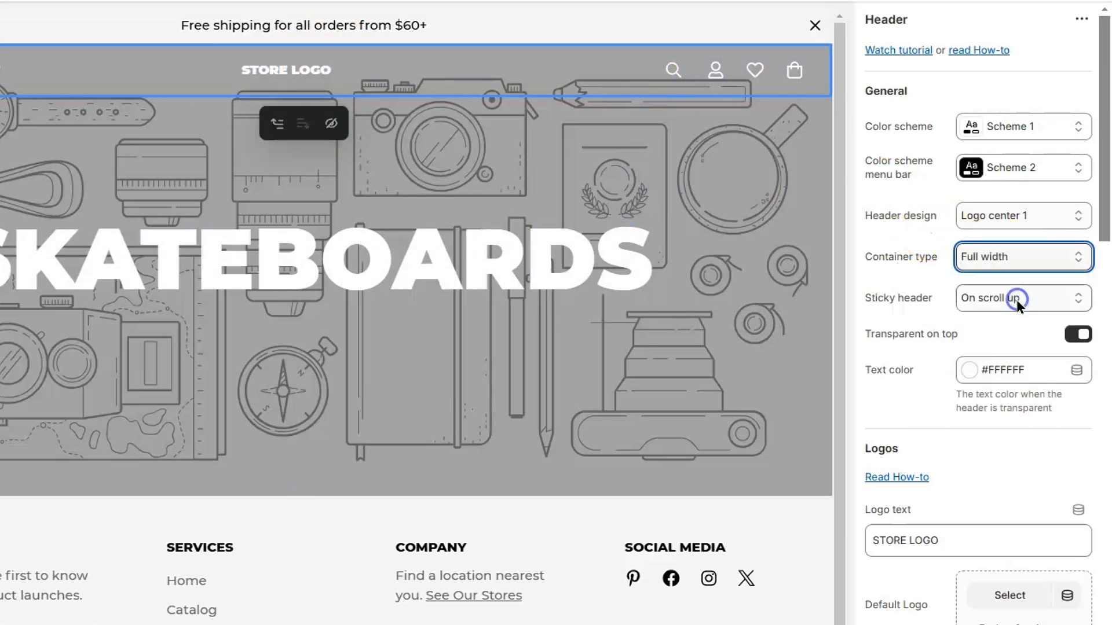
# Replace the STORE LOGO text with MINIMOG
pyautogui.scroll(-2, 999, 496)
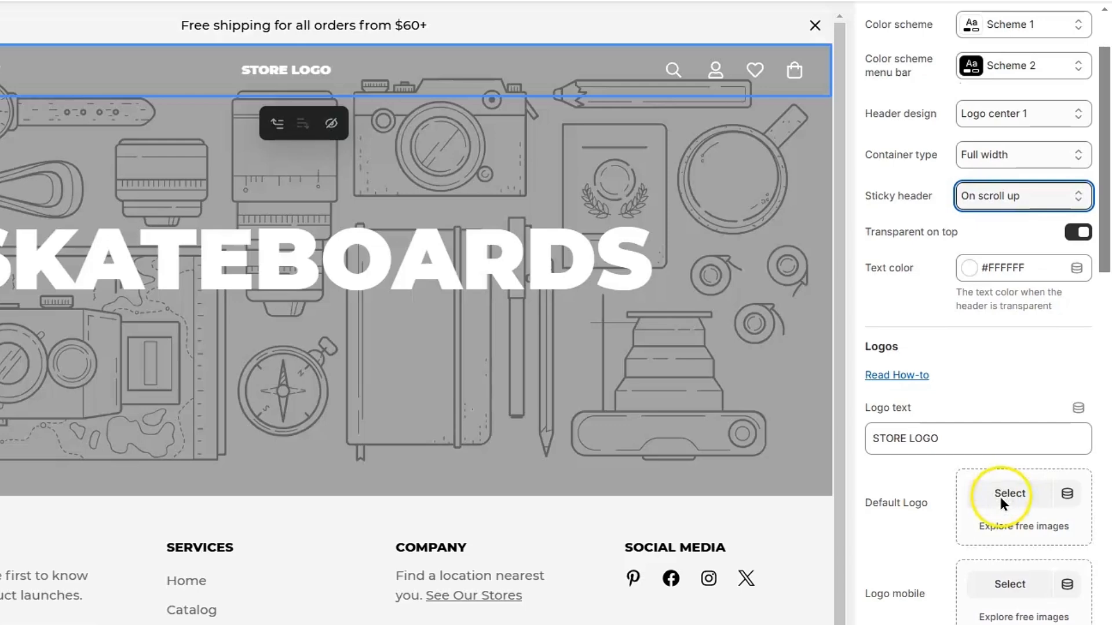
pyautogui.click(964, 431)
pyautogui.hotkey('ctrl', 'a')
pyautogui.write('MINIMO')
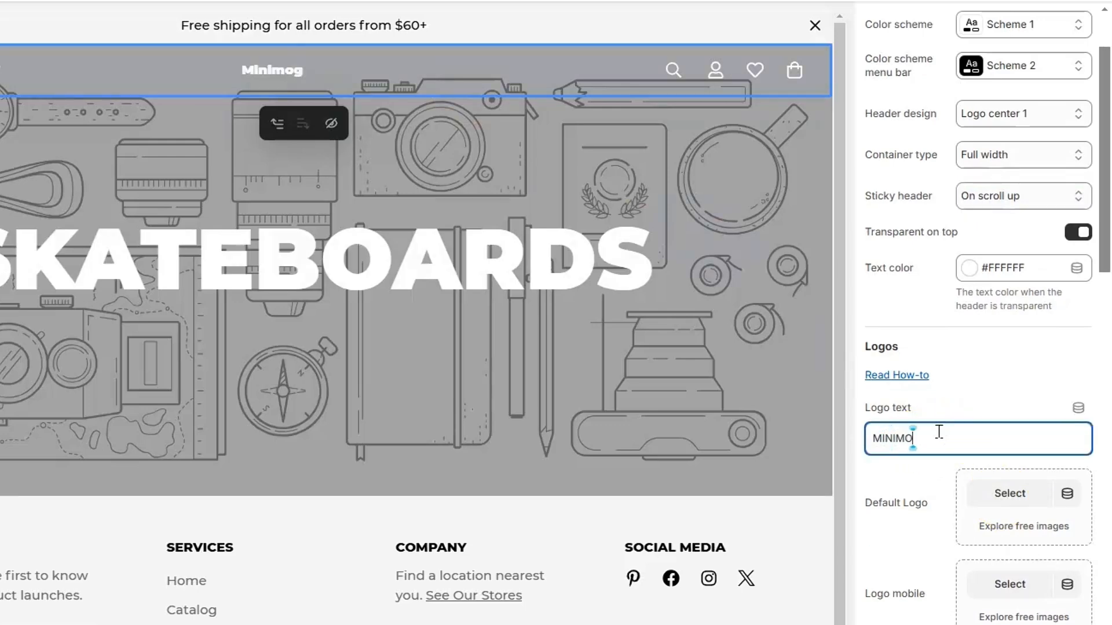
pyautogui.write('G')
pyautogui.click(887, 521)
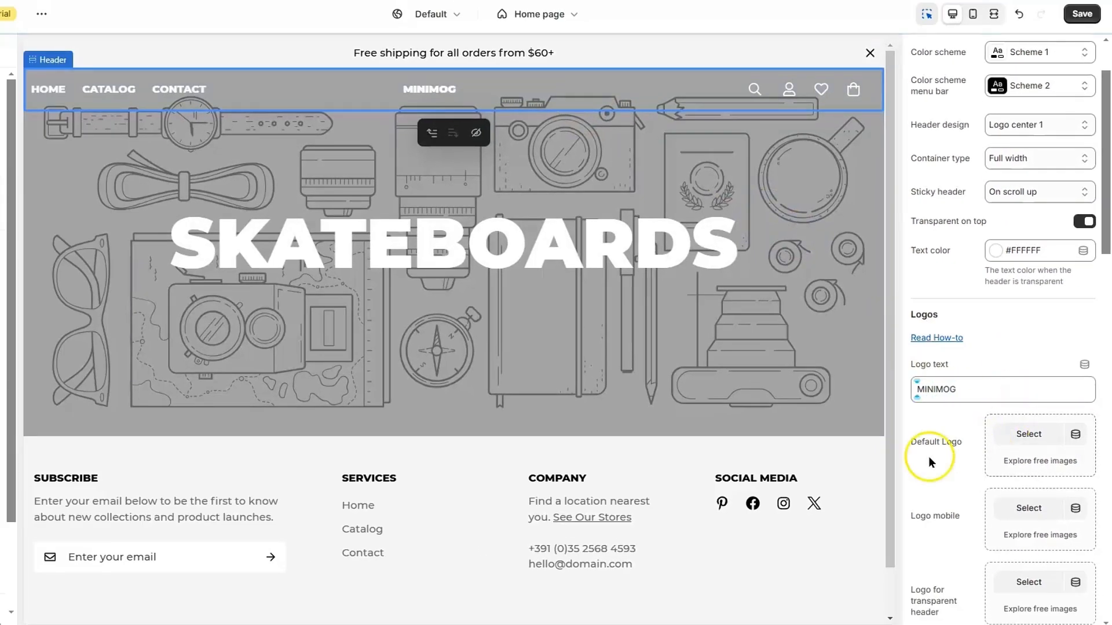
# Choose light-logo from the media library as the default logo
pyautogui.click(1023, 438)
pyautogui.click(303, 335)
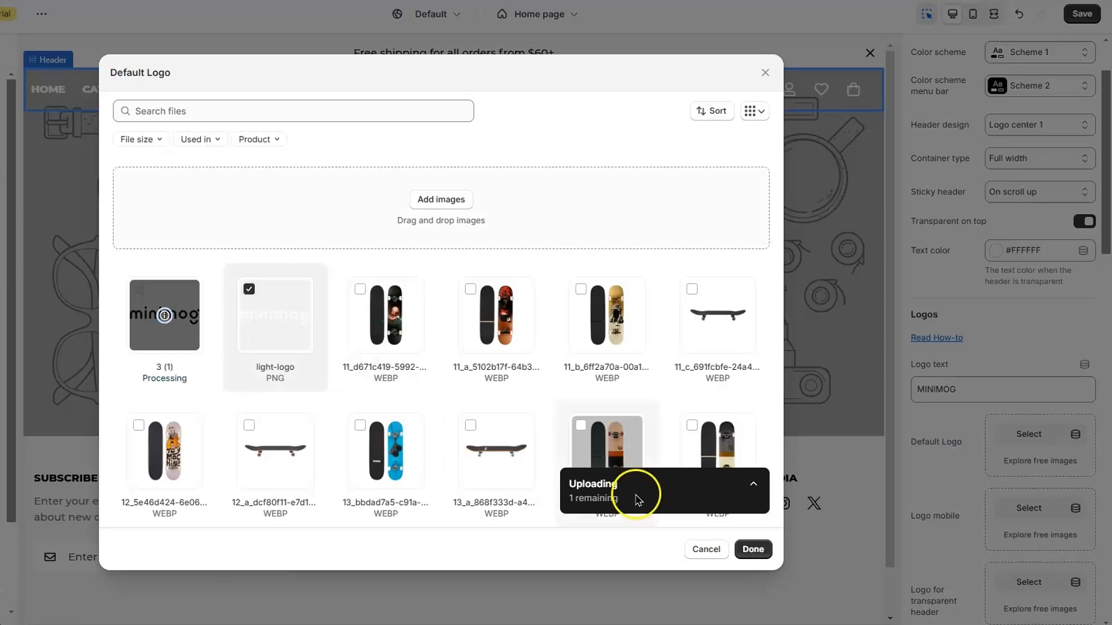
pyautogui.click(751, 549)
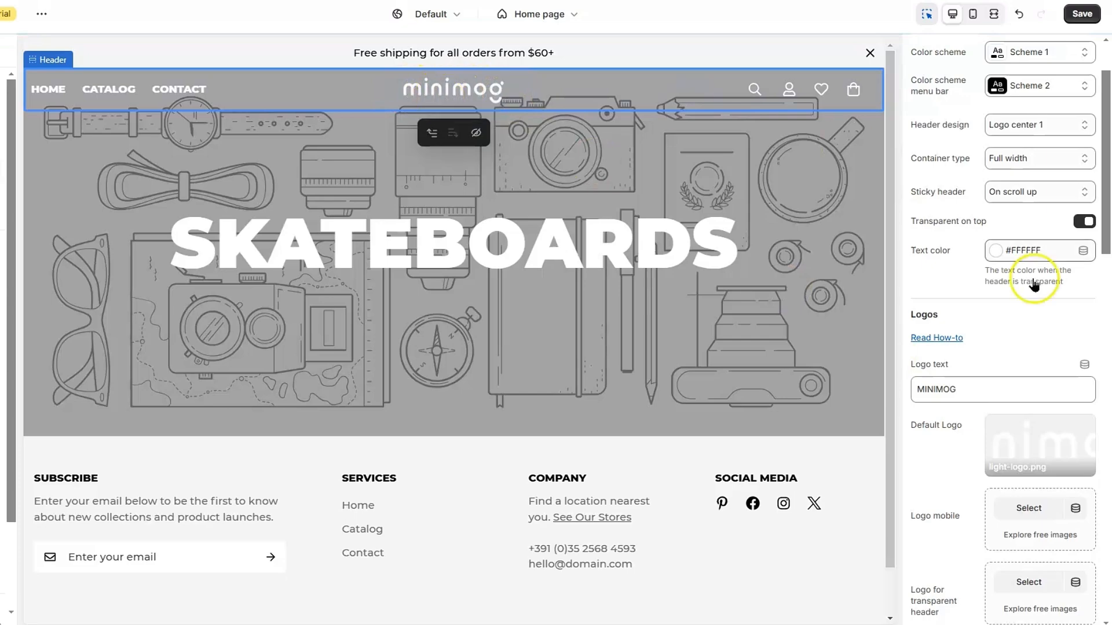
pyautogui.scroll(-2, 1032, 338)
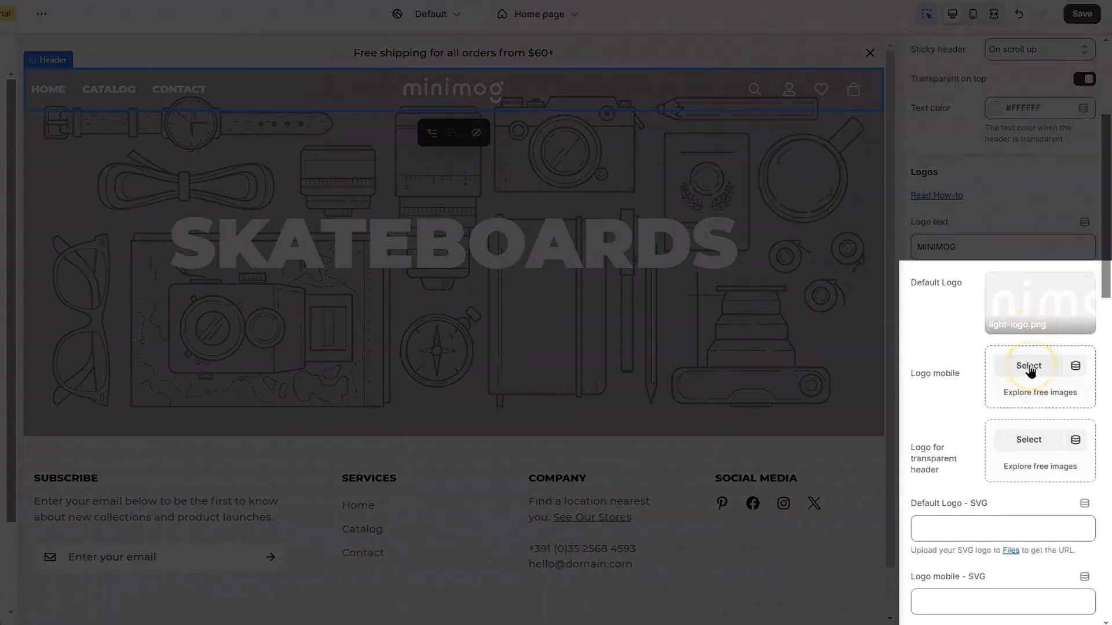
pyautogui.scroll(-4, 1013, 429)
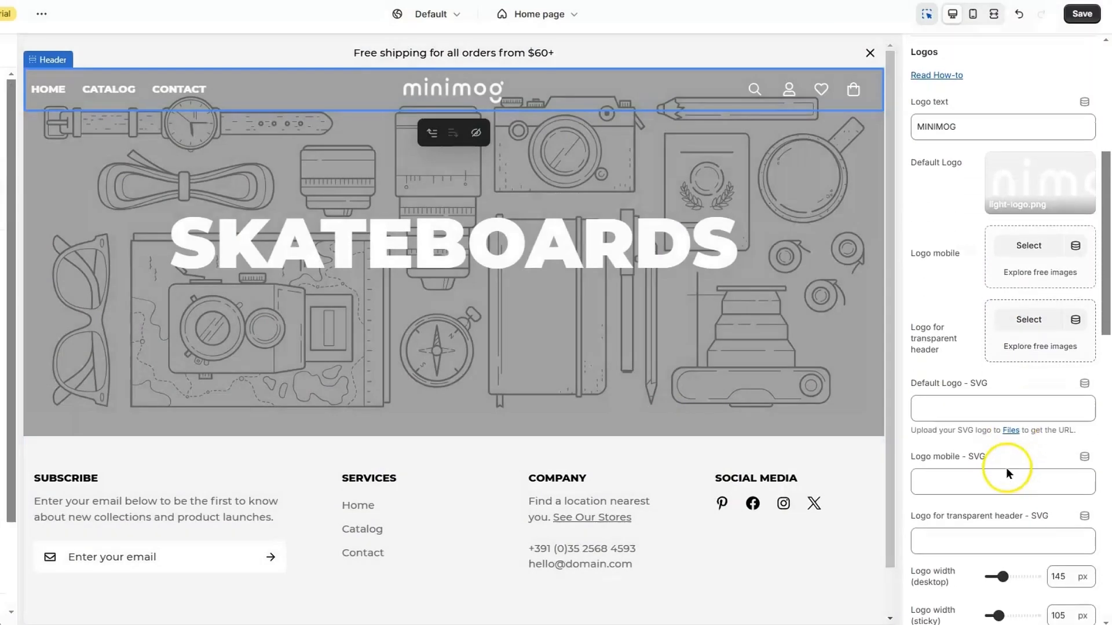
pyautogui.scroll(-5, 1048, 441)
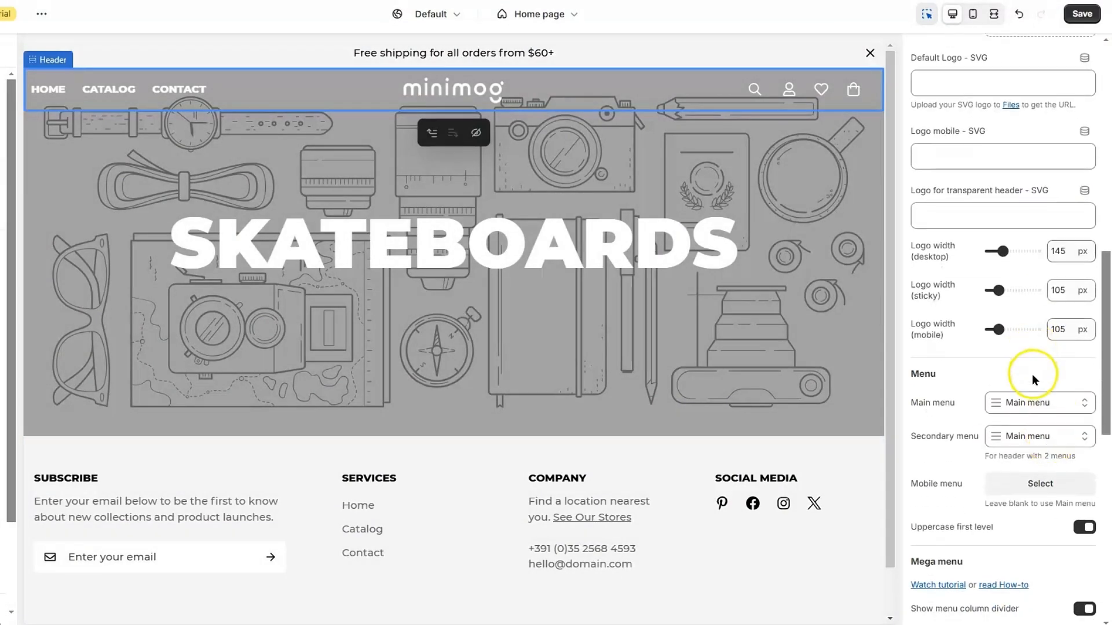
# Hide the account and wishlist icons in the header, keeping the cart icon on
pyautogui.click(1051, 266)
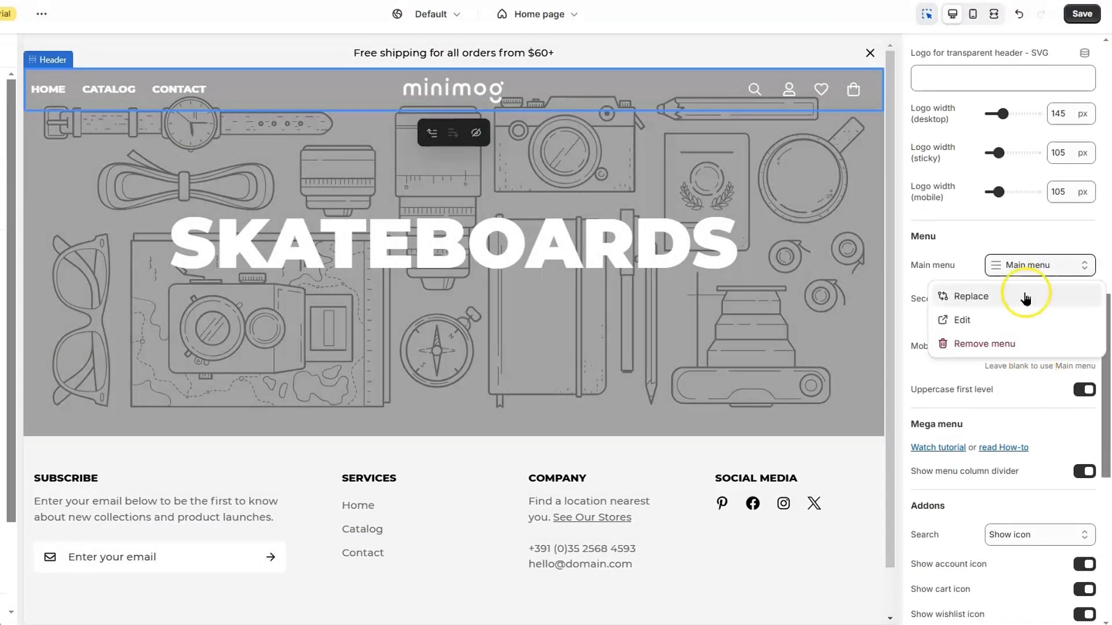
pyautogui.click(971, 242)
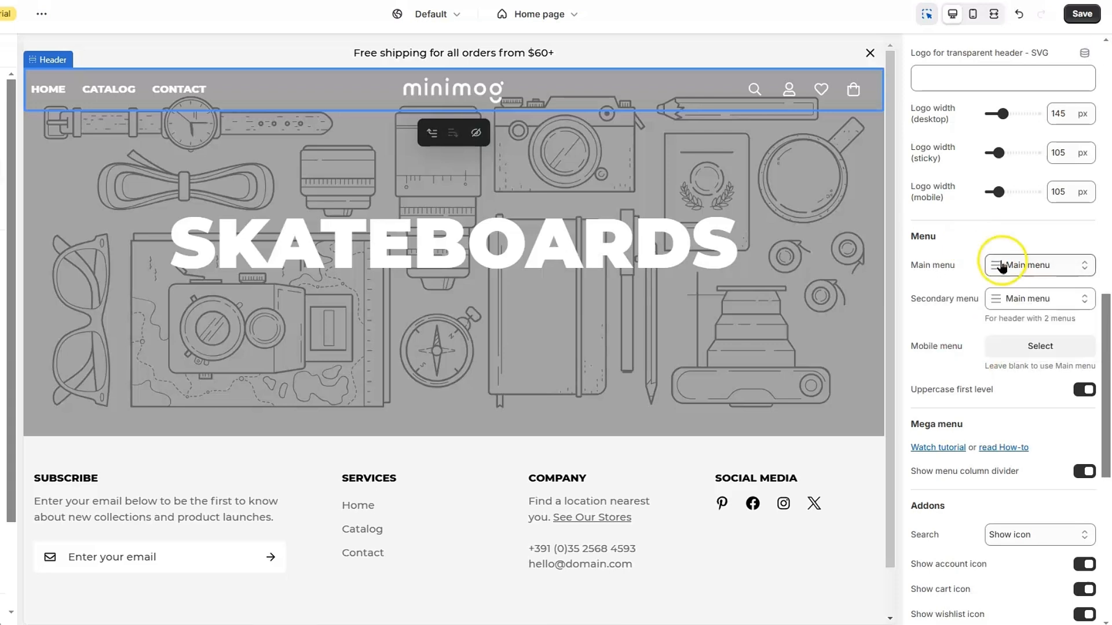
pyautogui.scroll(-4, 989, 440)
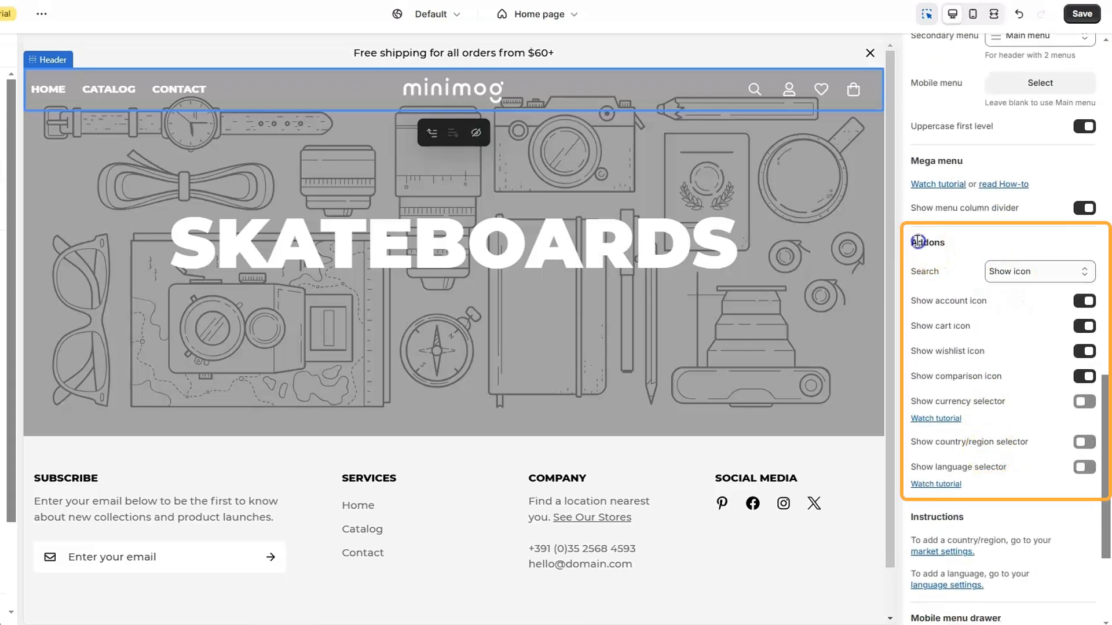
pyautogui.click(1084, 300)
pyautogui.click(1084, 326)
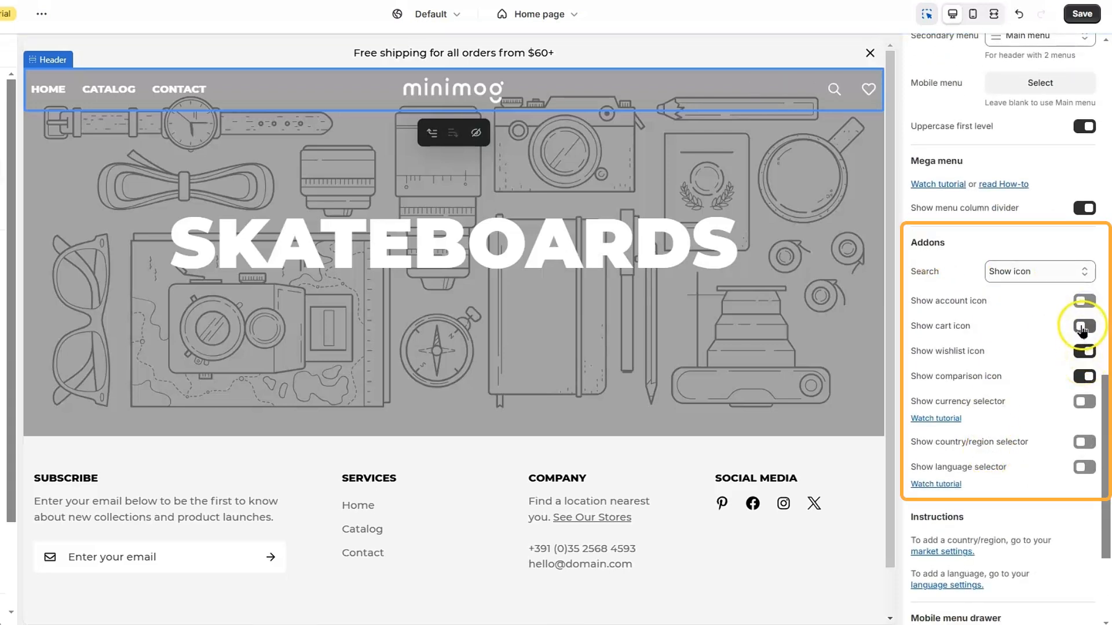
pyautogui.click(1083, 327)
pyautogui.click(1083, 351)
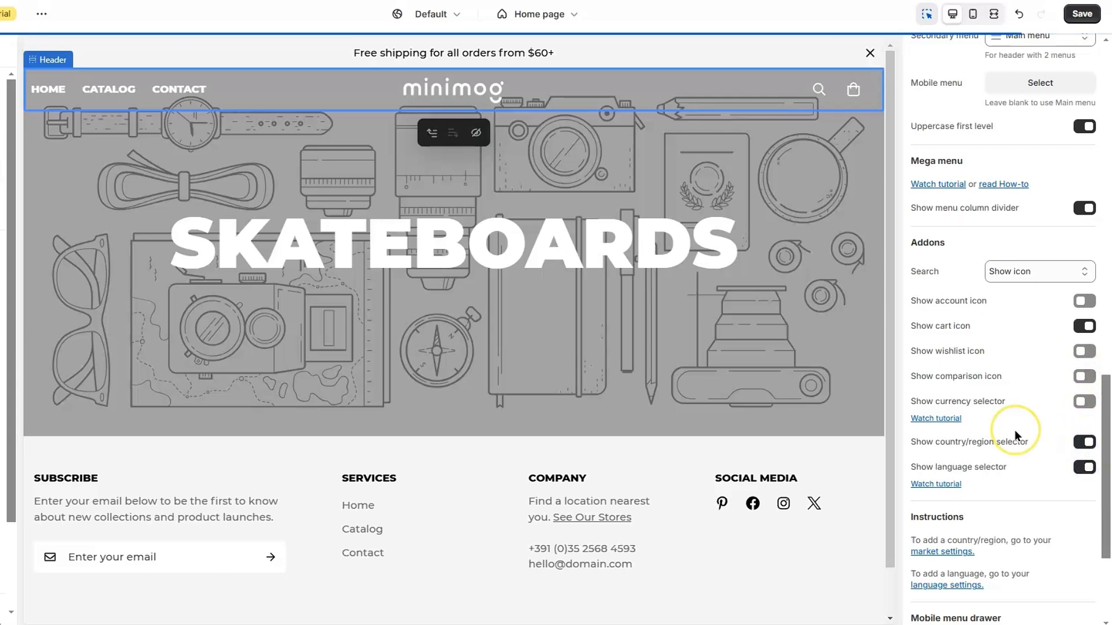
# Review the Twitter, Facebook and Pinterest social link addresses
pyautogui.scroll(-1, 1014, 429)
pyautogui.moveTo(912, 375); pyautogui.dragTo(1025, 373)
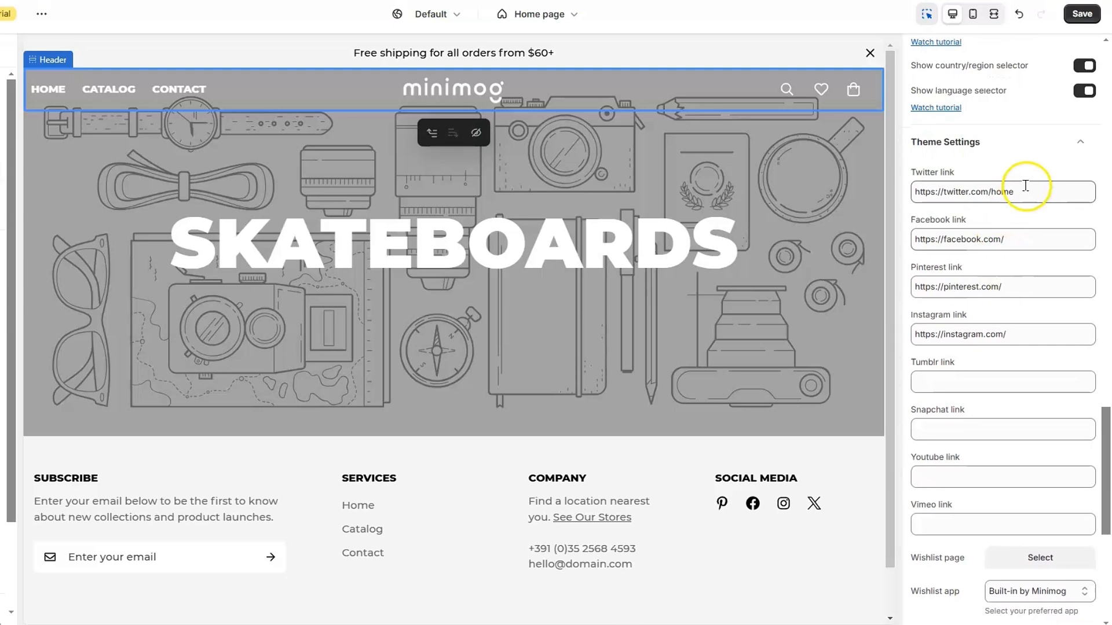
pyautogui.moveTo(1019, 192); pyautogui.dragTo(903, 194)
pyautogui.moveTo(1018, 239); pyautogui.dragTo(904, 240)
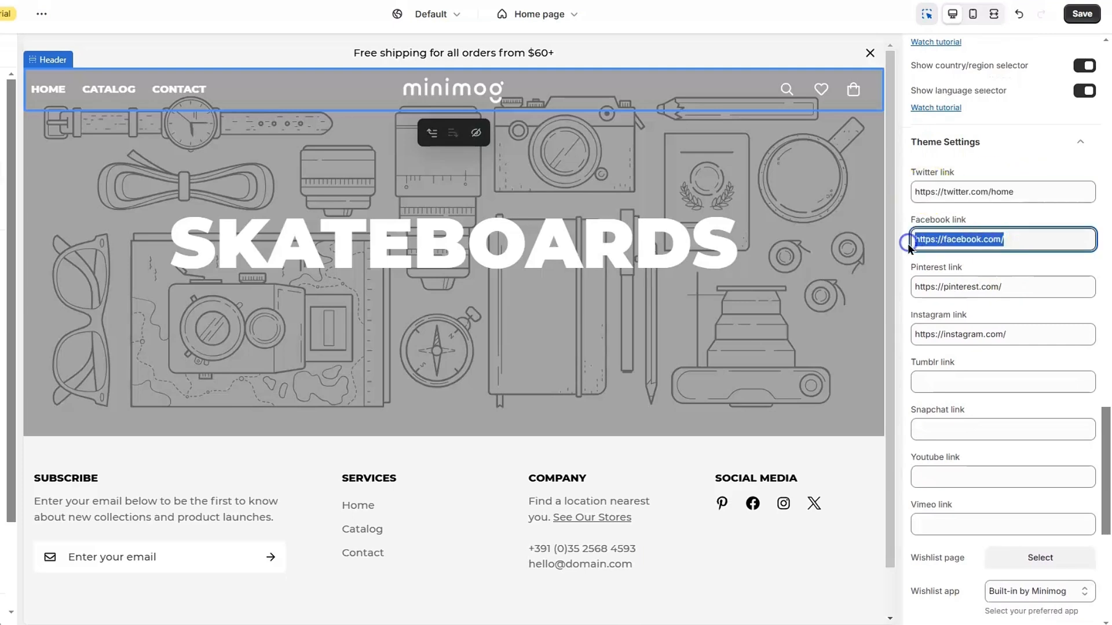
pyautogui.moveTo(1037, 296); pyautogui.dragTo(1037, 255)
pyautogui.click(1039, 255)
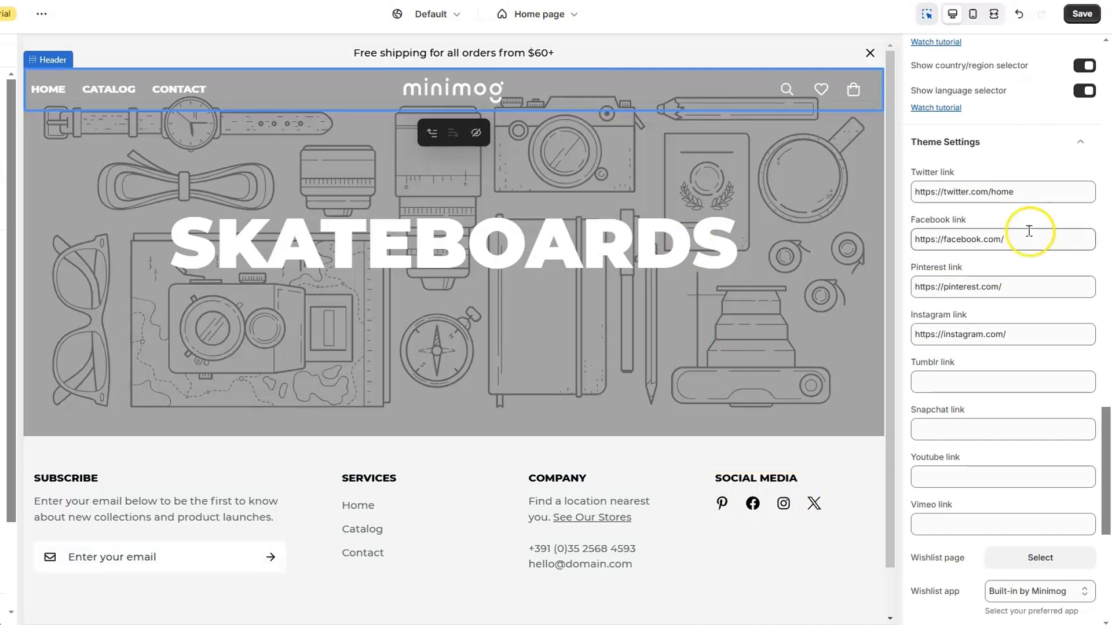
# Set the theme colour scheme to Scheme 2
pyautogui.scroll(-6, 992, 230)
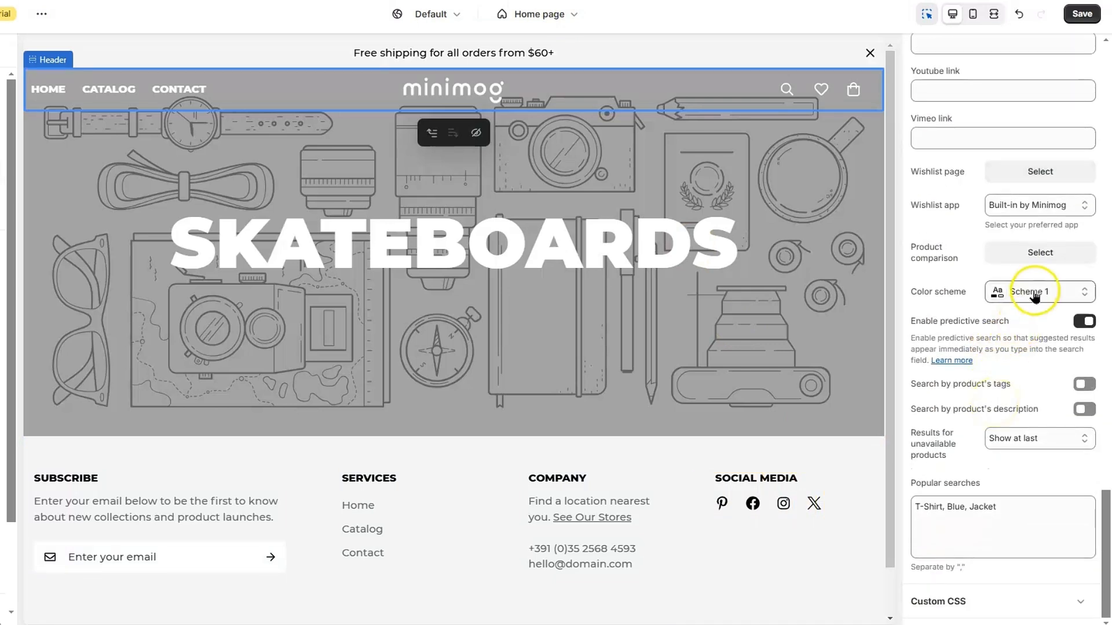
pyautogui.click(1034, 295)
pyautogui.click(1021, 364)
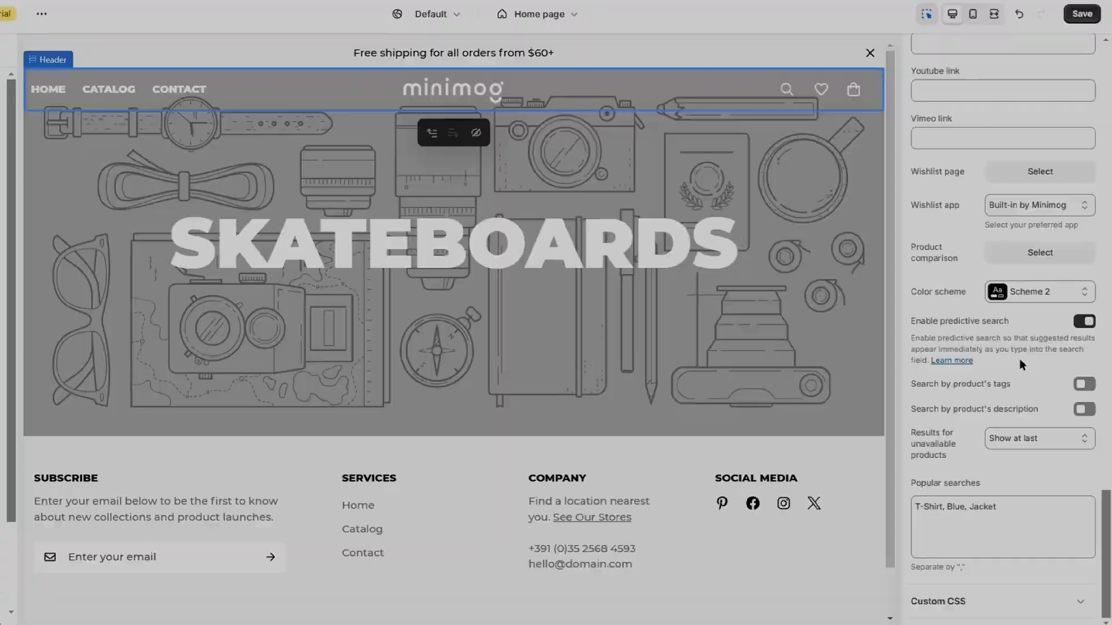
pyautogui.click(958, 364)
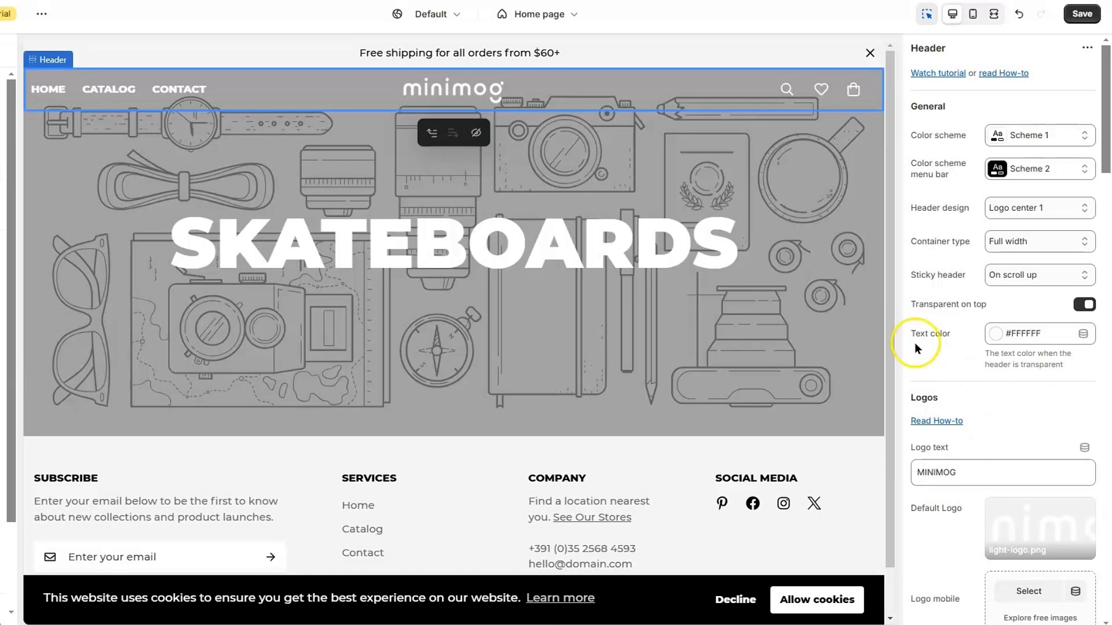
pyautogui.scroll(-1, 657, 358)
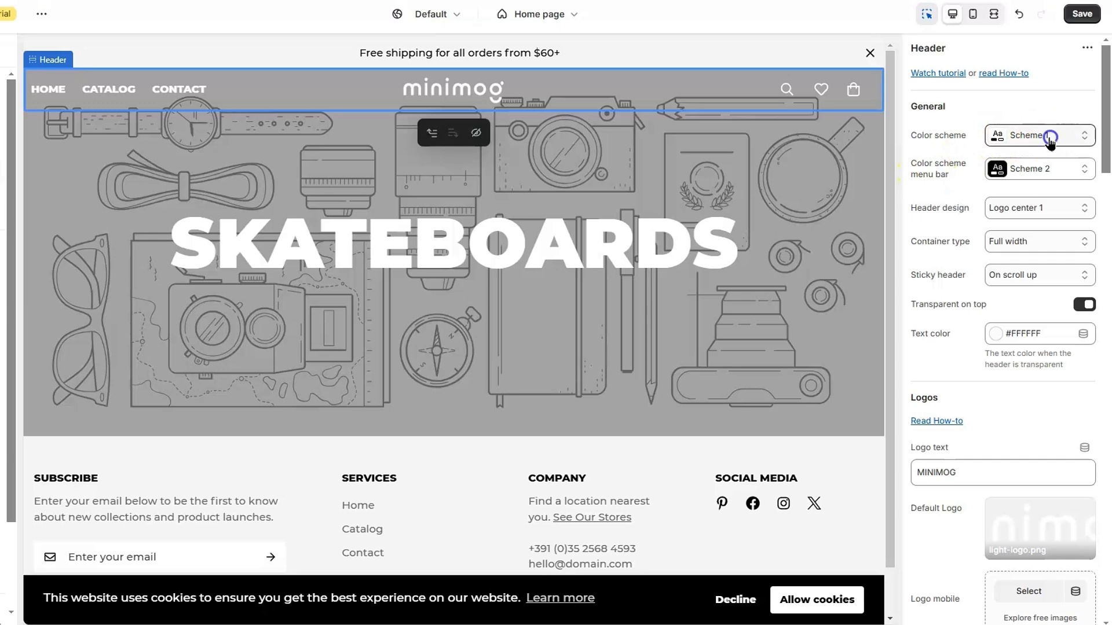
pyautogui.click(1050, 138)
pyautogui.click(1035, 211)
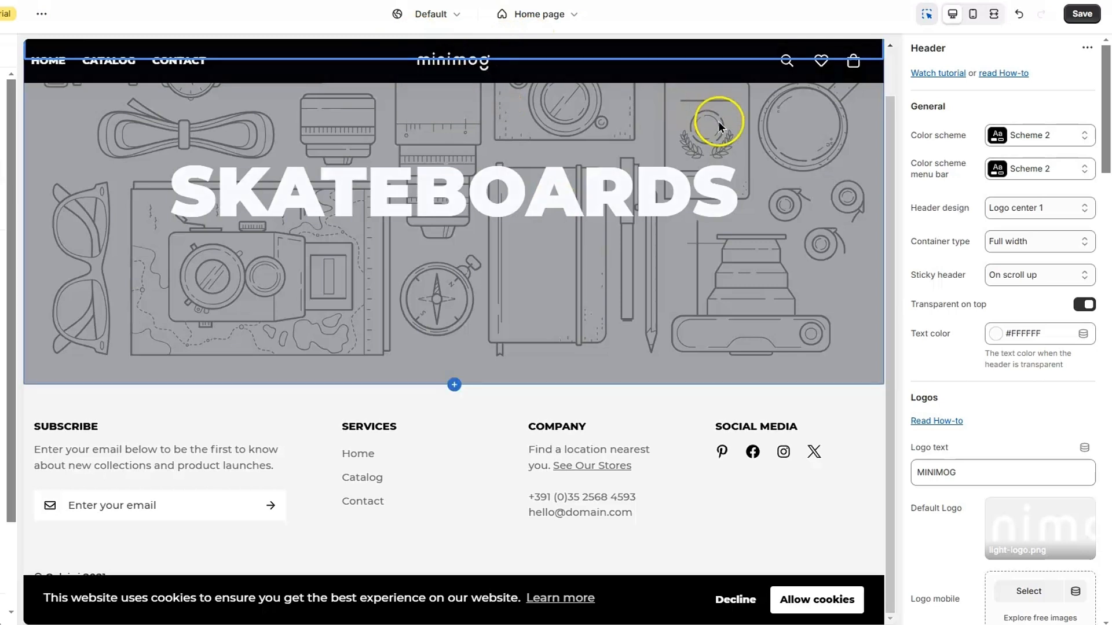
pyautogui.click(1066, 139)
pyautogui.click(1053, 167)
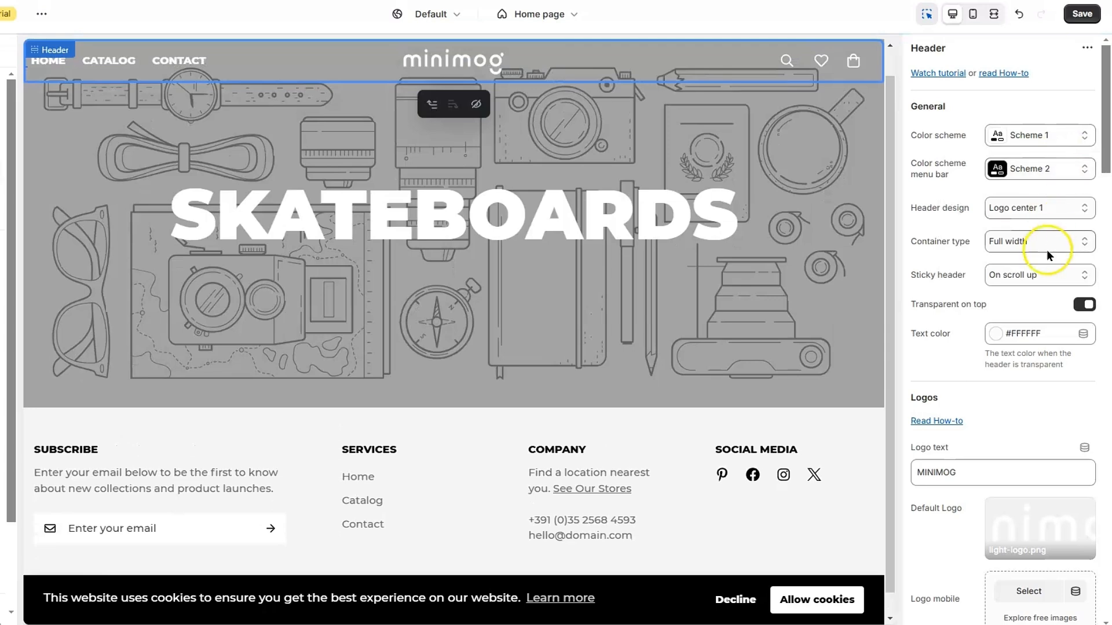
pyautogui.scroll(-4, 1045, 405)
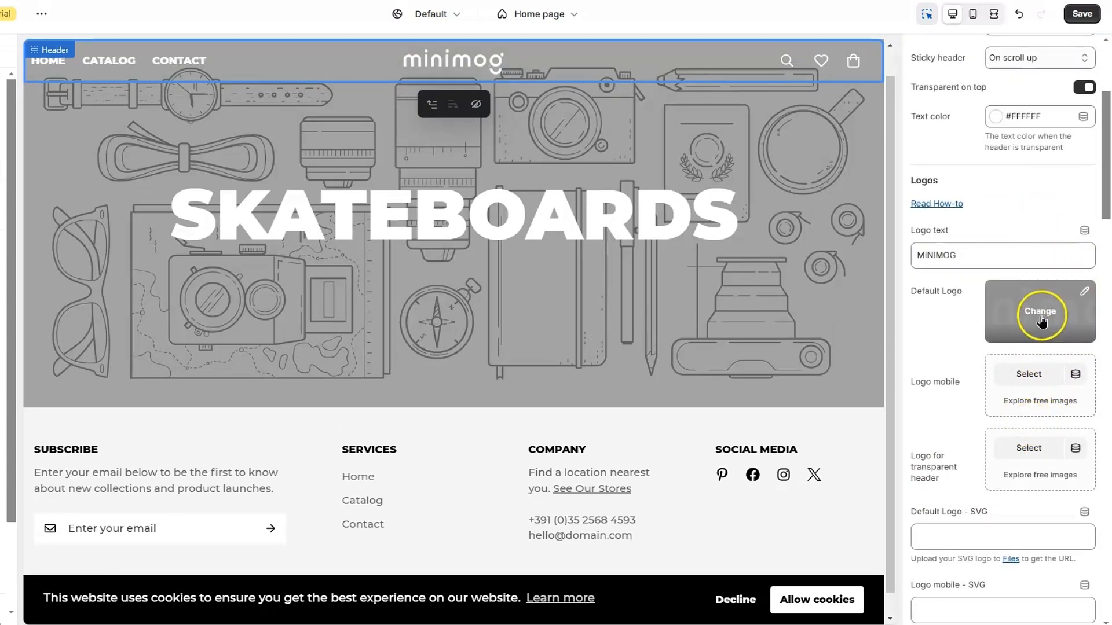
# Replace the header's default logo with 3_1 from the file library
pyautogui.click(1041, 322)
pyautogui.click(994, 365)
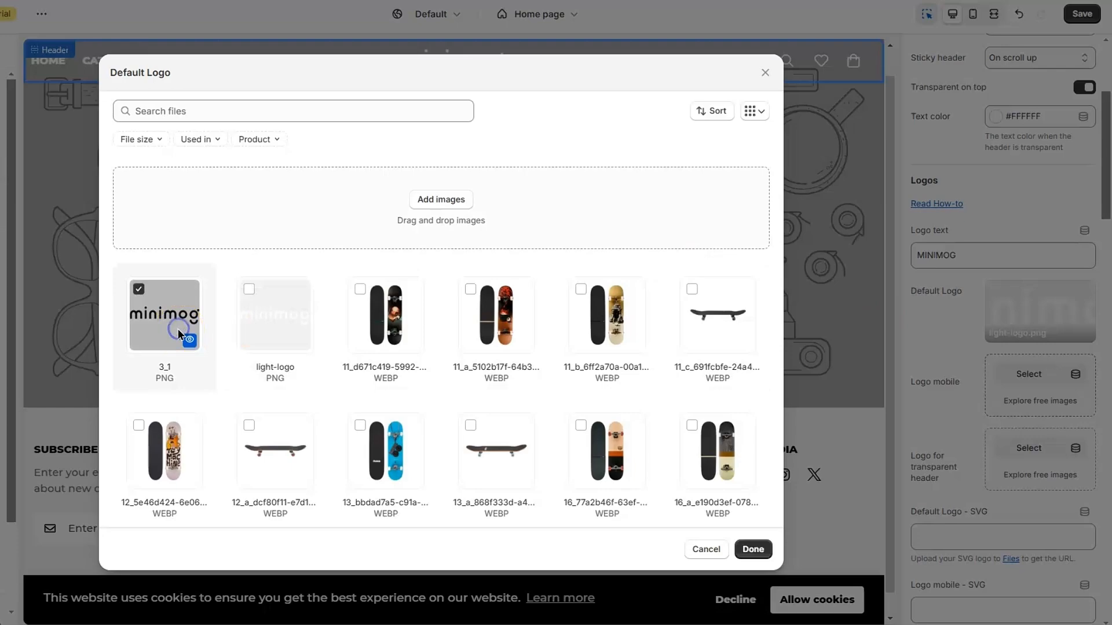
pyautogui.click(752, 549)
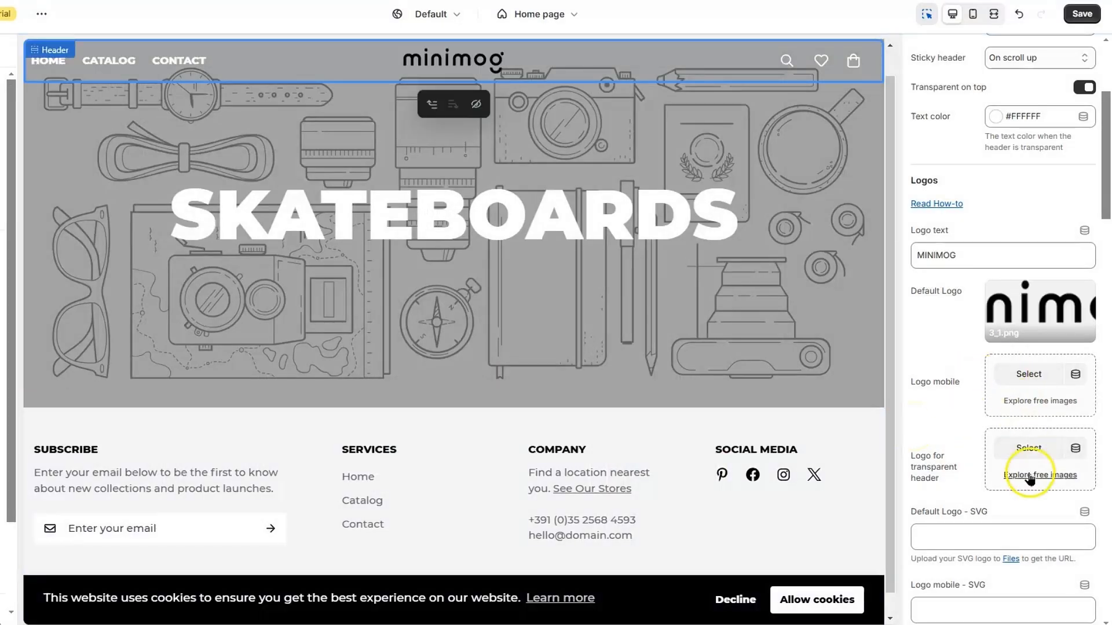
# Set light-logo as the logo for the transparent header
pyautogui.click(1029, 449)
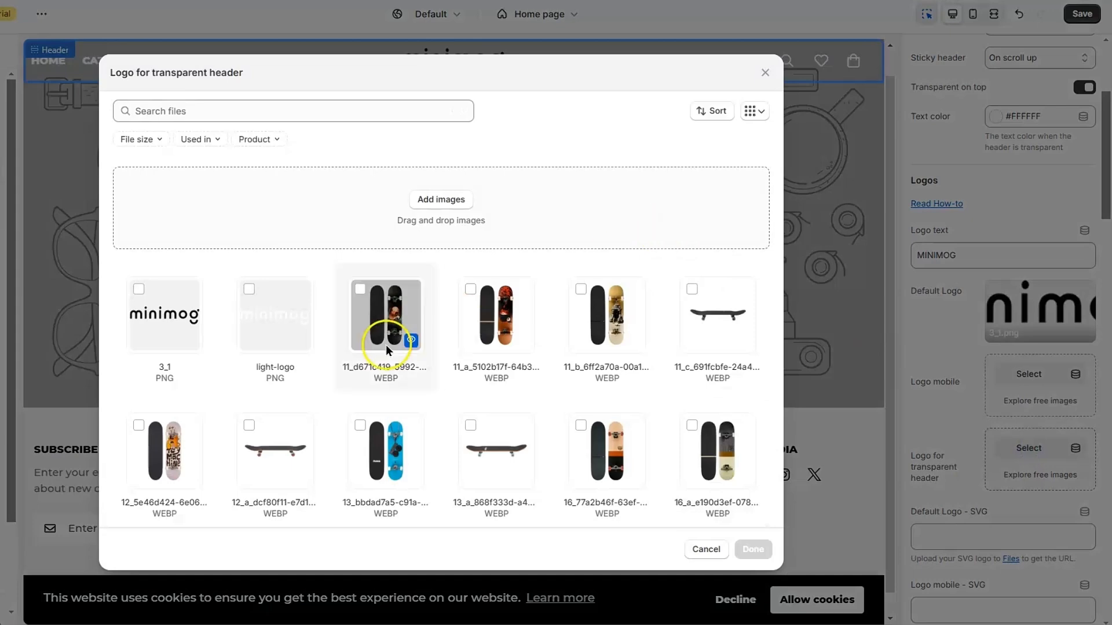
pyautogui.click(277, 320)
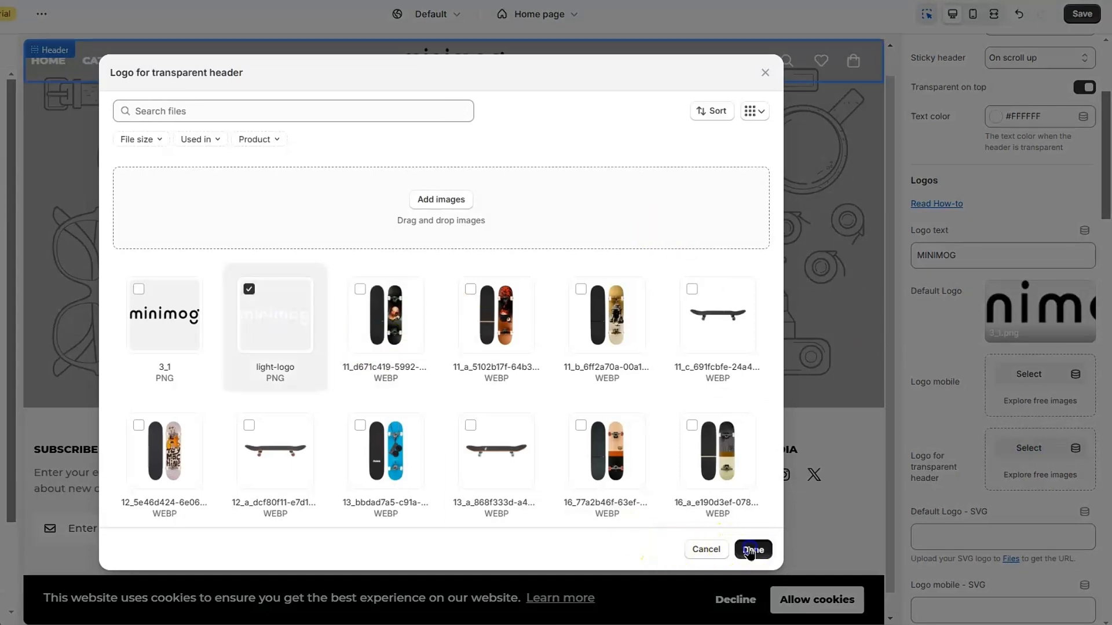
pyautogui.click(750, 550)
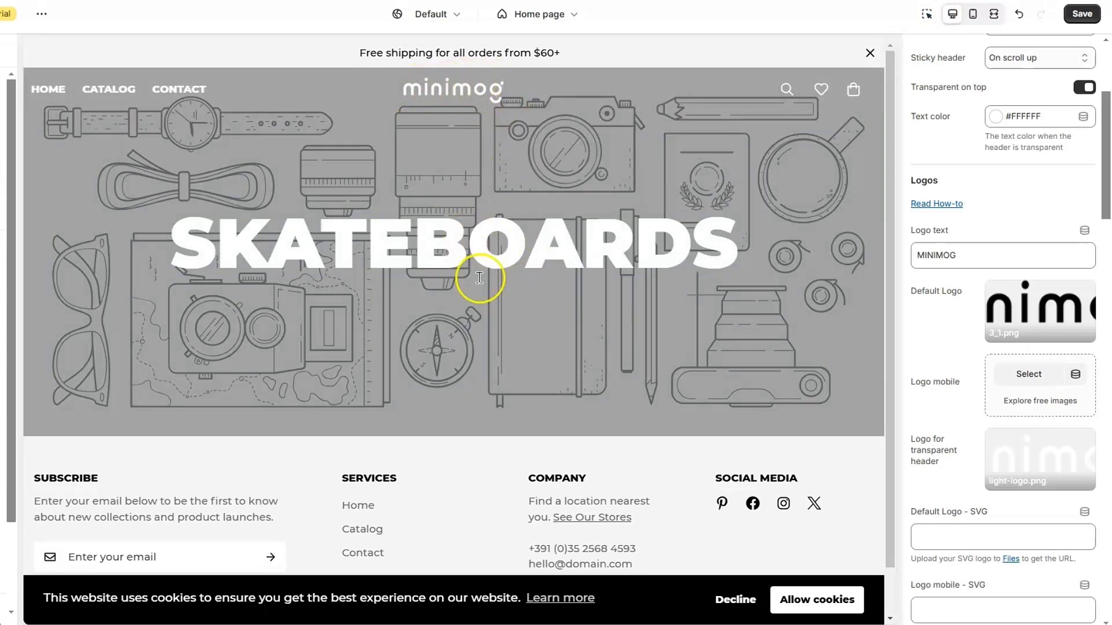
pyautogui.scroll(-1, 480, 278)
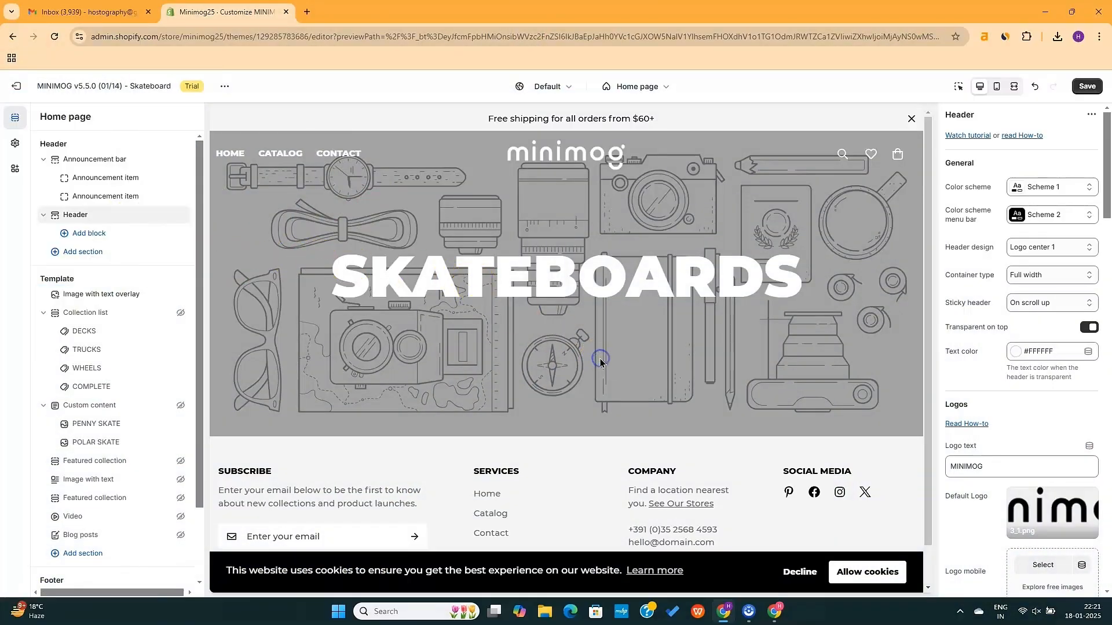
# Set the view-skateboard photo as the Image with text overlay background image
pyautogui.click(92, 295)
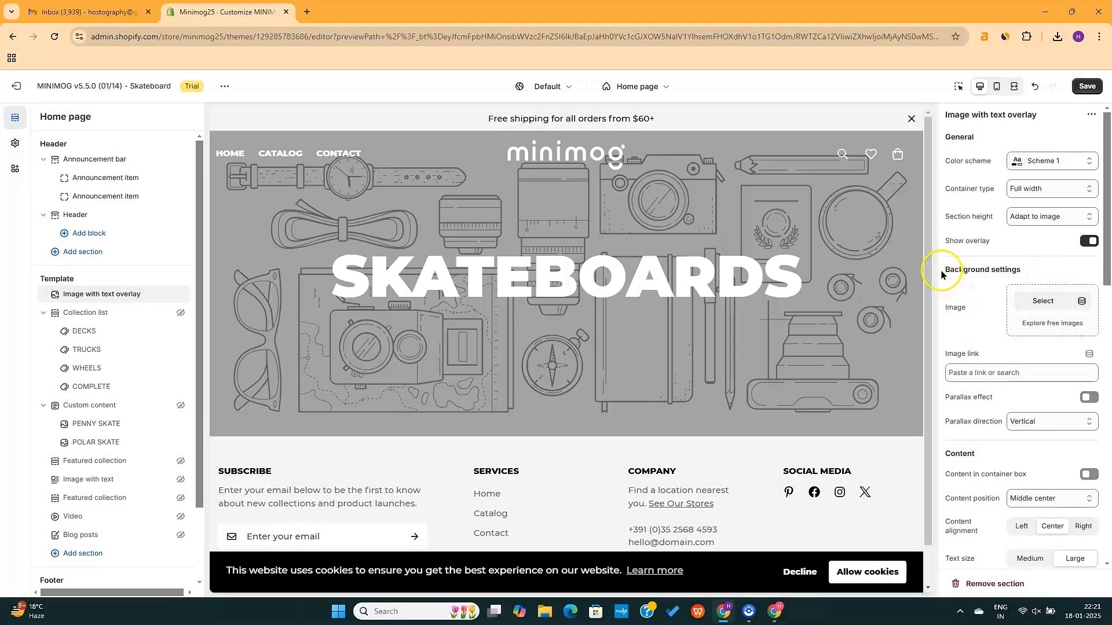
pyautogui.click(1036, 302)
pyautogui.click(326, 339)
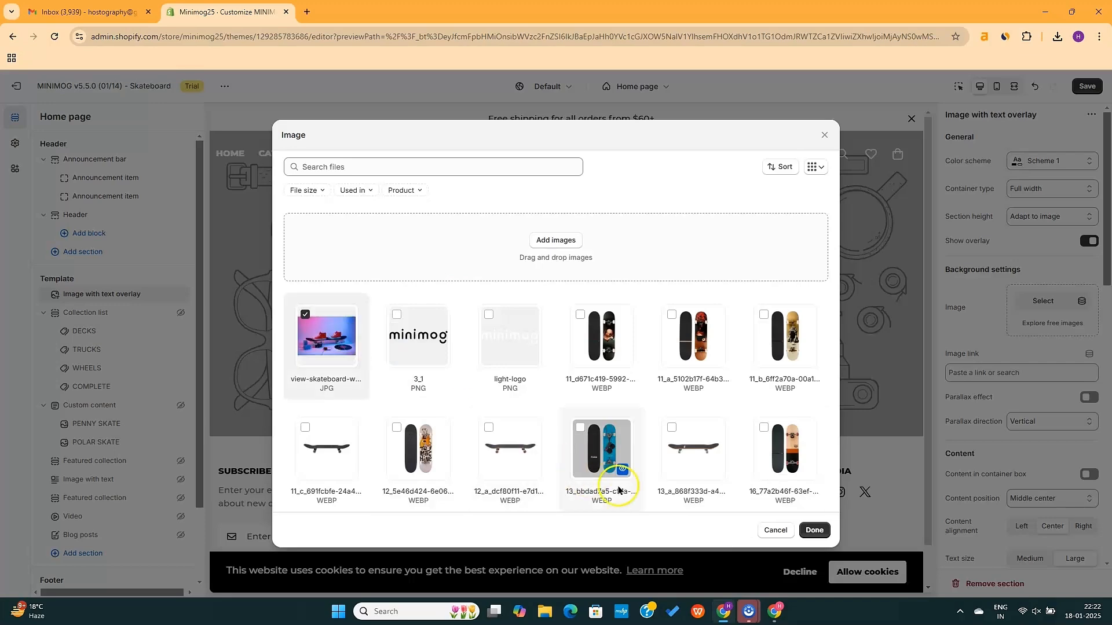
pyautogui.click(815, 531)
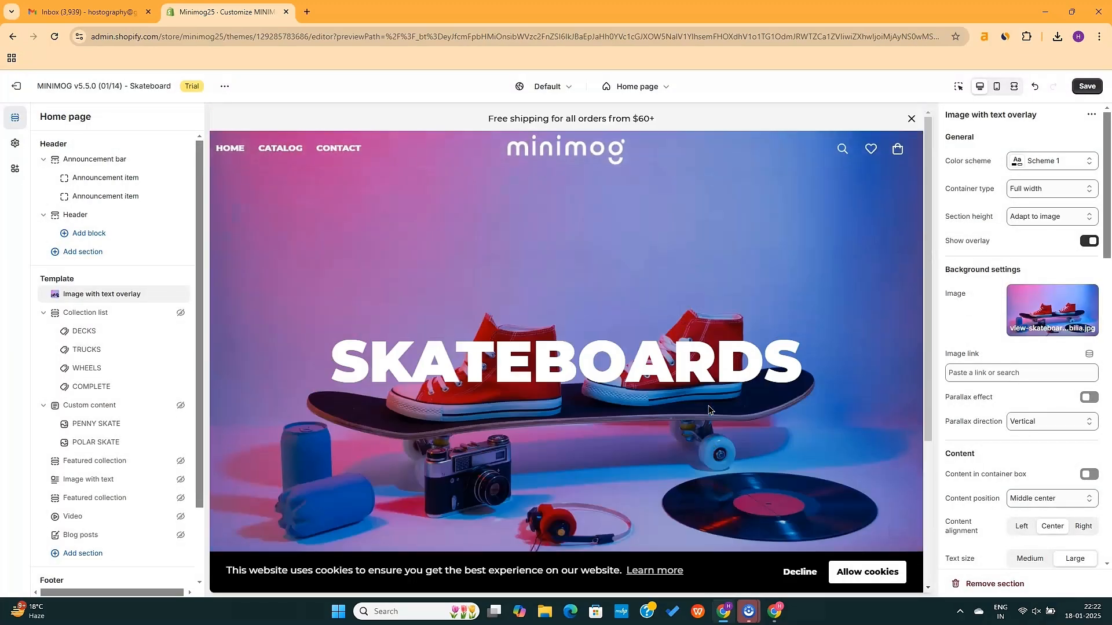
pyautogui.scroll(-6, 995, 391)
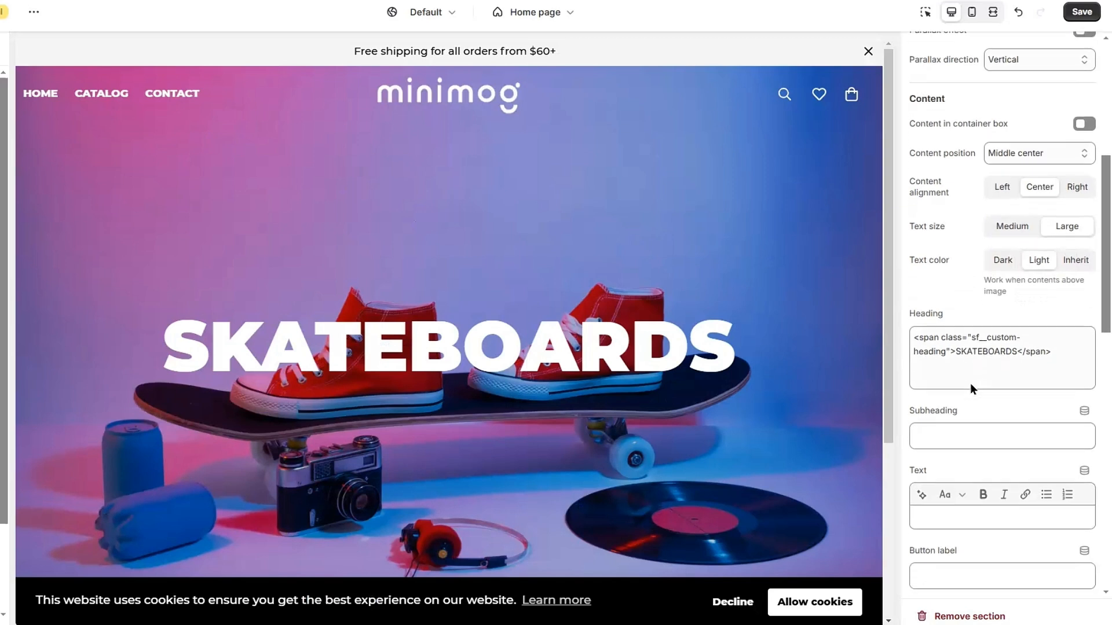
# Change the hero heading from SKATEBOARDS to SKATEBOARD
pyautogui.scroll(-2, 970, 383)
pyautogui.doubleClick(991, 283)
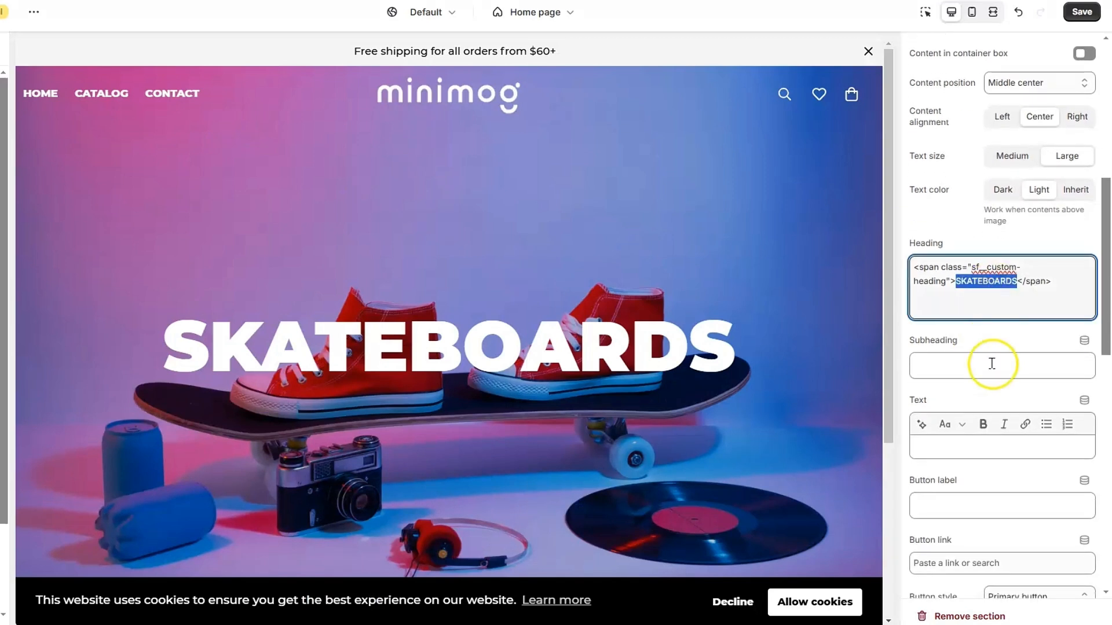
pyautogui.write('Anything')
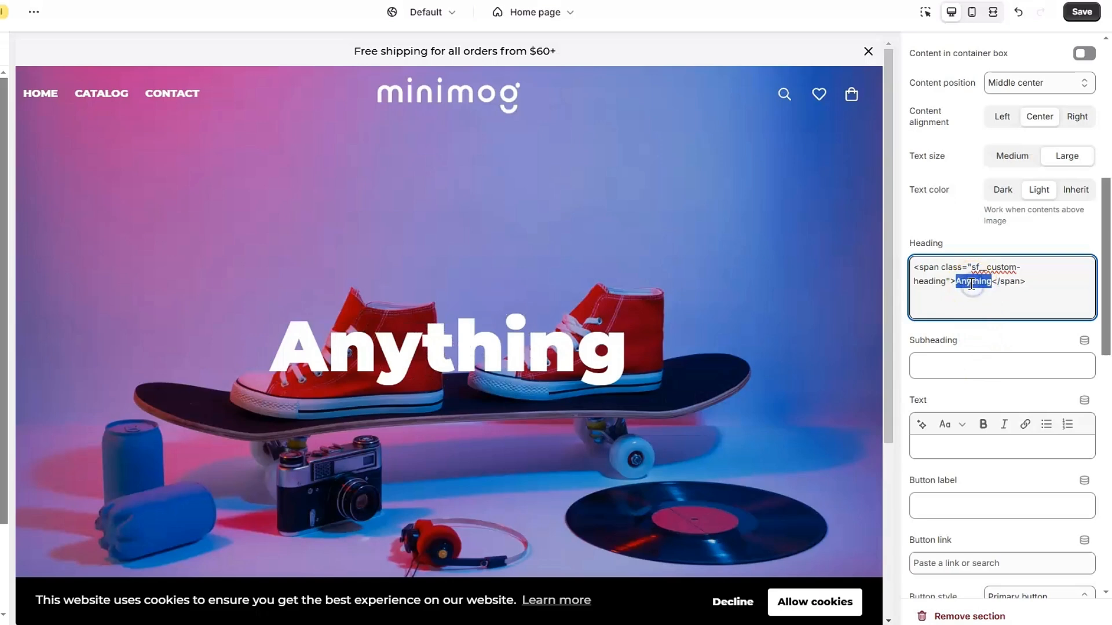
pyautogui.write('SKATEBOARD')
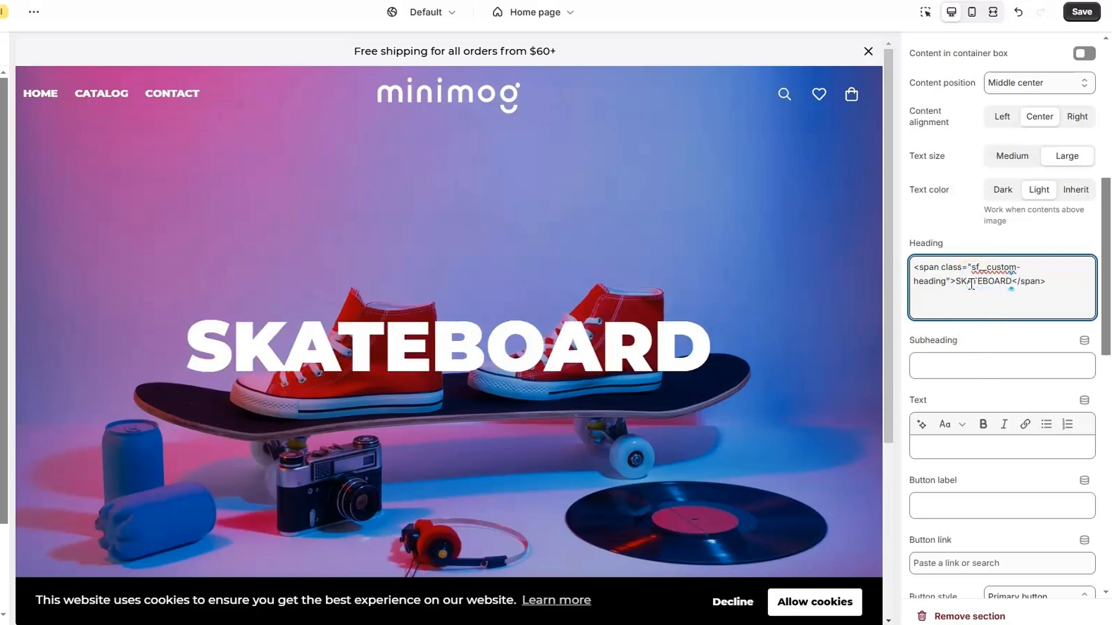
# Clear the hero's subheading and body text
pyautogui.scroll(-2, 971, 284)
pyautogui.click(969, 289)
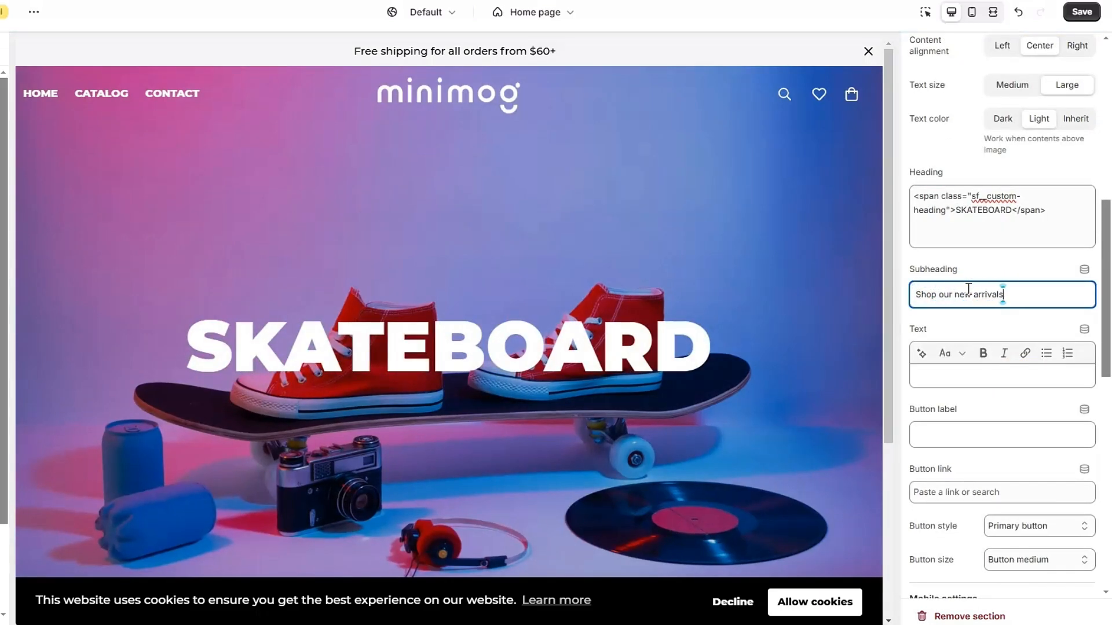
pyautogui.moveTo(1030, 289); pyautogui.dragTo(904, 300)
pyautogui.click(976, 372)
pyautogui.write('Get 20% ')
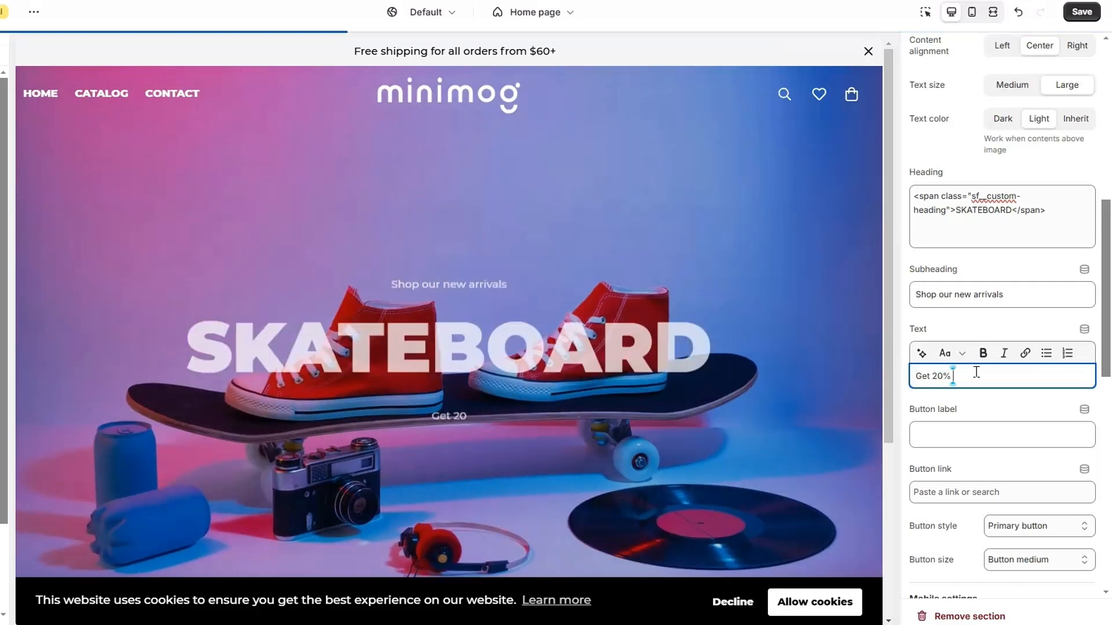
pyautogui.write('Discounts for the next 5 orders')
pyautogui.click(976, 372)
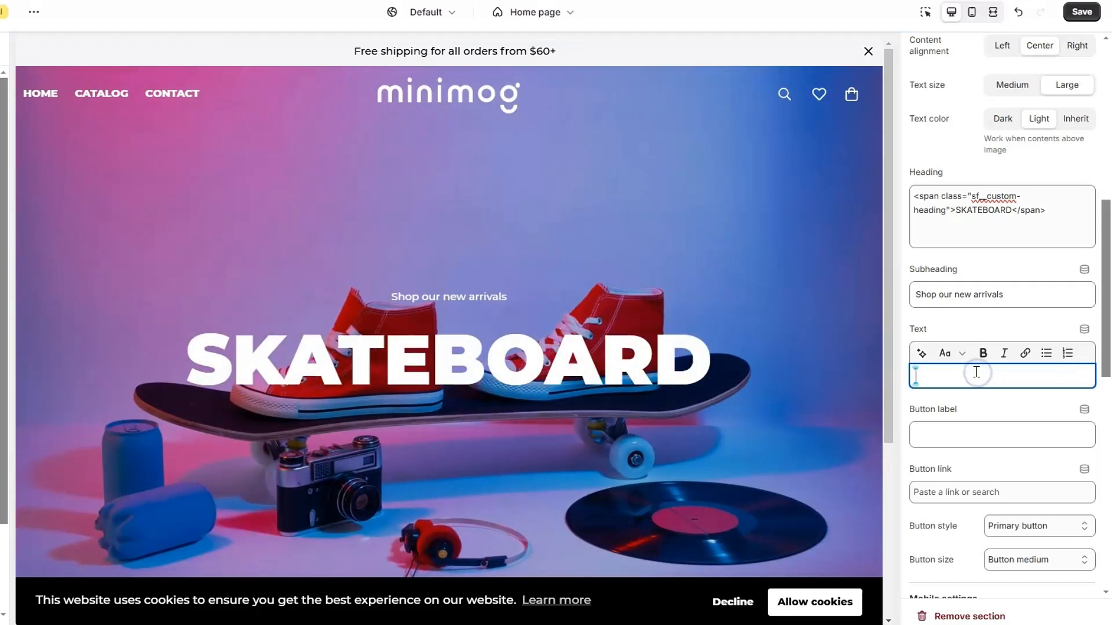
pyautogui.tripleClick(976, 290)
pyautogui.press('BackSpace')
# Label the hero button 'Shop Now', link it to BestSellers, and use the Secondary style
pyautogui.scroll(-2, 977, 419)
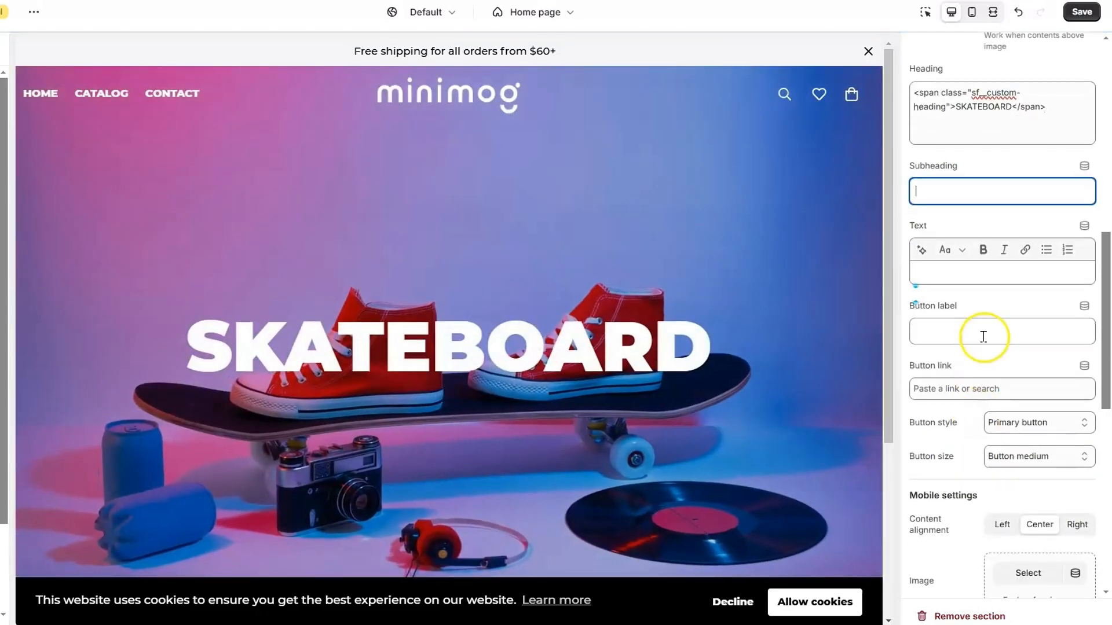
pyautogui.click(984, 334)
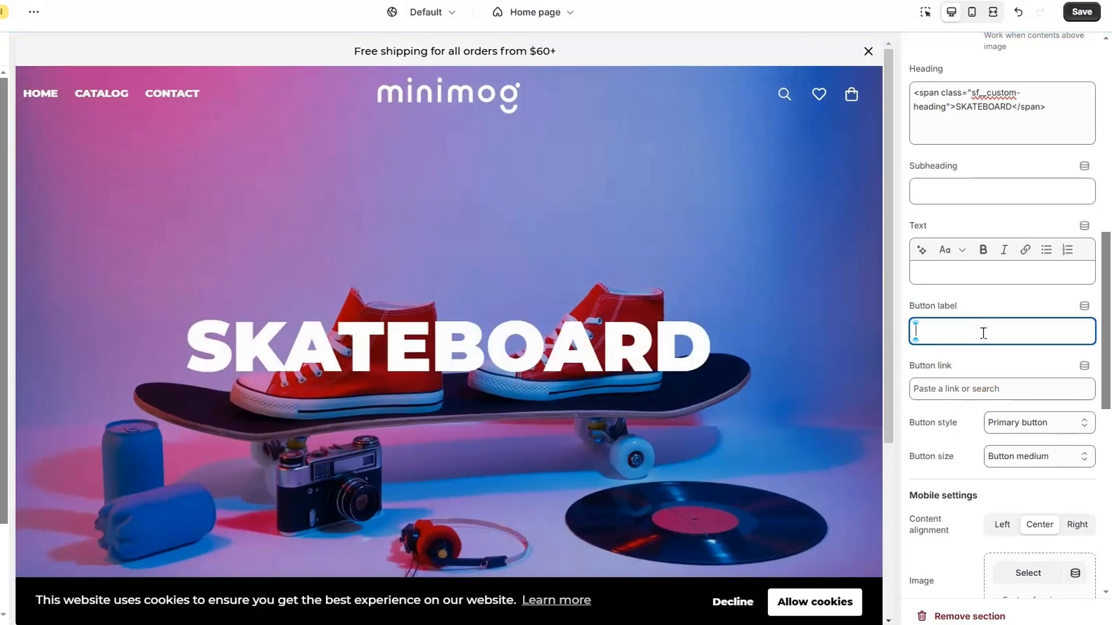
pyautogui.write('Now')
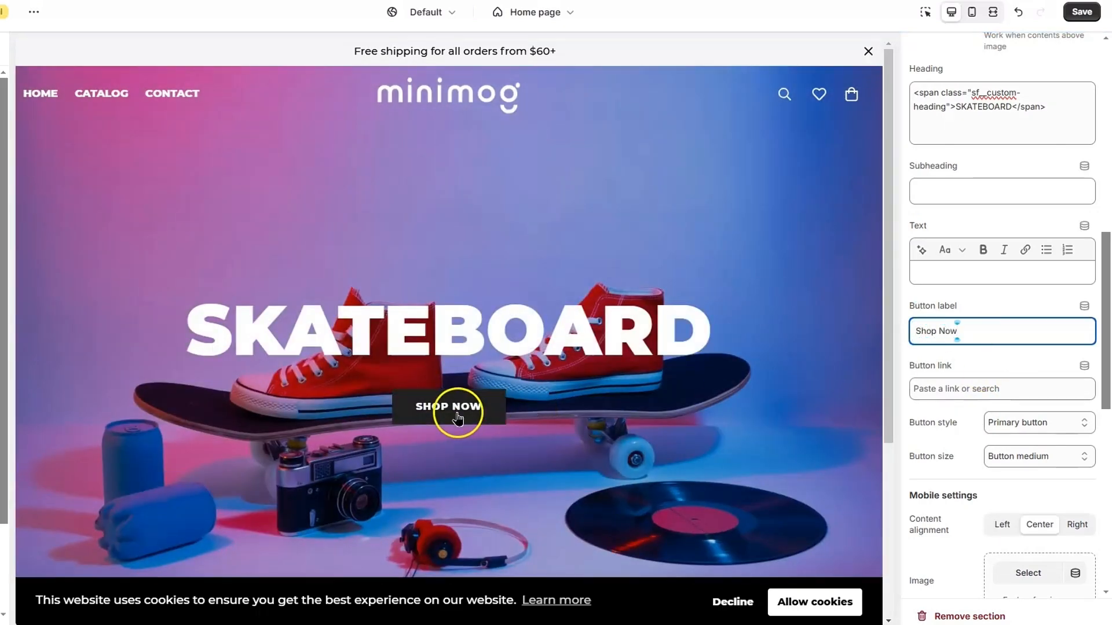
pyautogui.click(986, 388)
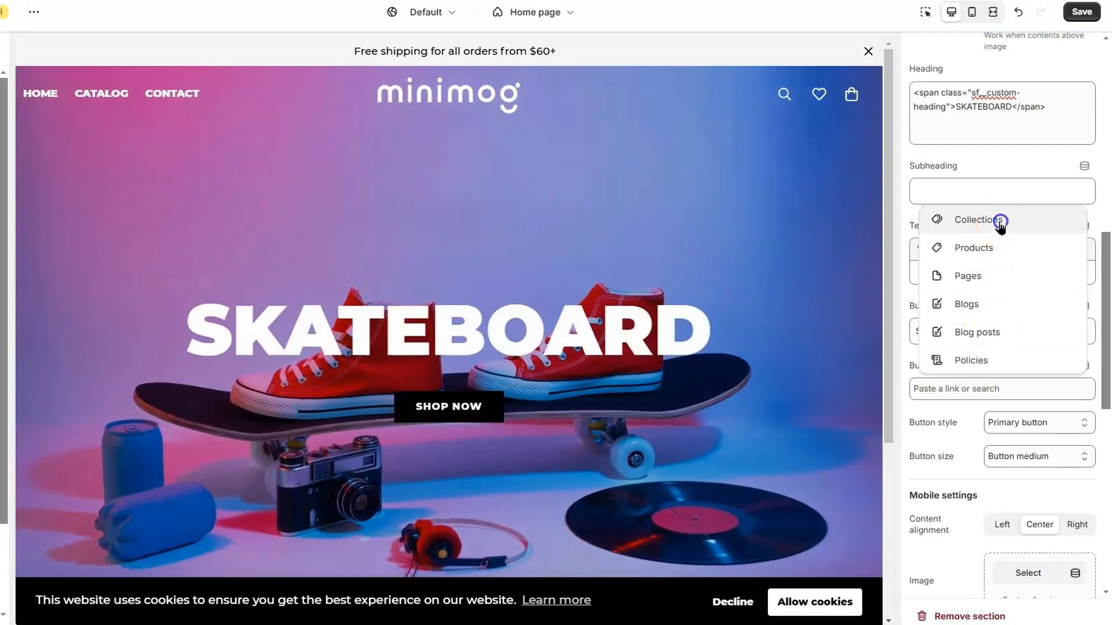
pyautogui.click(999, 221)
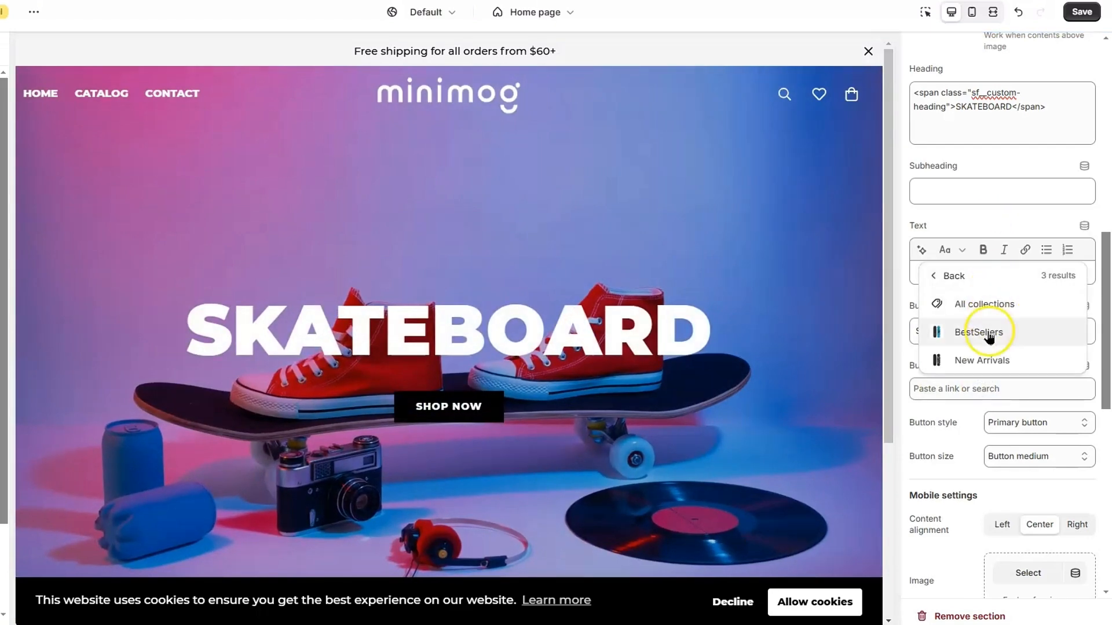
pyautogui.click(988, 332)
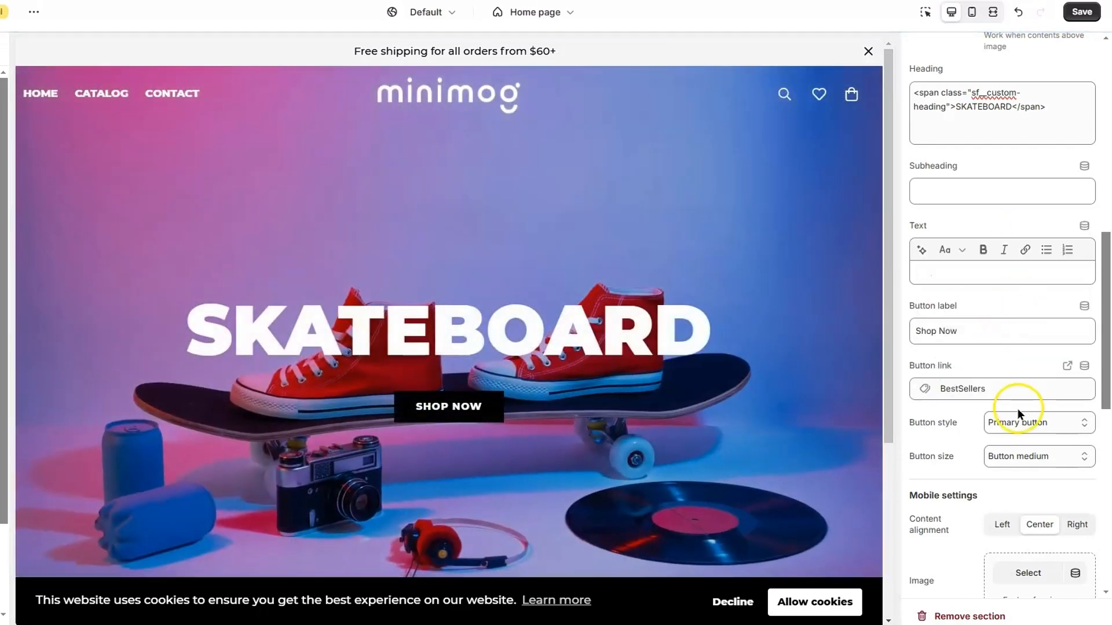
pyautogui.scroll(-2, 1017, 408)
pyautogui.click(1051, 311)
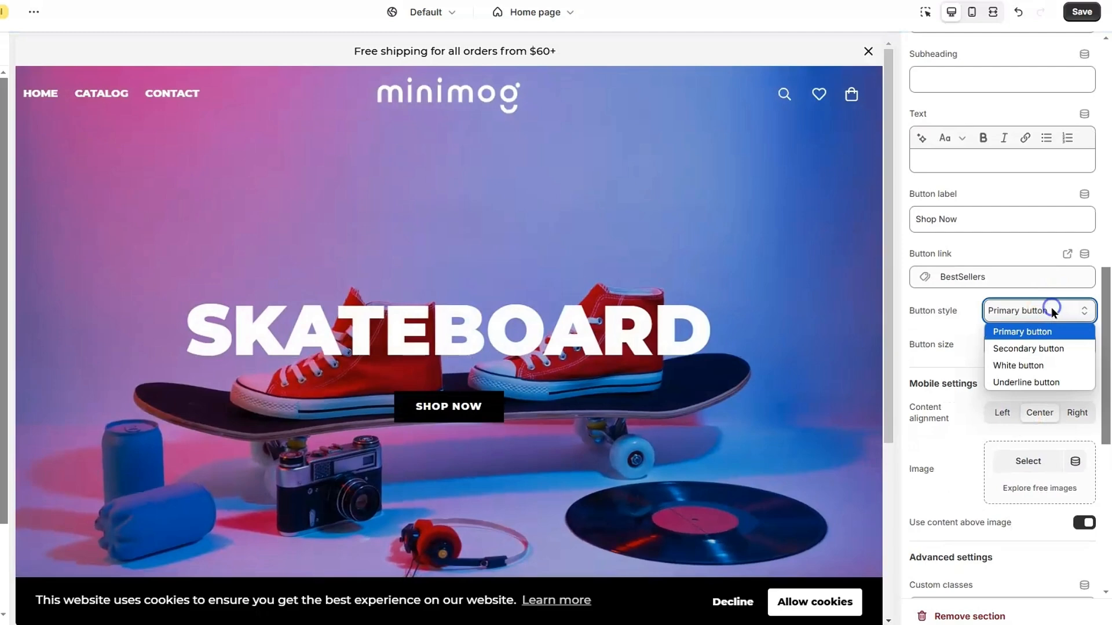
pyautogui.click(1042, 346)
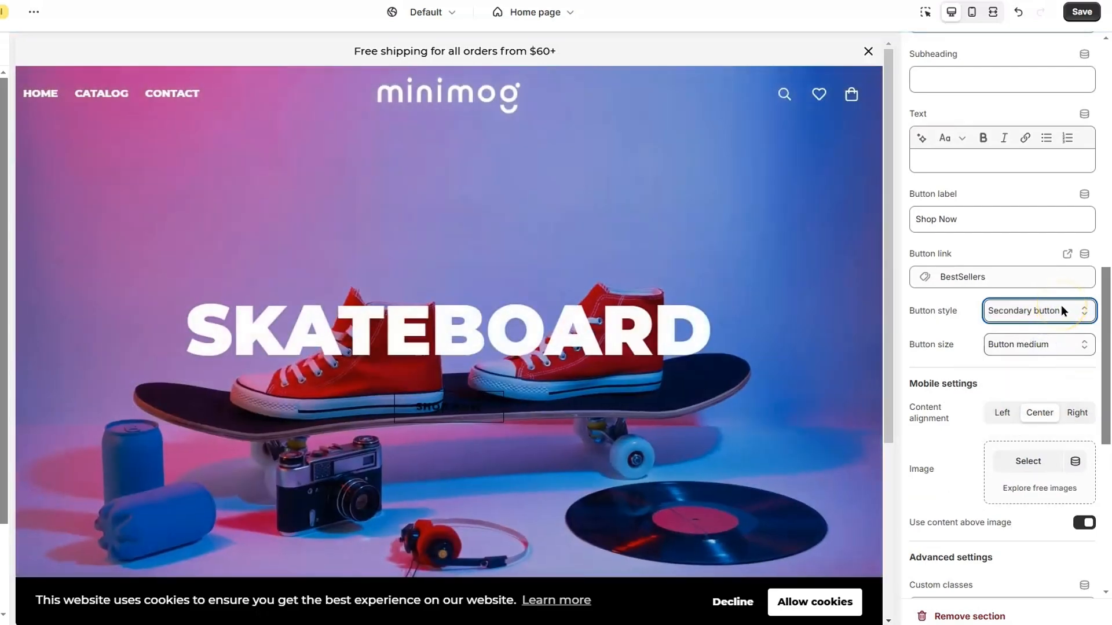
# Try left and right alignment for the hero content
pyautogui.scroll(6, 1025, 277)
pyautogui.scroll(3, 1025, 277)
pyautogui.click(1001, 317)
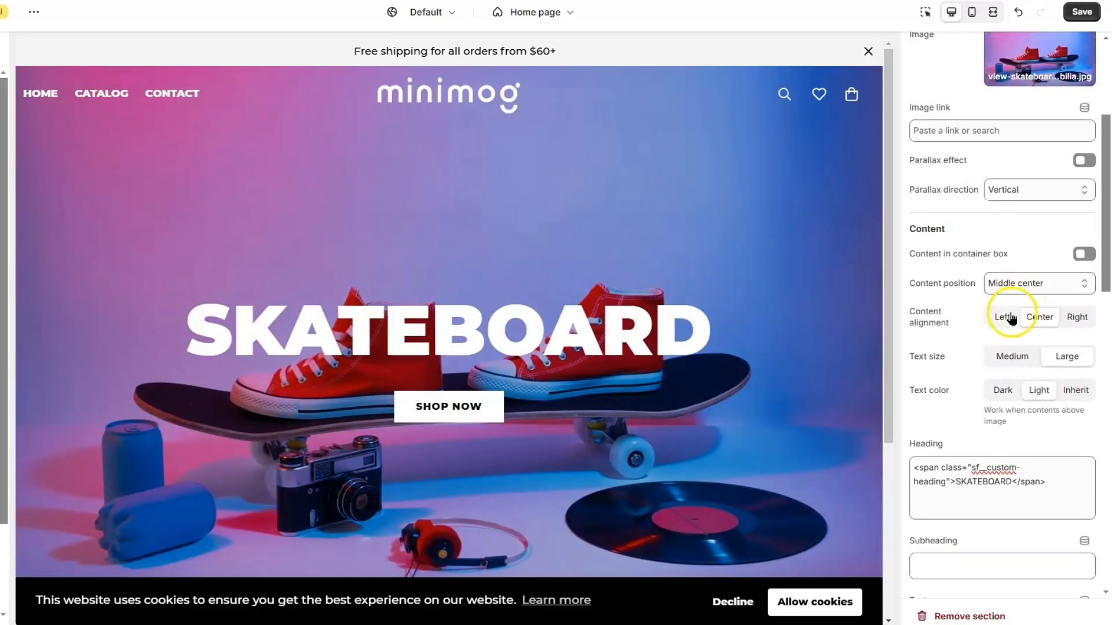
pyautogui.click(1073, 318)
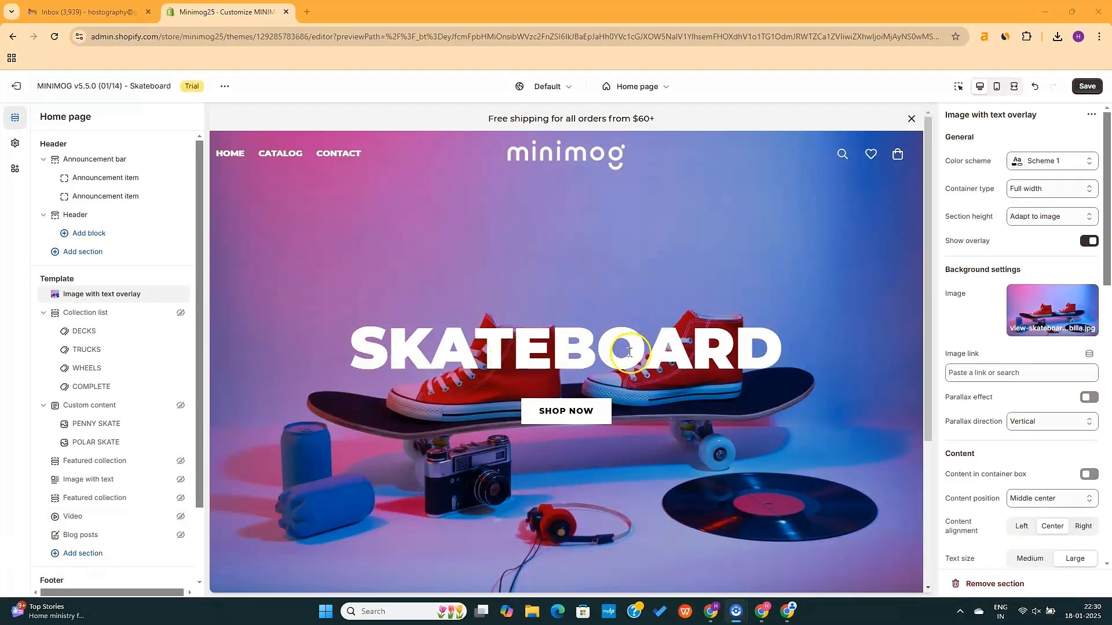
pyautogui.scroll(-1, 670, 364)
pyautogui.scroll(-3, 671, 364)
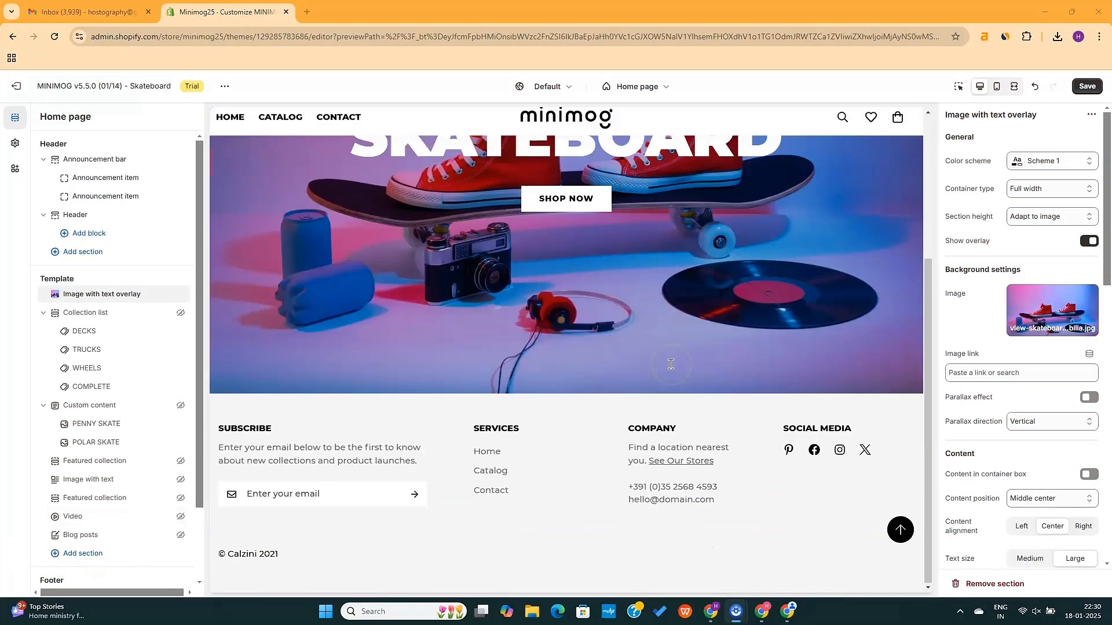
pyautogui.scroll(5, 670, 364)
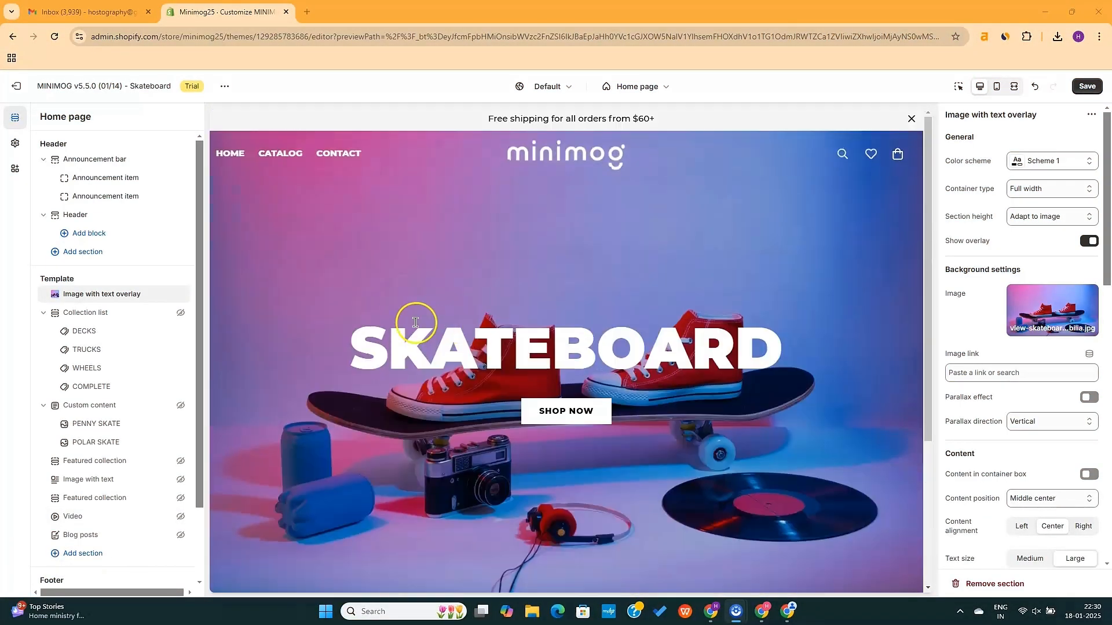
# Unhide the Collection list and Custom content sections
pyautogui.click(181, 313)
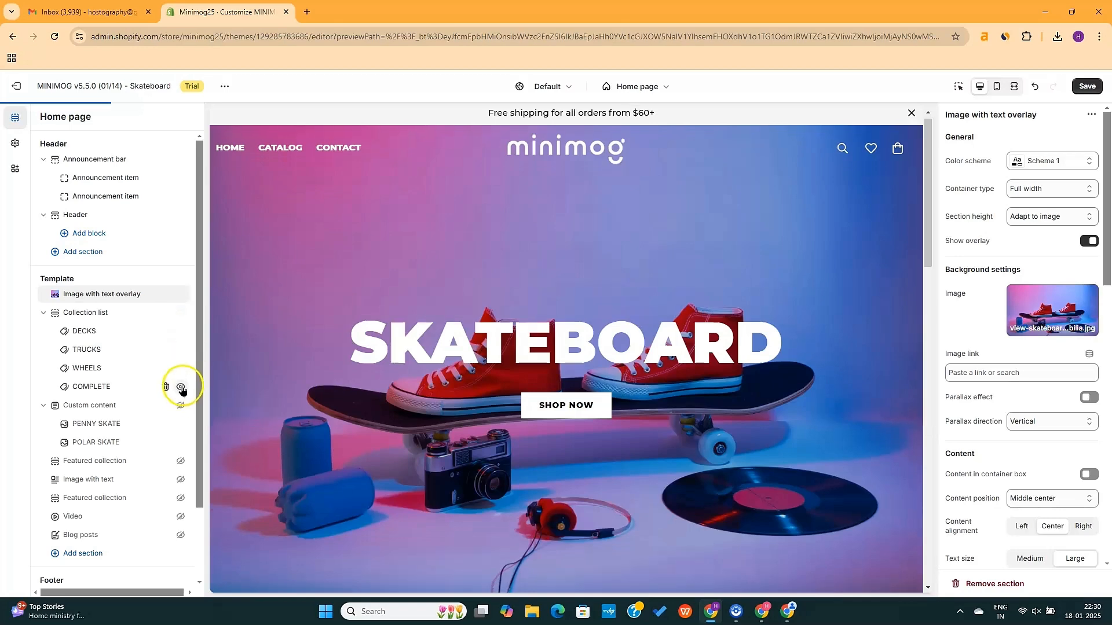
pyautogui.click(181, 406)
pyautogui.click(180, 456)
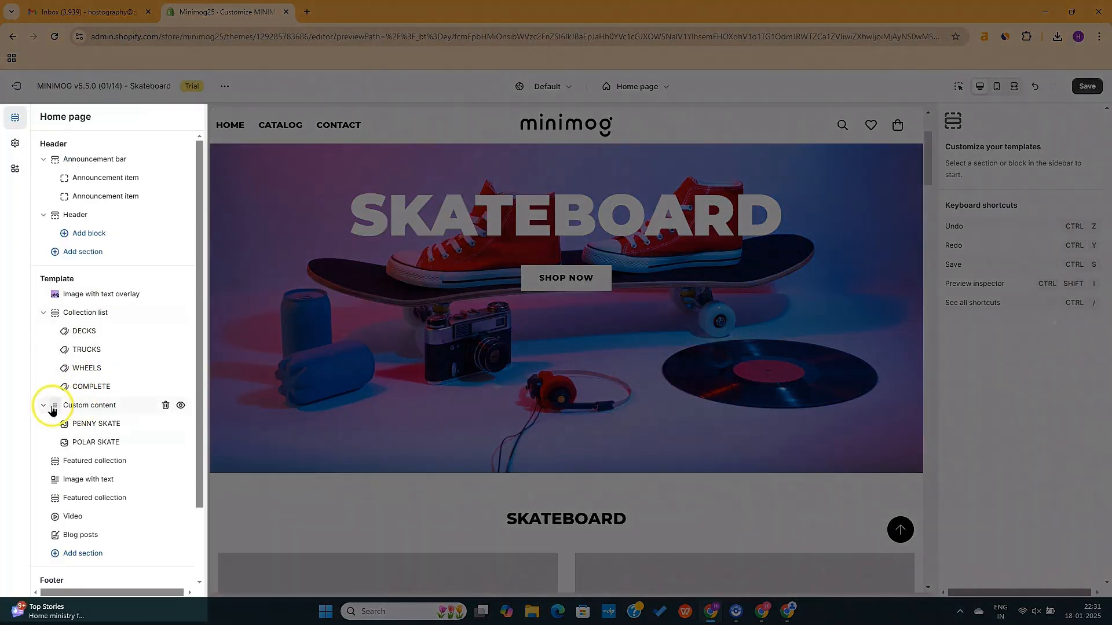
# Move Custom content directly under the hero, with Featured collection below it
pyautogui.moveTo(42, 404); pyautogui.dragTo(54, 318)
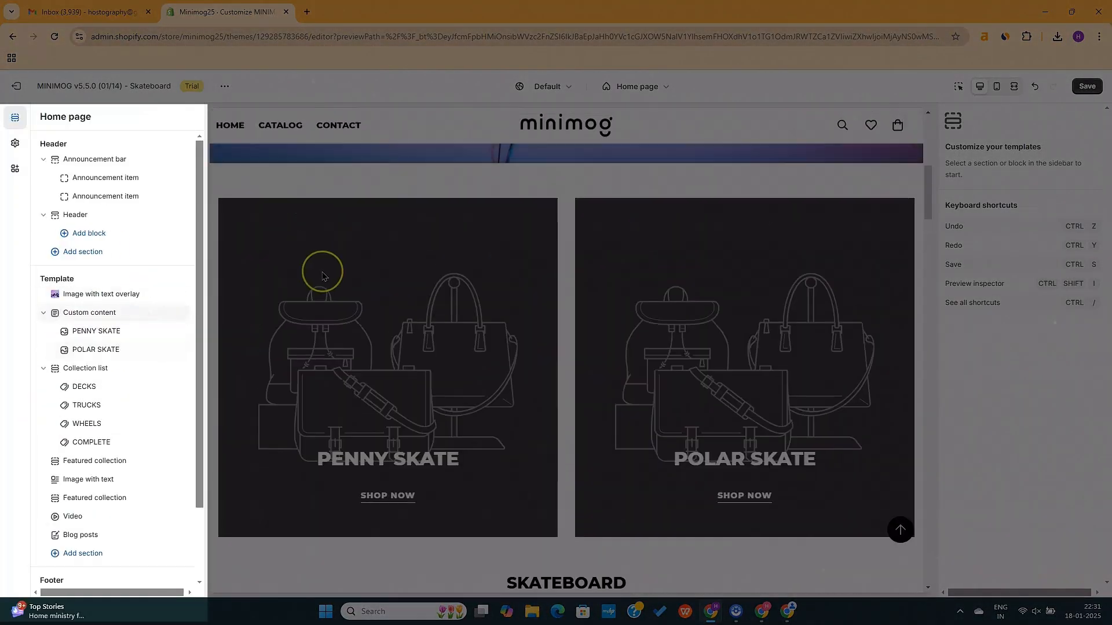
pyautogui.moveTo(54, 459); pyautogui.dragTo(70, 351)
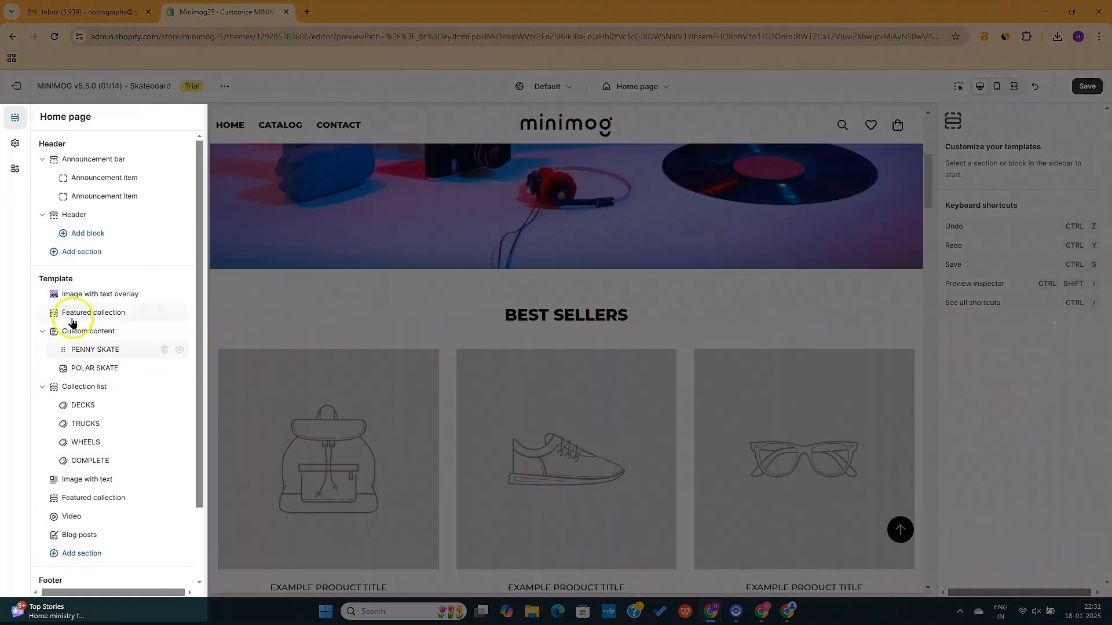
pyautogui.moveTo(71, 313); pyautogui.dragTo(73, 363)
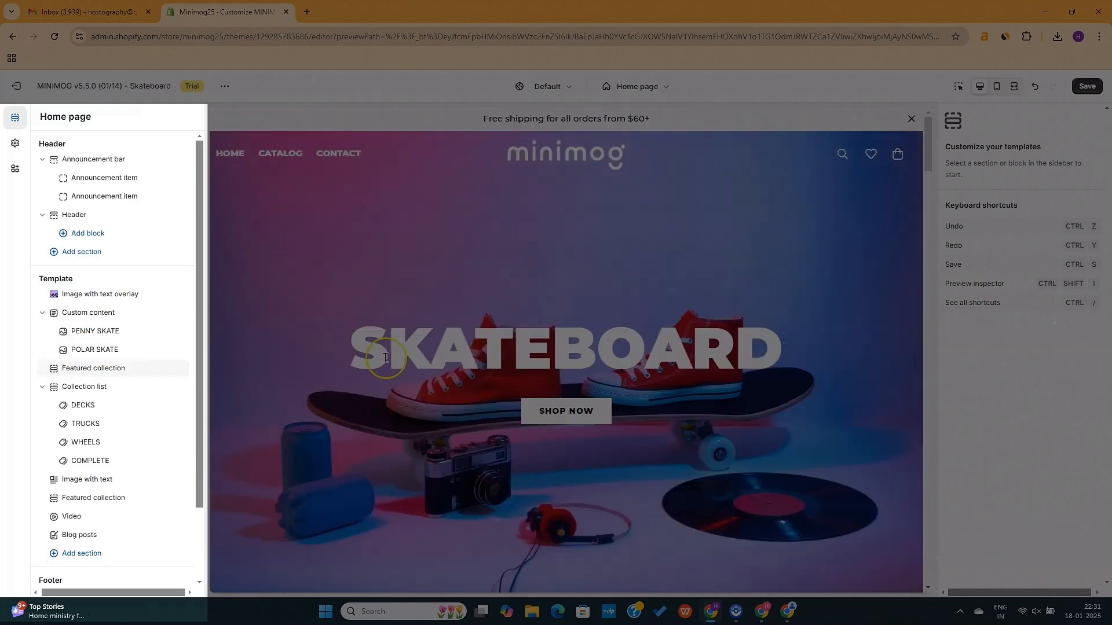
# Delete the Collection list section
pyautogui.scroll(-2, 125, 300)
pyautogui.click(116, 299)
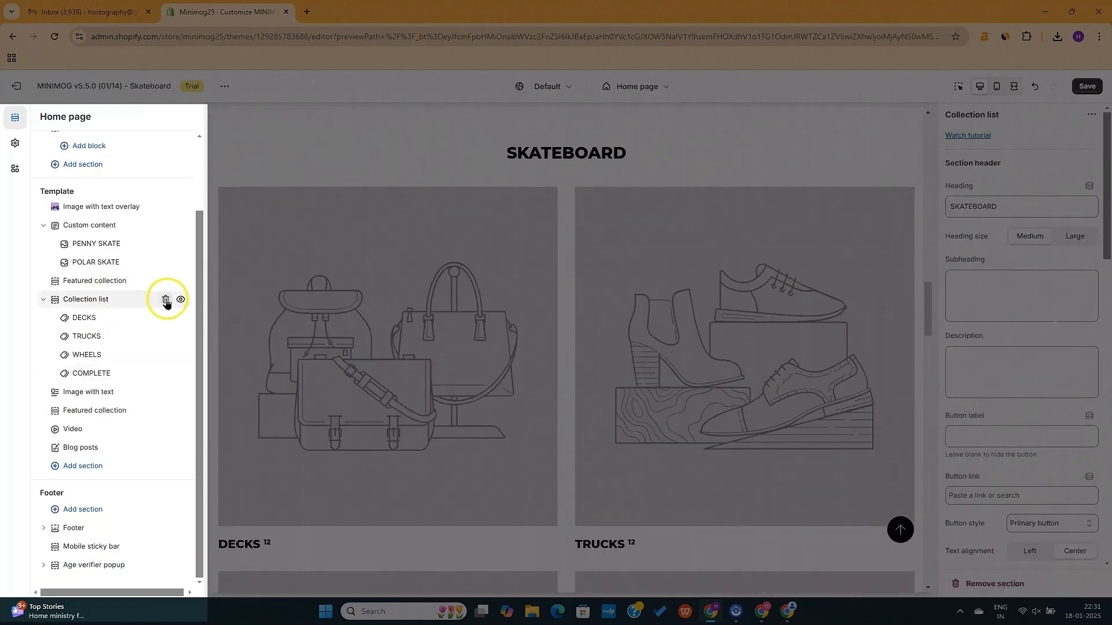
pyautogui.click(166, 299)
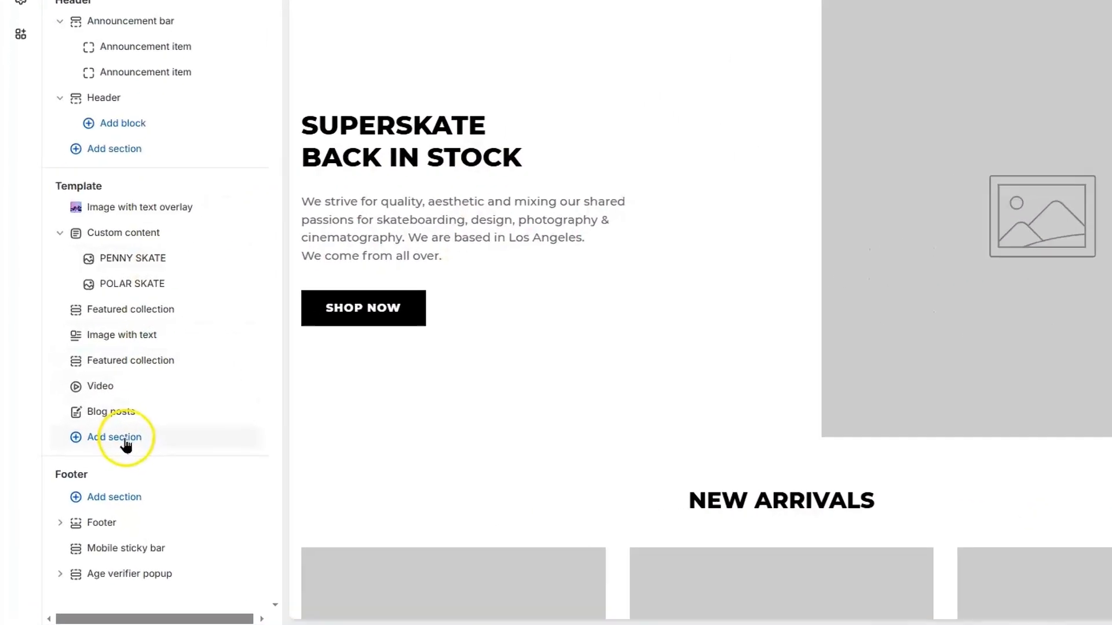
# Browse the list of sections available to add to the home page
pyautogui.click(91, 461)
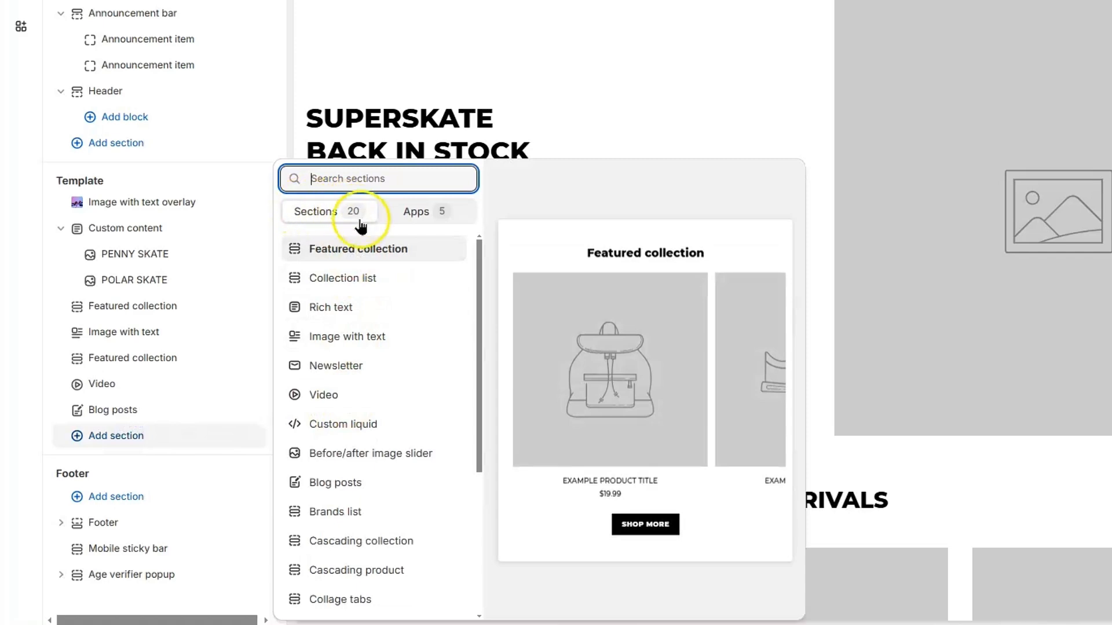
pyautogui.scroll(-1, 454, 377)
pyautogui.scroll(-5, 489, 457)
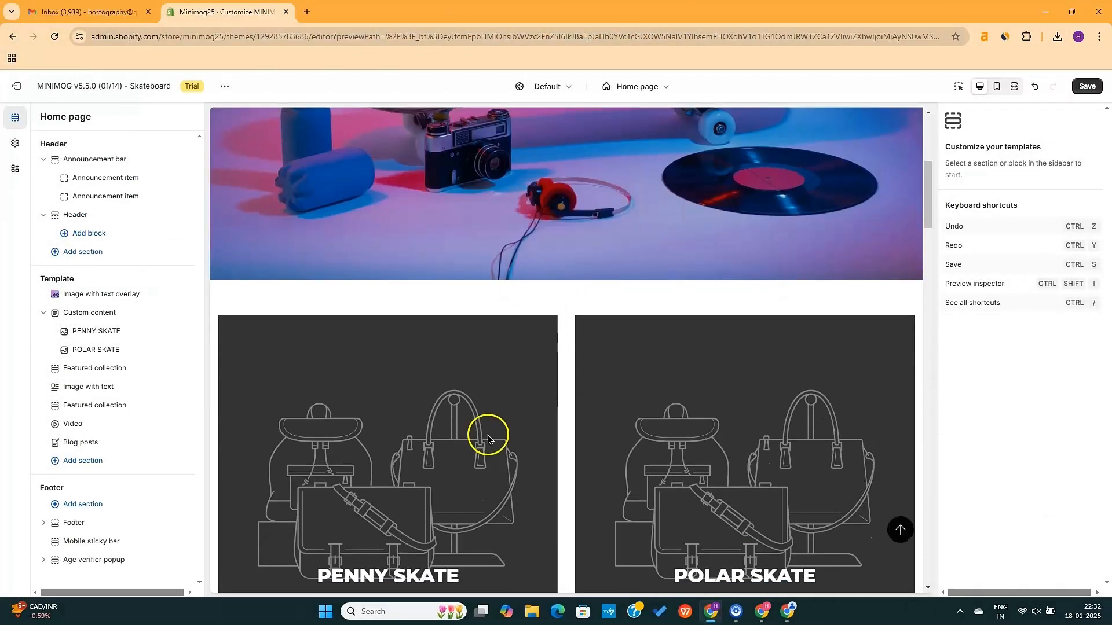
pyautogui.scroll(-2, 631, 491)
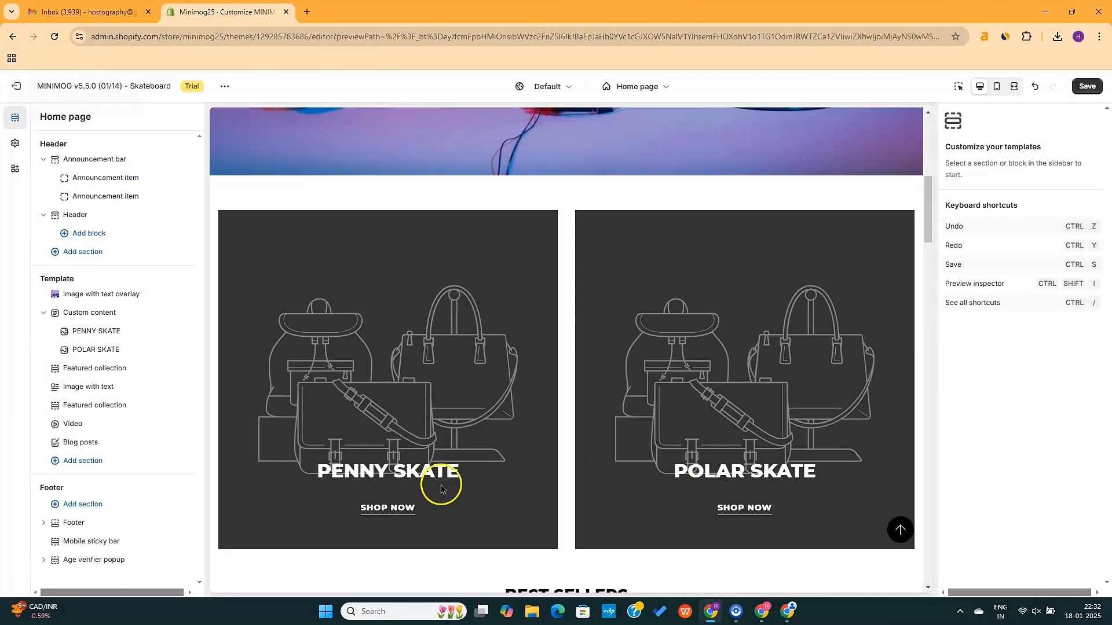
pyautogui.scroll(-1, 442, 490)
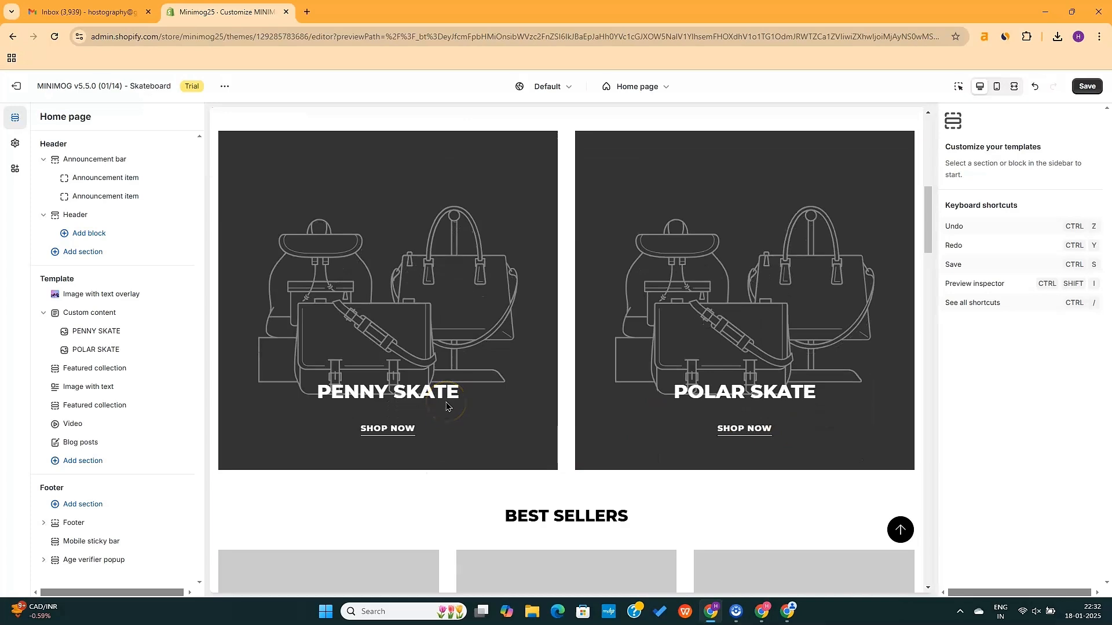
pyautogui.scroll(1, 351, 359)
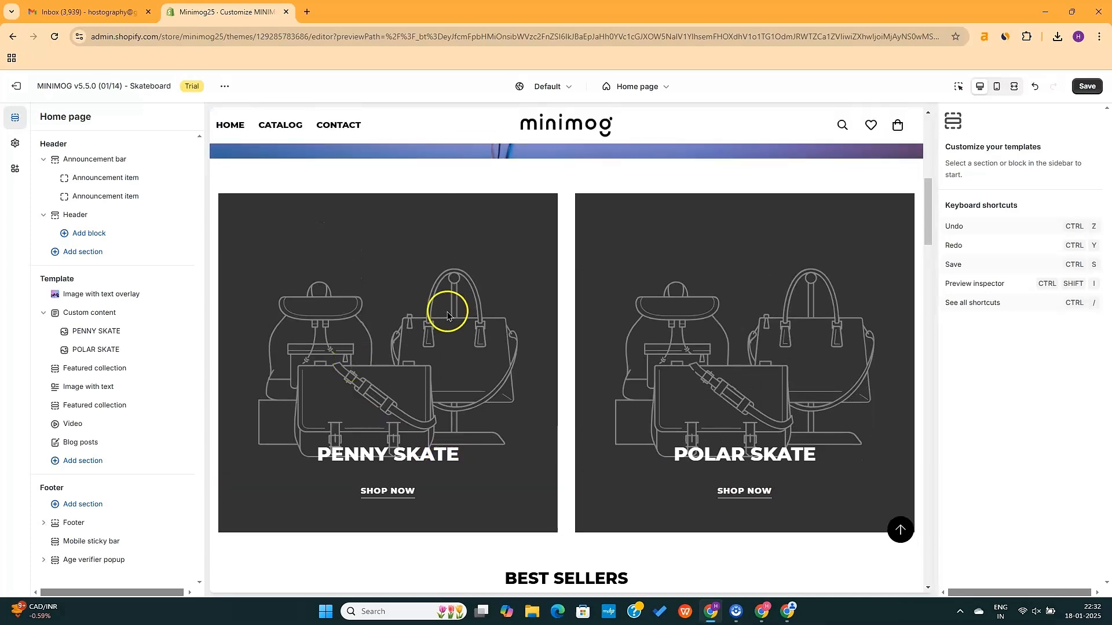
# Enter 'Our Collections' as the Custom content section's heading
pyautogui.click(111, 314)
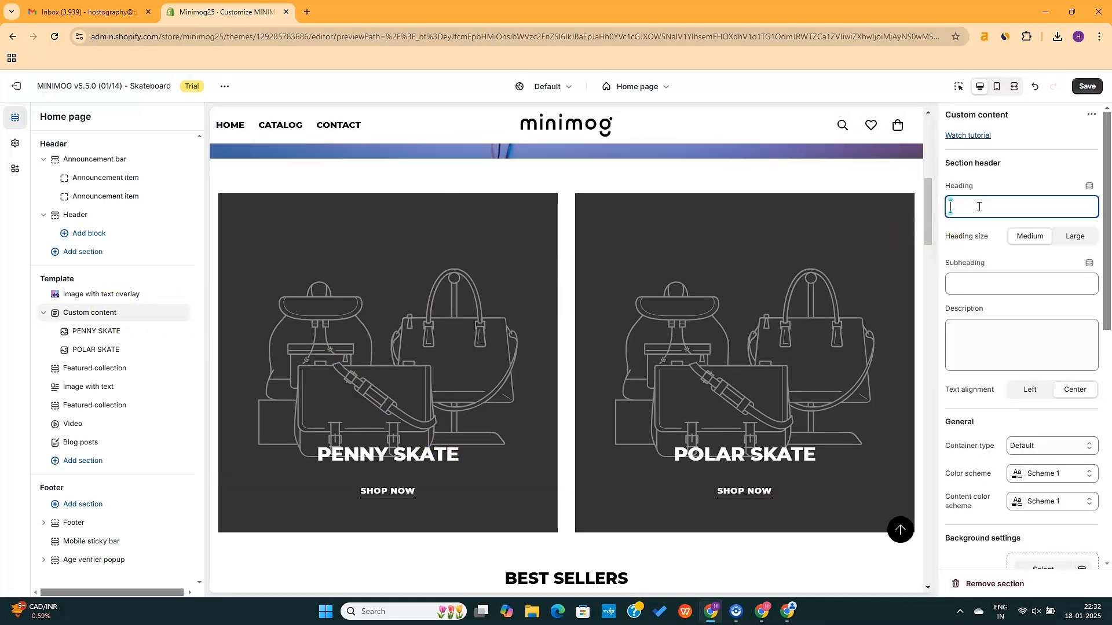
pyautogui.write('Our C')
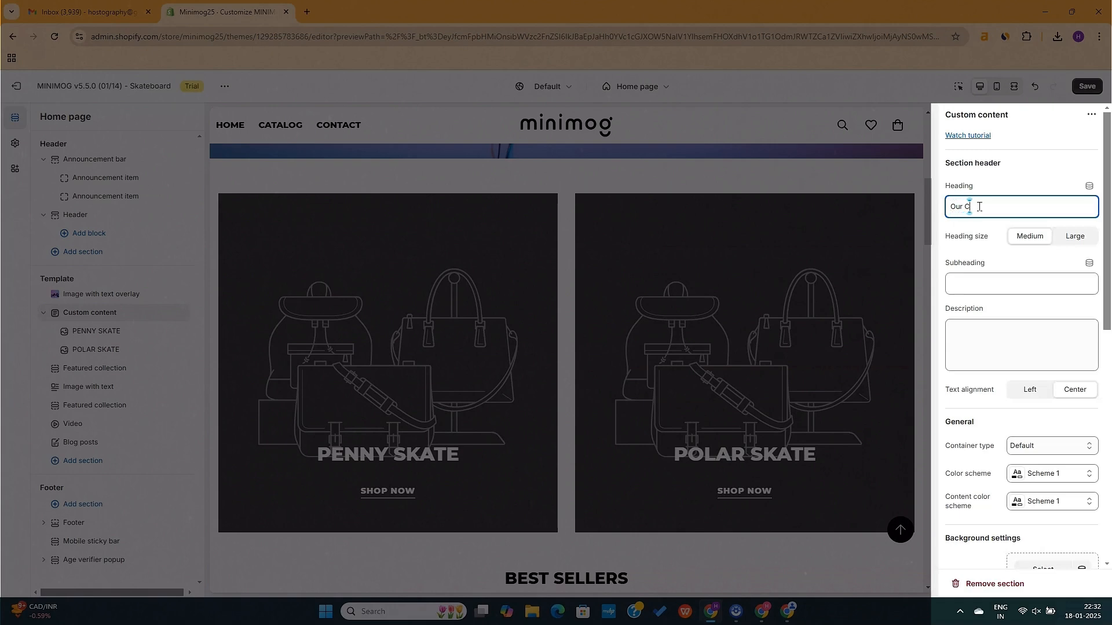
pyautogui.write('ollections')
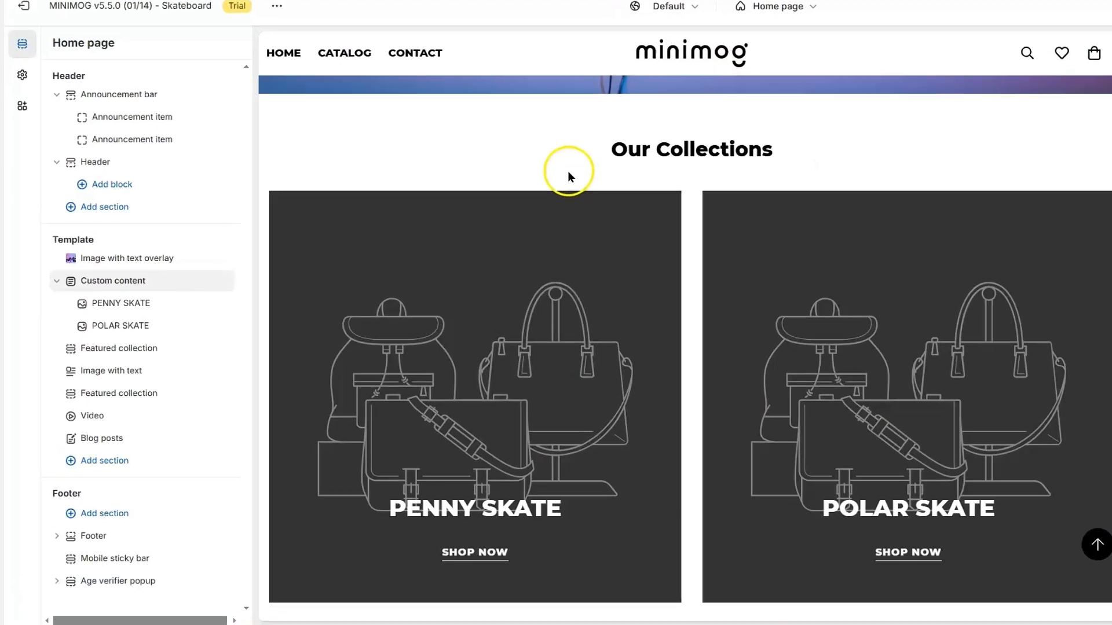
# Rename the PENNY SKATE card heading to NEW ARRIVALS
pyautogui.click(156, 297)
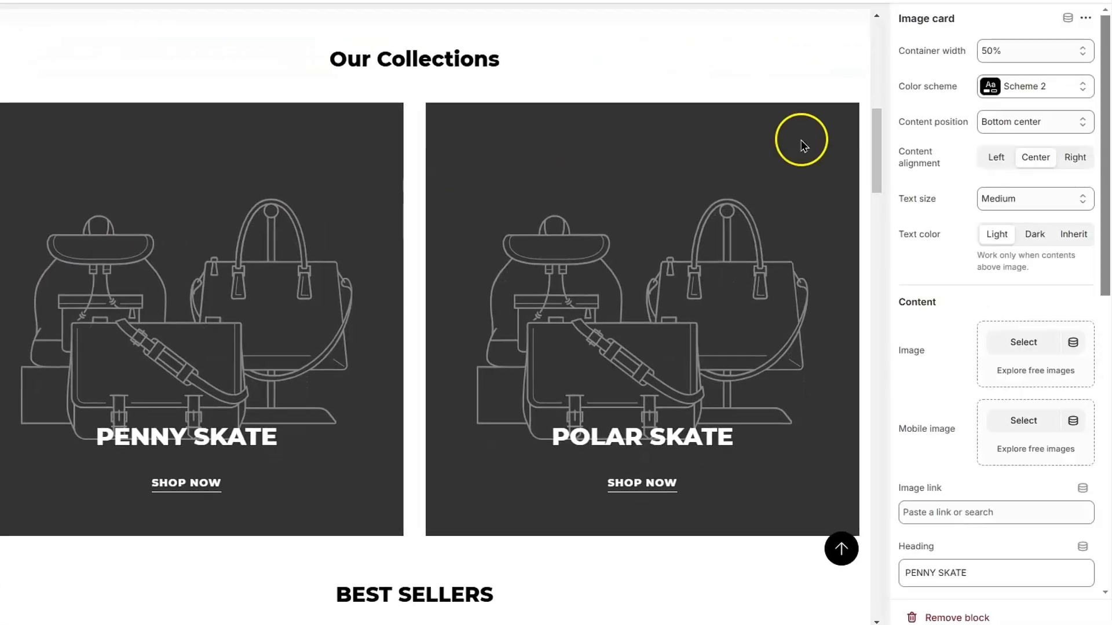
pyautogui.scroll(-8, 950, 325)
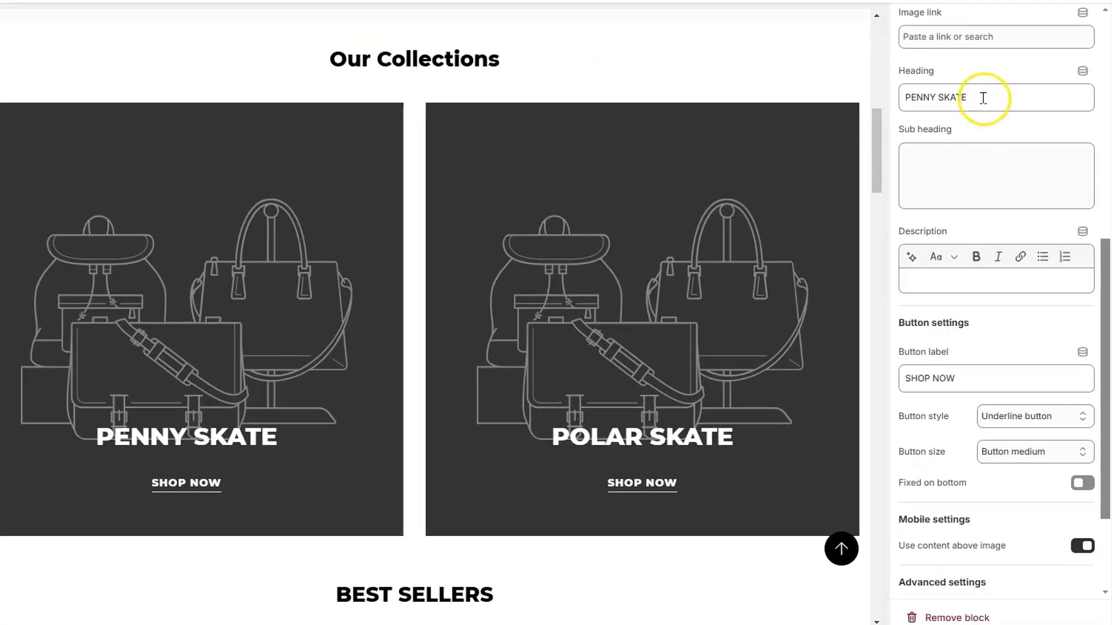
pyautogui.tripleClick(982, 98)
pyautogui.write('NEW ARRIVALS')
# Give the NEW ARRIVALS card the longboard photo as its image
pyautogui.scroll(4, 1044, 243)
pyautogui.click(1035, 106)
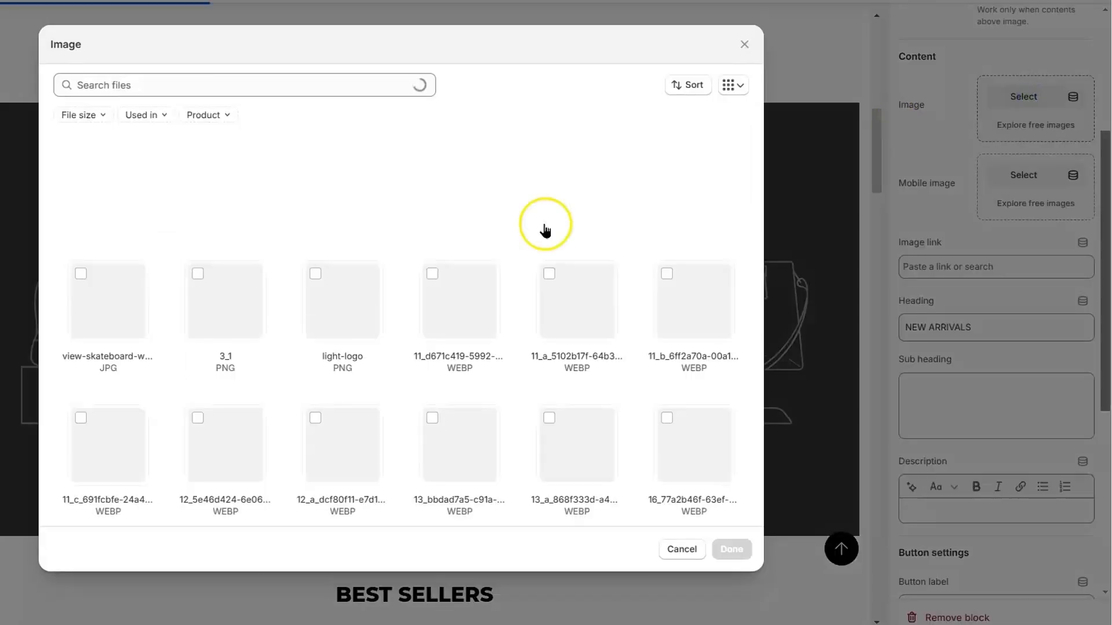
pyautogui.scroll(-4, 359, 330)
pyautogui.click(727, 547)
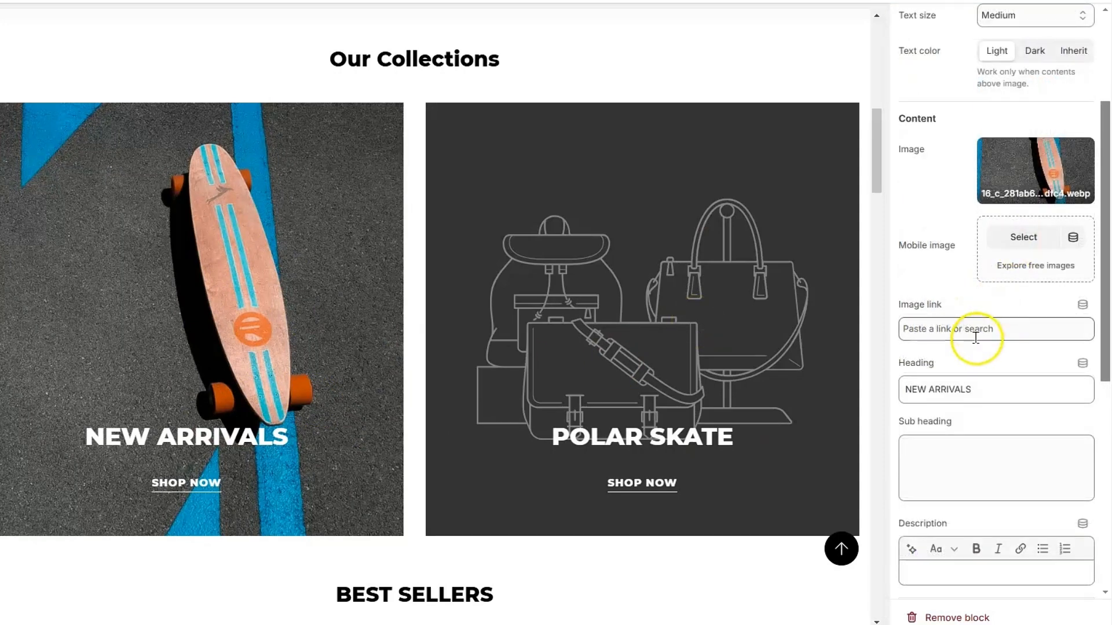
# Link the card to the New Arrivals collection
pyautogui.click(975, 338)
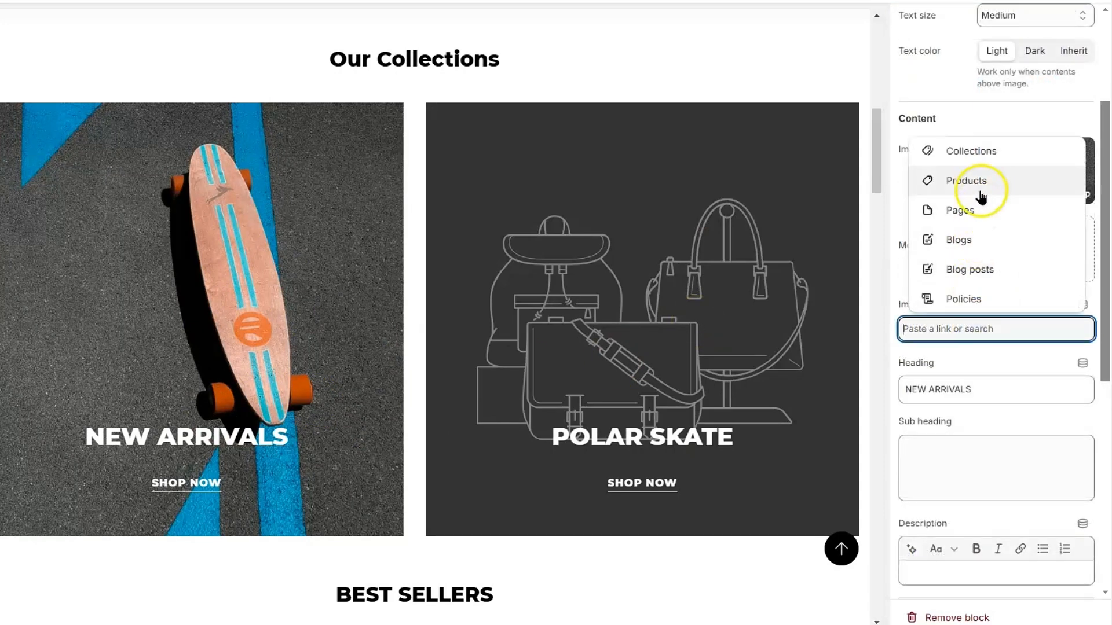
pyautogui.click(986, 157)
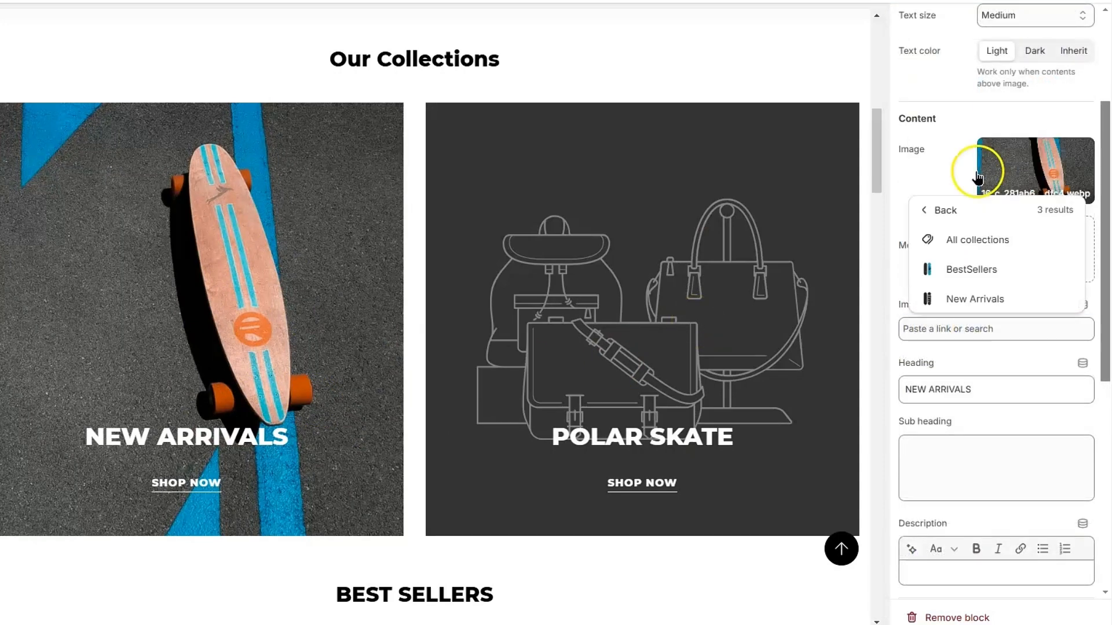
pyautogui.click(975, 300)
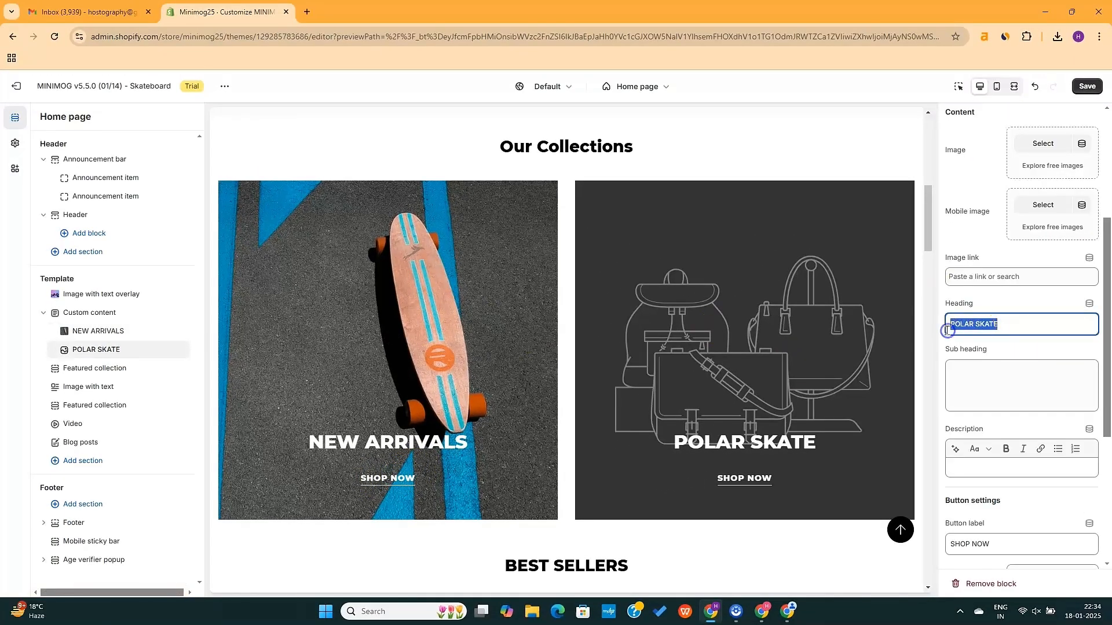
# Change the second card's heading to BESTSELLERS
pyautogui.write('BESTSELLERS')
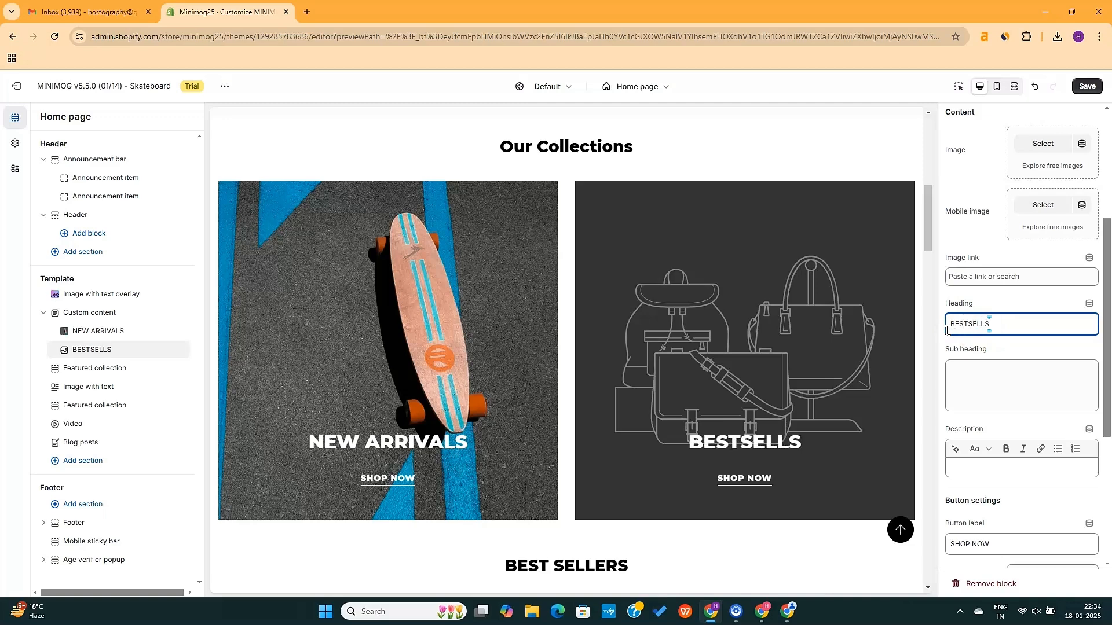
pyautogui.press('BackSpace')
pyautogui.write('ERS')
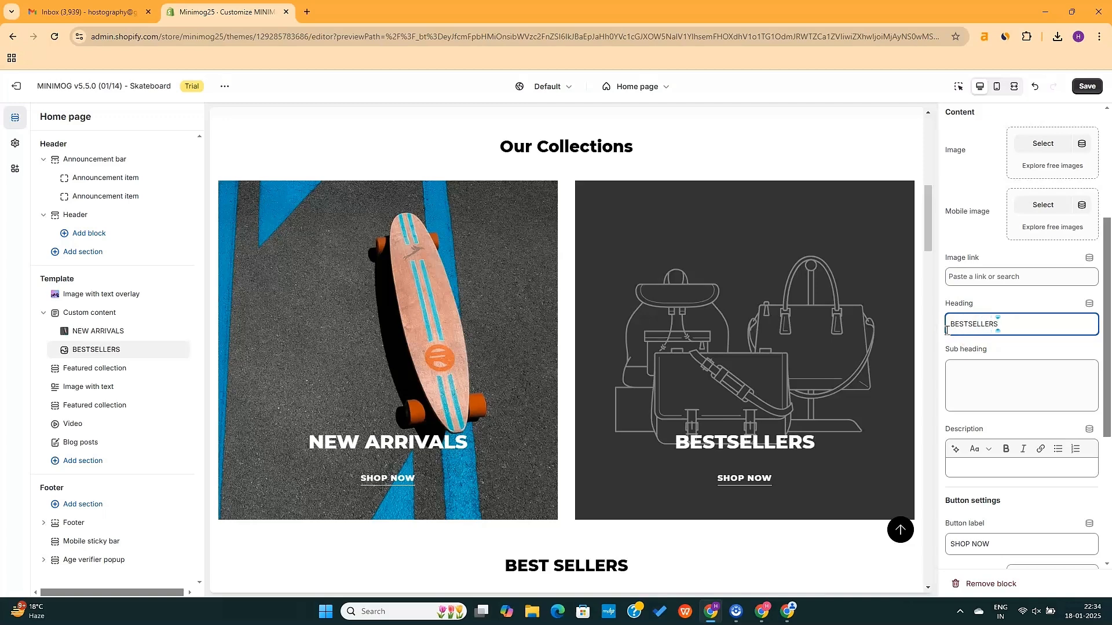
# Choose the image of two skateboard decks for the BESTSELLERS card
pyautogui.scroll(1, 1037, 313)
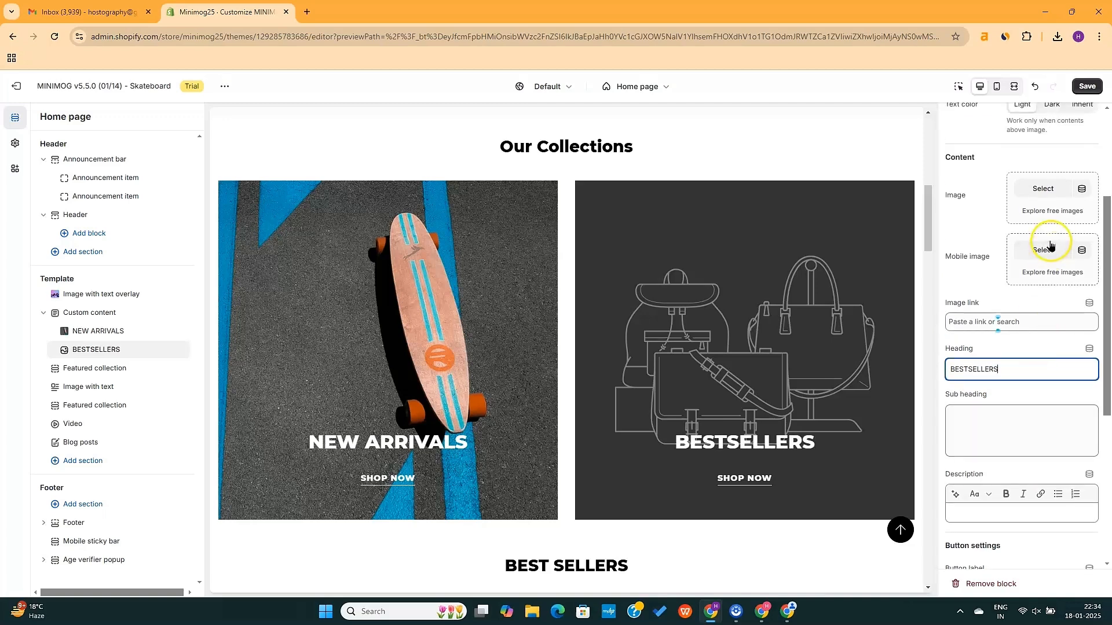
pyautogui.click(1048, 196)
pyautogui.scroll(2, 573, 411)
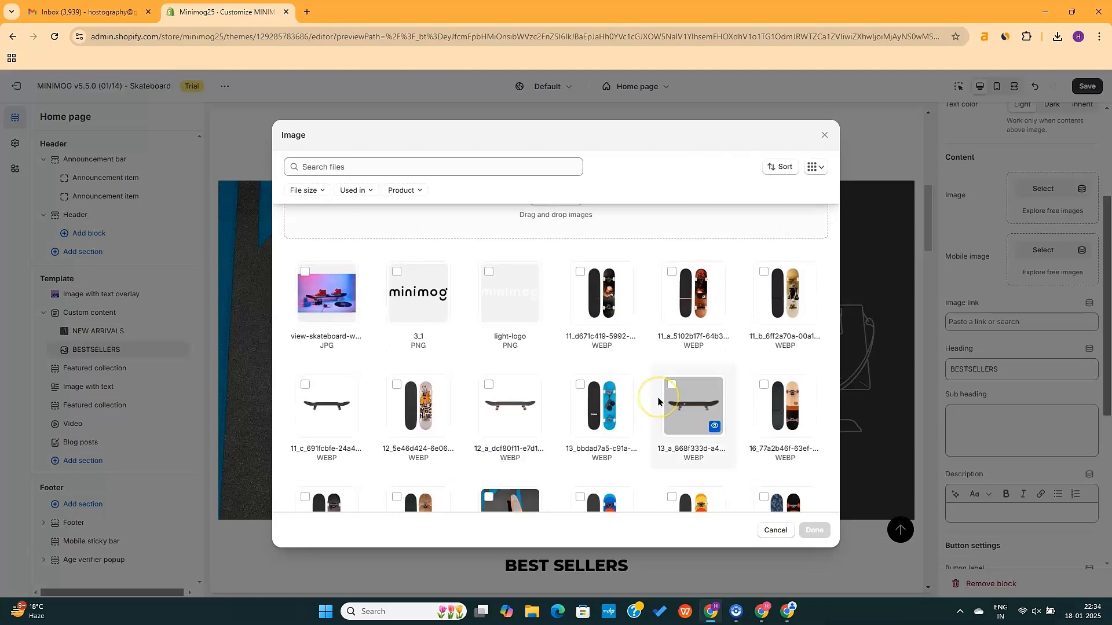
pyautogui.click(419, 406)
pyautogui.click(814, 531)
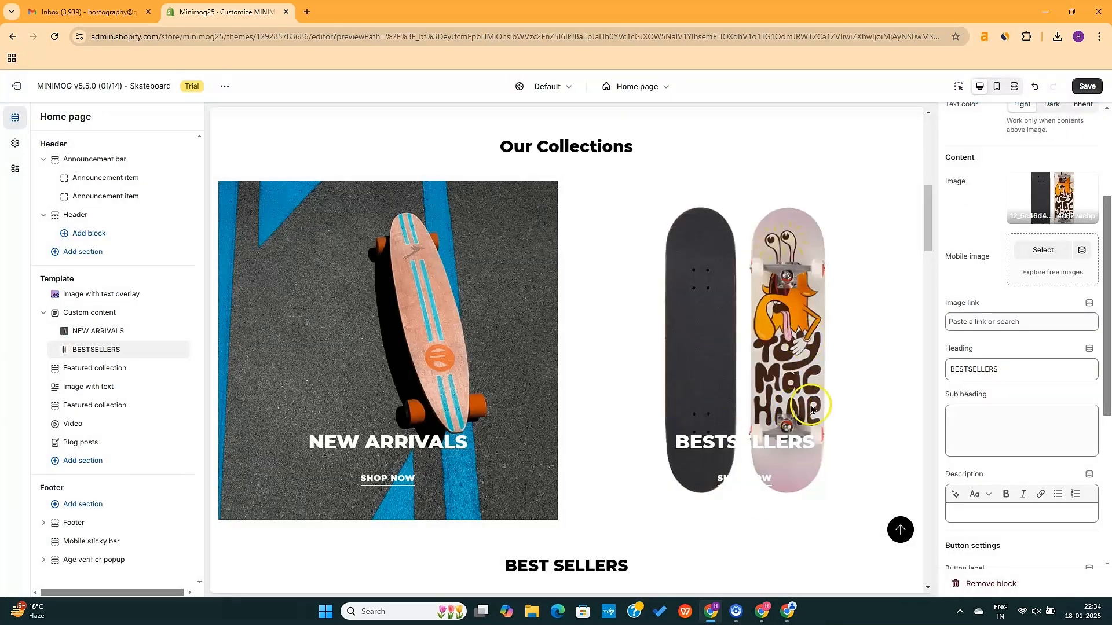
pyautogui.scroll(-1, 811, 409)
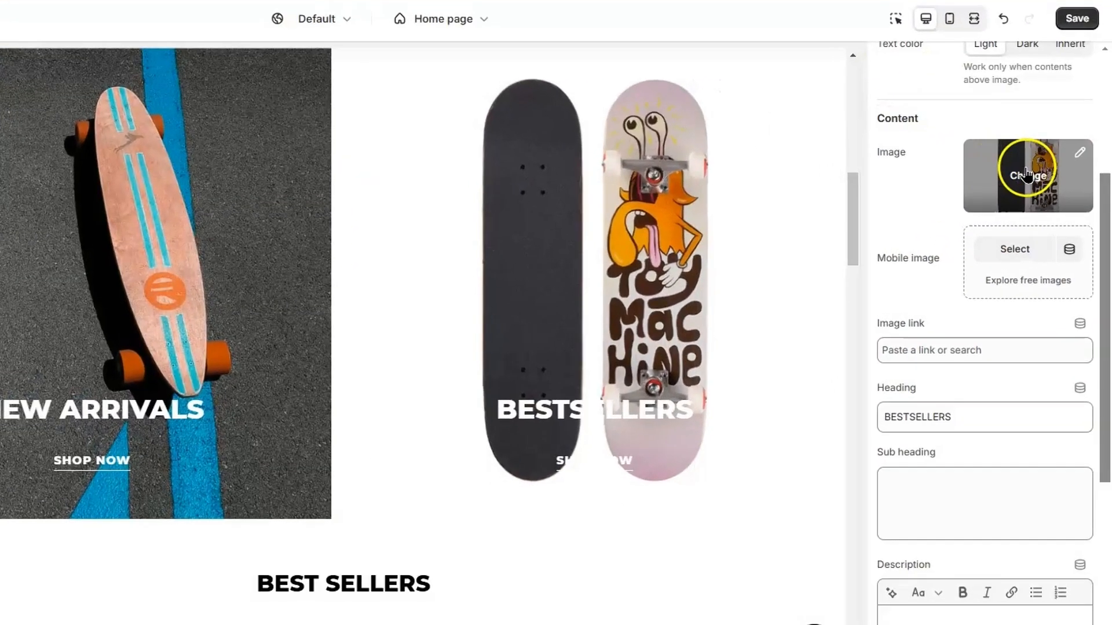
pyautogui.click(1054, 196)
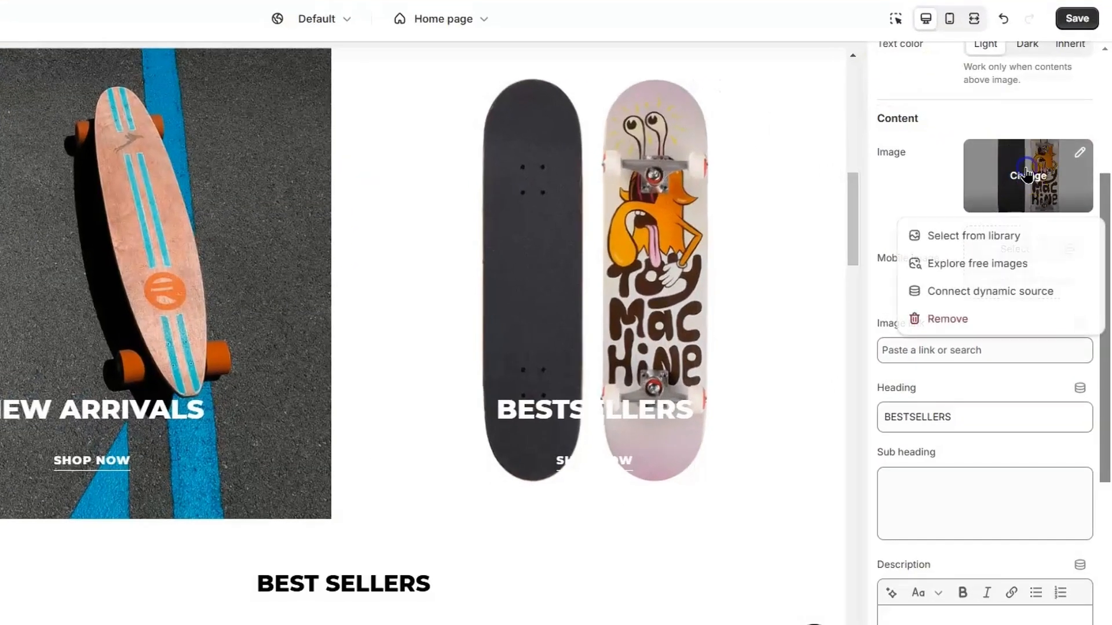
# Replace the card image with a free stock photo found by searching 'skateboard'
pyautogui.click(962, 270)
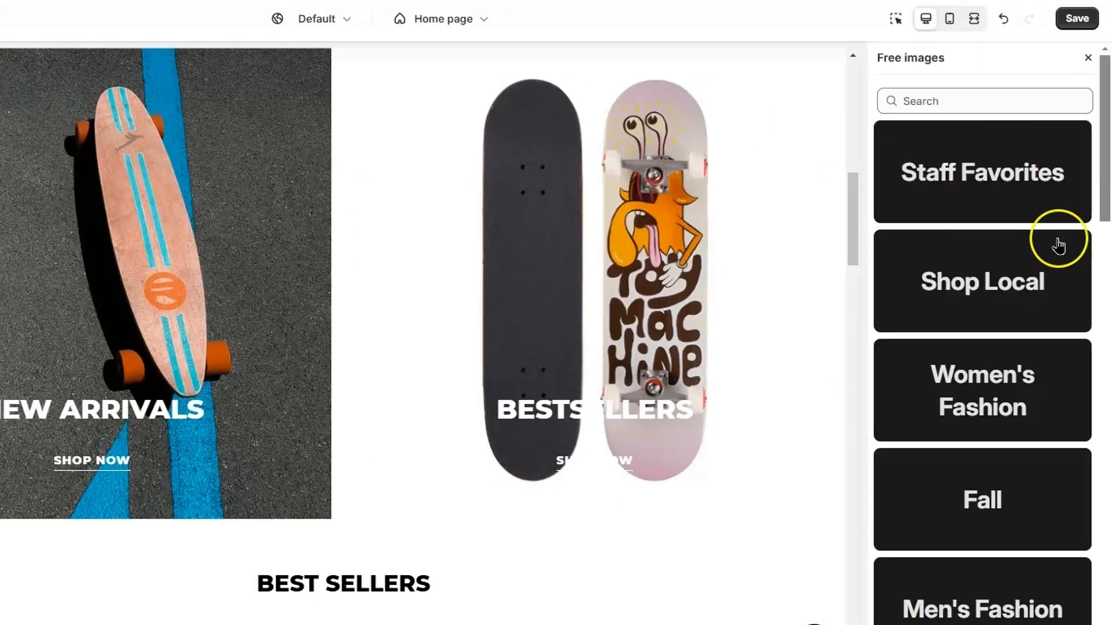
pyautogui.scroll(-20, 1013, 524)
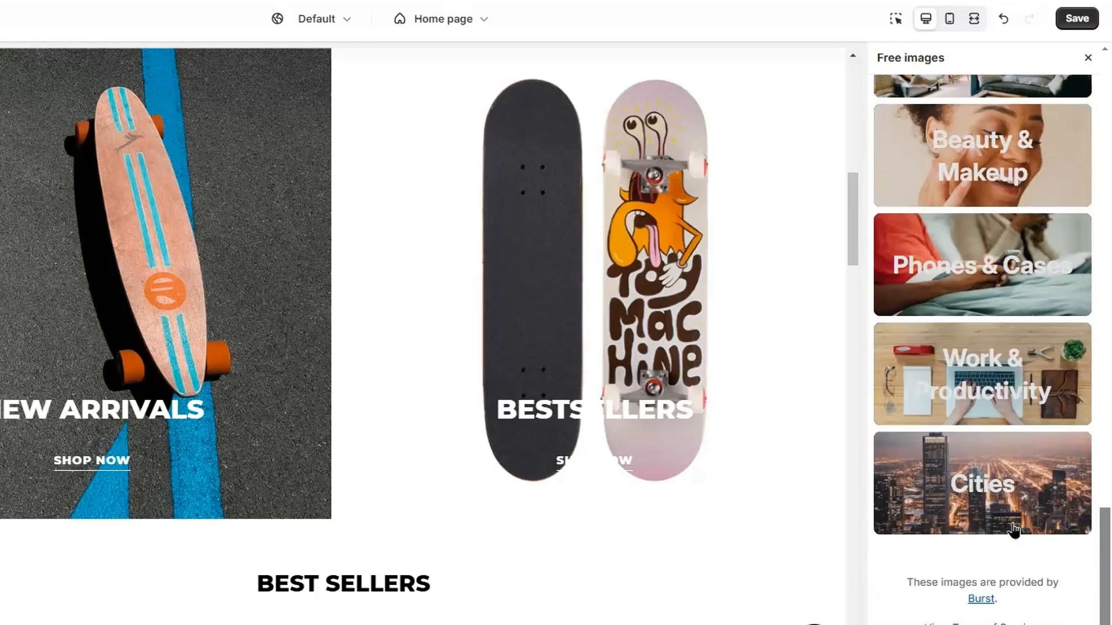
pyautogui.scroll(20, 1017, 245)
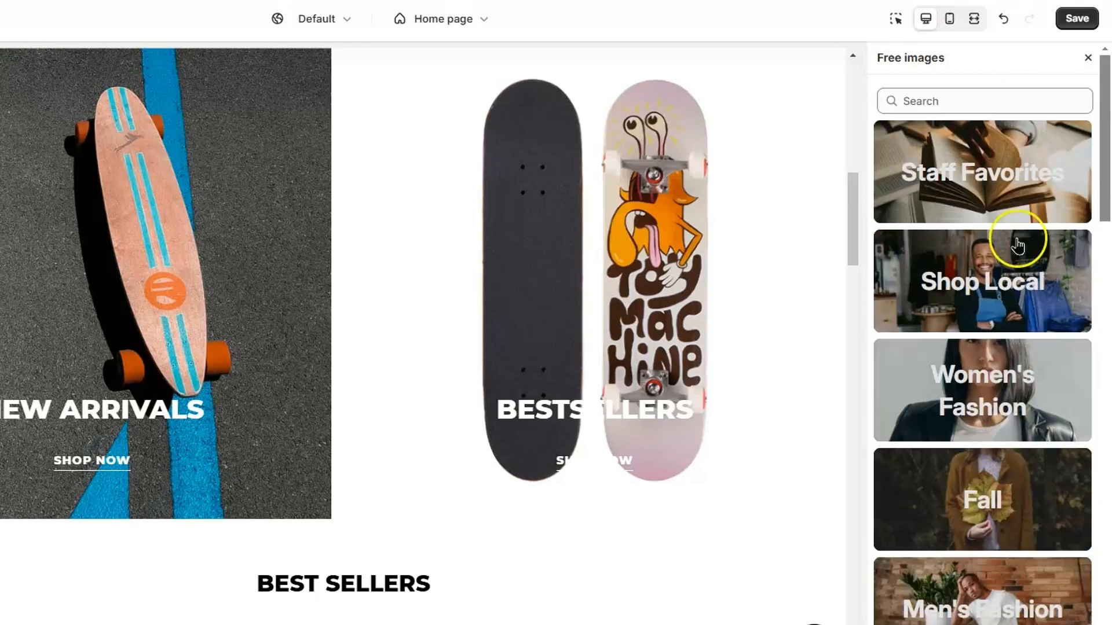
pyautogui.click(1001, 99)
pyautogui.write('skateboard')
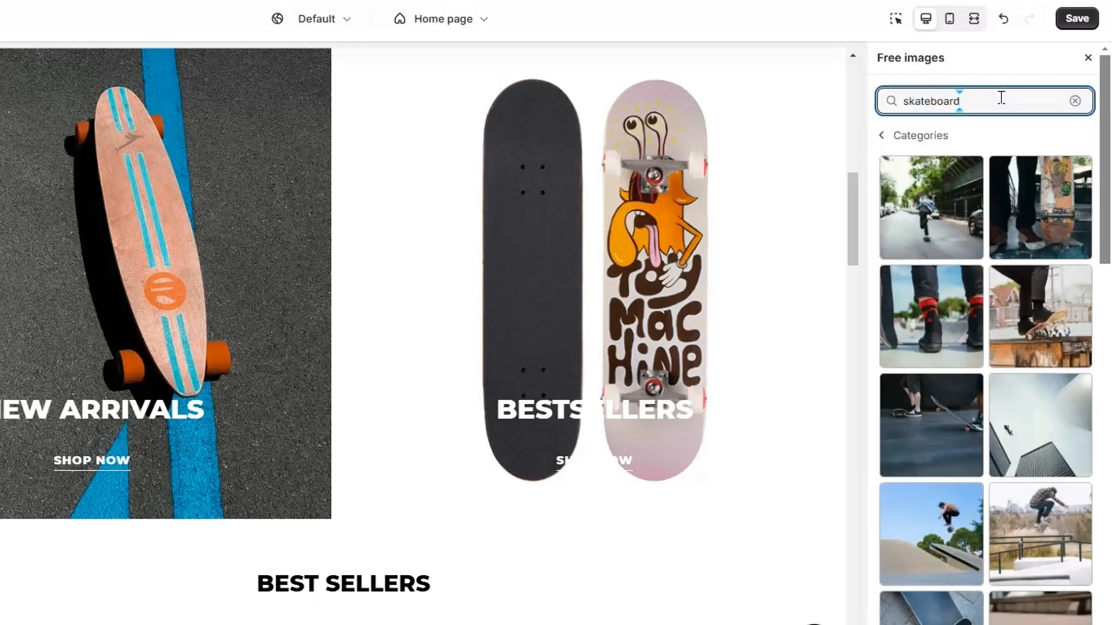
pyautogui.scroll(-4, 1036, 472)
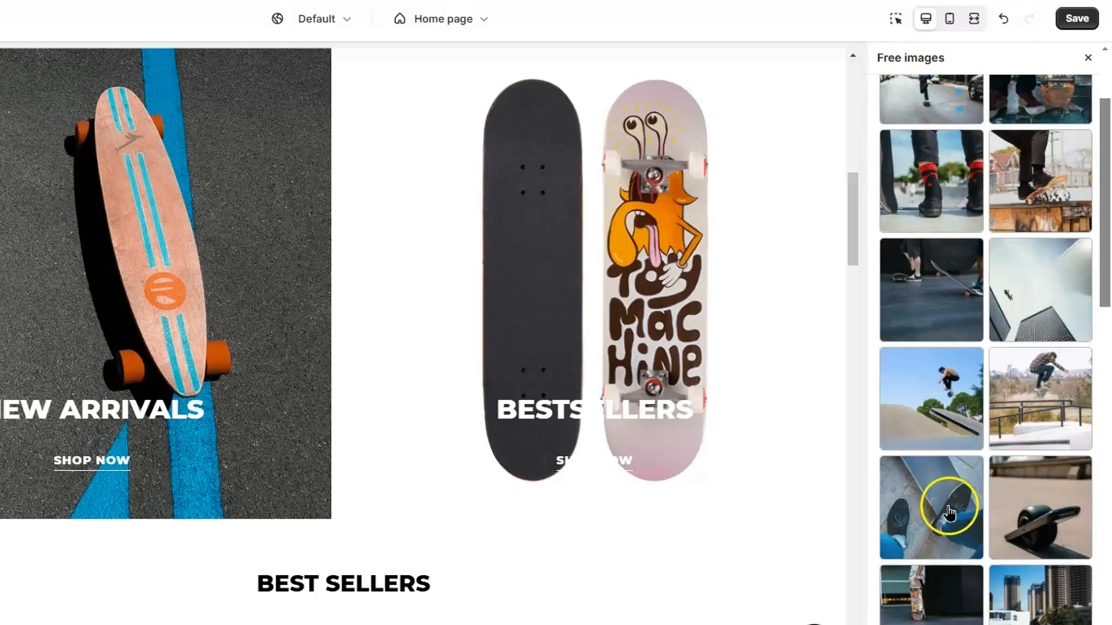
pyautogui.scroll(-8, 954, 443)
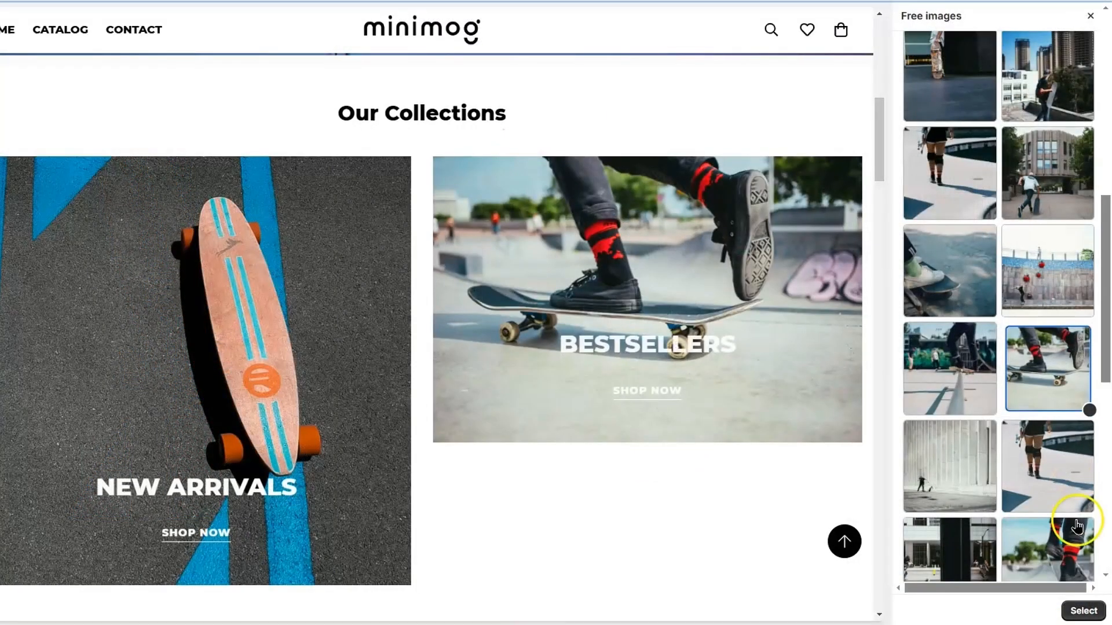
pyautogui.click(1077, 610)
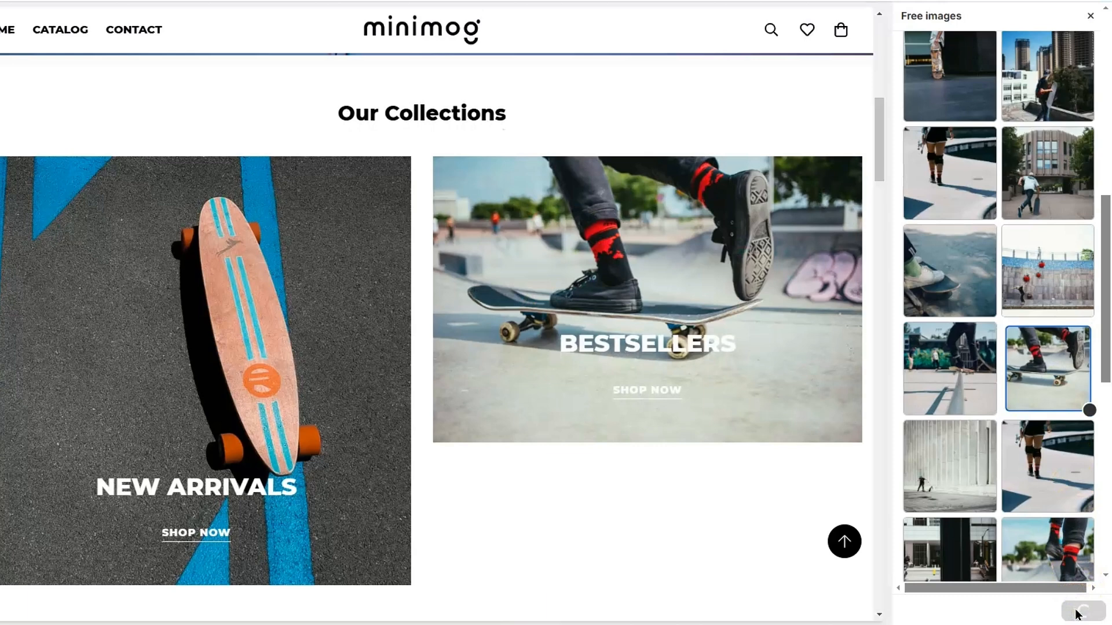
pyautogui.click(920, 396)
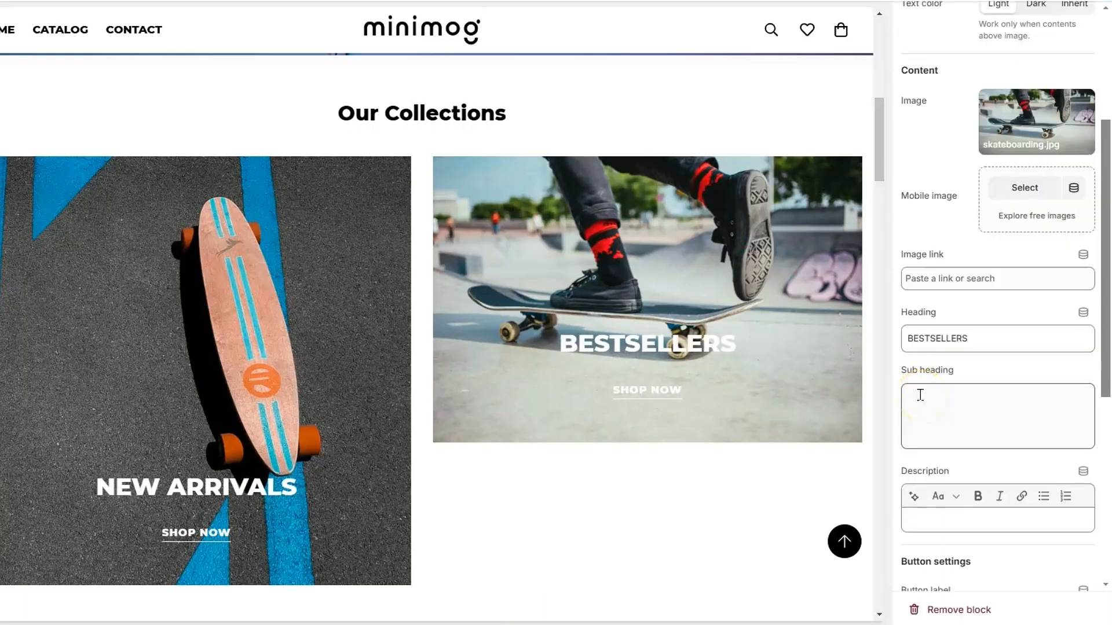
pyautogui.click(1012, 254)
# Link the BESTSELLERS card to the BestSellers collection
pyautogui.click(976, 279)
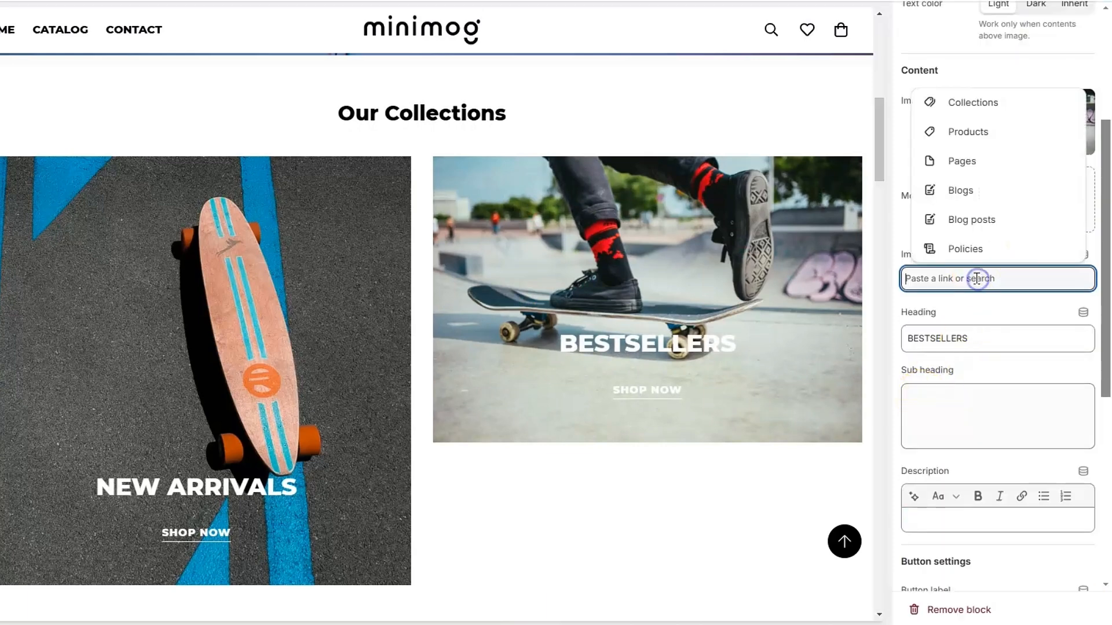
pyautogui.click(979, 116)
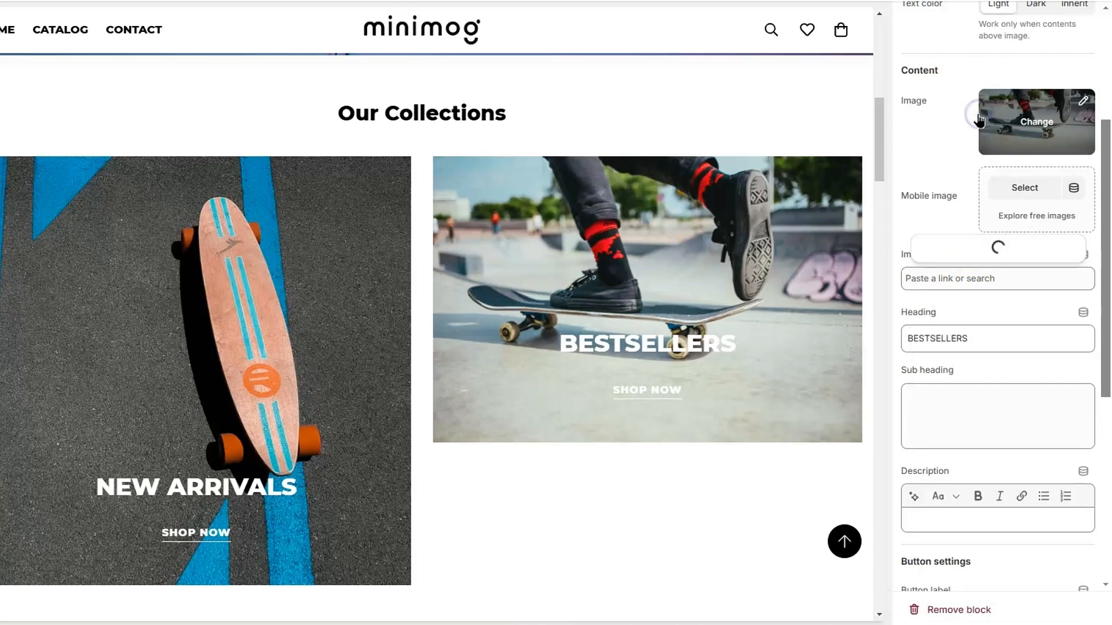
pyautogui.click(964, 219)
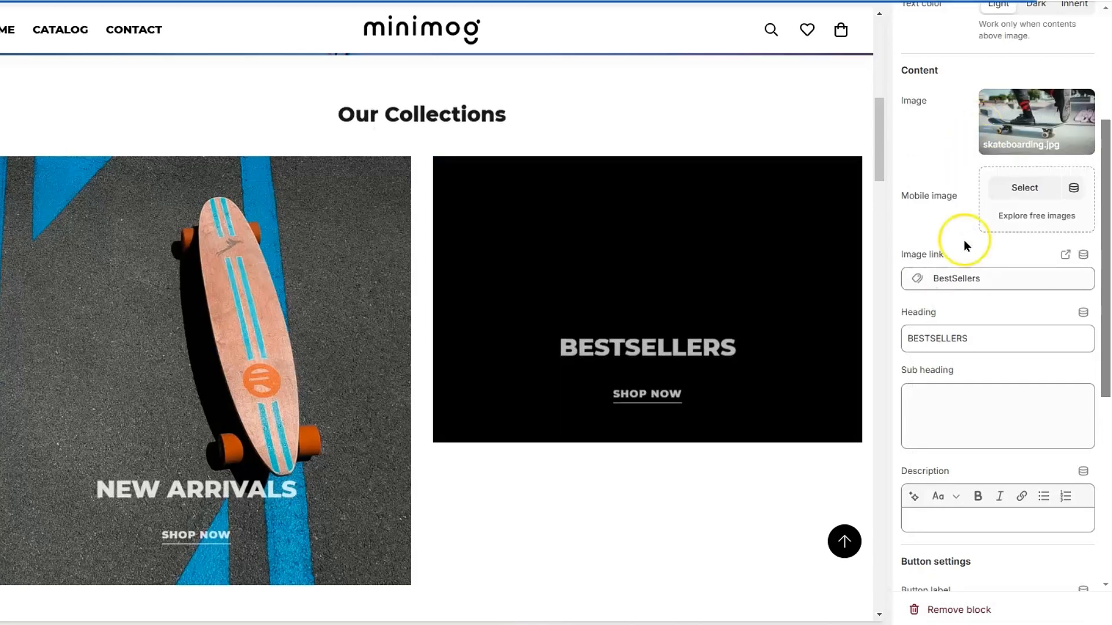
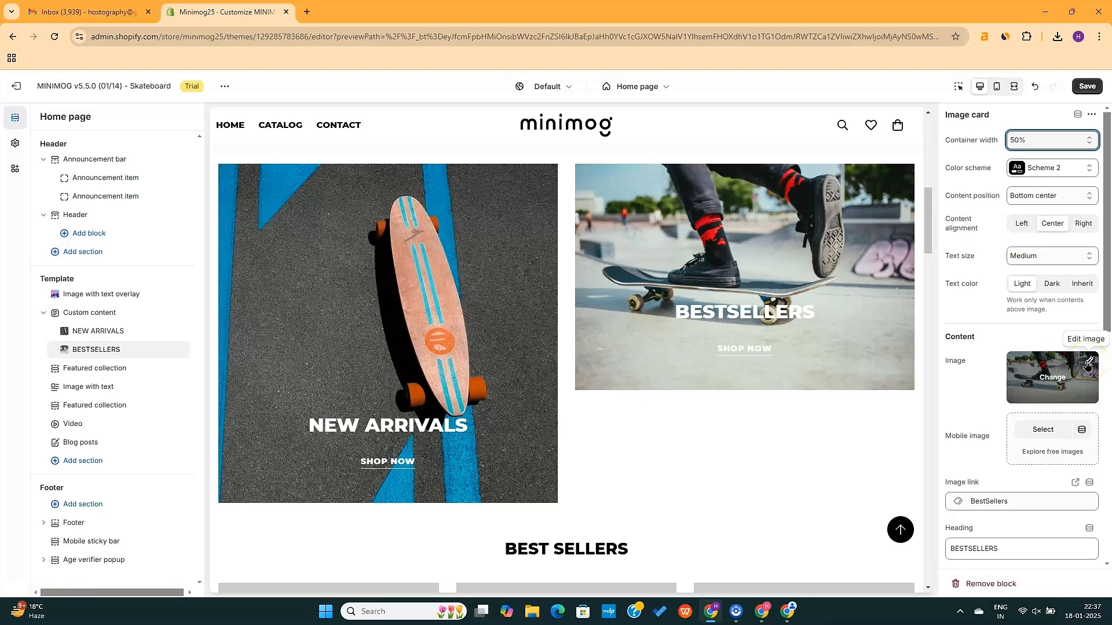
# Crop the BESTSELLERS skateboarding photo to a 2731 × 2731 square centred on the skateboarder
pyautogui.click(1087, 364)
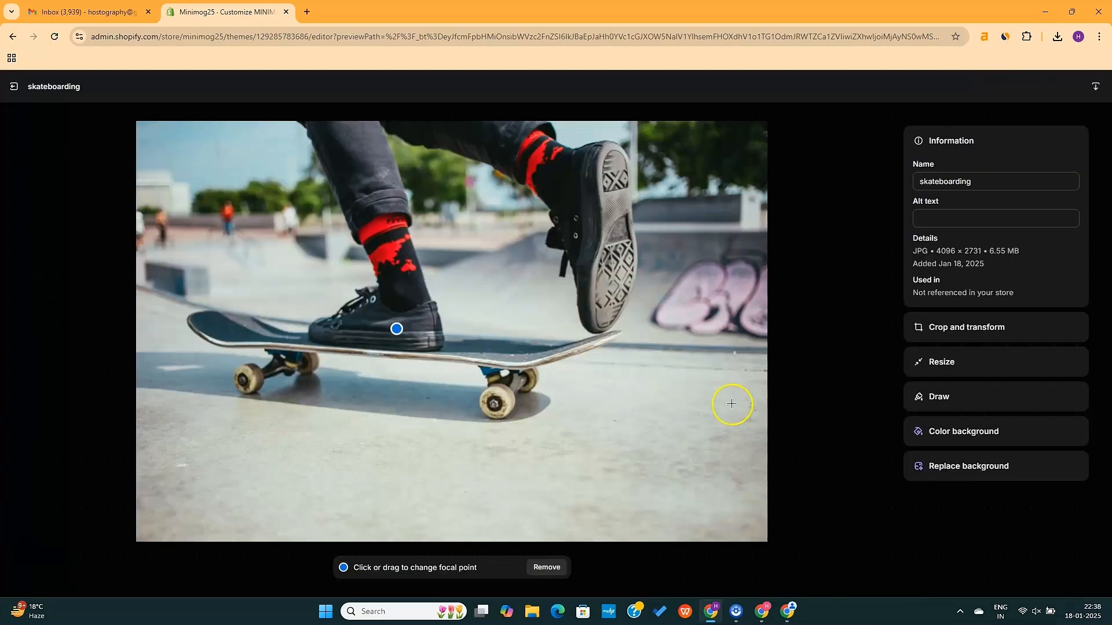
pyautogui.click(958, 328)
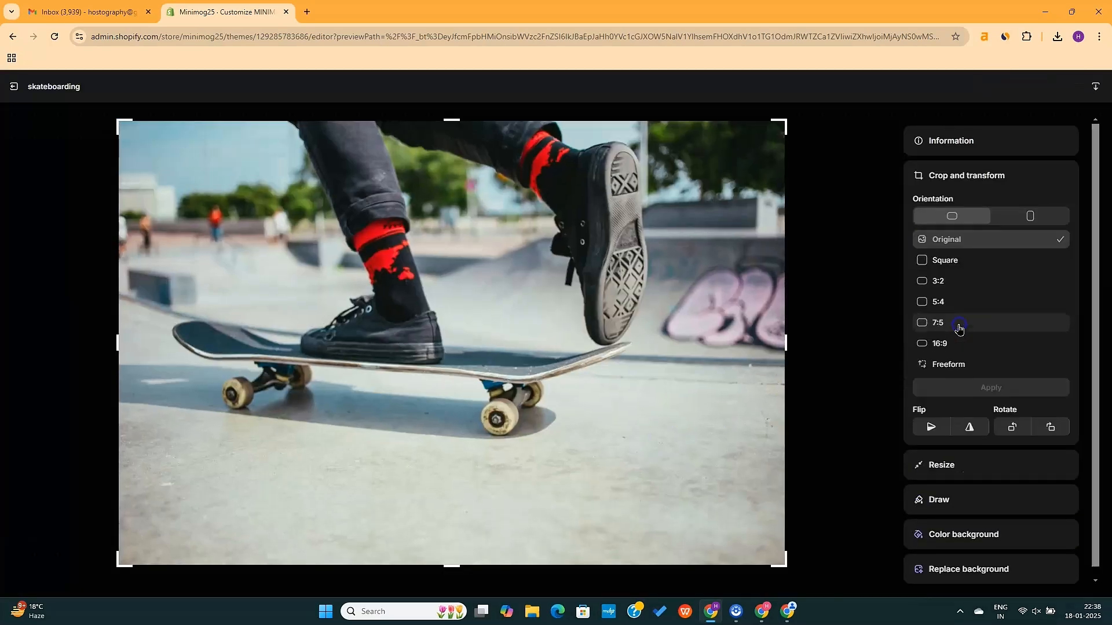
pyautogui.click(963, 262)
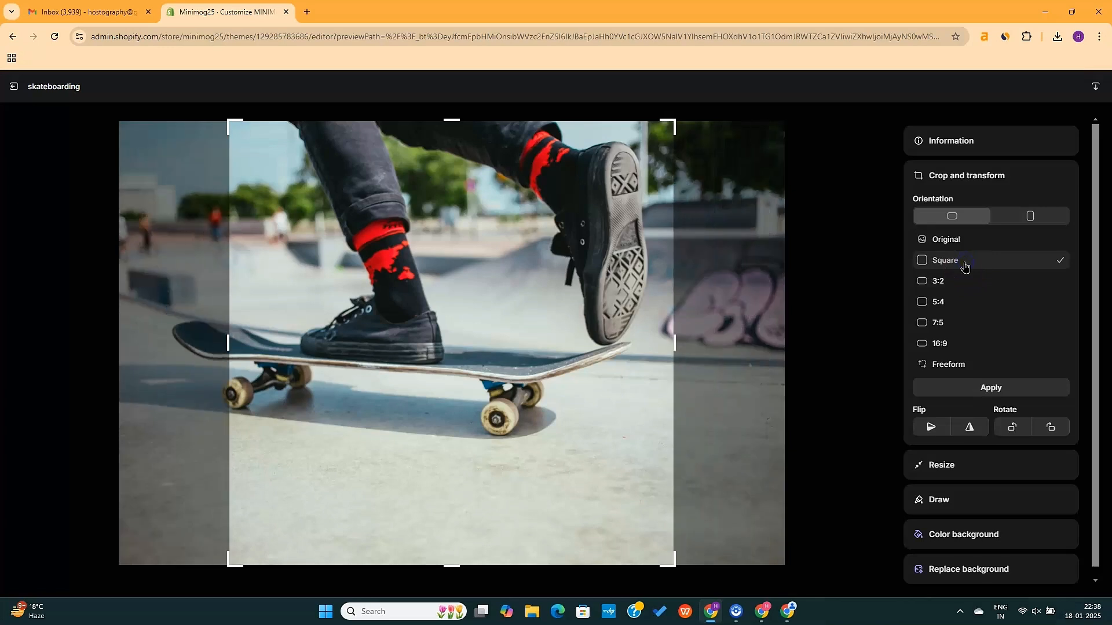
pyautogui.moveTo(444, 417)
pyautogui.mouseDown()
pyautogui.moveTo(377, 427)
pyautogui.moveTo(436, 418)
pyautogui.mouseUp()
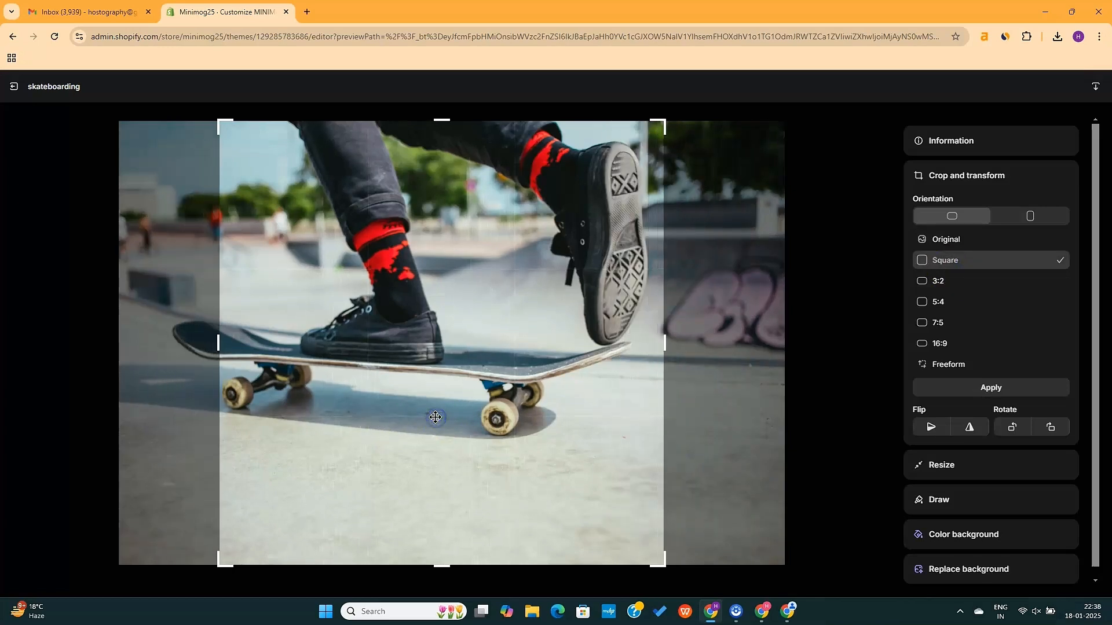
pyautogui.click(989, 388)
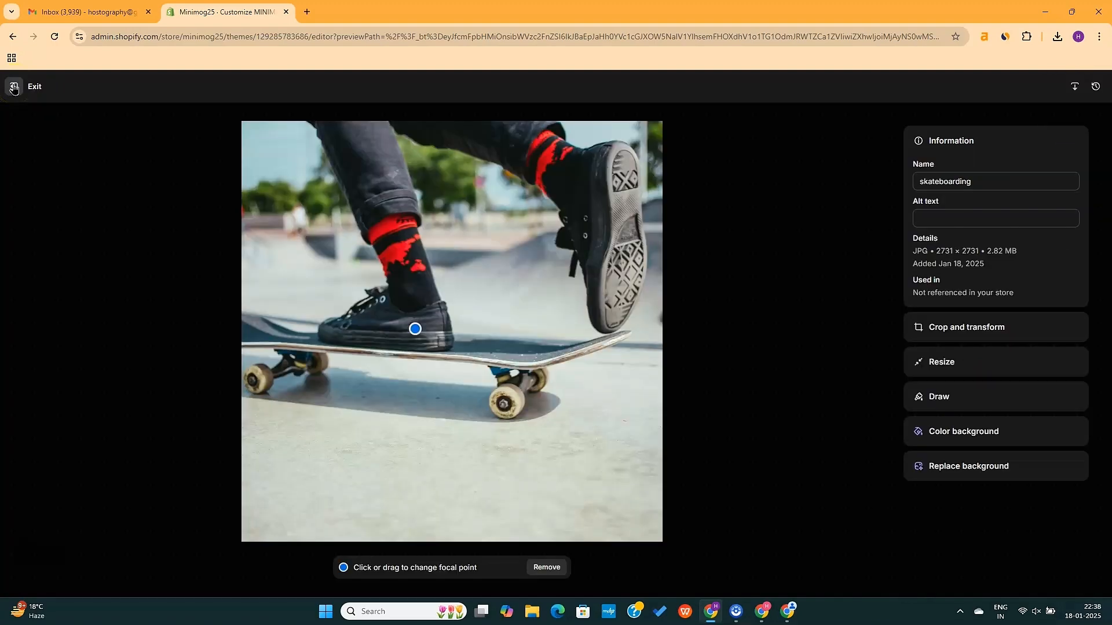
# Change the Featured collection section heading to 'SHOP OUR BEST SELLERS'
pyautogui.click(11, 88)
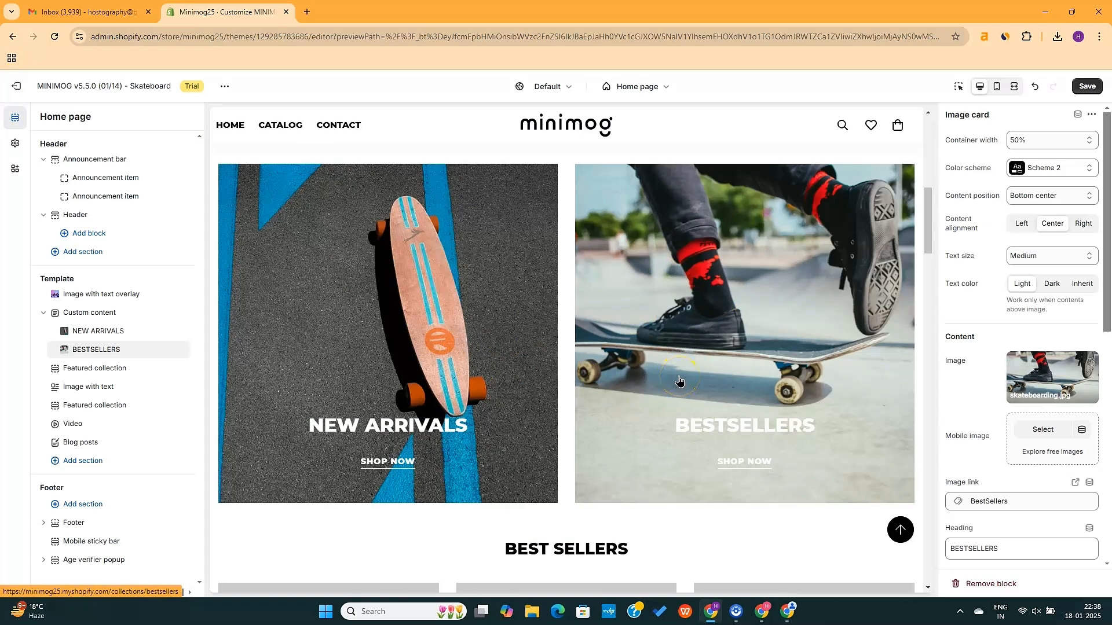
pyautogui.scroll(-1, 679, 380)
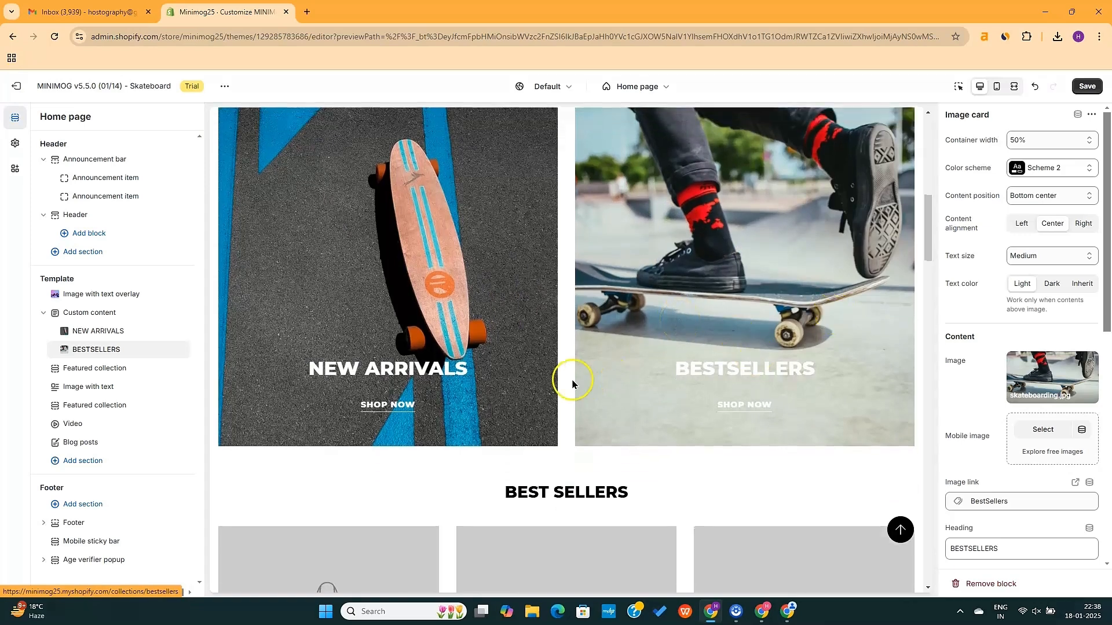
pyautogui.scroll(2, 400, 392)
pyautogui.click(96, 369)
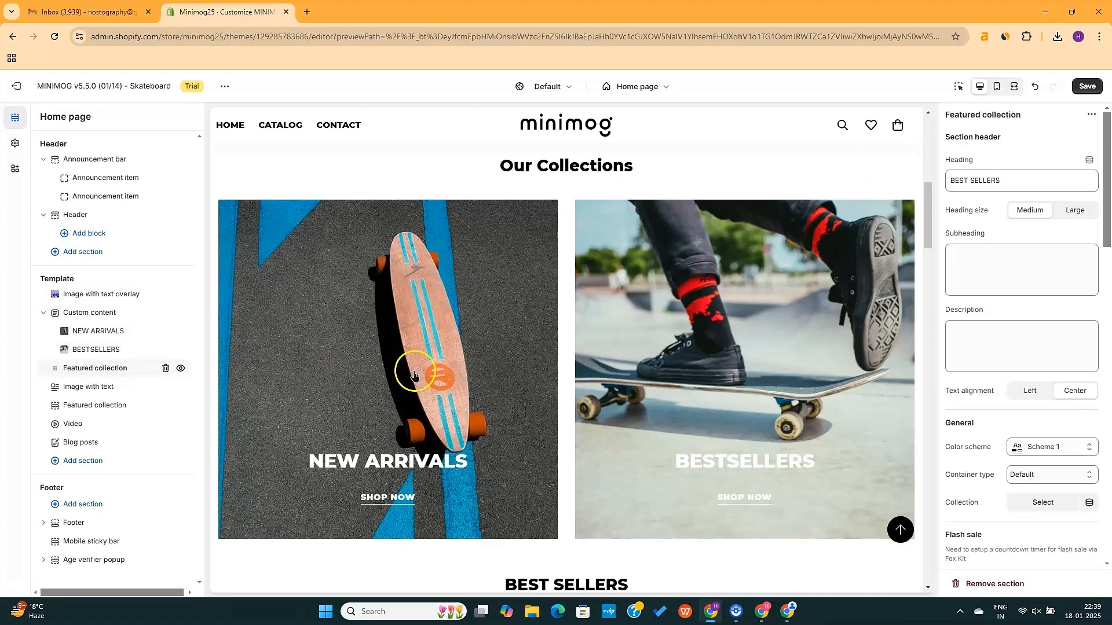
pyautogui.scroll(-7, 428, 376)
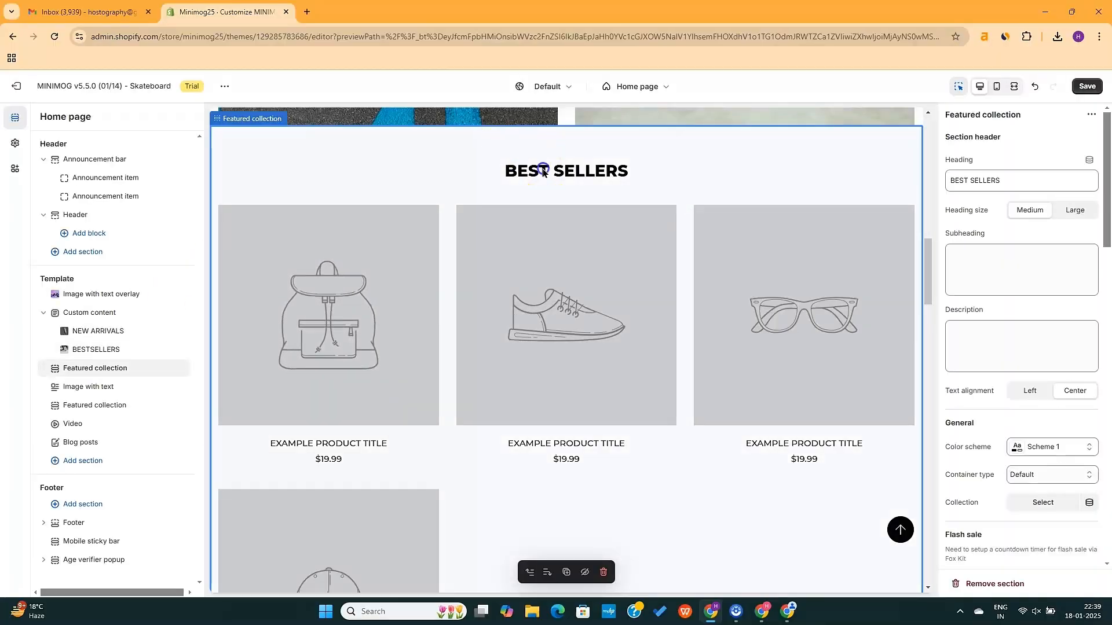
pyautogui.tripleClick(971, 177)
pyautogui.write('SHOP OUR BEST SELLERS')
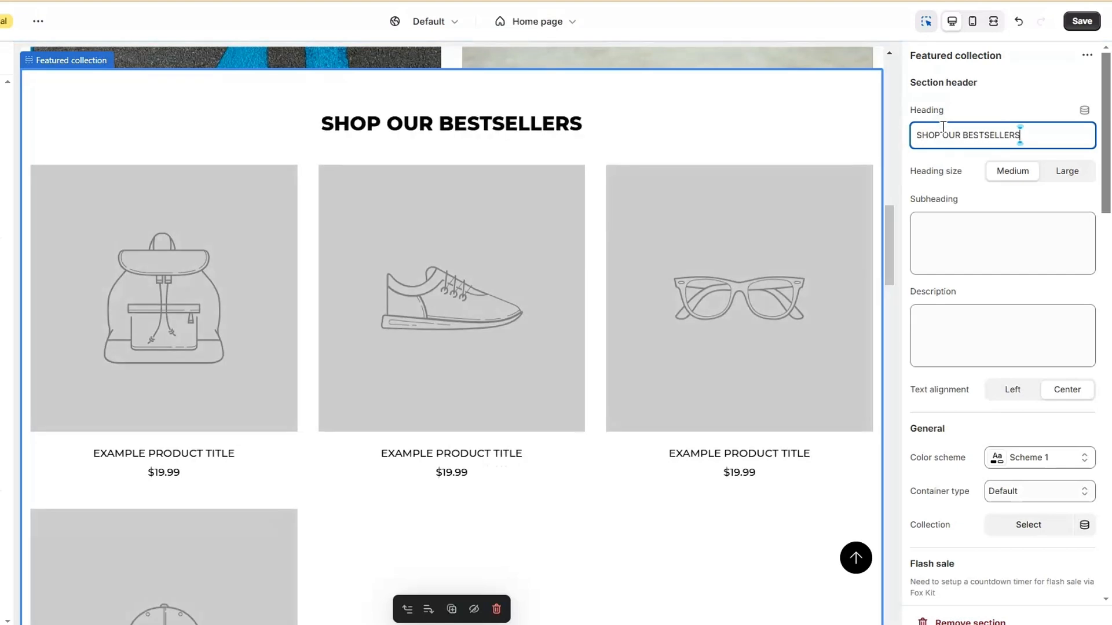
pyautogui.click(992, 280)
# Apply colour Scheme 3 to the section and enable the flash sale countdown timer
pyautogui.scroll(-6, 992, 281)
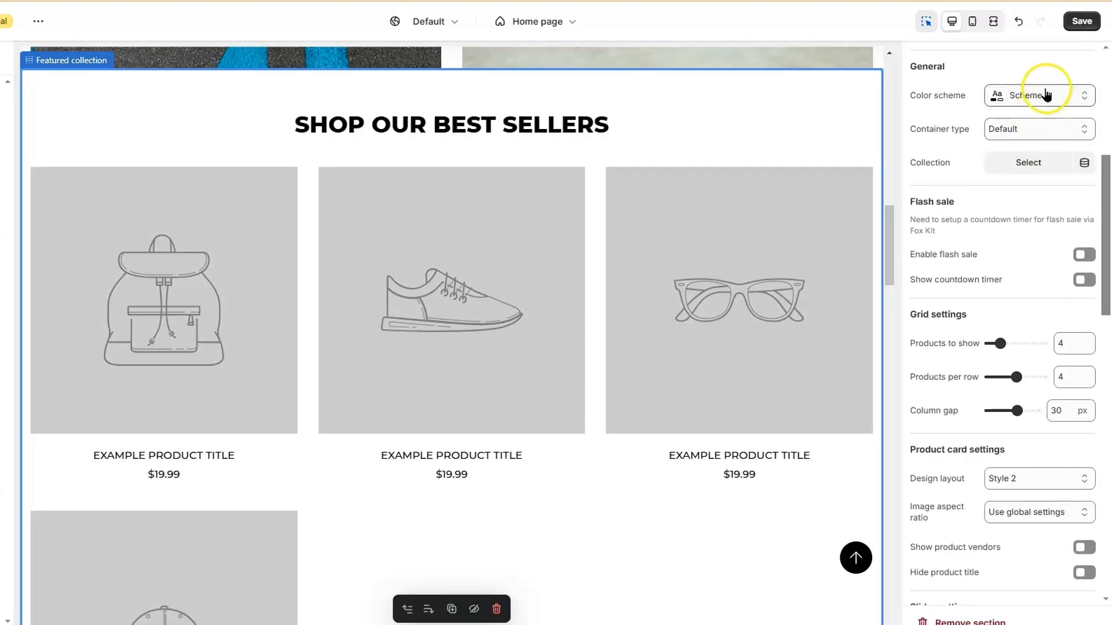
pyautogui.click(1045, 94)
pyautogui.click(1014, 174)
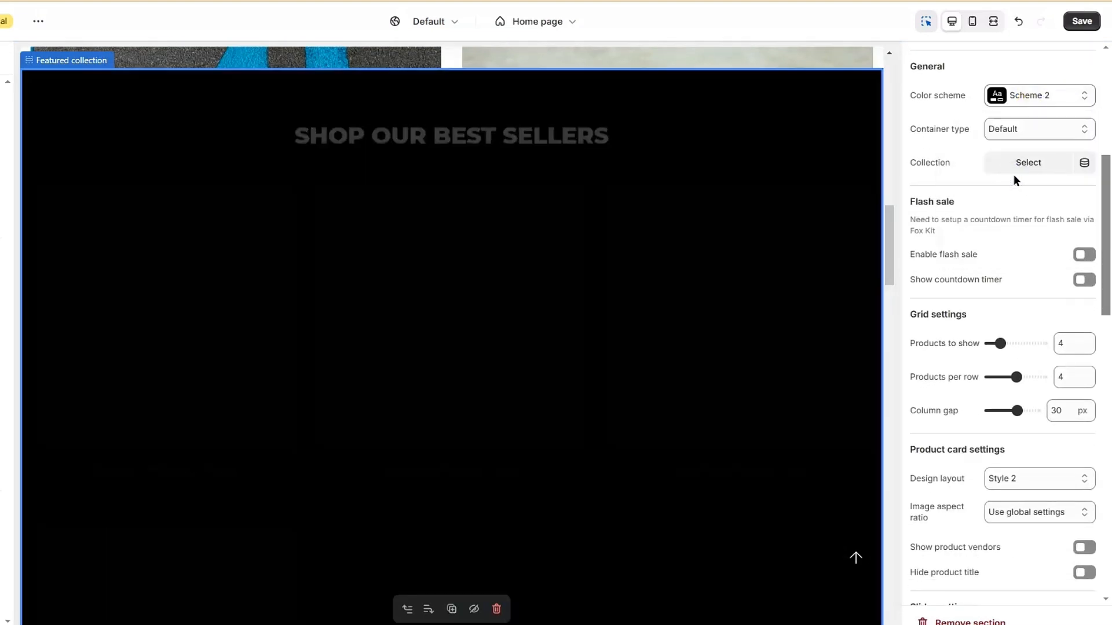
pyautogui.click(1052, 103)
pyautogui.click(1017, 208)
pyautogui.scroll(1, 706, 305)
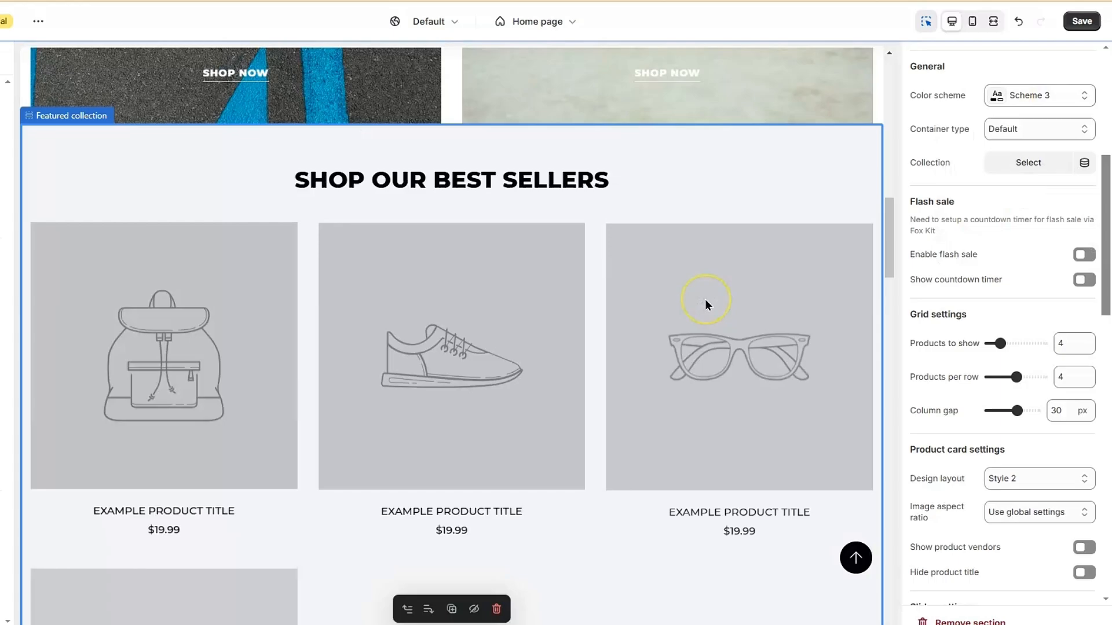
pyautogui.scroll(2, 706, 305)
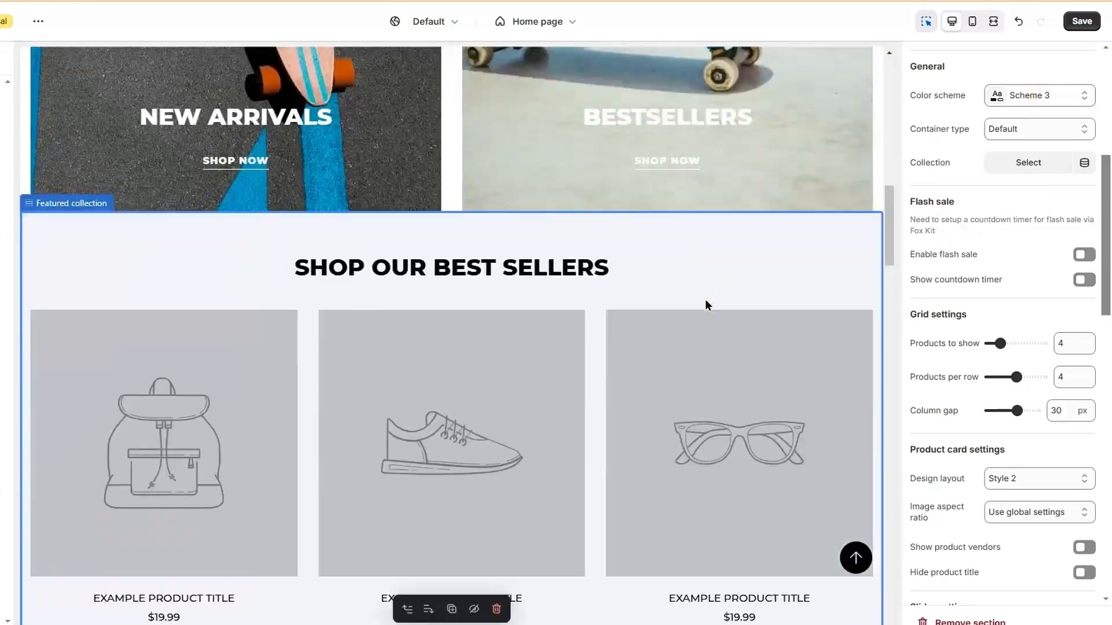
pyautogui.click(1084, 279)
pyautogui.scroll(-5, 979, 295)
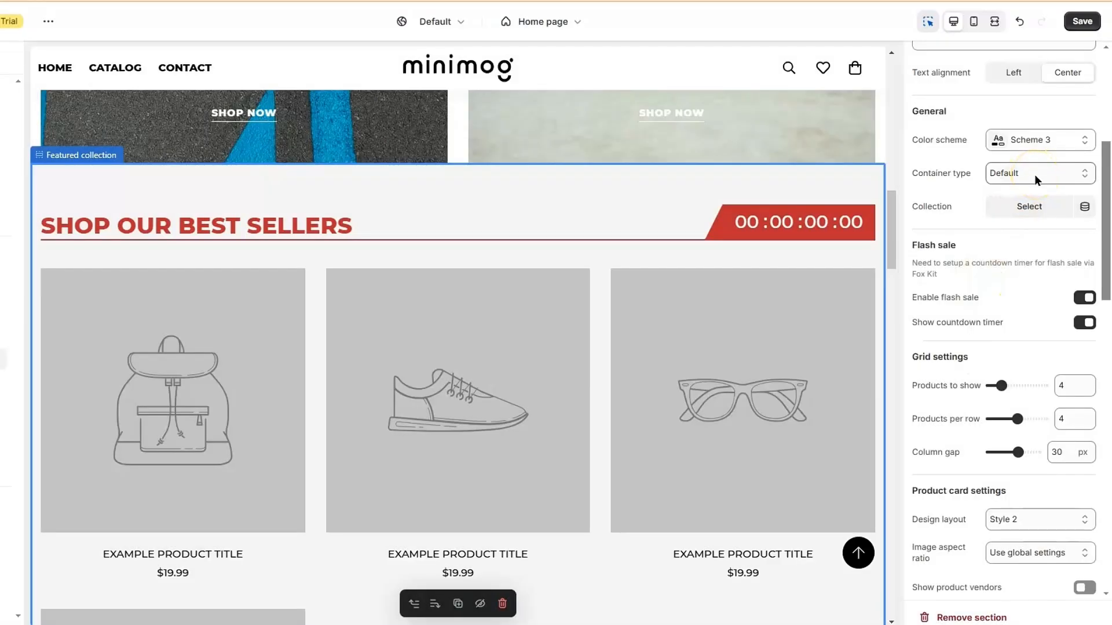
pyautogui.click(1034, 208)
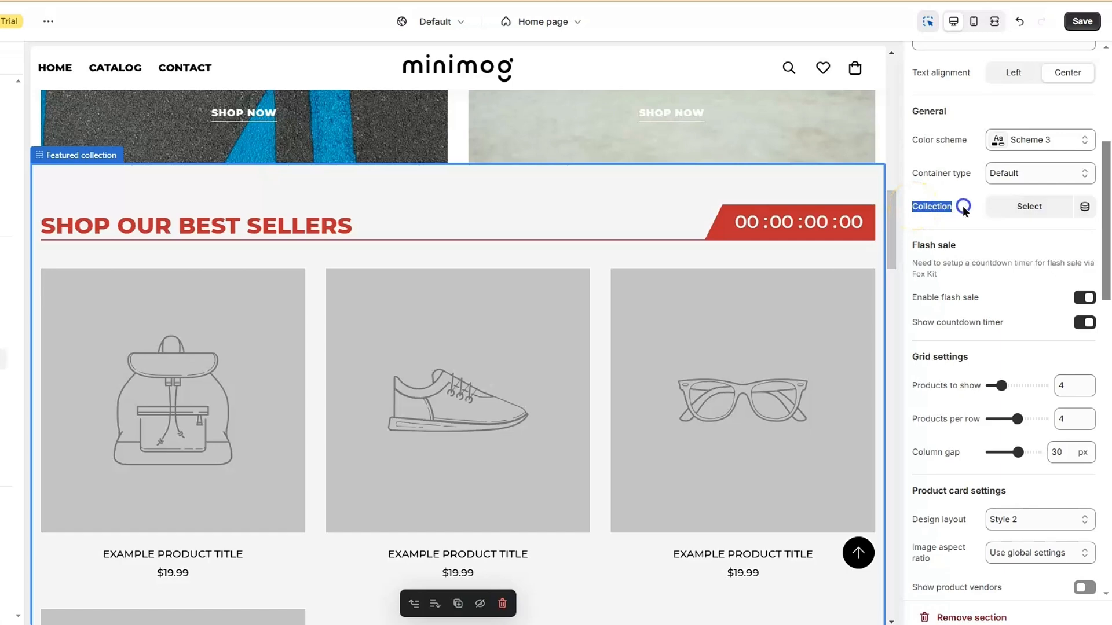
# Feature the BestSellers collection using Style 5 product cards with titles shown and the slider enabled
pyautogui.click(1020, 206)
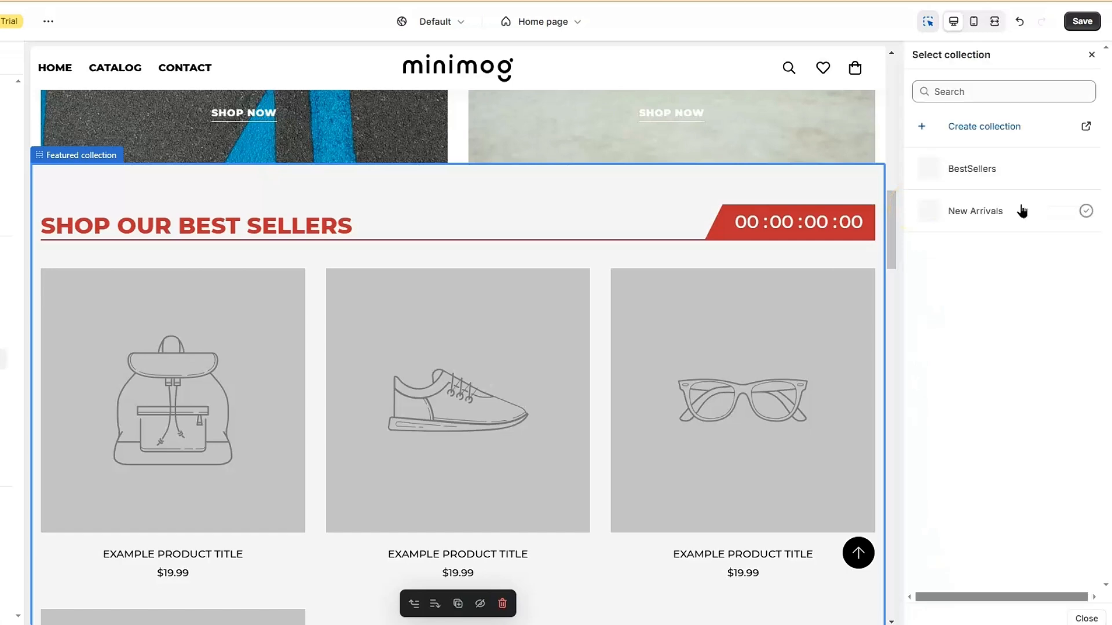
pyautogui.click(996, 167)
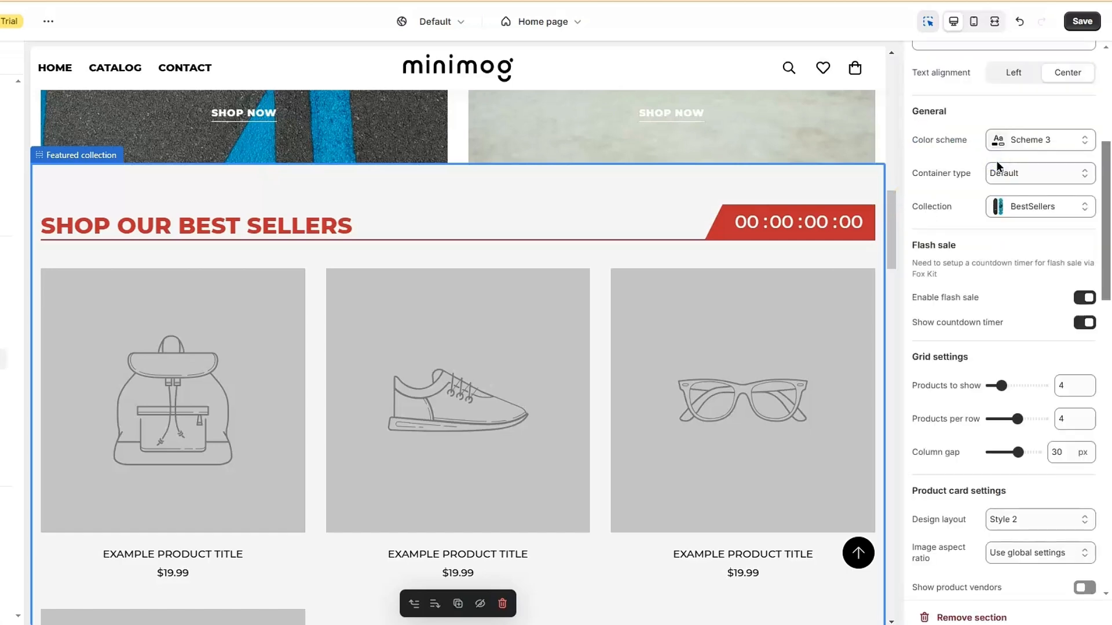
pyautogui.scroll(-3, 548, 412)
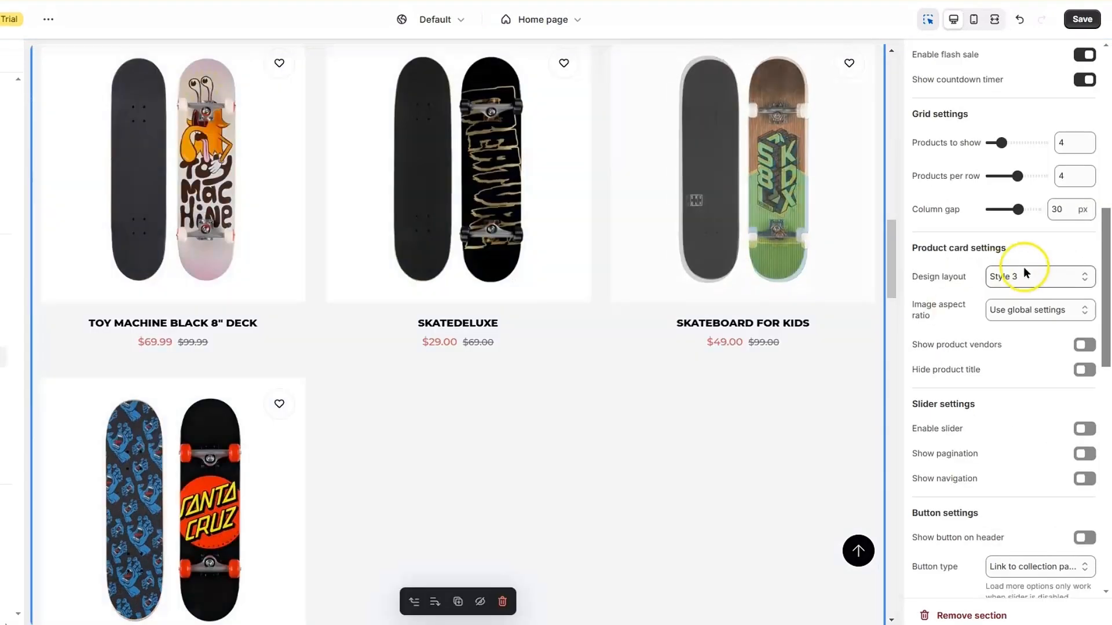
pyautogui.click(1026, 273)
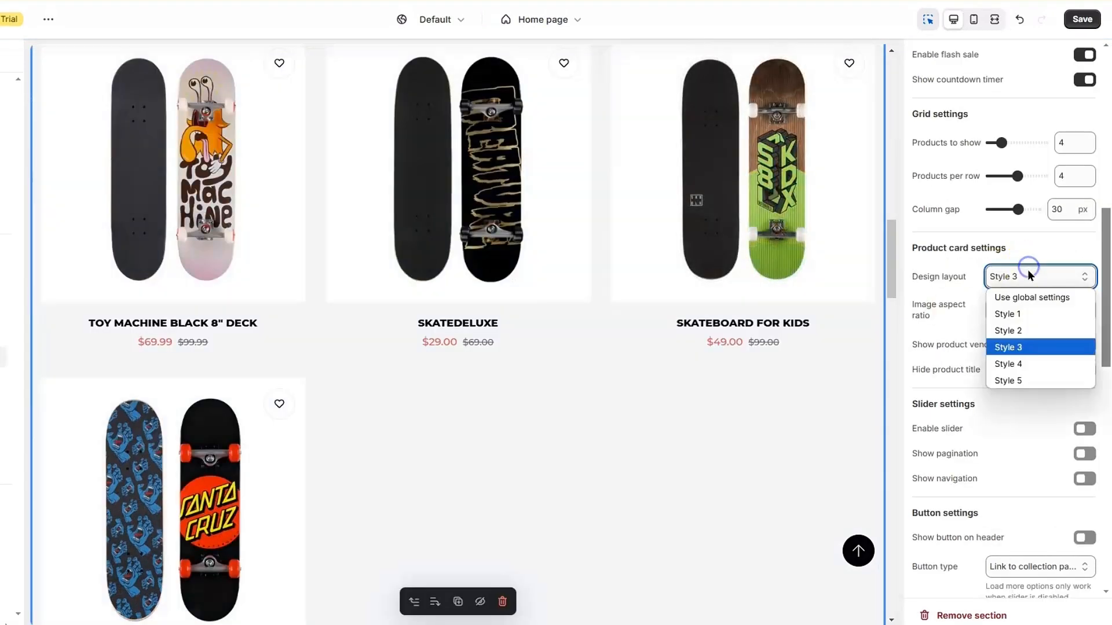
pyautogui.click(1025, 313)
pyautogui.scroll(-2, 1015, 331)
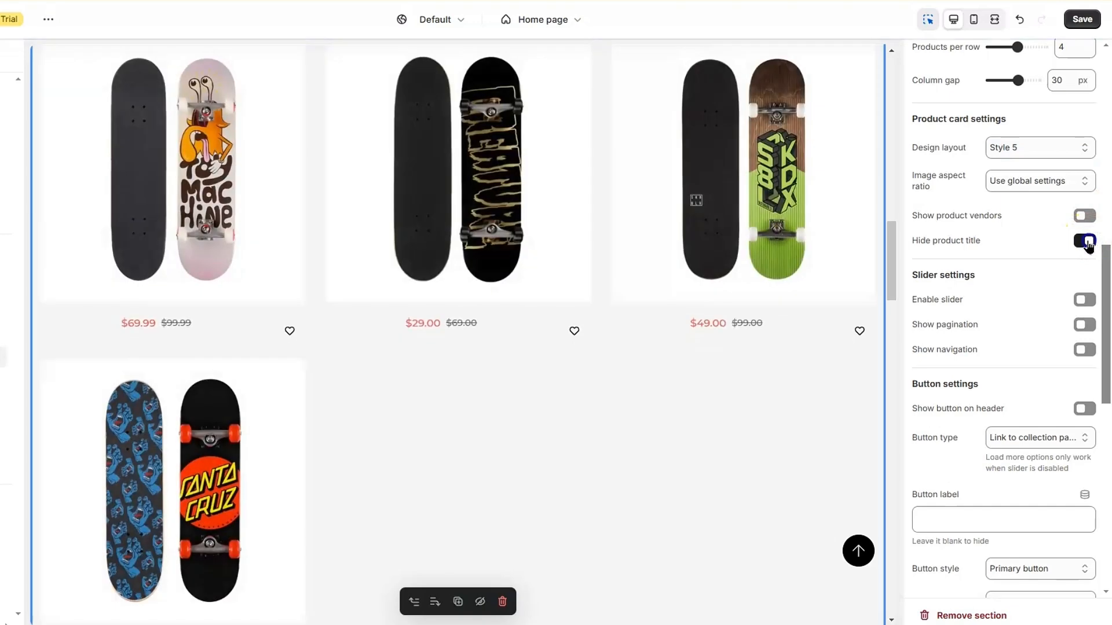
pyautogui.click(1085, 240)
pyautogui.scroll(-1, 1012, 317)
pyautogui.click(1085, 225)
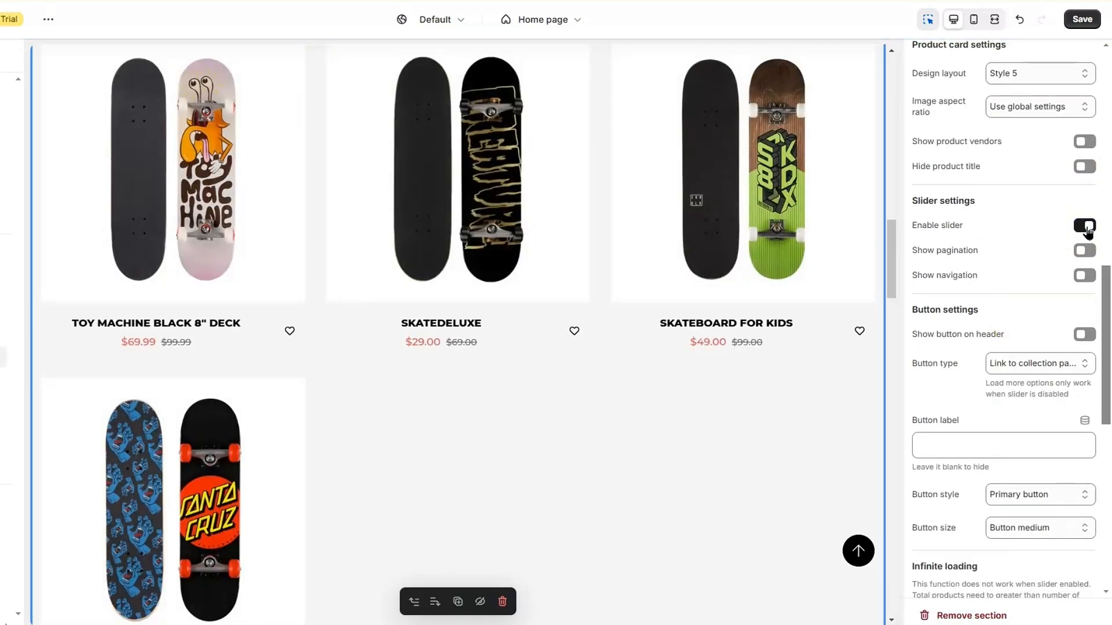
pyautogui.scroll(-10, 1072, 278)
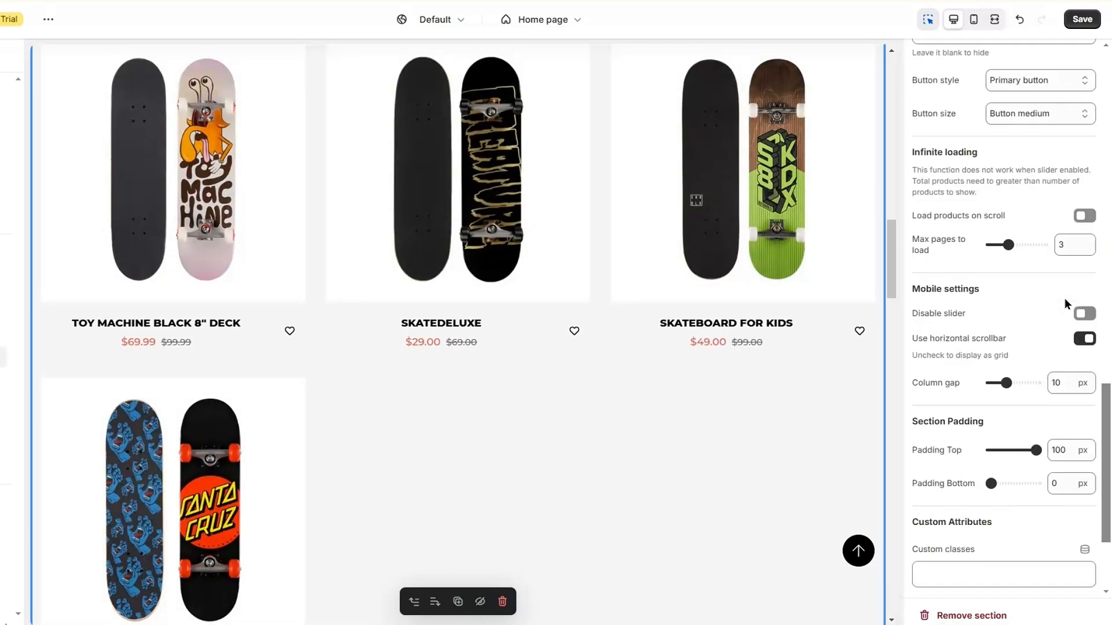
pyautogui.scroll(8, 1064, 297)
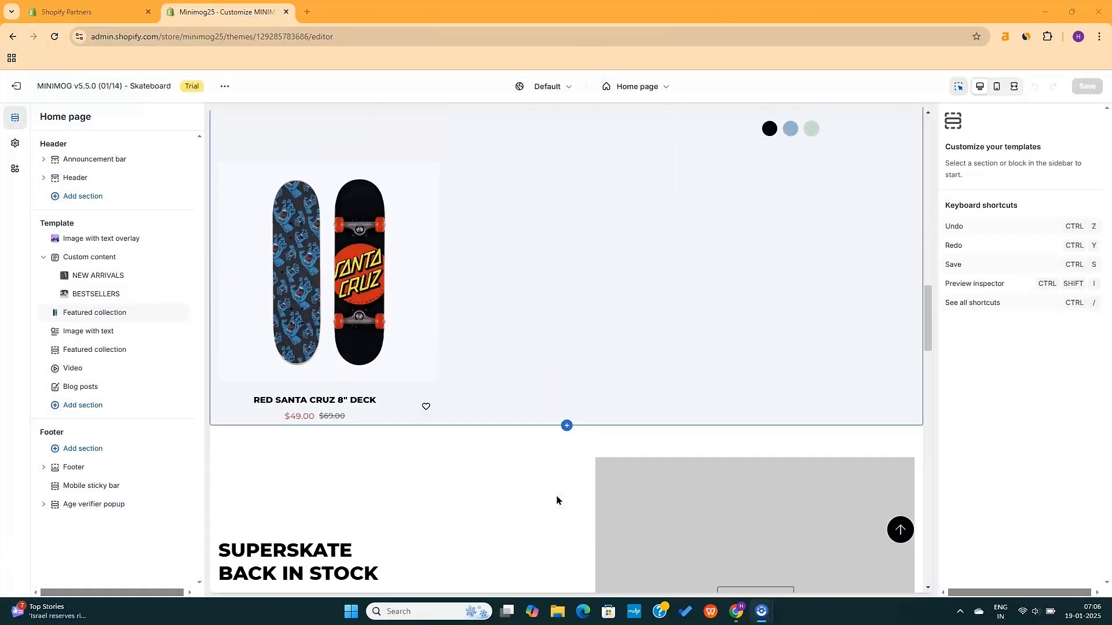
# Select the SUPERSKATE BACK IN STOCK image-with-text section in the preview
pyautogui.scroll(-5, 556, 500)
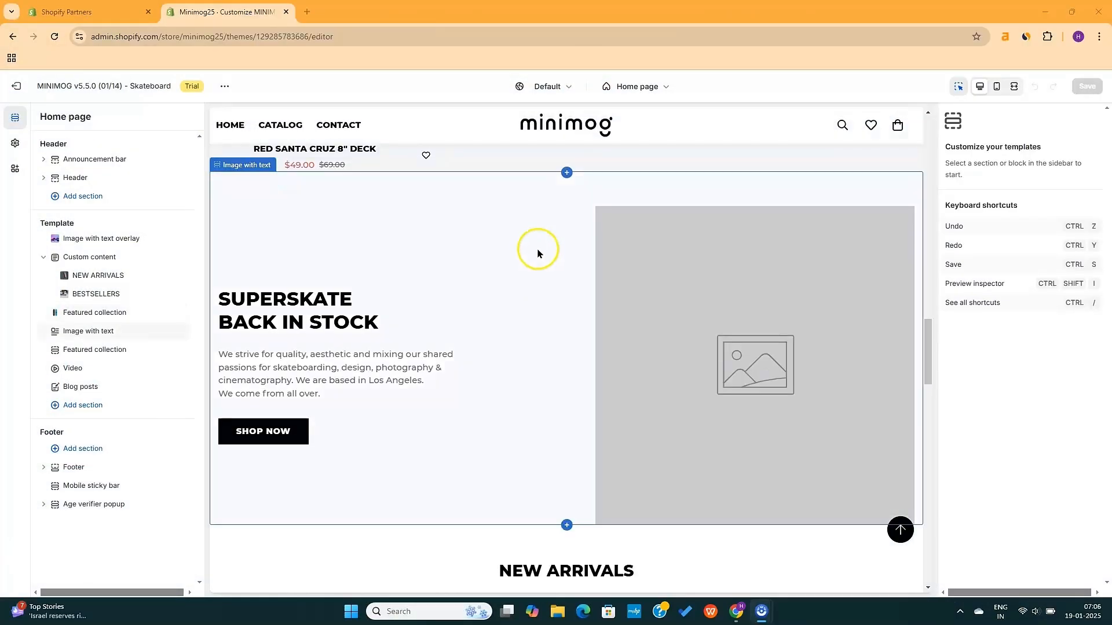
pyautogui.click(531, 223)
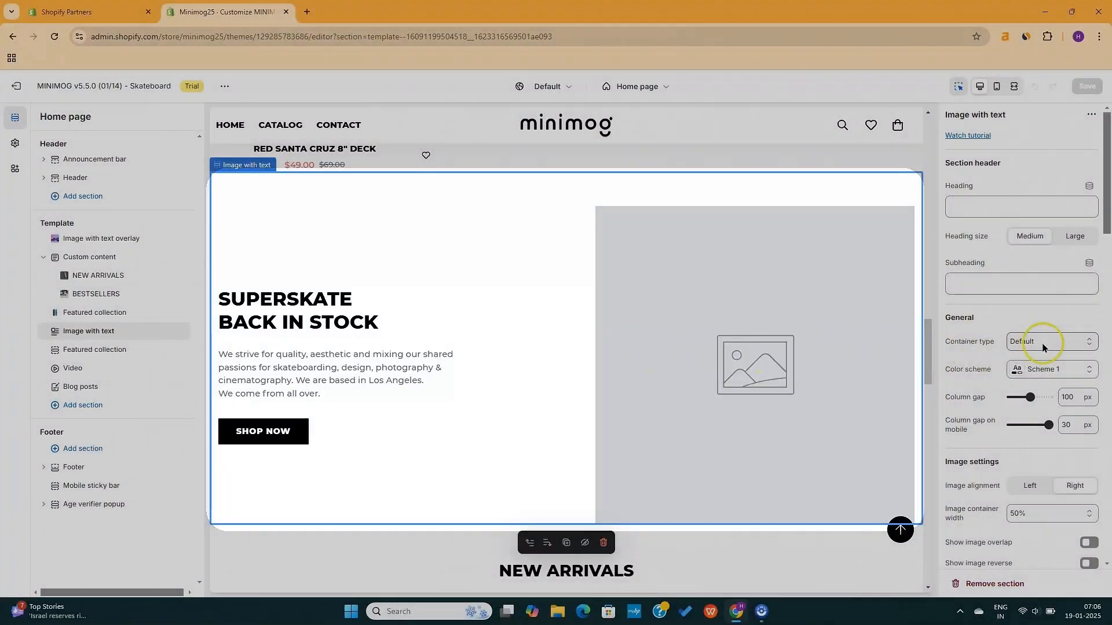
# Make the banner section full width with Scheme 2 colours
pyautogui.click(1050, 342)
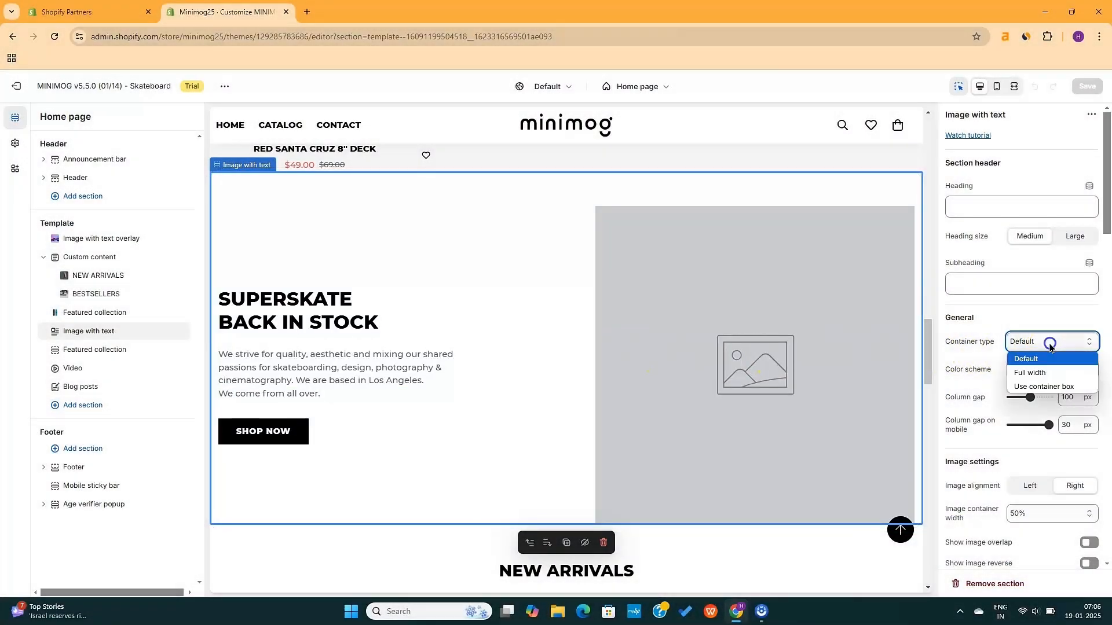
pyautogui.click(1044, 375)
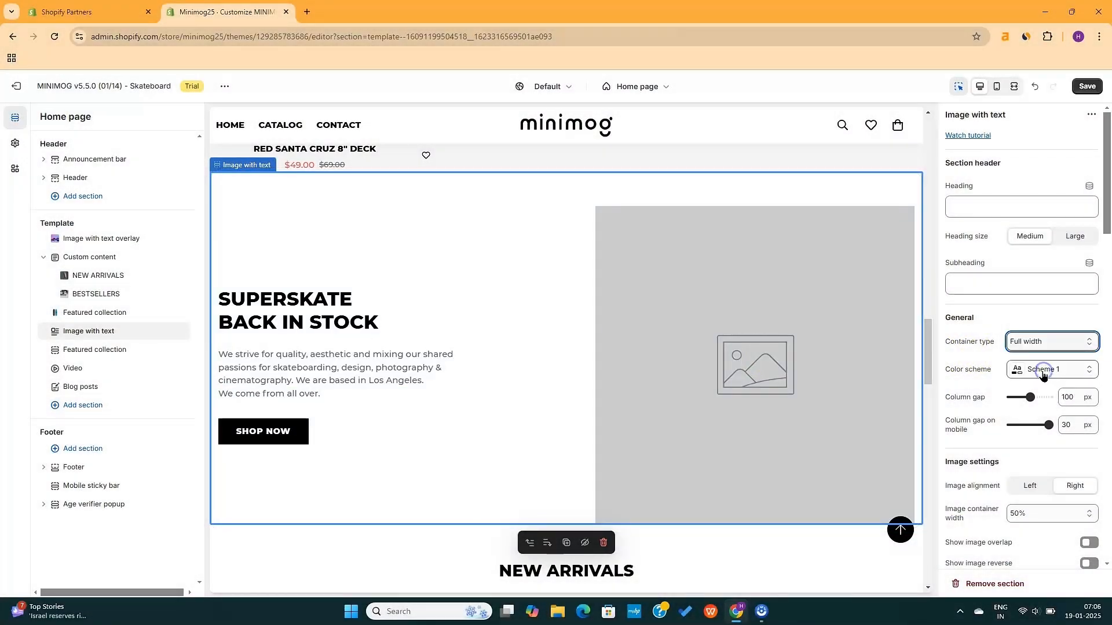
pyautogui.click(1053, 374)
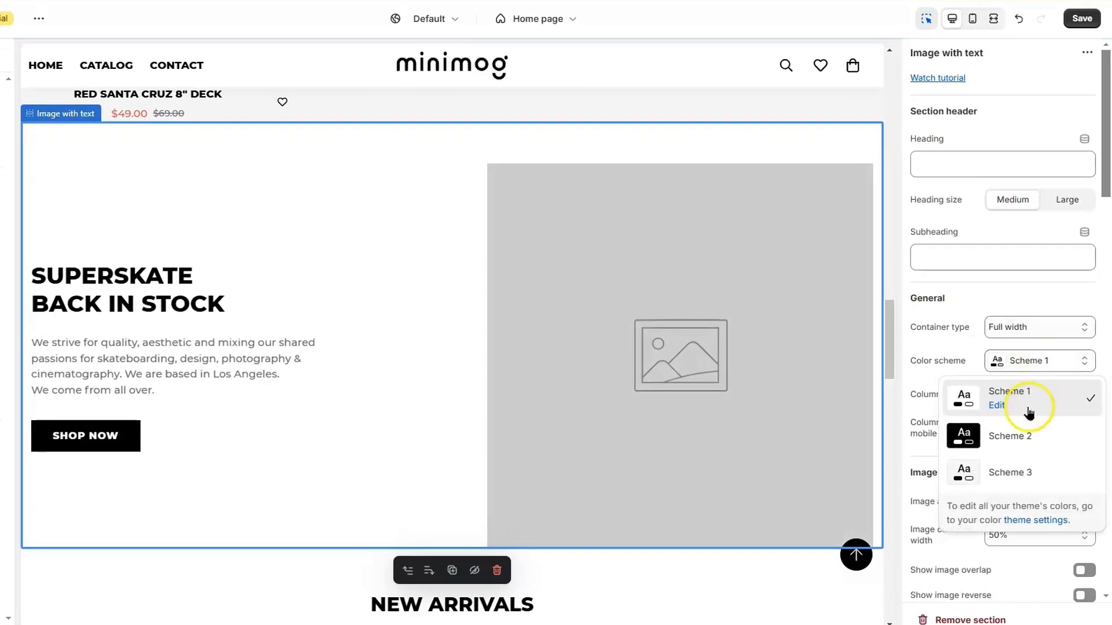
pyautogui.click(1024, 436)
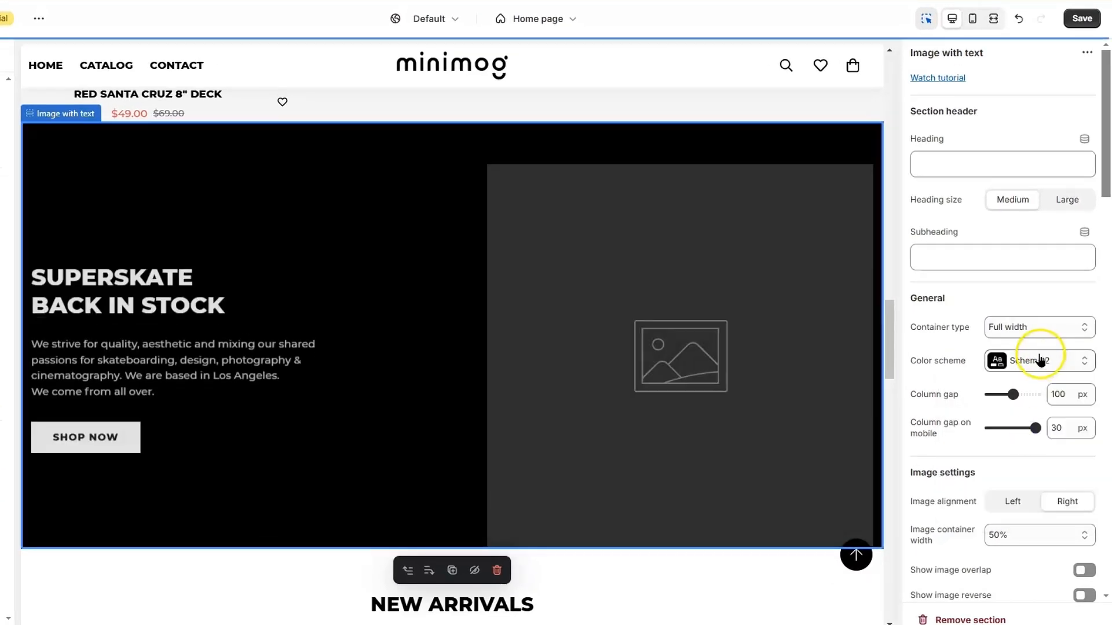
pyautogui.scroll(-6, 984, 429)
pyautogui.scroll(-2, 978, 438)
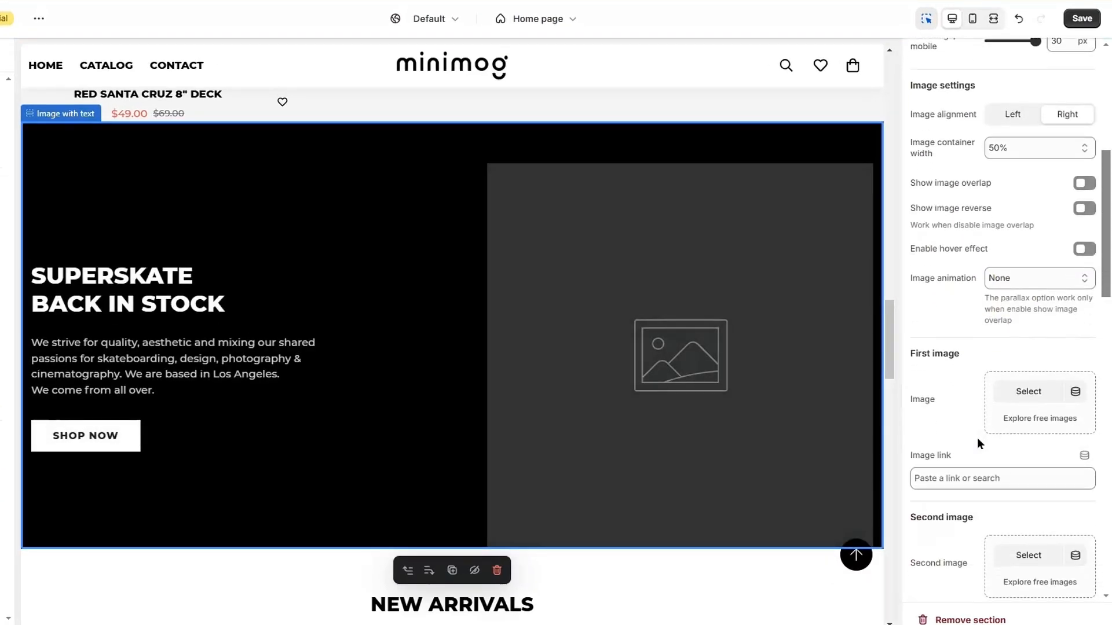
# Set the banner images to skateboard 17 and the 12_5e46d424 deck
pyautogui.click(1020, 323)
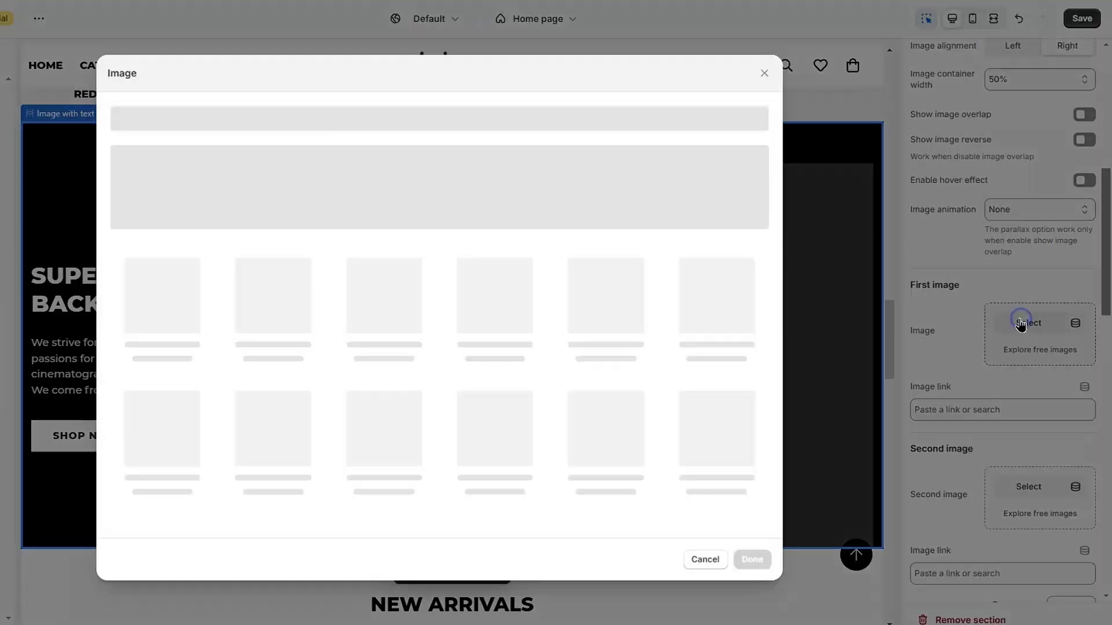
pyautogui.scroll(-5, 502, 322)
pyautogui.click(605, 308)
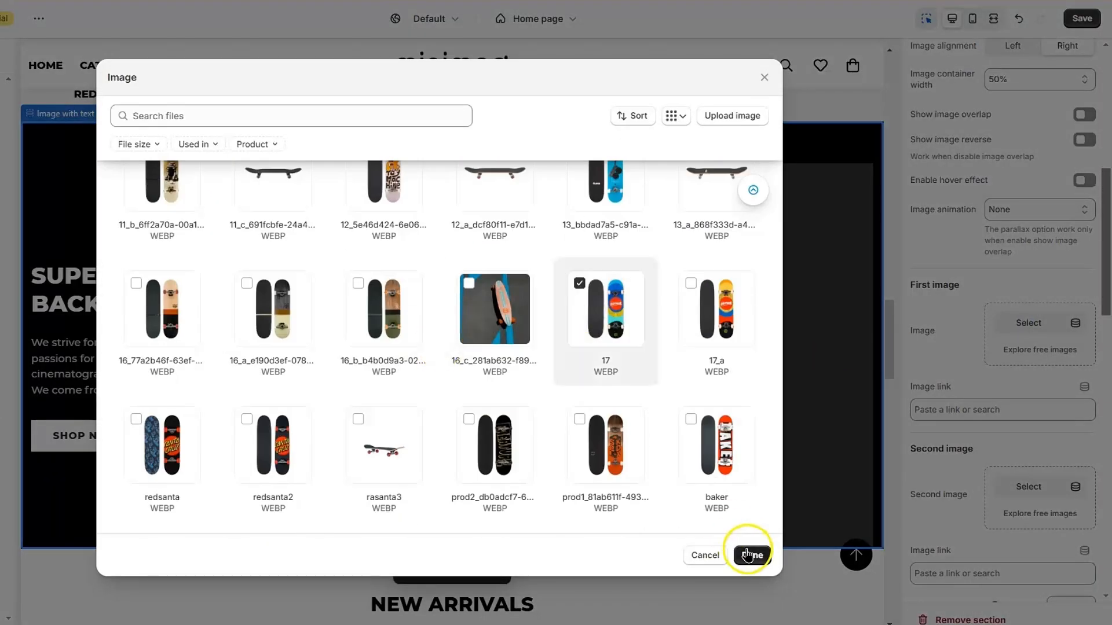
pyautogui.click(752, 555)
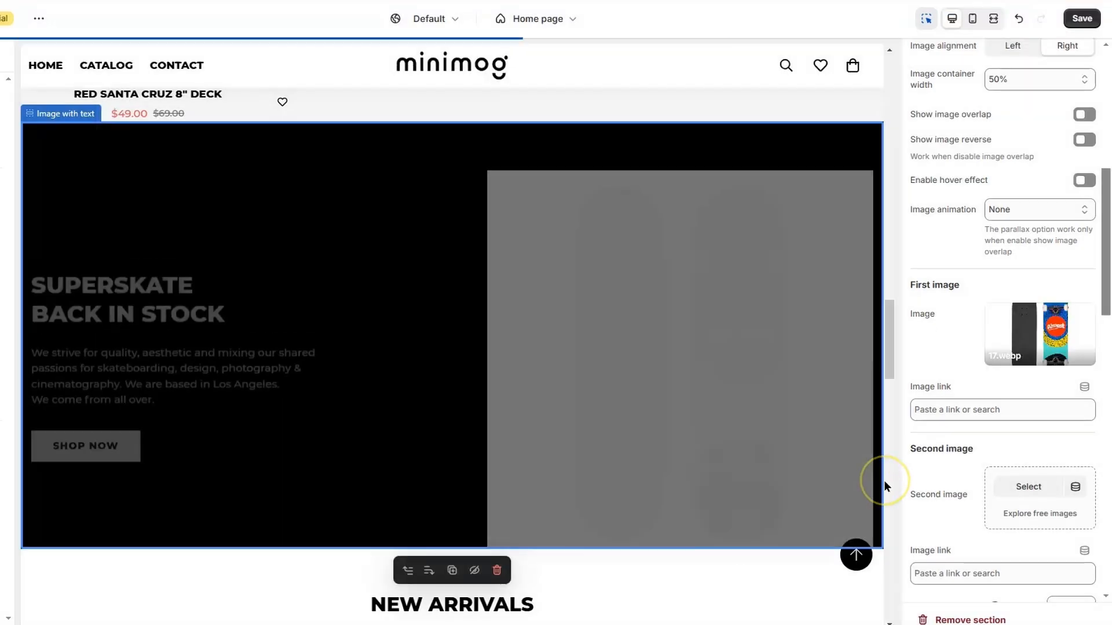
pyautogui.scroll(-1, 983, 404)
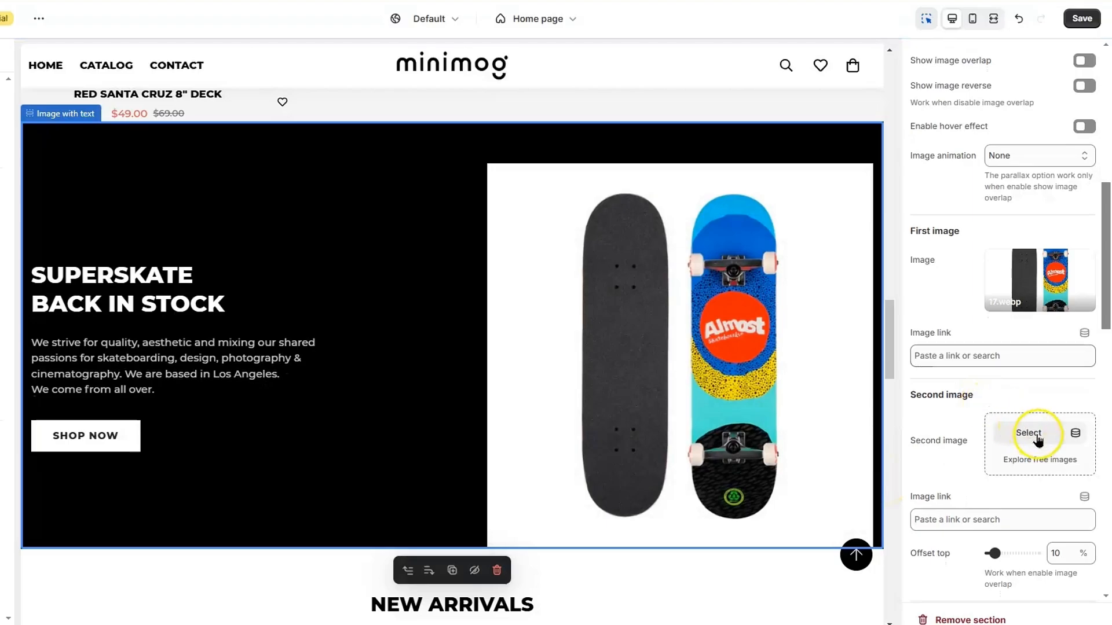
pyautogui.click(1037, 440)
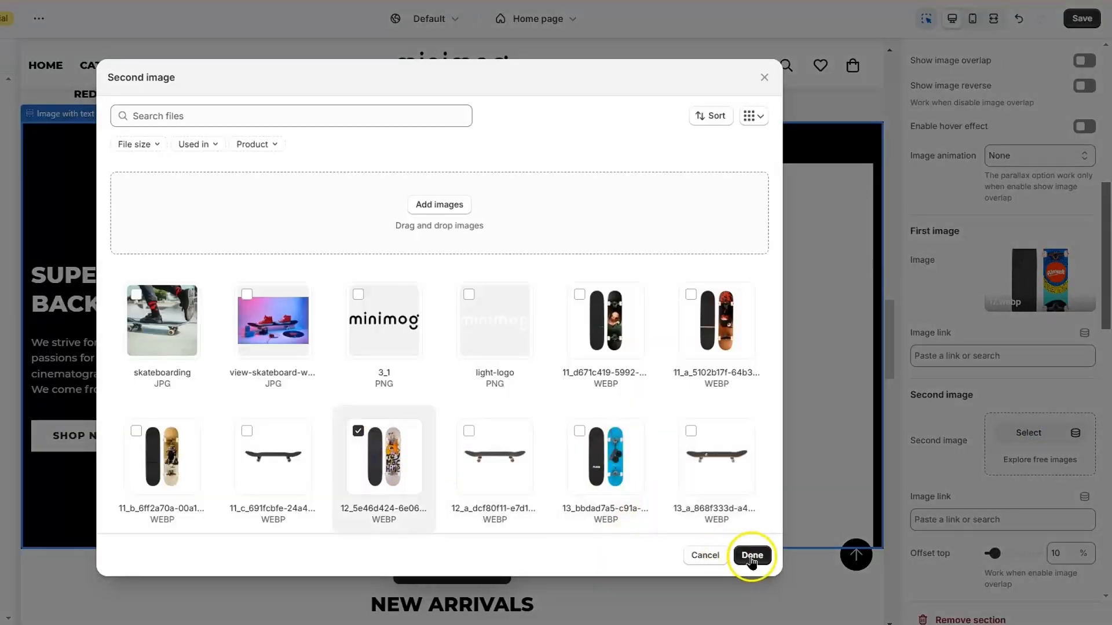
pyautogui.click(752, 555)
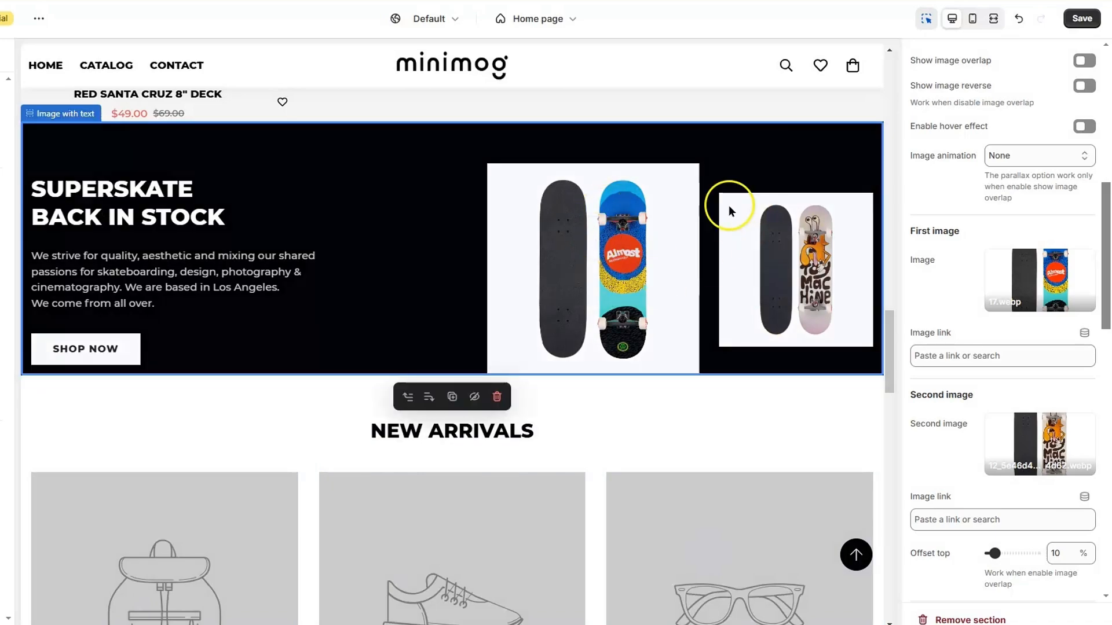
# Align the banner image left and change the heading to SUPERSKATE NEW ARRIVALS
pyautogui.scroll(-5, 998, 348)
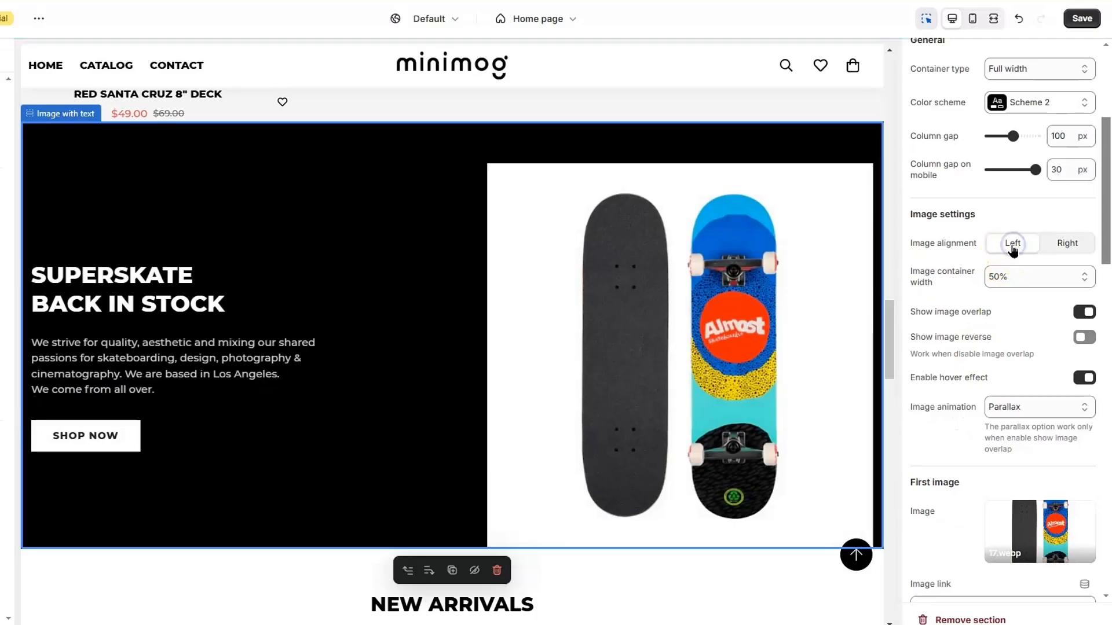
pyautogui.click(1013, 246)
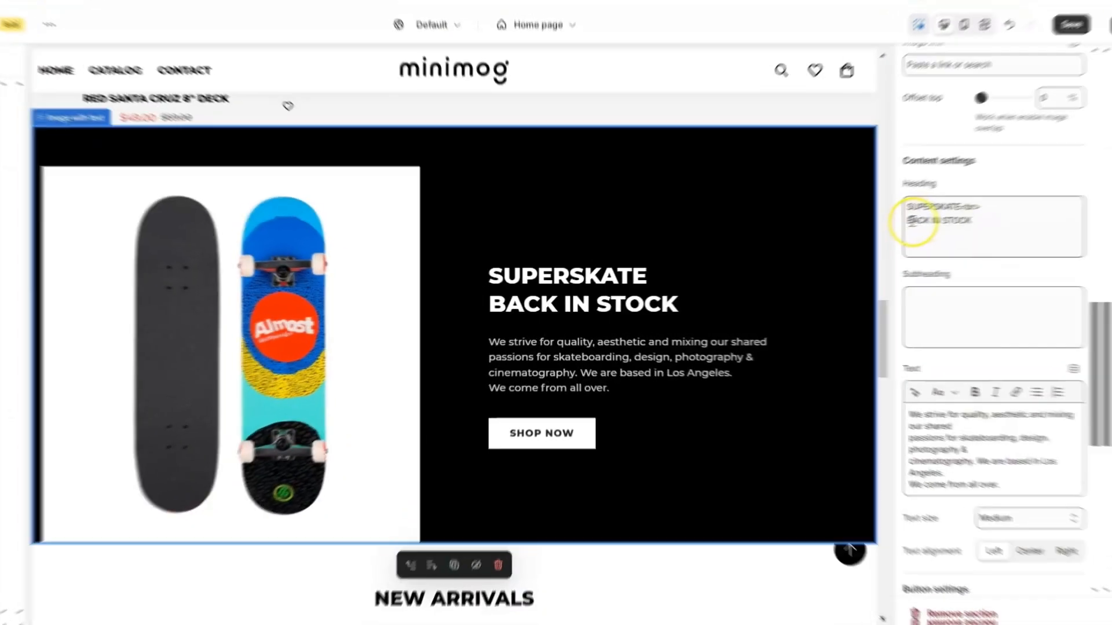
pyautogui.click(917, 219)
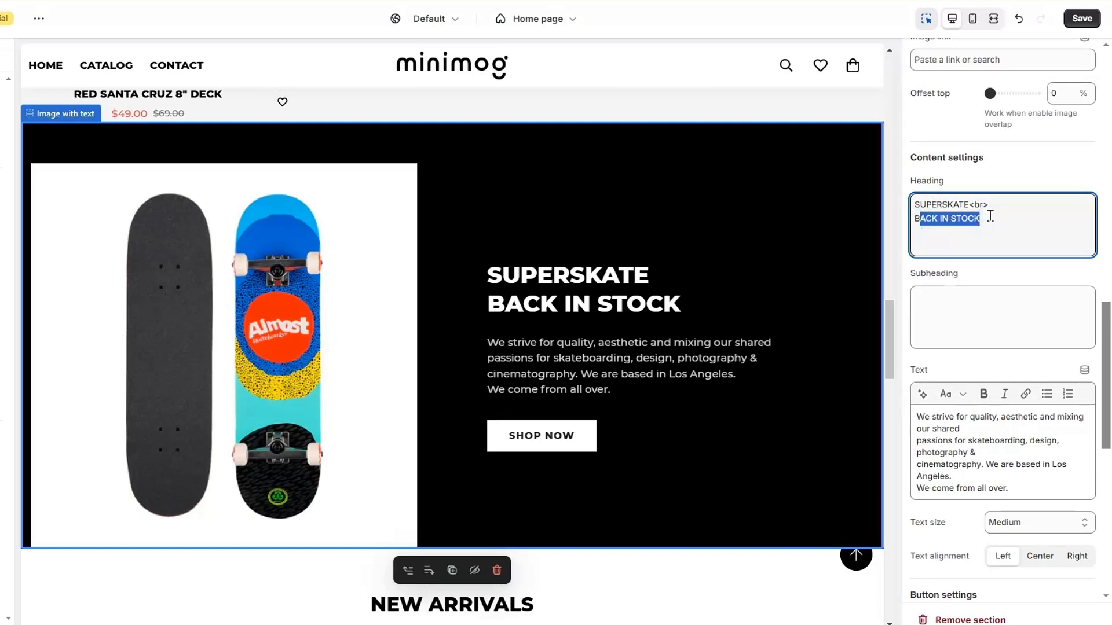
pyautogui.press('BackSpace')
pyautogui.press('BackSpace')
pyautogui.write('New')
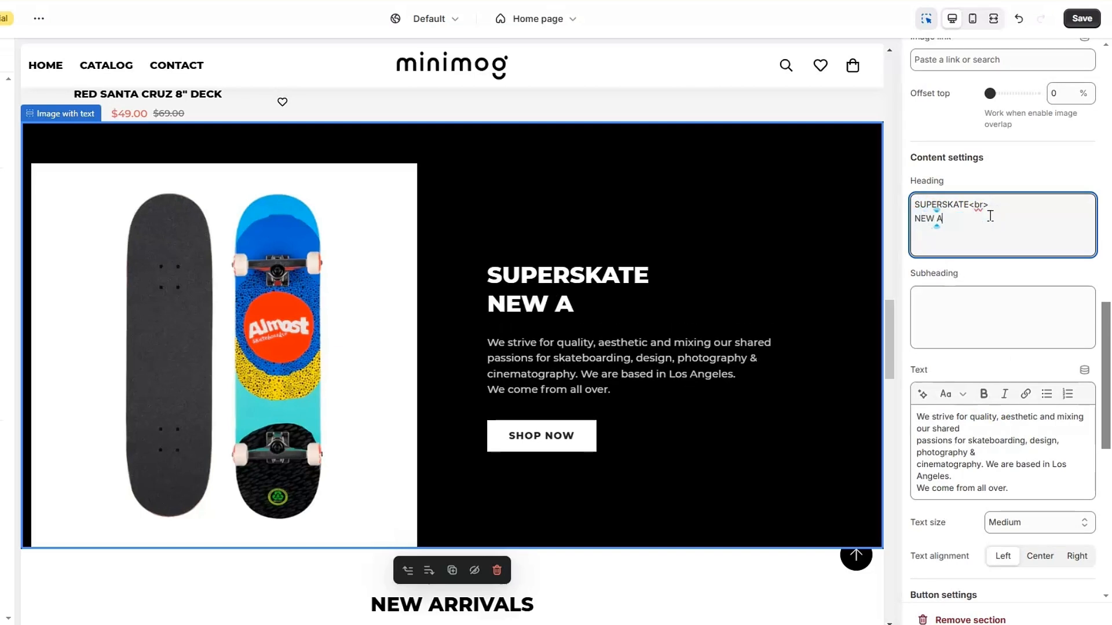
pyautogui.write('S')
# Link the banner's SHOP NOW button to the New Arrivals collection
pyautogui.scroll(-3, 988, 269)
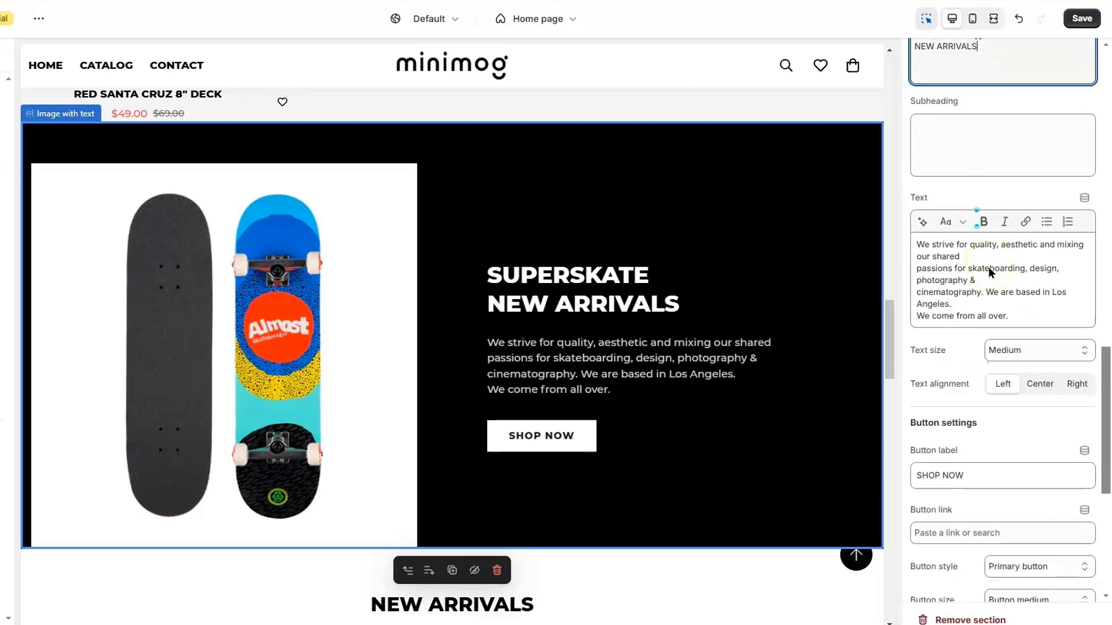
pyautogui.scroll(-5, 987, 266)
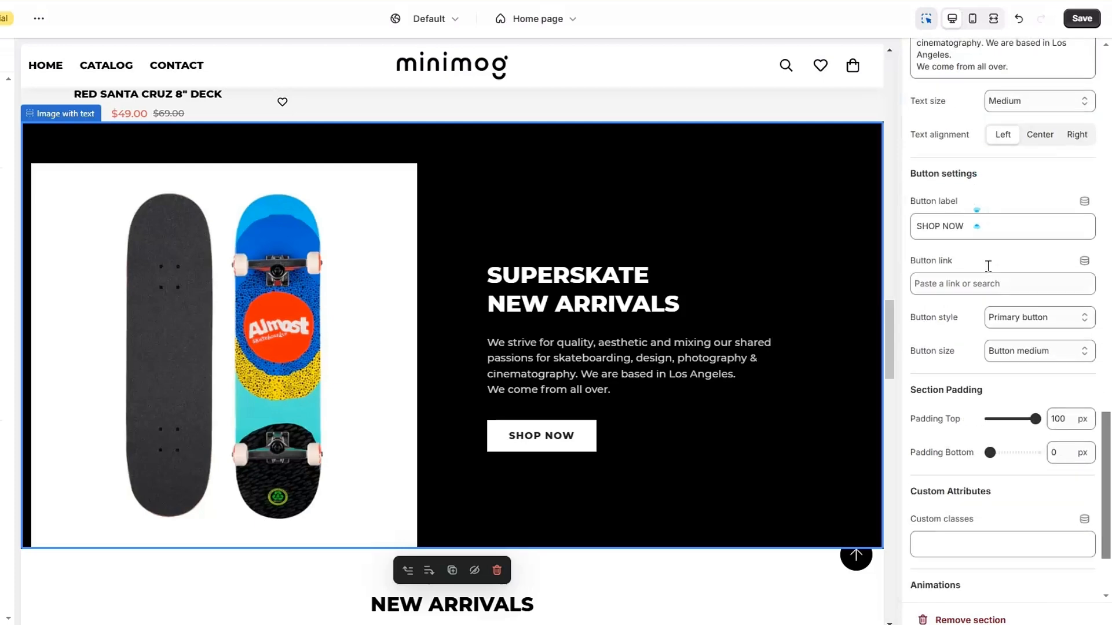
pyautogui.click(1005, 237)
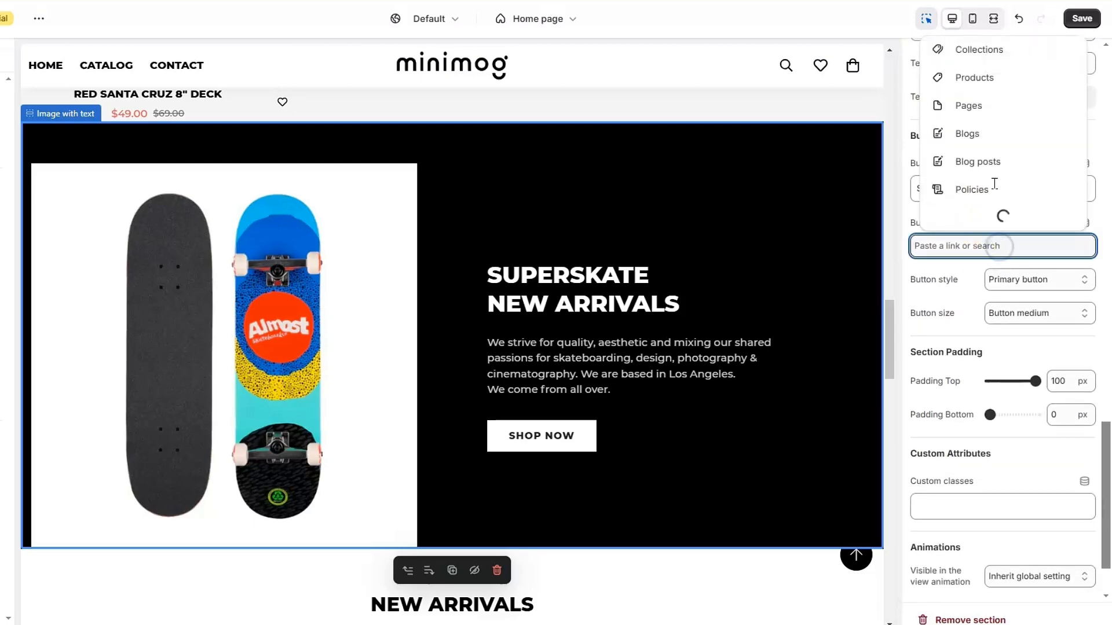
pyautogui.click(981, 80)
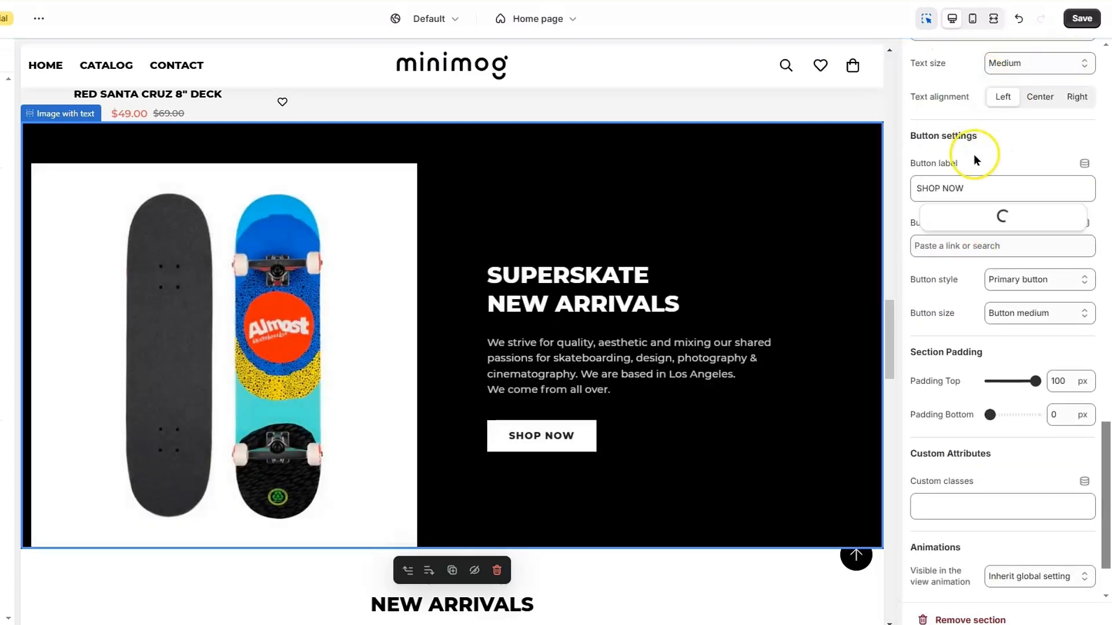
pyautogui.click(963, 218)
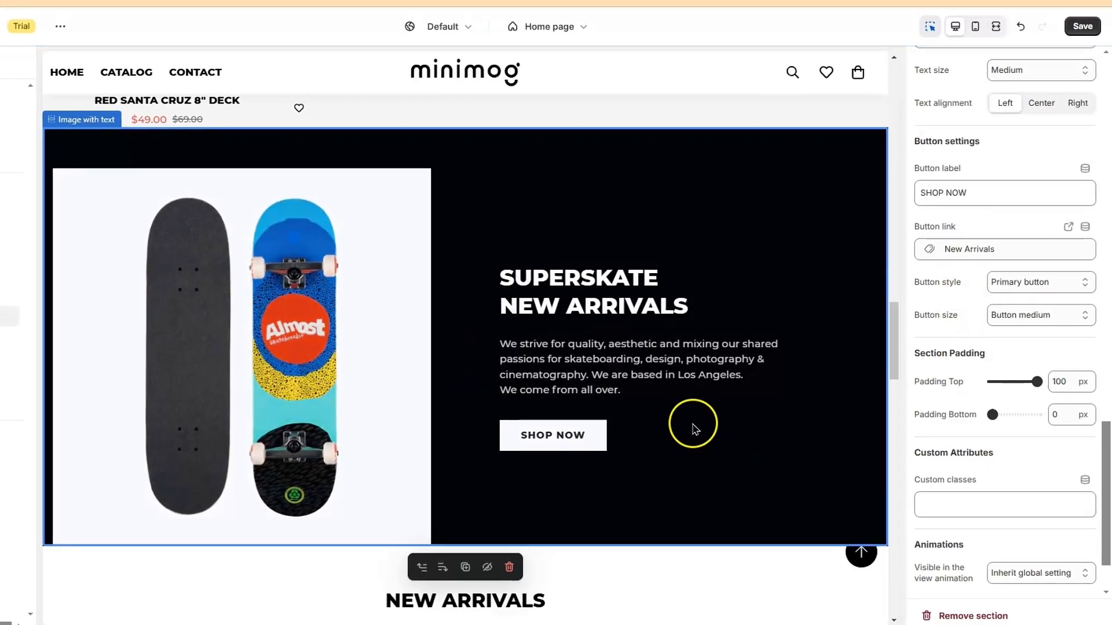
pyautogui.scroll(10, 695, 429)
pyautogui.scroll(-5, 694, 429)
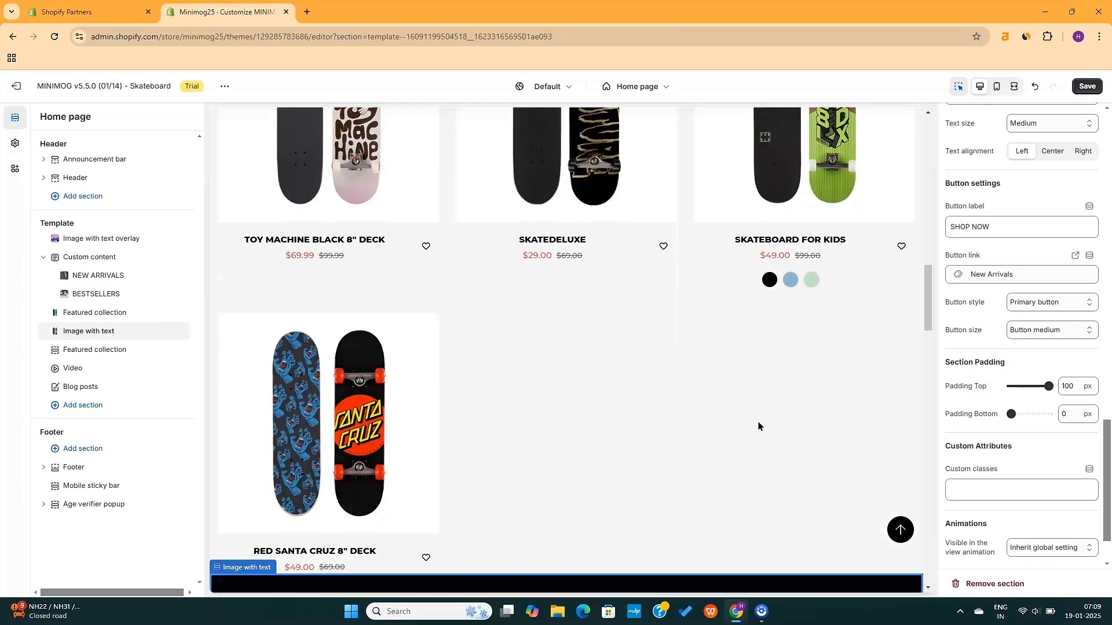
pyautogui.scroll(-6, 758, 427)
pyautogui.scroll(6, 758, 426)
# Point the second Featured collection section at the New Arrivals collection
pyautogui.scroll(-5, 758, 427)
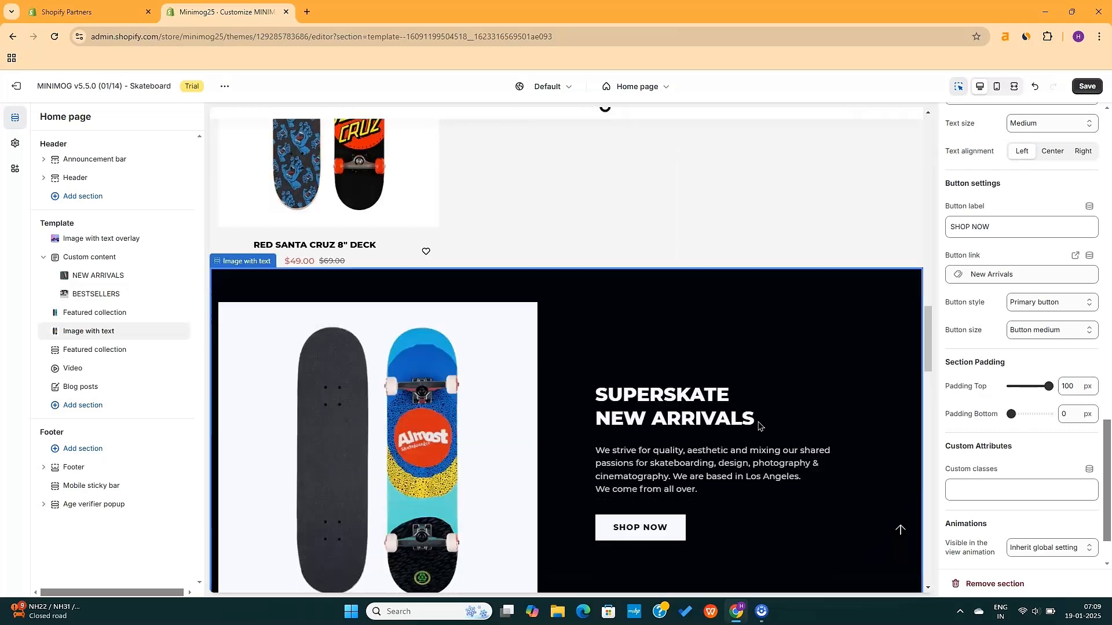
pyautogui.scroll(-6, 758, 427)
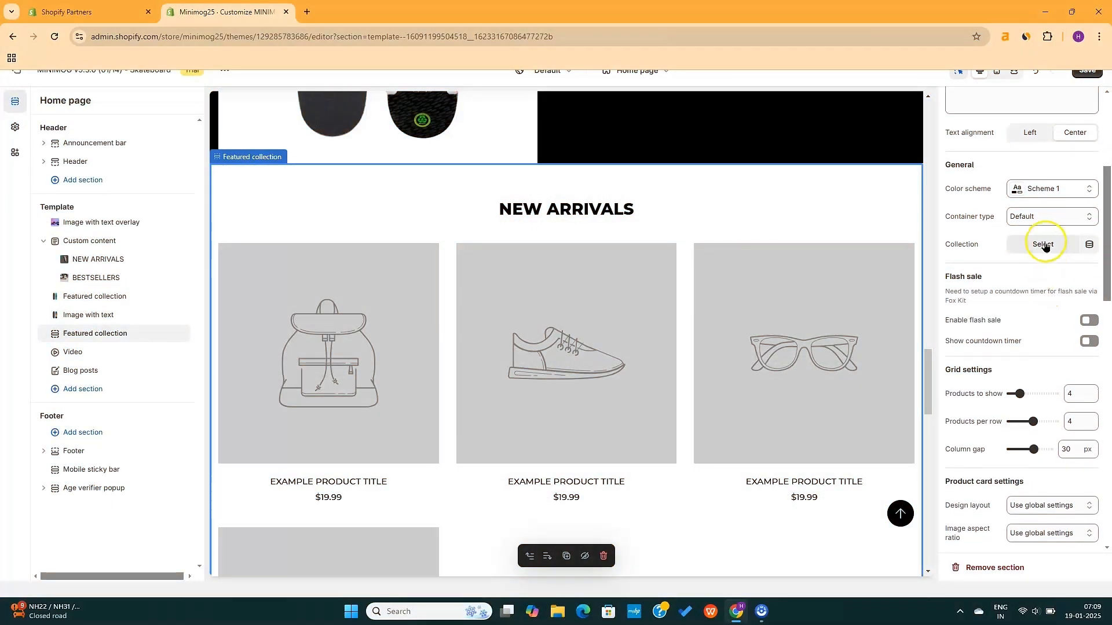
pyautogui.click(1044, 243)
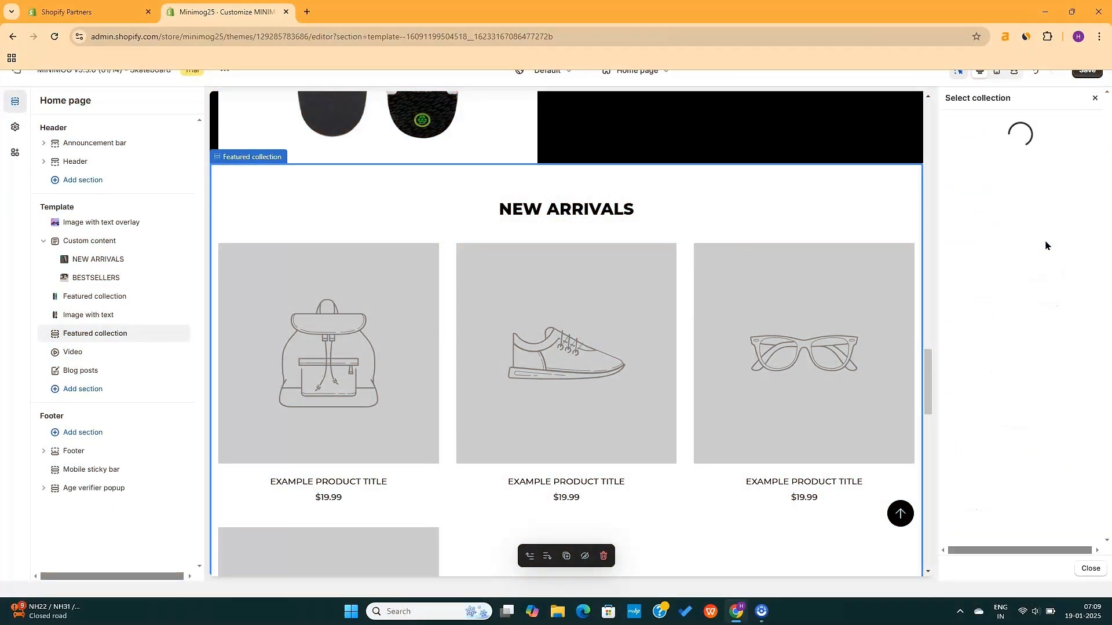
pyautogui.click(1034, 233)
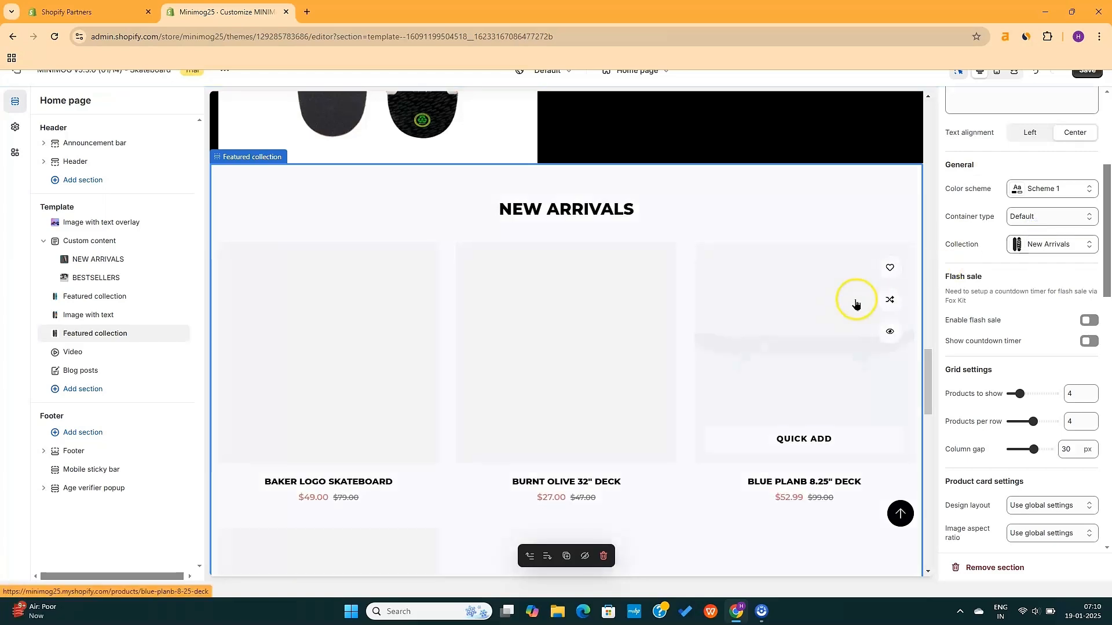
# Delete the second Featured collection section from the home page
pyautogui.scroll(1, 1011, 118)
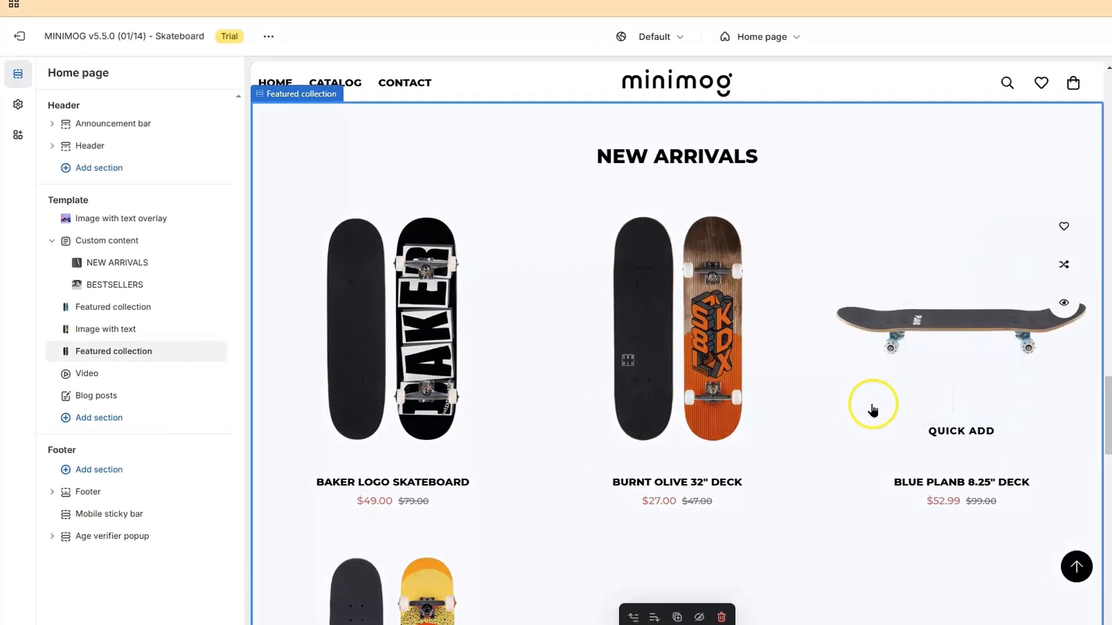
pyautogui.scroll(-7, 747, 382)
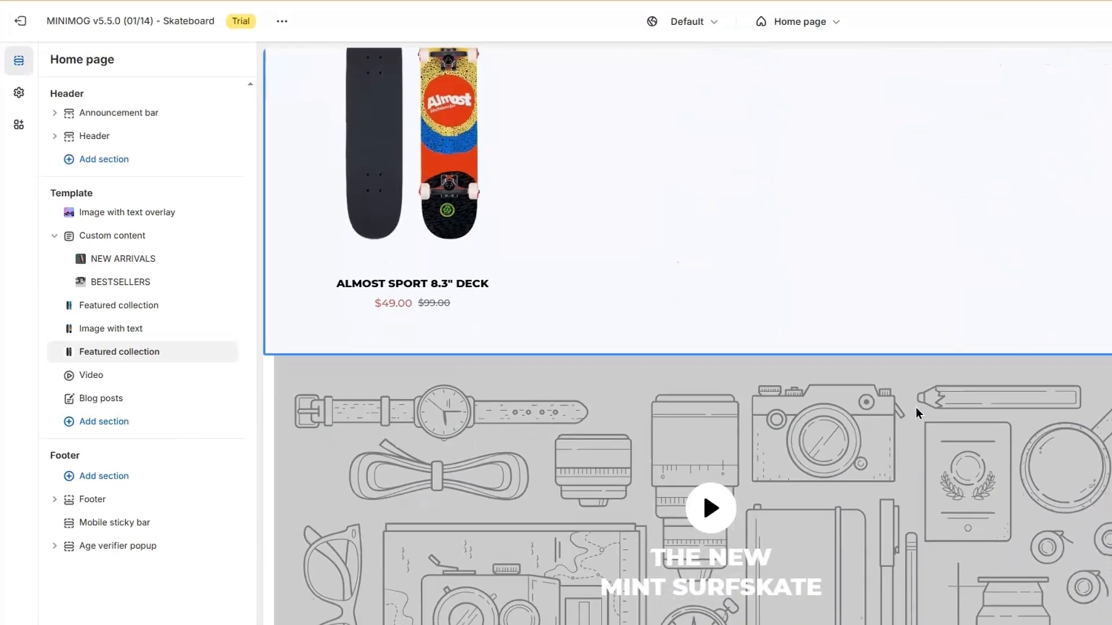
pyautogui.moveTo(916, 412)
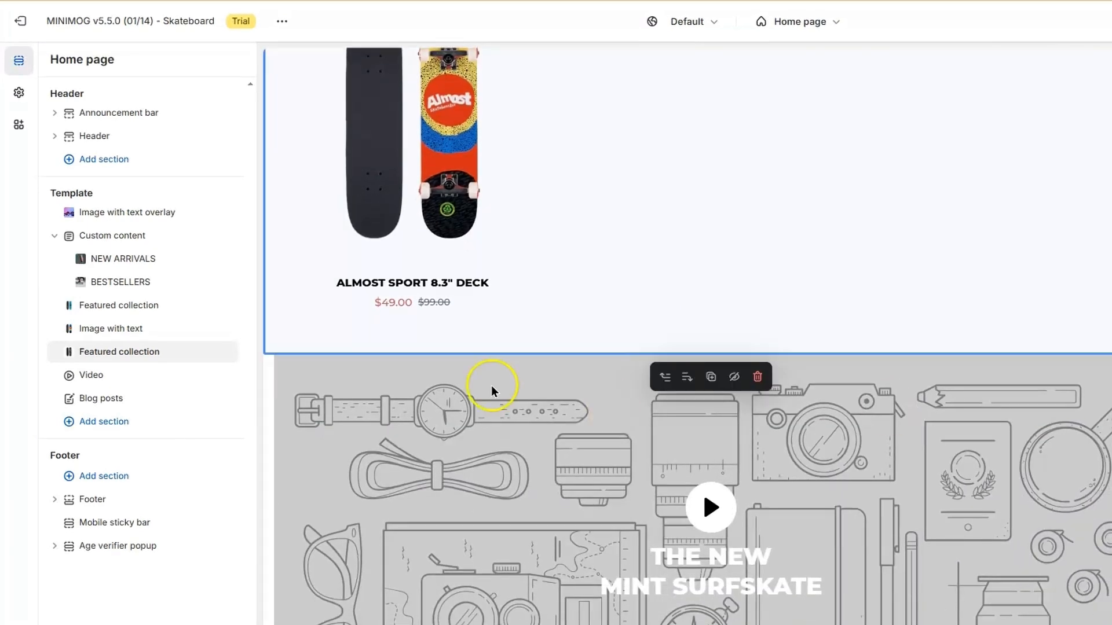
pyautogui.moveTo(226, 352)
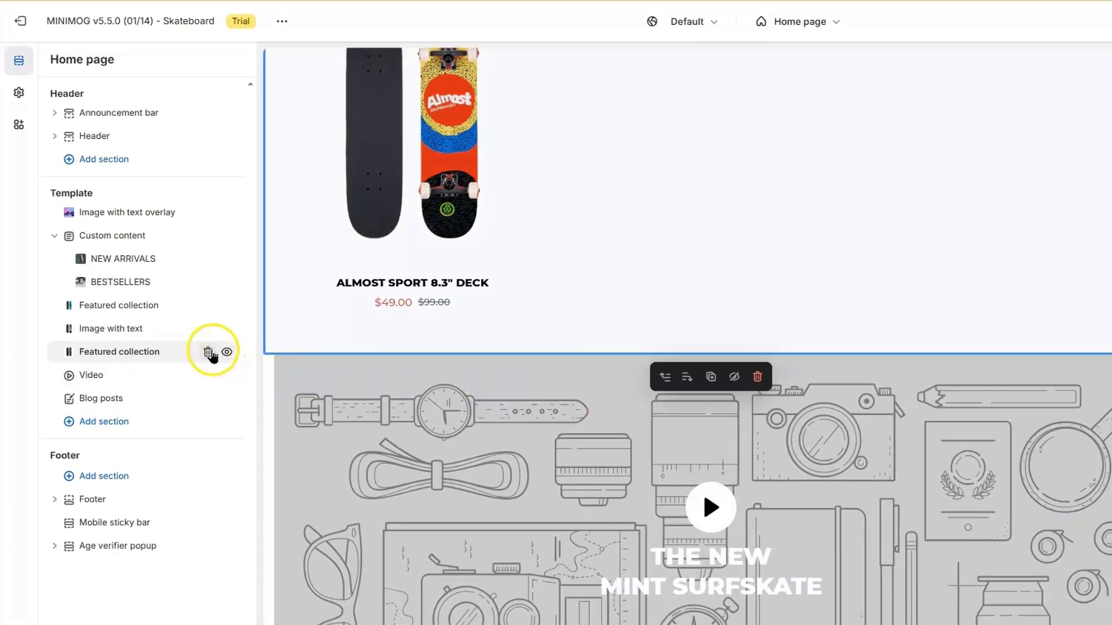
pyautogui.click(209, 352)
pyautogui.scroll(-3, 472, 333)
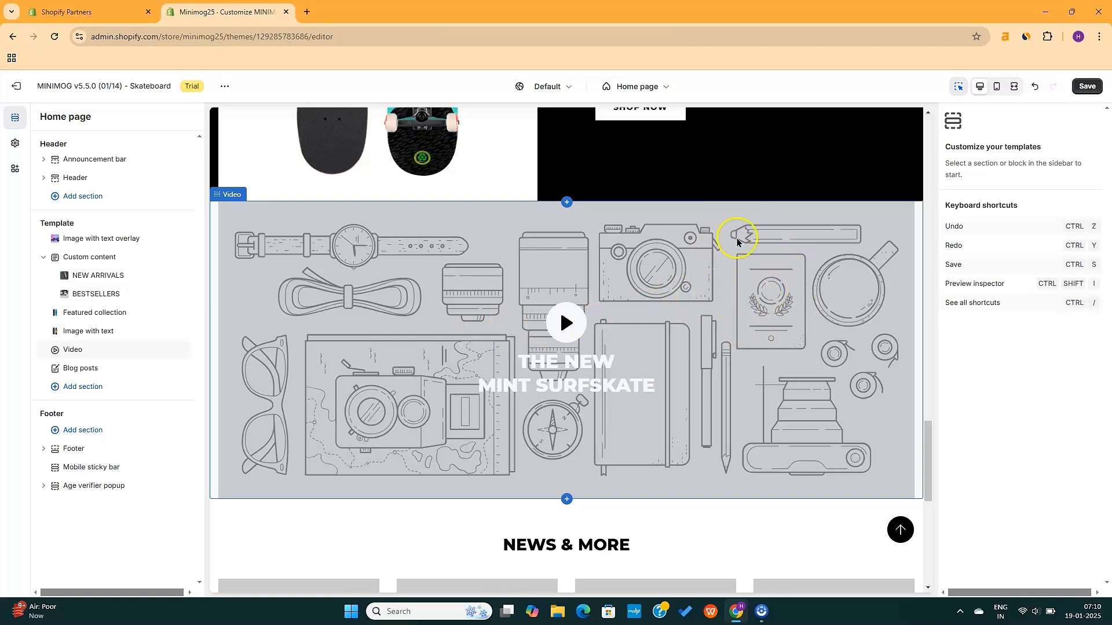
# Switch the video section to an External source and paste the YouTube link
pyautogui.click(812, 392)
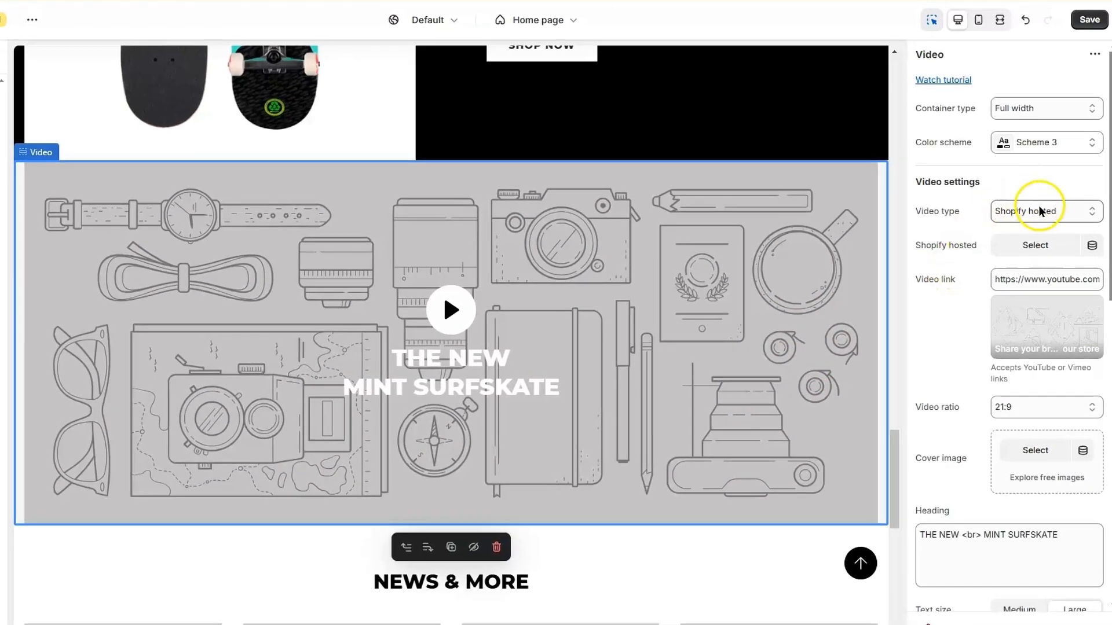
pyautogui.click(1046, 243)
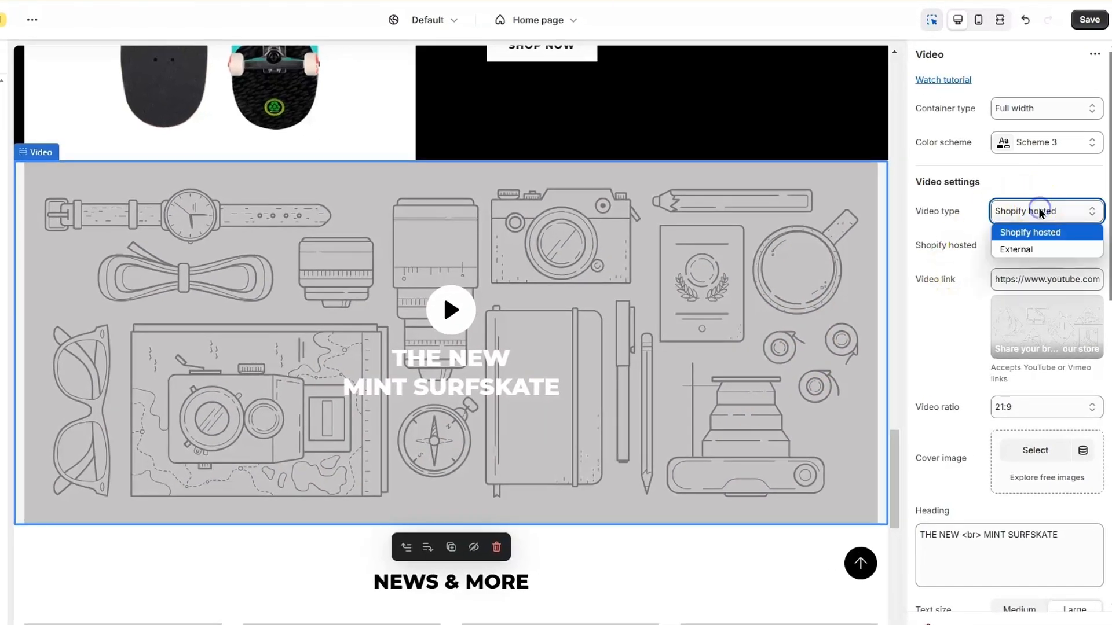
pyautogui.click(1018, 249)
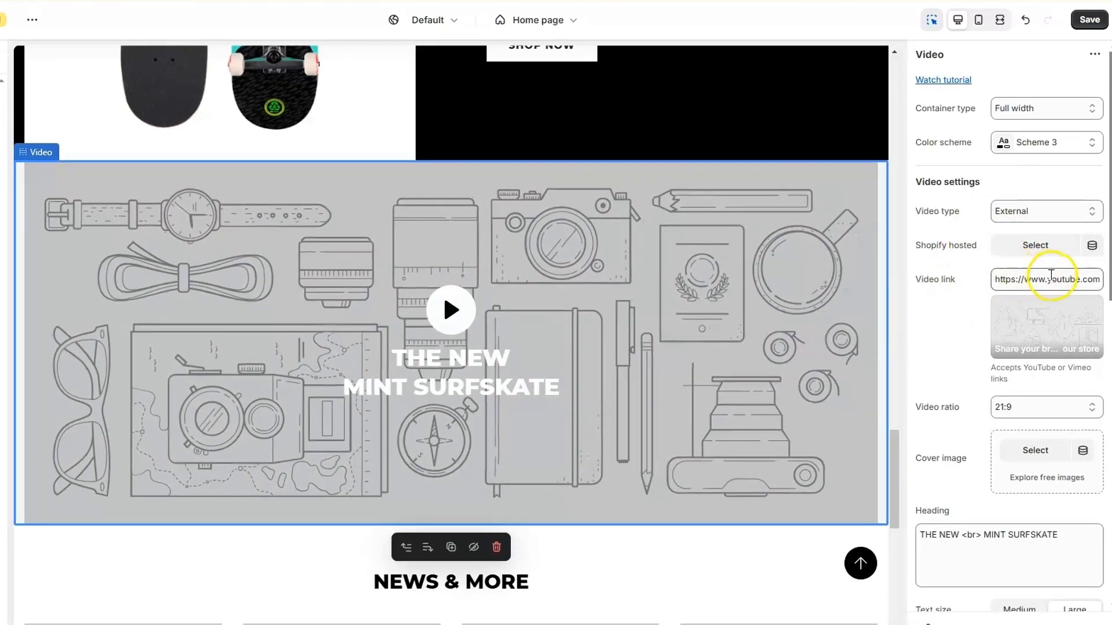
pyautogui.tripleClick(1051, 279)
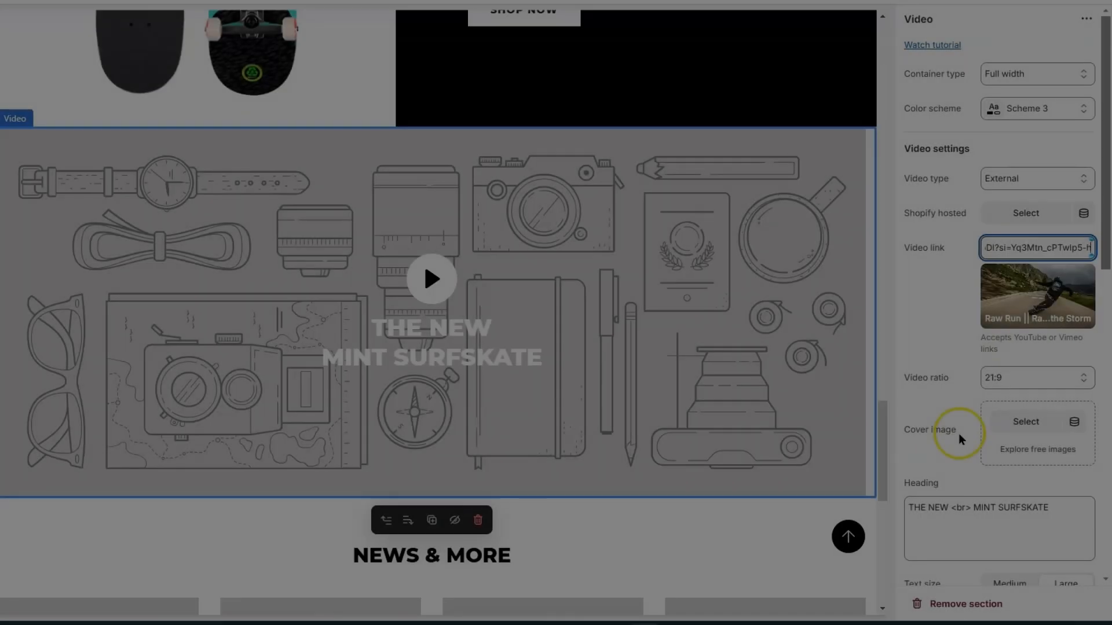
pyautogui.moveTo(959, 439); pyautogui.dragTo(932, 437)
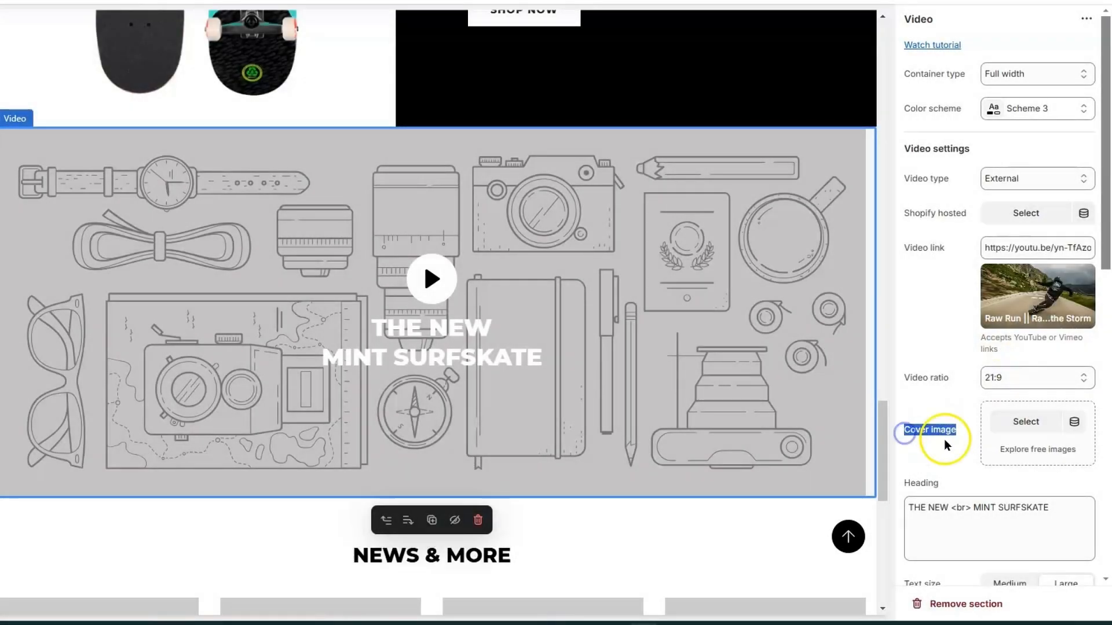
# Set the video cover to the skatepark kickflip photo from the free Staff Favorites images
pyautogui.click(1033, 419)
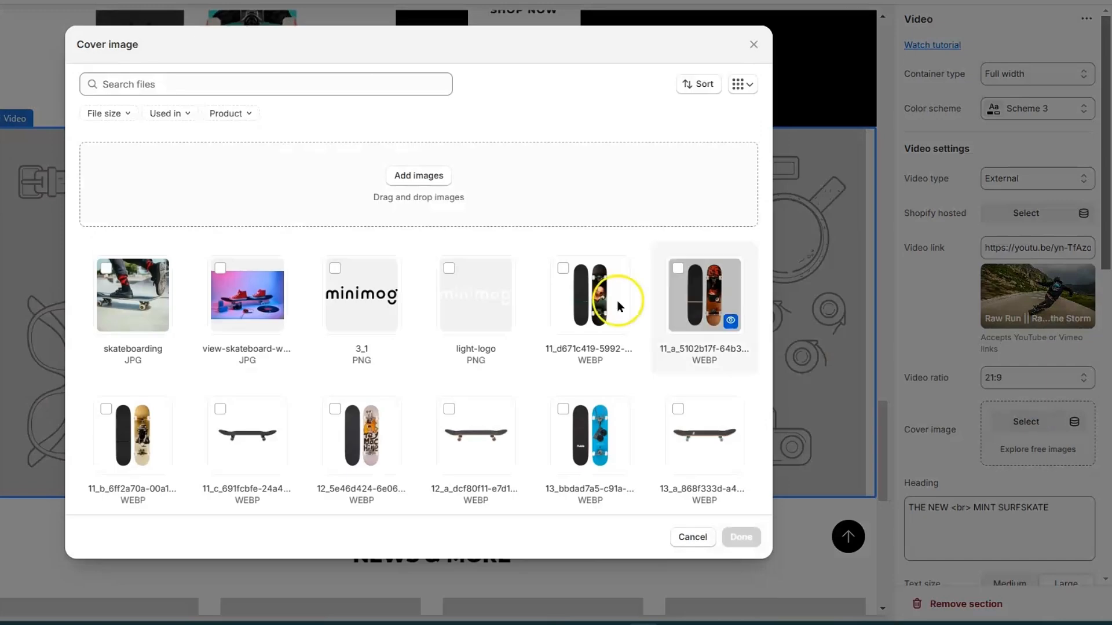
pyautogui.click(728, 539)
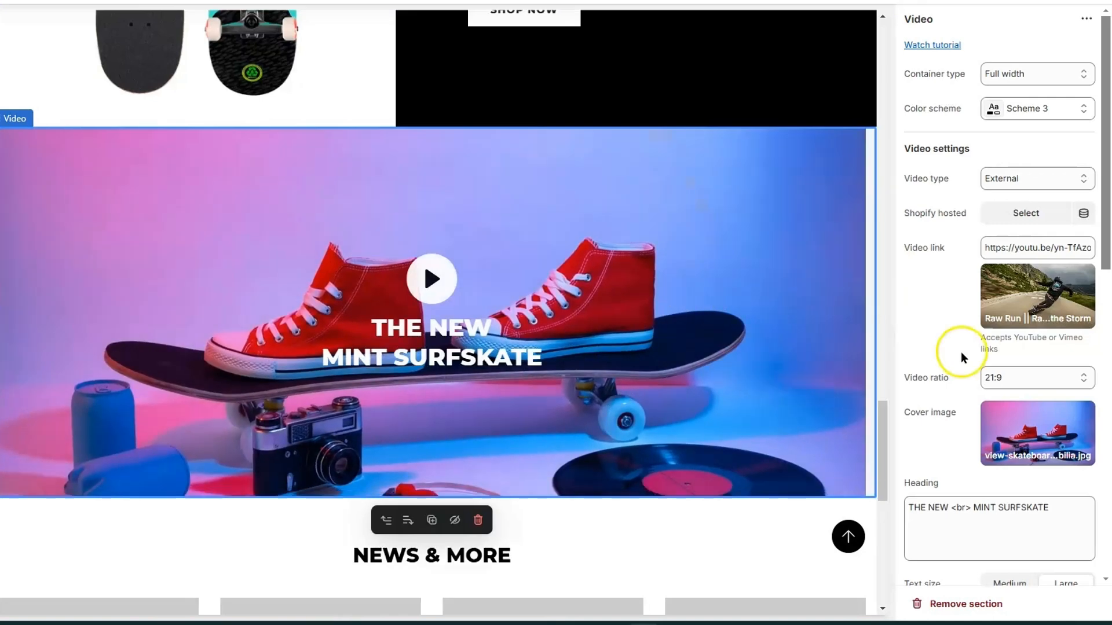
pyautogui.click(1031, 439)
pyautogui.click(976, 517)
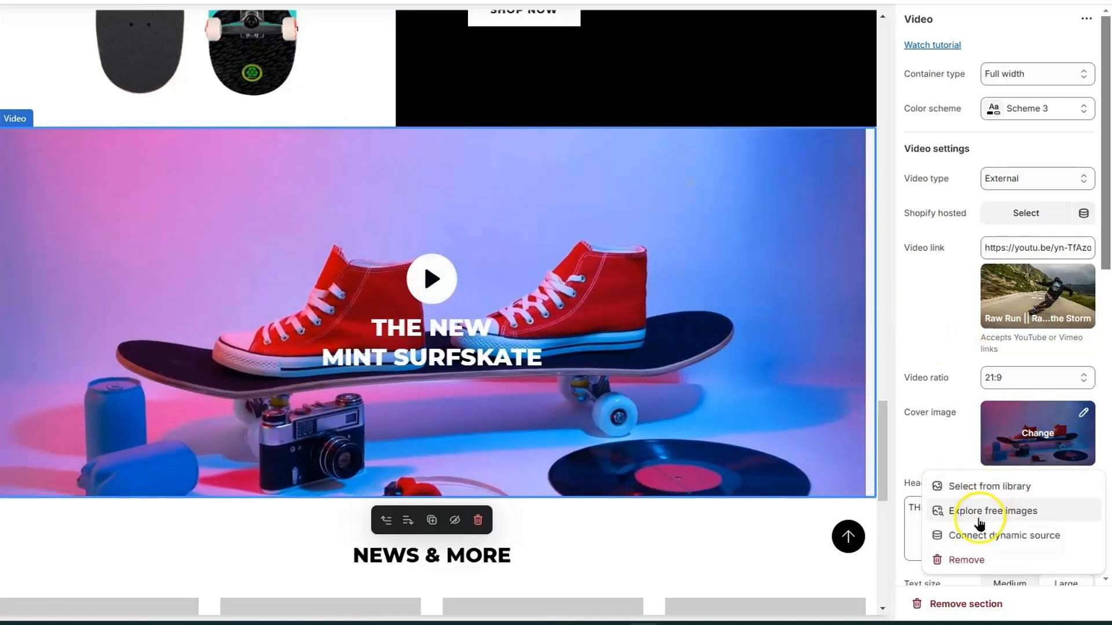
pyautogui.click(958, 79)
pyautogui.click(951, 261)
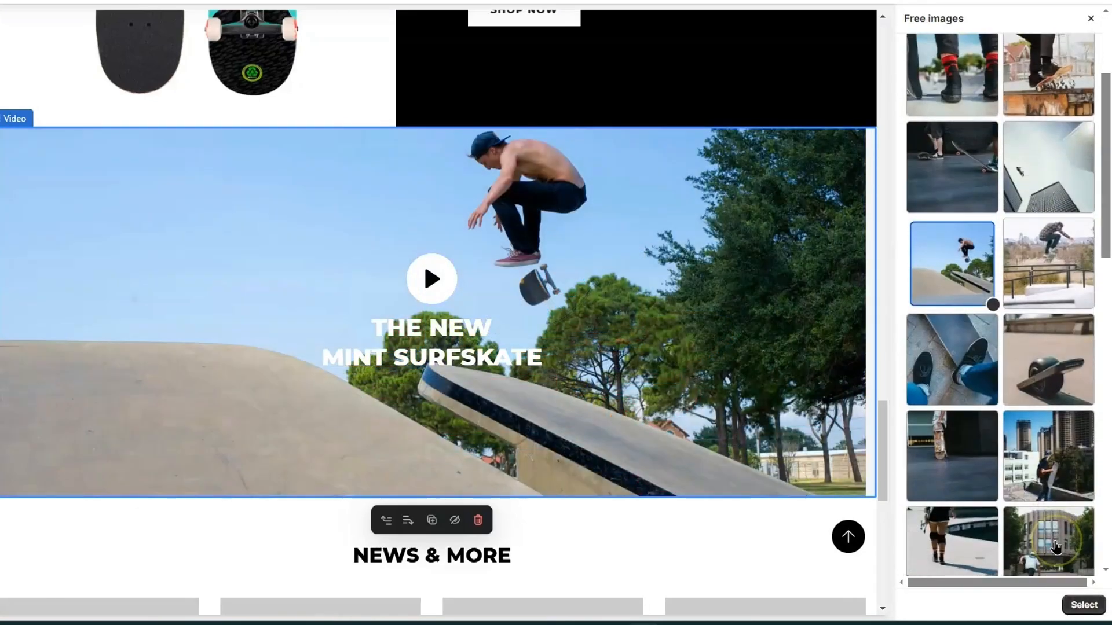
pyautogui.scroll(-10, 1063, 579)
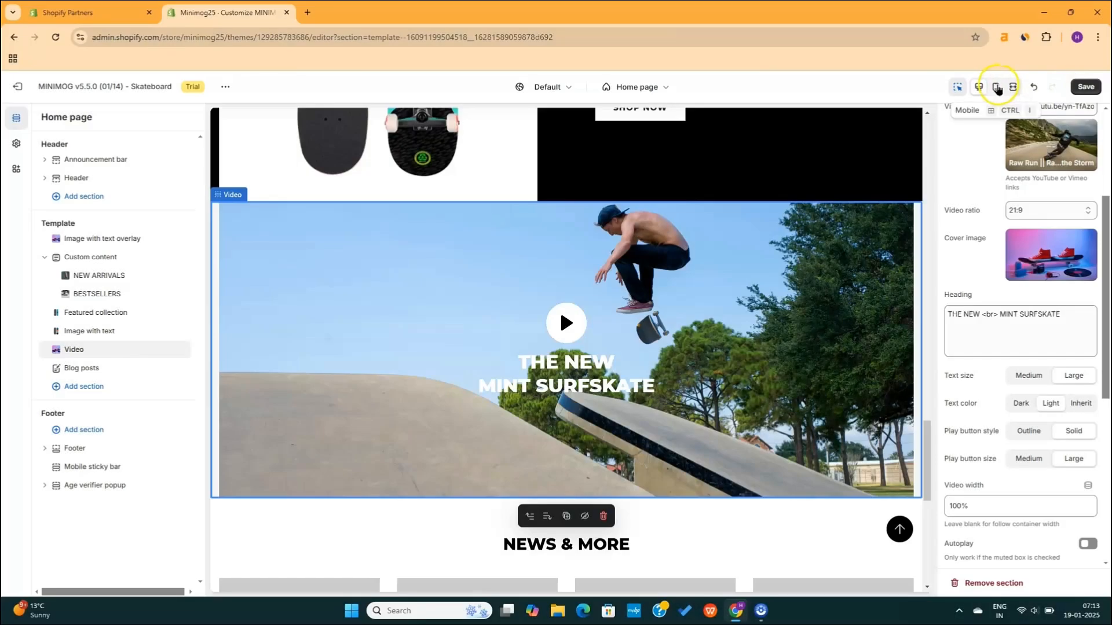
# Check the page in the fullscreen and mobile previews
pyautogui.click(1012, 88)
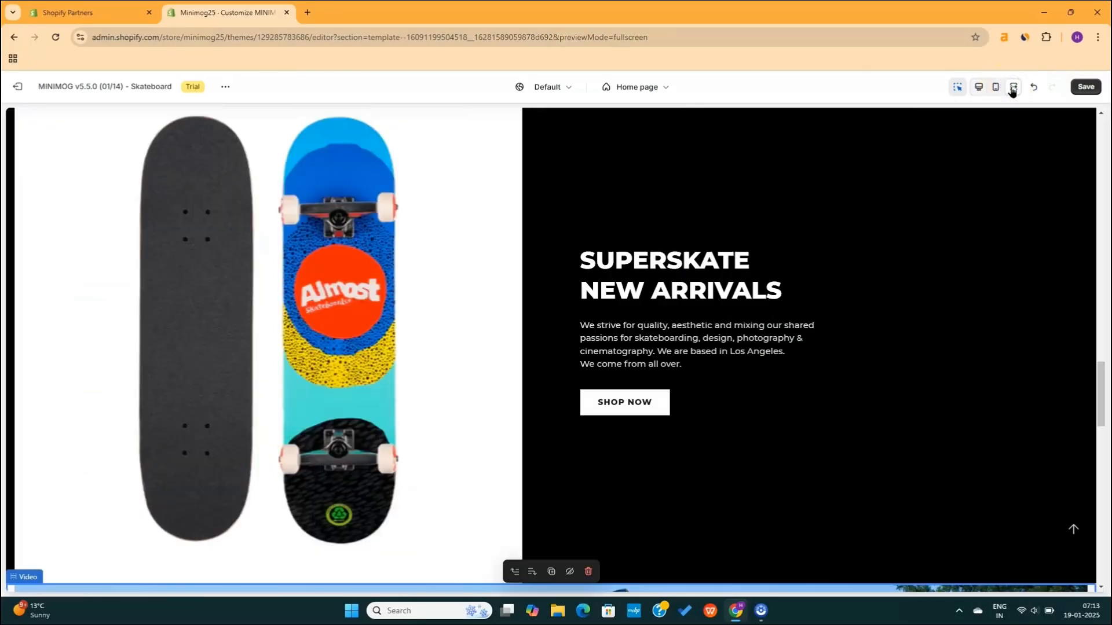
pyautogui.scroll(-10, 878, 318)
pyautogui.scroll(1, 610, 276)
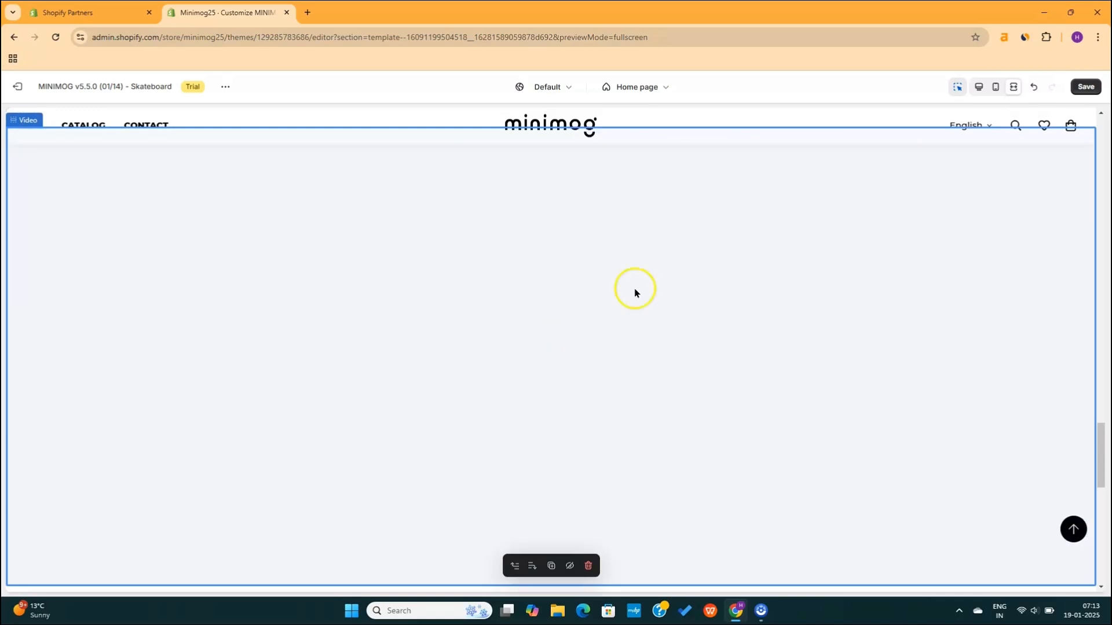
pyautogui.scroll(-2, 709, 304)
pyautogui.scroll(2, 710, 304)
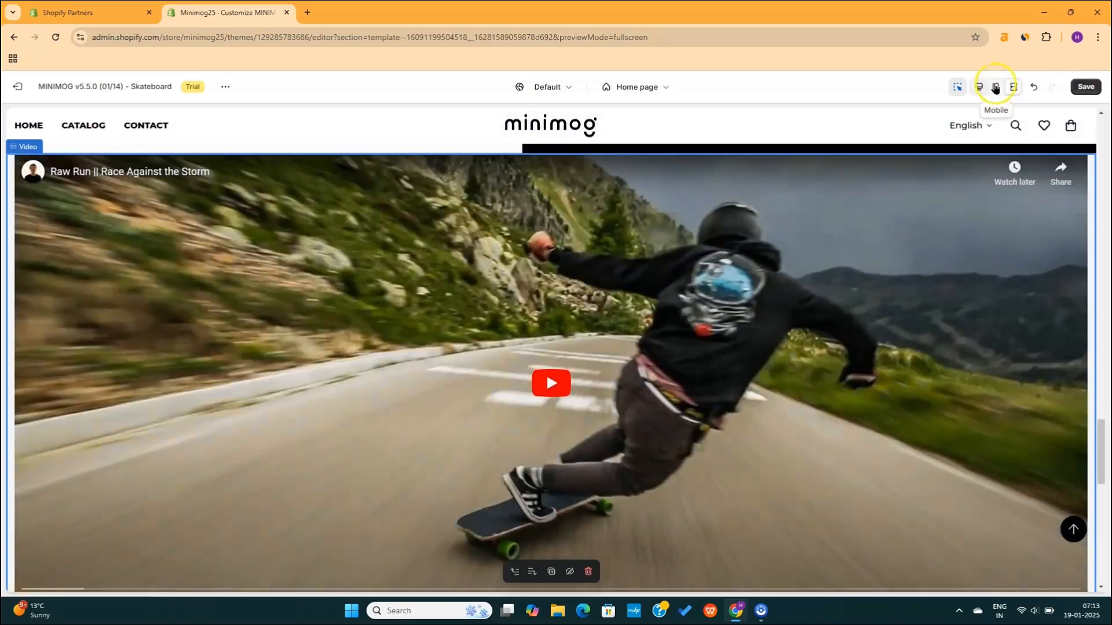
pyautogui.click(995, 88)
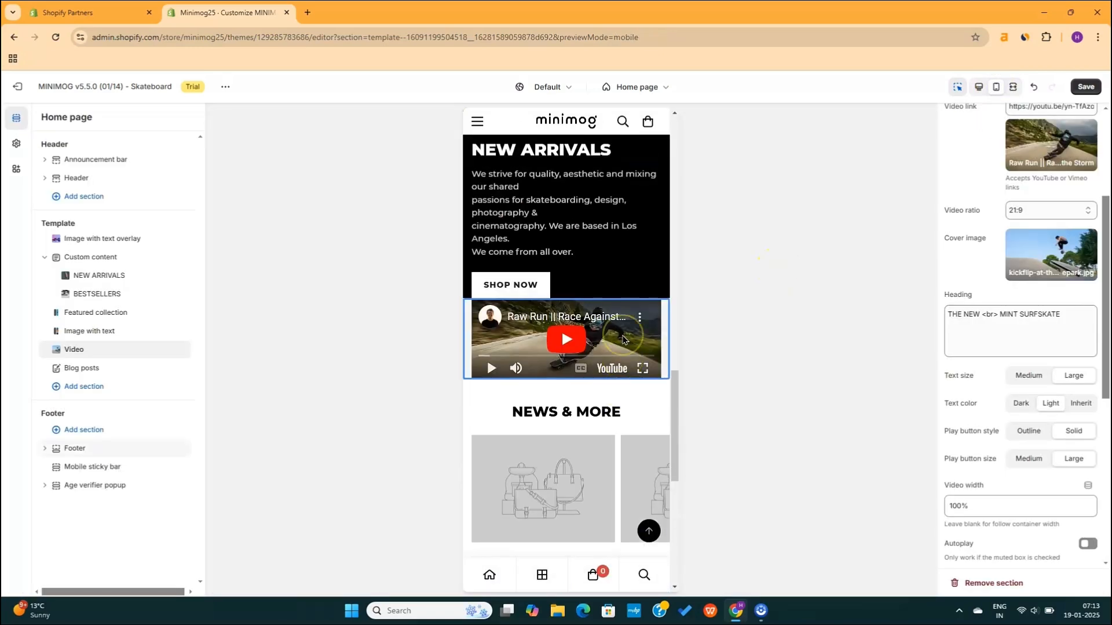
pyautogui.scroll(1, 608, 365)
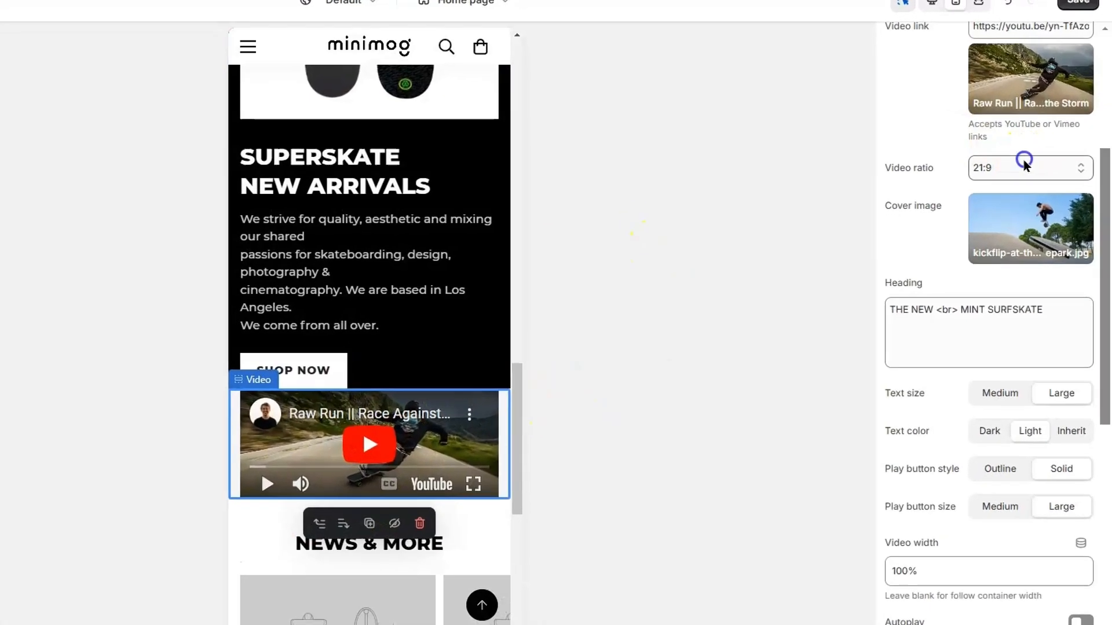
# Change the video ratio from 21:9 to 16:9 and try the autoplay, muted and controls toggles
pyautogui.click(1045, 206)
pyautogui.click(1040, 227)
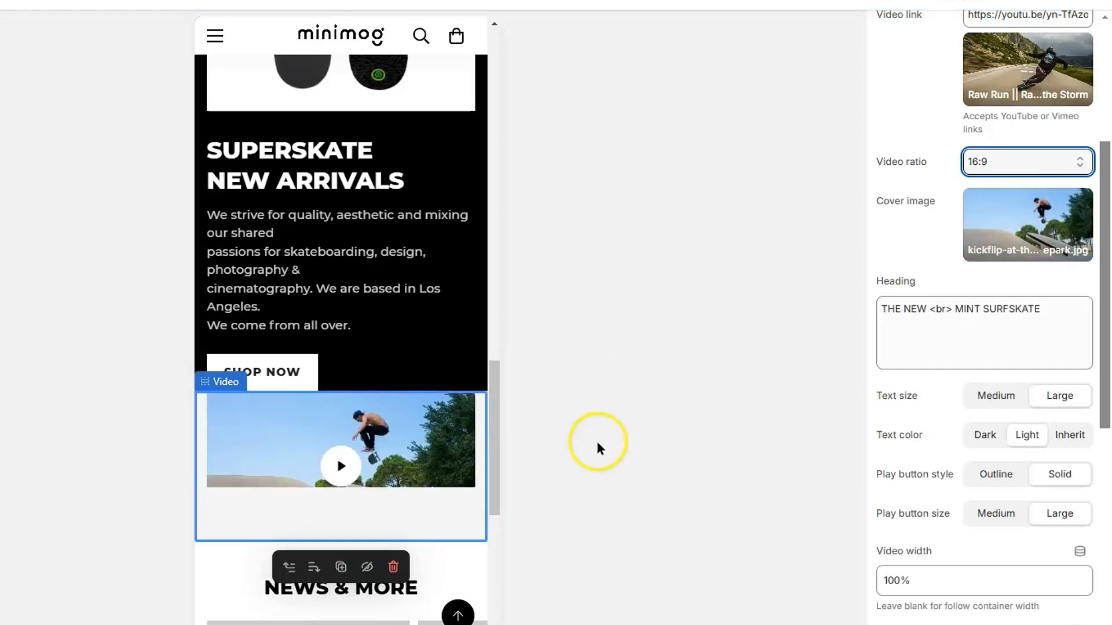
pyautogui.scroll(-1, 458, 533)
pyautogui.scroll(-4, 458, 532)
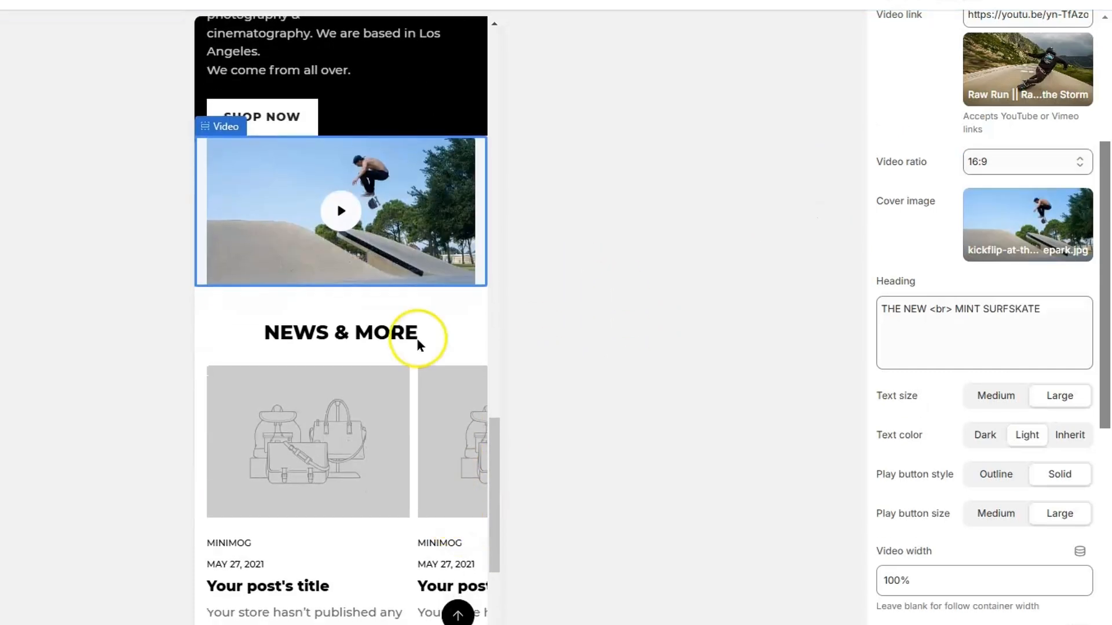
pyautogui.scroll(-5, 884, 269)
pyautogui.scroll(-2, 966, 206)
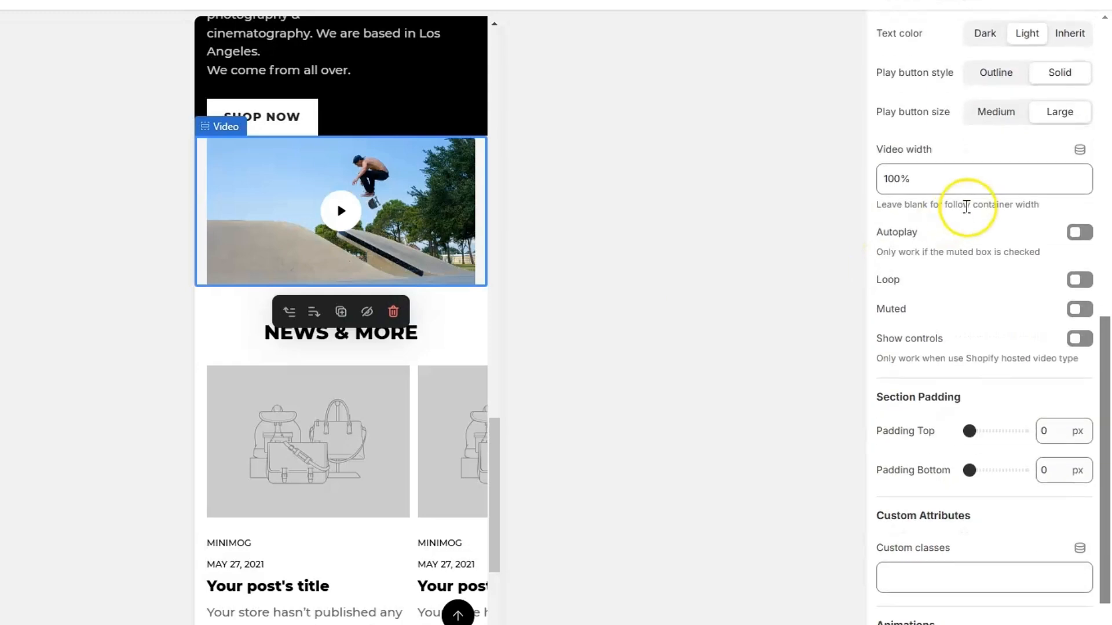
pyautogui.click(1078, 236)
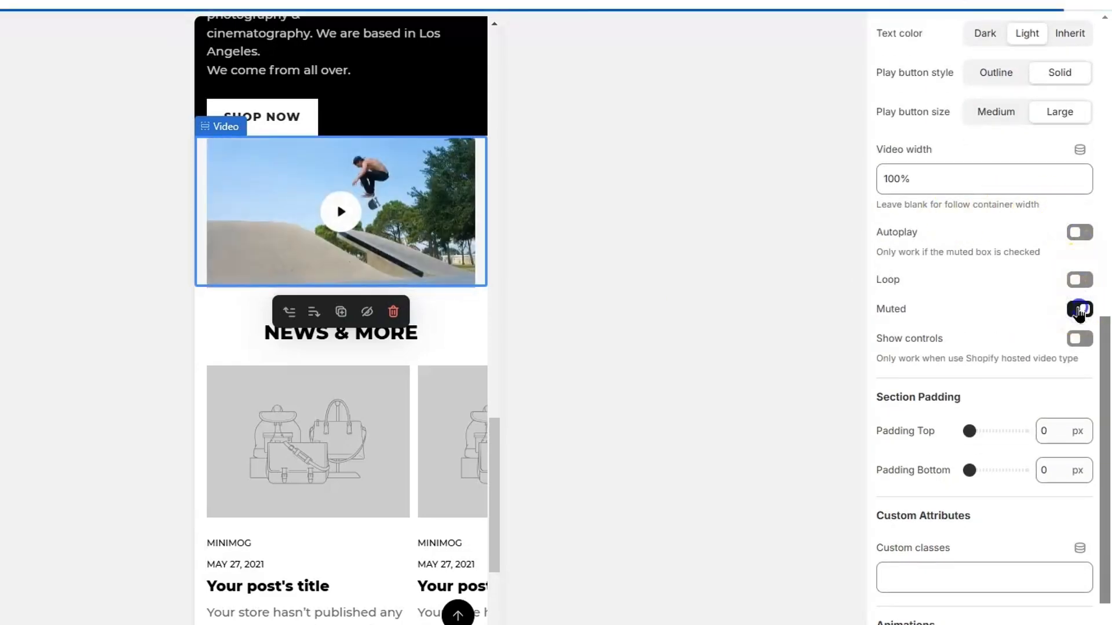
pyautogui.click(1078, 310)
pyautogui.click(1079, 339)
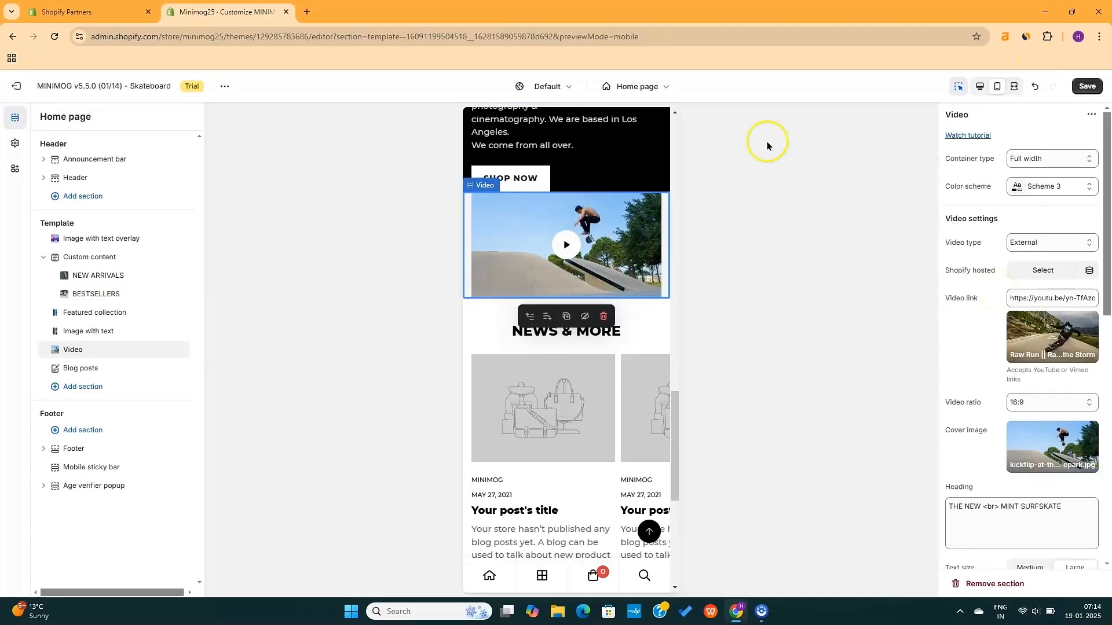
# Return to the desktop preview and delete the NEWS & MORE blog posts section
pyautogui.click(983, 86)
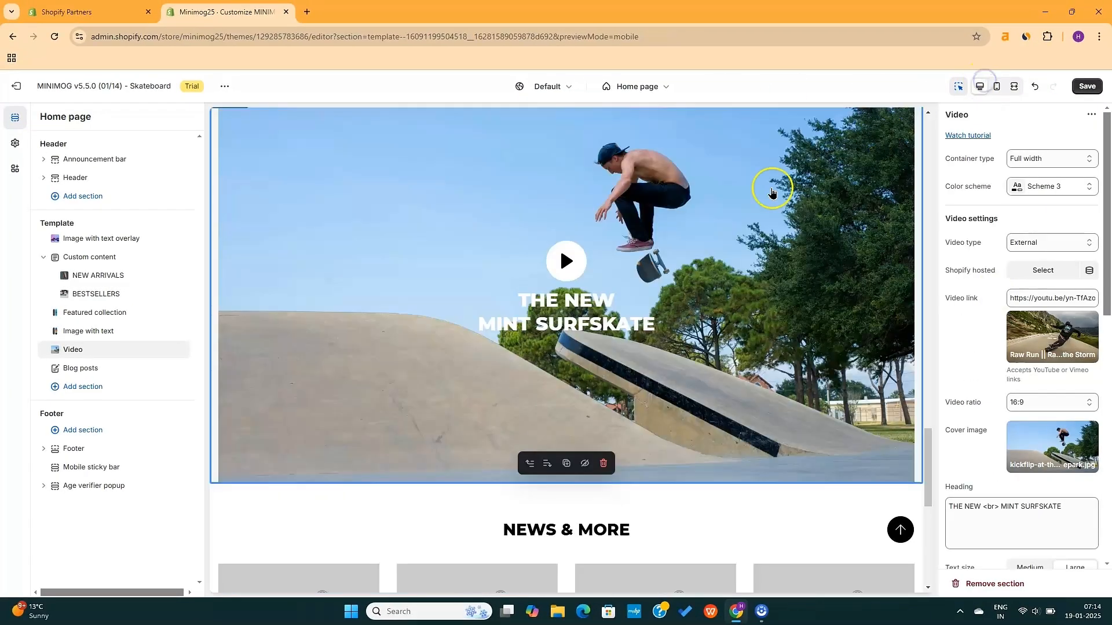
pyautogui.scroll(-5, 615, 379)
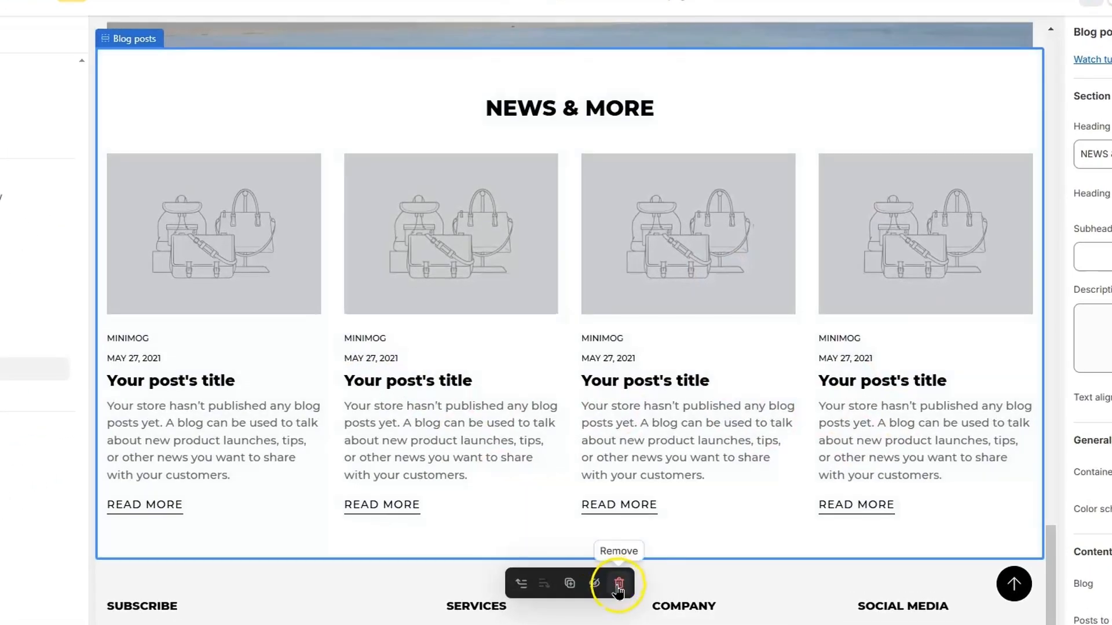
pyautogui.click(619, 584)
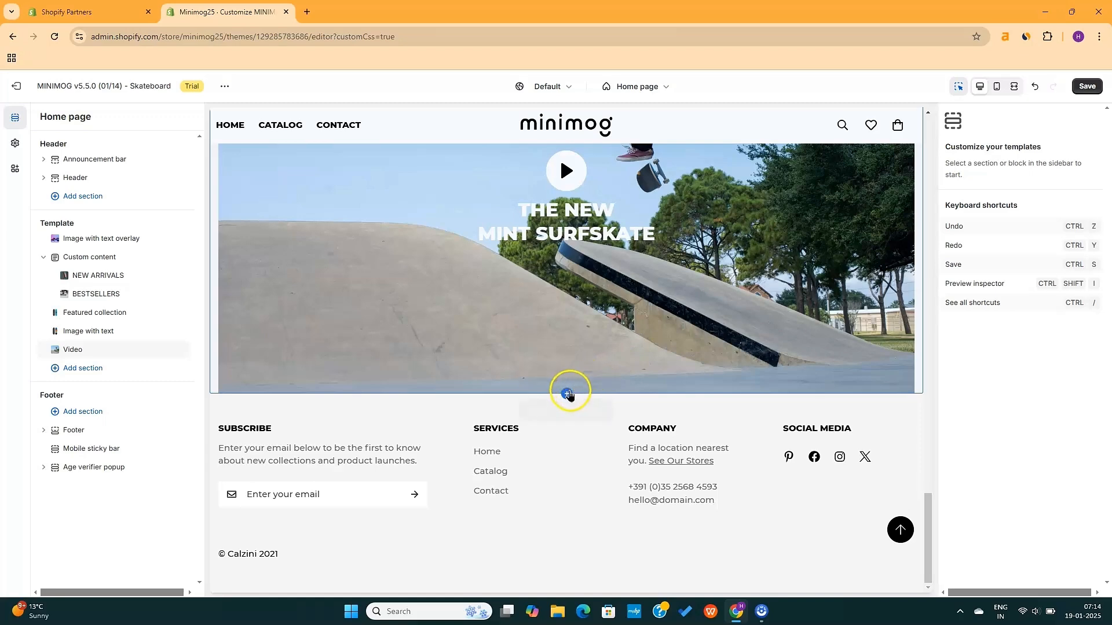
# Open the add-section picker below the Video section and load all 46 theme section types
pyautogui.moveTo(567, 395)
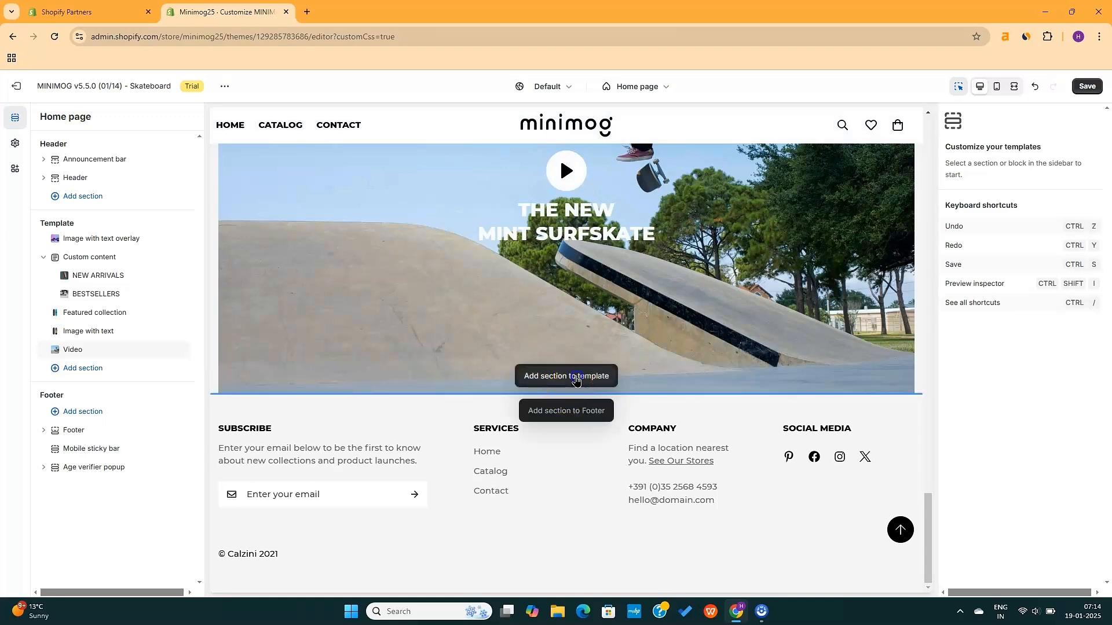
pyautogui.click(575, 380)
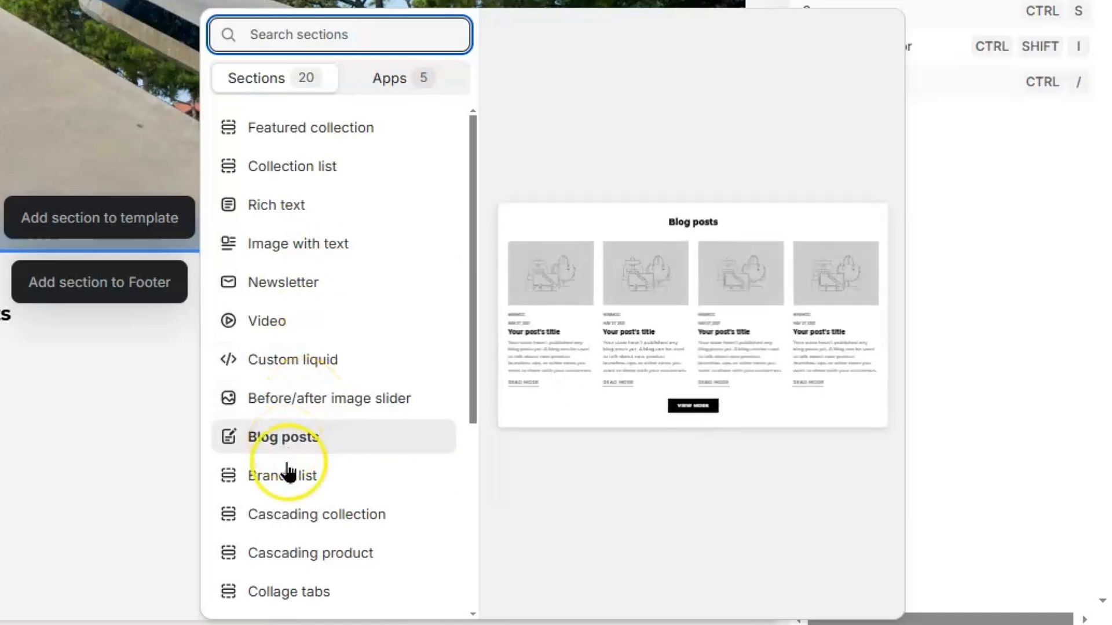
pyautogui.scroll(-3, 285, 509)
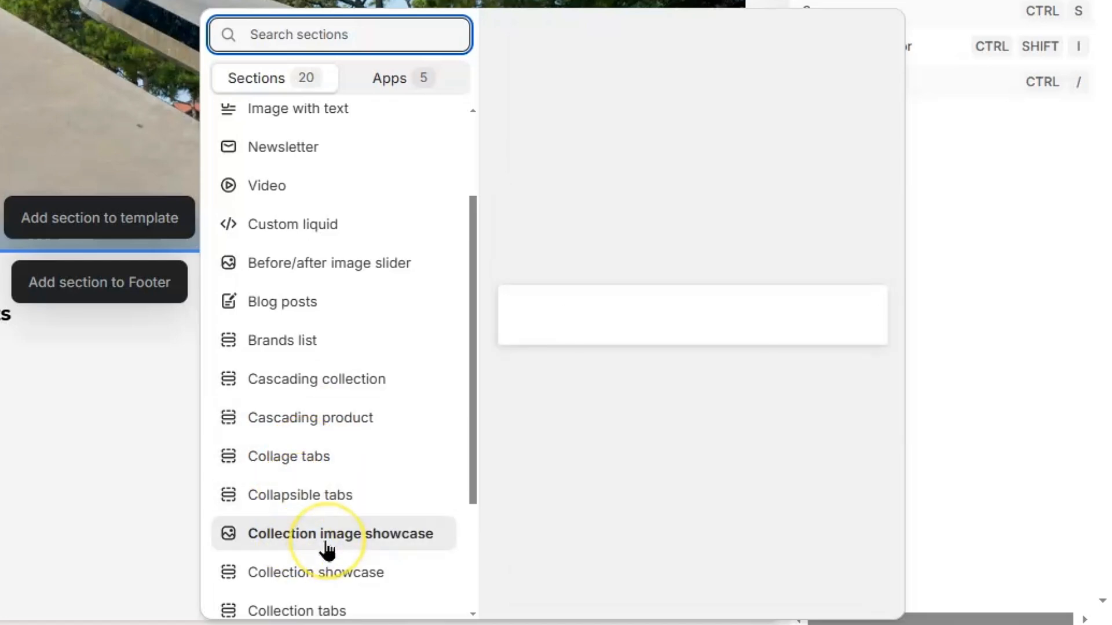
pyautogui.scroll(-3, 326, 549)
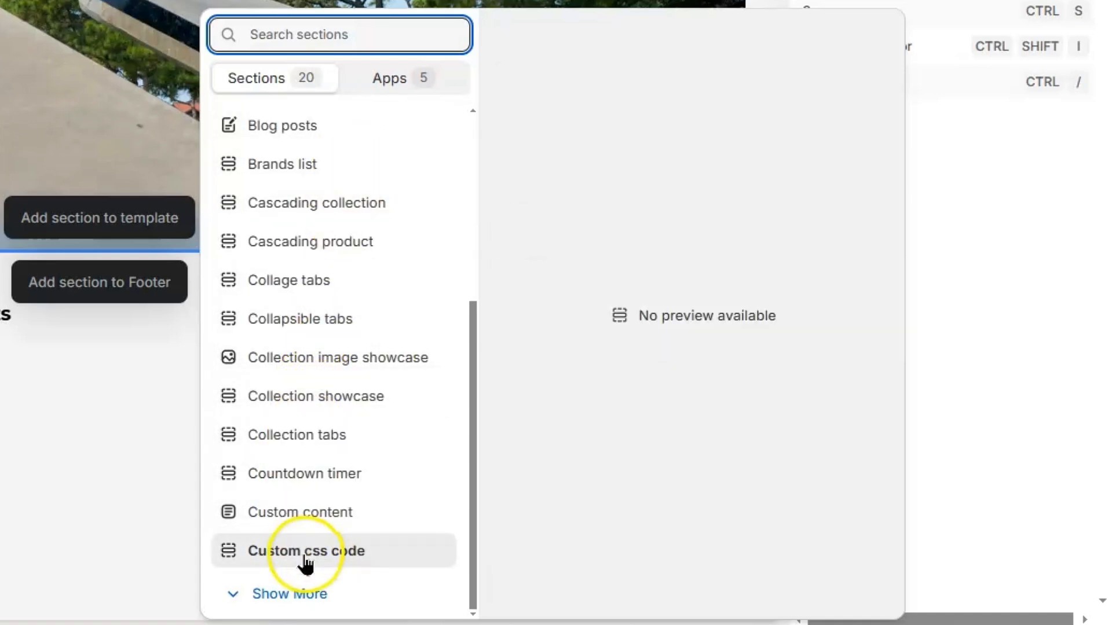
pyautogui.click(307, 595)
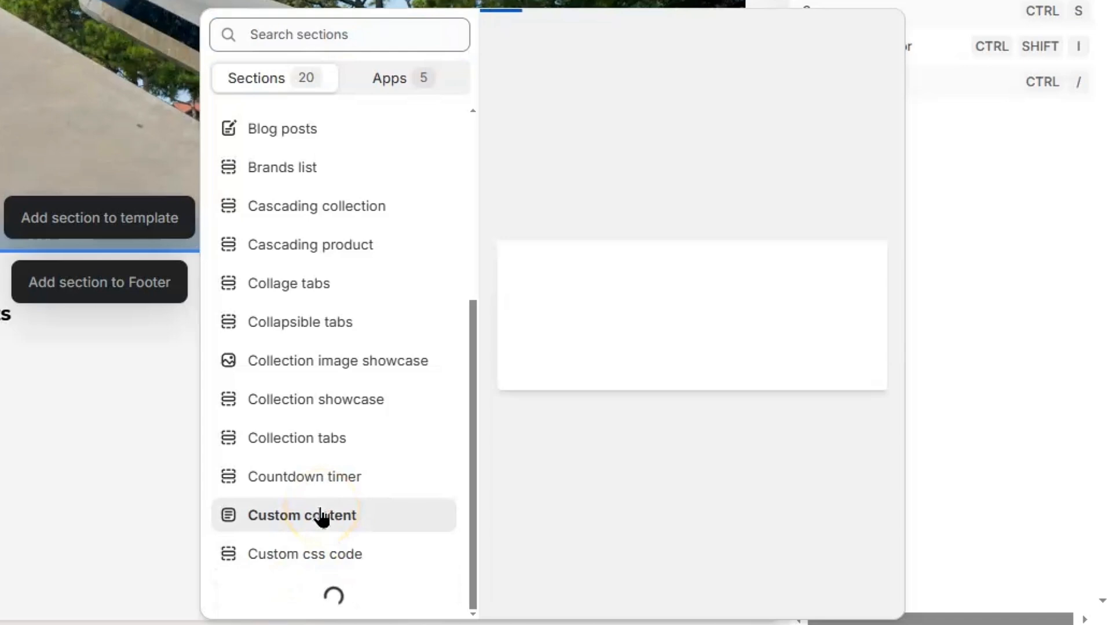
pyautogui.scroll(-5, 318, 519)
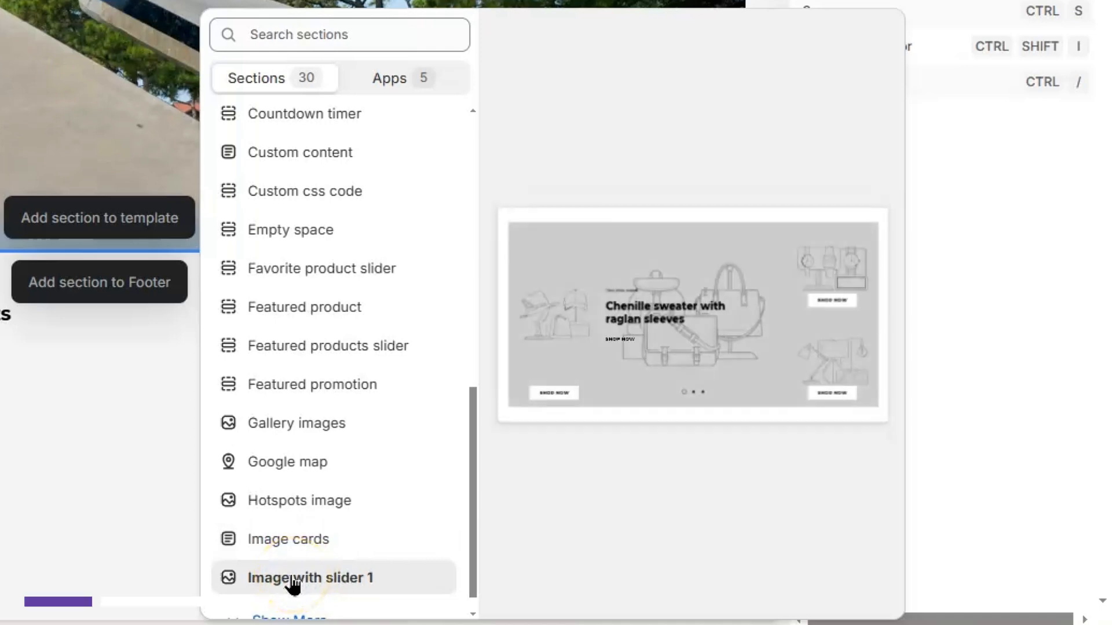
pyautogui.scroll(-1, 293, 585)
pyautogui.click(304, 596)
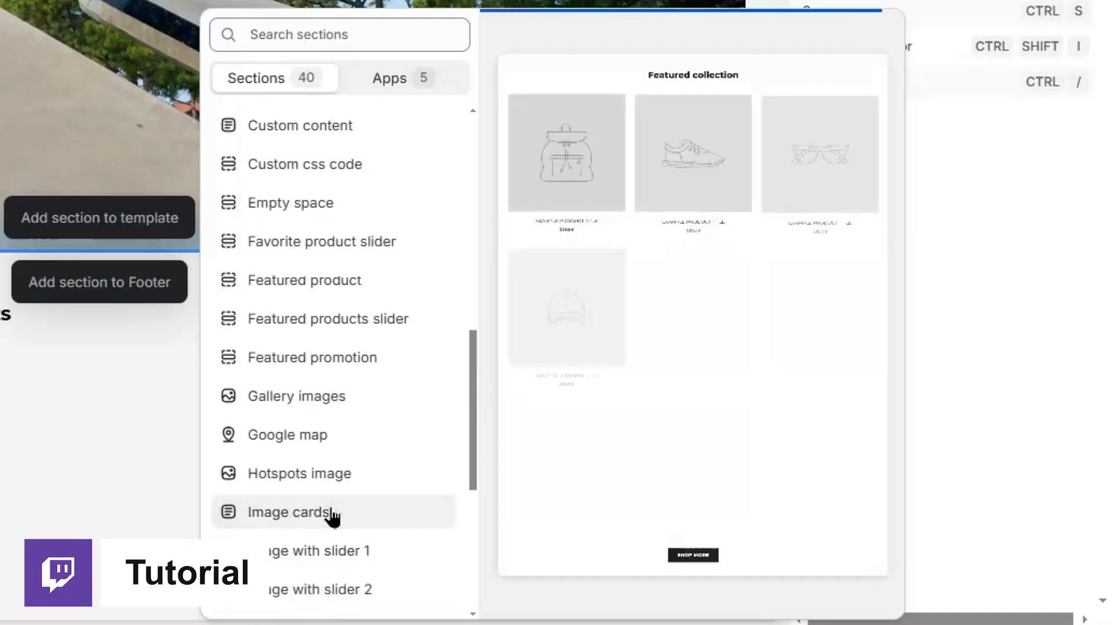
pyautogui.scroll(-4, 330, 521)
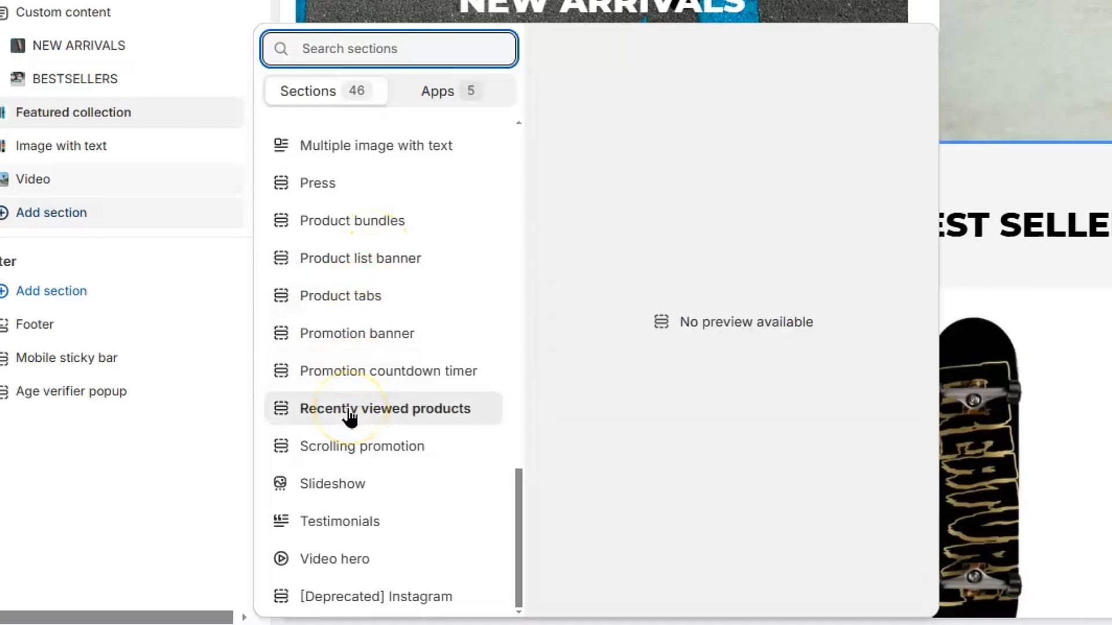
# Move the Promotion banner section above Featured collection
pyautogui.click(369, 342)
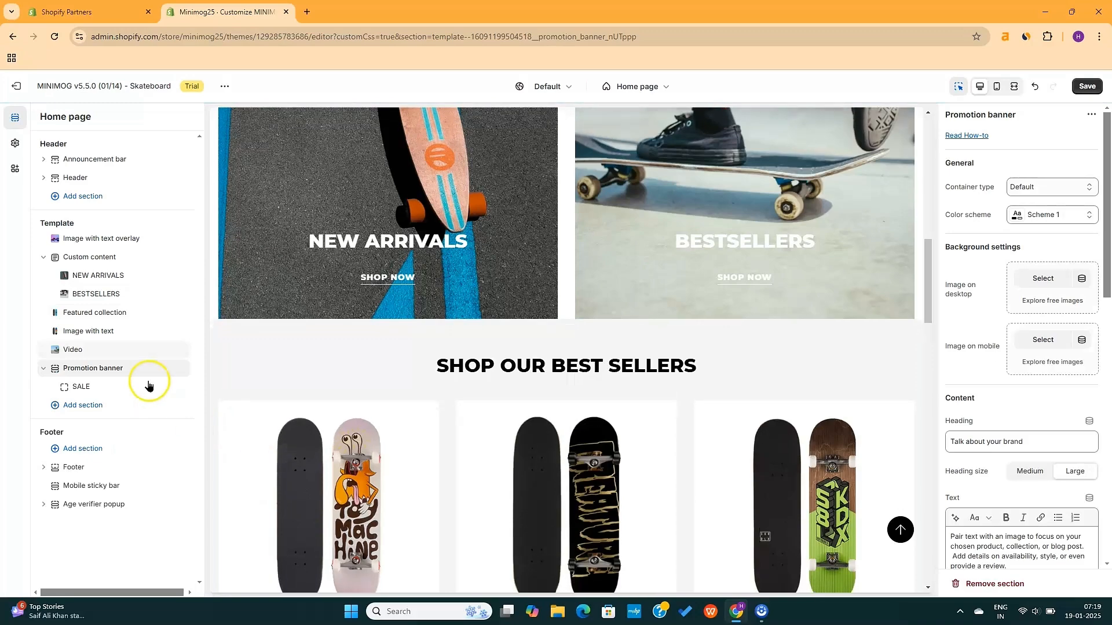
pyautogui.click(99, 368)
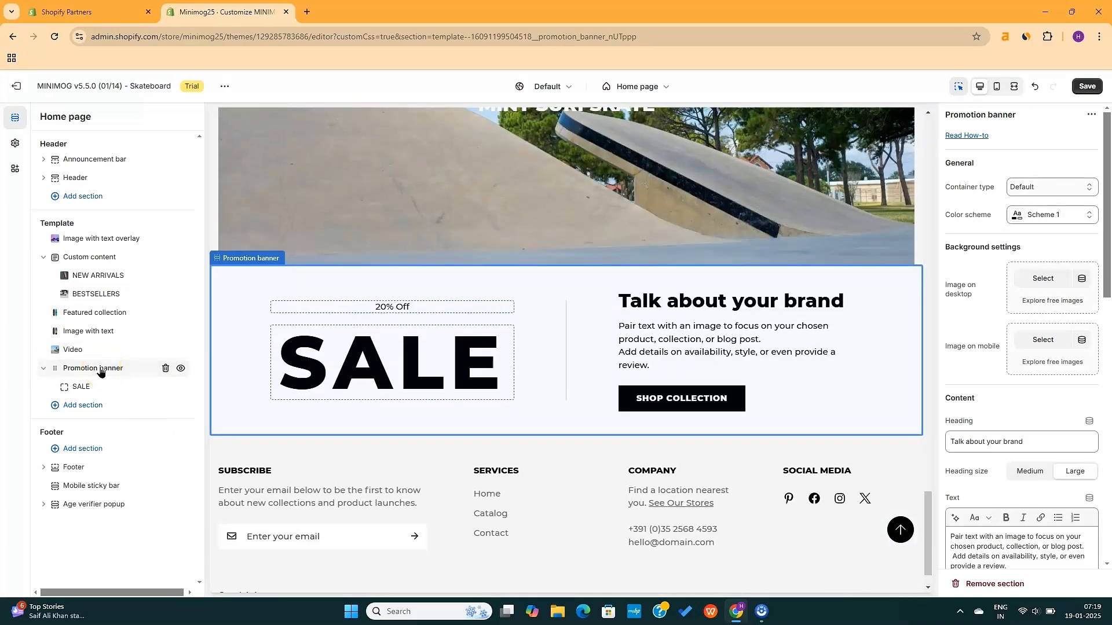
pyautogui.moveTo(100, 371); pyautogui.dragTo(101, 314)
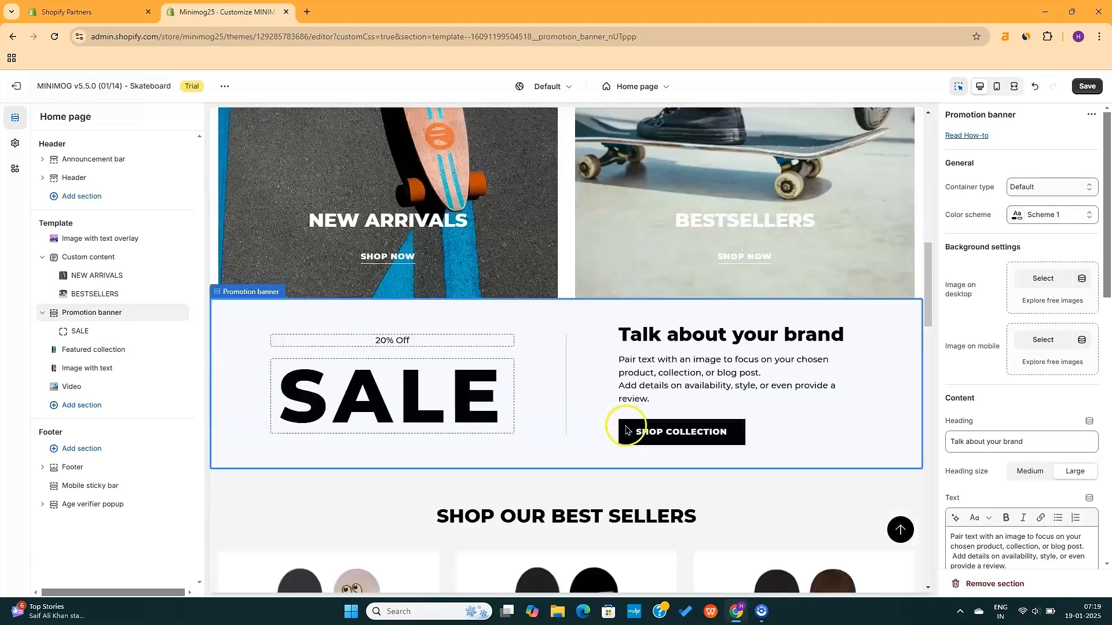
# Clear the banner's body text and change its heading to 'We've added New Products'
pyautogui.scroll(-3, 1007, 342)
pyautogui.moveTo(1007, 360); pyautogui.dragTo(940, 317)
pyautogui.press('BackSpace')
pyautogui.moveTo(1025, 234); pyautogui.dragTo(960, 233)
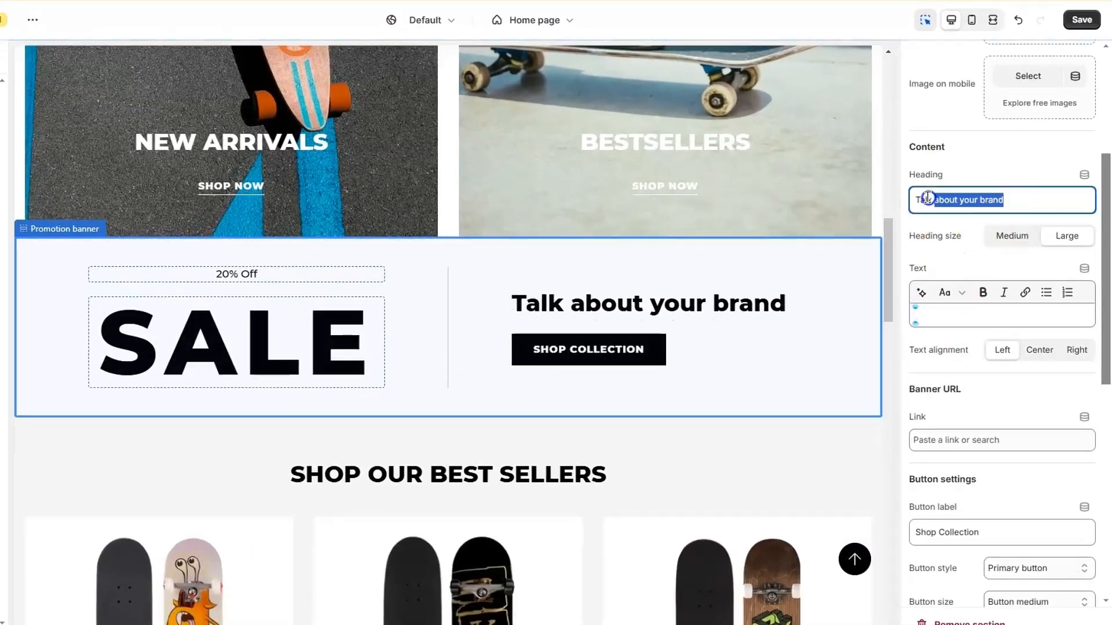
pyautogui.moveTo(927, 198); pyautogui.dragTo(914, 200)
pyautogui.write("We've addd")
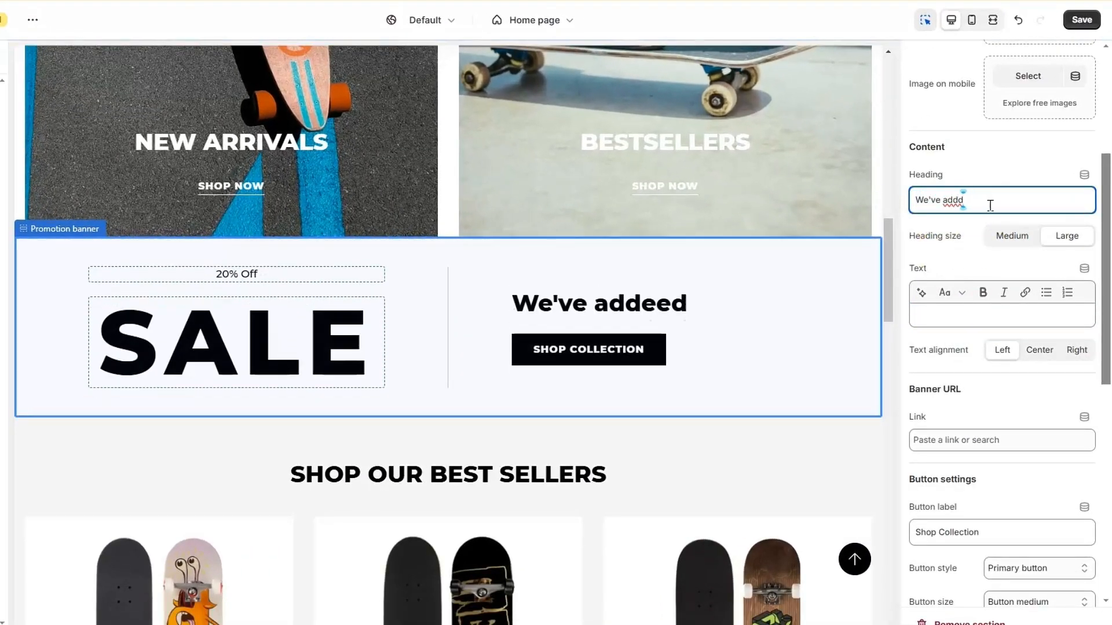
pyautogui.press('BackSpace')
pyautogui.write('ed New Products')
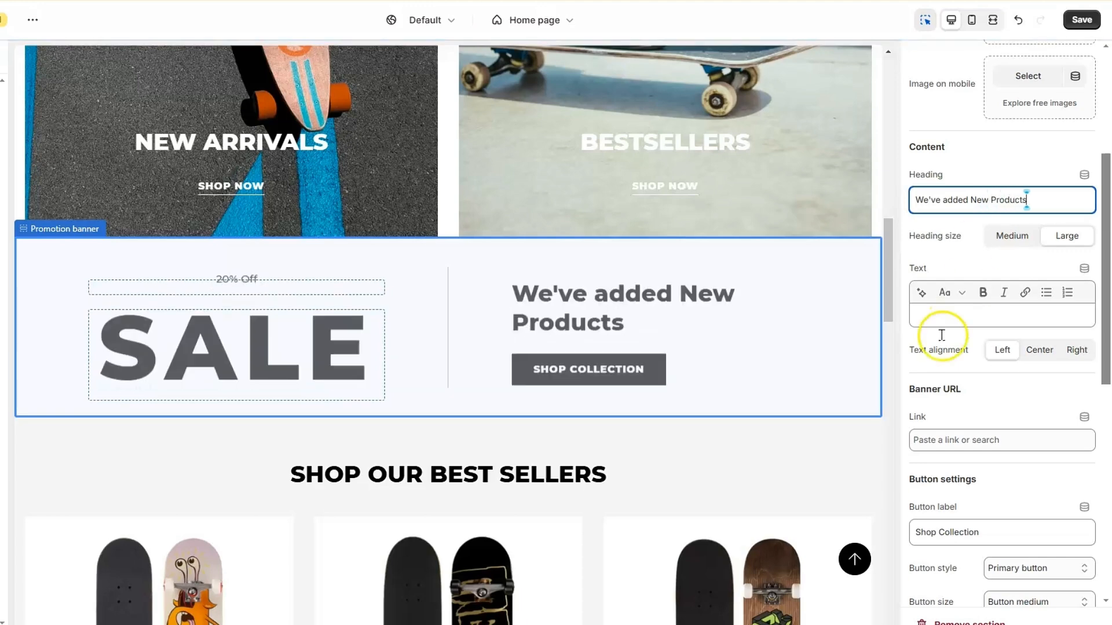
# Relabel the banner button 'Shop NOW' and link it to the BestSellers collection
pyautogui.scroll(-2, 943, 330)
pyautogui.doubleClick(964, 452)
pyautogui.write('NOW')
pyautogui.click(978, 359)
pyautogui.click(991, 194)
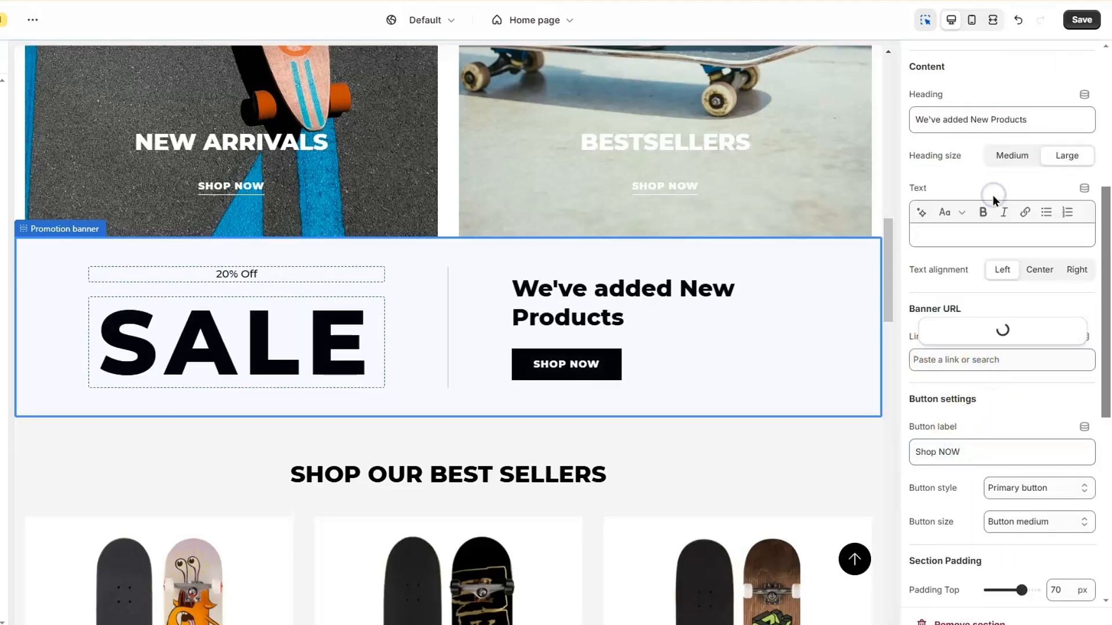
pyautogui.click(973, 307)
pyautogui.scroll(-5, 548, 416)
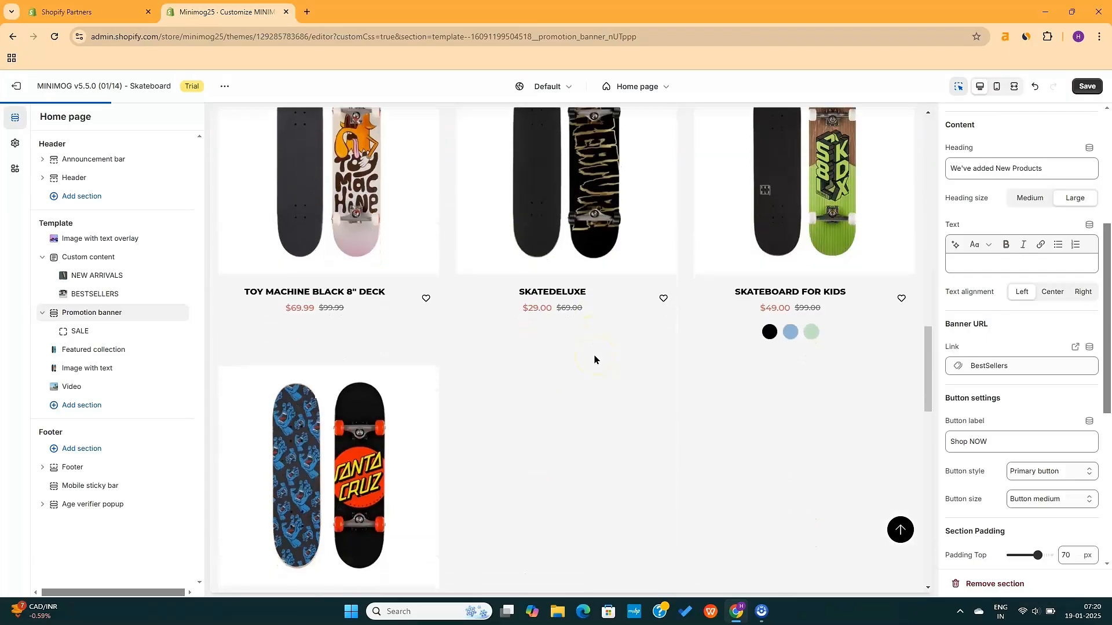
# Add a Product bundles section with three products after the countdown timer on the home template
pyautogui.click(81, 406)
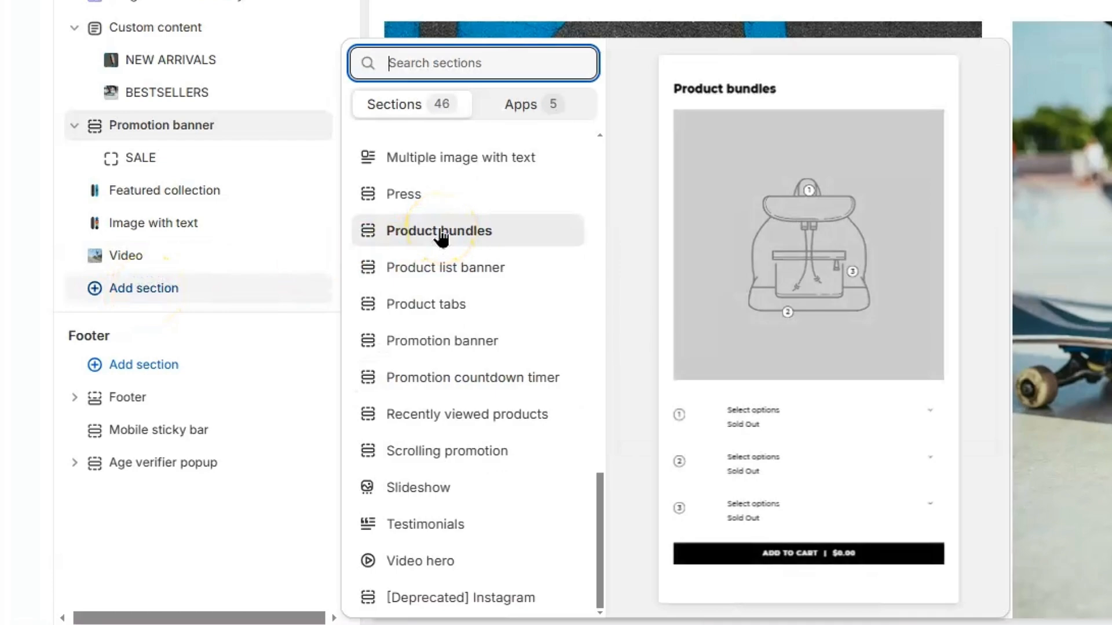
pyautogui.click(442, 231)
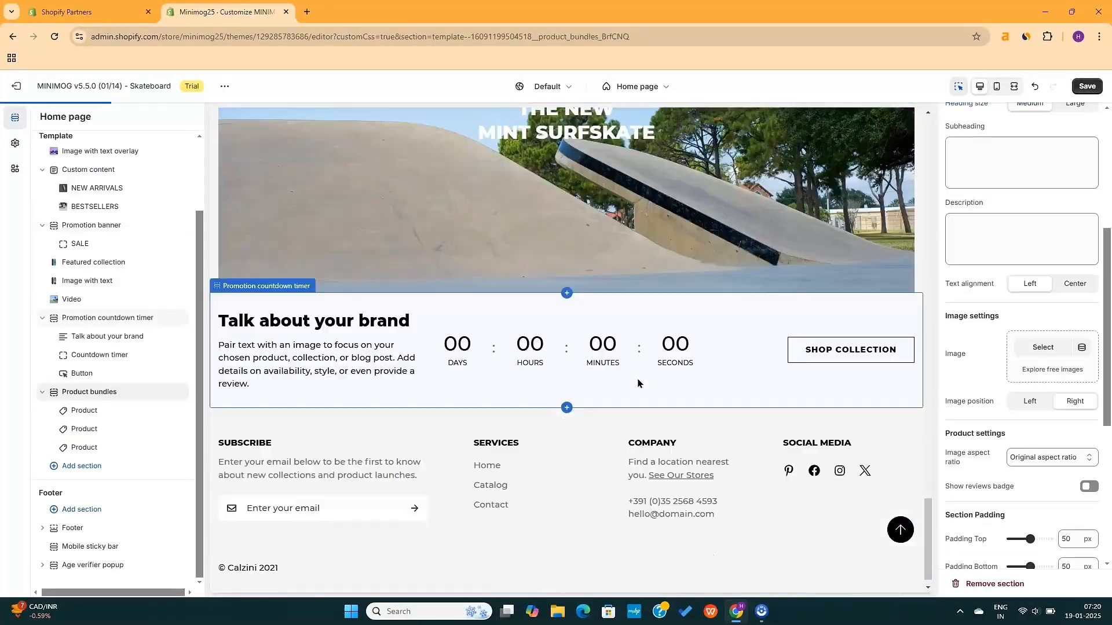
pyautogui.click(494, 264)
pyautogui.scroll(2, 556, 244)
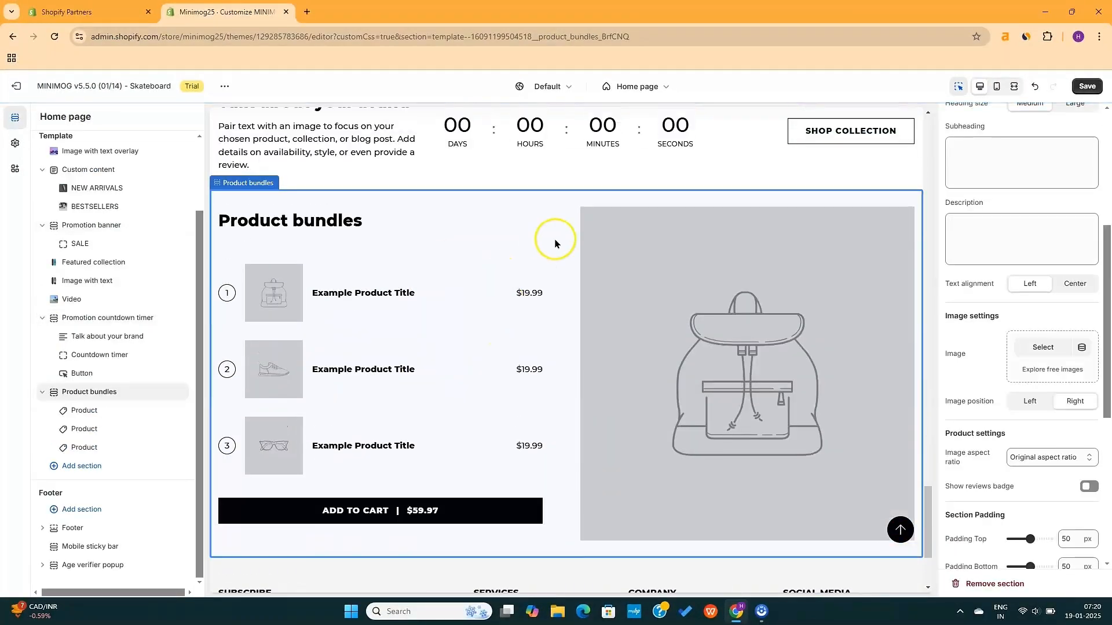
pyautogui.scroll(-2, 535, 309)
pyautogui.scroll(-2, 535, 309)
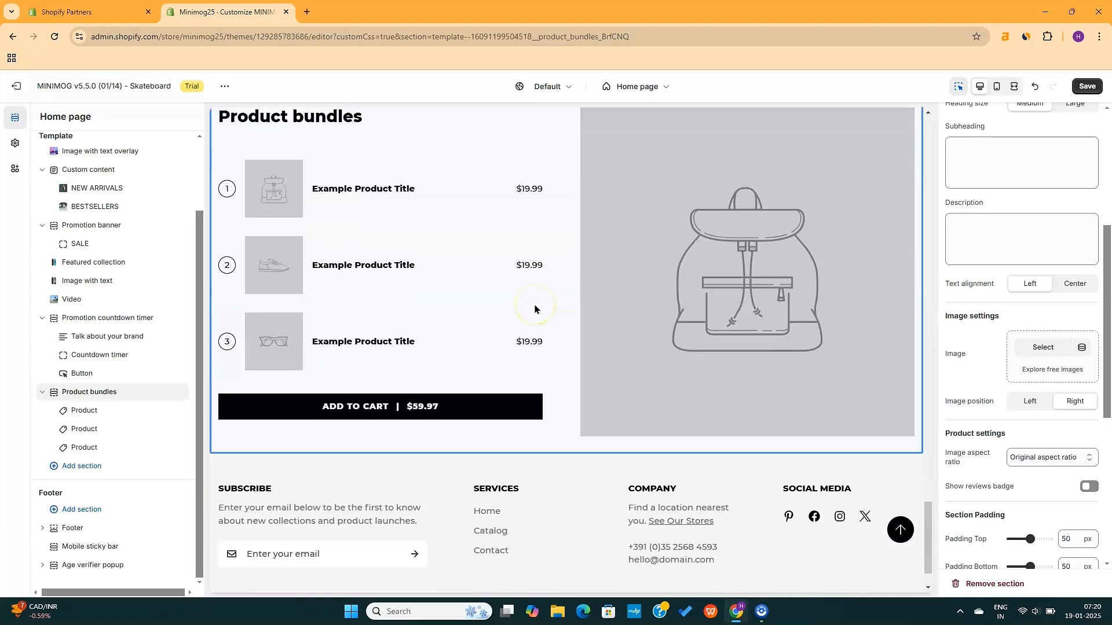
pyautogui.scroll(2, 535, 309)
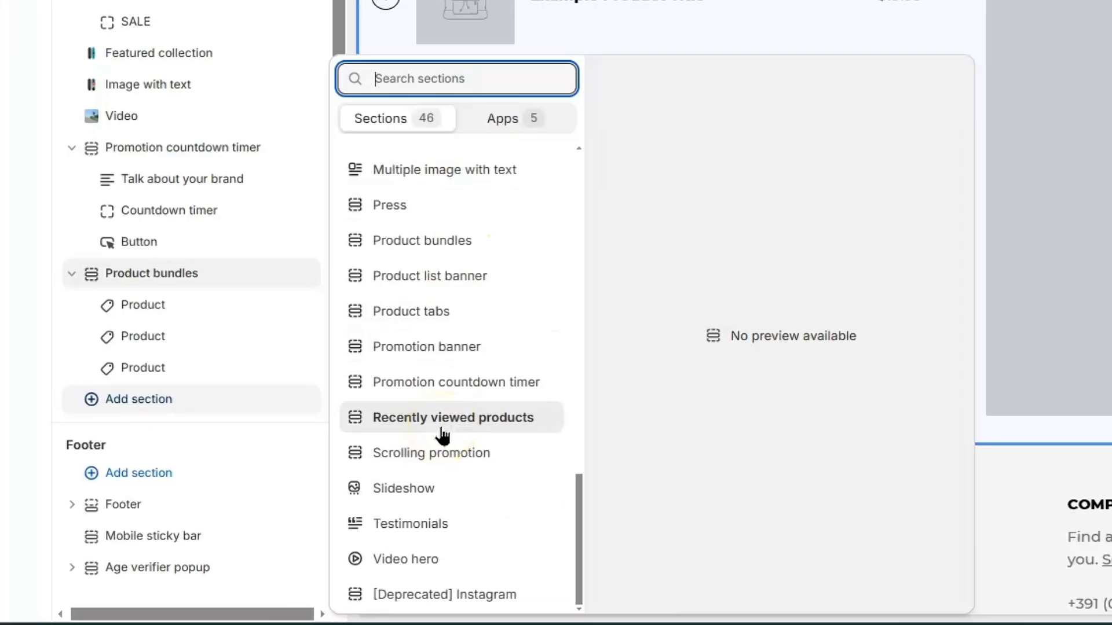
# Add a Testimonials section and retitle the middle testimonial 'I like the product'
pyautogui.click(438, 528)
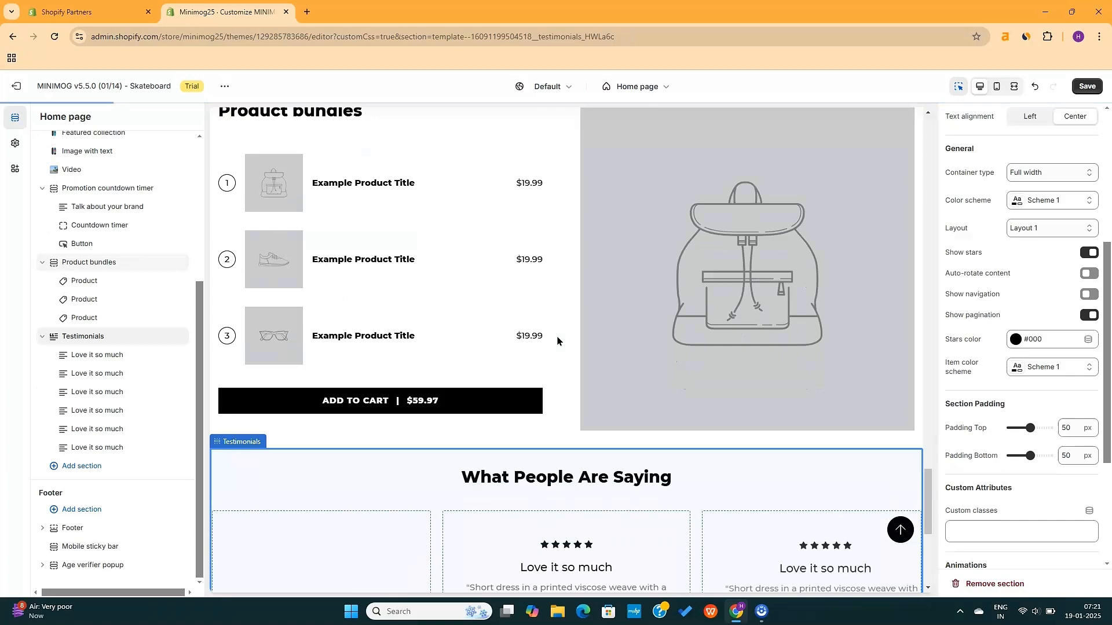
pyautogui.scroll(-5, 558, 338)
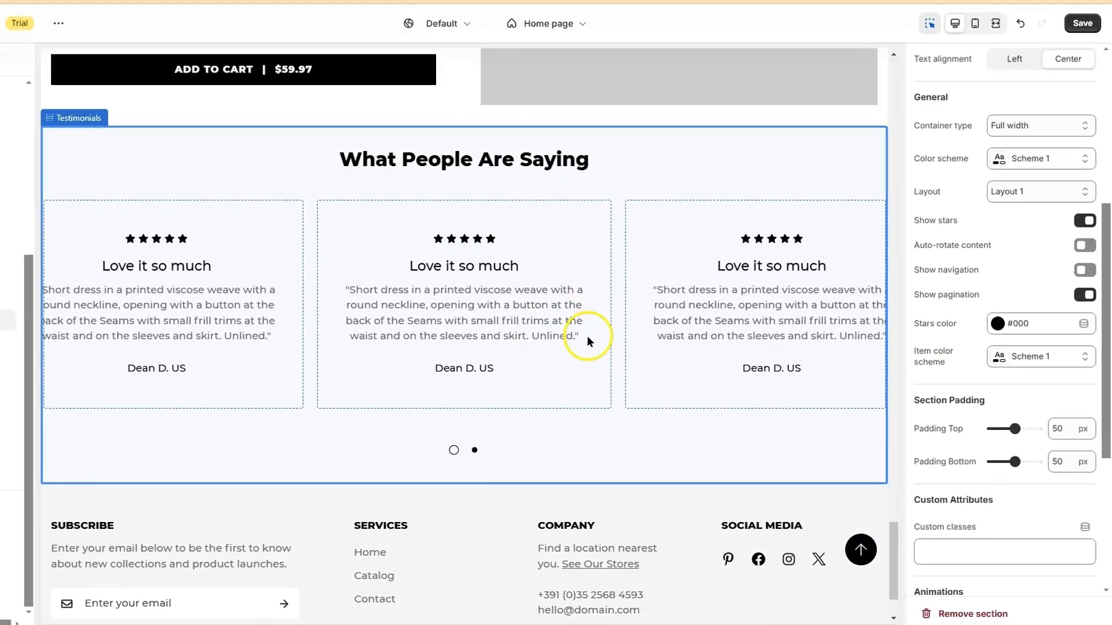
pyautogui.click(586, 340)
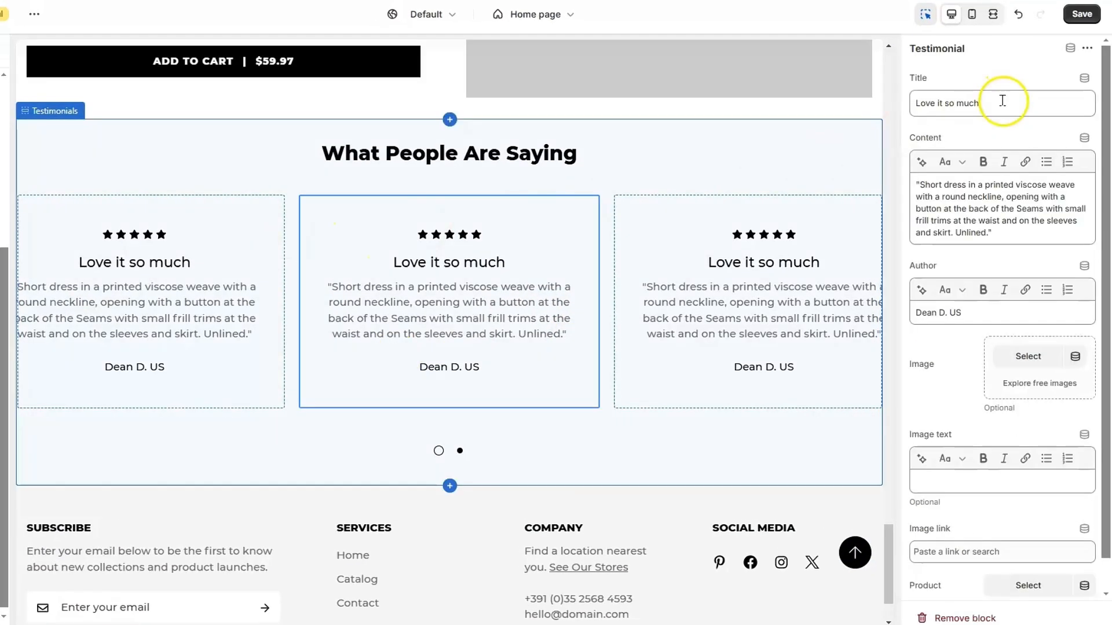
pyautogui.tripleClick(1032, 222)
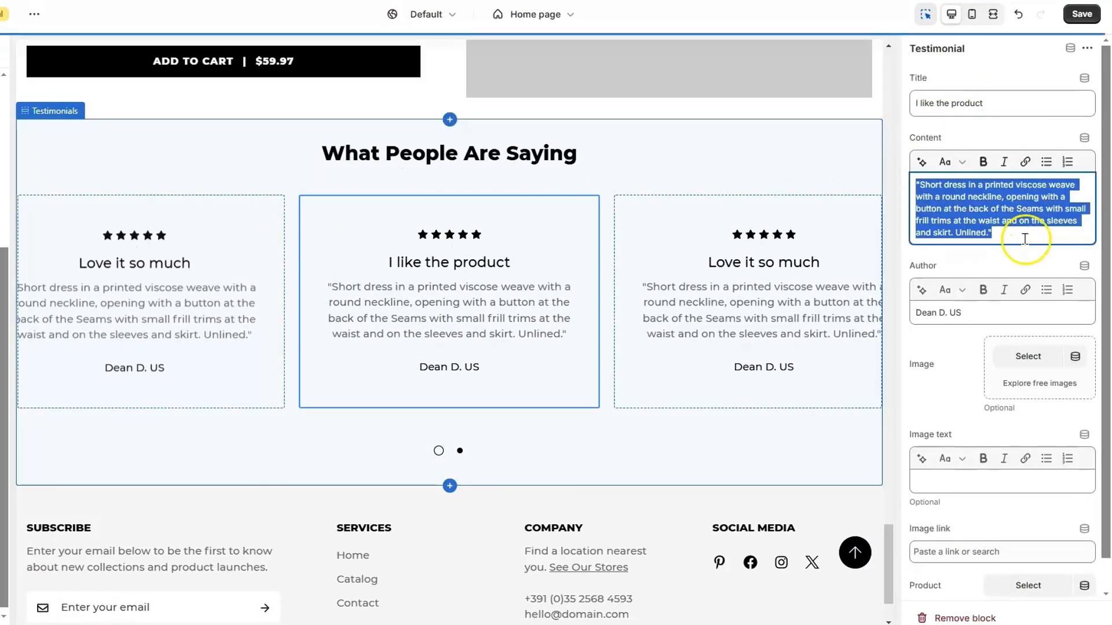
pyautogui.click(1025, 238)
pyautogui.scroll(-1, 1010, 249)
pyautogui.tripleClick(974, 278)
pyautogui.click(955, 317)
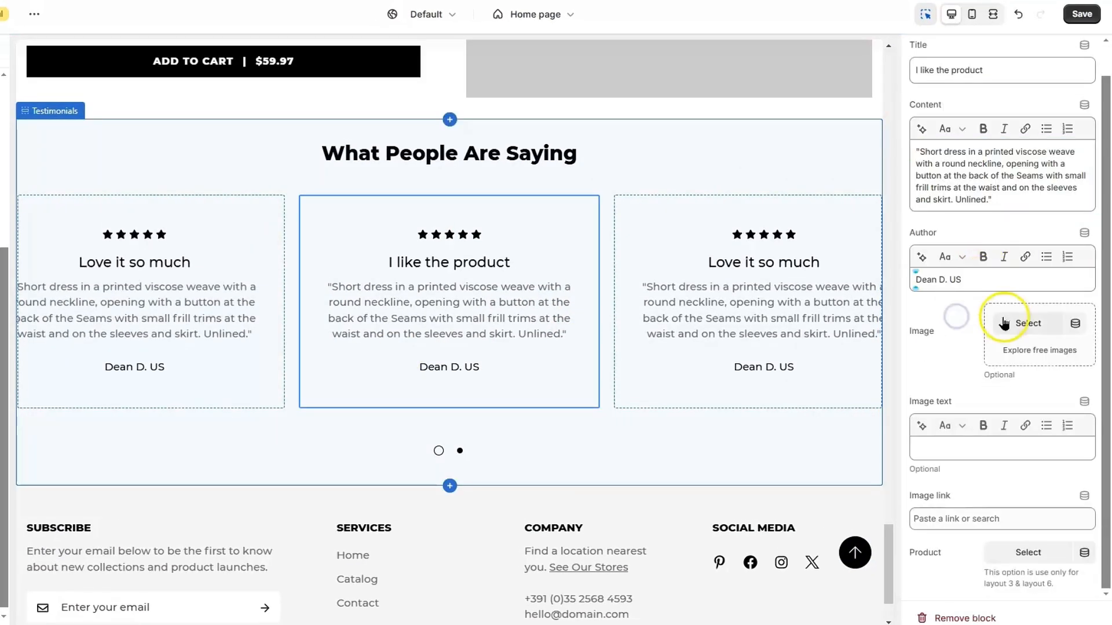
# Link that testimonial to the Baker Logo Skateboard product and save the template
pyautogui.click(1042, 553)
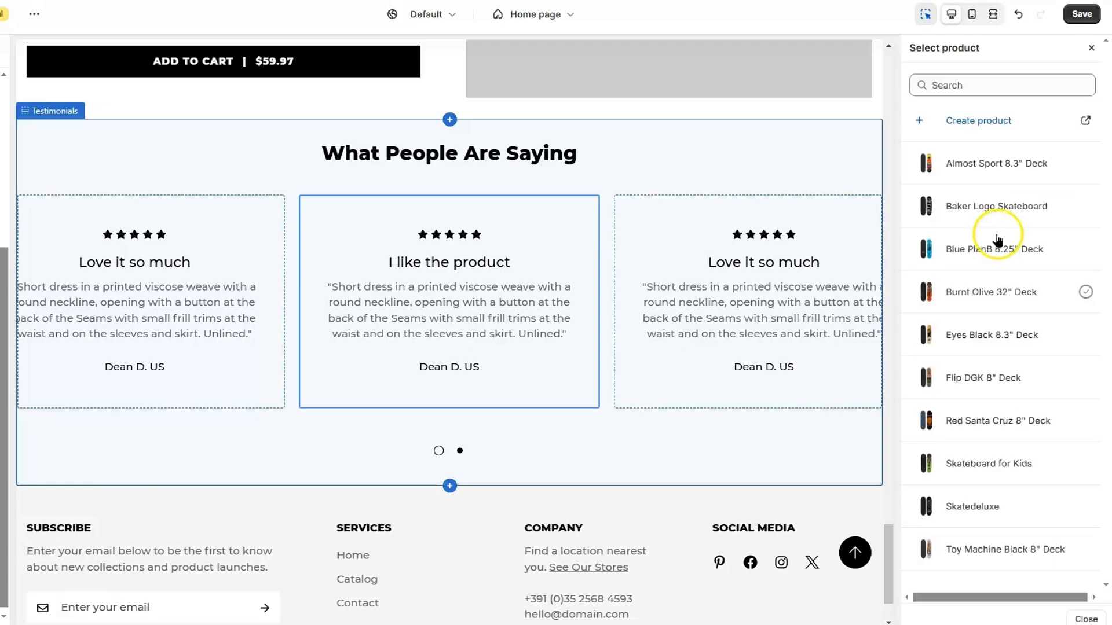
pyautogui.click(1001, 217)
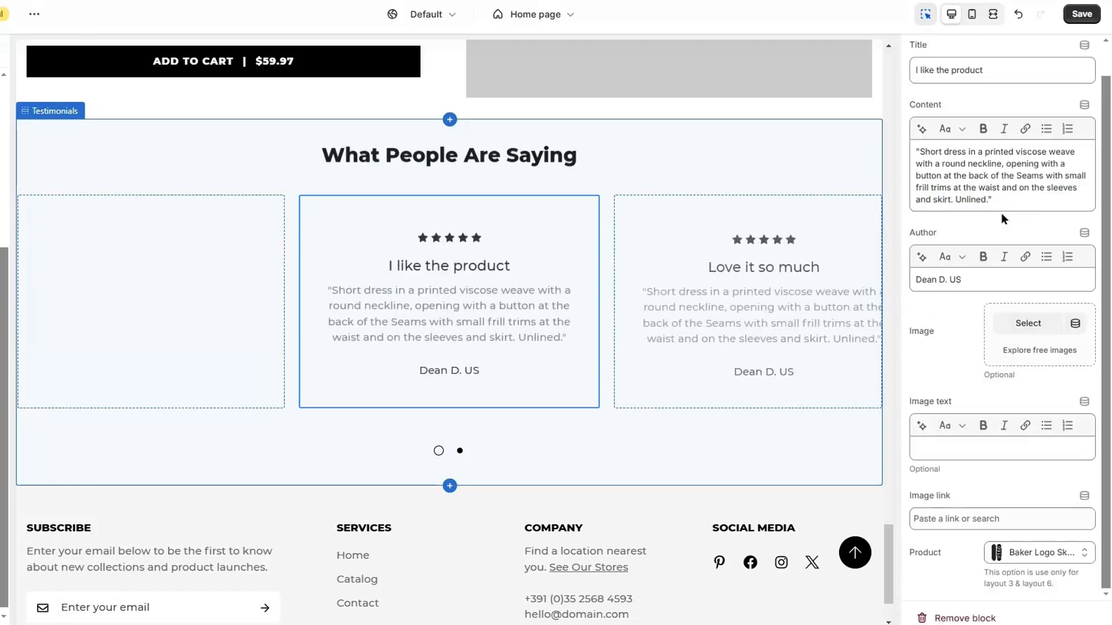
pyautogui.click(1075, 14)
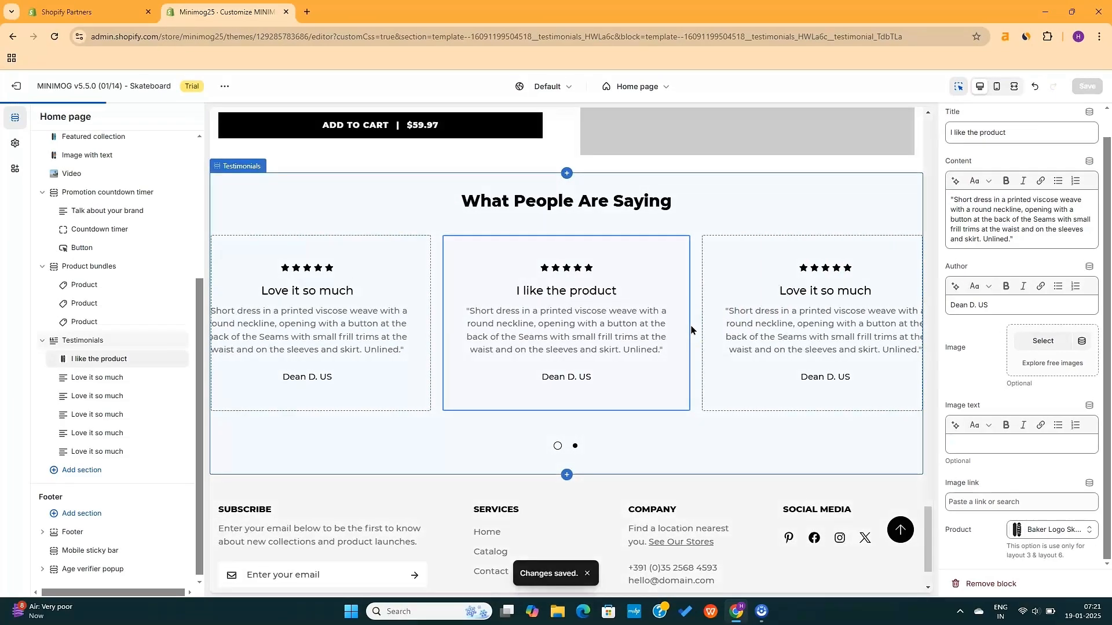
pyautogui.scroll(3, 692, 330)
# Delete the Product bundles section, then select the countdown timer section in the preview
pyautogui.click(517, 299)
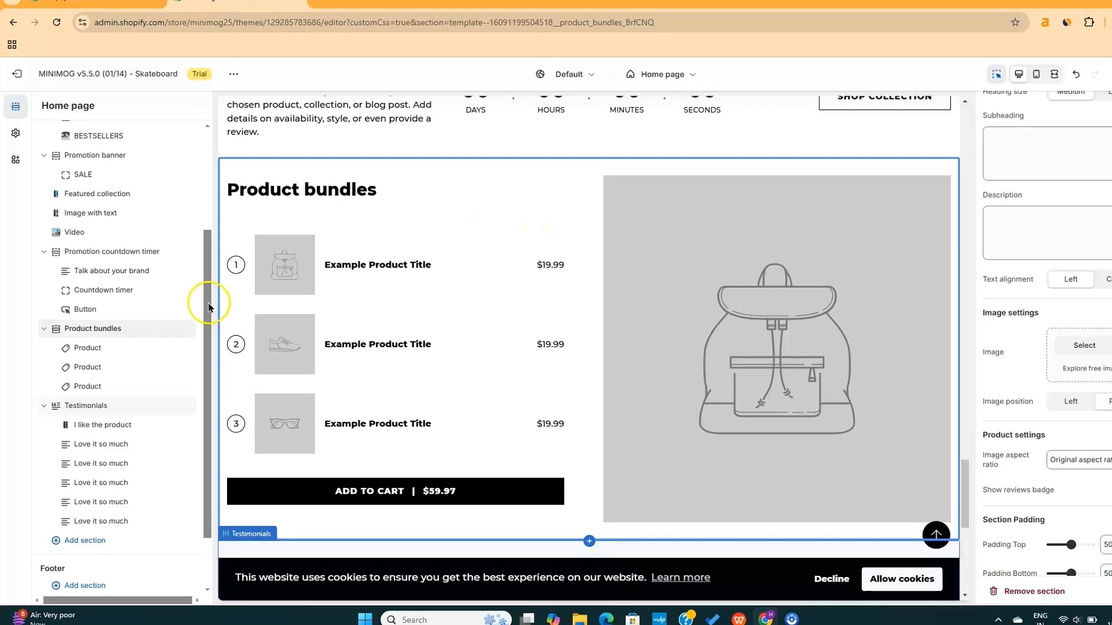
pyautogui.moveTo(179, 332)
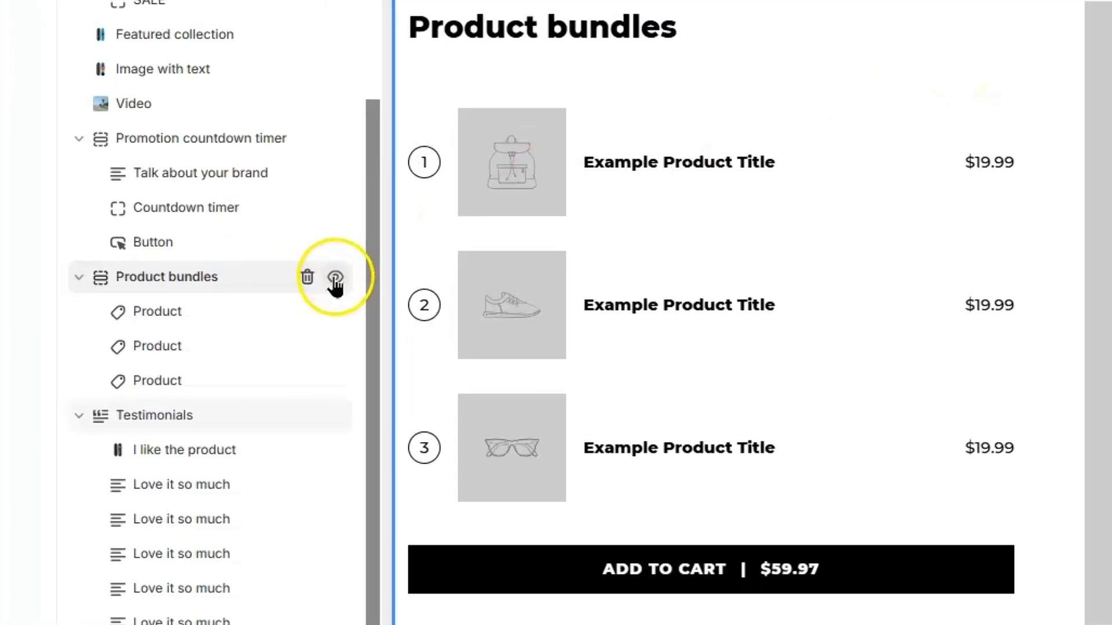
pyautogui.click(308, 278)
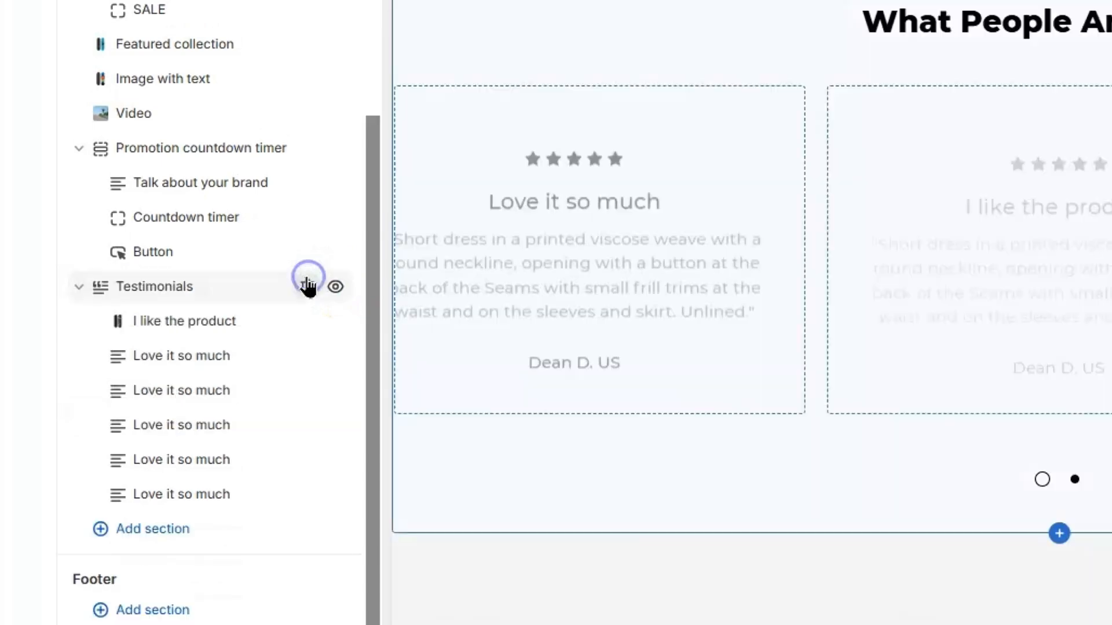
pyautogui.scroll(1, 299, 247)
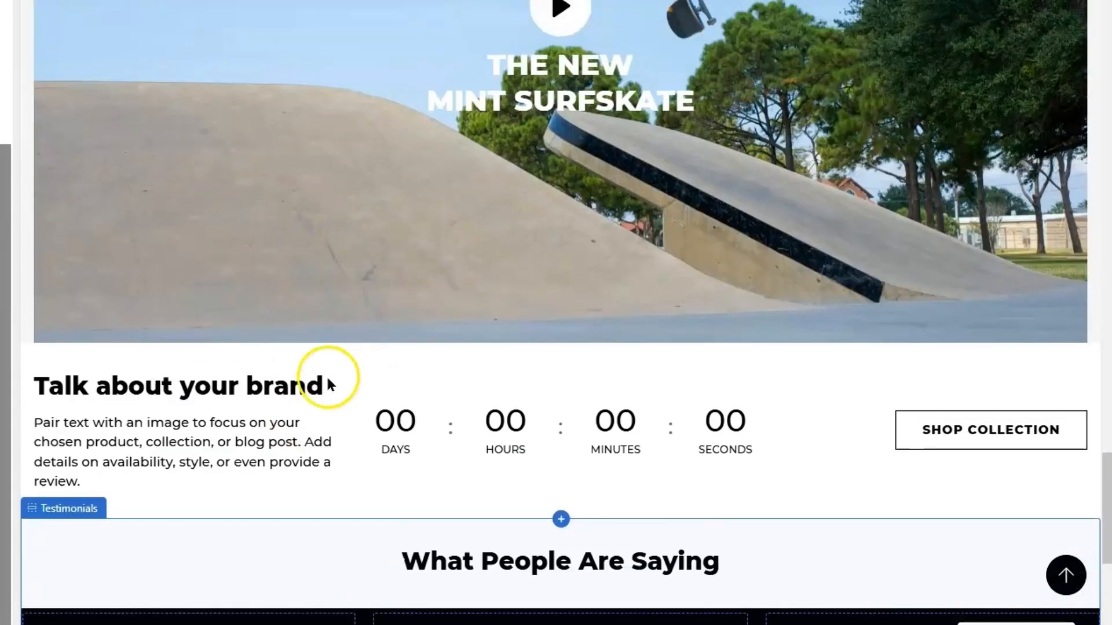
pyautogui.click(274, 443)
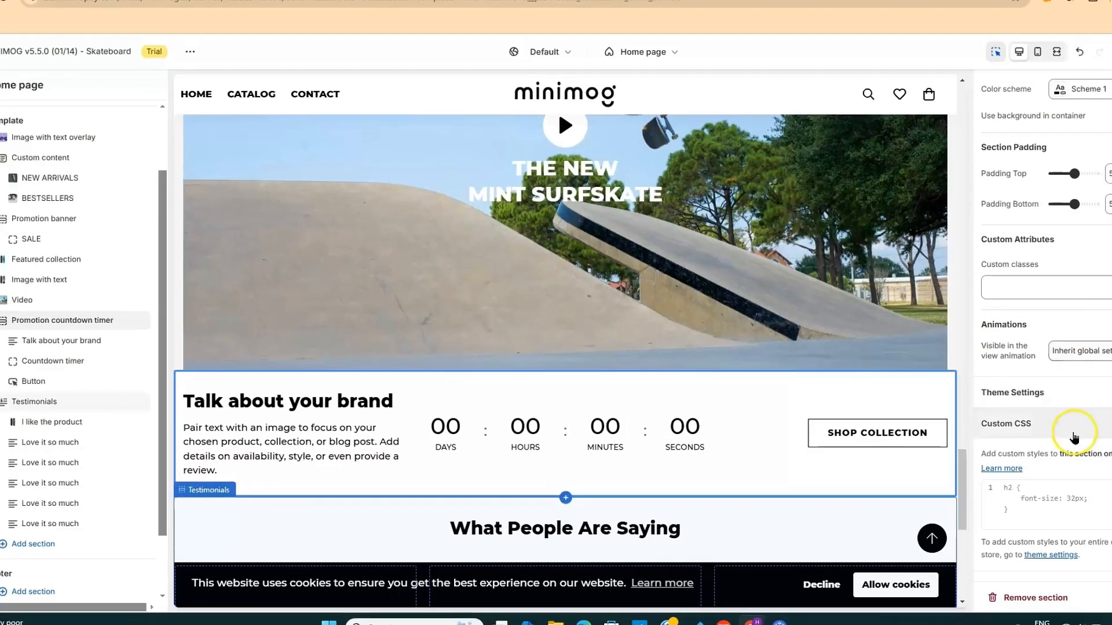
# Clear the text block's paragraph and change its heading to 'OUR WINTER SALE IS LIVE'
pyautogui.click(1073, 431)
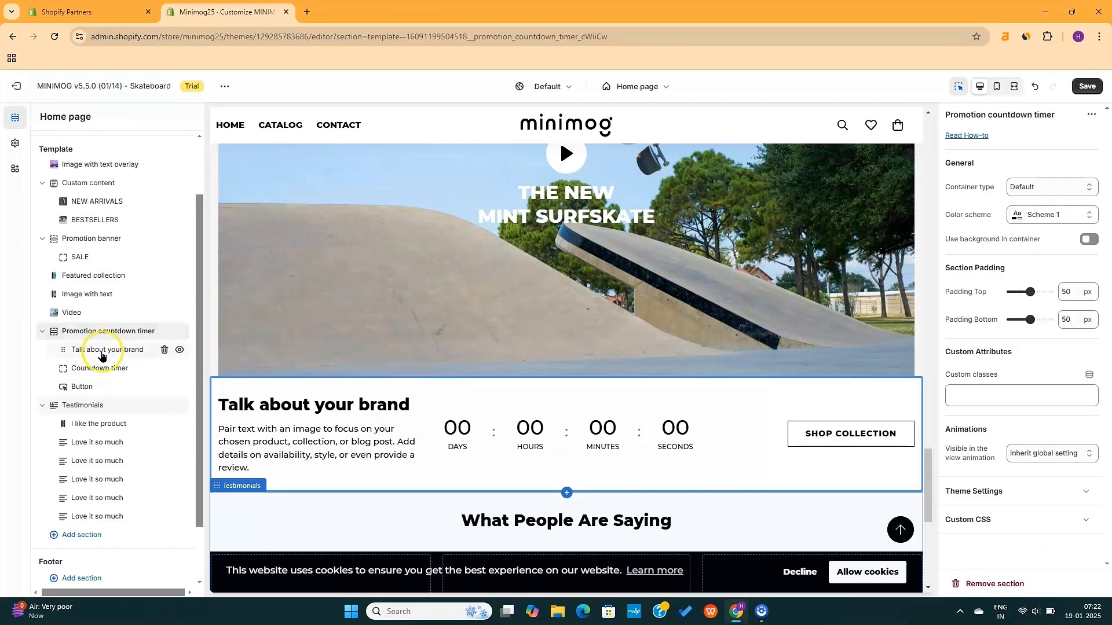
pyautogui.click(101, 355)
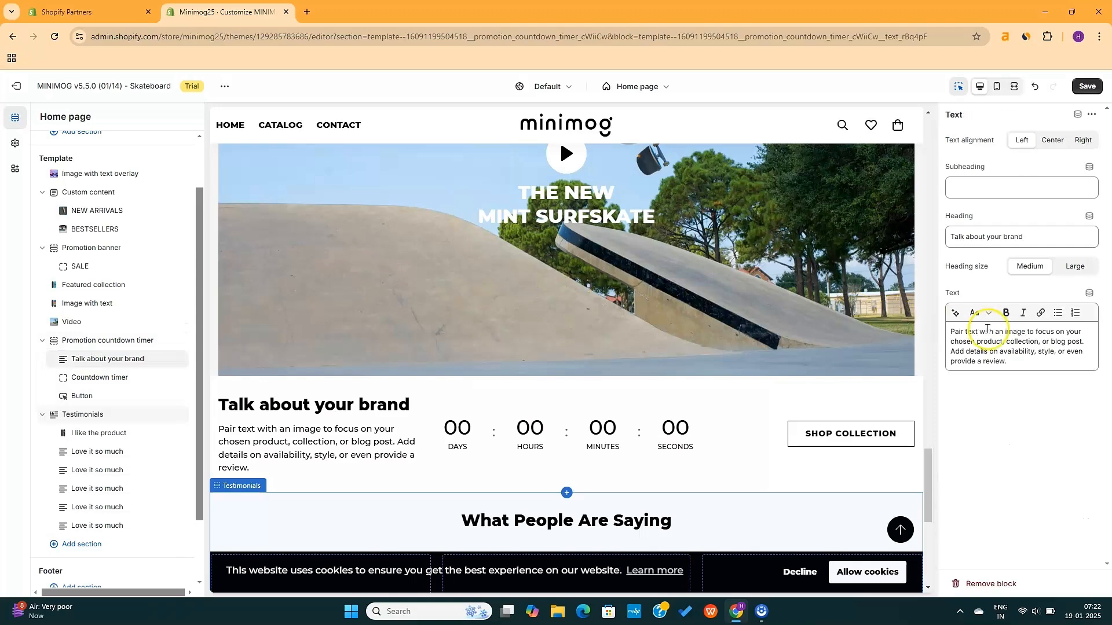
pyautogui.hotkey('ctrl', 'a')
pyautogui.press('BackSpace')
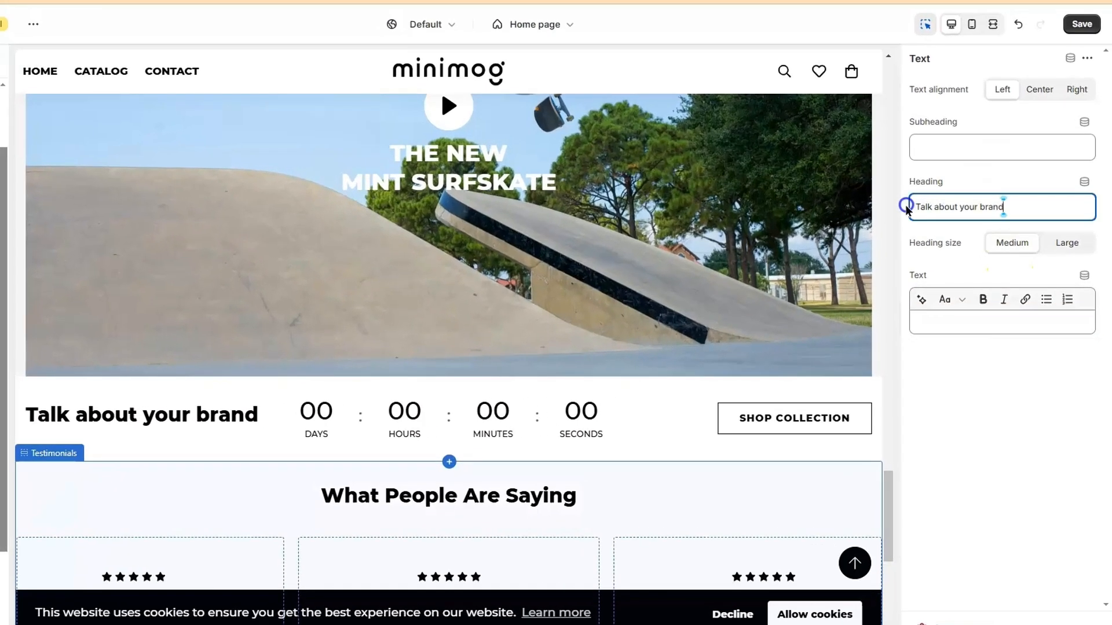
pyautogui.tripleClick(943, 238)
pyautogui.write('OUR WINTER SALE I')
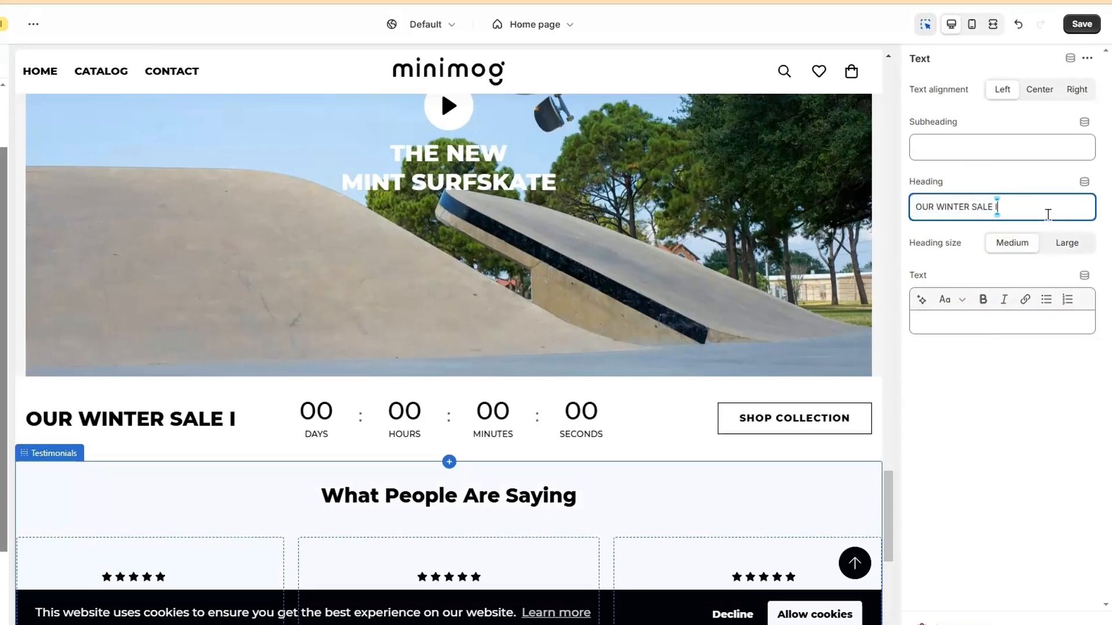
pyautogui.write('S LIVE')
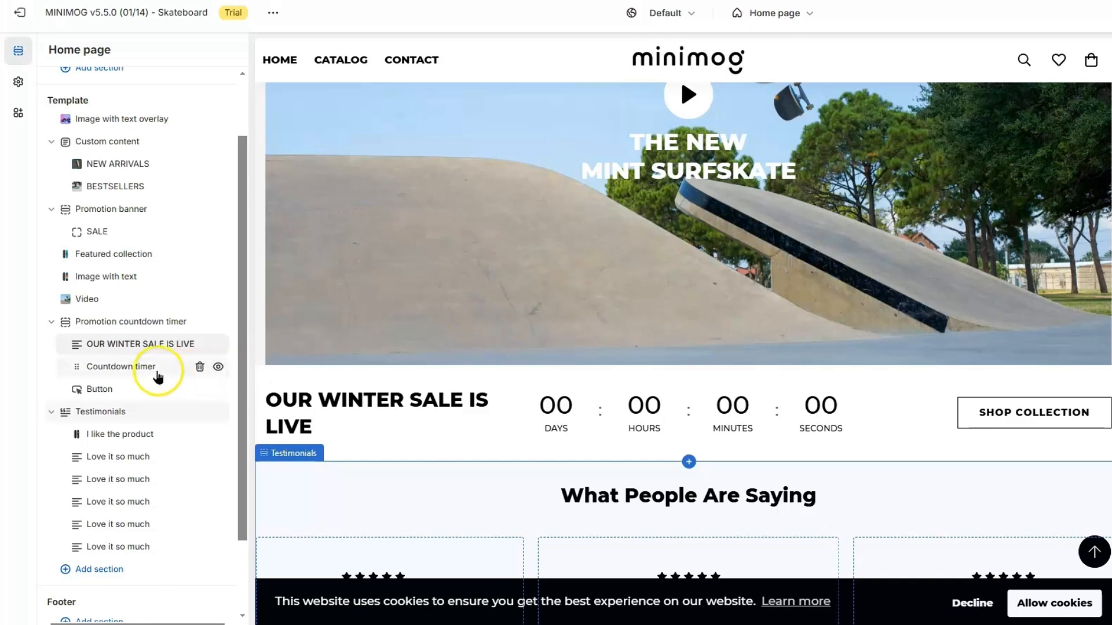
pyautogui.click(143, 367)
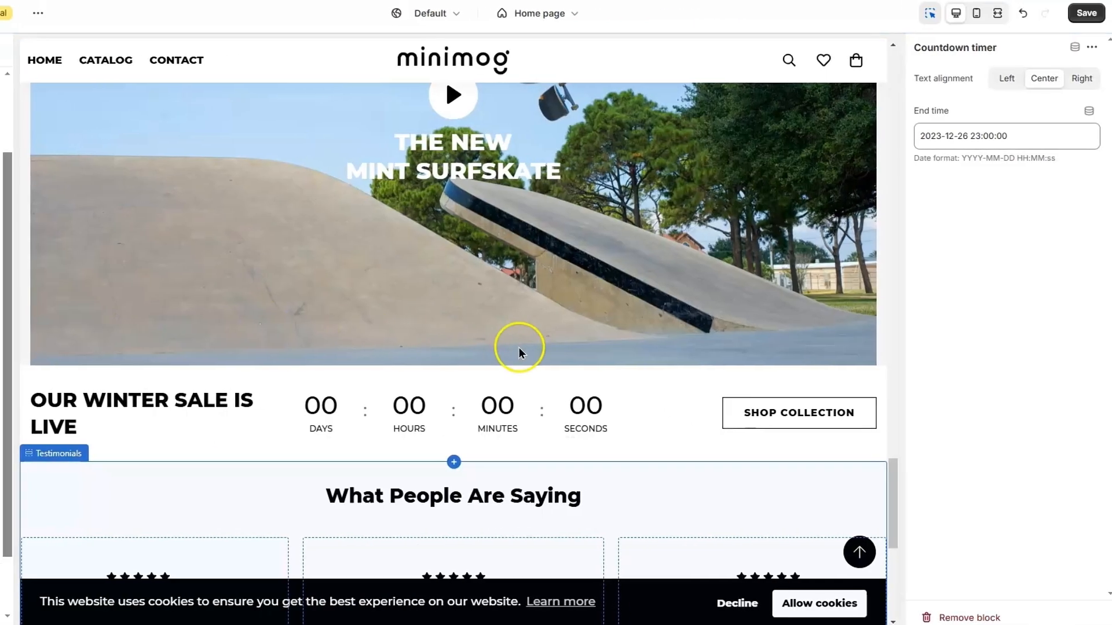
pyautogui.hotkey('ctrl', 'a')
pyautogui.hotkey('ctrl', 'v')
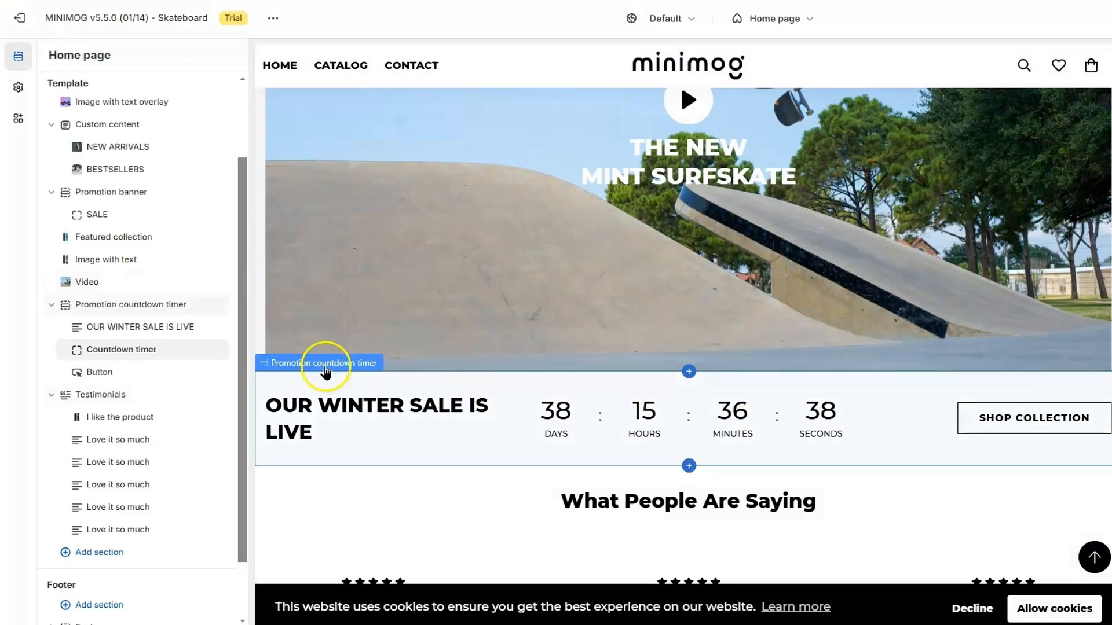
# Link the countdown's button to the New Arrivals collection
pyautogui.click(119, 374)
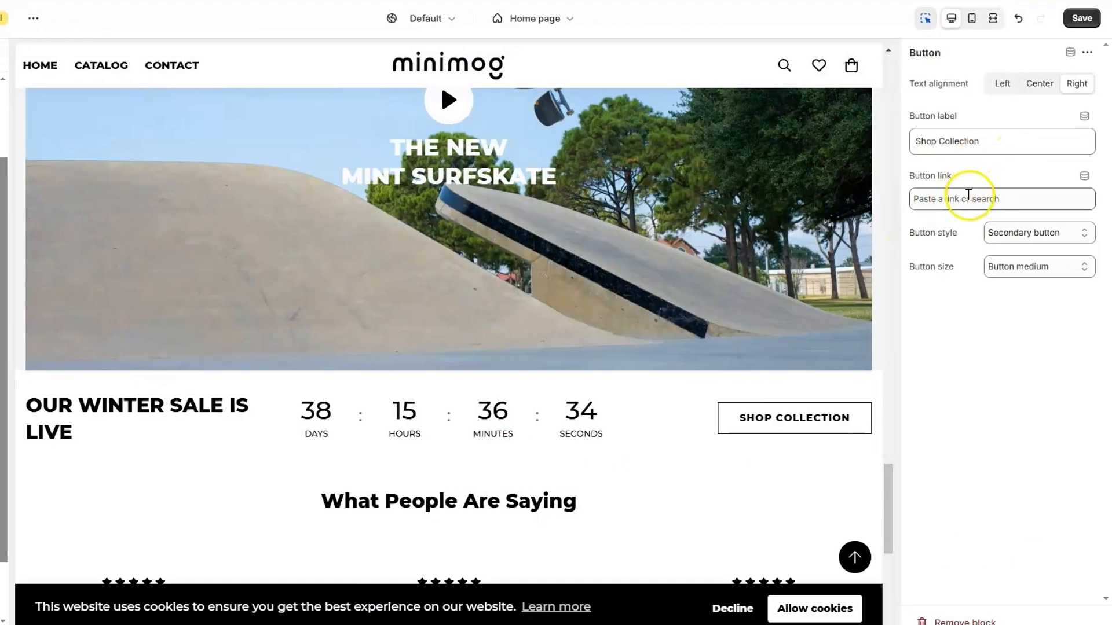
pyautogui.click(968, 196)
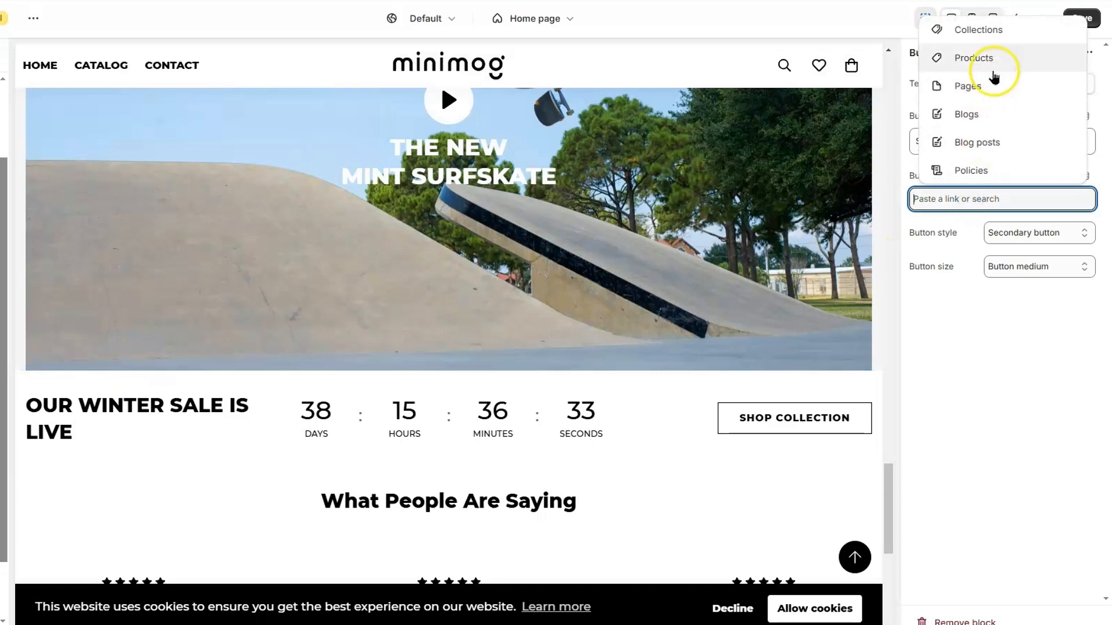
pyautogui.click(996, 26)
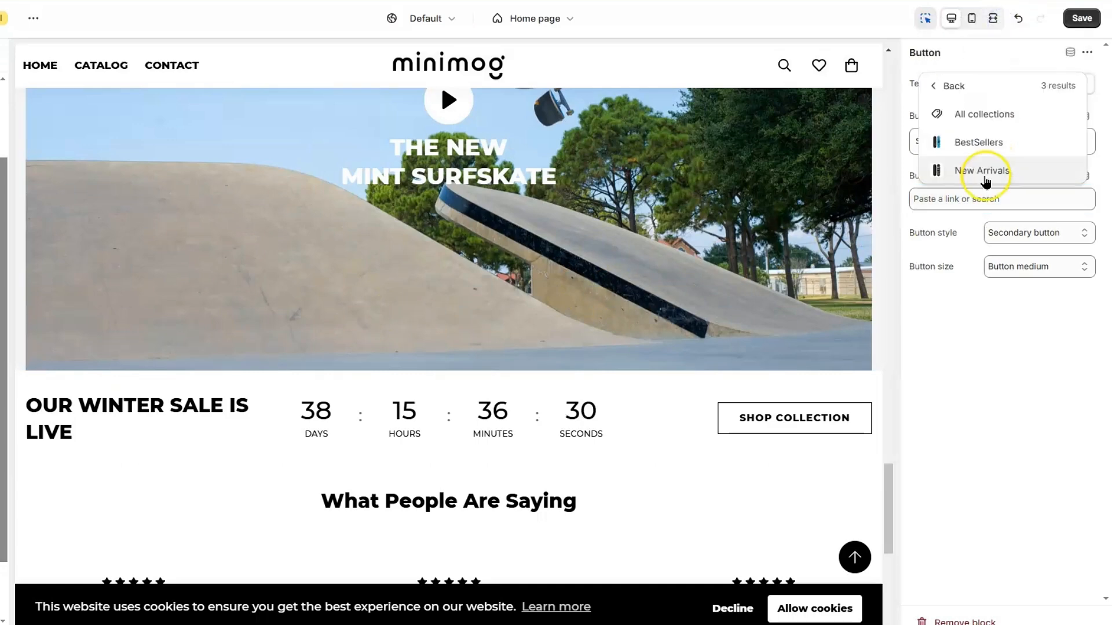
pyautogui.click(985, 172)
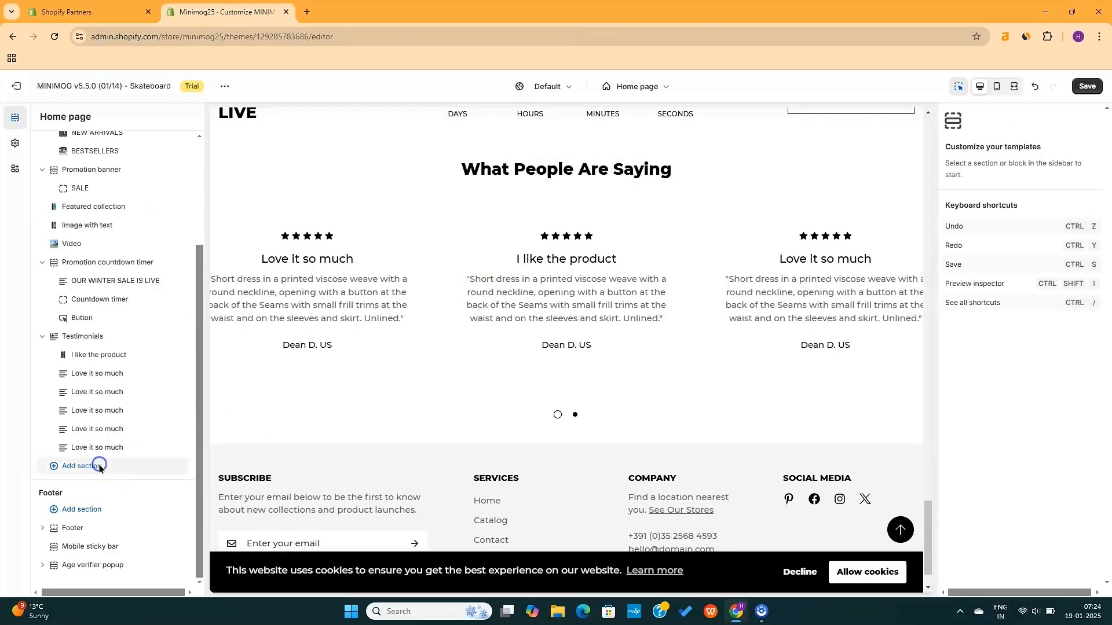
# Add a Collection image showcase section featuring the BestSellers collection
pyautogui.click(99, 466)
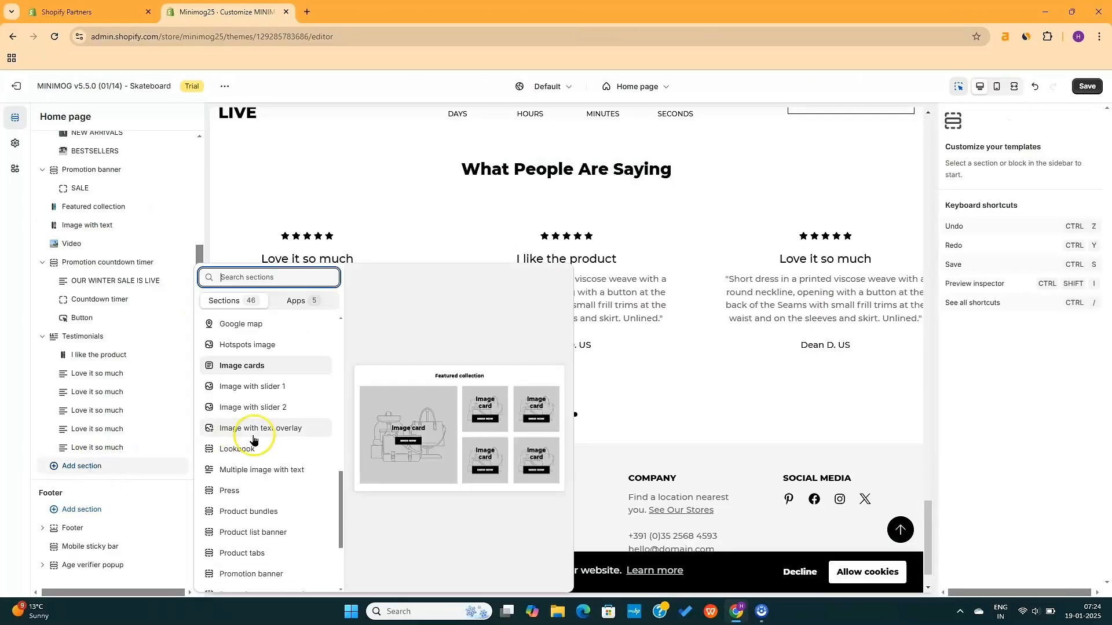
pyautogui.scroll(-3, 256, 518)
pyautogui.scroll(5, 255, 525)
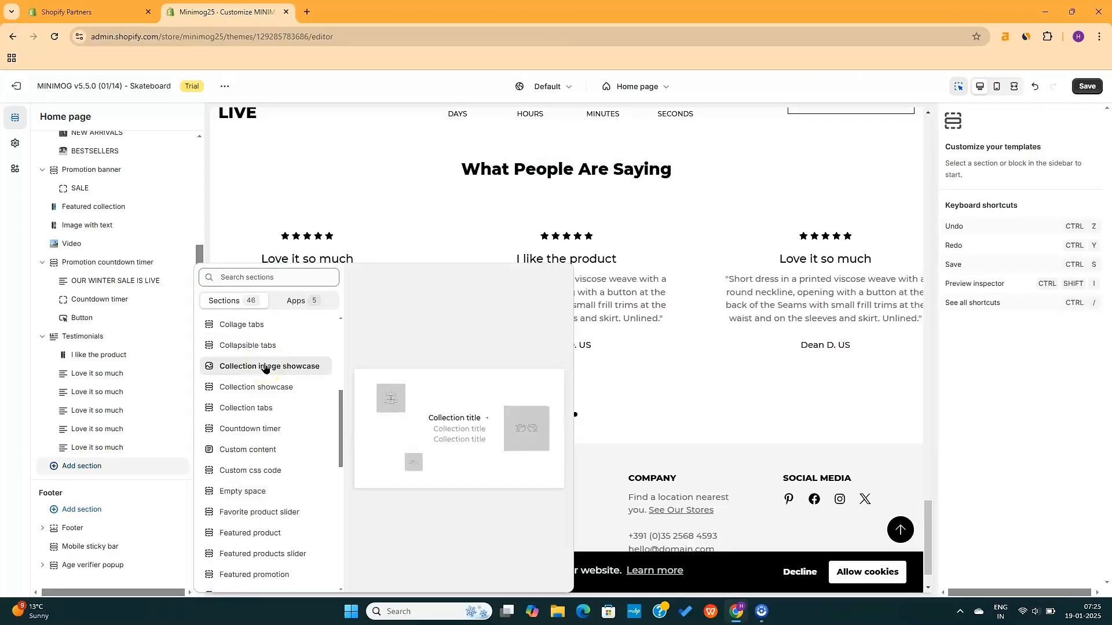
pyautogui.click(263, 366)
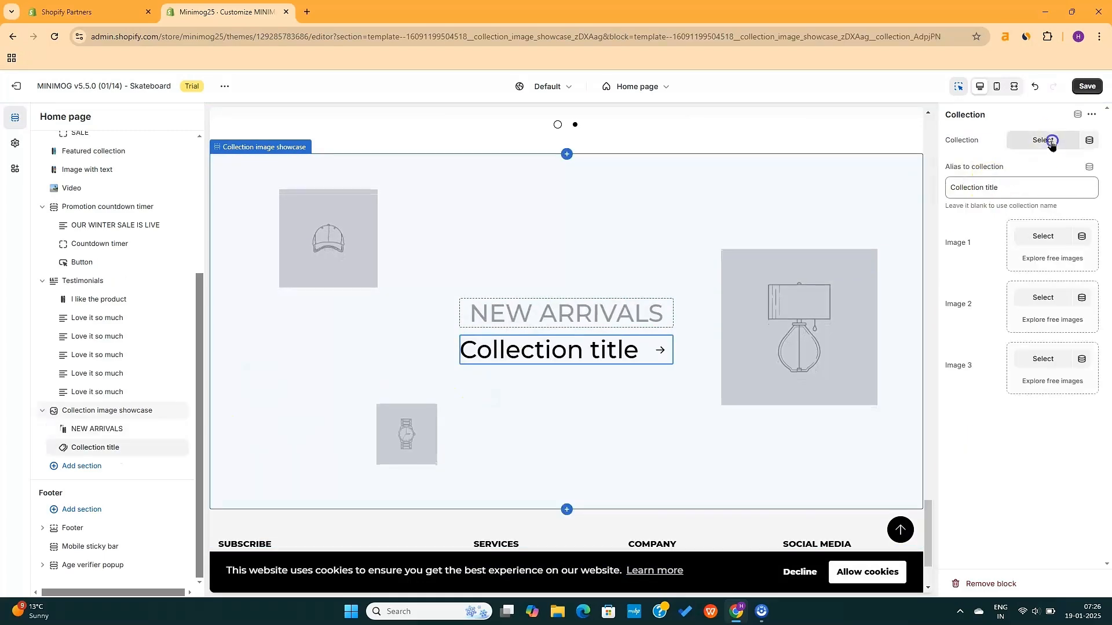
pyautogui.click(1048, 141)
pyautogui.click(1014, 220)
pyautogui.click(1016, 191)
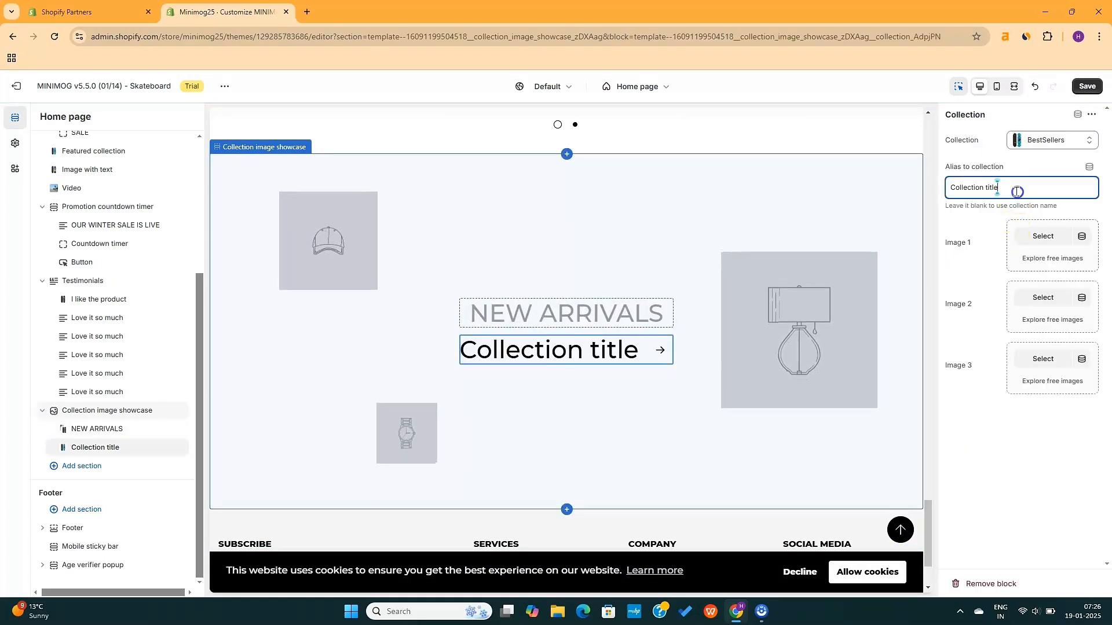
# Fill the showcase's three images with skateboard pictures, including imge1 and the baker board
pyautogui.click(1046, 237)
pyautogui.scroll(-10, 699, 494)
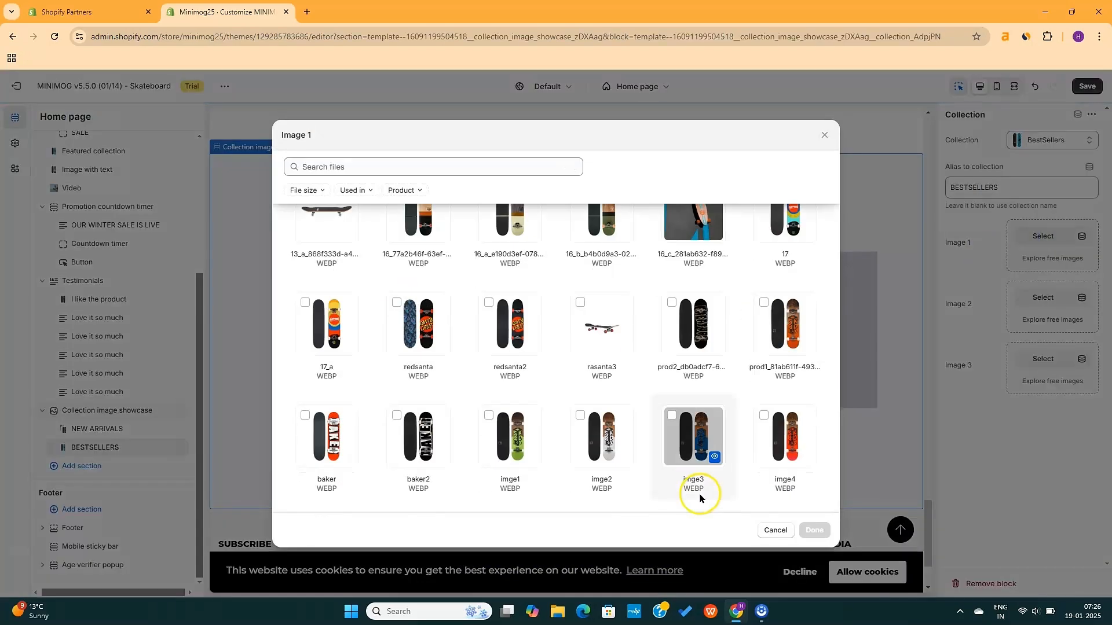
pyautogui.click(692, 429)
pyautogui.click(812, 528)
pyautogui.click(1043, 297)
pyautogui.scroll(-3, 689, 459)
pyautogui.click(510, 440)
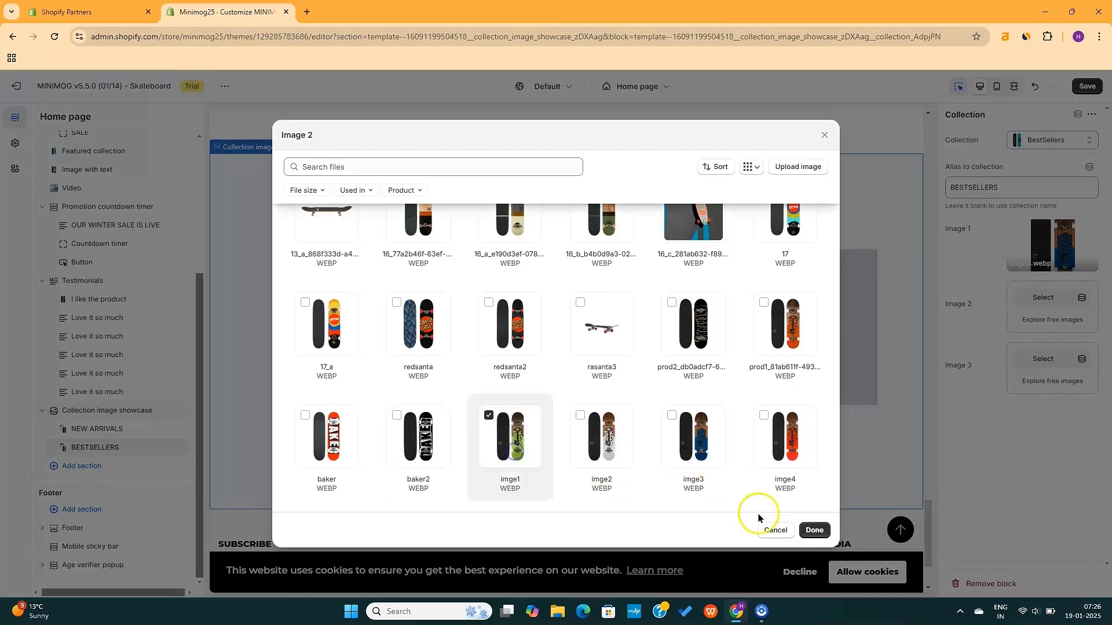
pyautogui.click(812, 529)
pyautogui.click(1043, 358)
pyautogui.click(326, 438)
pyautogui.click(813, 528)
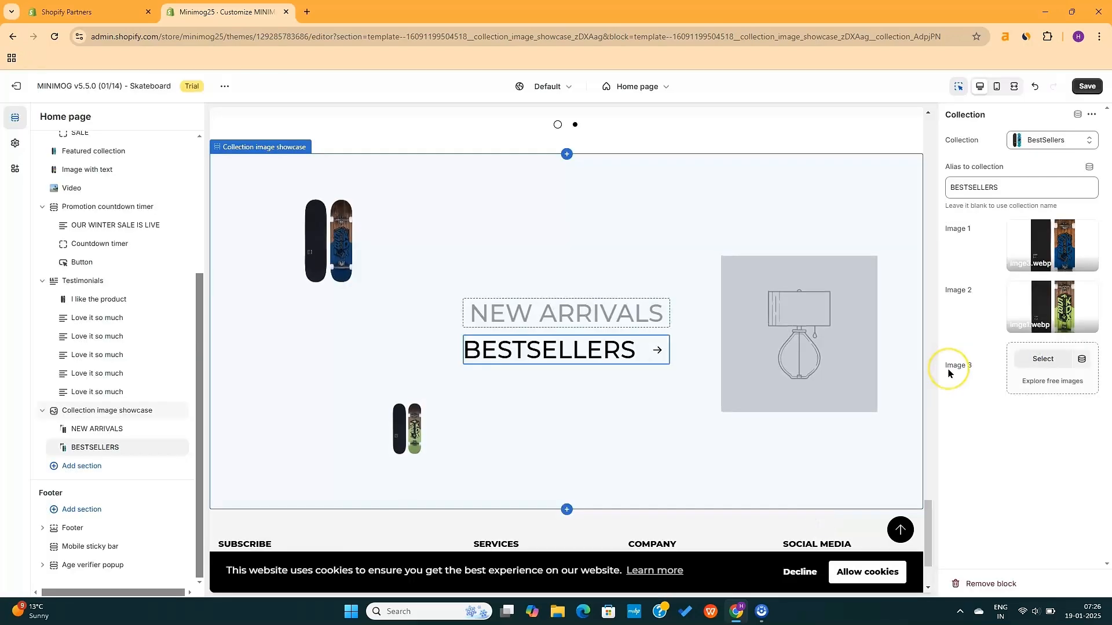
# Try other colour schemes on the showcase, then settle on Scheme 1
pyautogui.scroll(2, 792, 356)
pyautogui.click(829, 300)
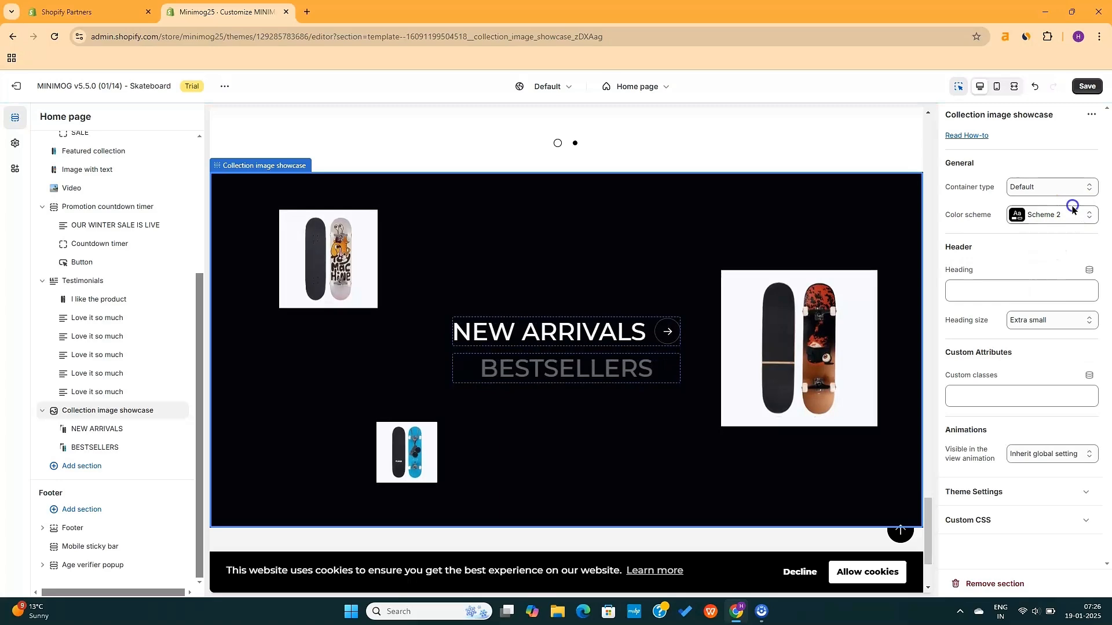
pyautogui.click(1057, 216)
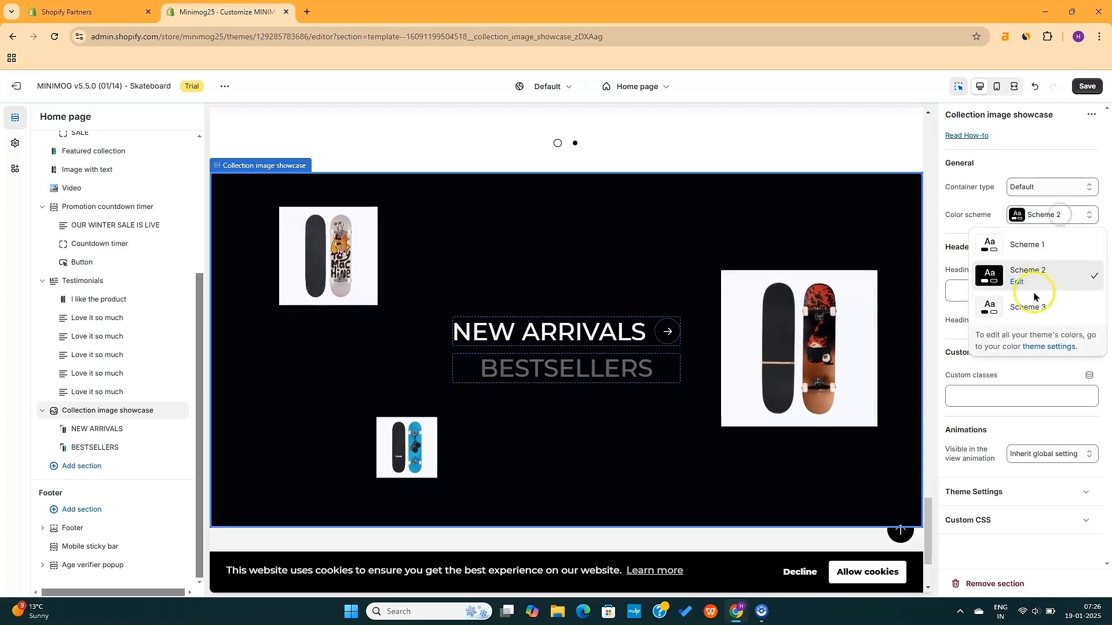
pyautogui.click(1036, 301)
pyautogui.click(1057, 215)
pyautogui.click(1037, 243)
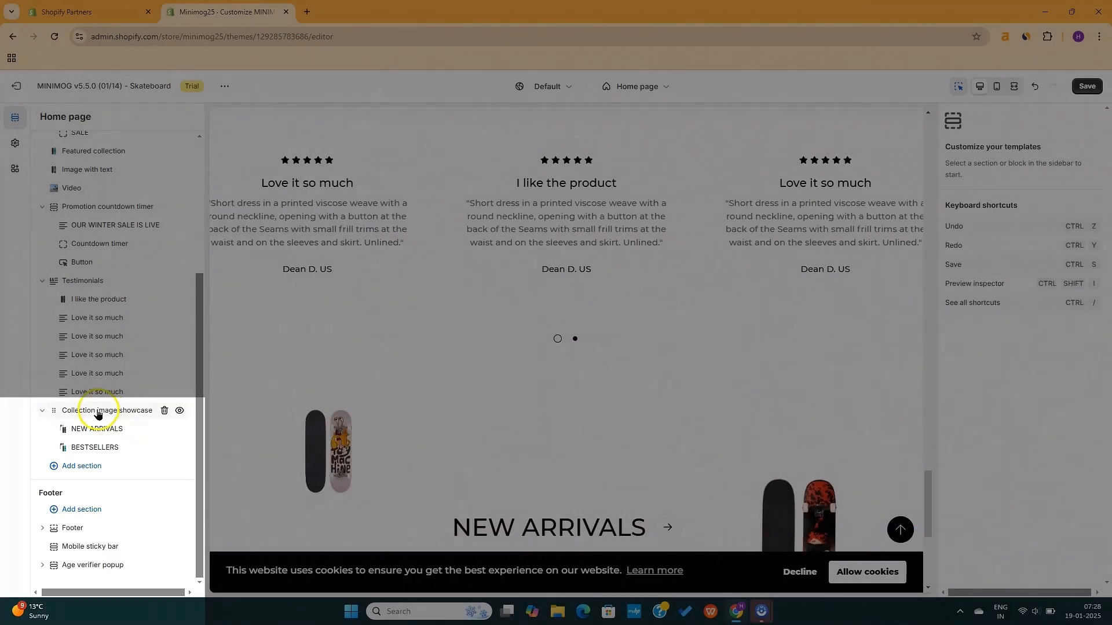
# Move the showcase section up the home page and save the changes
pyautogui.moveTo(99, 409); pyautogui.dragTo(99, 229)
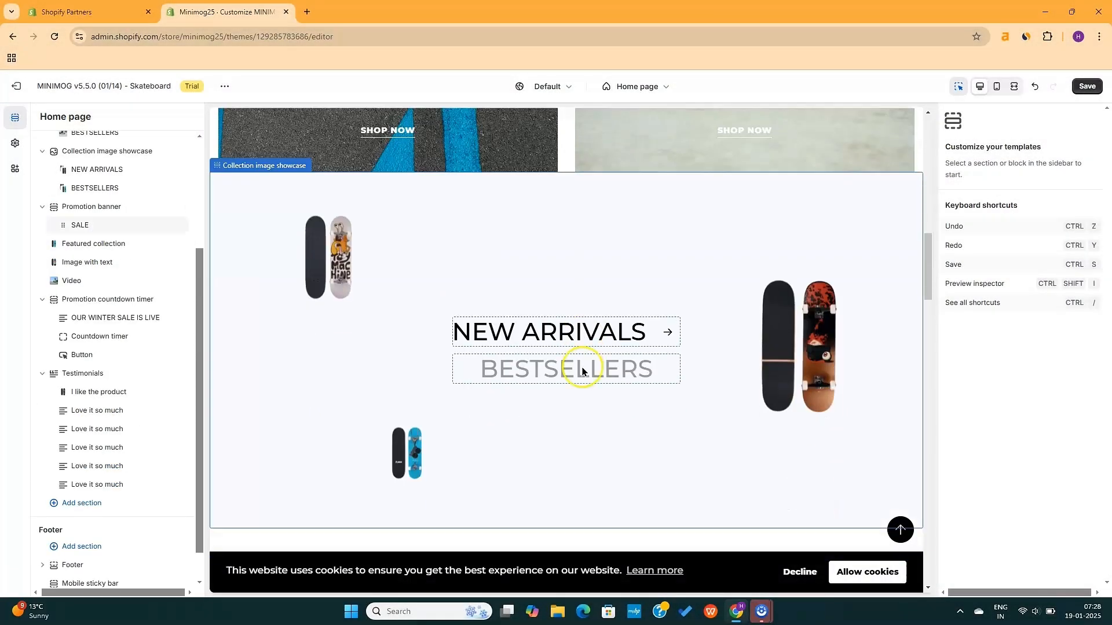
pyautogui.scroll(10, 582, 370)
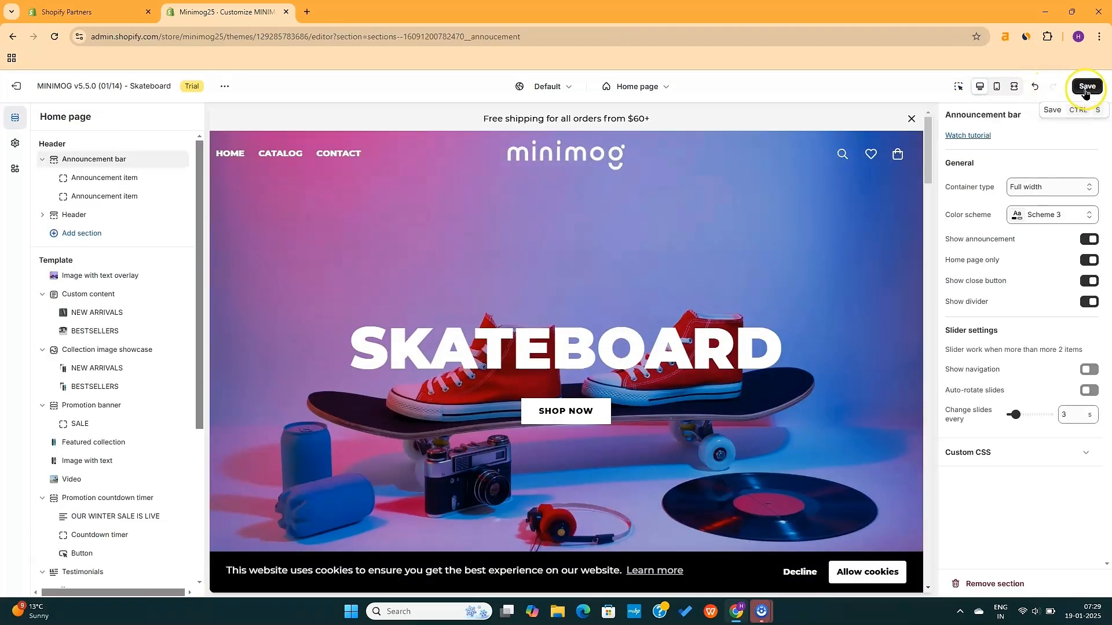
pyautogui.click(1085, 88)
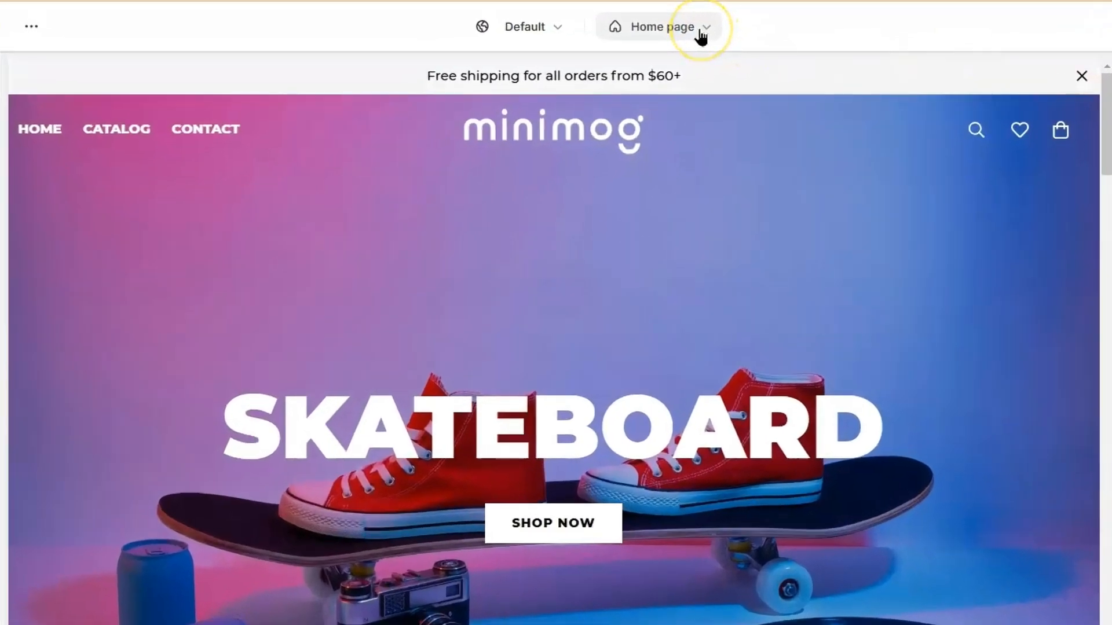
# Switch the editor to the Default product template, previewing the Toy Machine Black 8" Deck
pyautogui.click(663, 88)
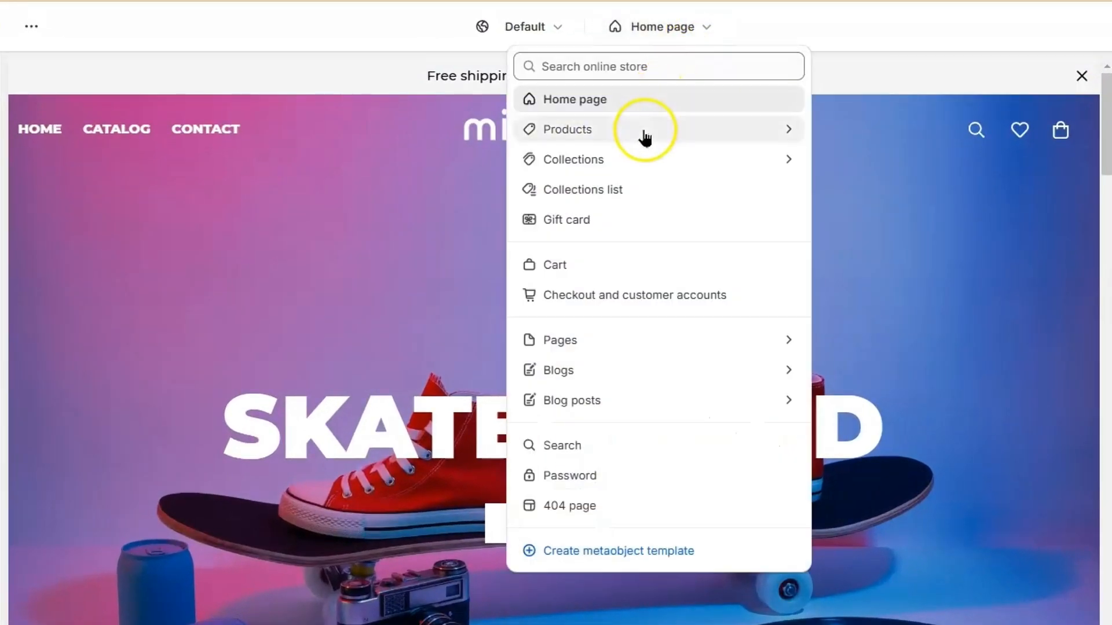
pyautogui.click(557, 130)
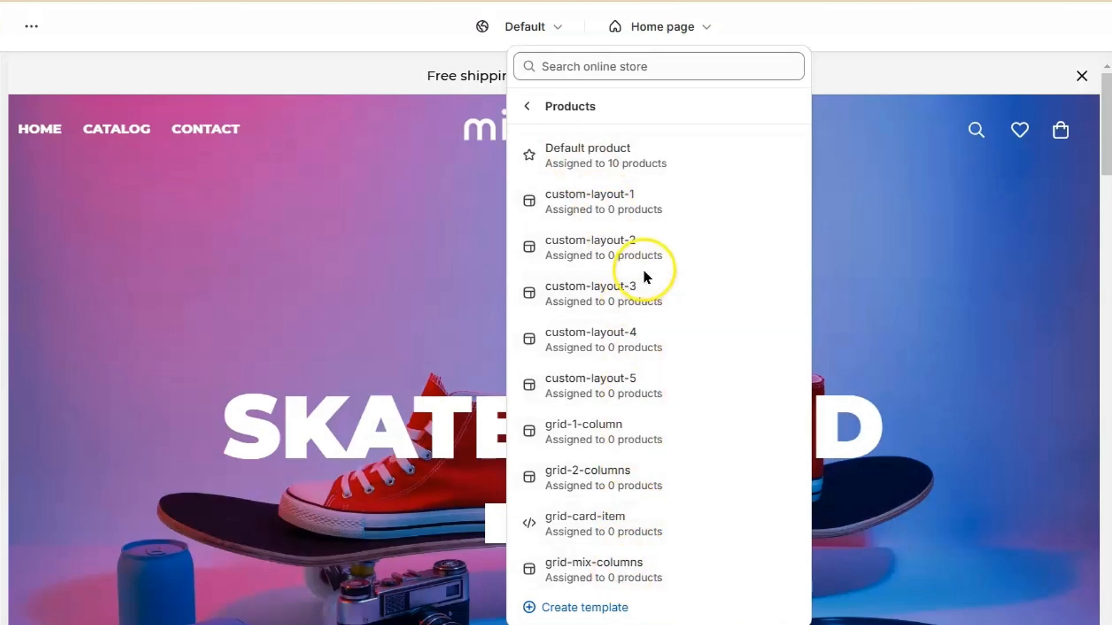
pyautogui.click(657, 154)
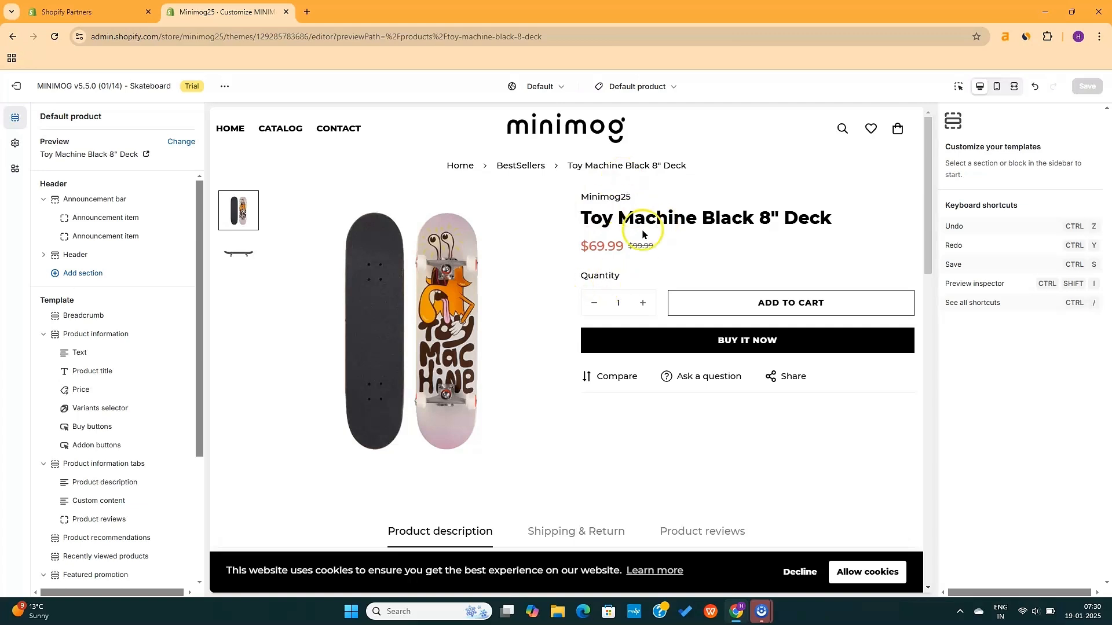
# Browse the deck's side-view photo, Shipping & Return info and Product reviews in the preview
pyautogui.click(530, 330)
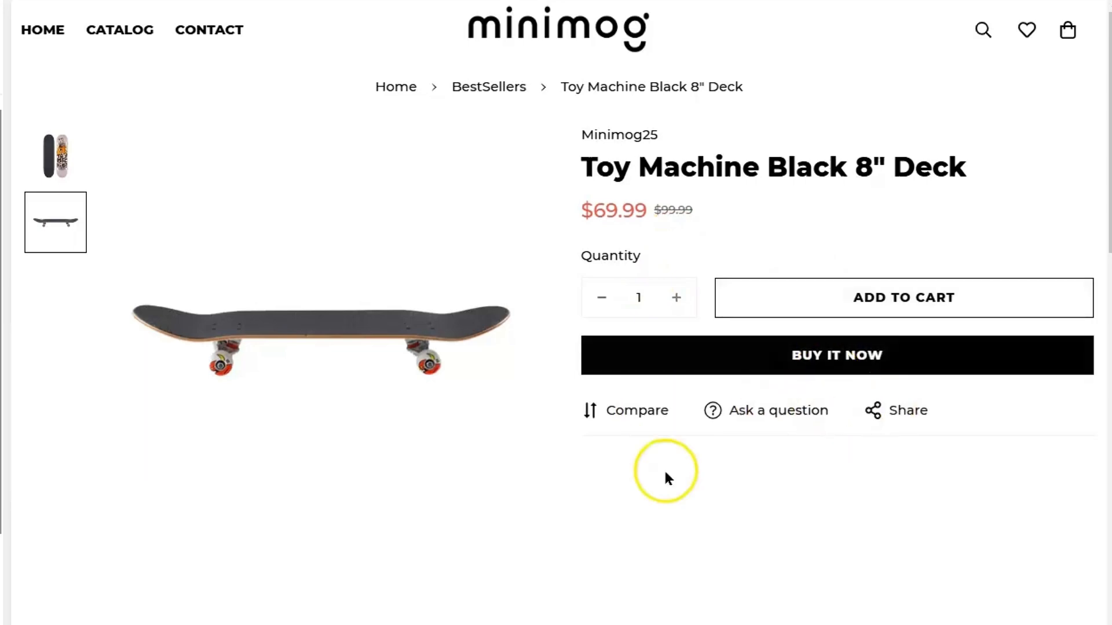
pyautogui.scroll(-3, 665, 472)
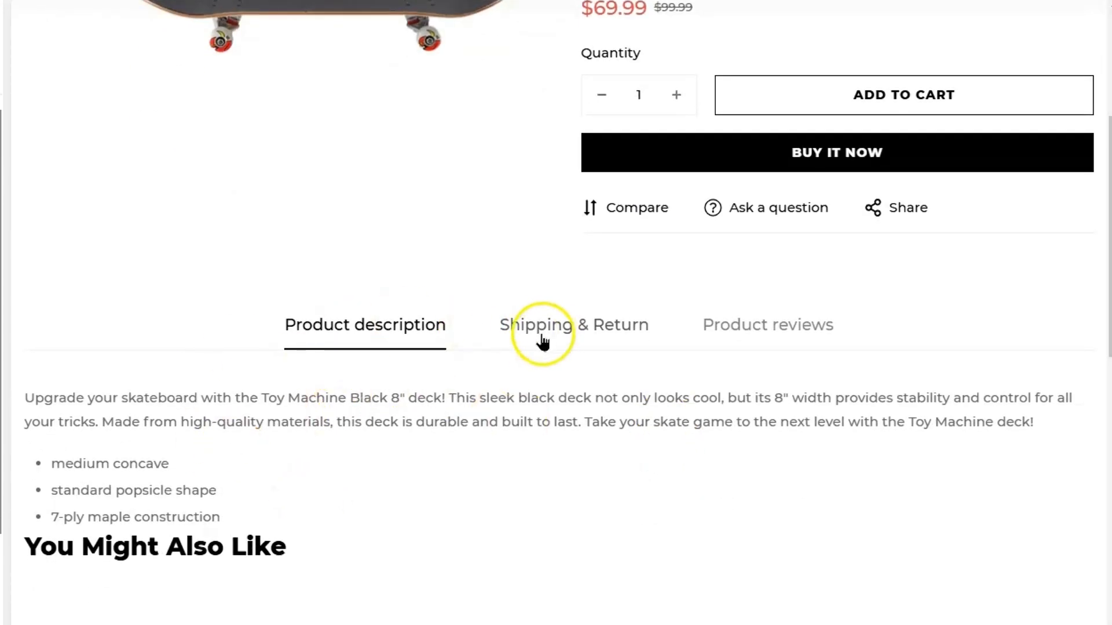
pyautogui.click(546, 335)
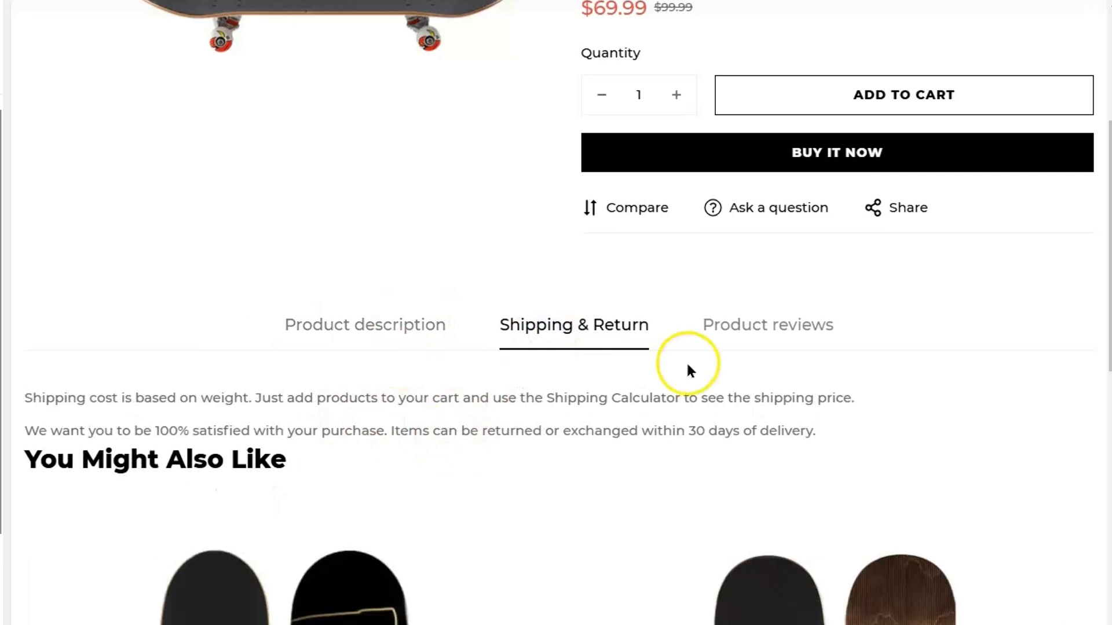
pyautogui.click(748, 339)
pyautogui.scroll(-10, 490, 443)
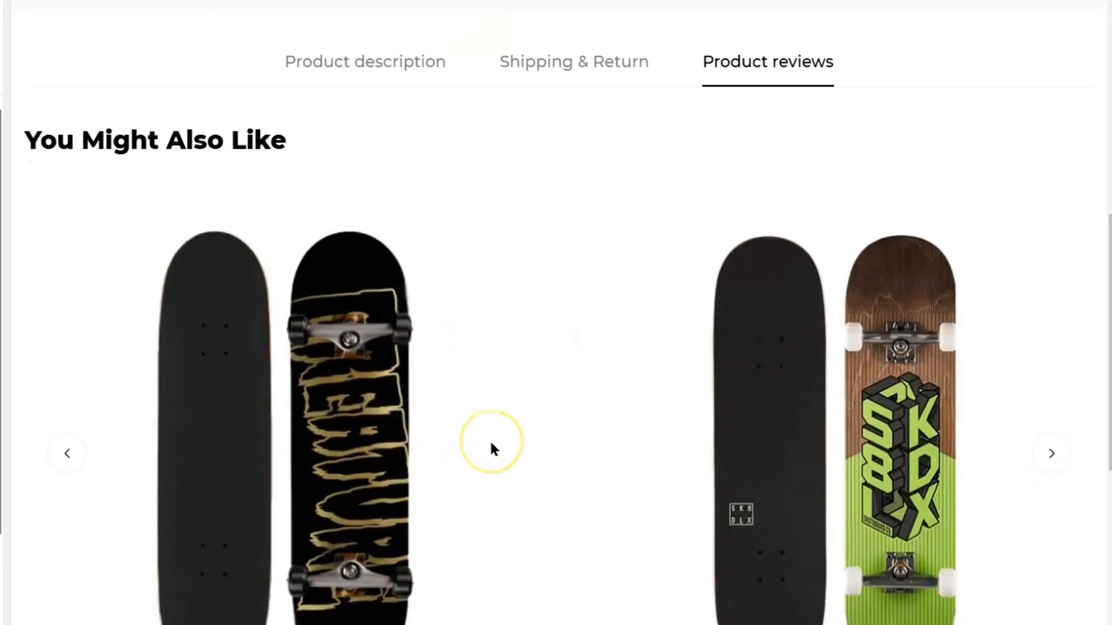
pyautogui.scroll(-2, 491, 450)
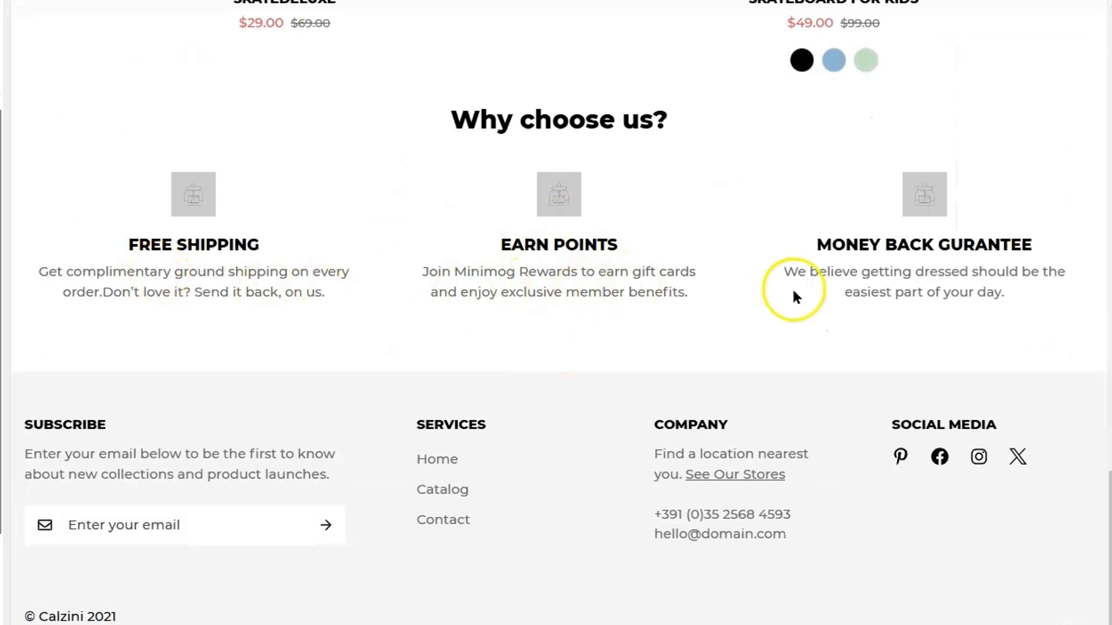
pyautogui.scroll(15, 596, 283)
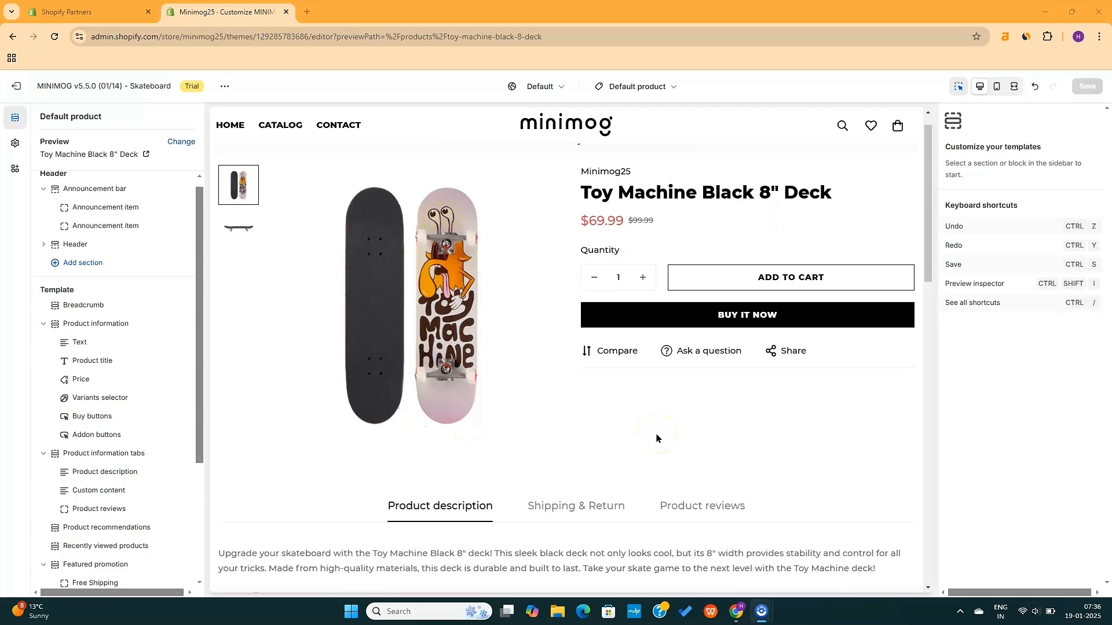
pyautogui.scroll(-15, 656, 438)
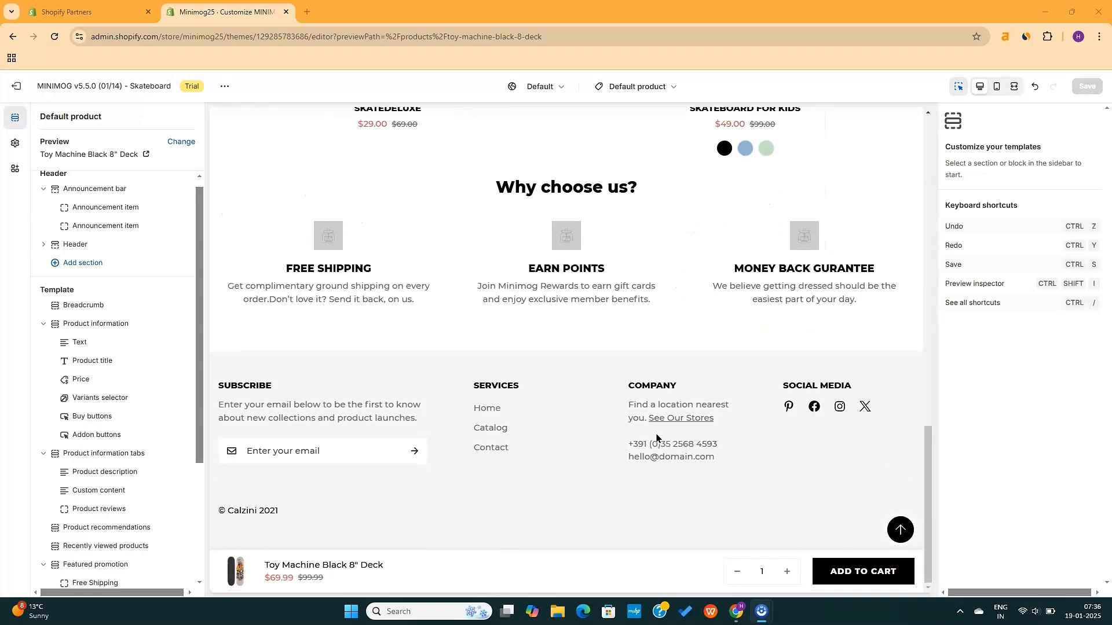
pyautogui.scroll(15, 656, 439)
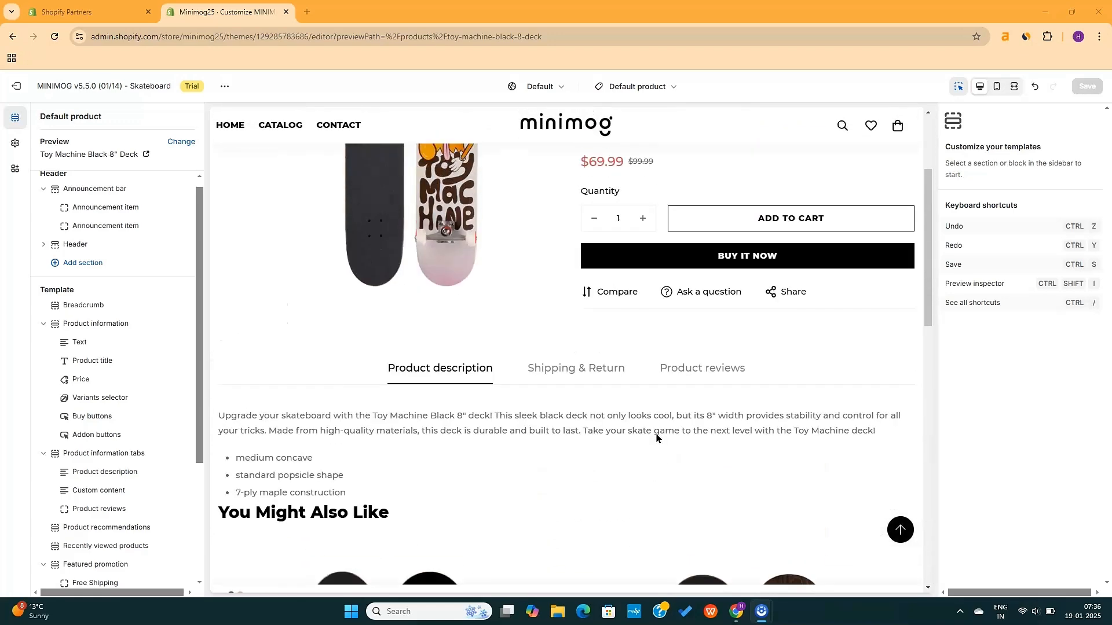
# View the product page in fullscreen at full width
pyautogui.click(931, 152)
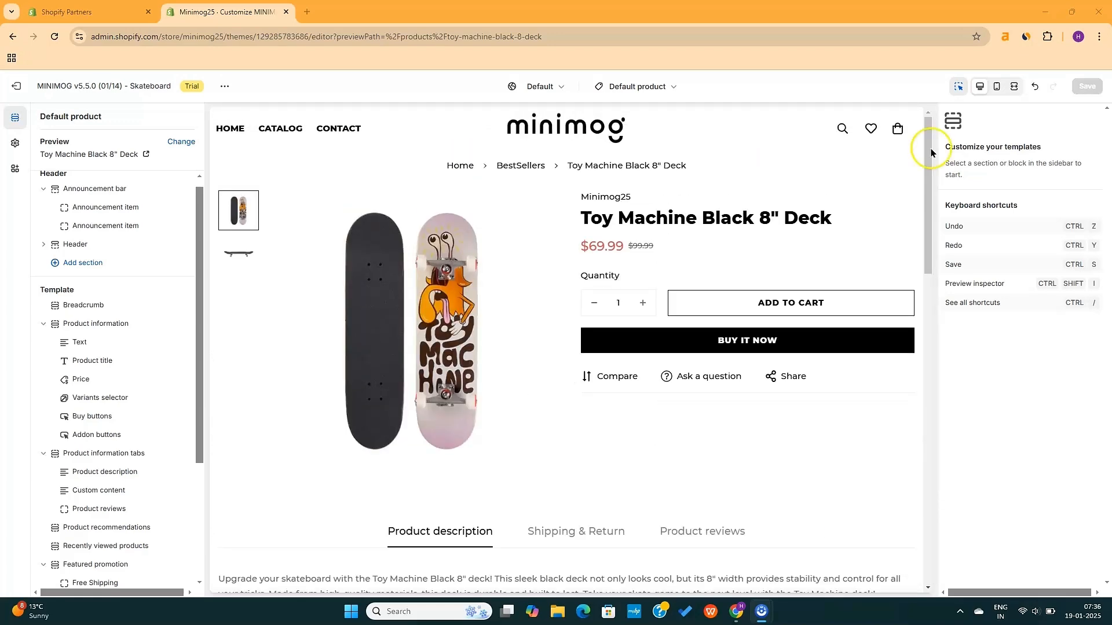
pyautogui.click(1014, 86)
pyautogui.scroll(-15, 747, 371)
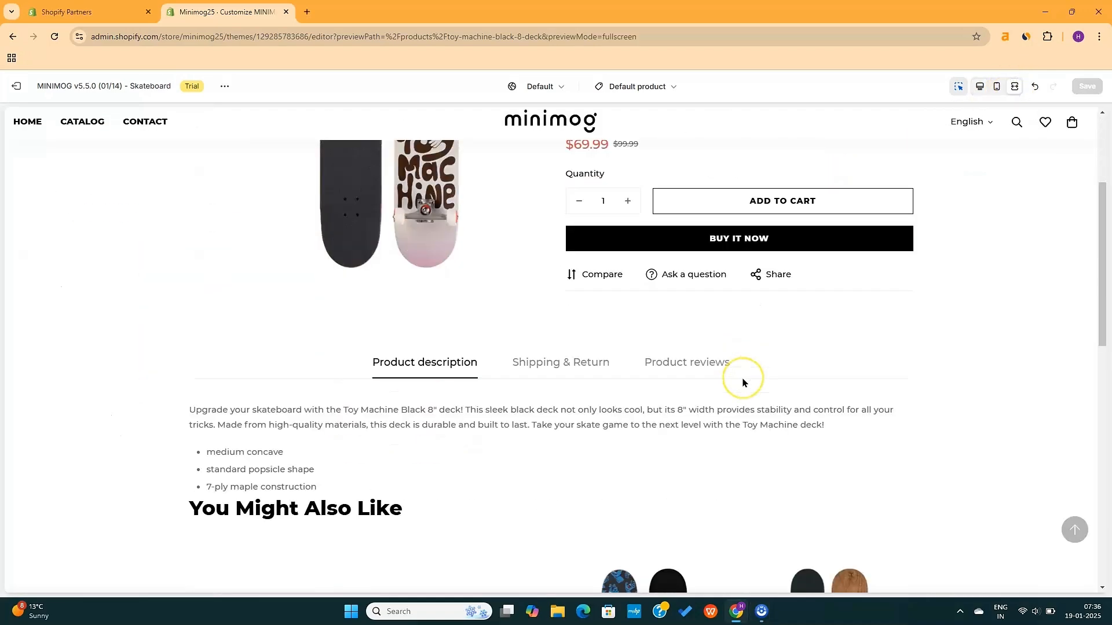
pyautogui.scroll(15, 743, 382)
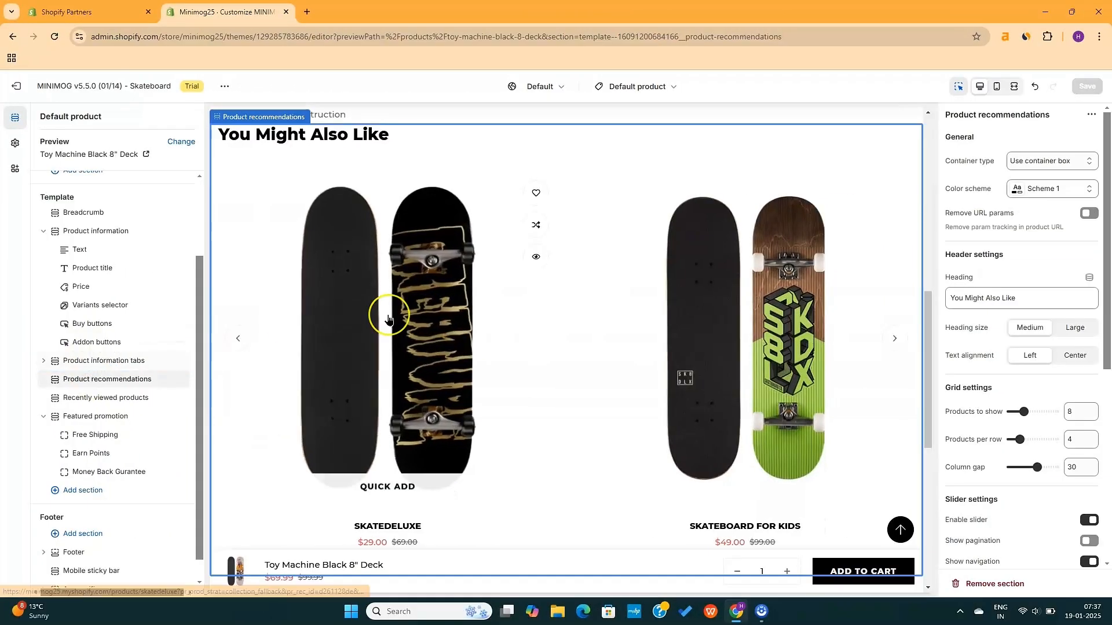
# Delete the Product recommendations and Featured promotion sections from the product template
pyautogui.scroll(-3, 388, 319)
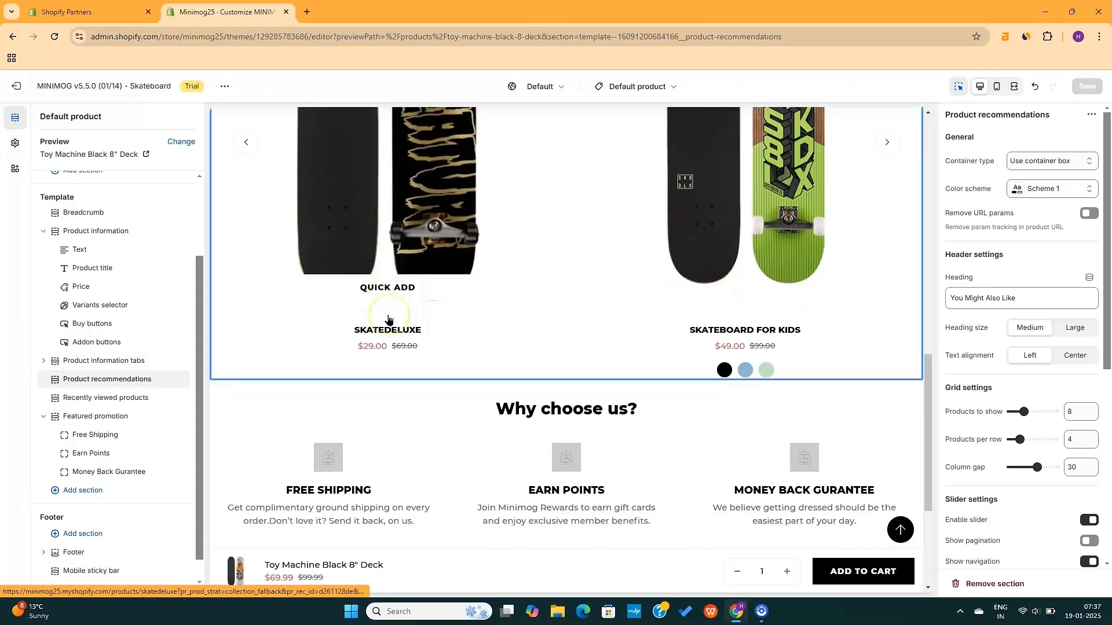
pyautogui.scroll(7, 388, 319)
pyautogui.scroll(-3, 387, 319)
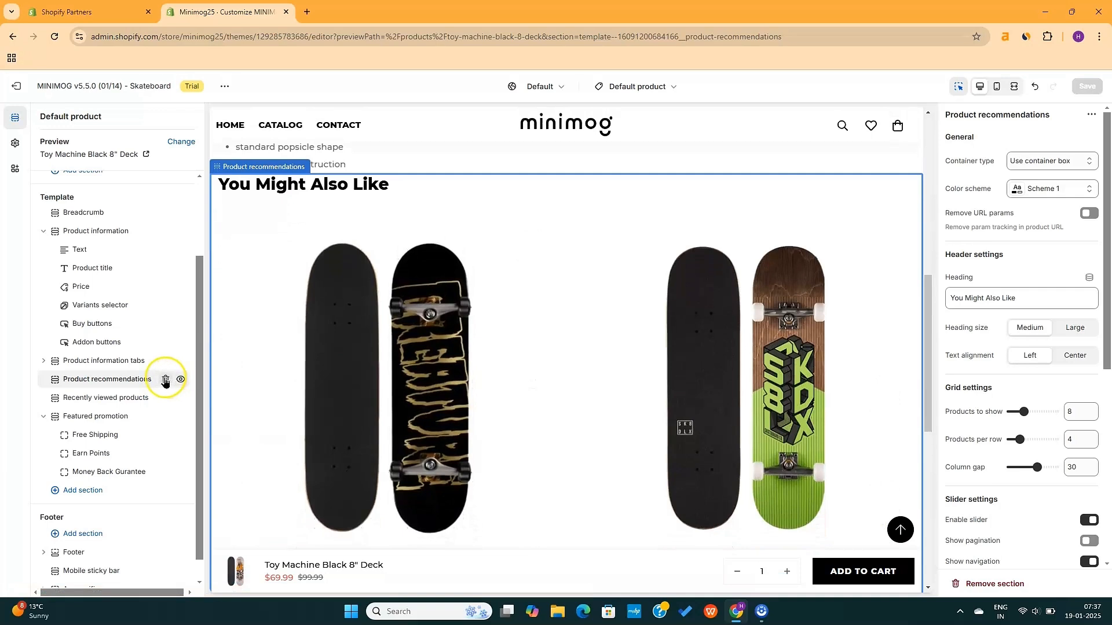
pyautogui.click(165, 380)
pyautogui.click(100, 396)
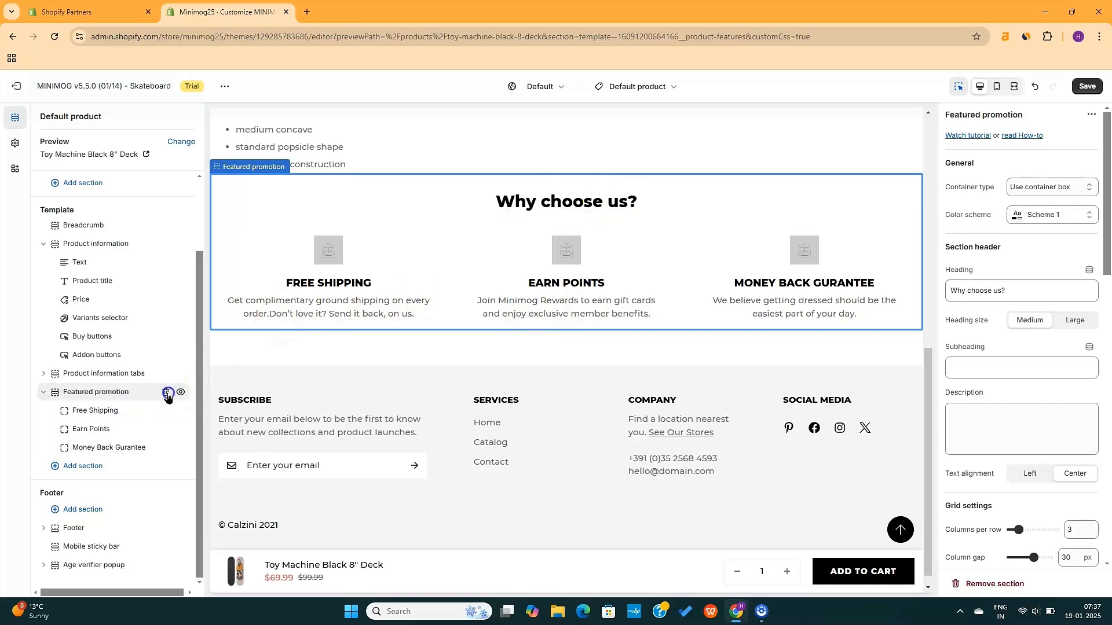
pyautogui.click(167, 394)
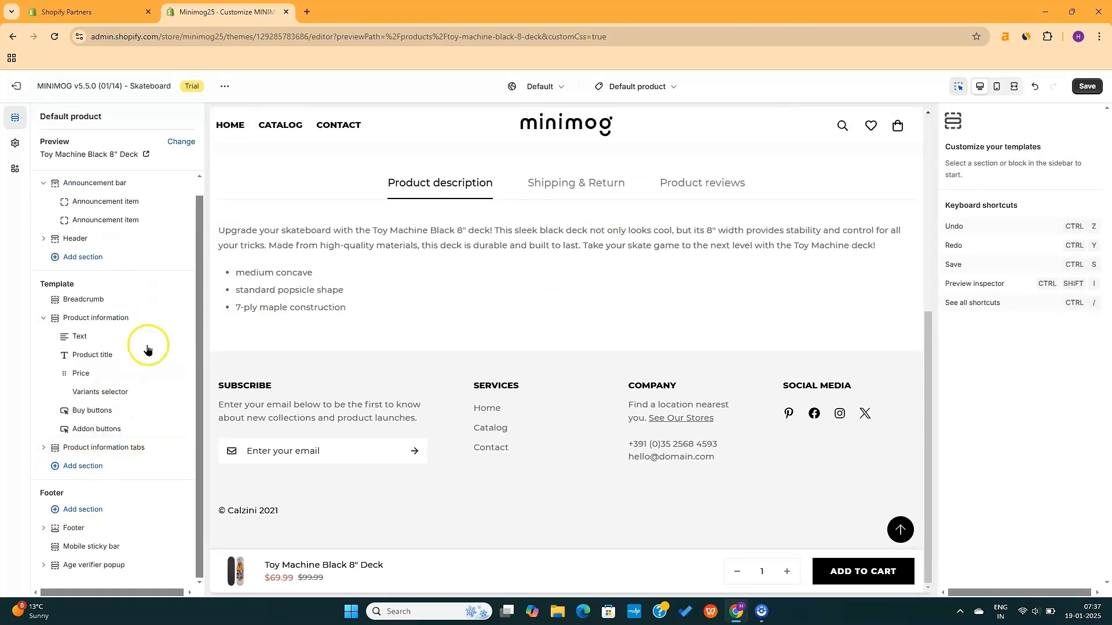
pyautogui.scroll(6, 410, 356)
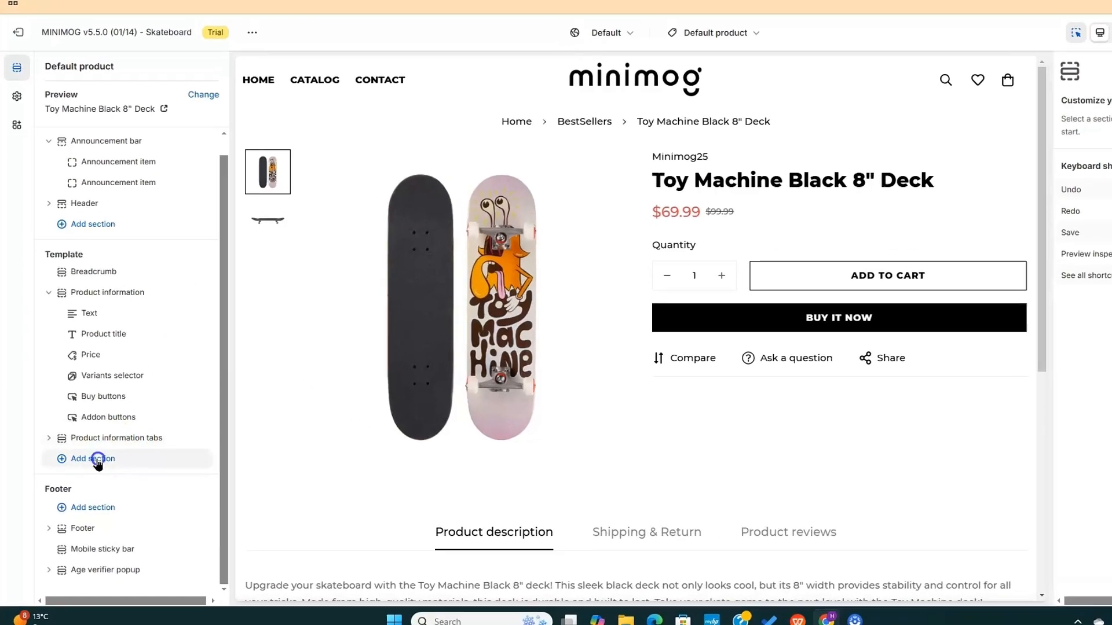
# Search the section picker for 'prod' and add Product bundles below Product information tabs
pyautogui.click(86, 466)
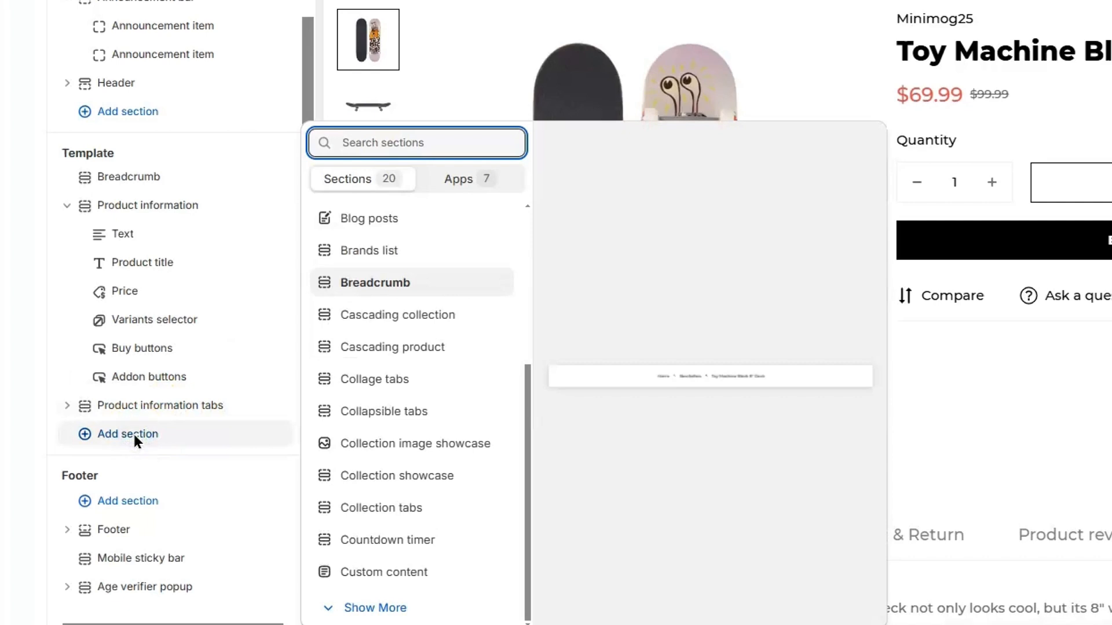
pyautogui.write('product')
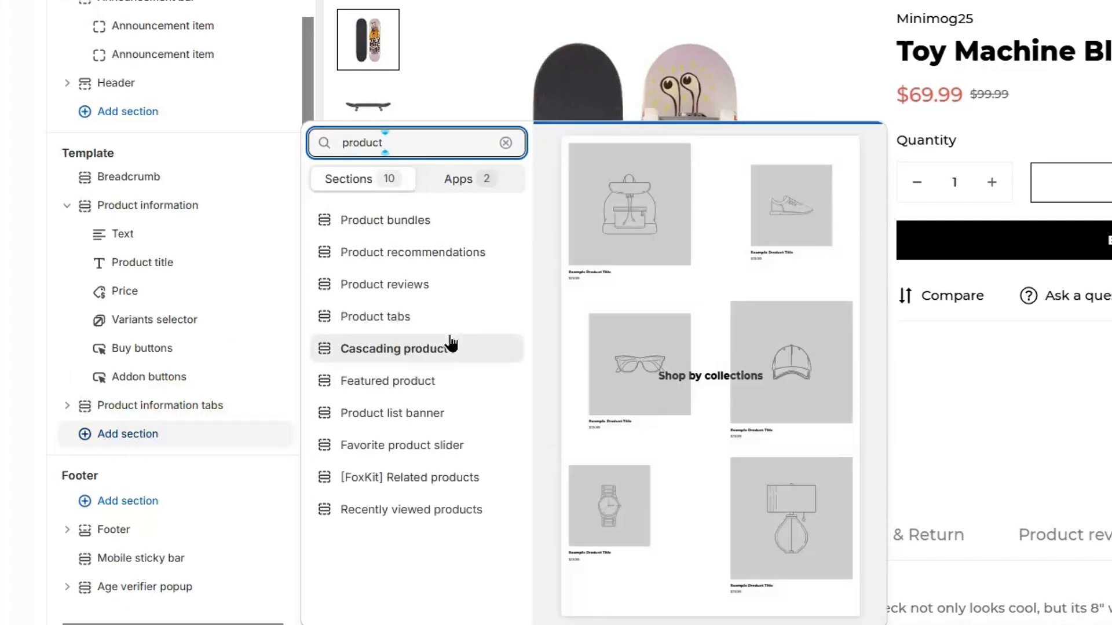
pyautogui.click(474, 179)
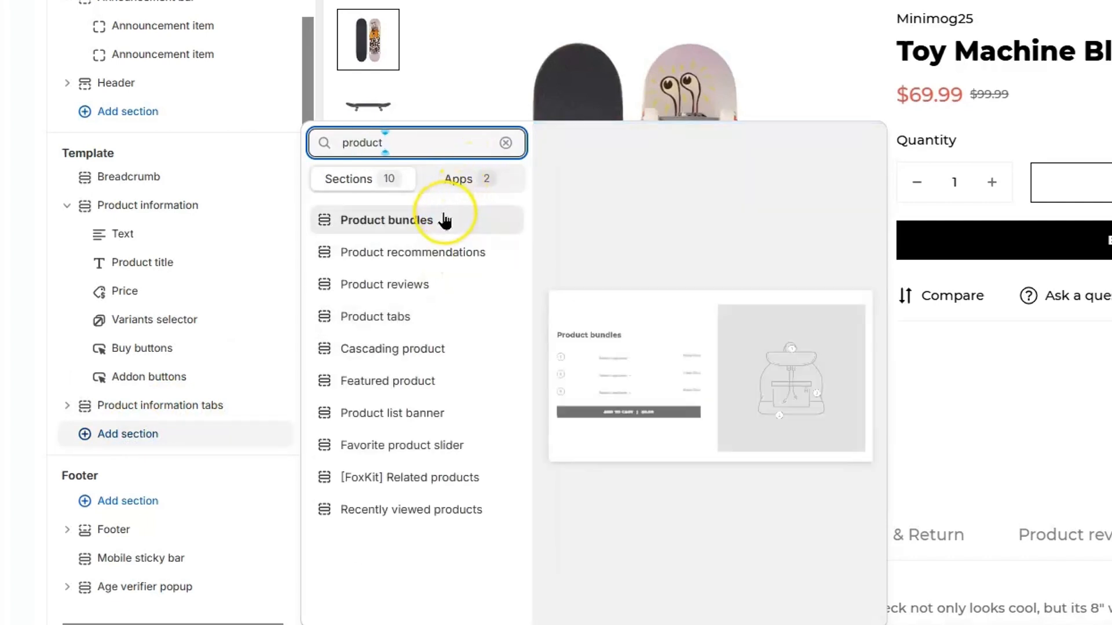
pyautogui.click(444, 231)
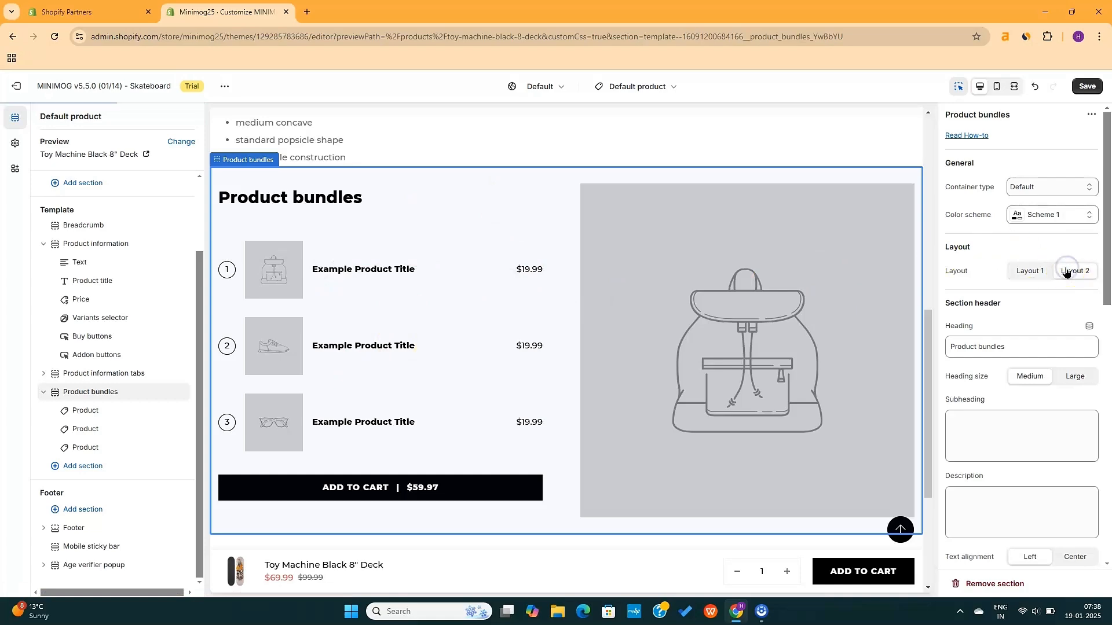
# Switch the bundle section to the first layout and retitle it 'Frequently Bought Together'
pyautogui.click(1032, 272)
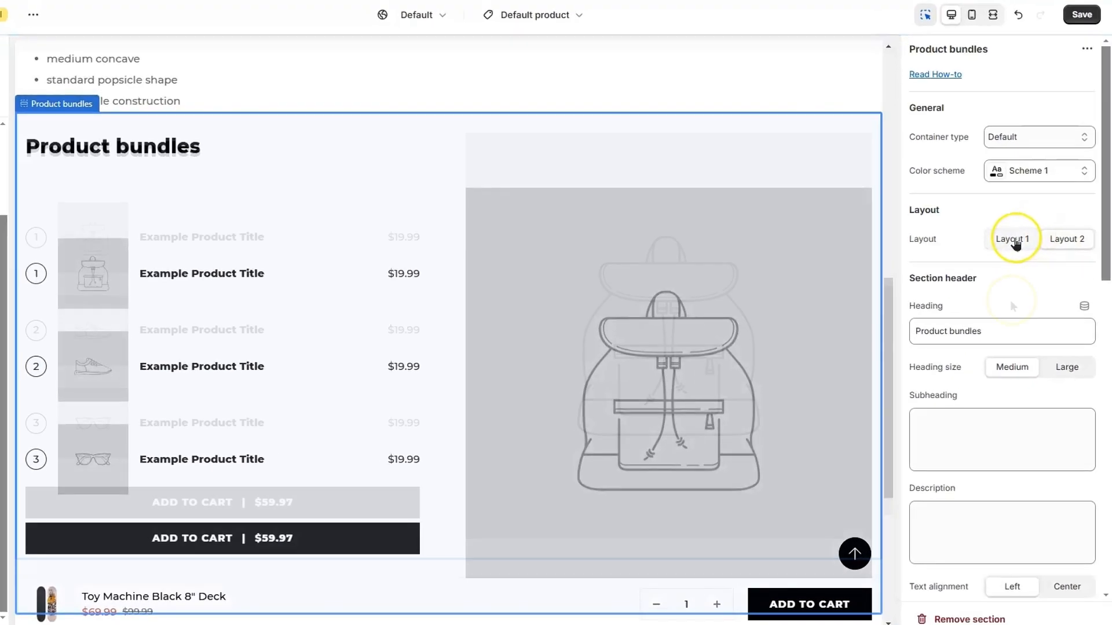
pyautogui.scroll(-2, 1012, 306)
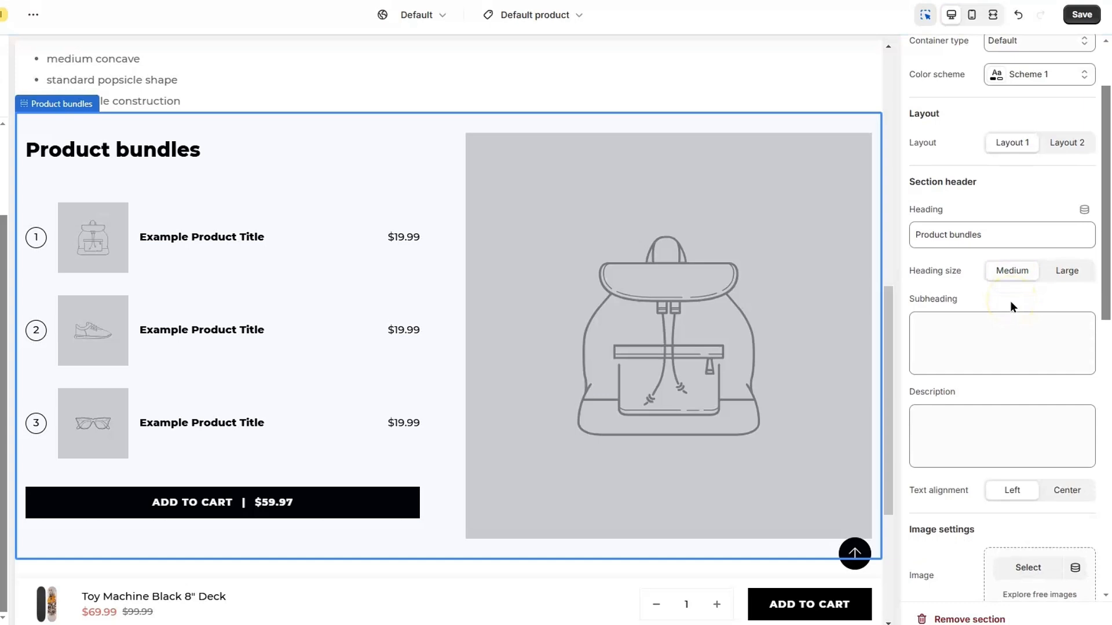
pyautogui.click(995, 238)
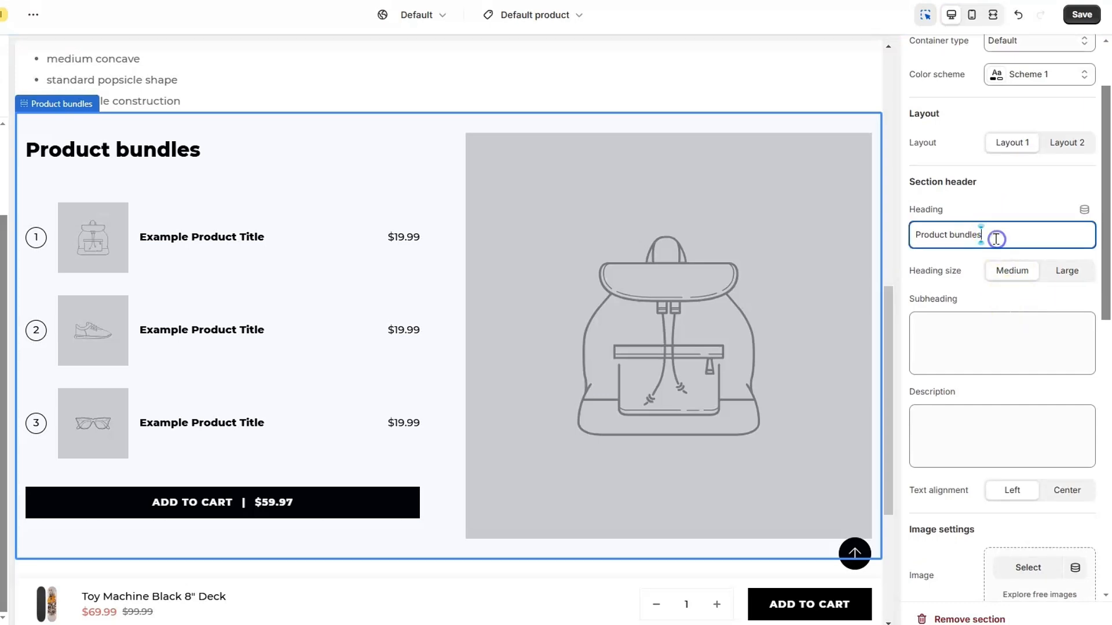
pyautogui.write('Frequently Bought Together')
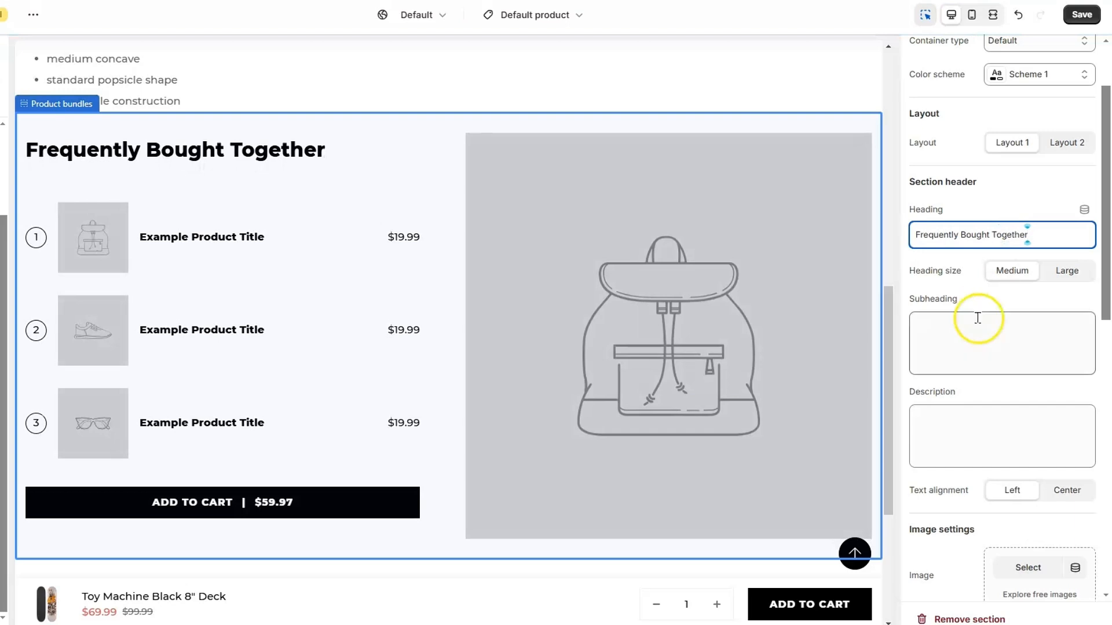
# Set the bundle section image to the black-and-blue PlanB skateboard (13_bbdad7a5)
pyautogui.scroll(-5, 977, 318)
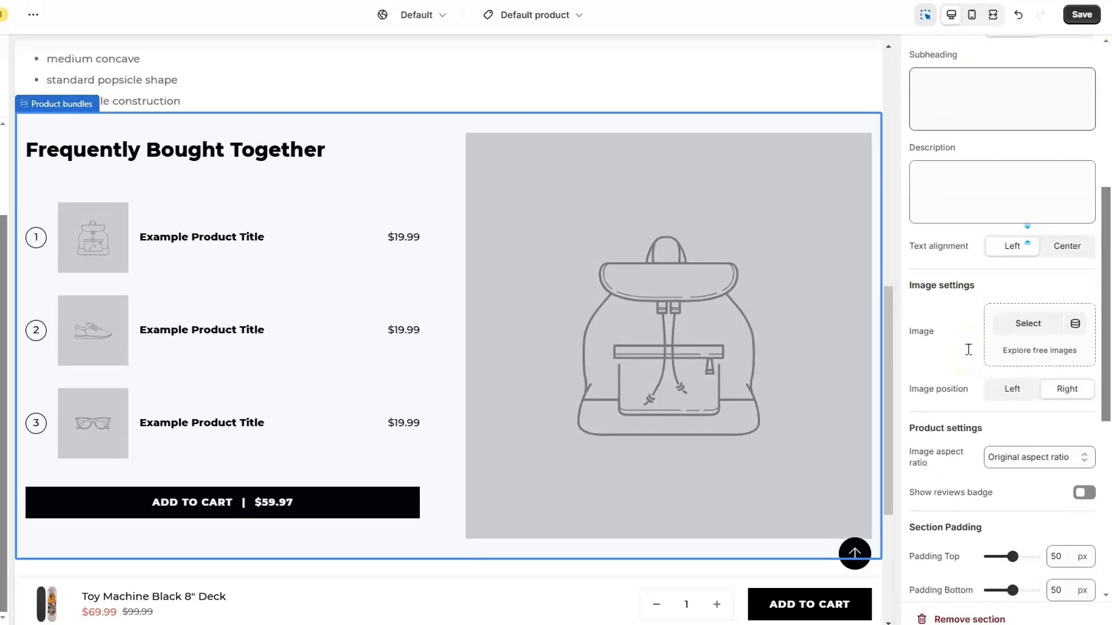
pyautogui.click(1020, 337)
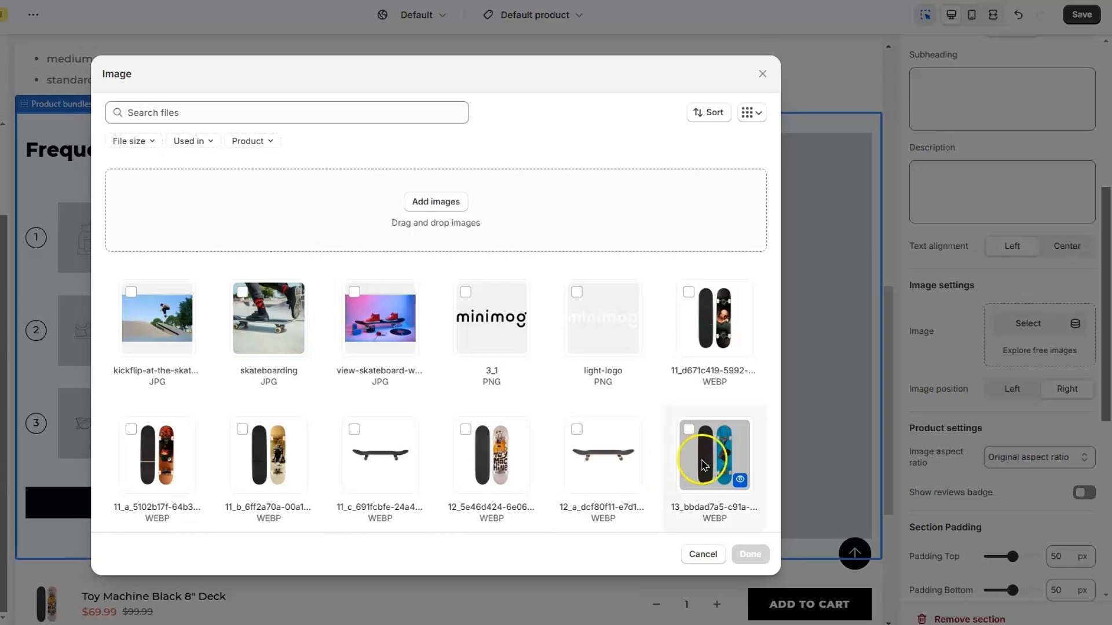
pyautogui.click(746, 556)
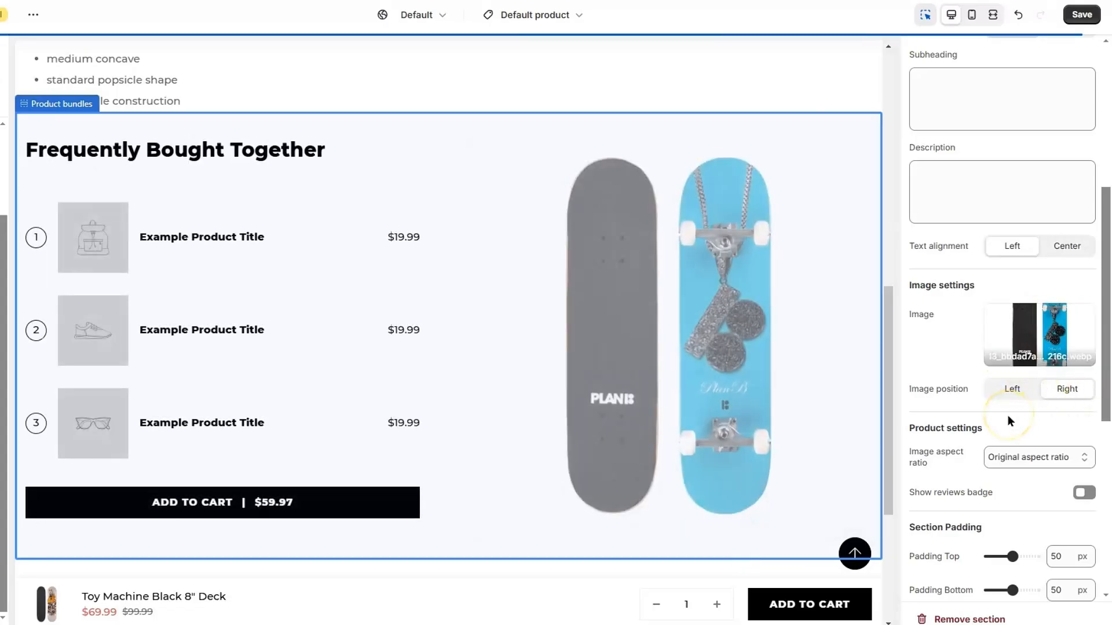
pyautogui.scroll(-4, 1006, 414)
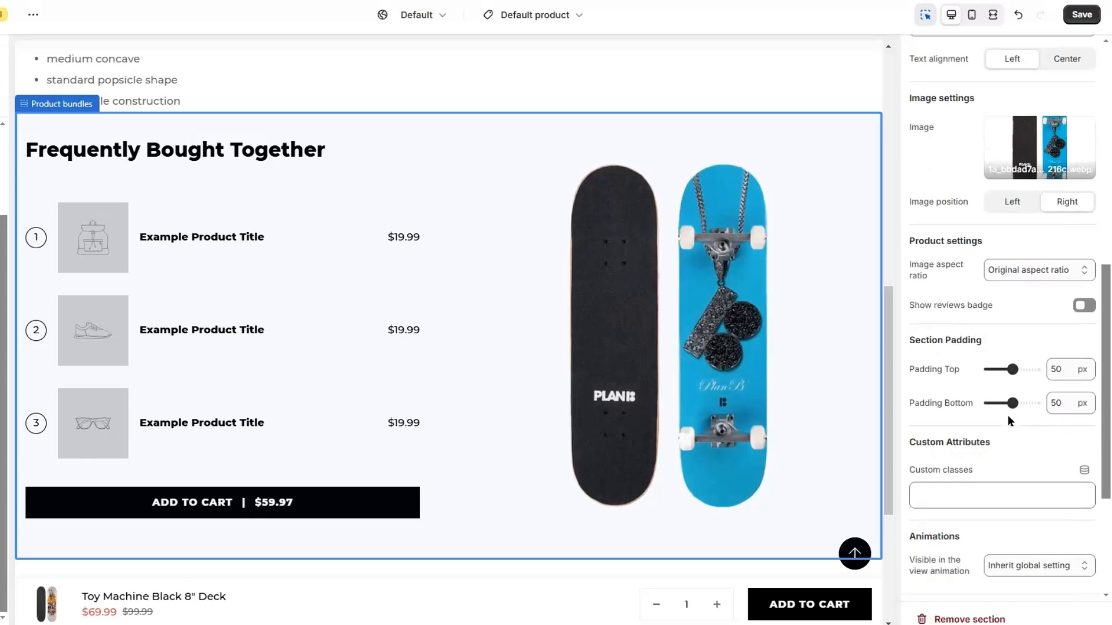
pyautogui.scroll(-4, 1006, 415)
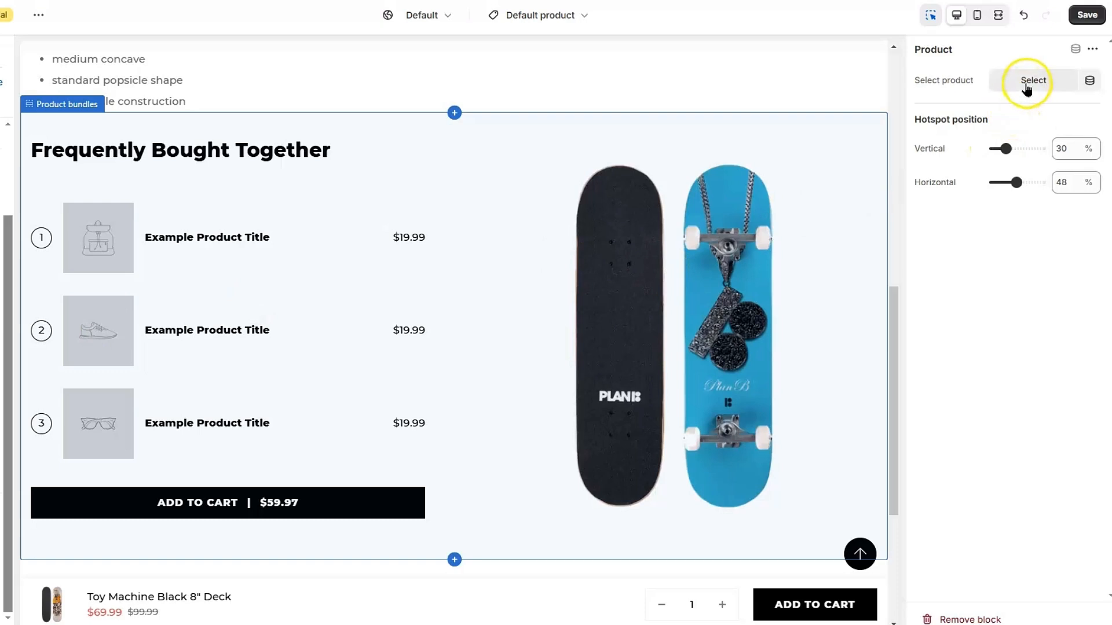
# Assign Blue PlanB 8.25" Deck, Baker Logo Skateboard and Eyes Black 8.3" Deck to the three bundle product slots
pyautogui.click(1026, 87)
pyautogui.click(1006, 262)
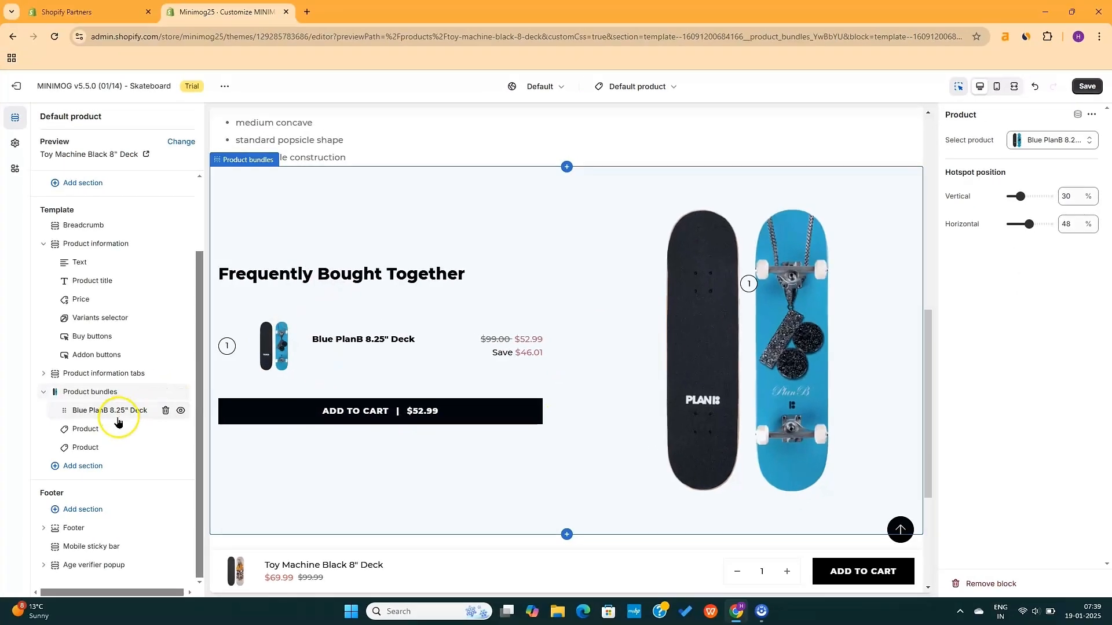
pyautogui.click(103, 429)
pyautogui.click(1041, 140)
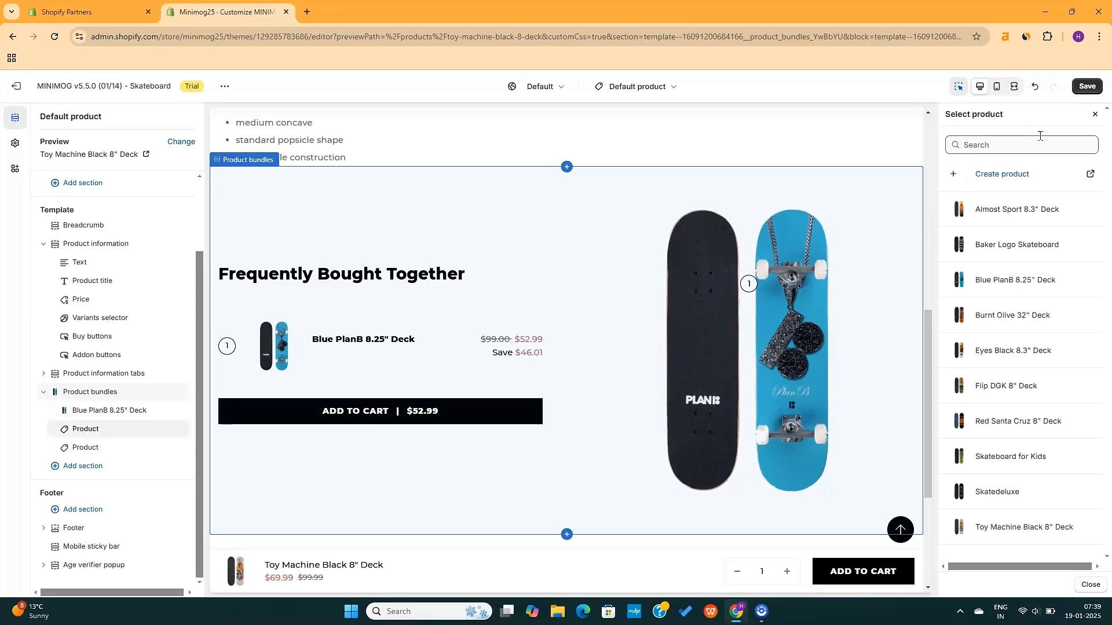
pyautogui.click(1003, 244)
pyautogui.click(87, 447)
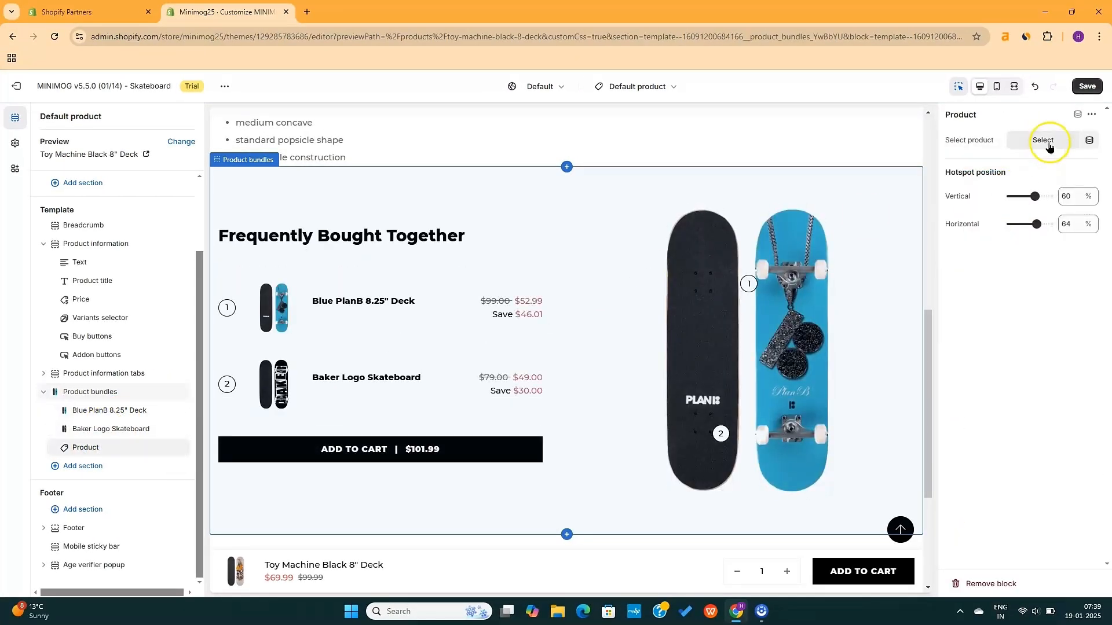
pyautogui.click(1041, 141)
pyautogui.click(1002, 350)
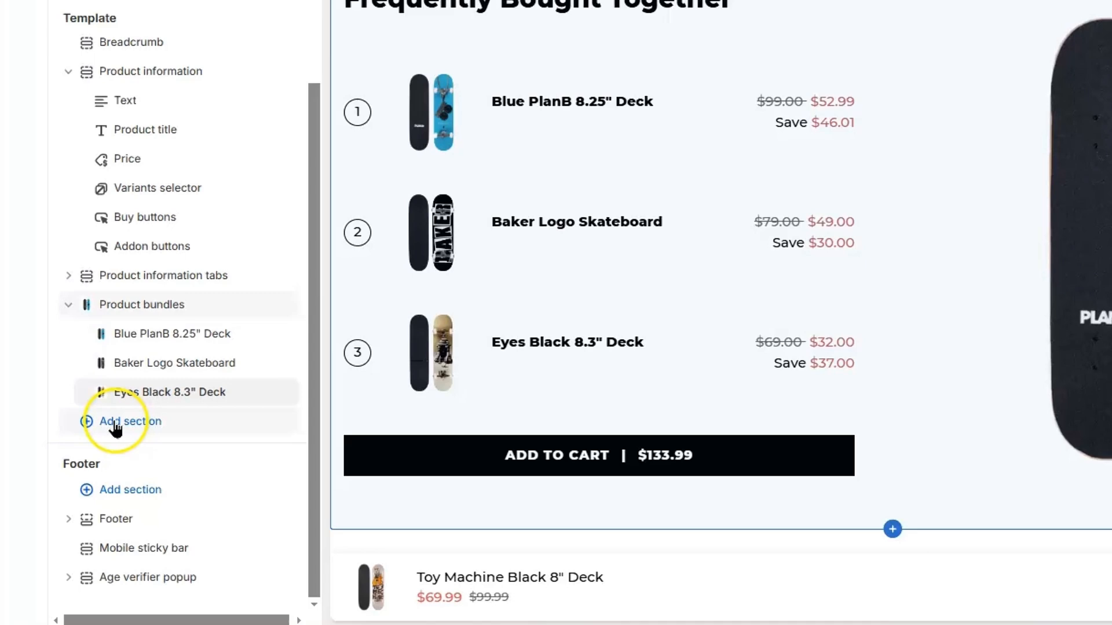
# Add a Testimonials section, then a Product recommendations section, found by searching 'testimonial'
pyautogui.click(114, 426)
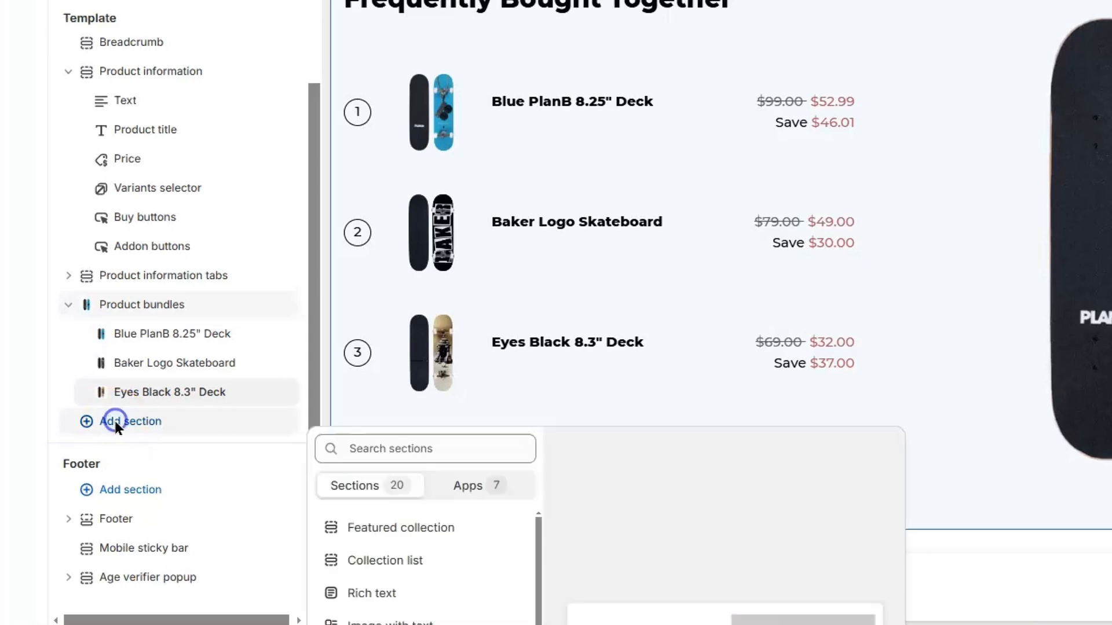
pyautogui.write('testimonial')
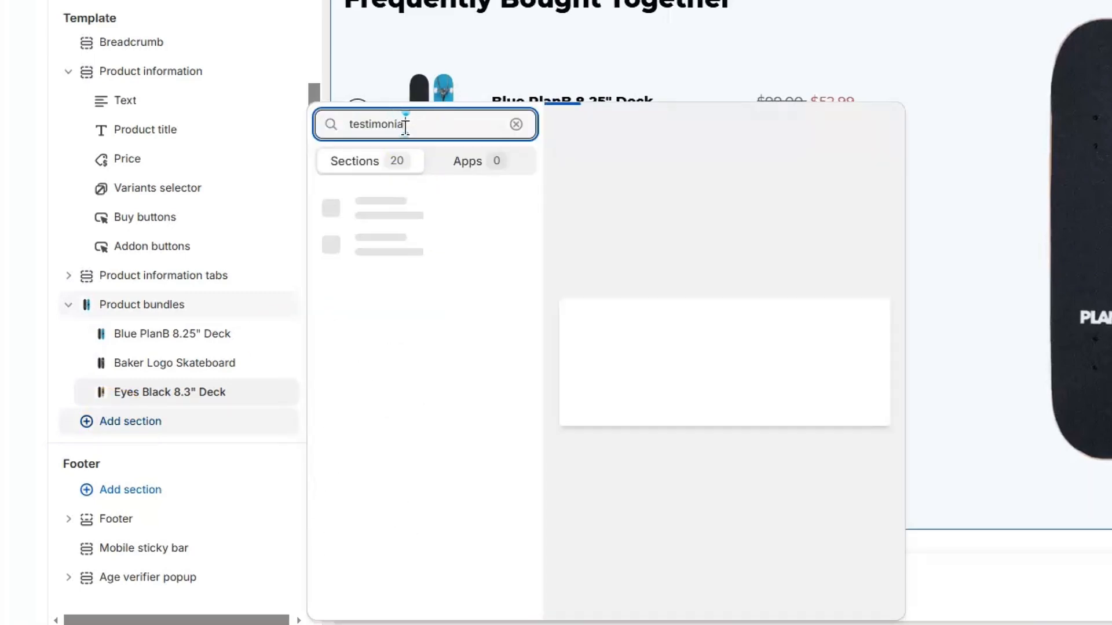
pyautogui.click(403, 204)
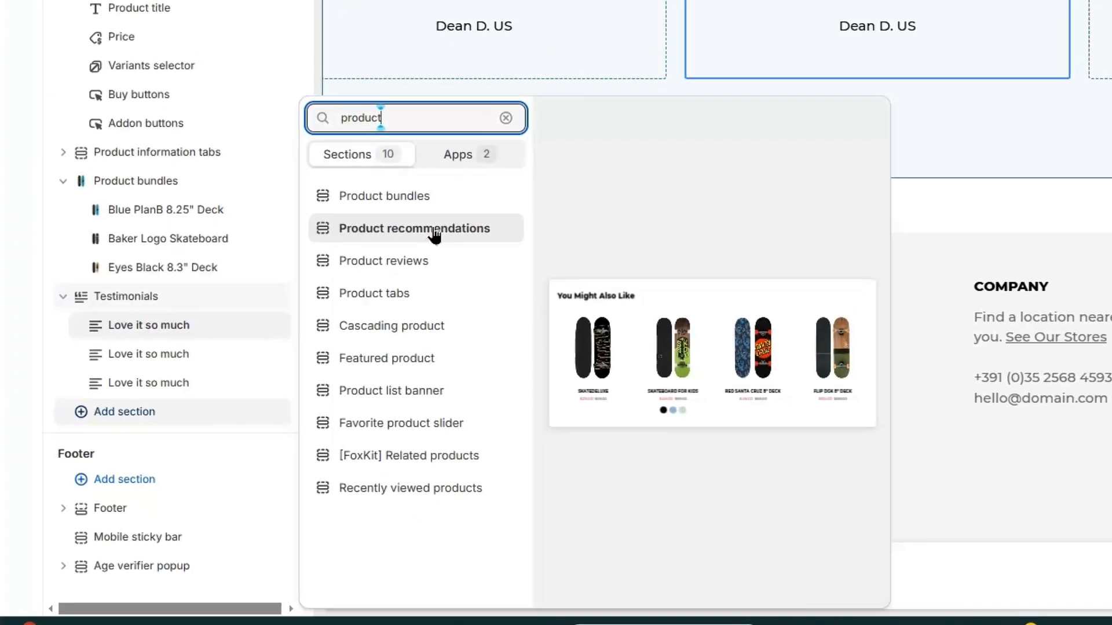
pyautogui.click(434, 233)
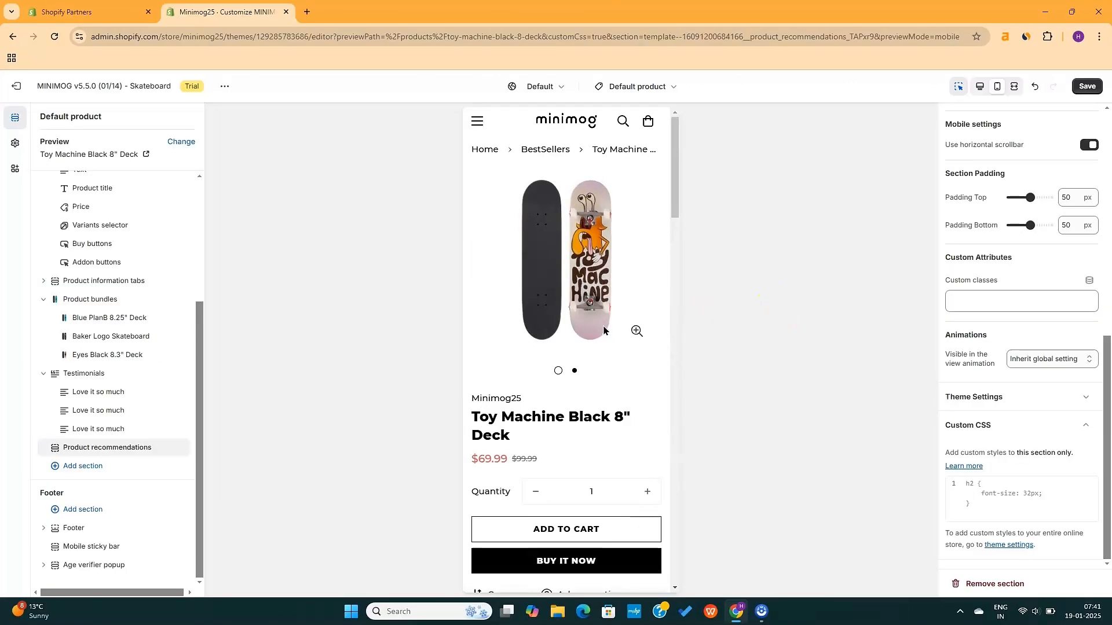
# In mobile preview, view the Shipping & Return and Product reviews tabs and scroll the page
pyautogui.scroll(-8, 603, 330)
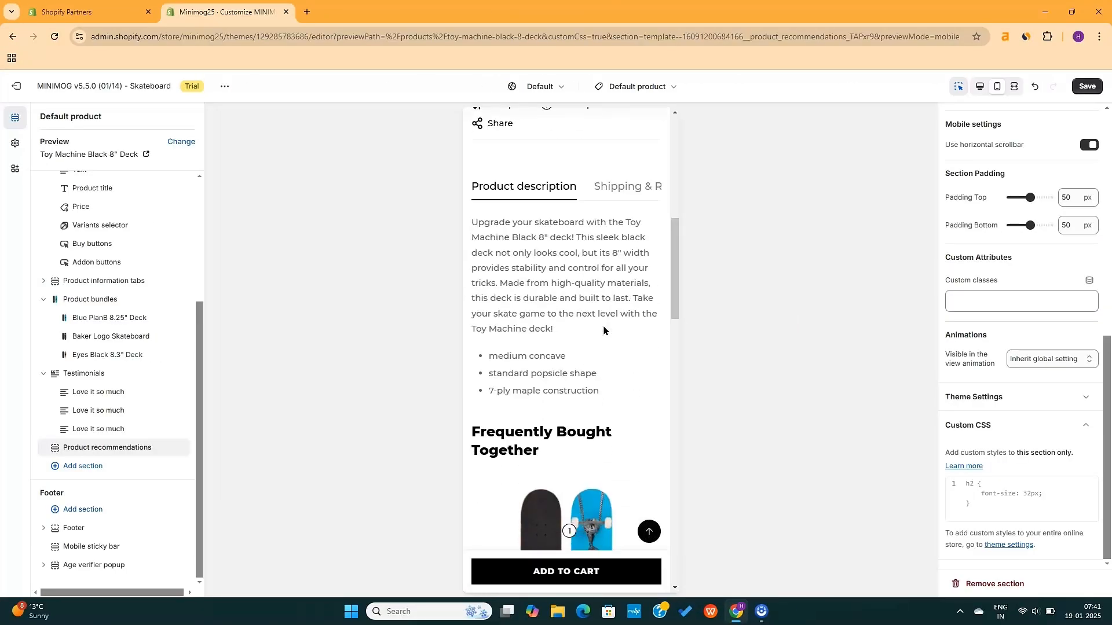
pyautogui.click(622, 193)
pyautogui.click(599, 186)
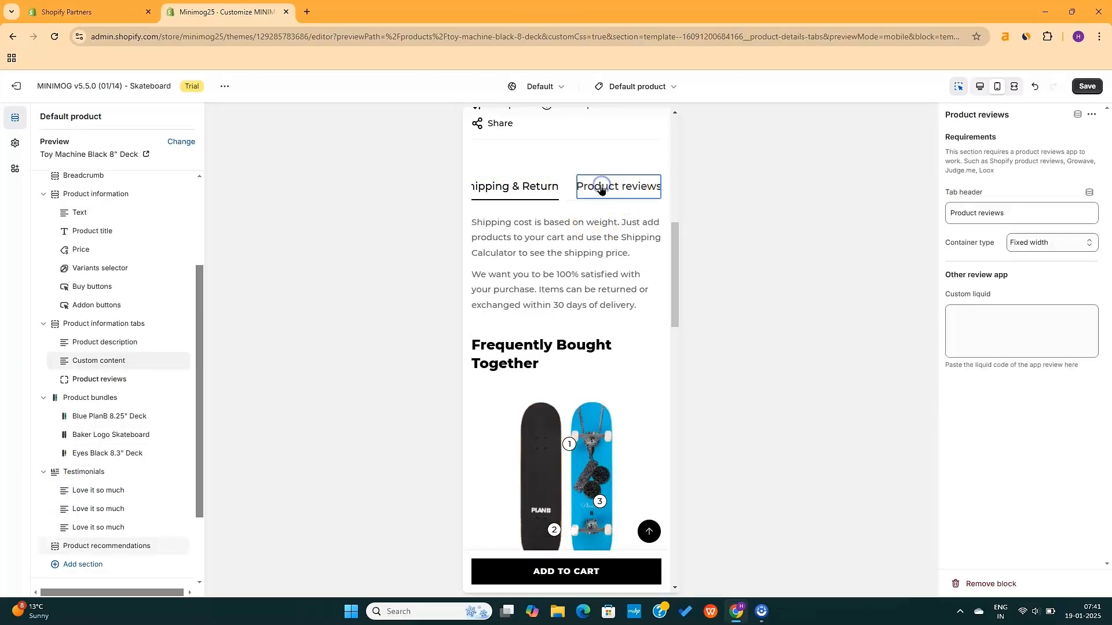
pyautogui.scroll(-2, 593, 247)
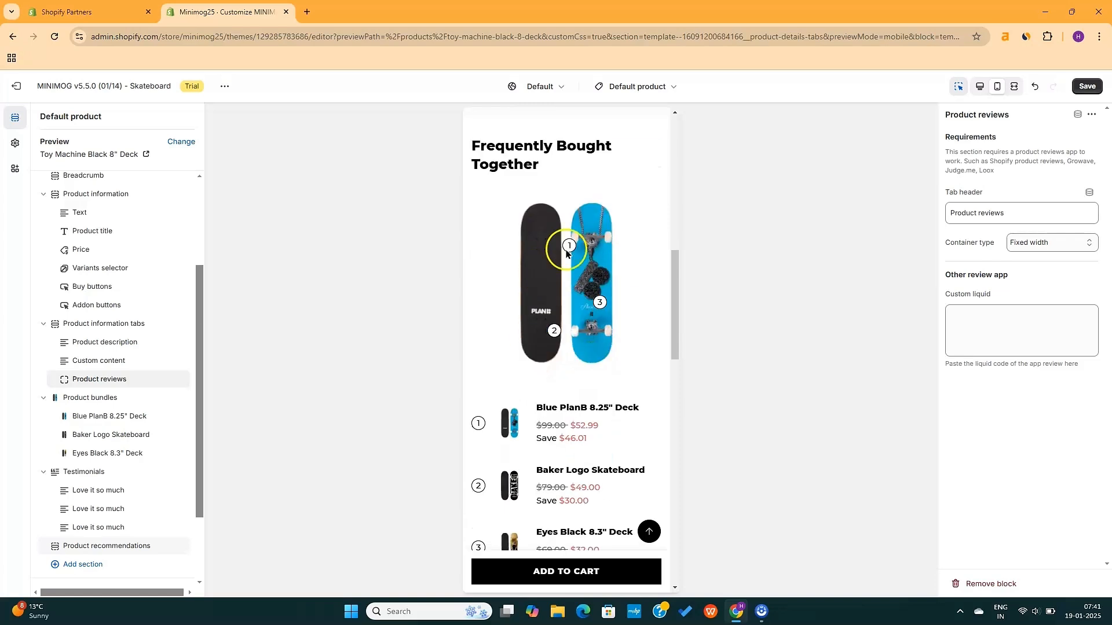
pyautogui.scroll(2, 615, 213)
pyautogui.scroll(-4, 593, 472)
pyautogui.scroll(-6, 593, 470)
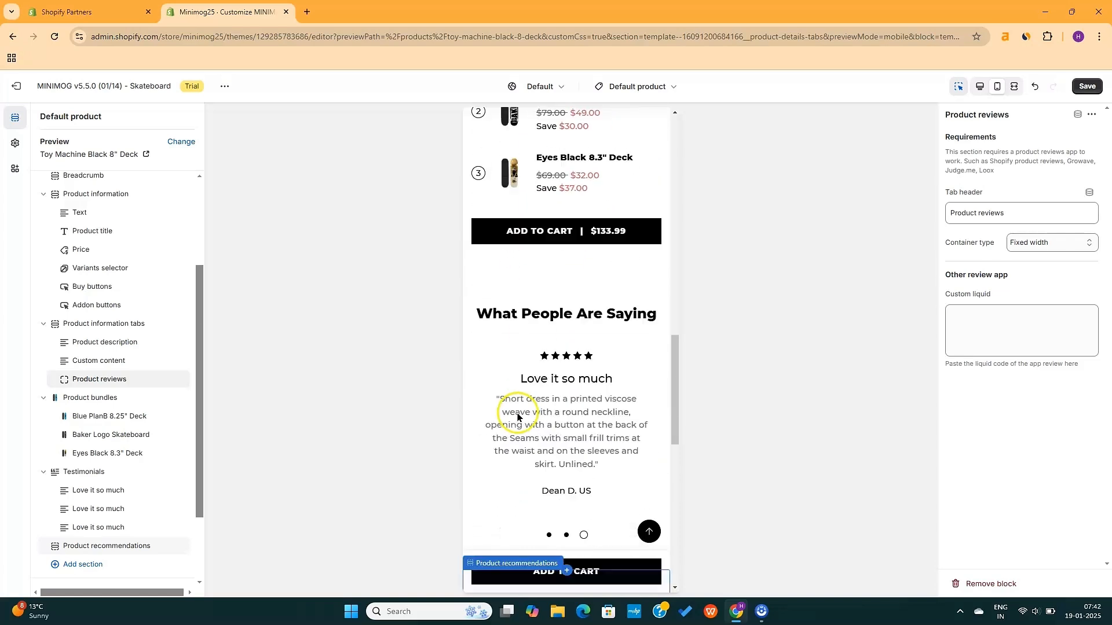
pyautogui.scroll(-5, 583, 314)
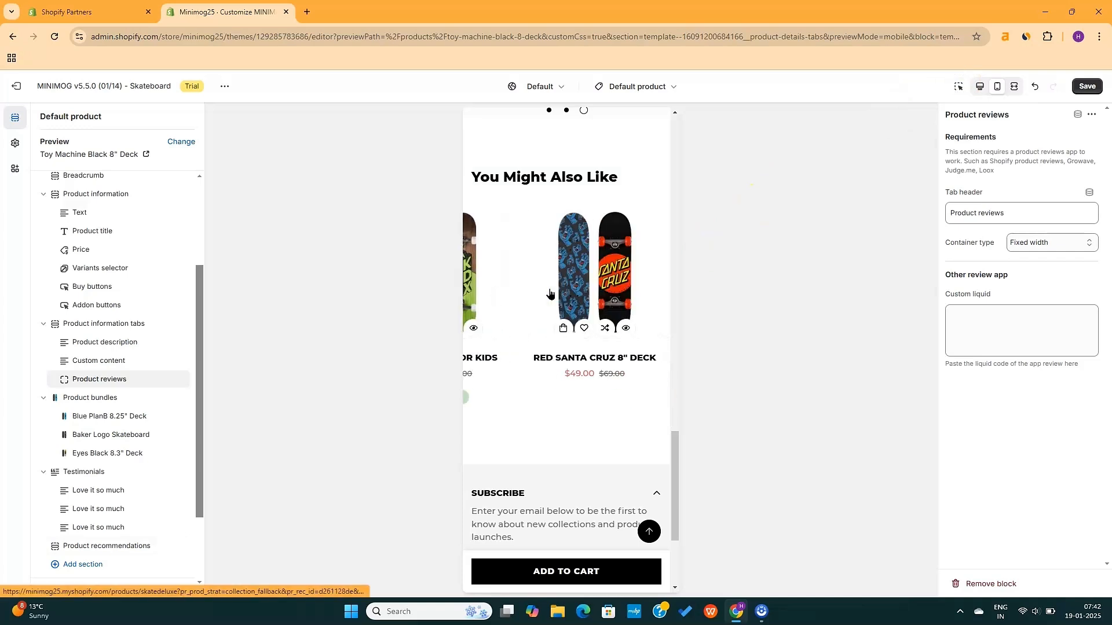
pyautogui.scroll(-3, 556, 376)
# Toggle the Subscribe, Services and Company footer groups, then switch back to desktop preview
pyautogui.click(659, 308)
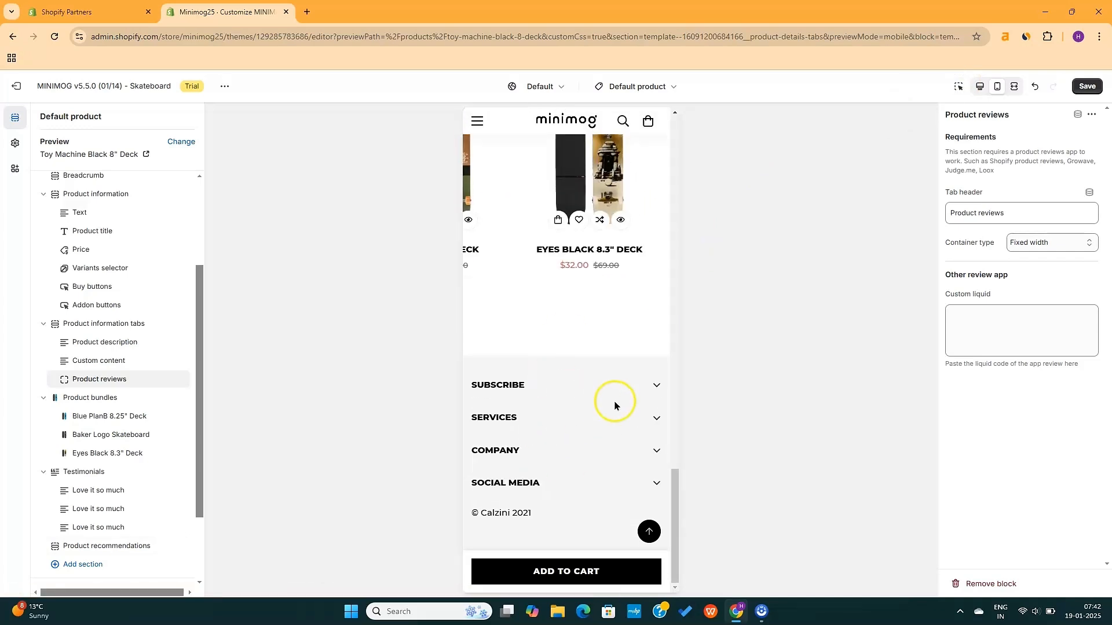
pyautogui.click(656, 417)
pyautogui.click(658, 451)
pyautogui.click(656, 385)
pyautogui.click(983, 87)
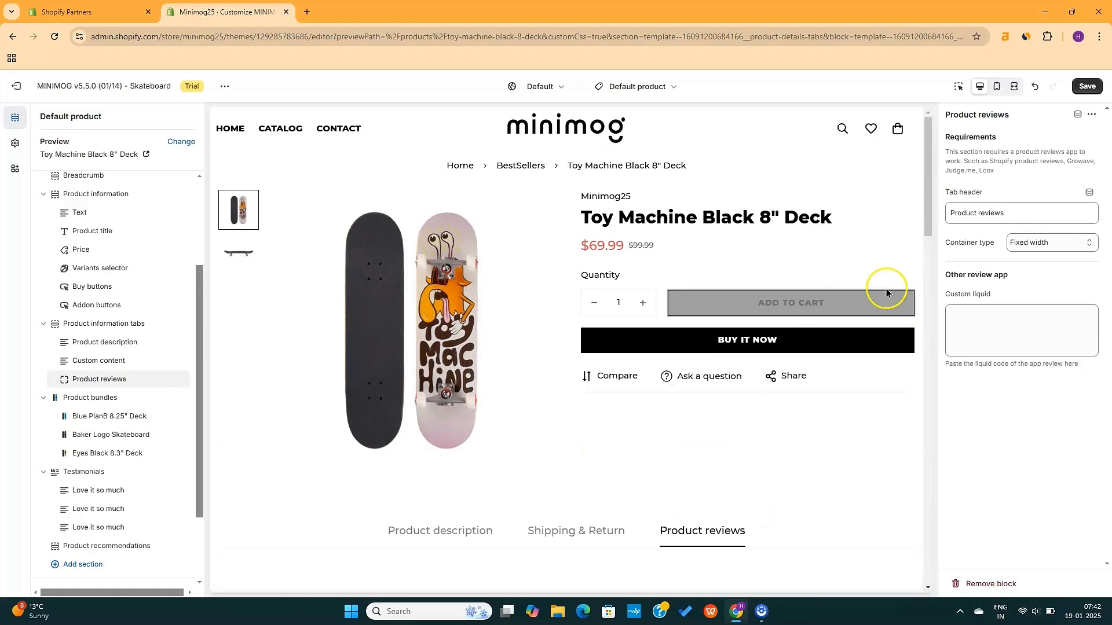
pyautogui.scroll(-20, 429, 496)
# Save the product template, then preview and scroll through the custom-layout-1 product template
pyautogui.click(1087, 87)
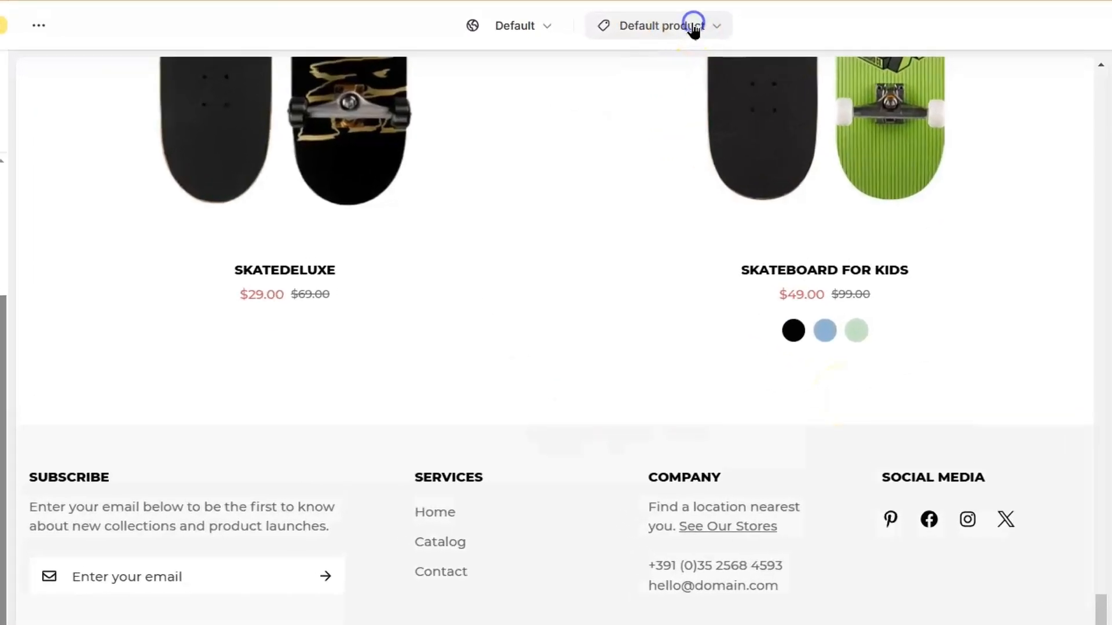
pyautogui.click(693, 27)
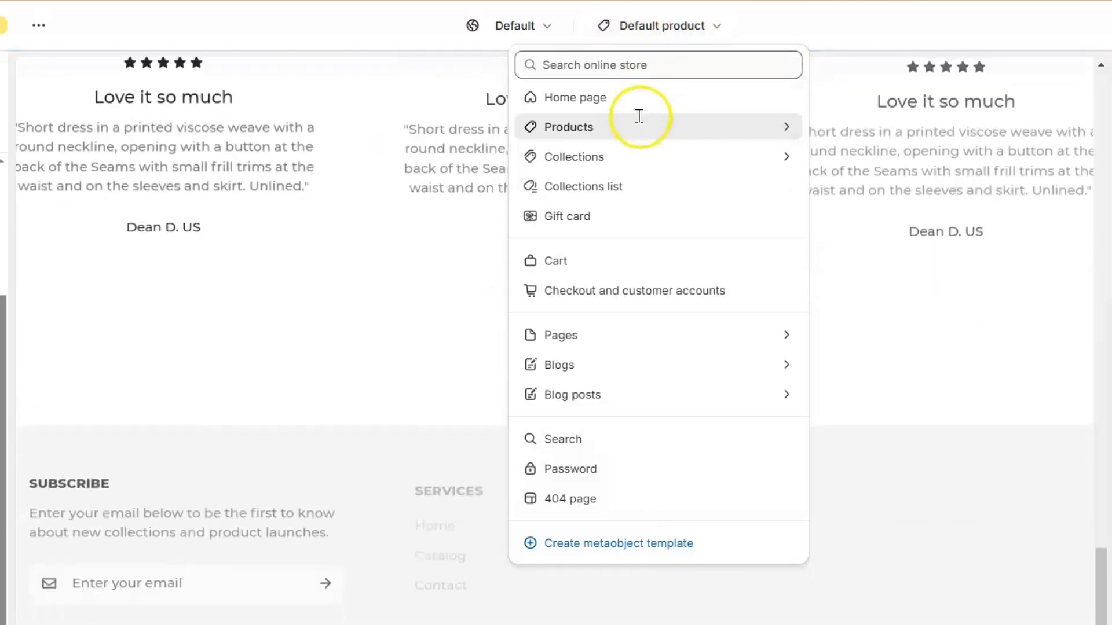
pyautogui.click(693, 125)
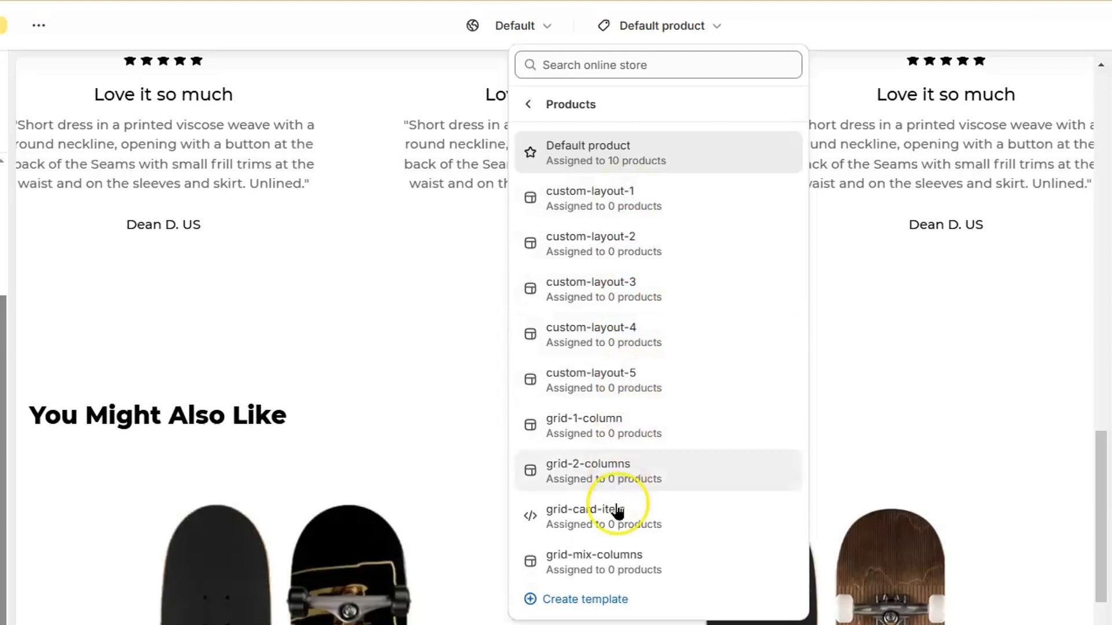
pyautogui.click(635, 200)
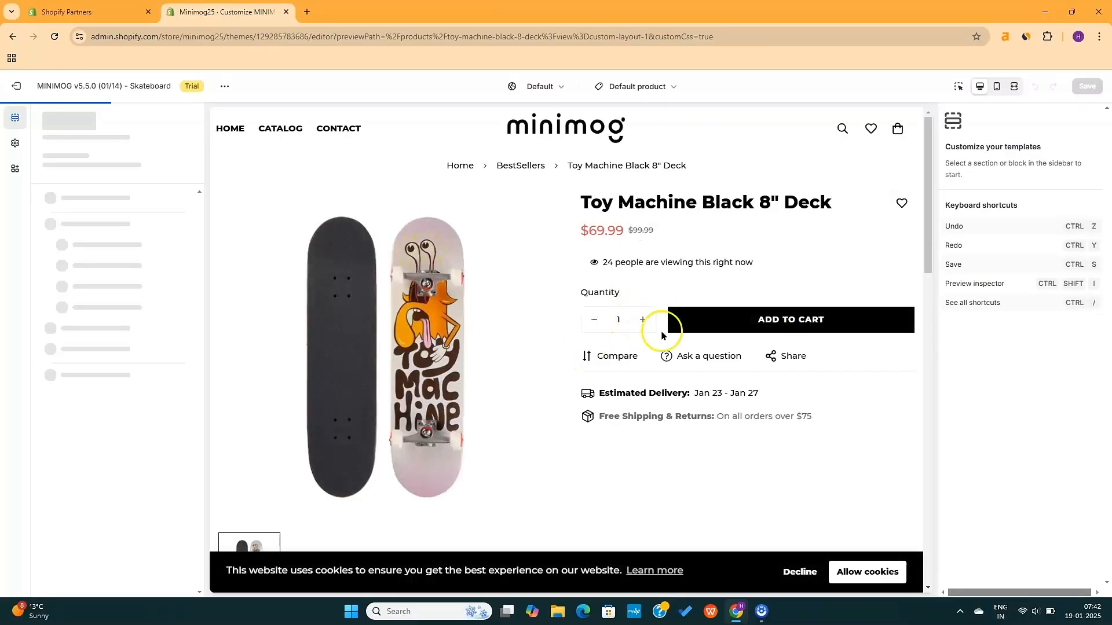
pyautogui.scroll(-3, 661, 359)
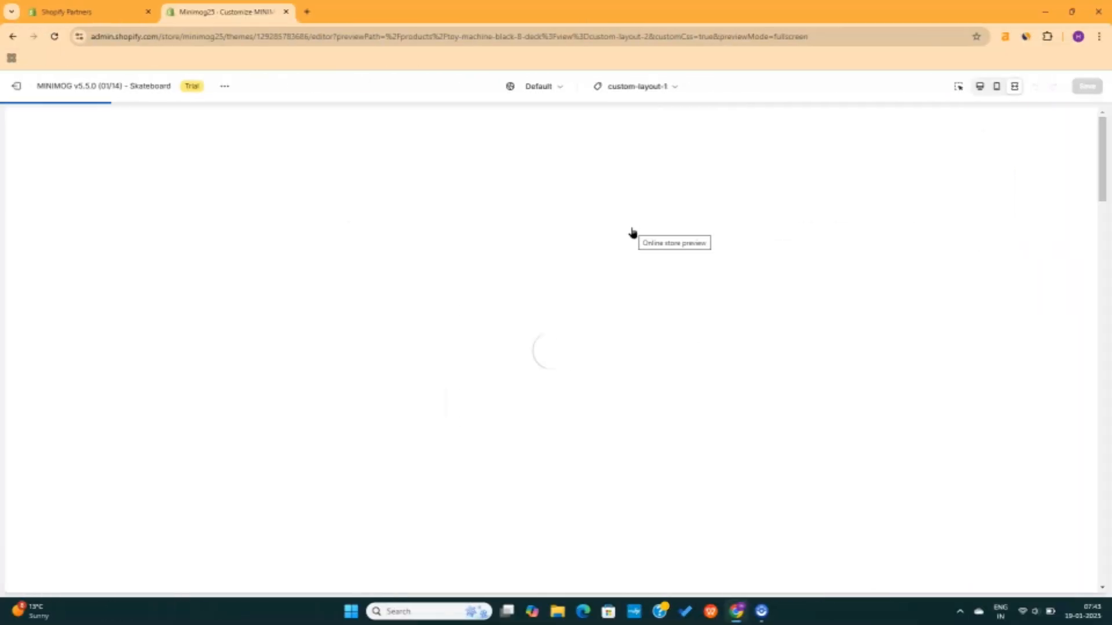
pyautogui.scroll(-6, 623, 400)
pyautogui.scroll(-10, 621, 399)
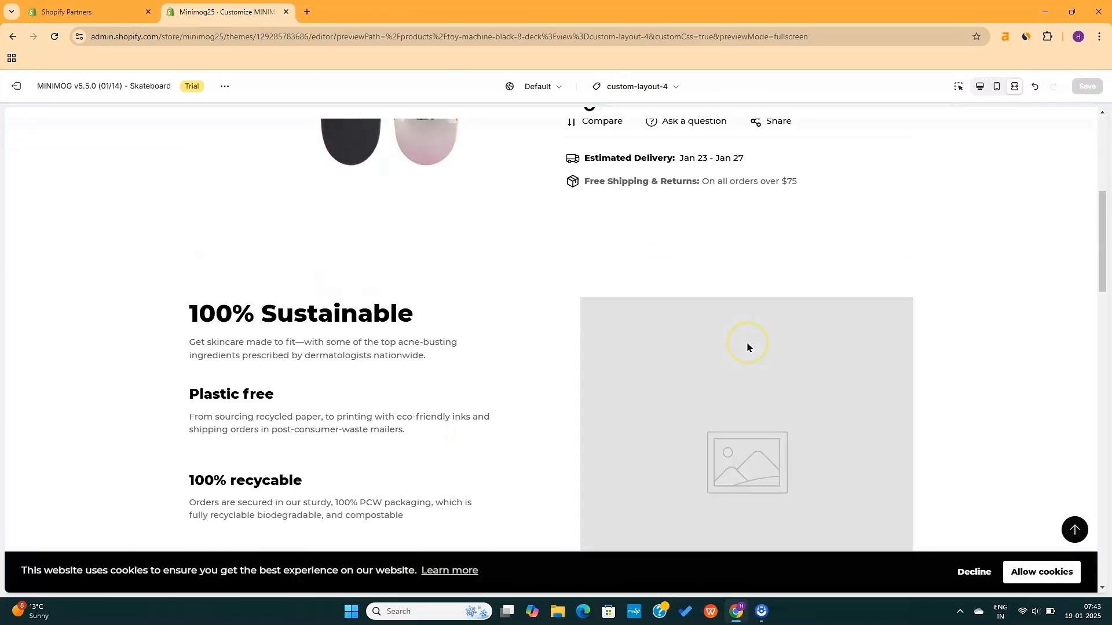
pyautogui.scroll(-15, 747, 347)
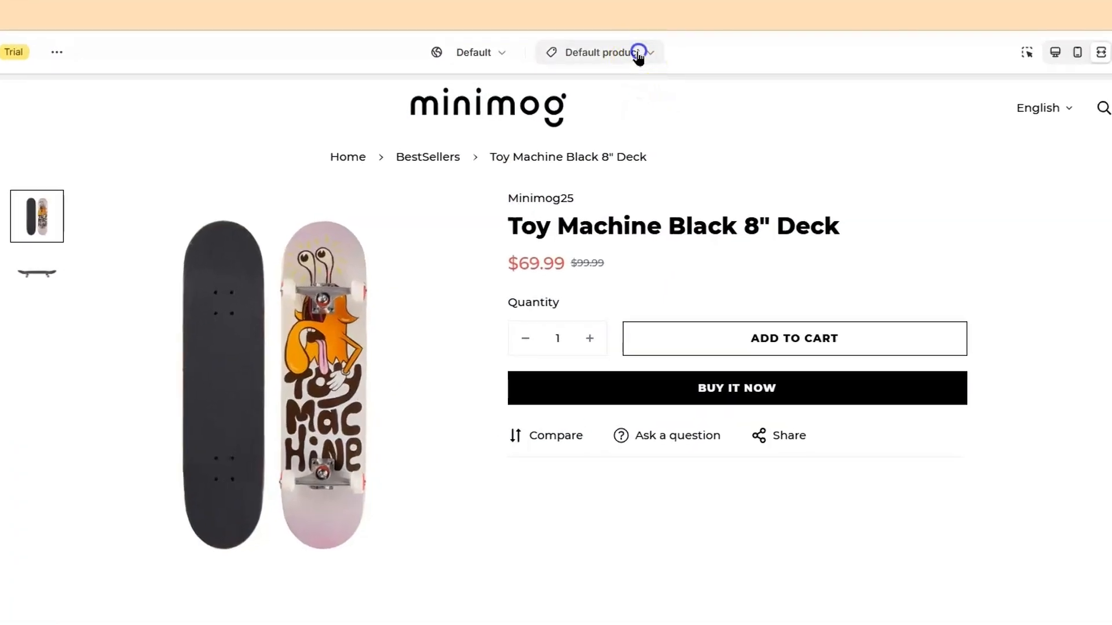
# Switch to the Default collection template previewing the BestSellers collection
pyautogui.click(663, 85)
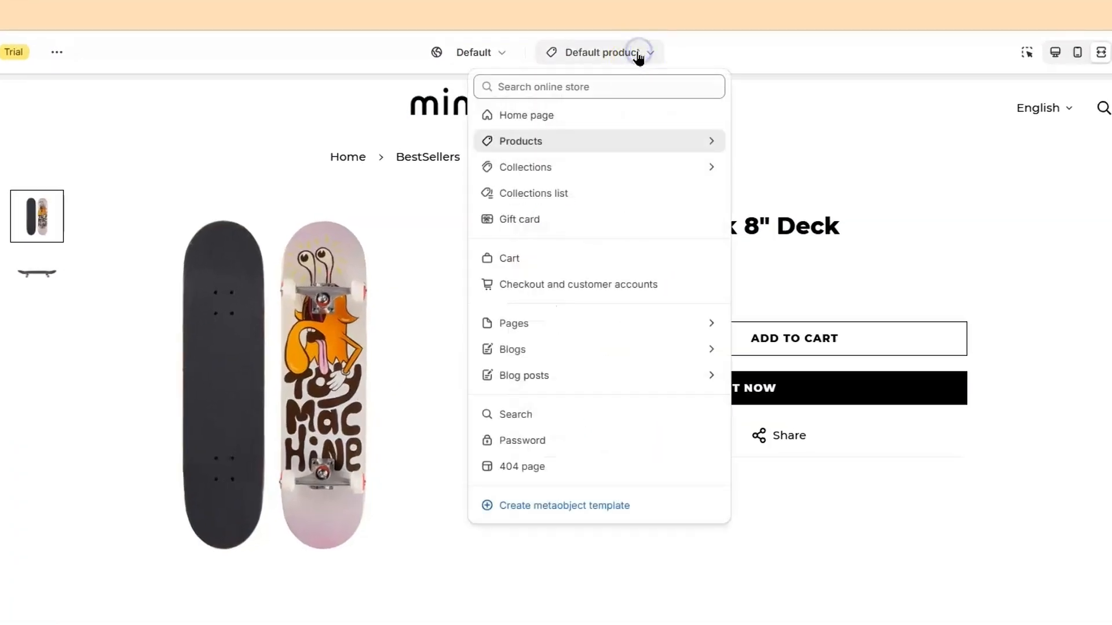
pyautogui.click(547, 171)
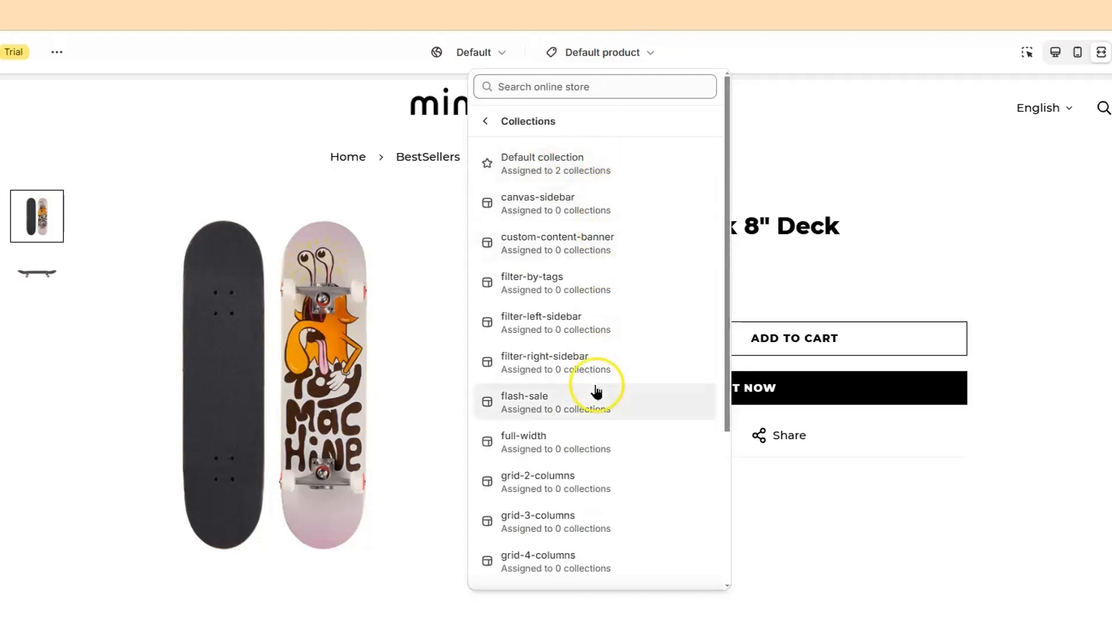
pyautogui.click(619, 168)
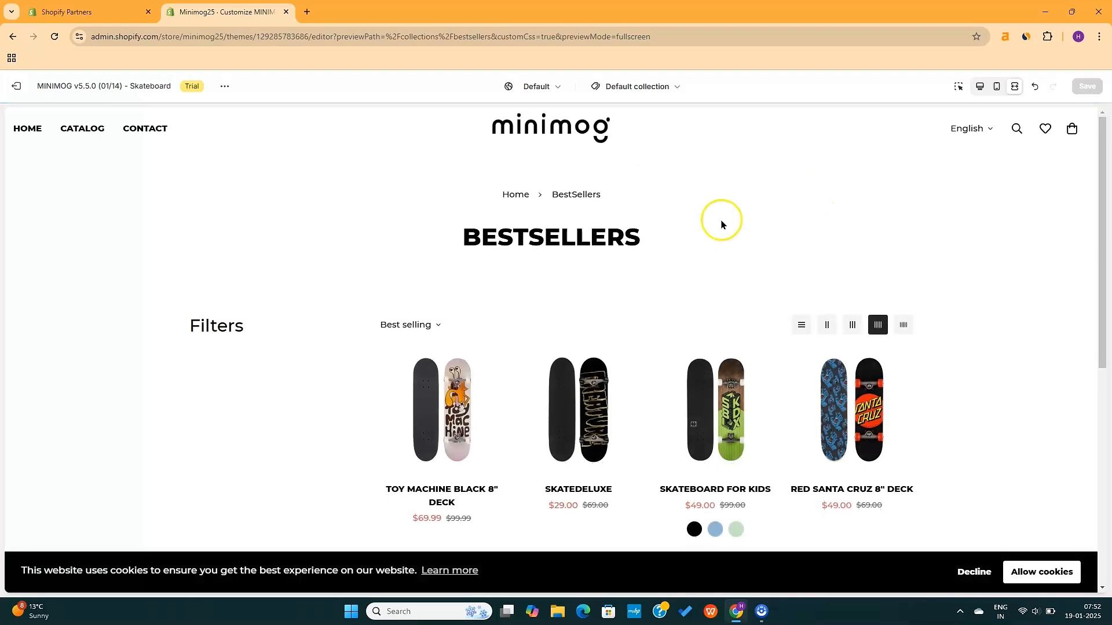
pyautogui.moveTo(457, 238); pyautogui.dragTo(685, 241)
pyautogui.click(685, 241)
pyautogui.scroll(-4, 599, 269)
pyautogui.scroll(4, 615, 399)
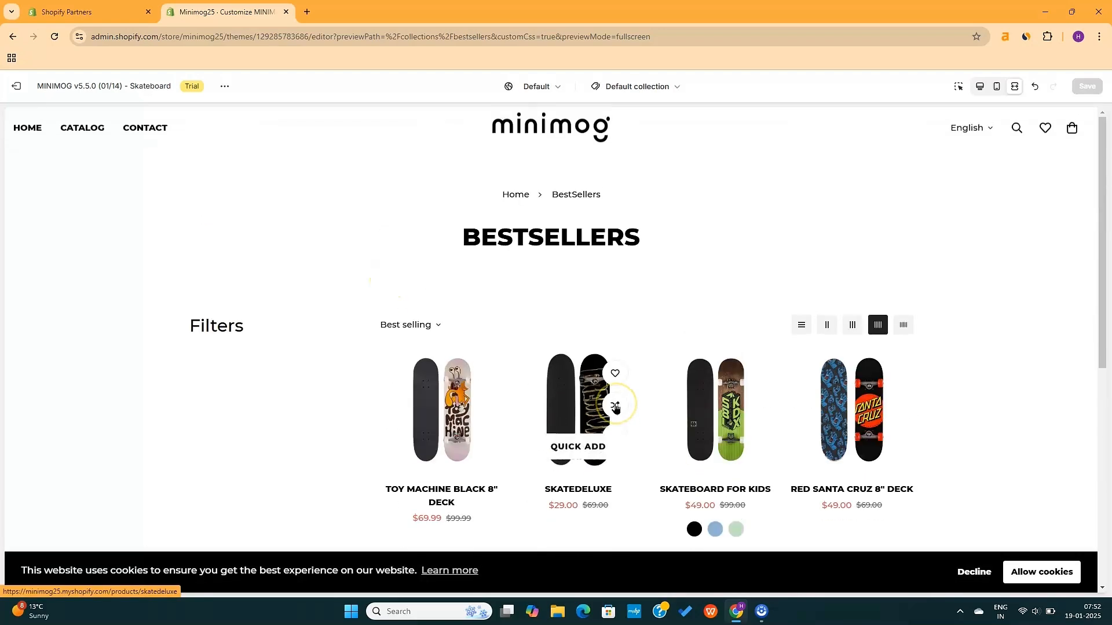
# Toggle the product grid between 3 and 2 columns, check sorting, and exit full-screen preview
pyautogui.click(852, 327)
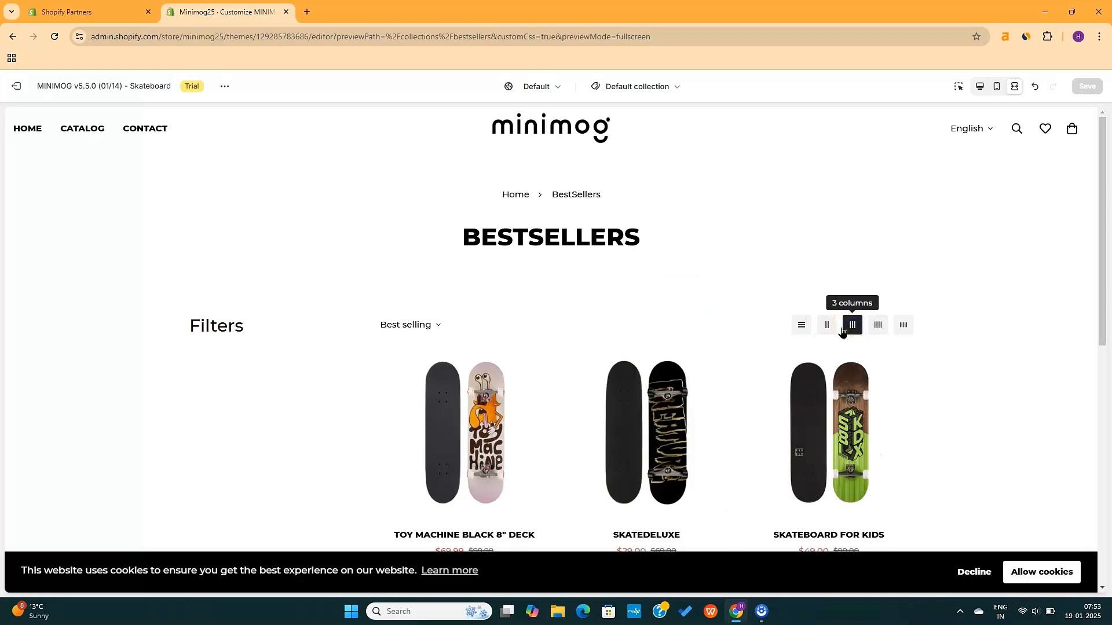
pyautogui.click(827, 325)
pyautogui.click(853, 326)
pyautogui.scroll(-3, 857, 333)
pyautogui.scroll(1, 858, 333)
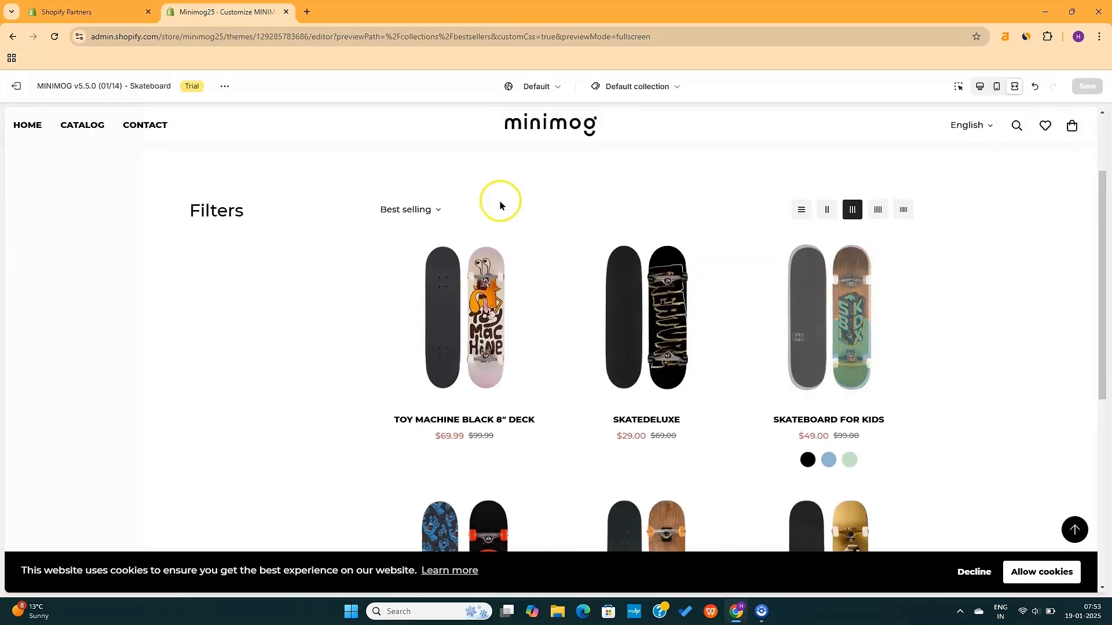
pyautogui.click(434, 210)
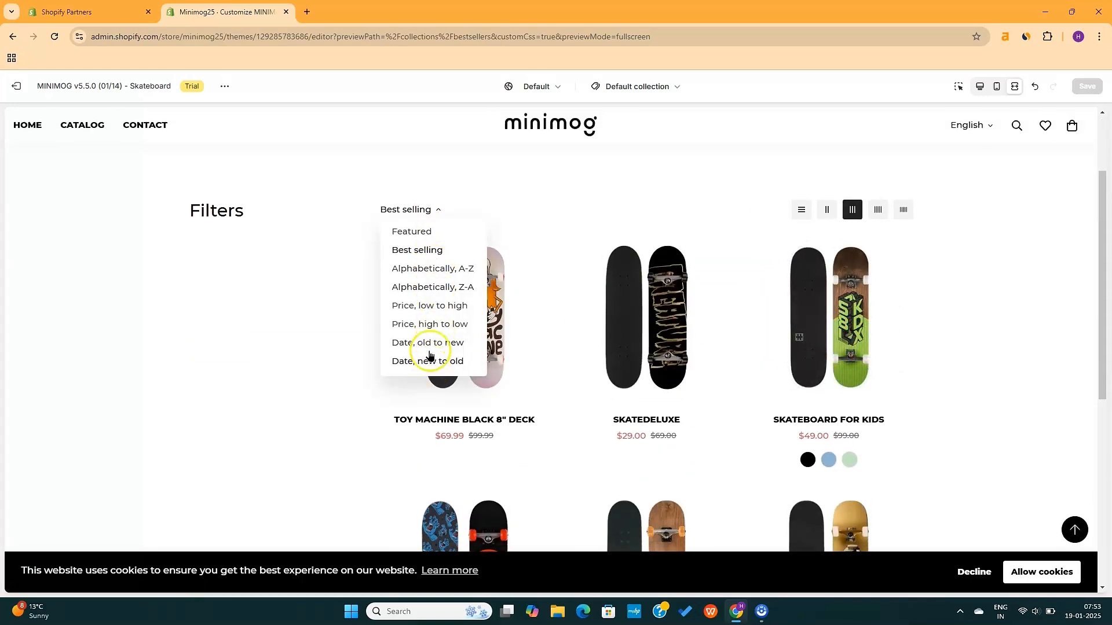
pyautogui.click(542, 172)
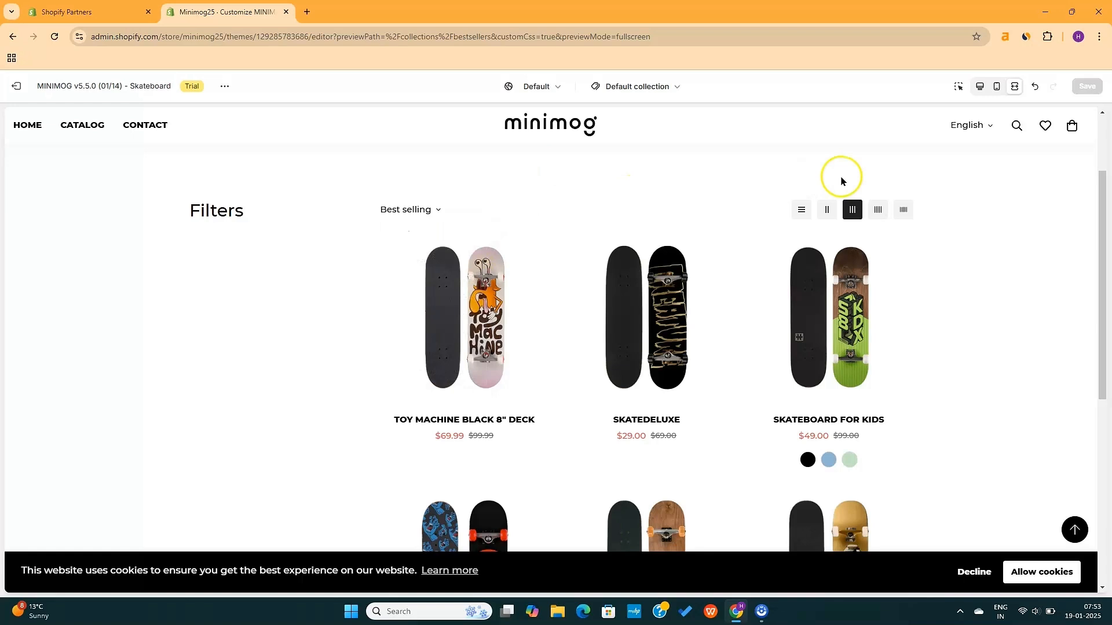
pyautogui.click(978, 88)
pyautogui.scroll(-8, 472, 474)
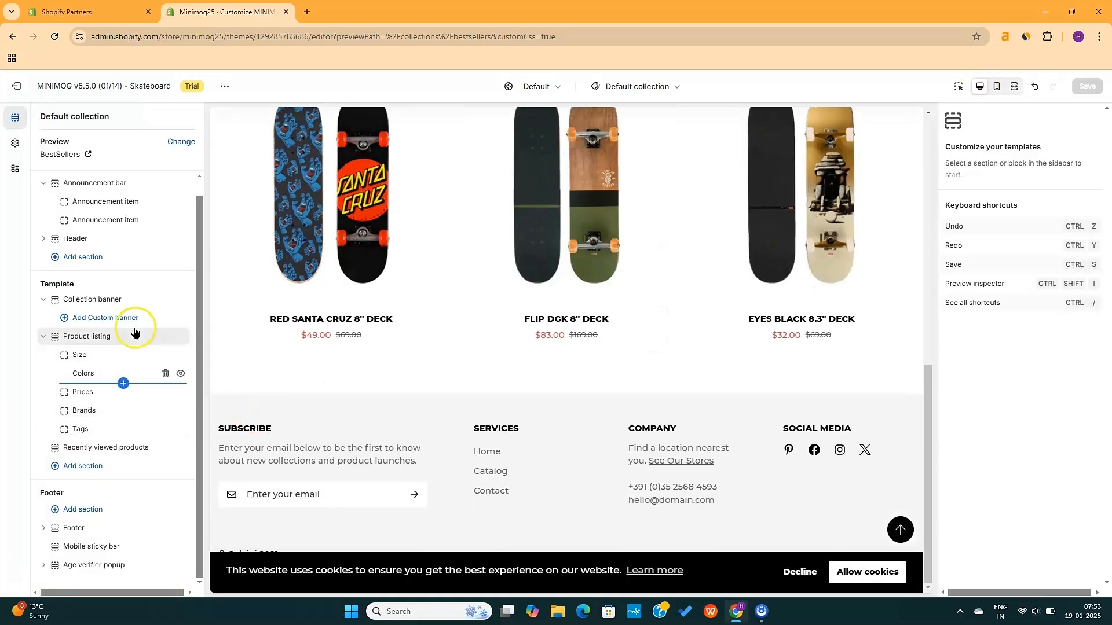
# Add a Custom banner with the skateboard photo linked to the BestSellers collection
pyautogui.click(98, 319)
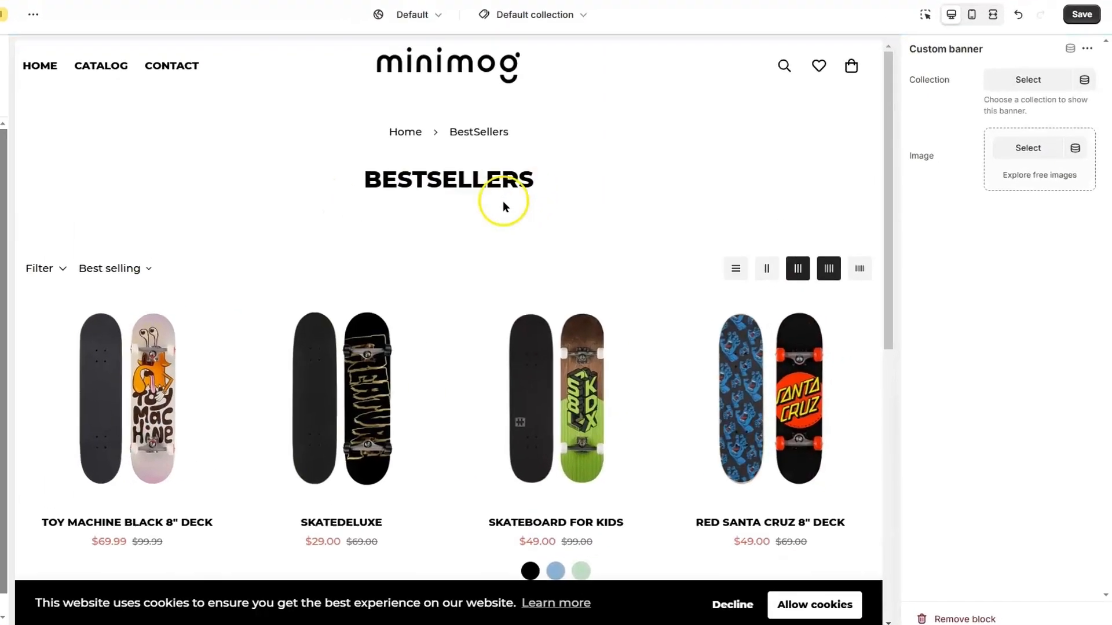
pyautogui.click(1026, 150)
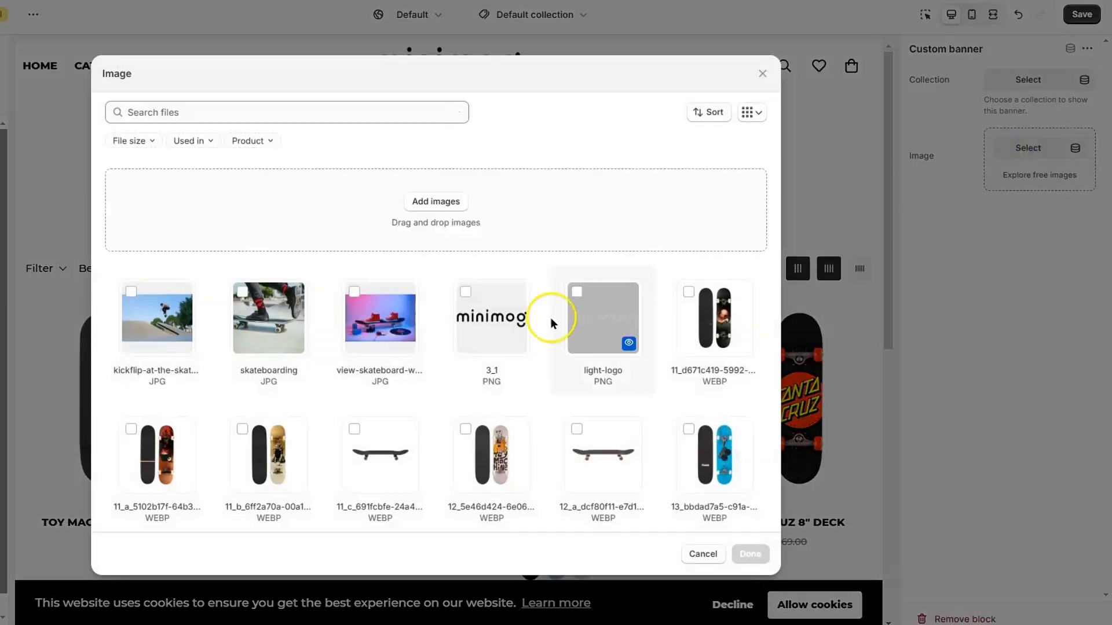
pyautogui.click(750, 554)
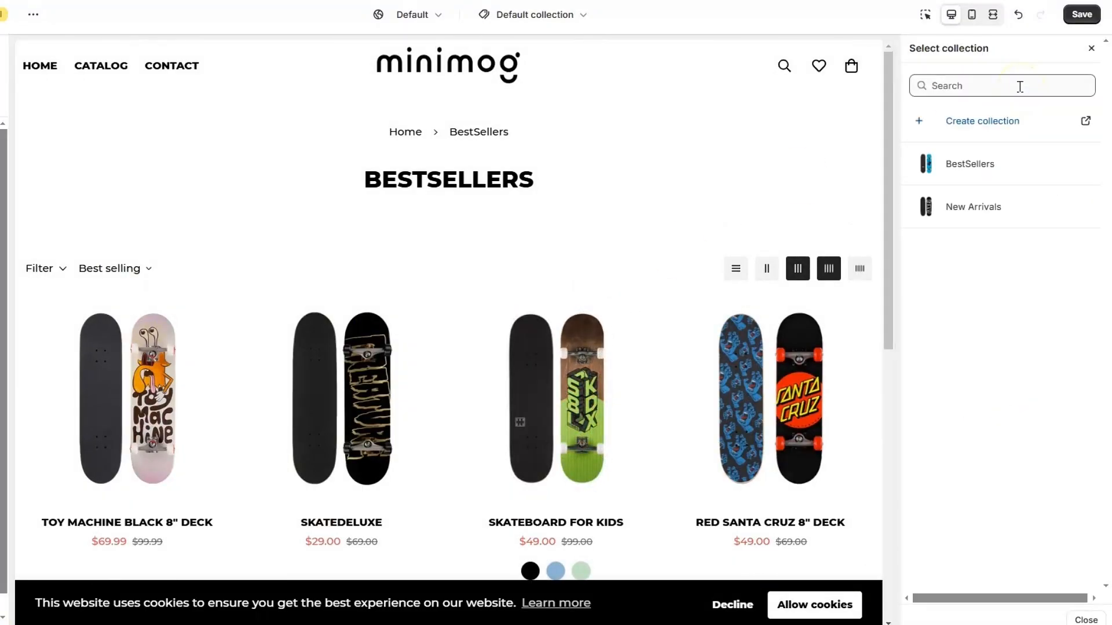
pyautogui.click(985, 170)
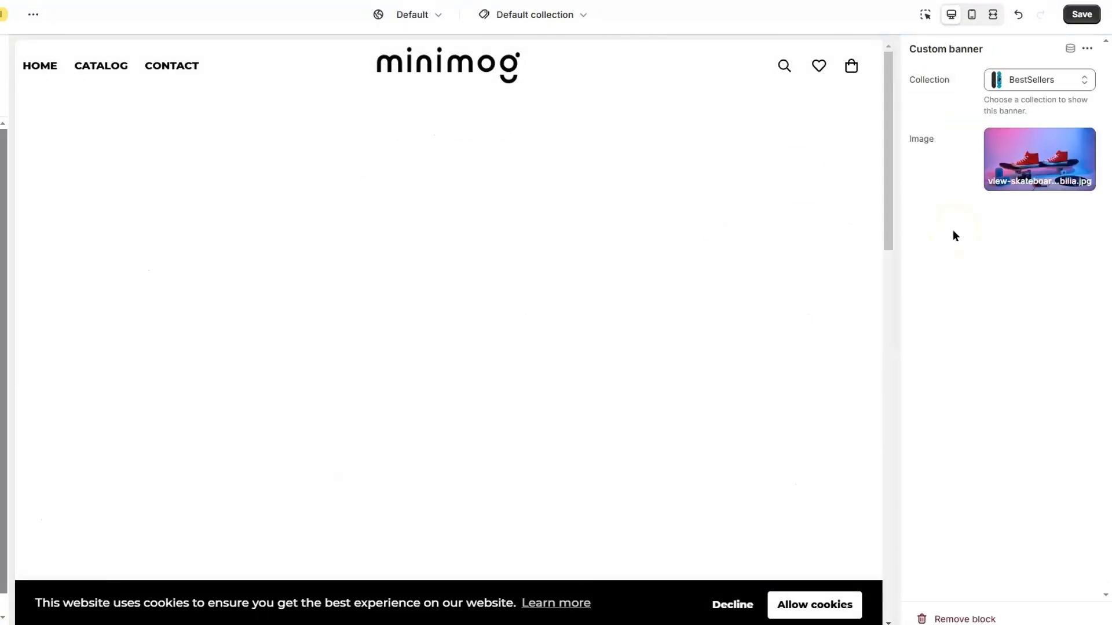
pyautogui.scroll(-8, 676, 385)
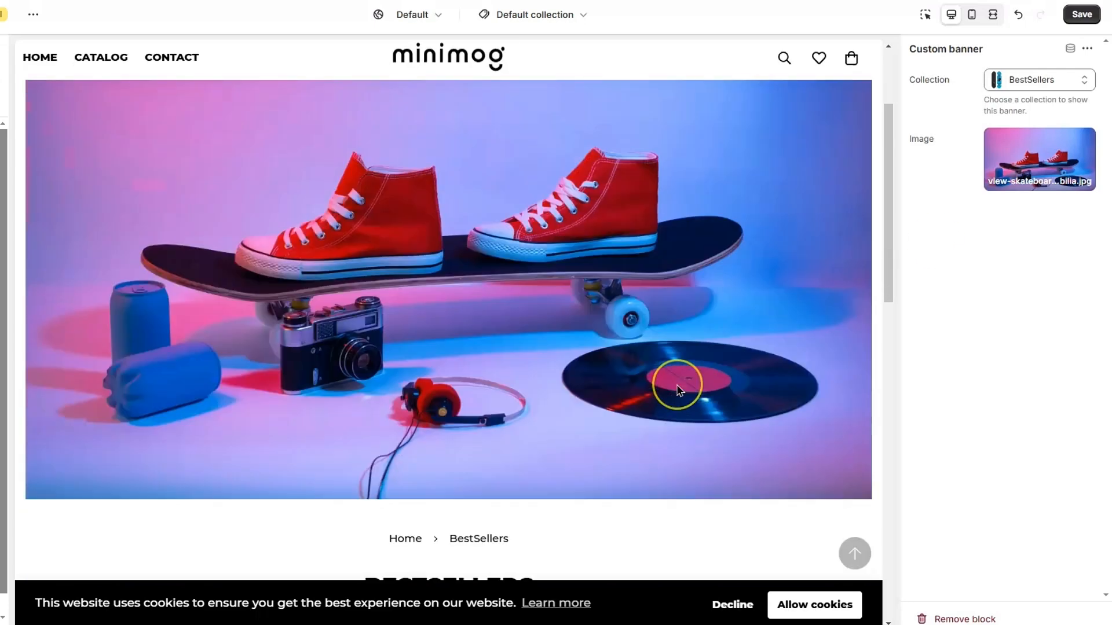
pyautogui.scroll(6, 677, 384)
pyautogui.scroll(2, 677, 384)
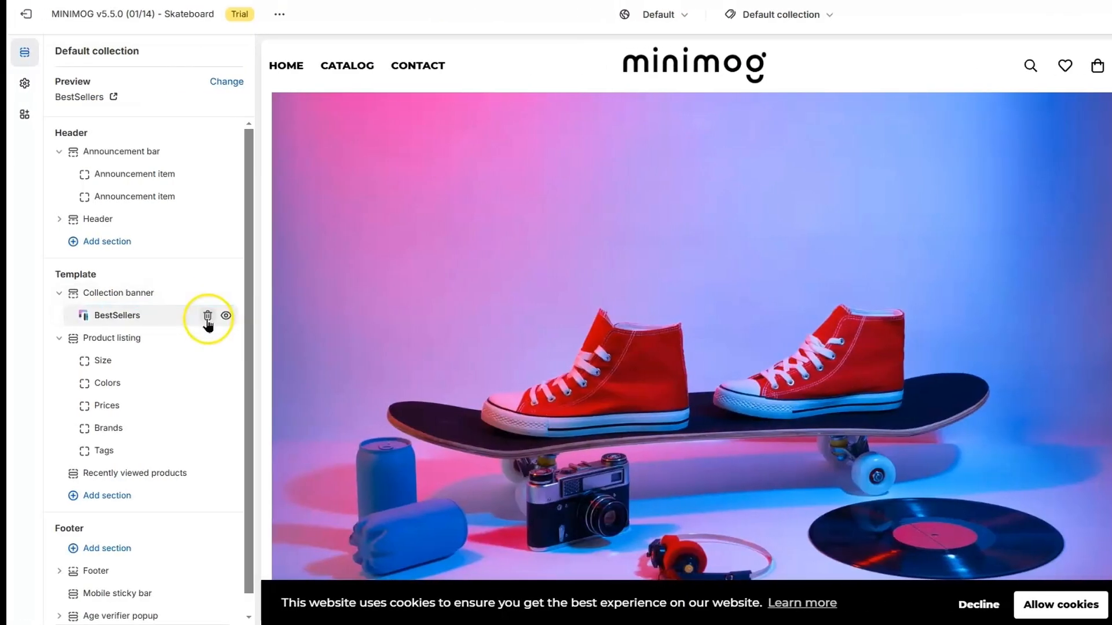
# Delete the BestSellers custom banner block and bring up the add-section list
pyautogui.click(208, 318)
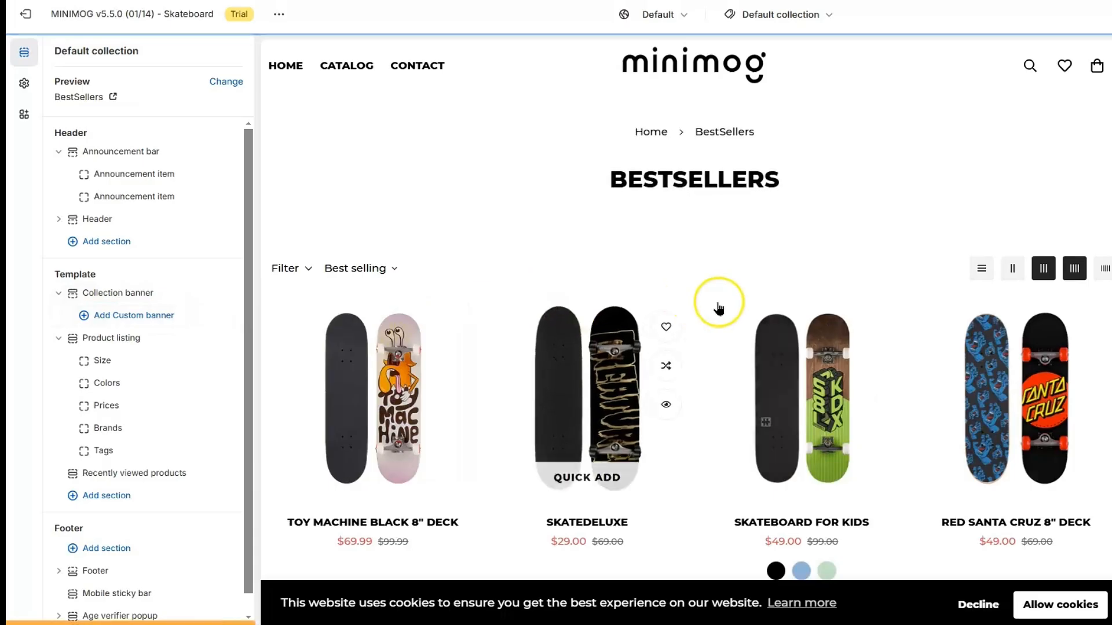
pyautogui.scroll(-5, 718, 308)
pyautogui.click(83, 482)
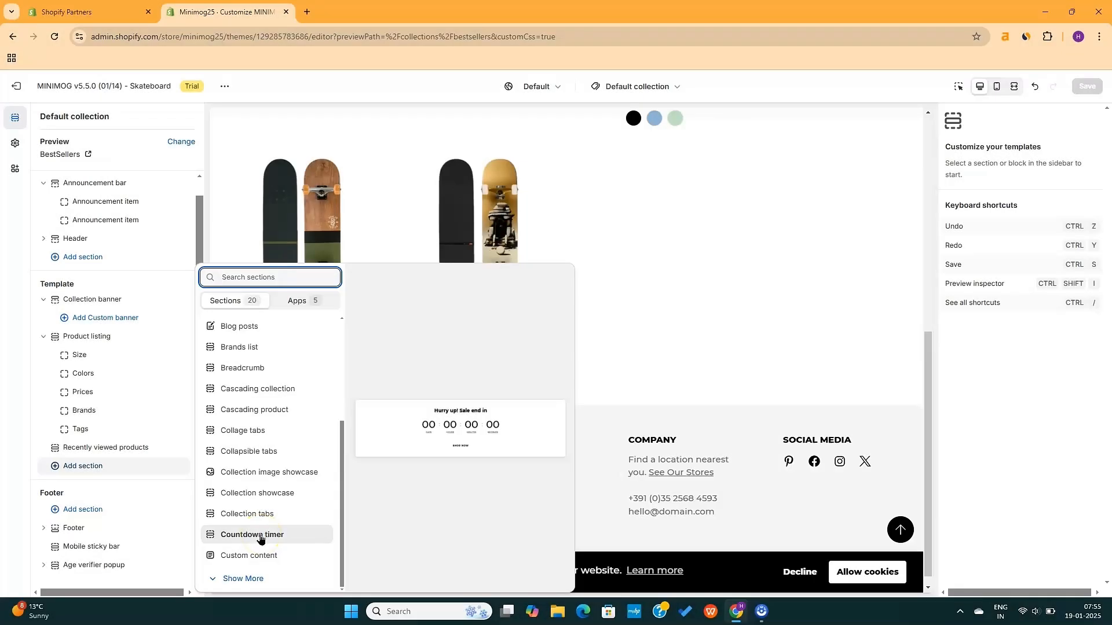
pyautogui.click(260, 535)
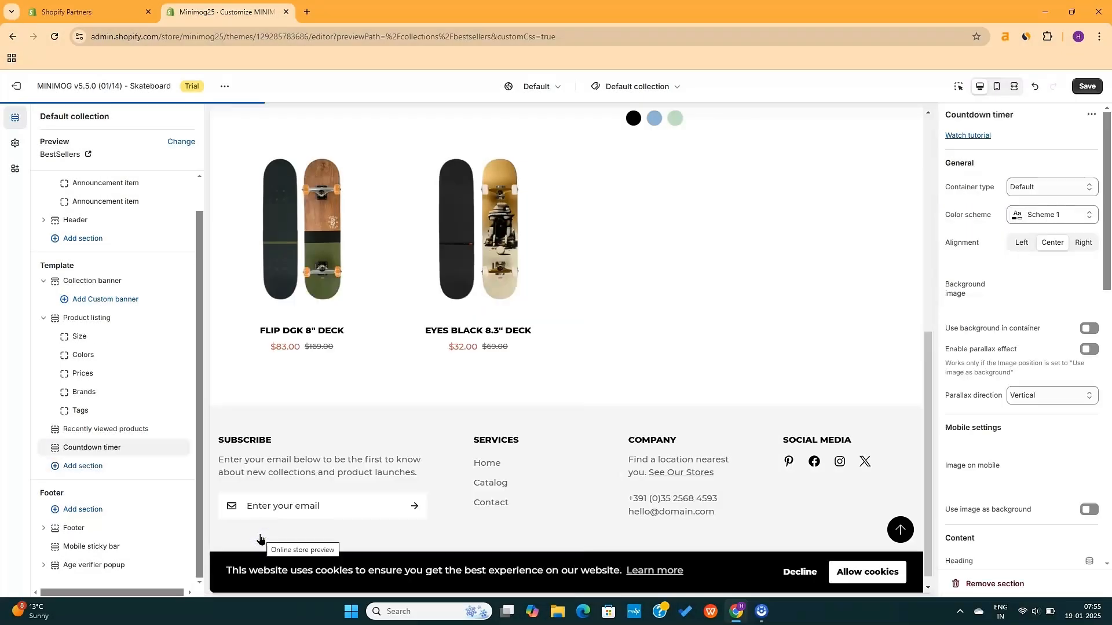
pyautogui.click(460, 418)
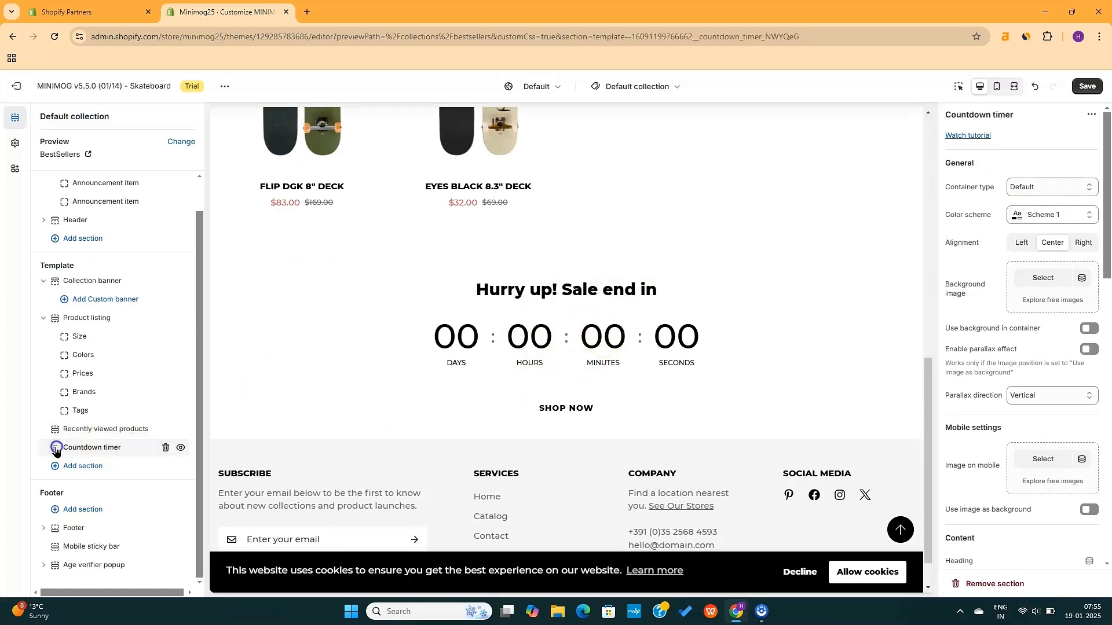
pyautogui.moveTo(55, 448); pyautogui.dragTo(56, 328)
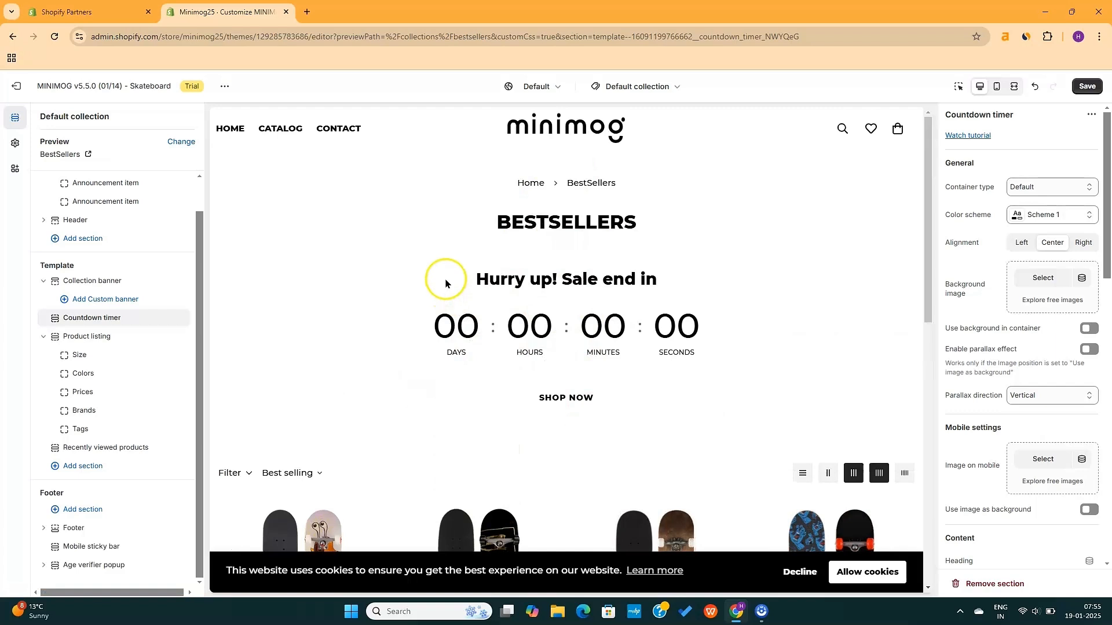
pyautogui.scroll(-7, 965, 233)
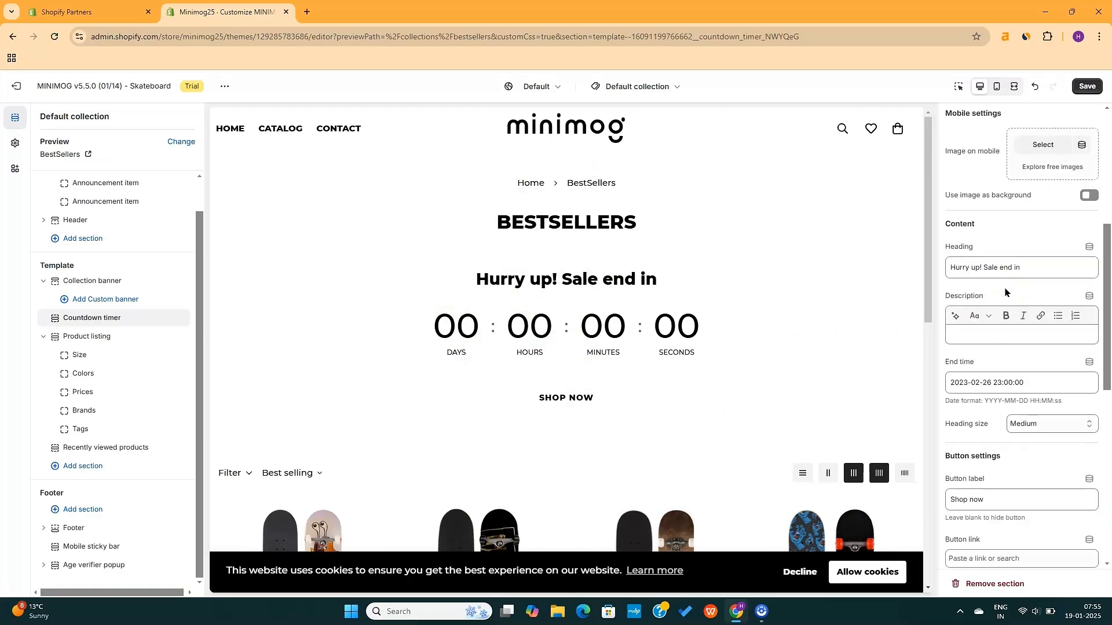
pyautogui.click(1028, 314)
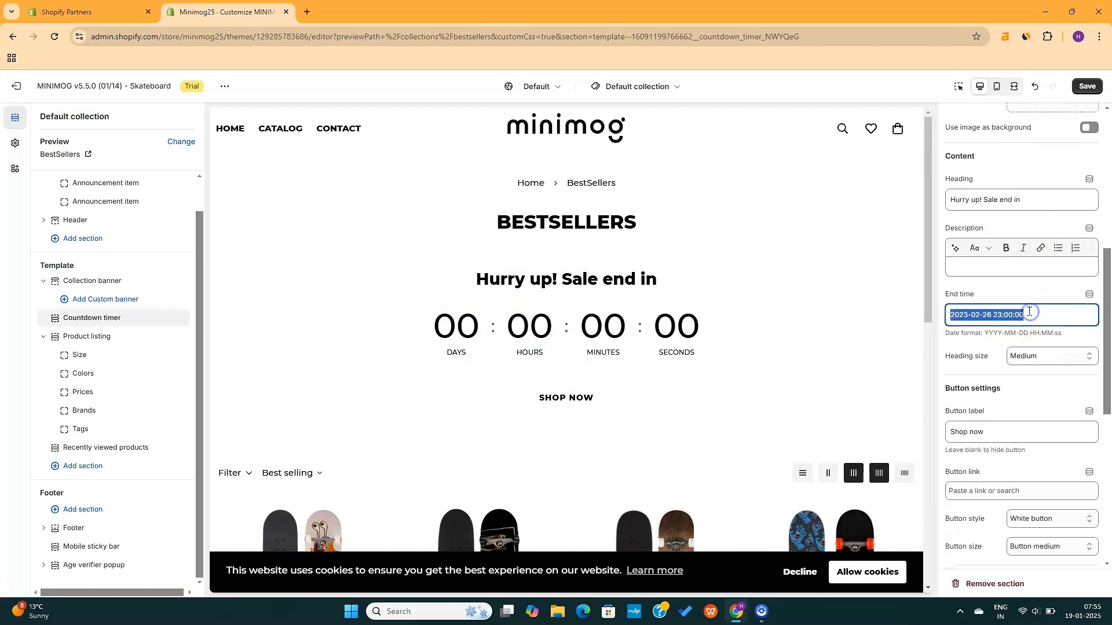
pyautogui.click(984, 318)
pyautogui.click(815, 315)
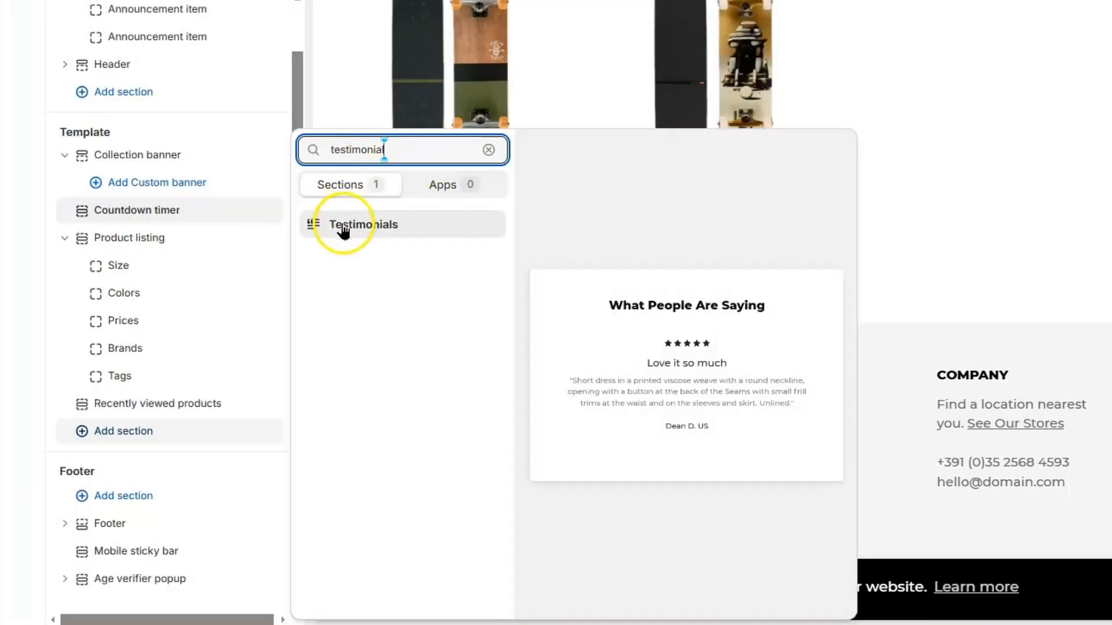
# Add a Testimonials section and save the collection template
pyautogui.click(349, 224)
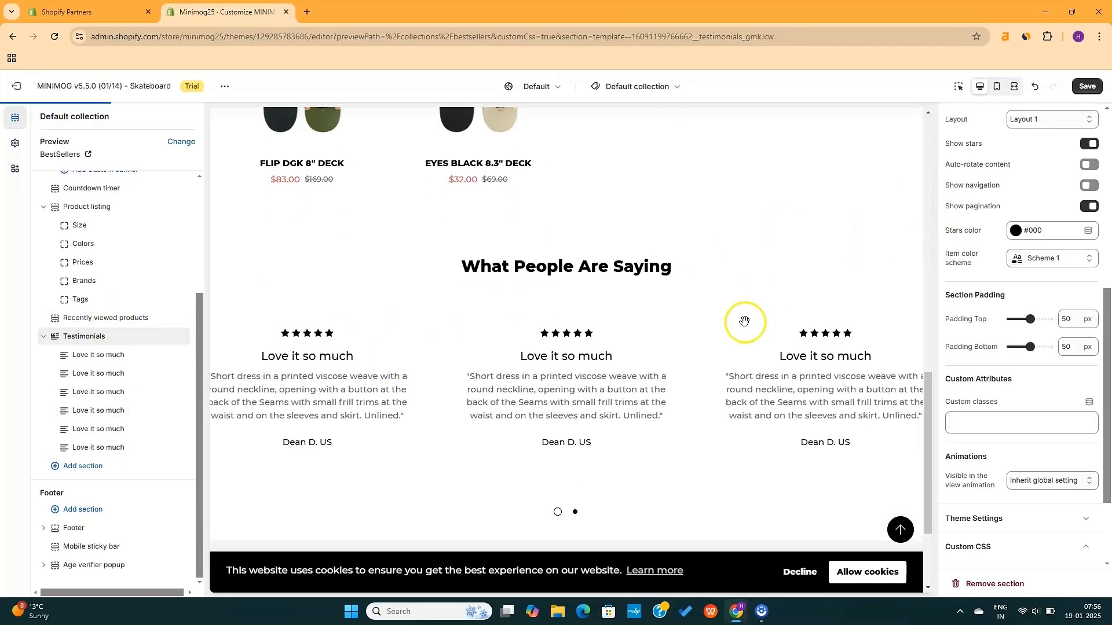
pyautogui.scroll(15, 745, 322)
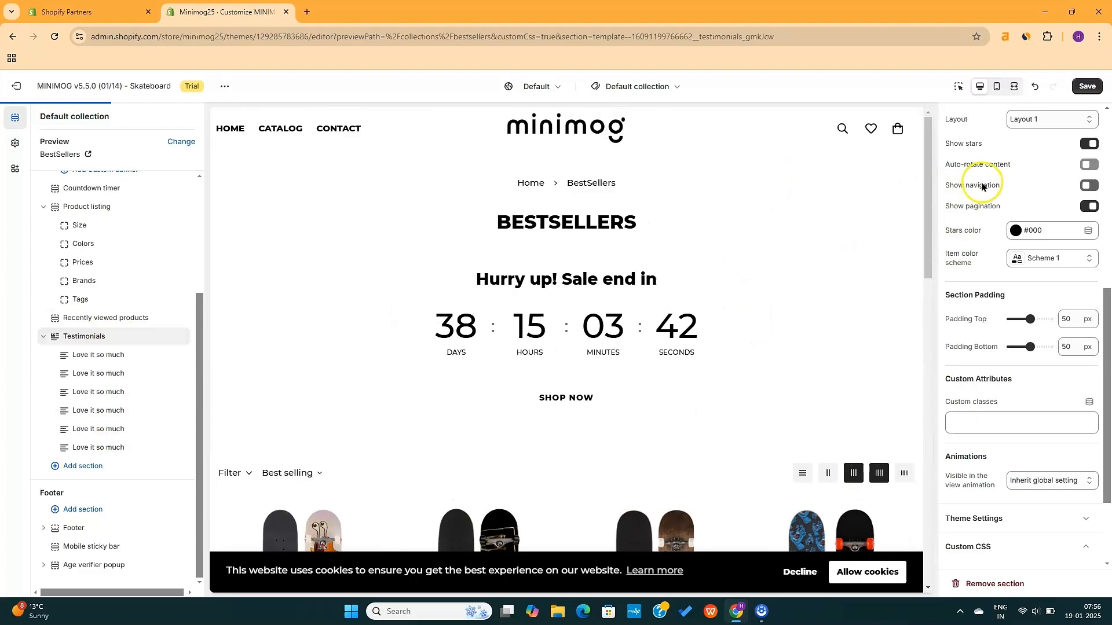
pyautogui.click(1091, 88)
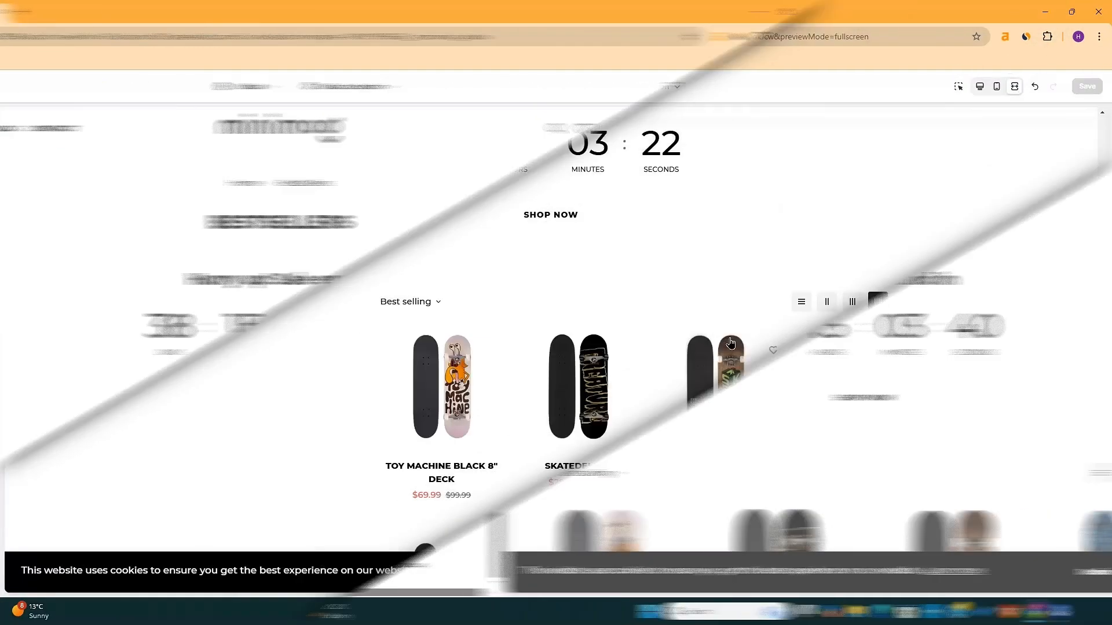
pyautogui.scroll(-8, 731, 343)
pyautogui.scroll(-6, 731, 342)
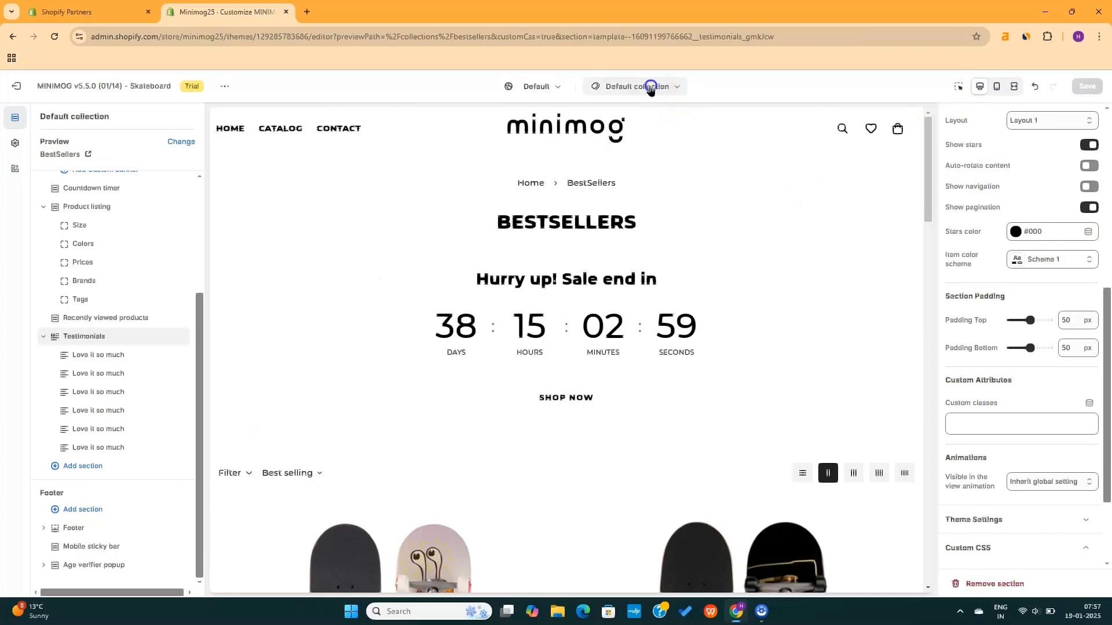
# Switch to the Cart template and inspect the Recently viewed products section settings
pyautogui.click(651, 88)
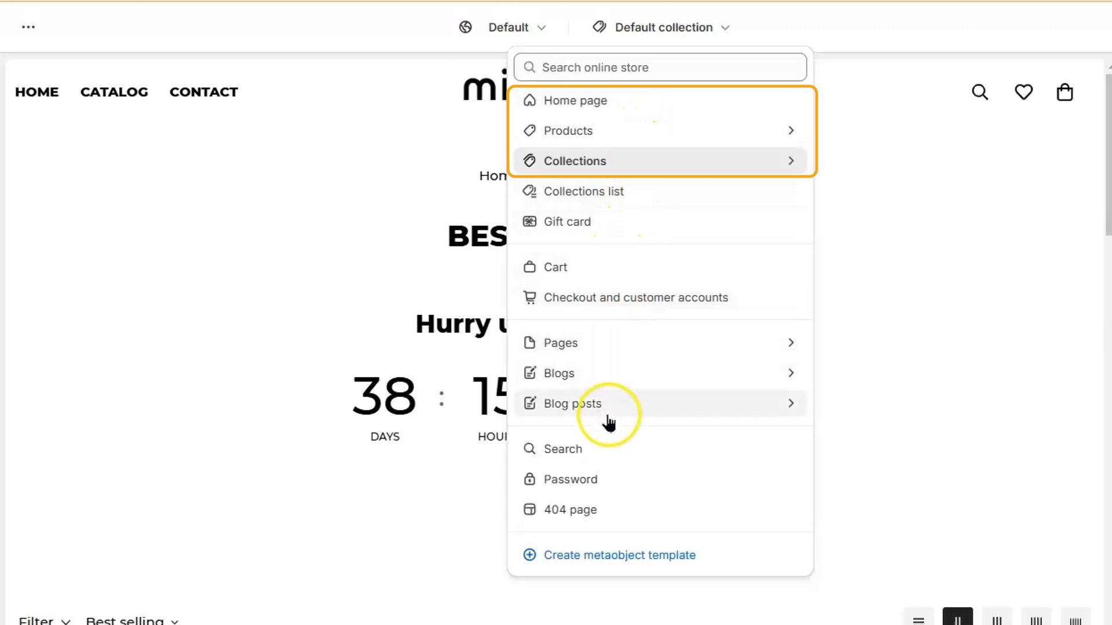
pyautogui.click(628, 267)
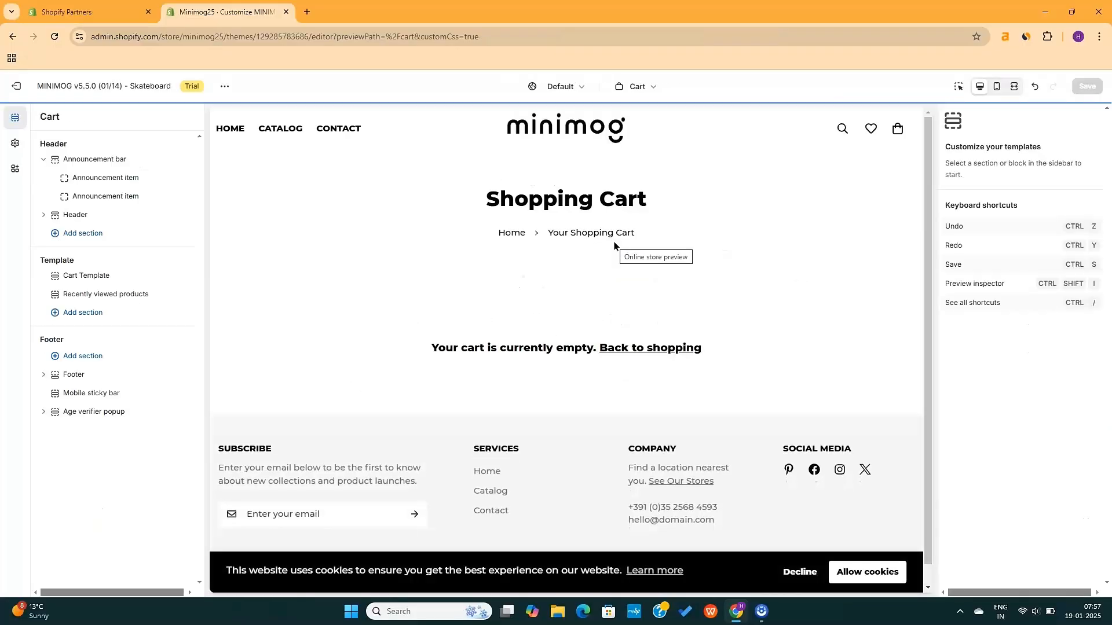
pyautogui.click(578, 264)
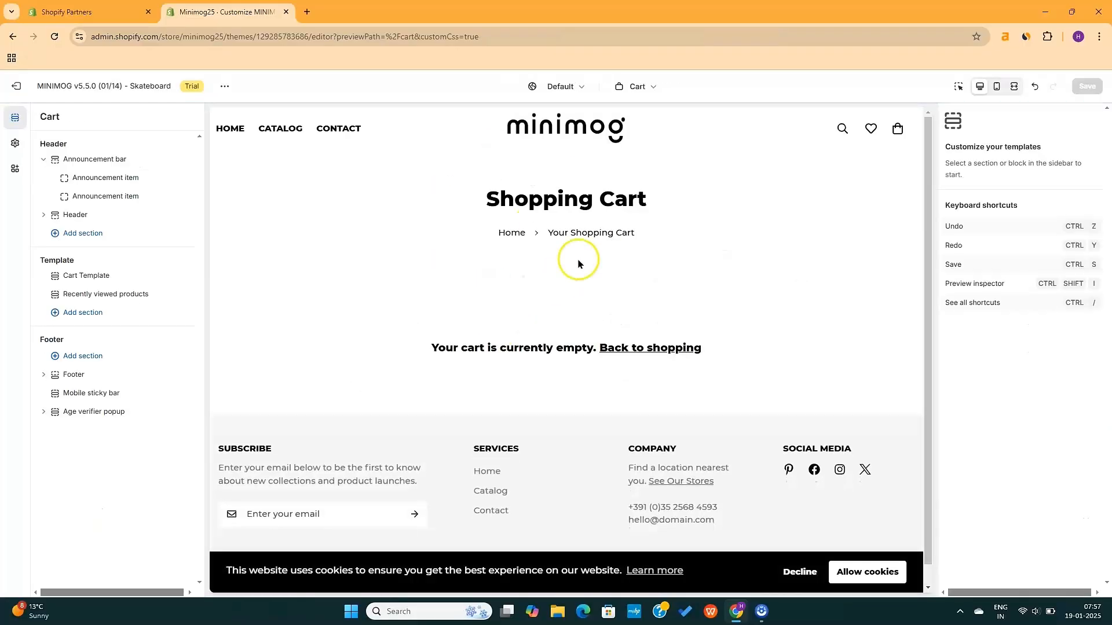
pyautogui.click(68, 314)
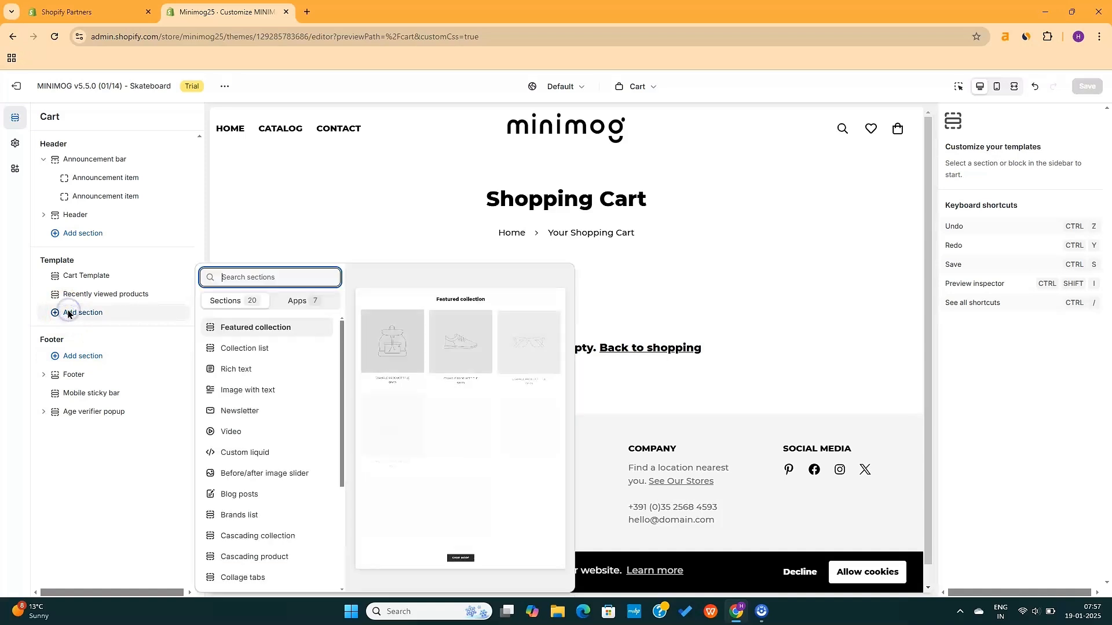
pyautogui.click(118, 319)
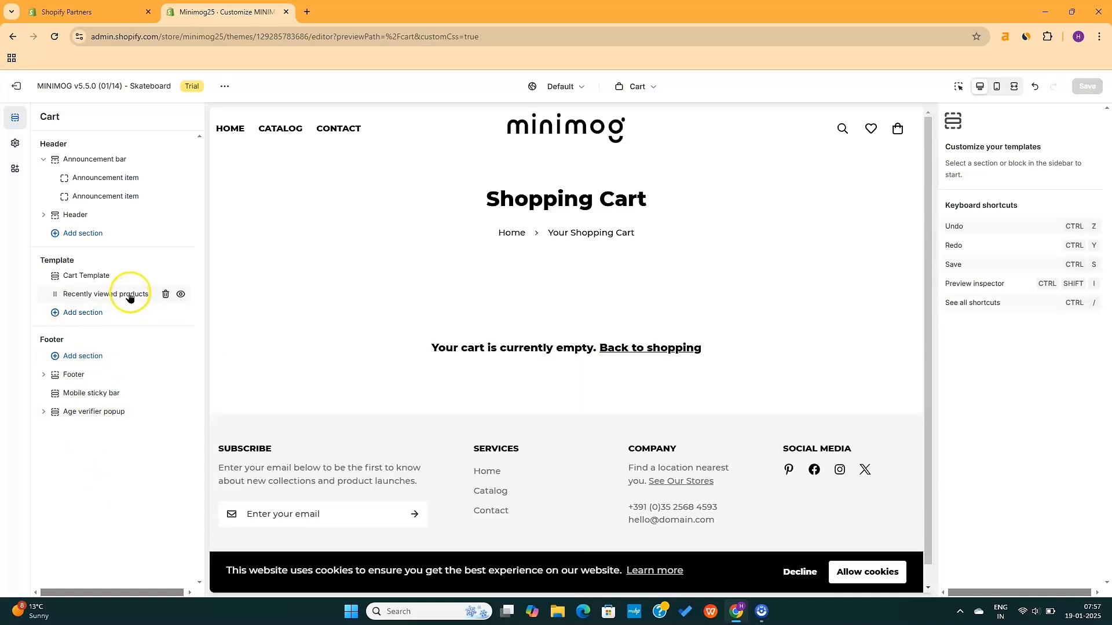
pyautogui.click(115, 296)
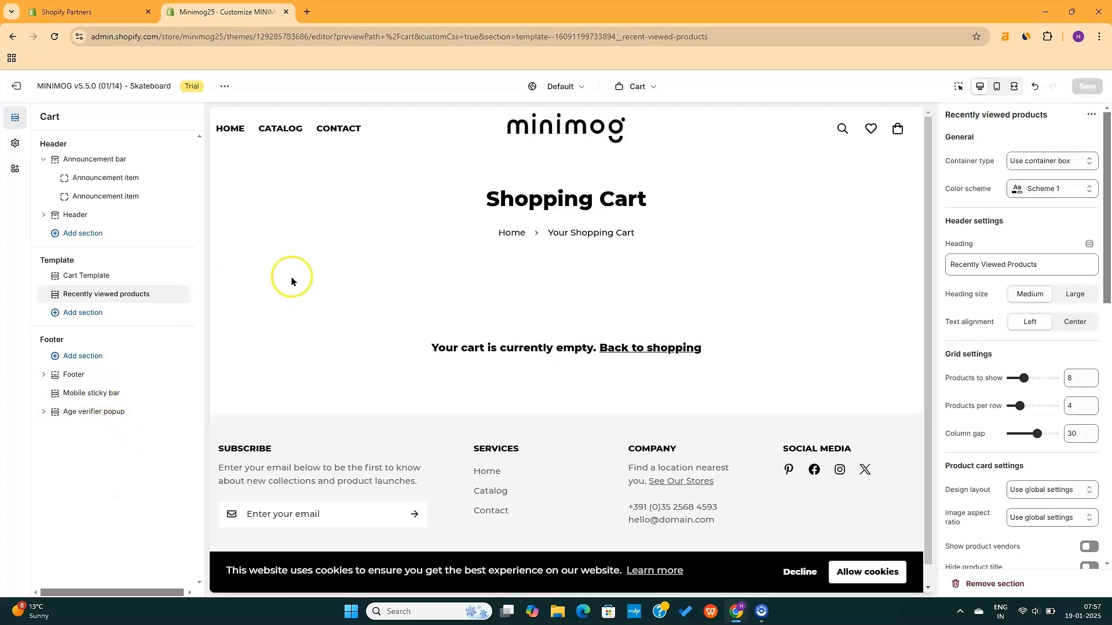
# Go to the checkout and customer accounts settings and customize the live checkout
pyautogui.click(637, 87)
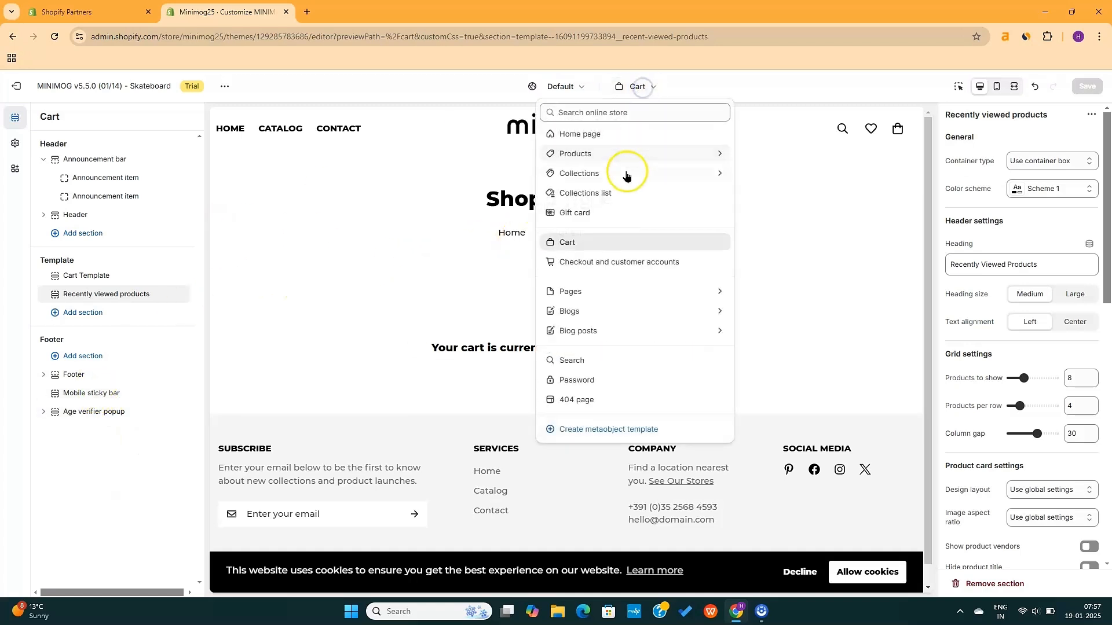
pyautogui.click(596, 265)
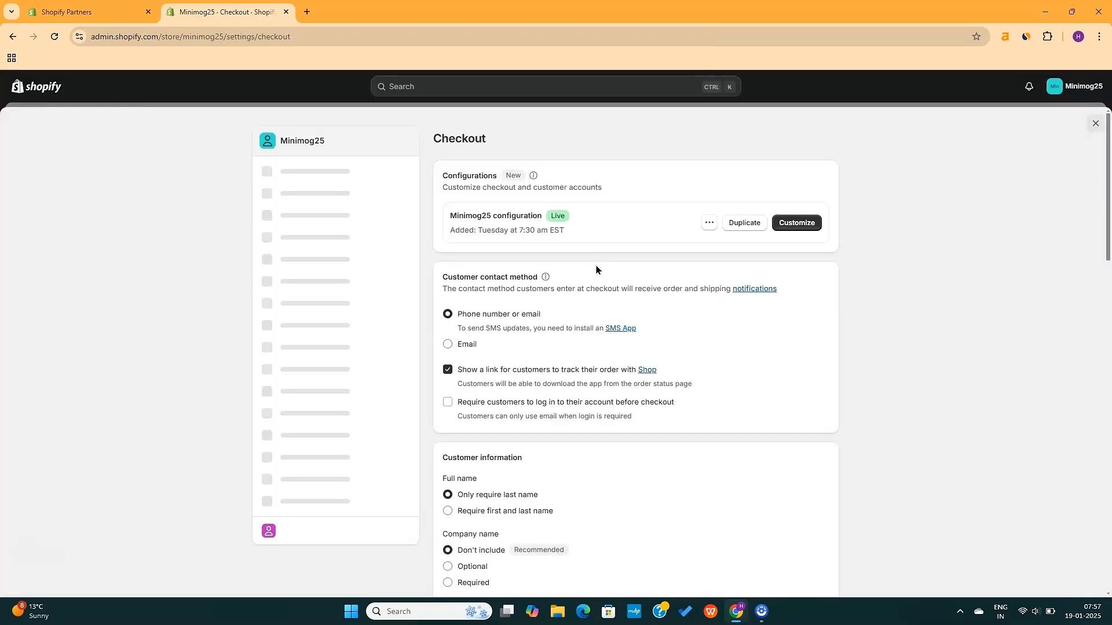
pyautogui.click(670, 283)
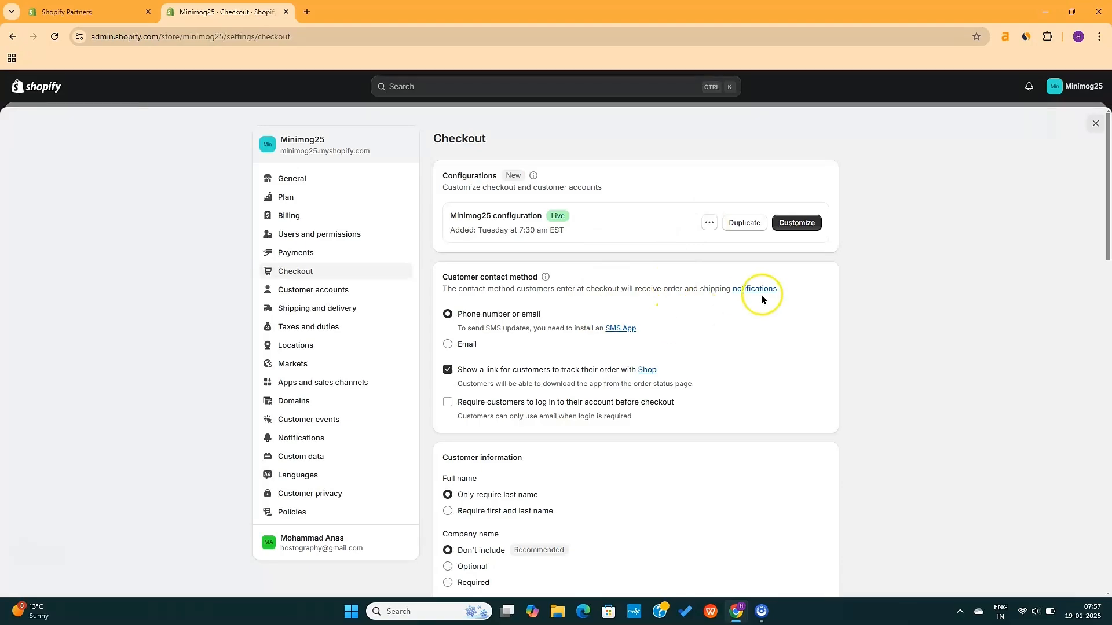
pyautogui.click(797, 223)
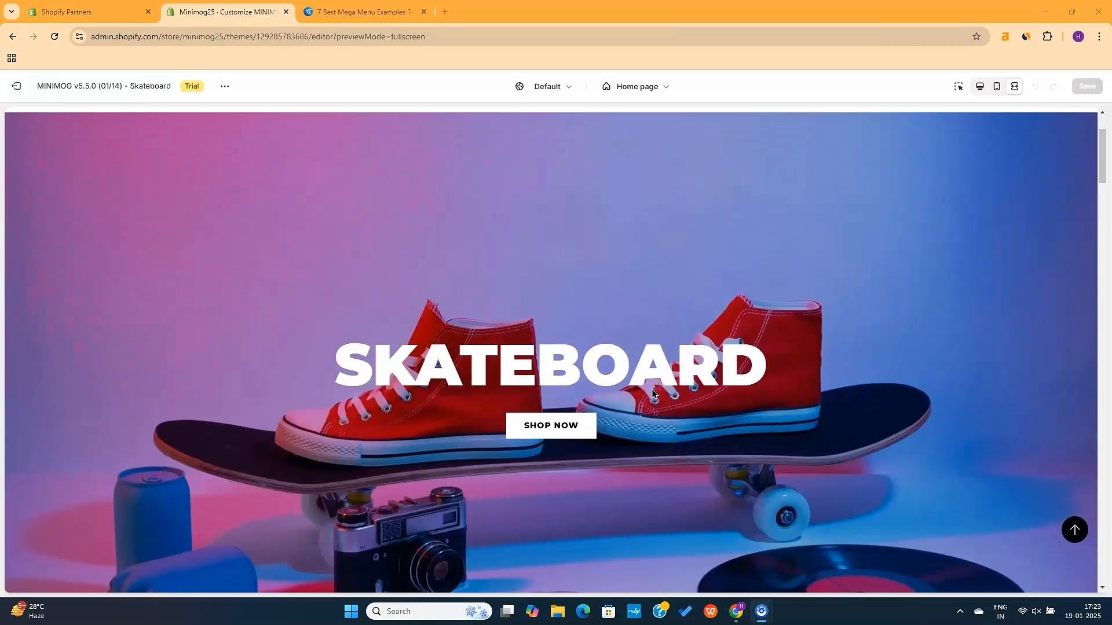
pyautogui.scroll(-10, 652, 389)
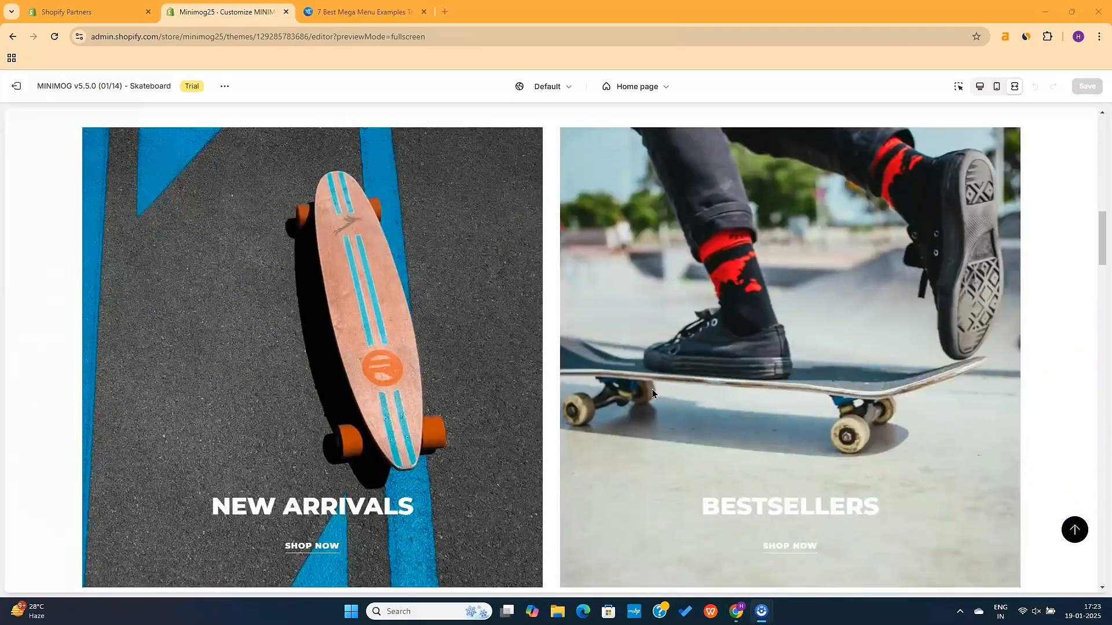
# Scroll the Home page preview back to the top and exit full screen to the editor
pyautogui.scroll(-10, 370, 313)
pyautogui.scroll(8, 495, 555)
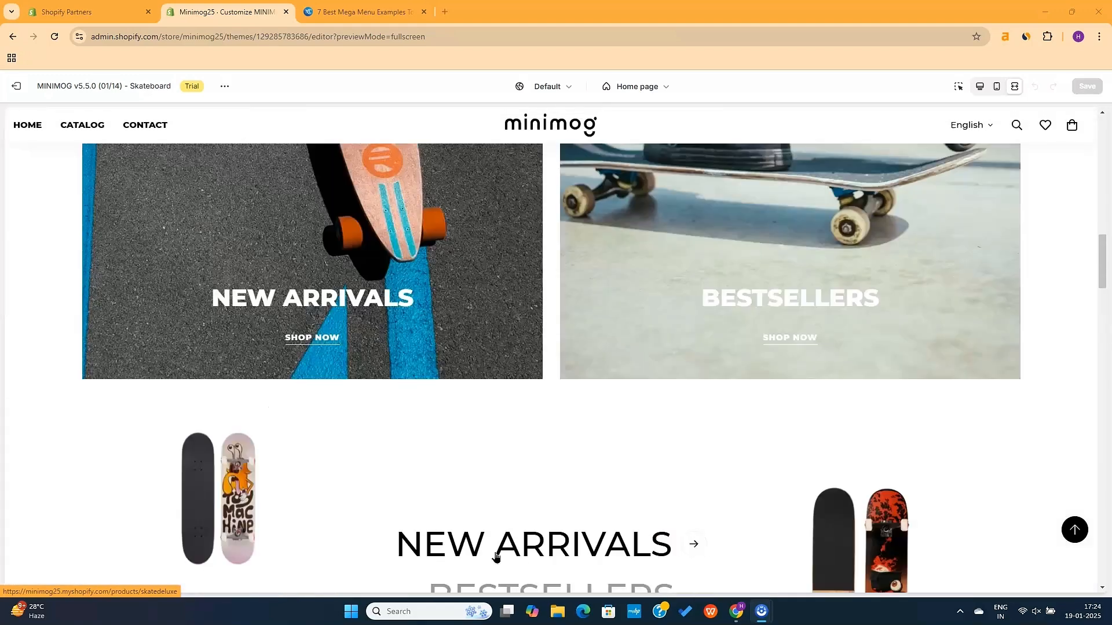
pyautogui.scroll(10, 495, 556)
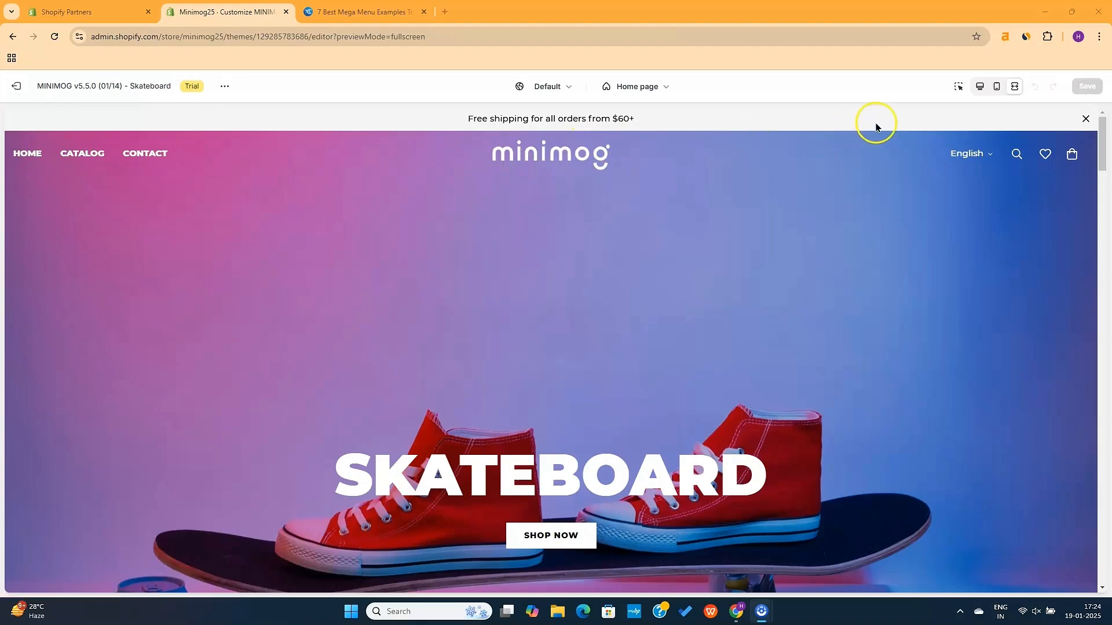
pyautogui.click(978, 88)
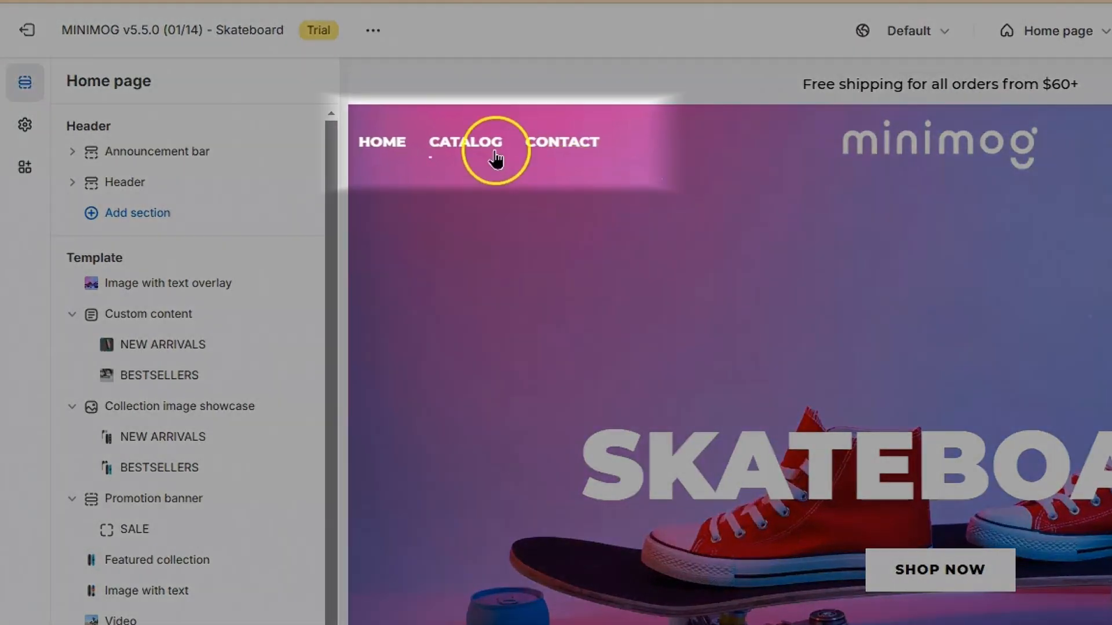
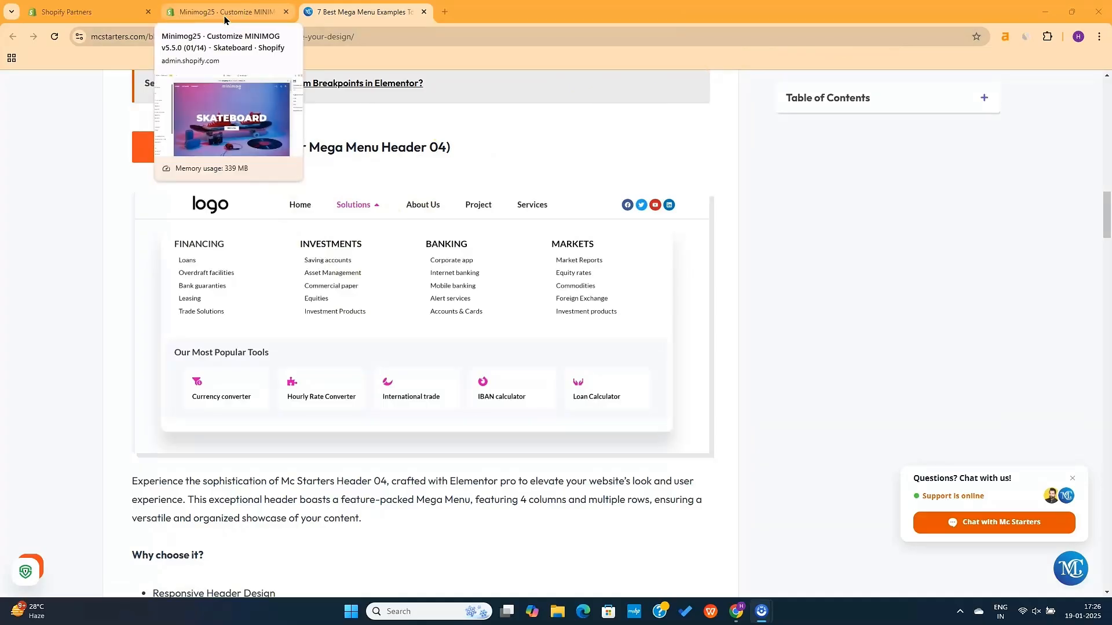
# Exit the Minimog theme editor and open the Navigation menus list, sorted by name
pyautogui.click(224, 13)
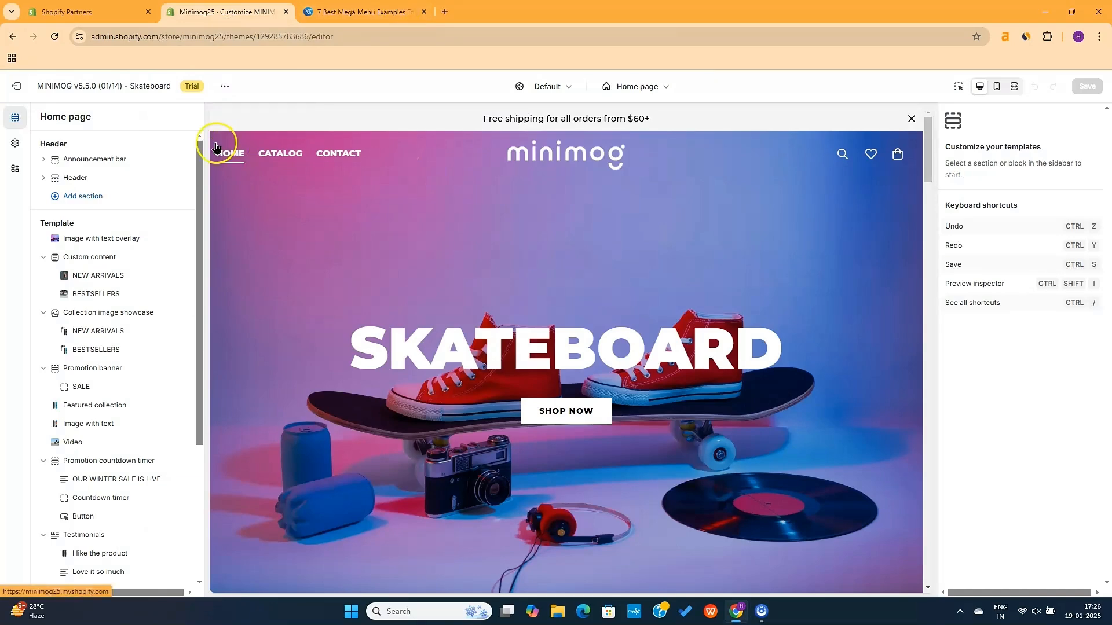
pyautogui.click(22, 94)
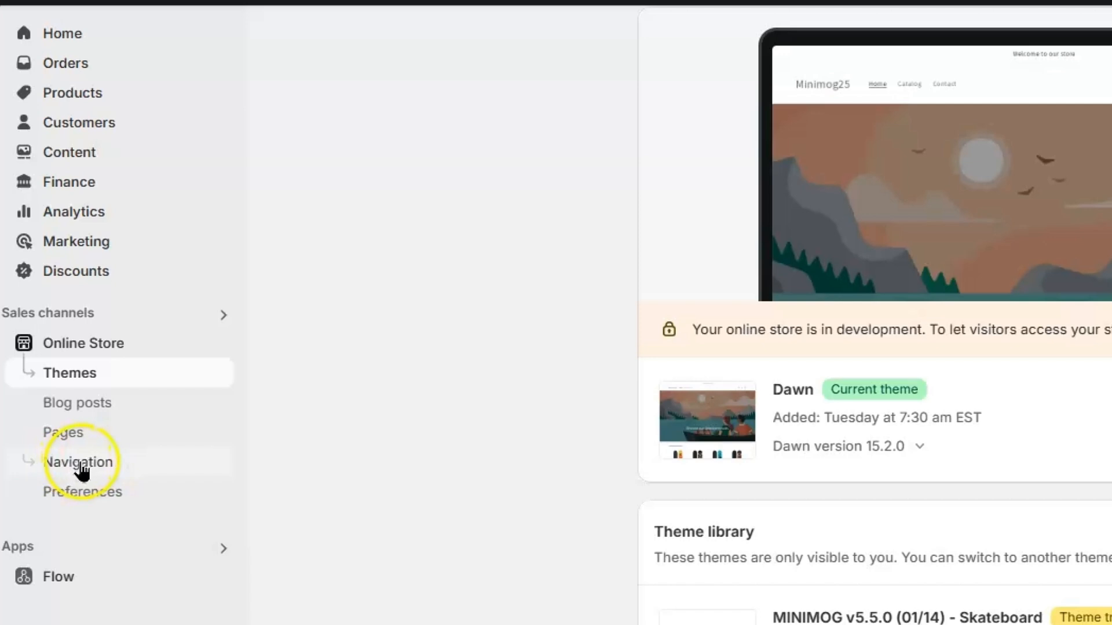
pyautogui.click(46, 463)
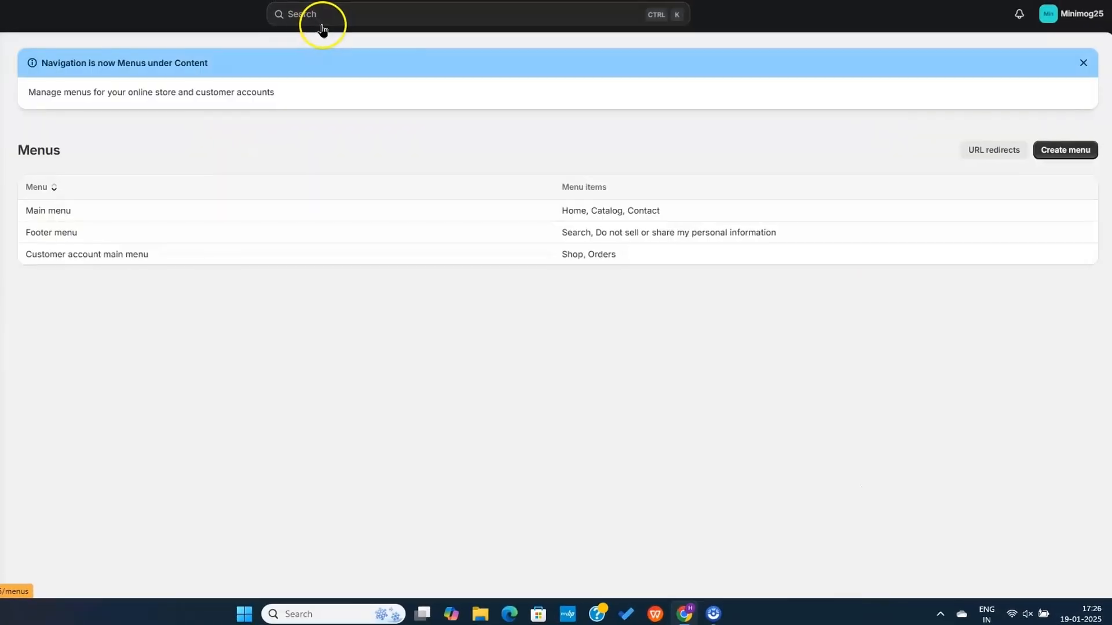
pyautogui.click(51, 188)
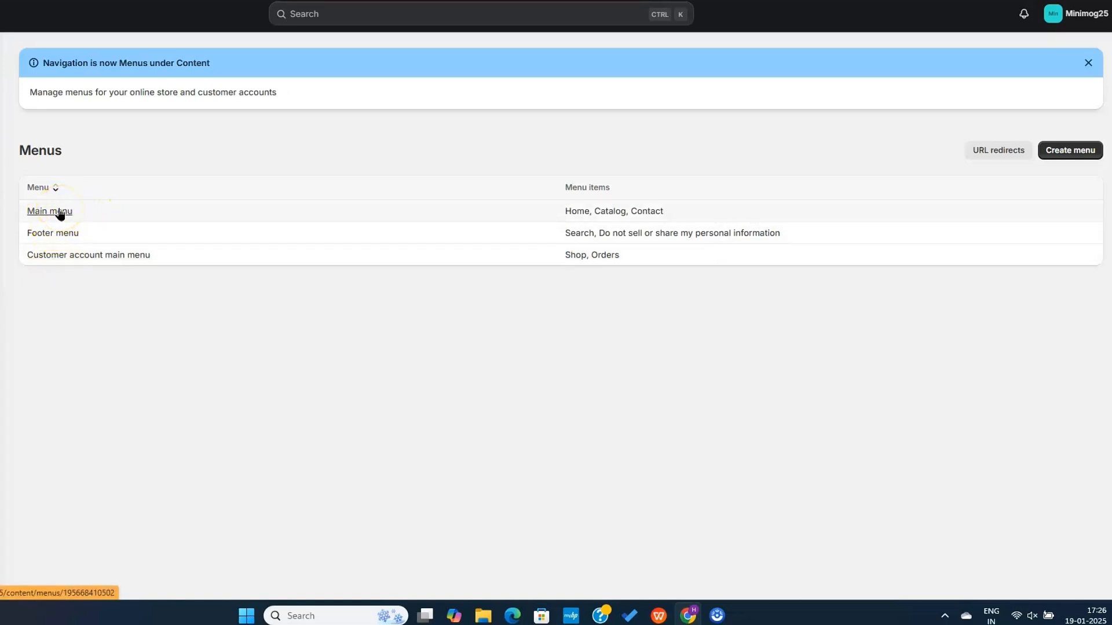
# In the Main menu, add a 'Collections' item linked to the home page
pyautogui.click(587, 215)
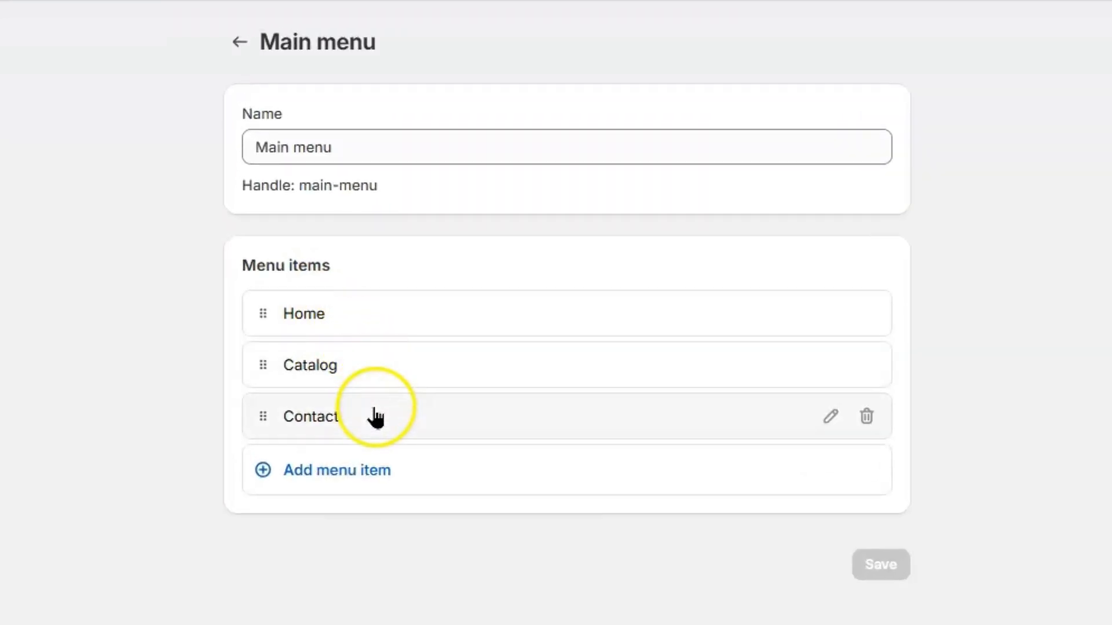
pyautogui.click(329, 470)
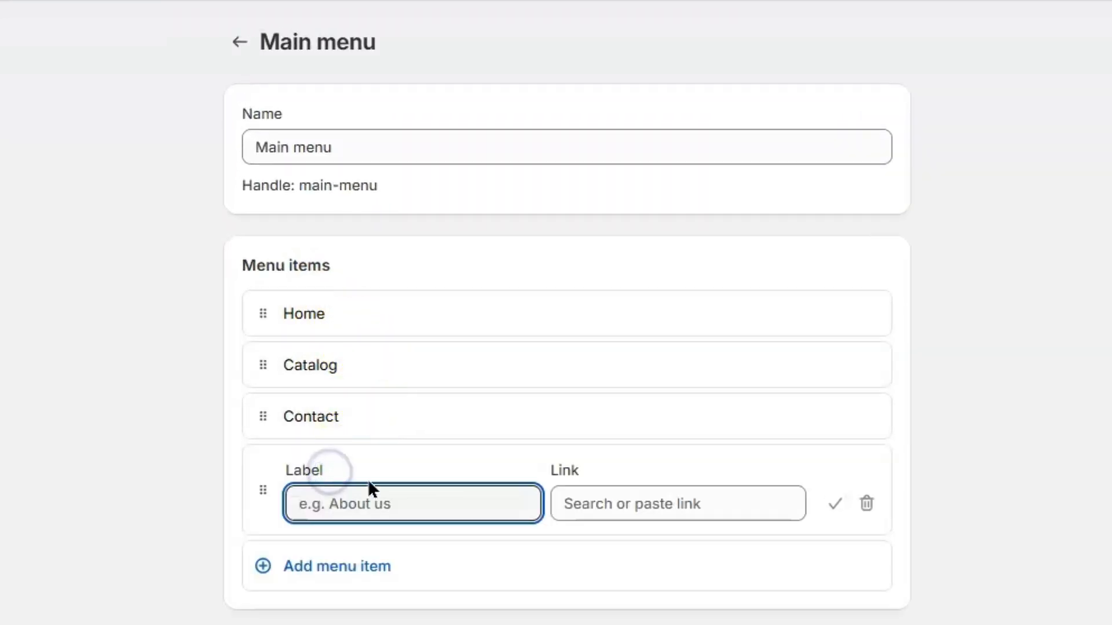
pyautogui.write('Collections')
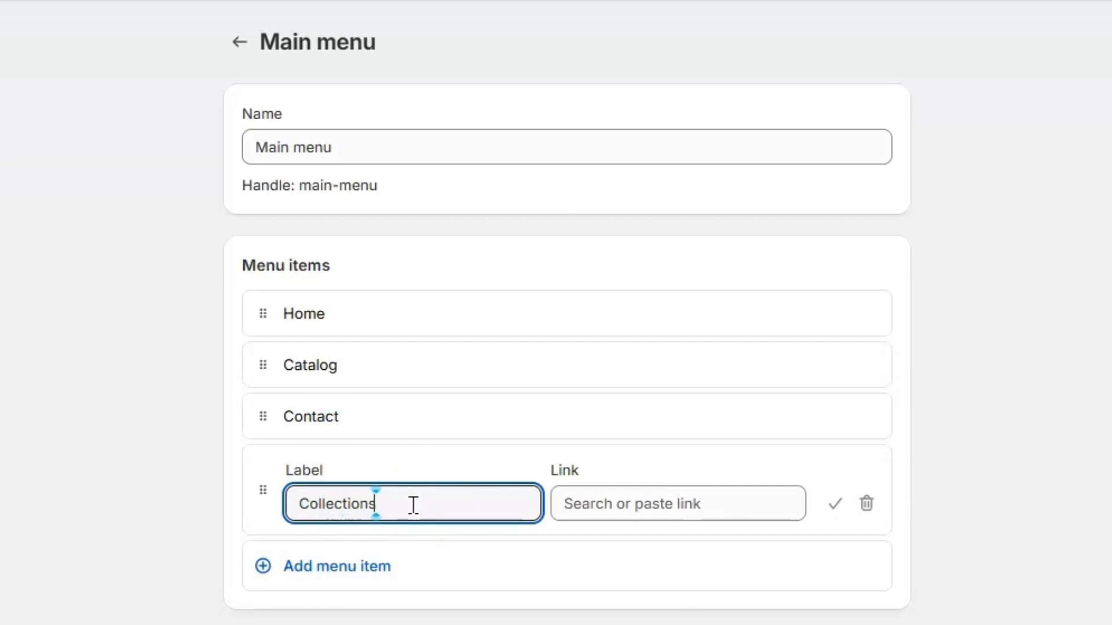
pyautogui.click(633, 505)
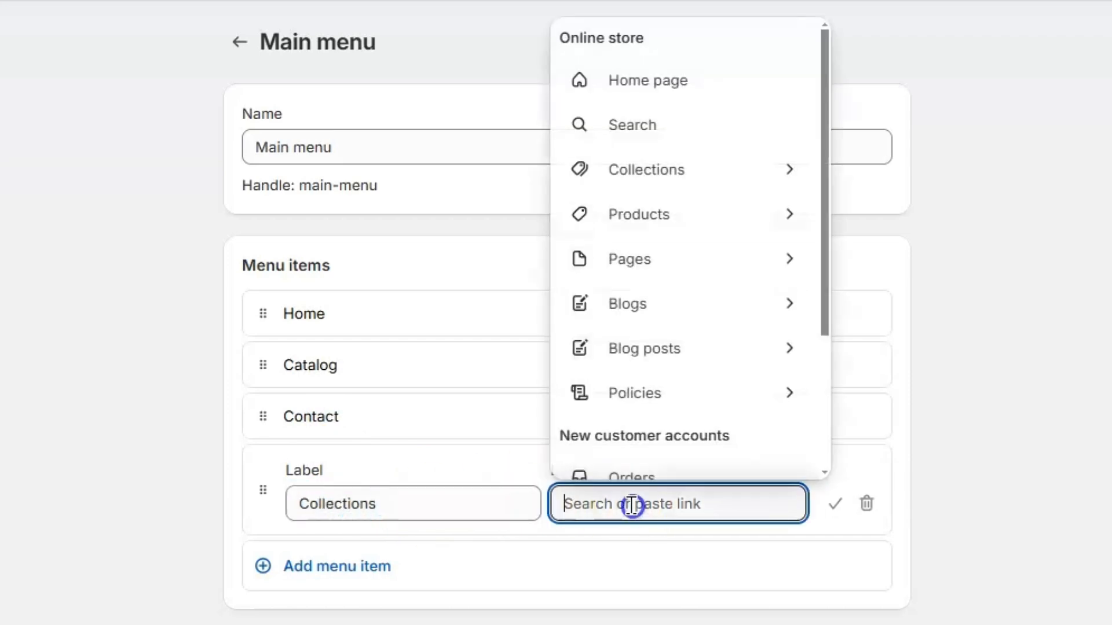
pyautogui.click(690, 72)
pyautogui.click(834, 503)
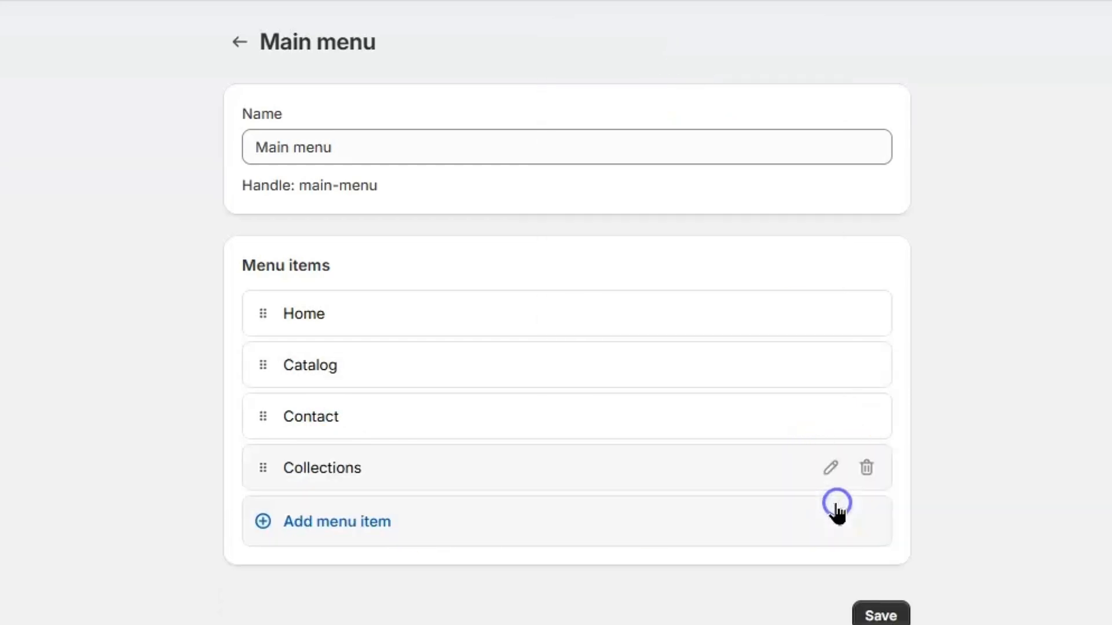
# Add 'Bestsellers' and 'New Arrivals' items linked to their matching collections
pyautogui.click(389, 447)
pyautogui.write('Bestsel')
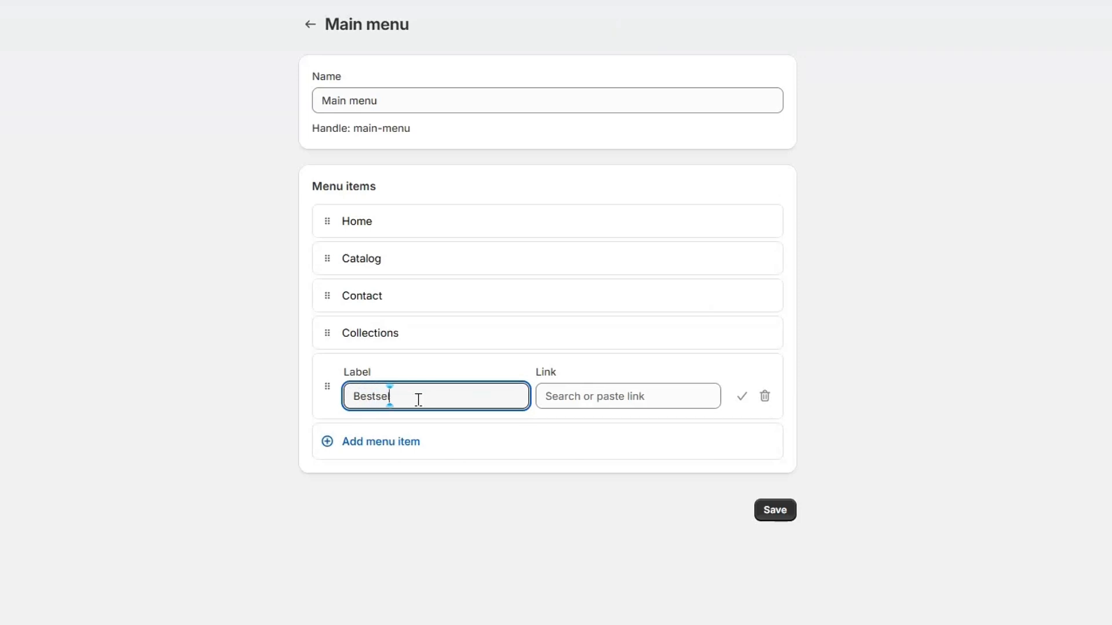
pyautogui.write('lers')
pyautogui.click(566, 398)
pyautogui.click(622, 117)
pyautogui.click(556, 492)
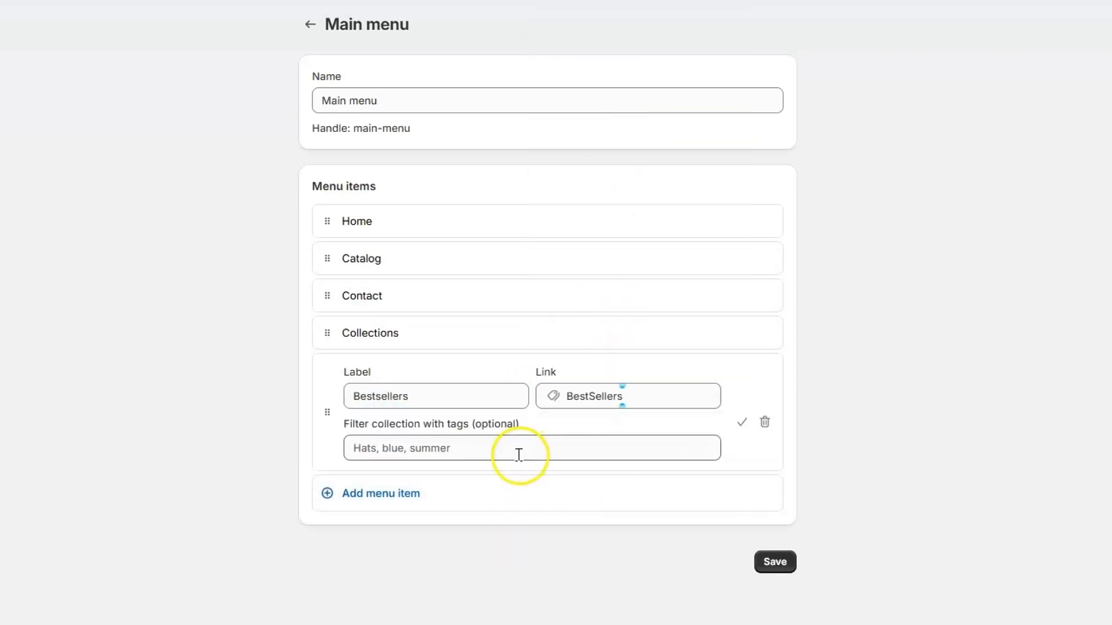
pyautogui.click(410, 499)
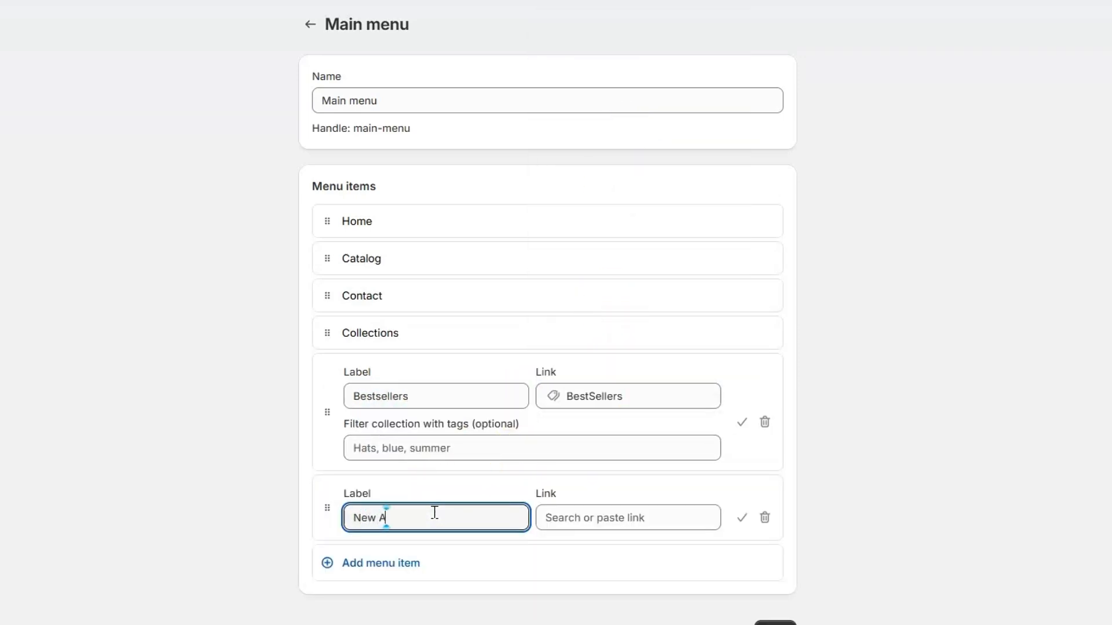
pyautogui.click(543, 515)
pyautogui.click(641, 201)
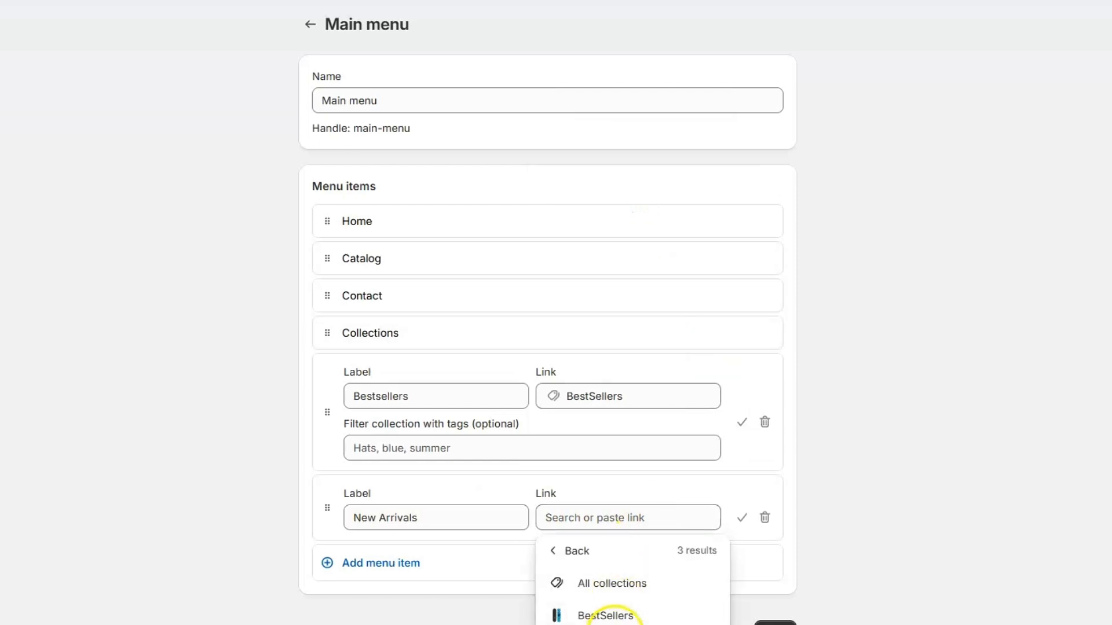
pyautogui.click(579, 620)
pyautogui.click(736, 429)
pyautogui.click(737, 457)
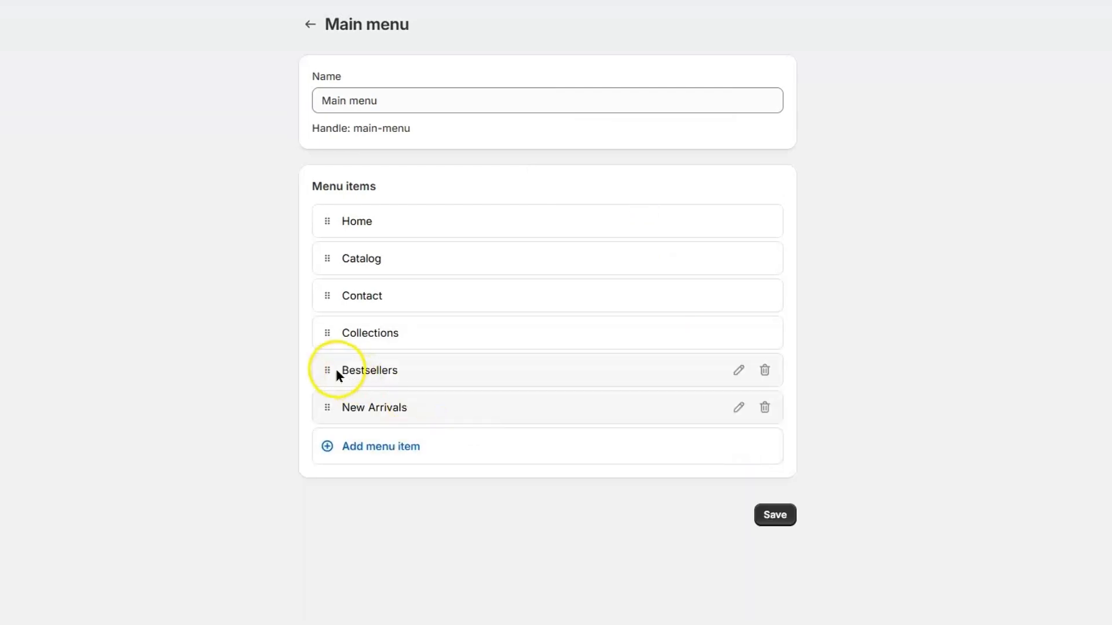
# Nest Bestsellers and New Arrivals as sub-items under Collections
pyautogui.moveTo(336, 374); pyautogui.dragTo(389, 363)
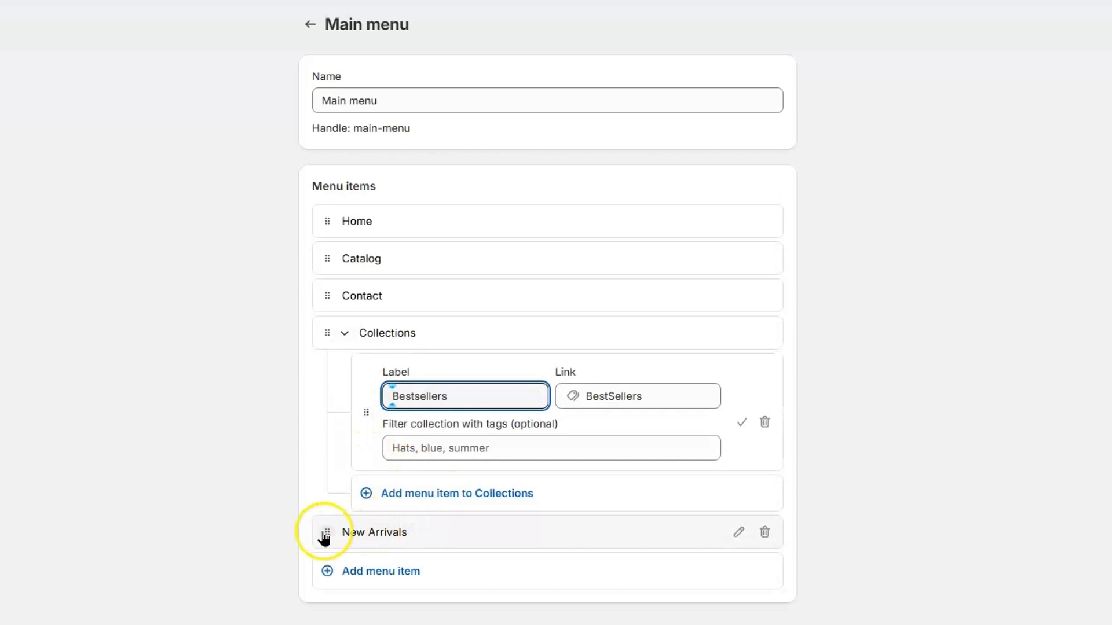
pyautogui.moveTo(326, 532); pyautogui.dragTo(368, 502)
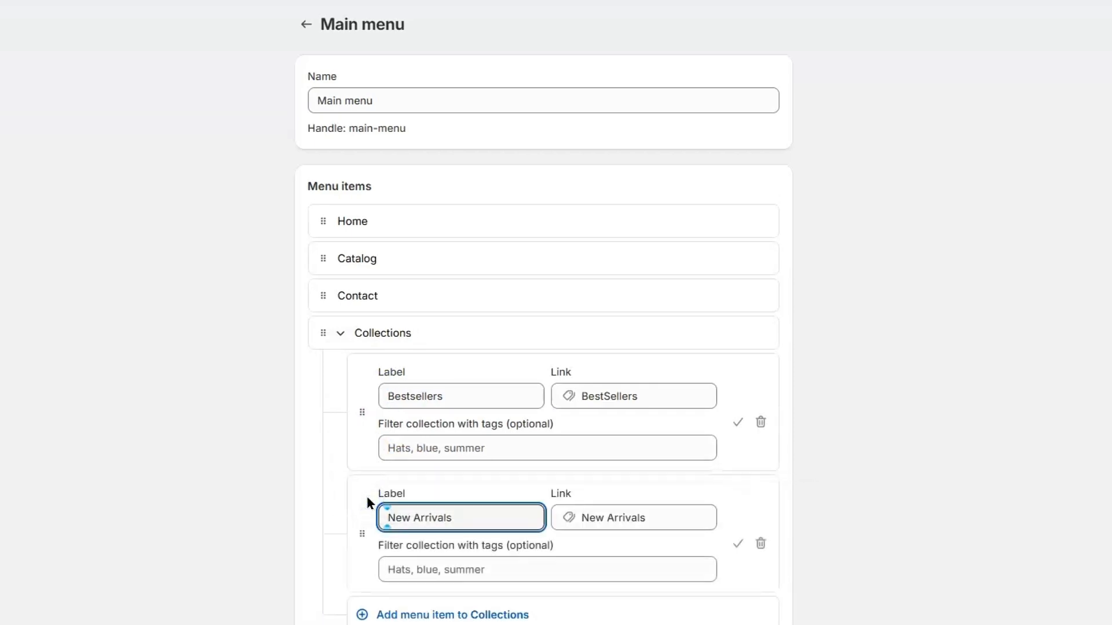
pyautogui.click(737, 422)
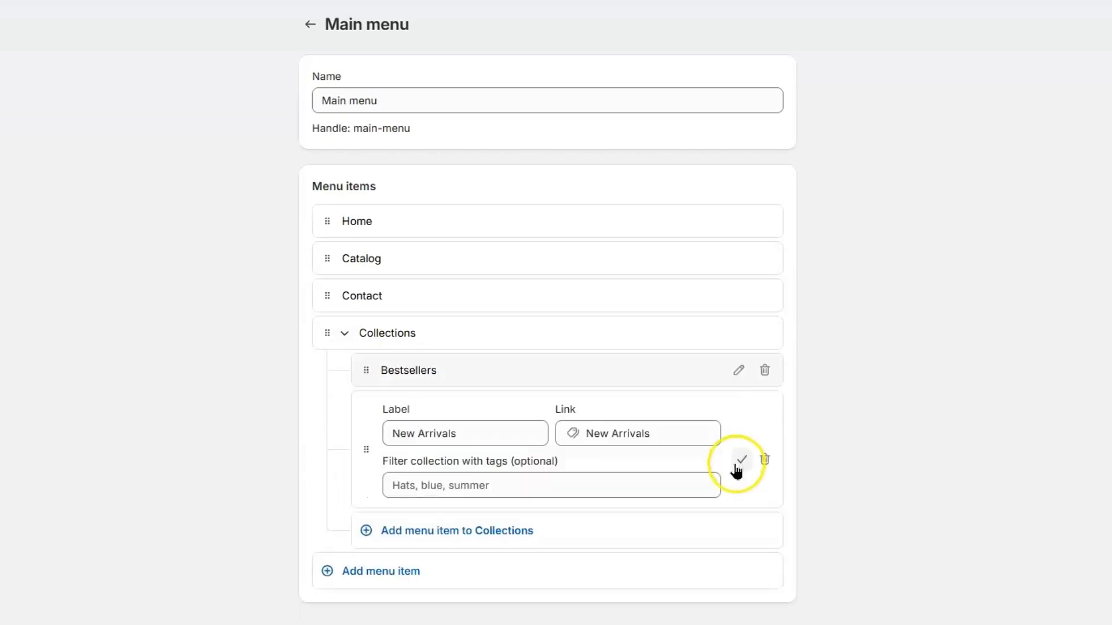
pyautogui.click(739, 461)
pyautogui.click(423, 406)
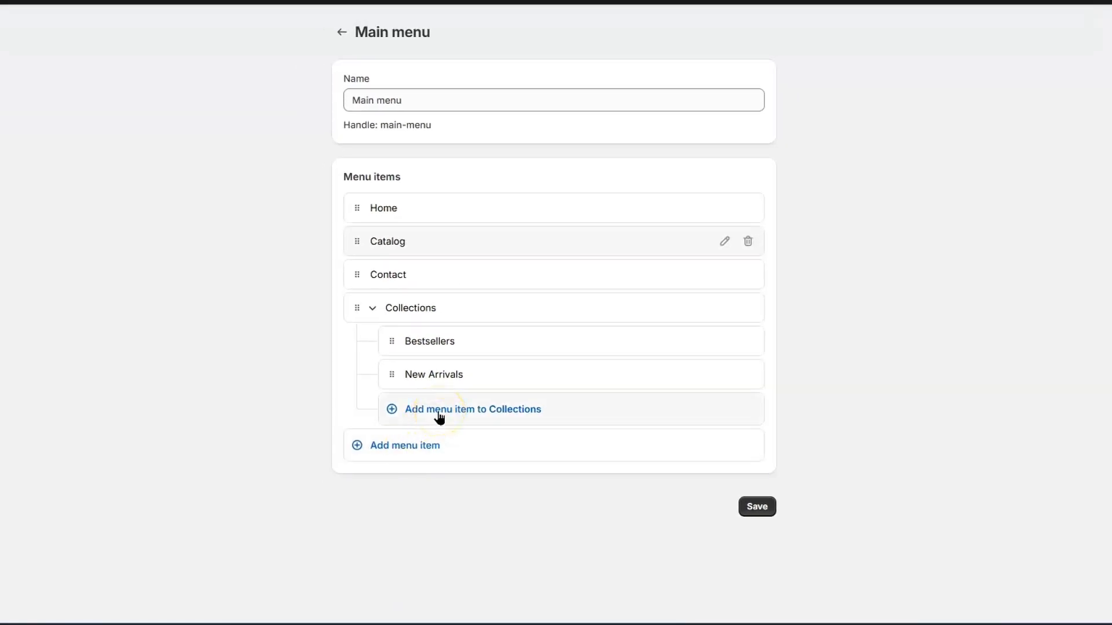
# Add 'demo item' linked to the home page and nest it under Bestsellers
pyautogui.click(439, 416)
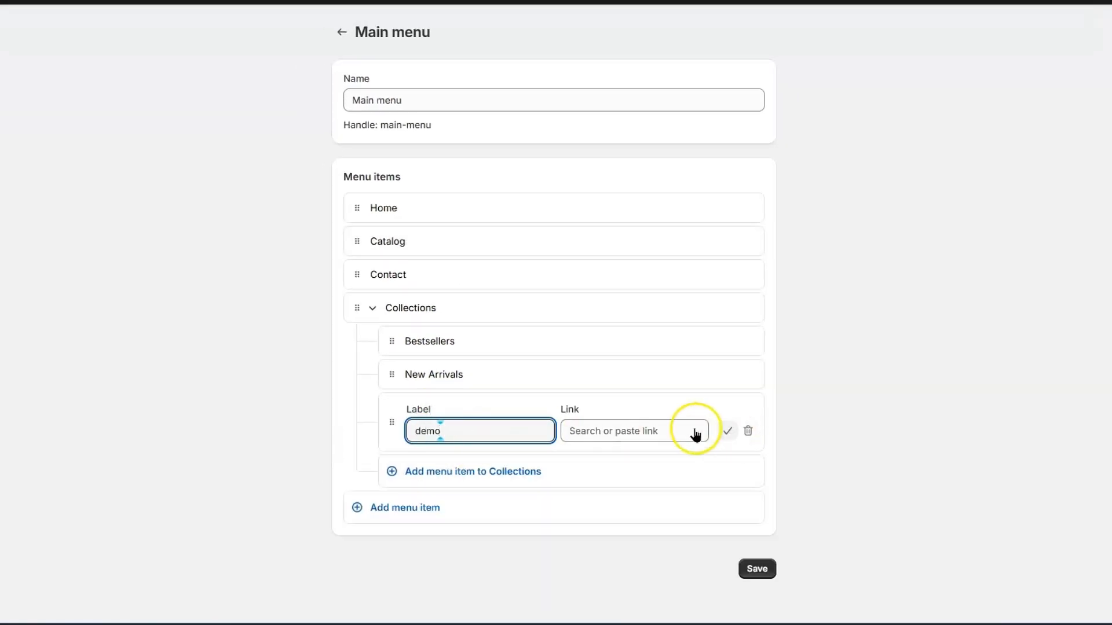
pyautogui.write('demo item')
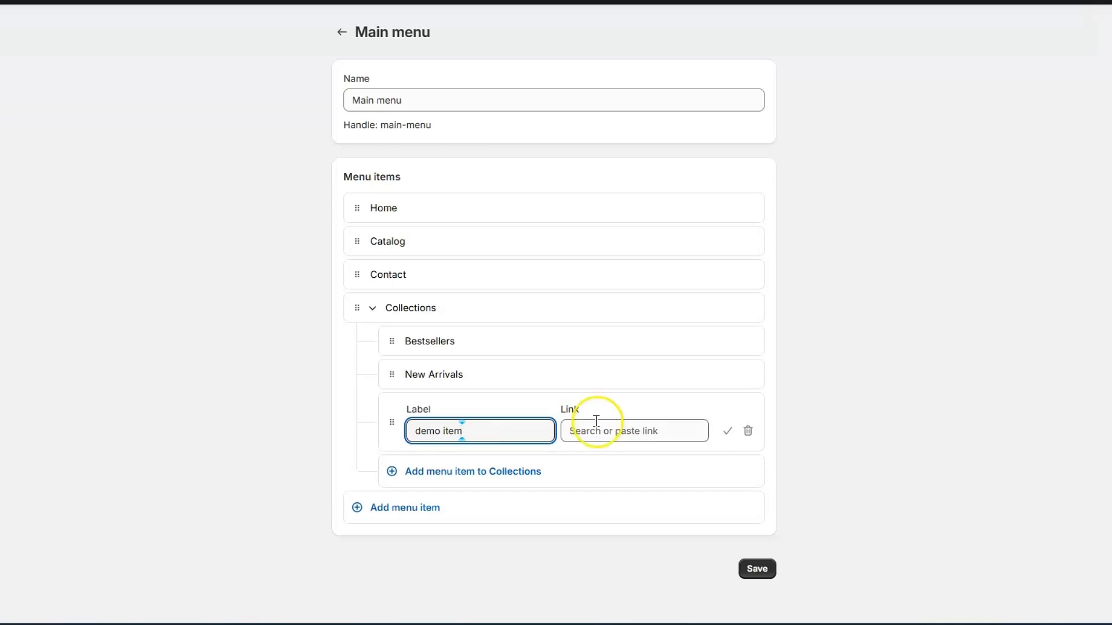
pyautogui.click(727, 432)
pyautogui.click(631, 430)
pyautogui.click(642, 96)
pyautogui.click(728, 431)
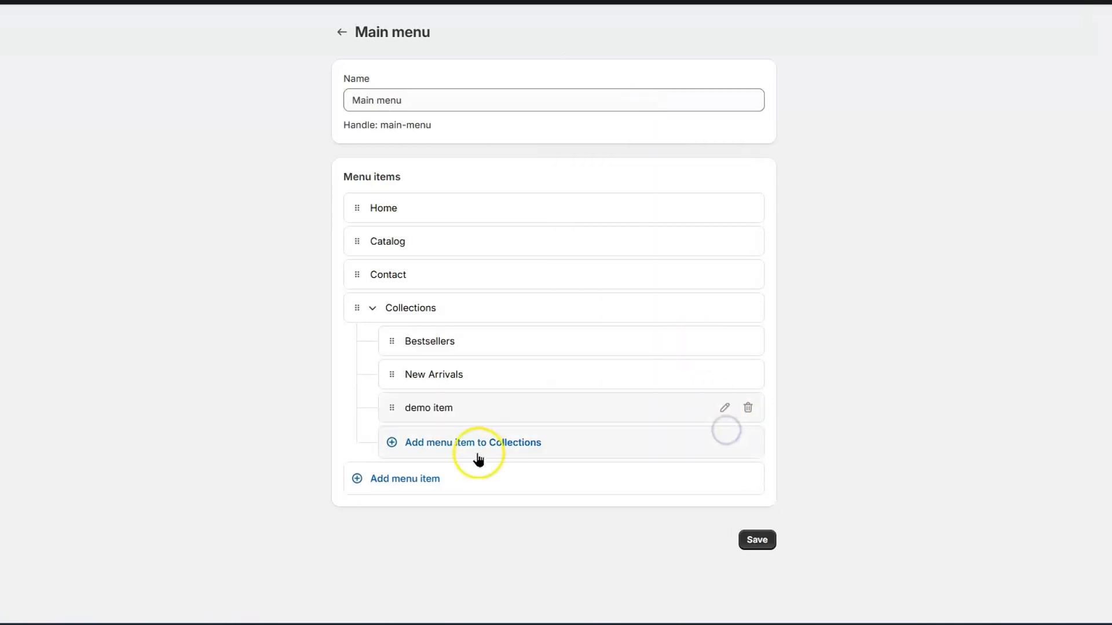
pyautogui.moveTo(384, 409); pyautogui.dragTo(420, 387)
# Add 'demo item 2' and 'demo item 3' under Bestsellers, linked to the home page
pyautogui.press('Return')
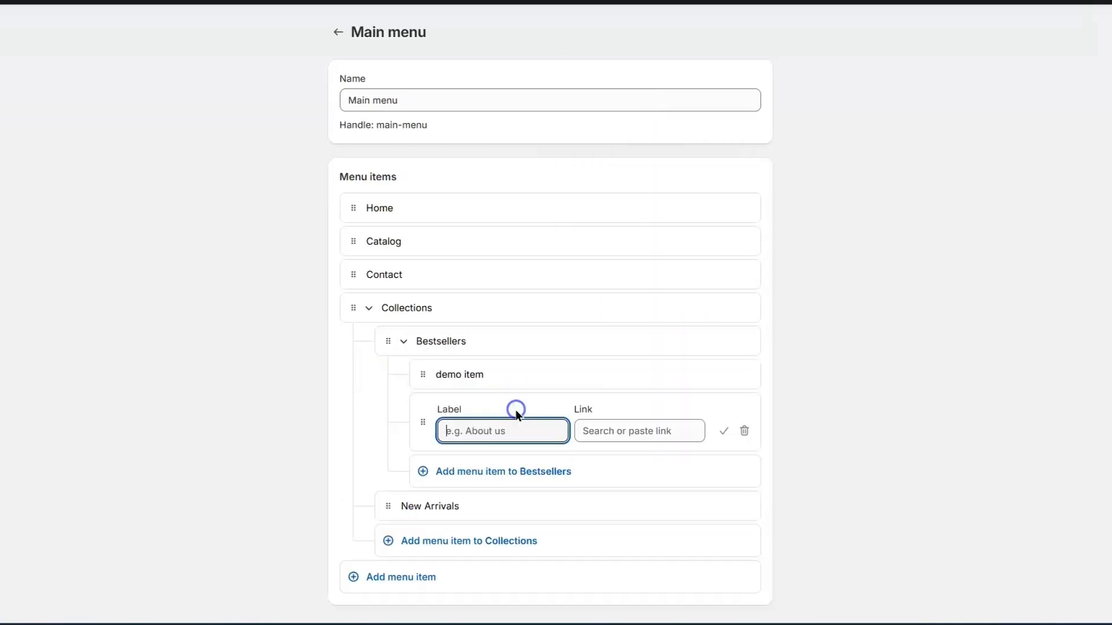
pyautogui.write('demo item 2')
pyautogui.click(628, 429)
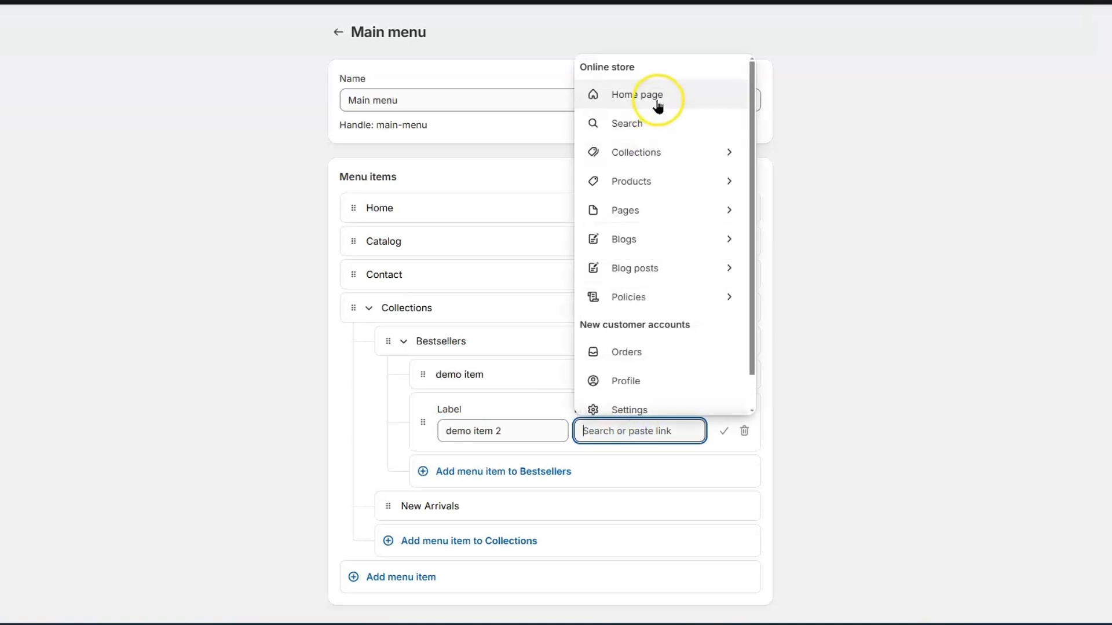
pyautogui.click(649, 97)
pyautogui.click(724, 431)
pyautogui.click(532, 442)
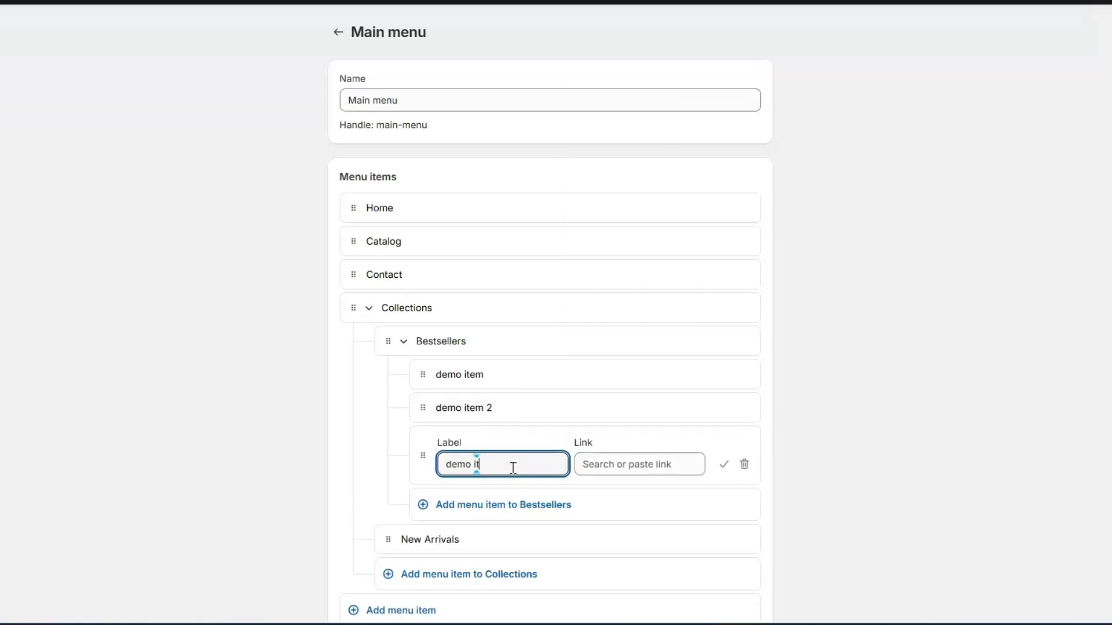
pyautogui.click(612, 466)
pyautogui.click(718, 463)
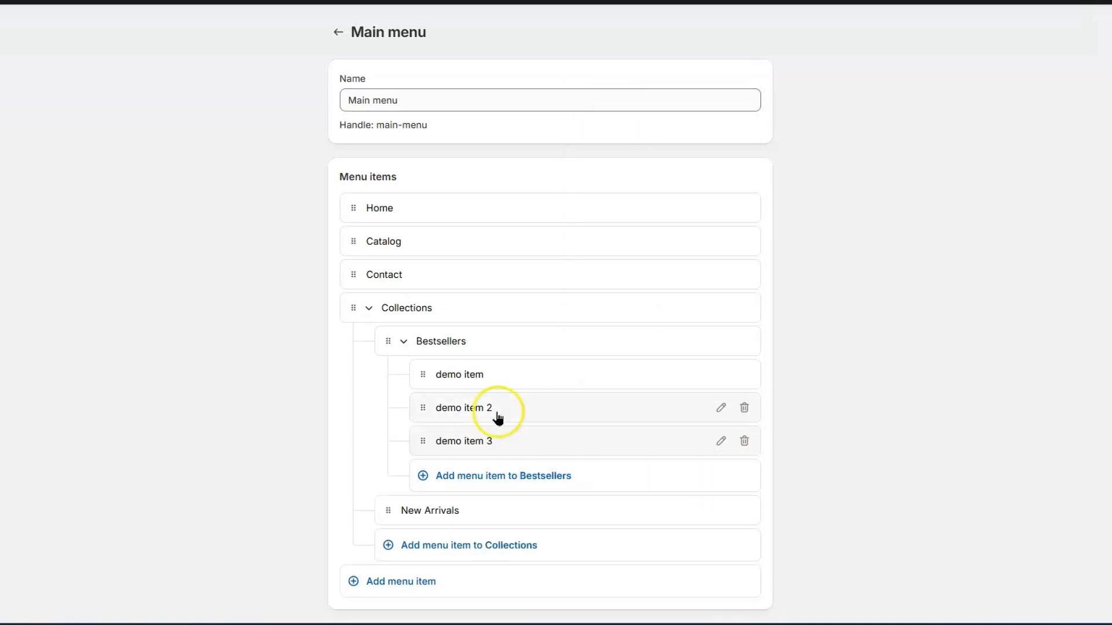
pyautogui.click(404, 342)
# Start a new 'Deals' item under Collections
pyautogui.click(461, 408)
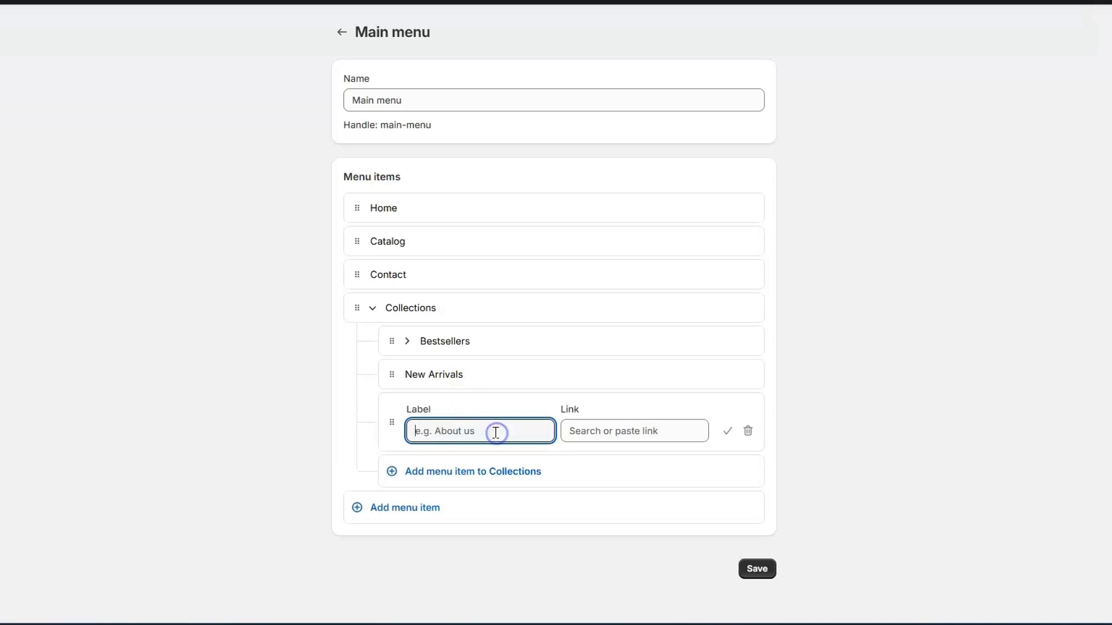
pyautogui.write('Deals')
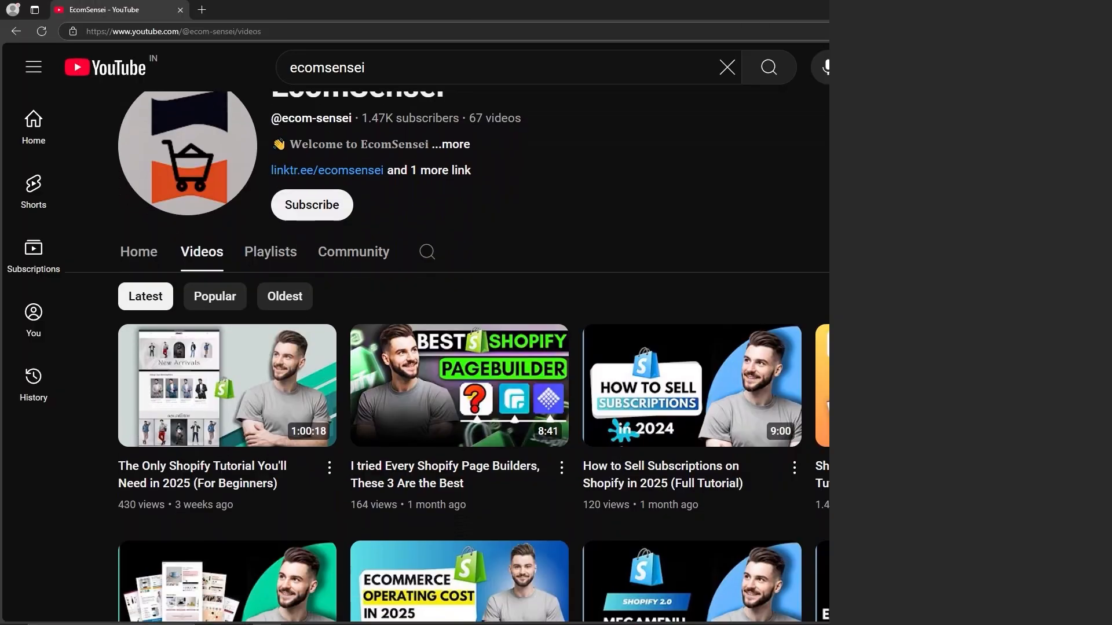
pyautogui.scroll(-3, 1075, 275)
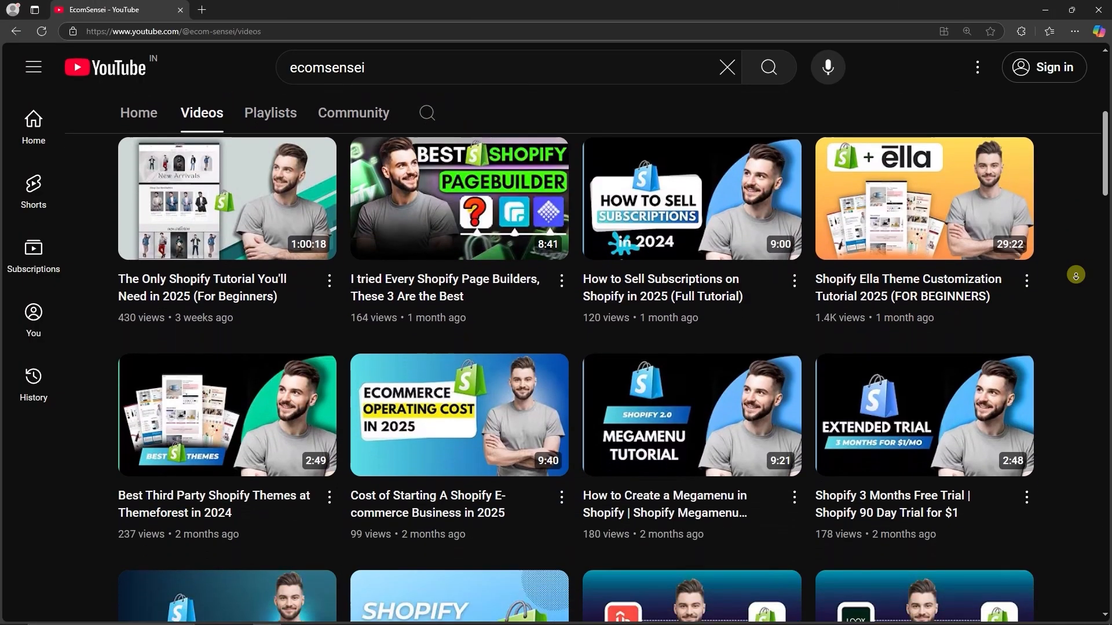
# Open the 'How to Create a Megamenu in Shopify' video, then collapse the demo item forms
pyautogui.moveTo(680, 437)
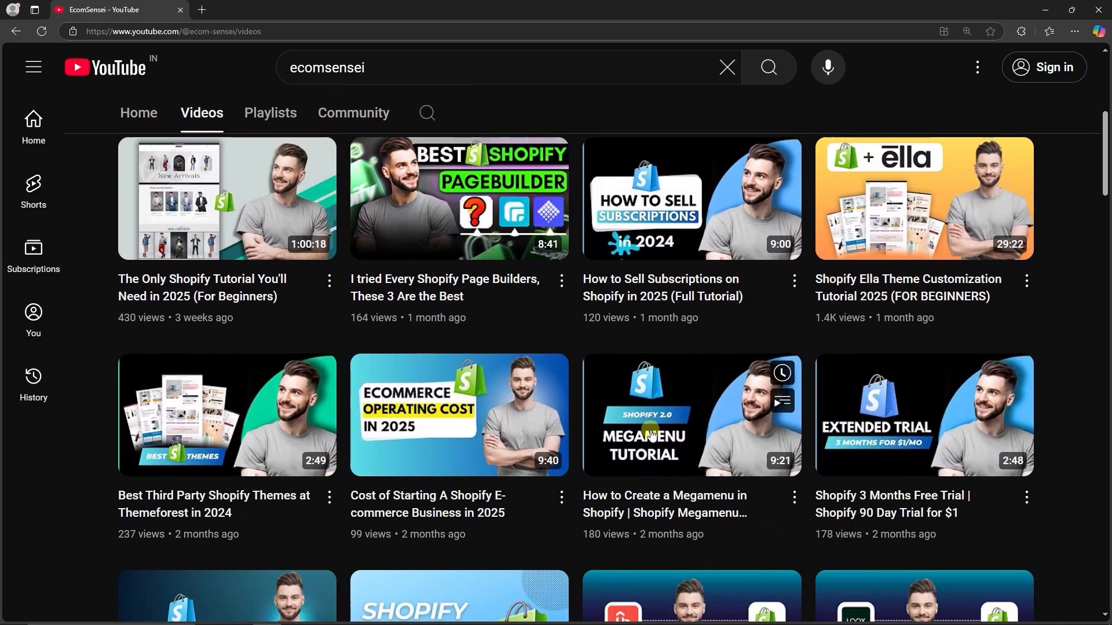
pyautogui.click(680, 437)
pyautogui.moveTo(23, 557); pyautogui.dragTo(584, 553)
pyautogui.click(579, 553)
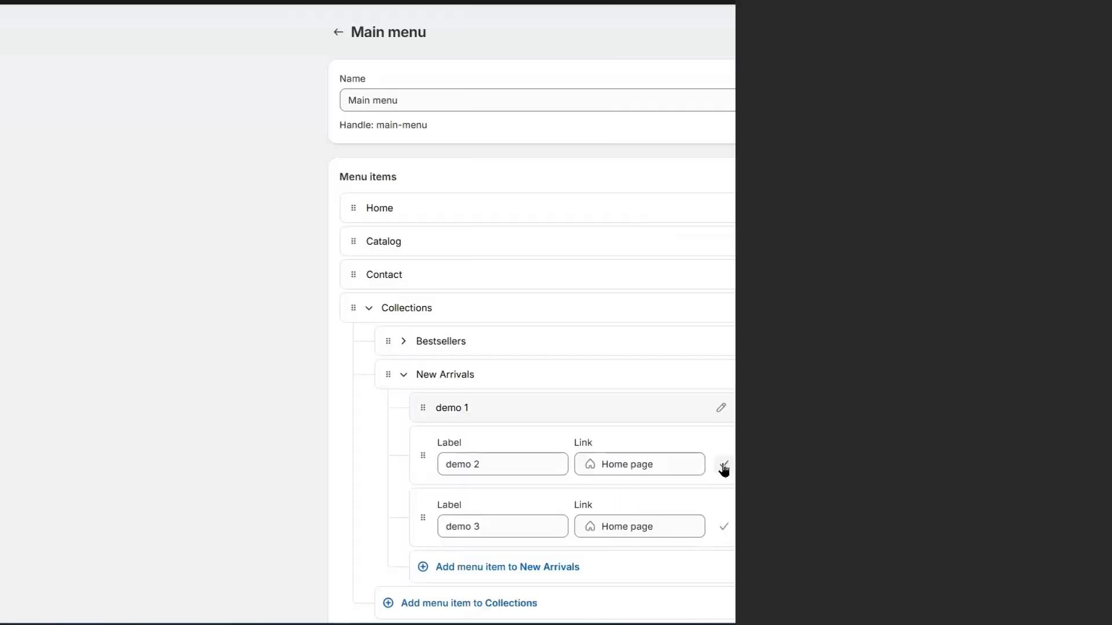
pyautogui.click(722, 466)
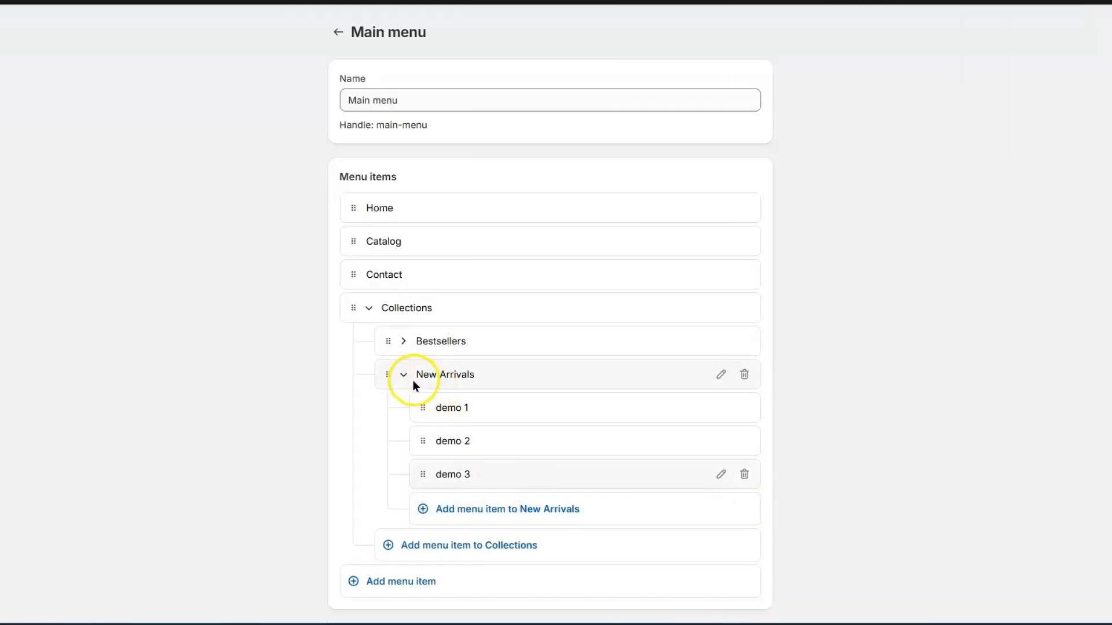
# Delete Catalog, move Contact after Collections, save the Main menu, and return to Themes
pyautogui.click(404, 341)
pyautogui.click(744, 241)
pyautogui.click(657, 332)
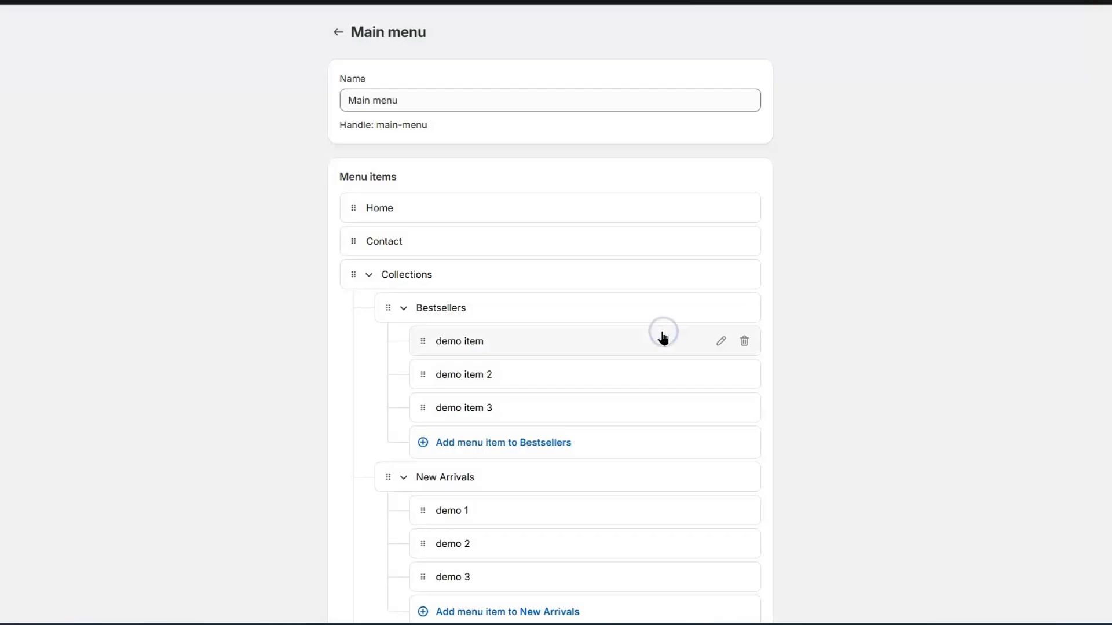
pyautogui.moveTo(355, 242)
pyautogui.mouseDown()
pyautogui.moveTo(350, 280)
pyautogui.moveTo(427, 340)
pyautogui.moveTo(351, 241)
pyautogui.mouseUp()
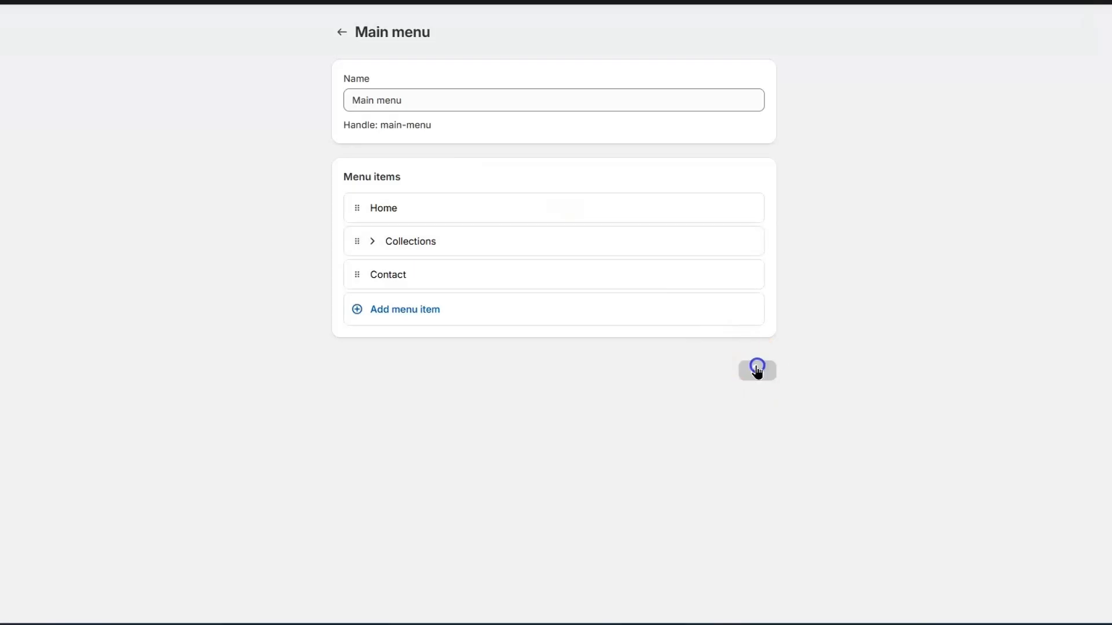
pyautogui.click(756, 369)
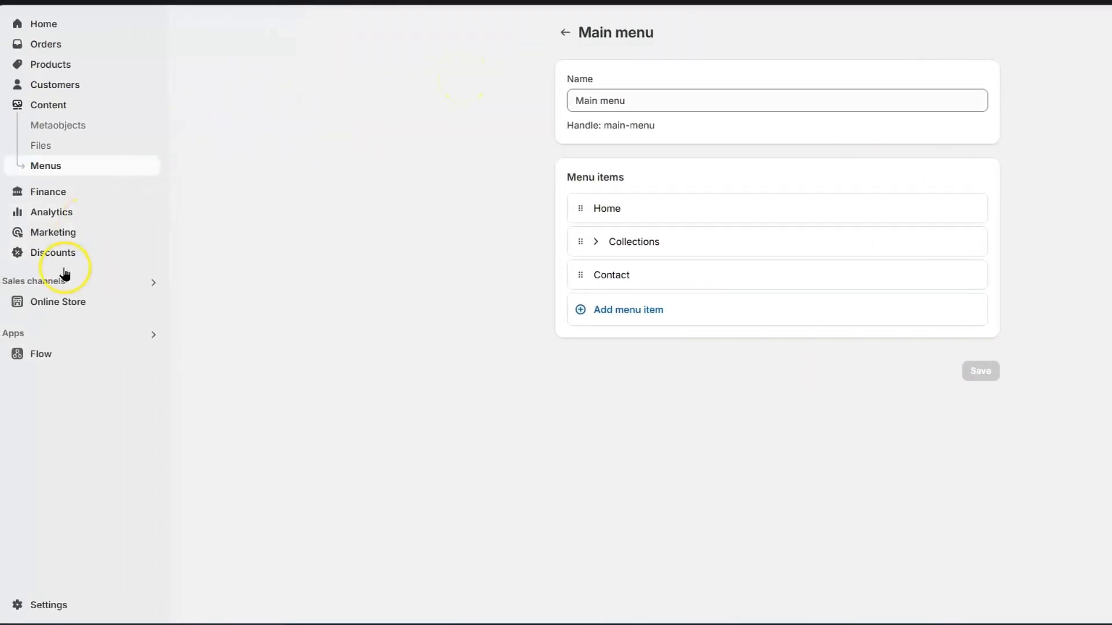
pyautogui.click(55, 302)
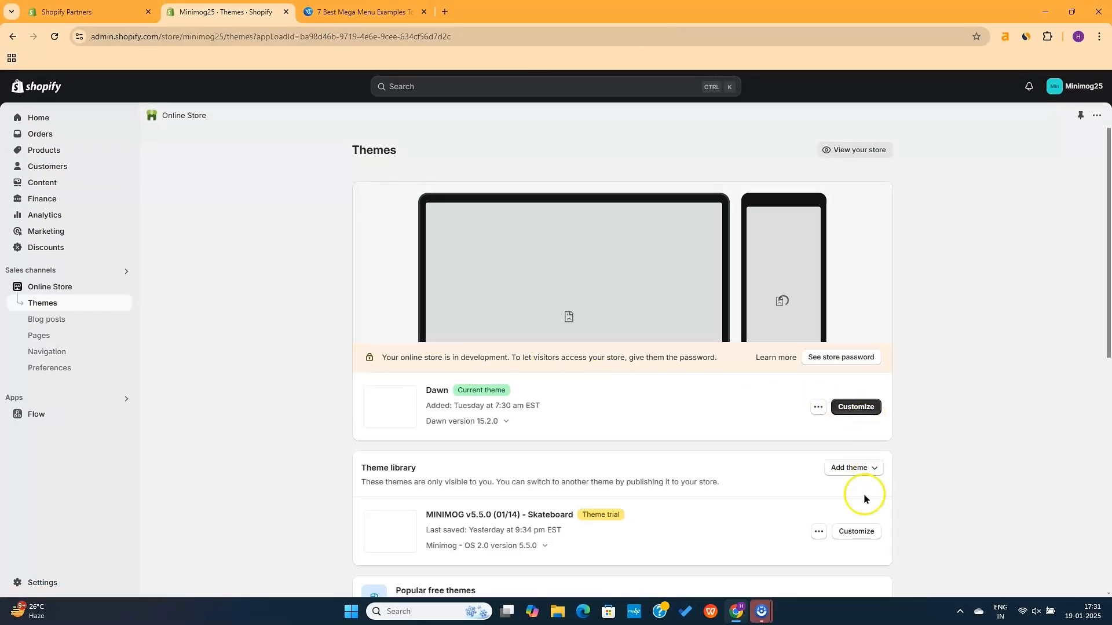
# Customize the MINIMOG theme, preview the menu, and open the Header's block list
pyautogui.click(857, 532)
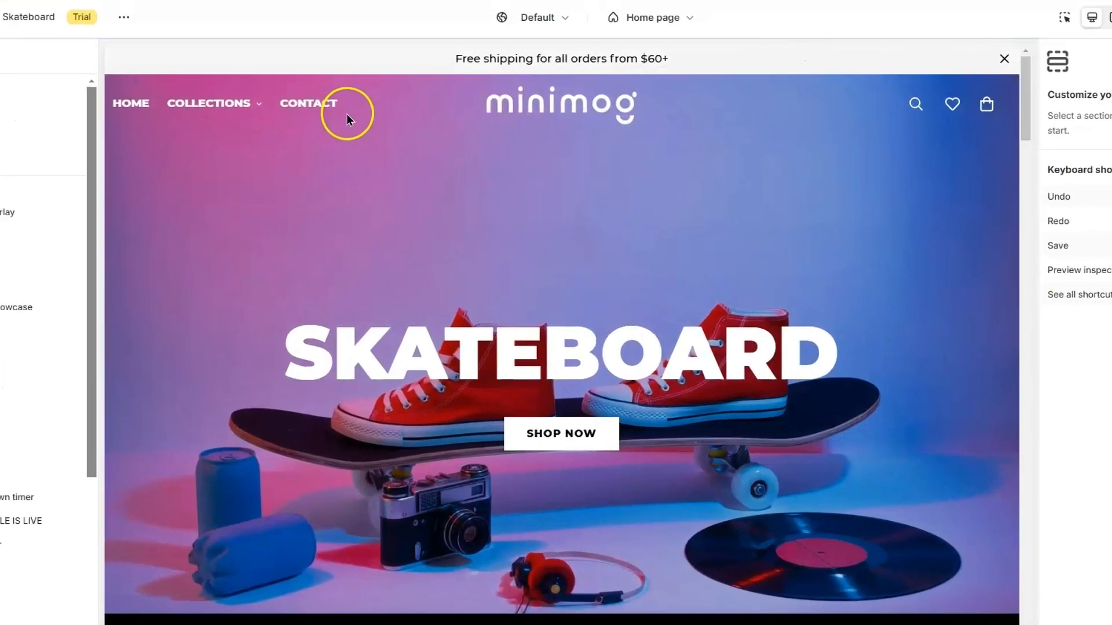
pyautogui.moveTo(256, 112)
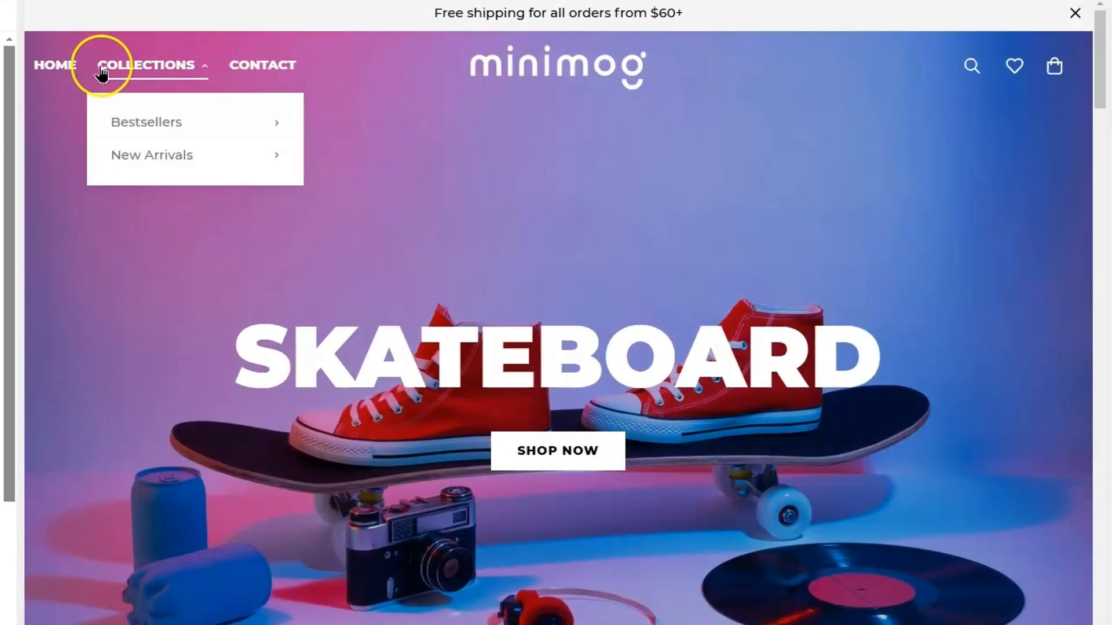
pyautogui.moveTo(183, 127)
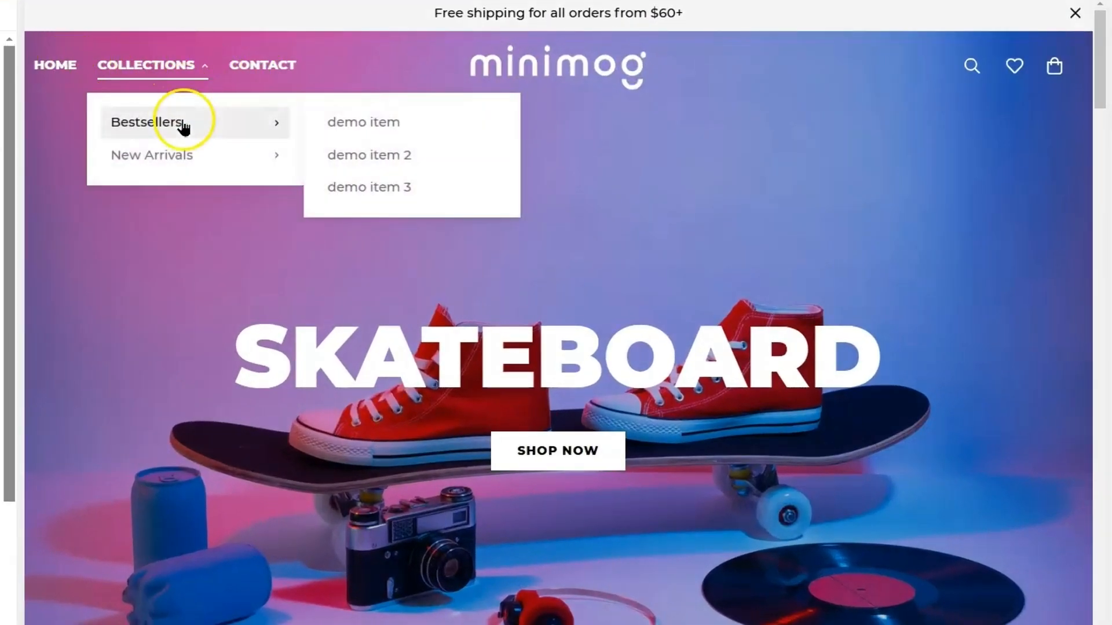
pyautogui.moveTo(302, 159)
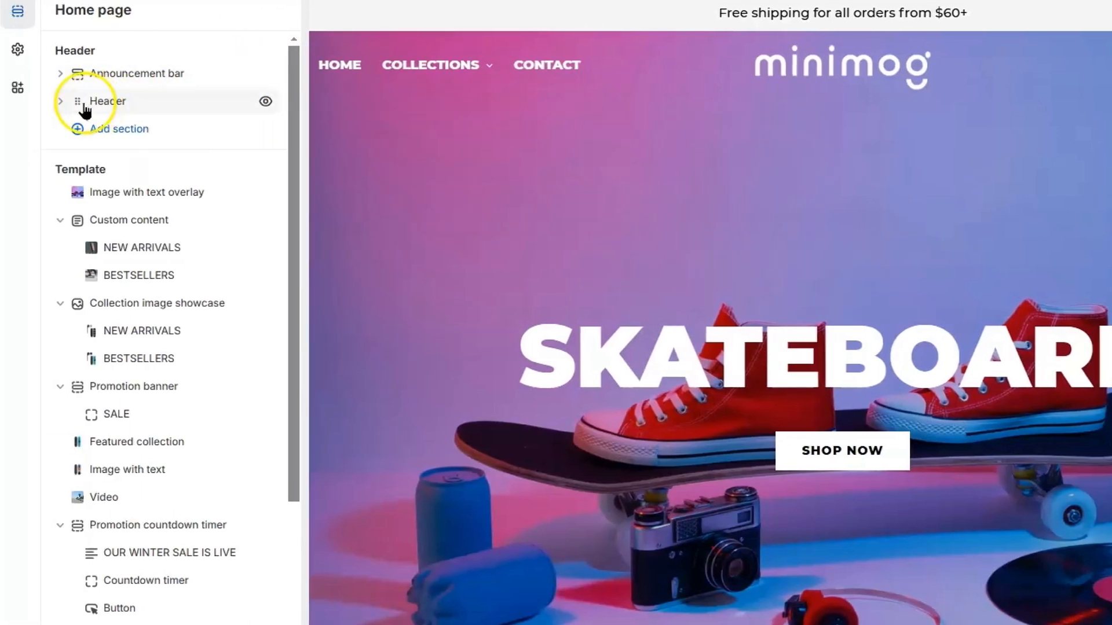
pyautogui.click(107, 102)
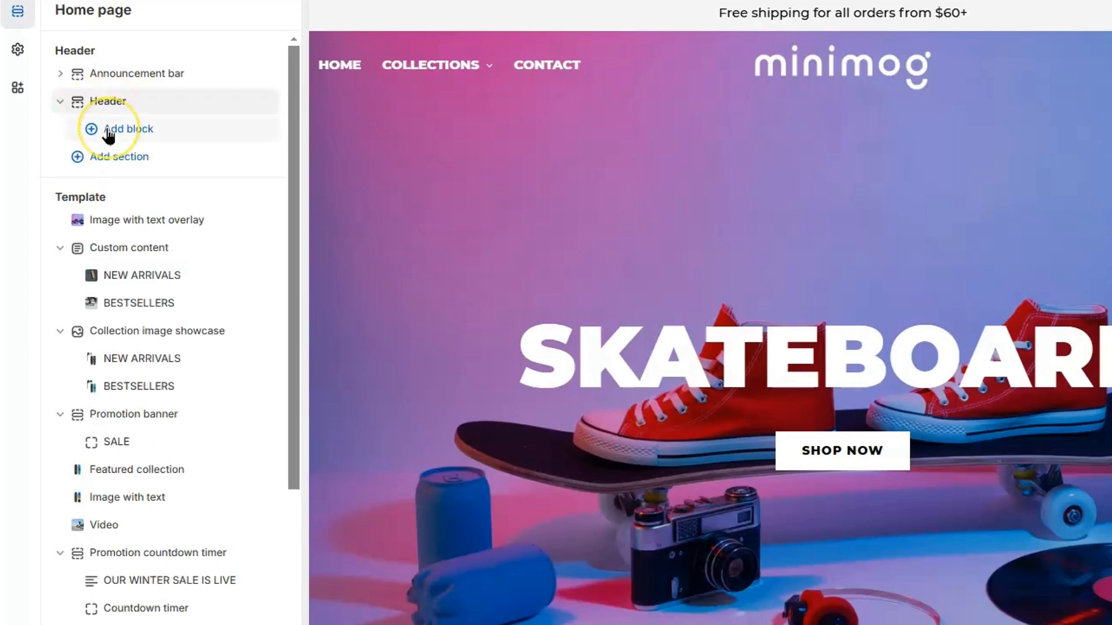
pyautogui.click(108, 129)
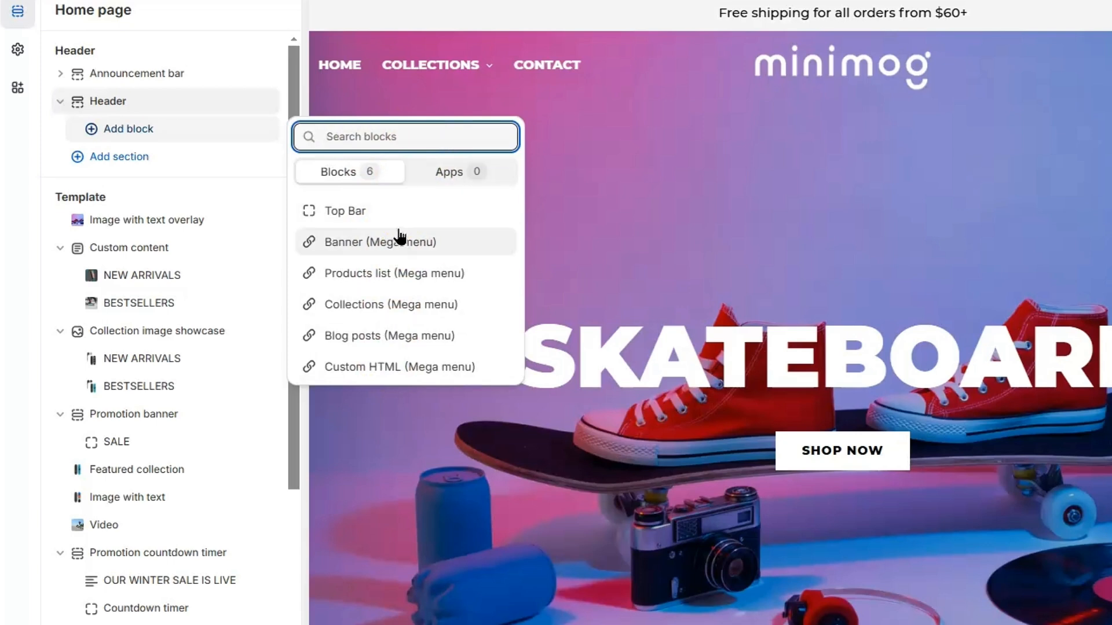
# Add a Products list (Mega menu) block for item 'home' using the BestSellers collection
pyautogui.click(395, 252)
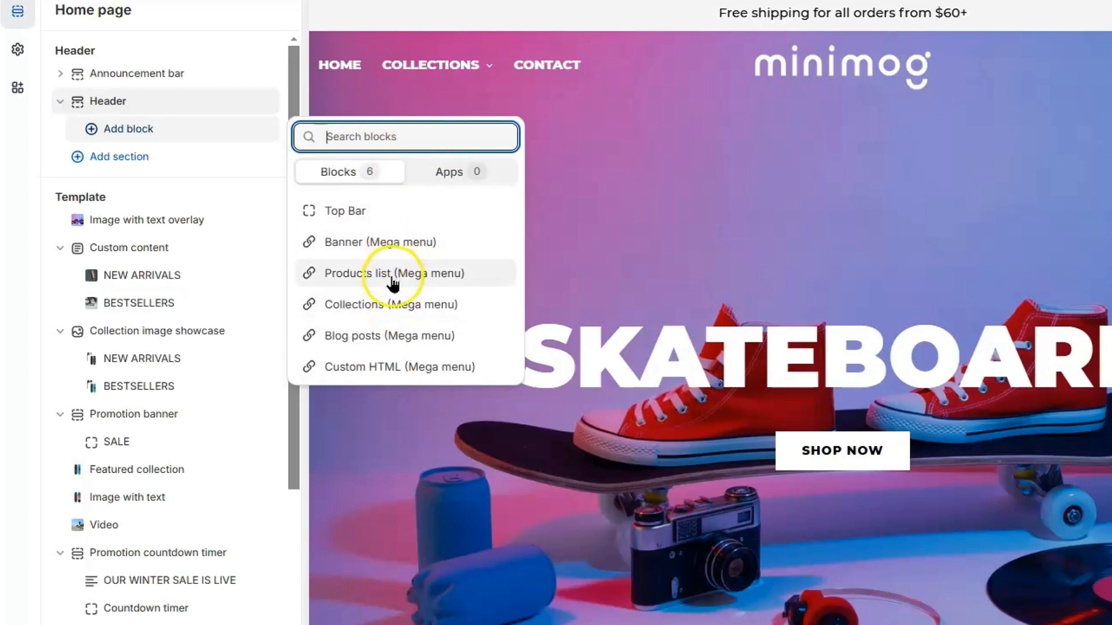
pyautogui.click(421, 272)
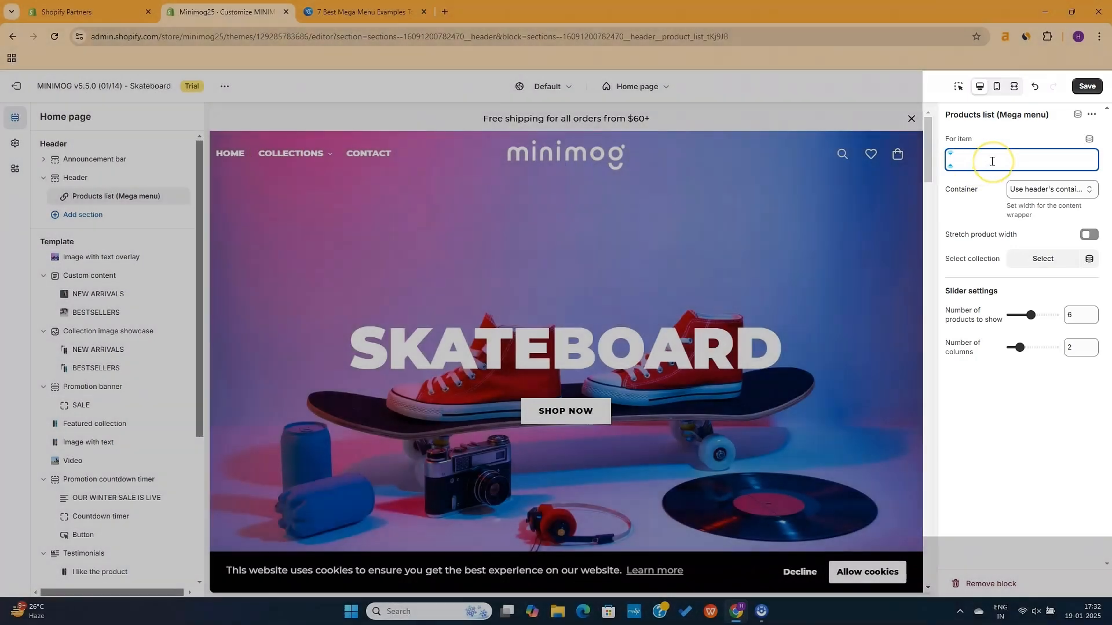
pyautogui.write('home')
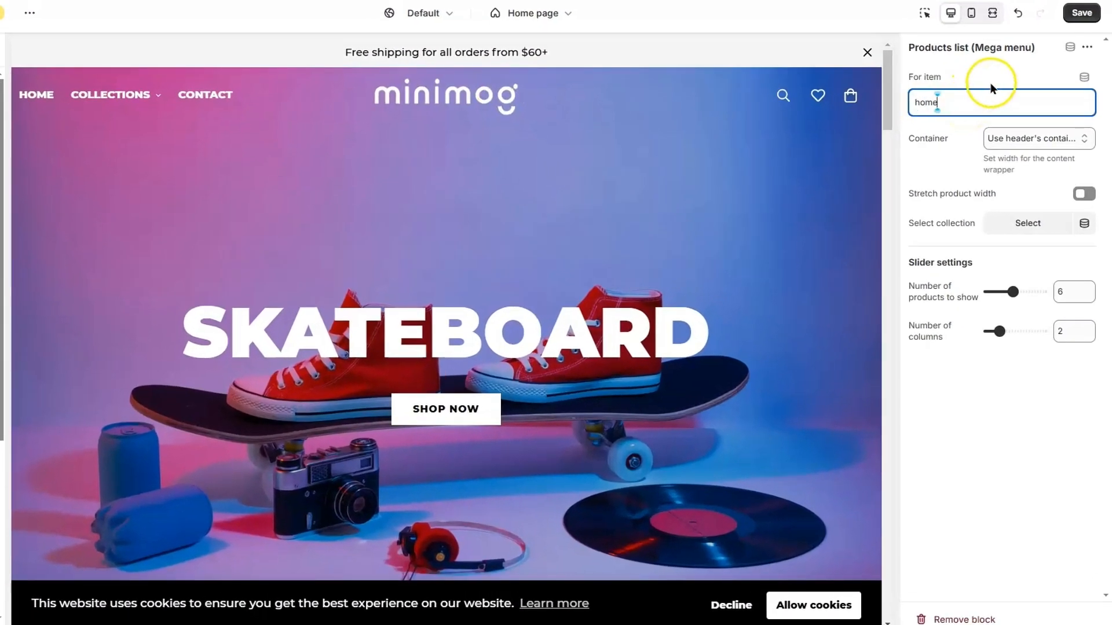
pyautogui.click(1035, 139)
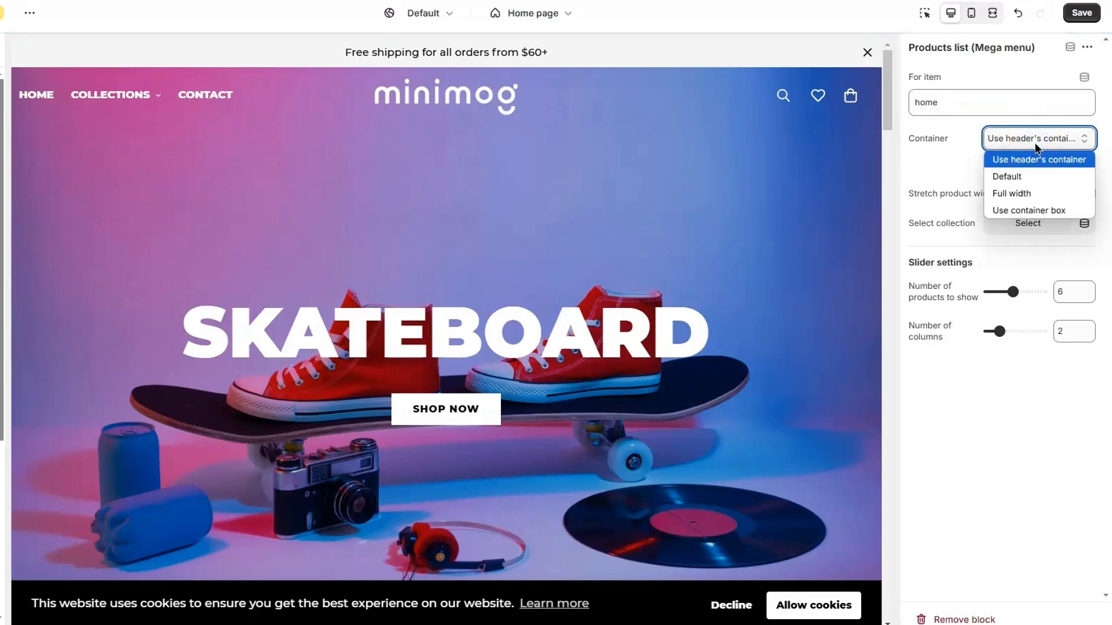
pyautogui.click(1035, 143)
pyautogui.click(1021, 229)
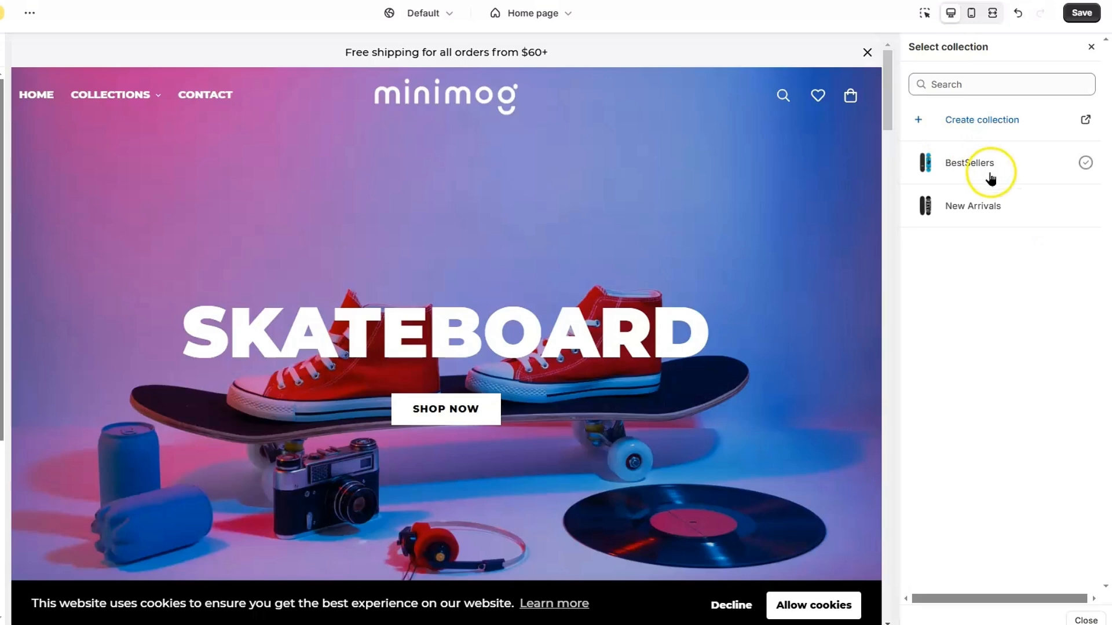
pyautogui.click(995, 167)
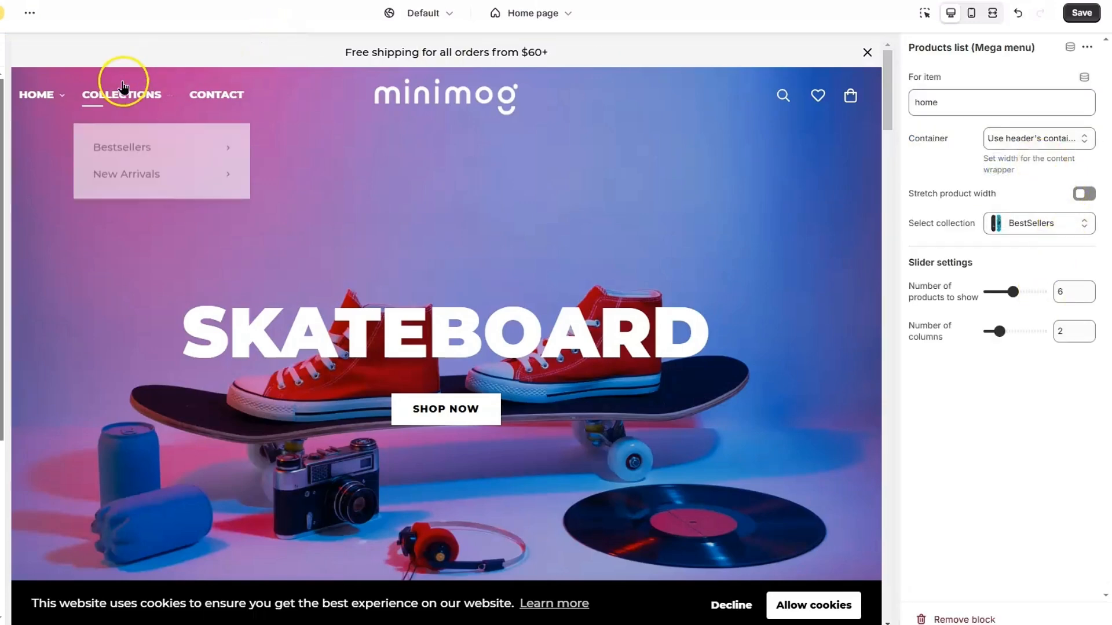
# Preview the HOME mega menu and advance the BestSellers product carousel four times
pyautogui.moveTo(58, 100)
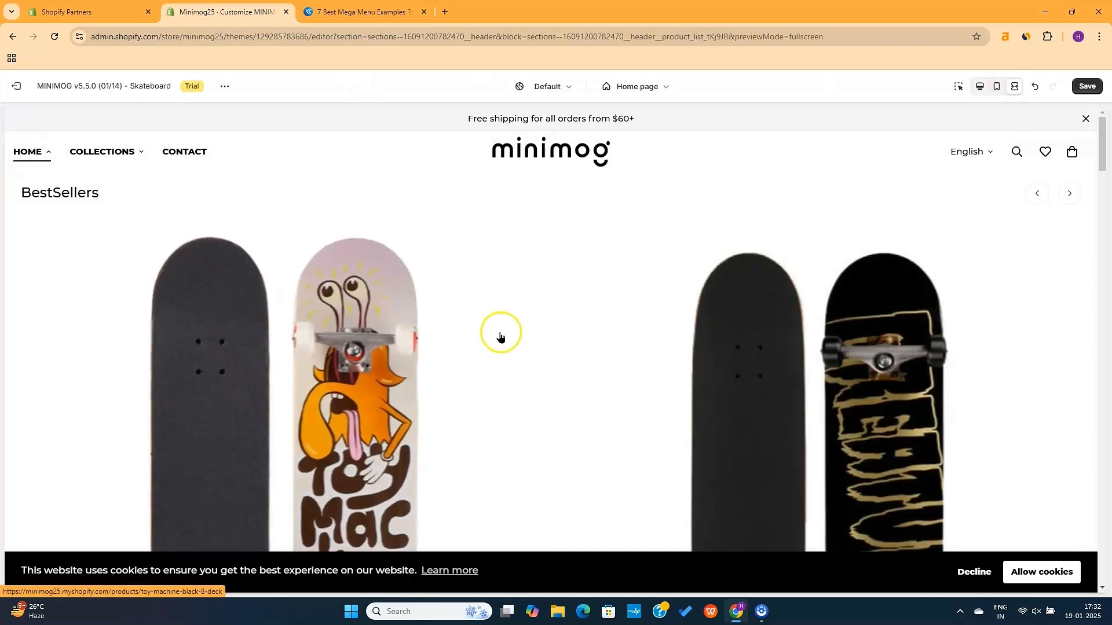
pyautogui.scroll(-3, 512, 338)
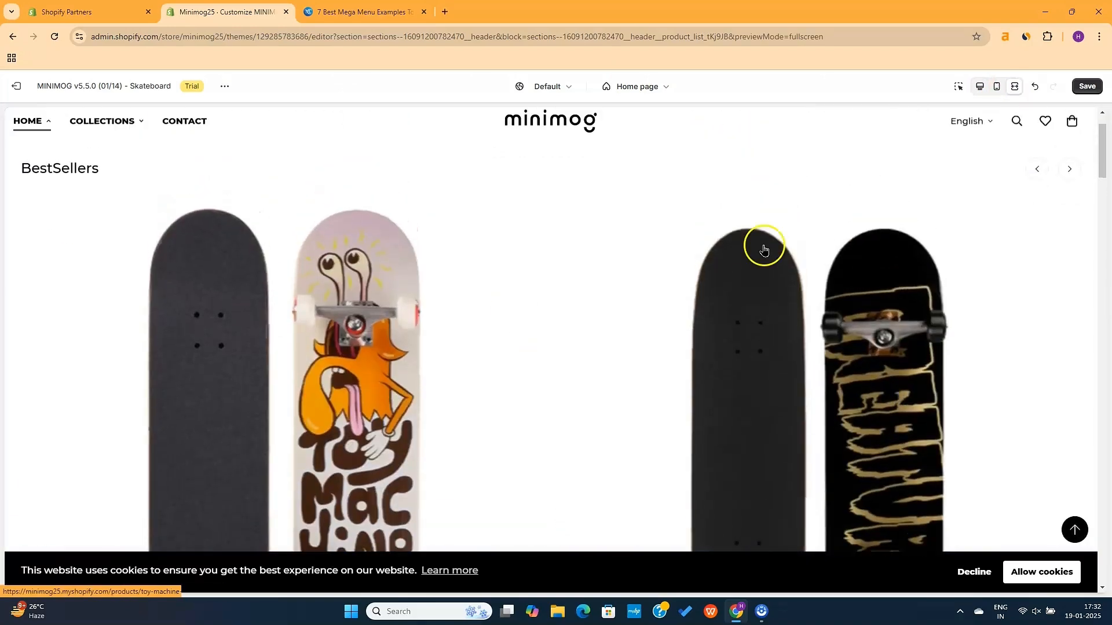
pyautogui.click(1070, 173)
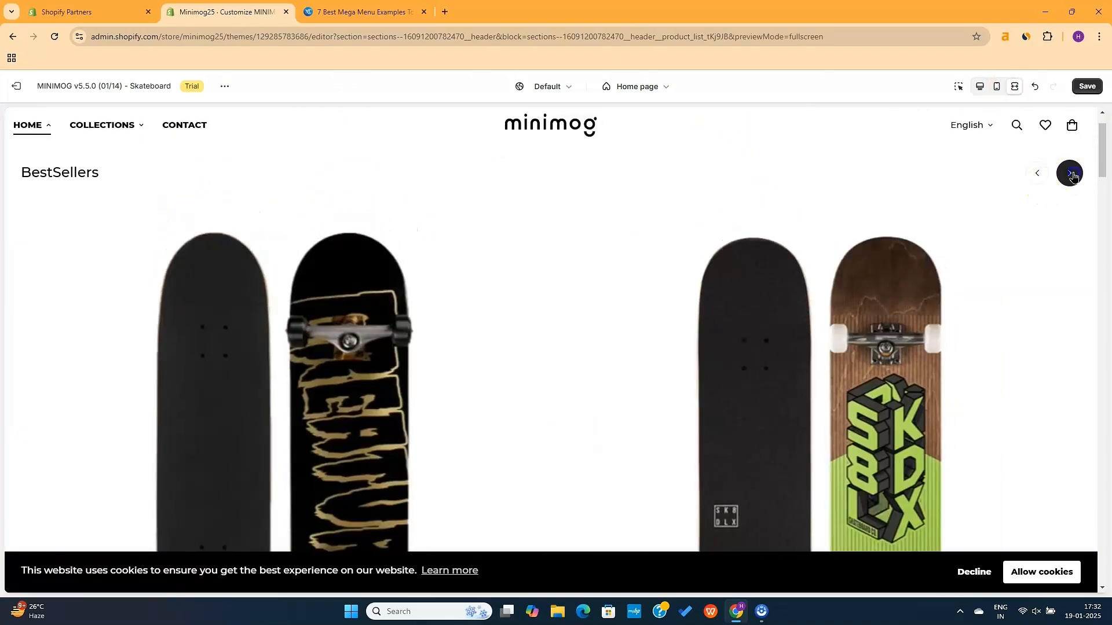
pyautogui.click(1070, 174)
pyautogui.click(1070, 173)
pyautogui.click(1070, 173)
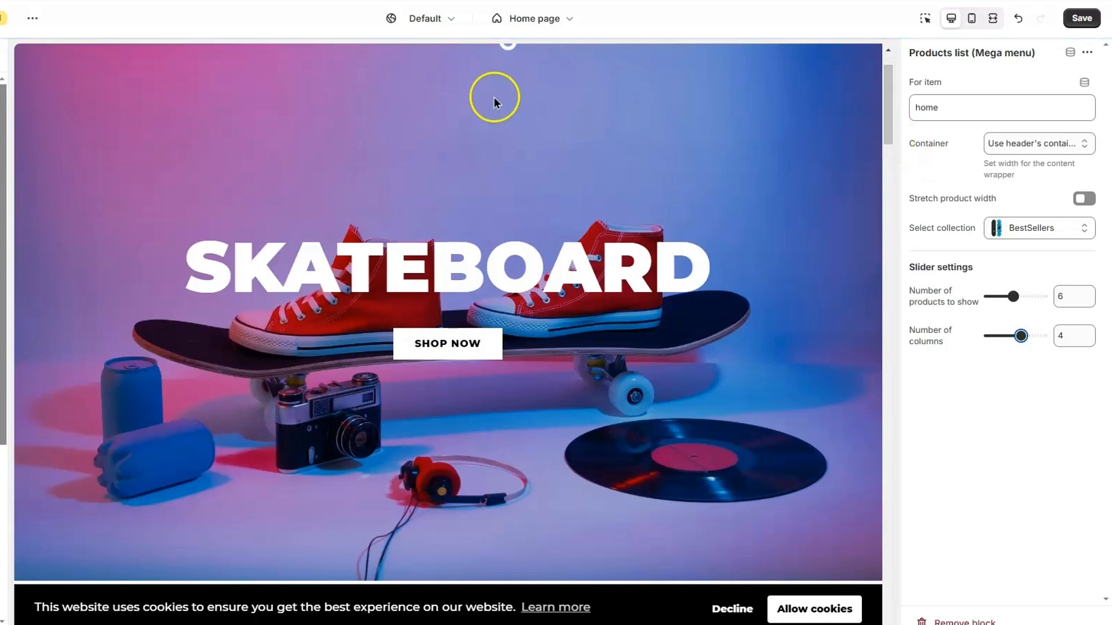
pyautogui.scroll(1, 335, 128)
pyautogui.moveTo(52, 99)
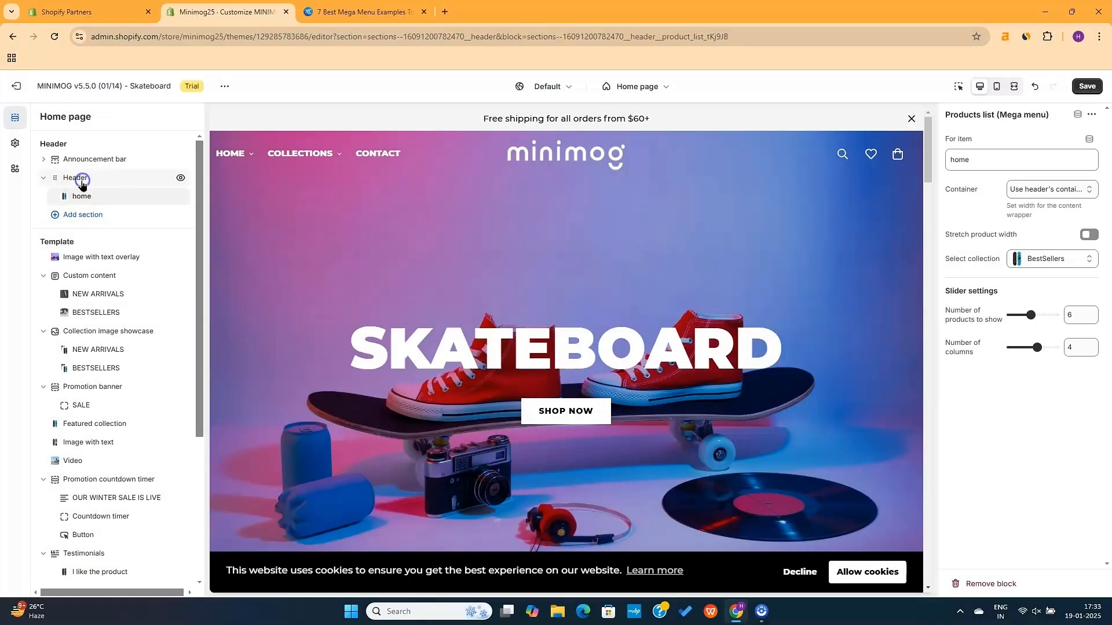
# Add a Collections (Mega menu) block to the Header for the 'col' collections item
pyautogui.click(82, 182)
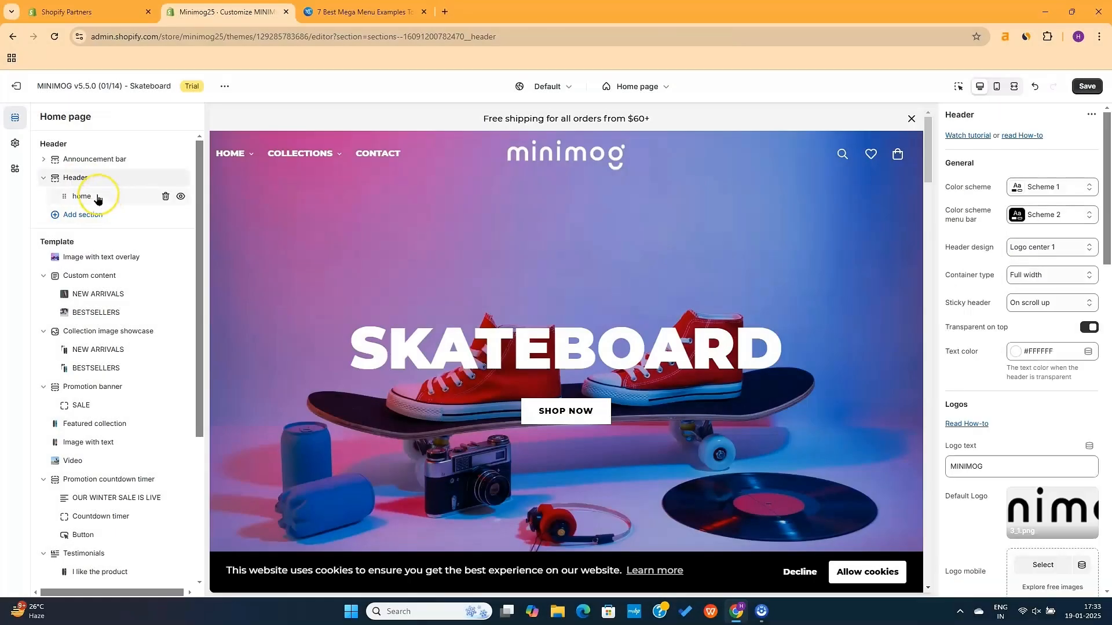
pyautogui.click(42, 180)
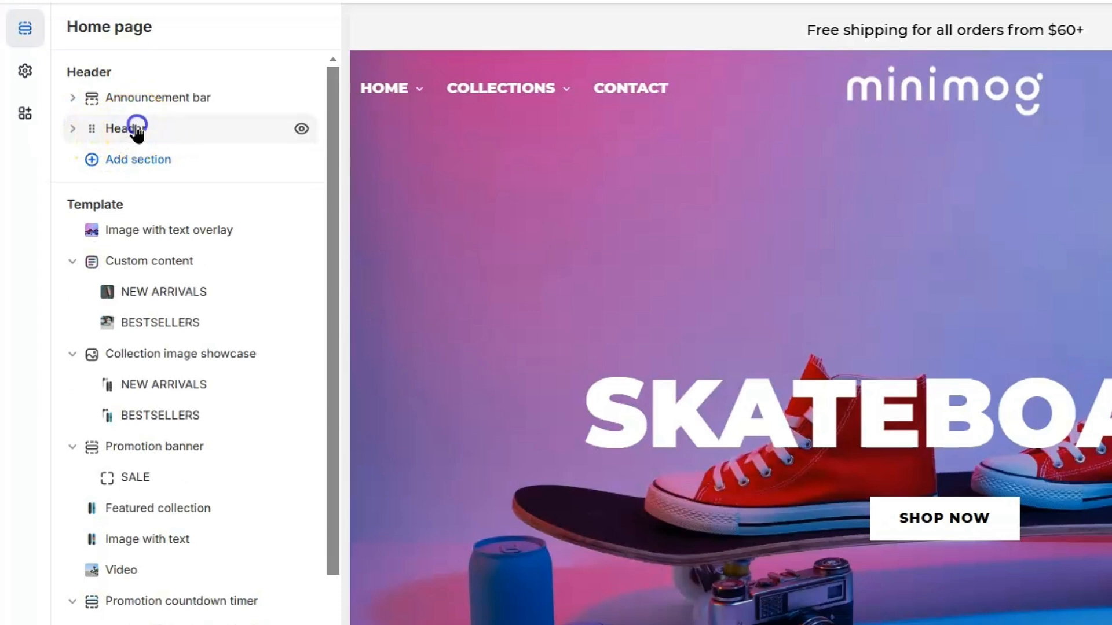
pyautogui.click(137, 128)
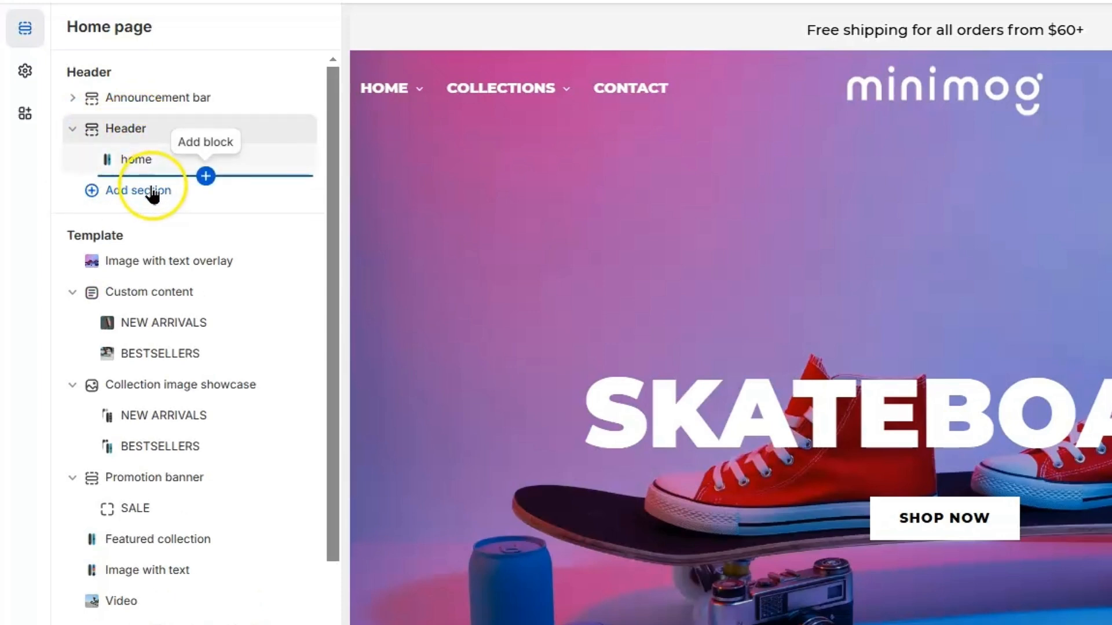
pyautogui.click(202, 175)
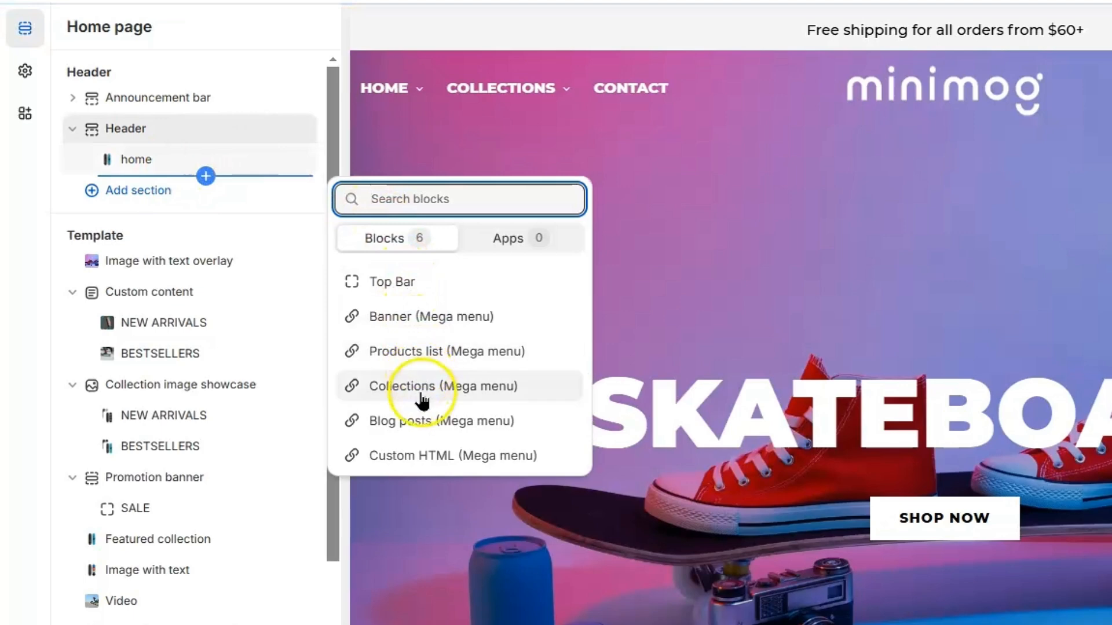
pyautogui.click(451, 398)
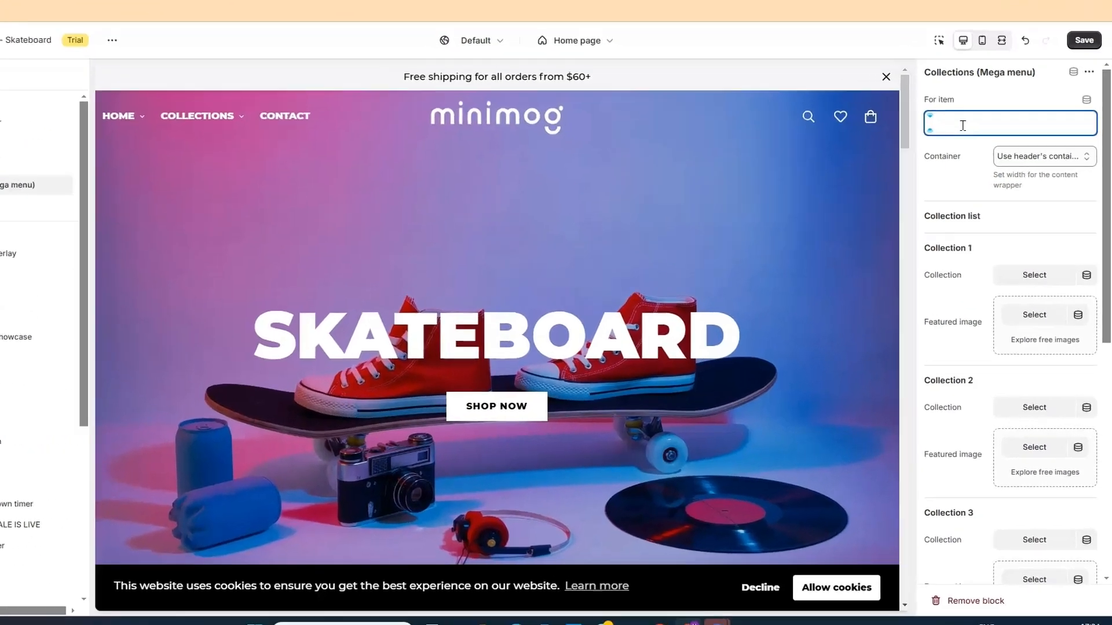
pyautogui.write('collections')
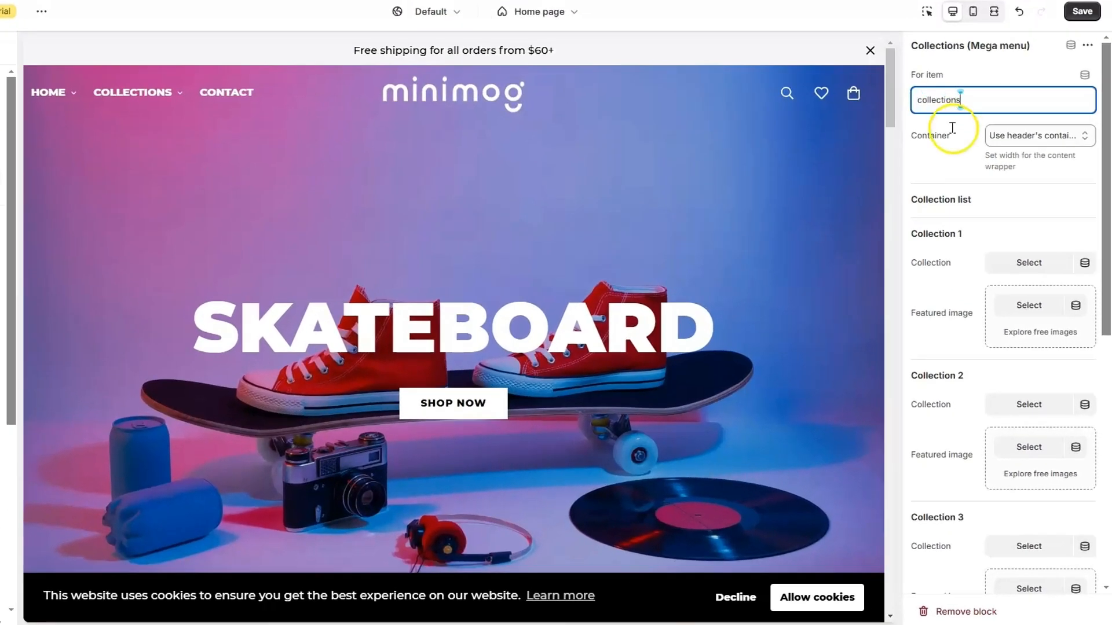
pyautogui.click(1001, 194)
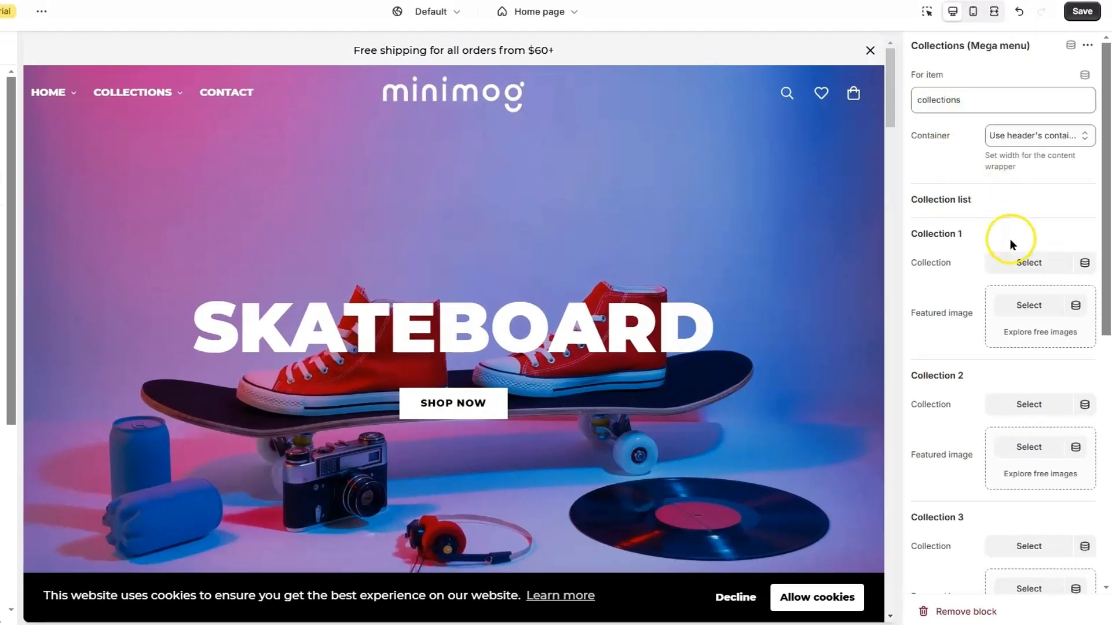
# Set Collection 1 to BestSellers and Collection 2 to New Arrivals
pyautogui.click(1015, 264)
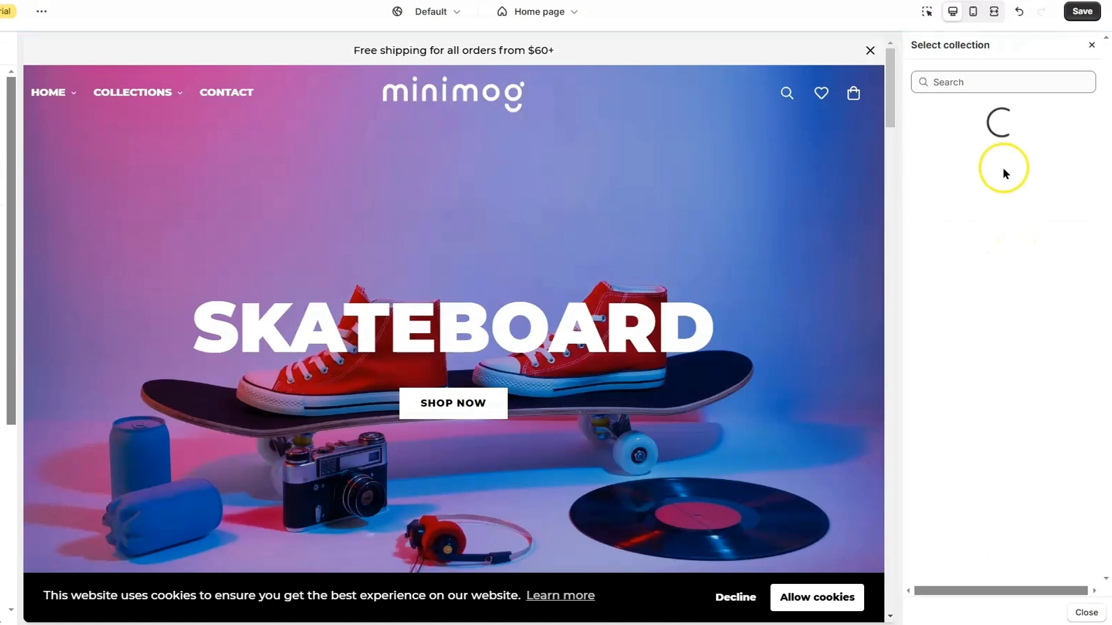
pyautogui.click(984, 162)
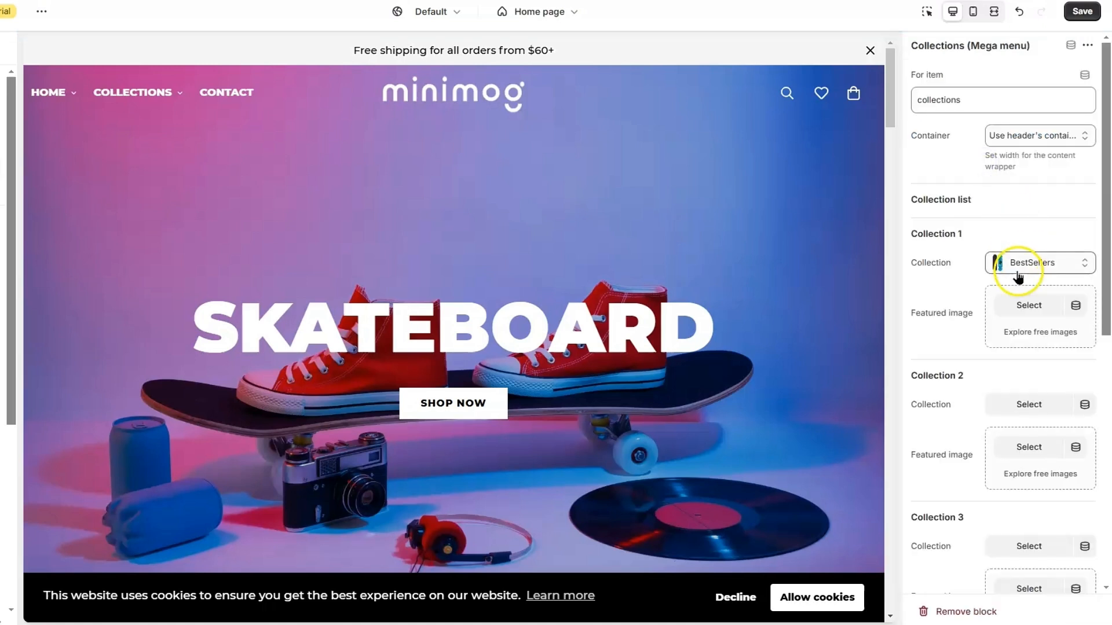
pyautogui.click(1032, 409)
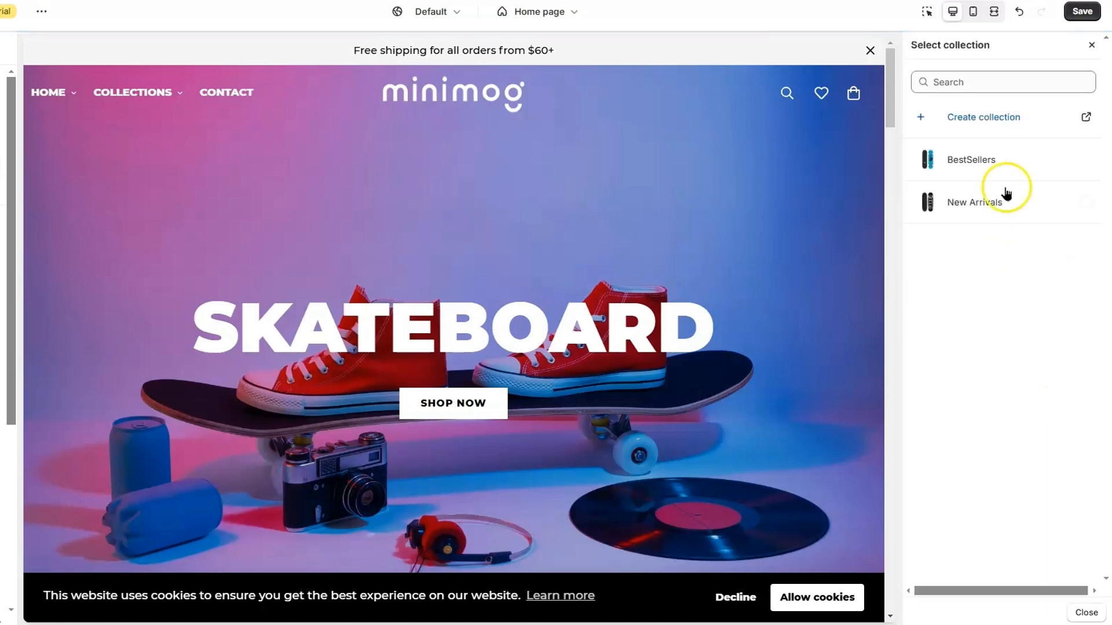
pyautogui.click(976, 204)
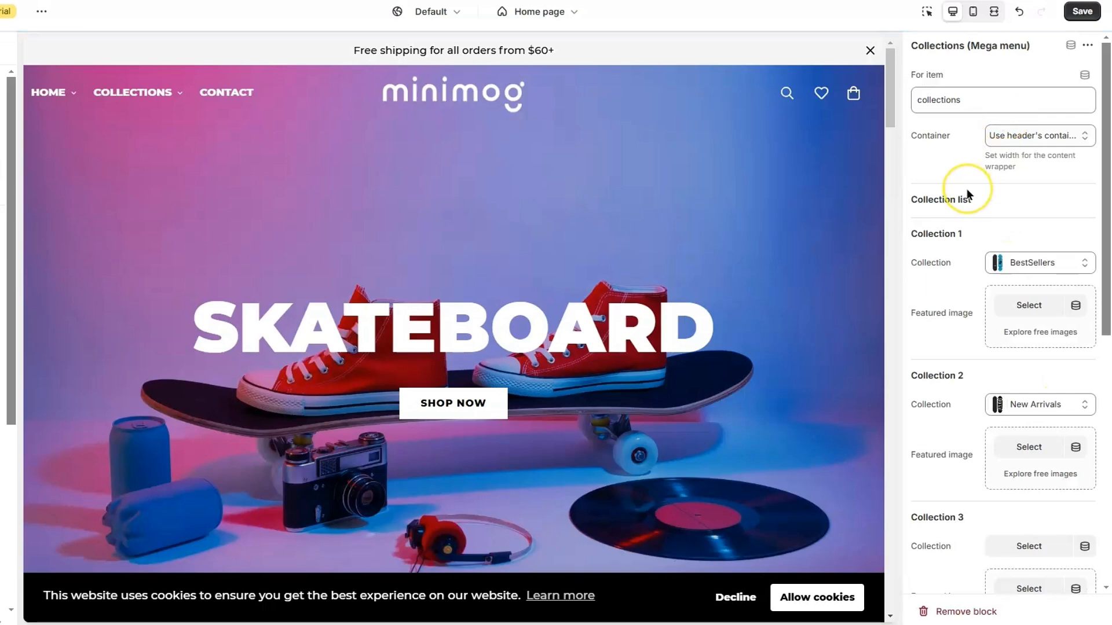
pyautogui.moveTo(160, 88)
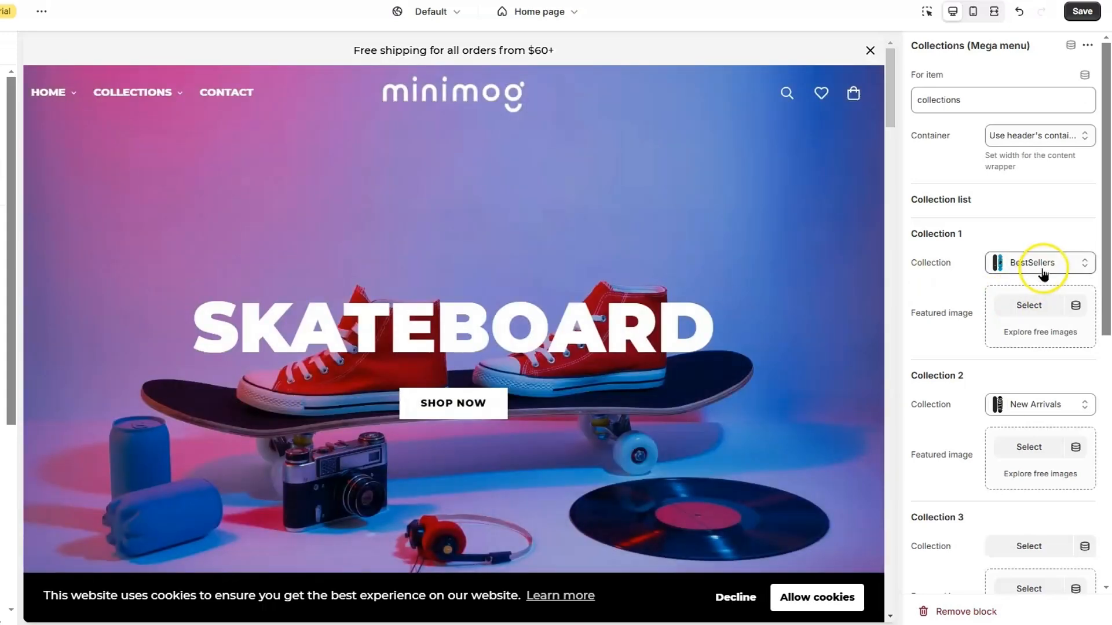
# Remove BestSellers from Collection 1 and New Arrivals from Collection 2
pyautogui.click(1042, 267)
pyautogui.click(991, 364)
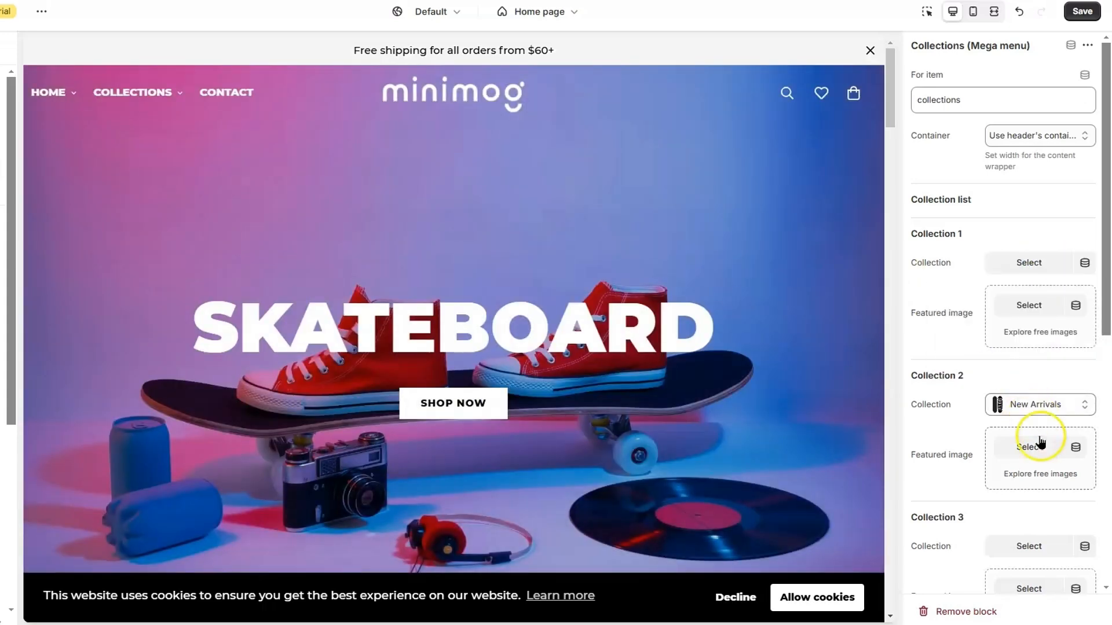
pyautogui.click(1059, 407)
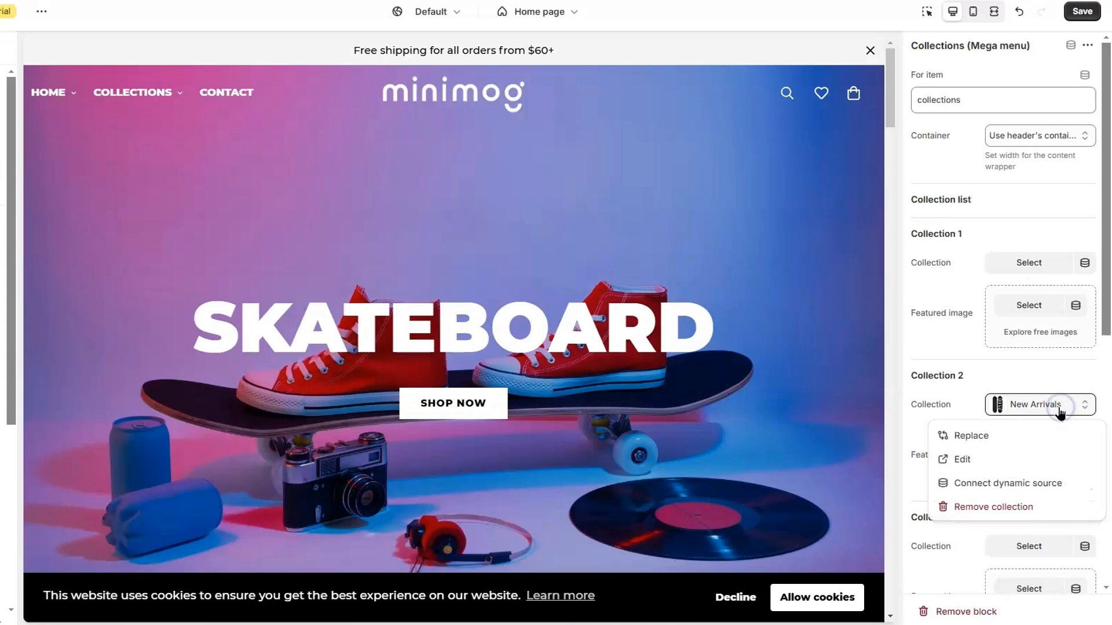
pyautogui.click(1002, 511)
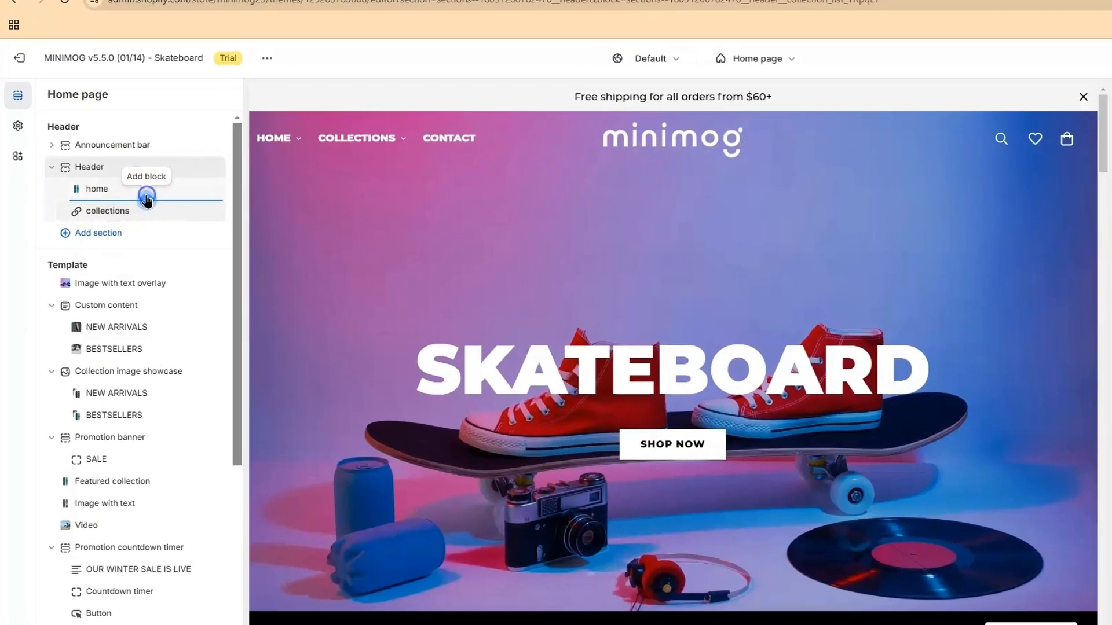
# Insert a Banner mega menu for 'contact' showing the skateboard photo, linked to the BestSellers collection
pyautogui.click(133, 204)
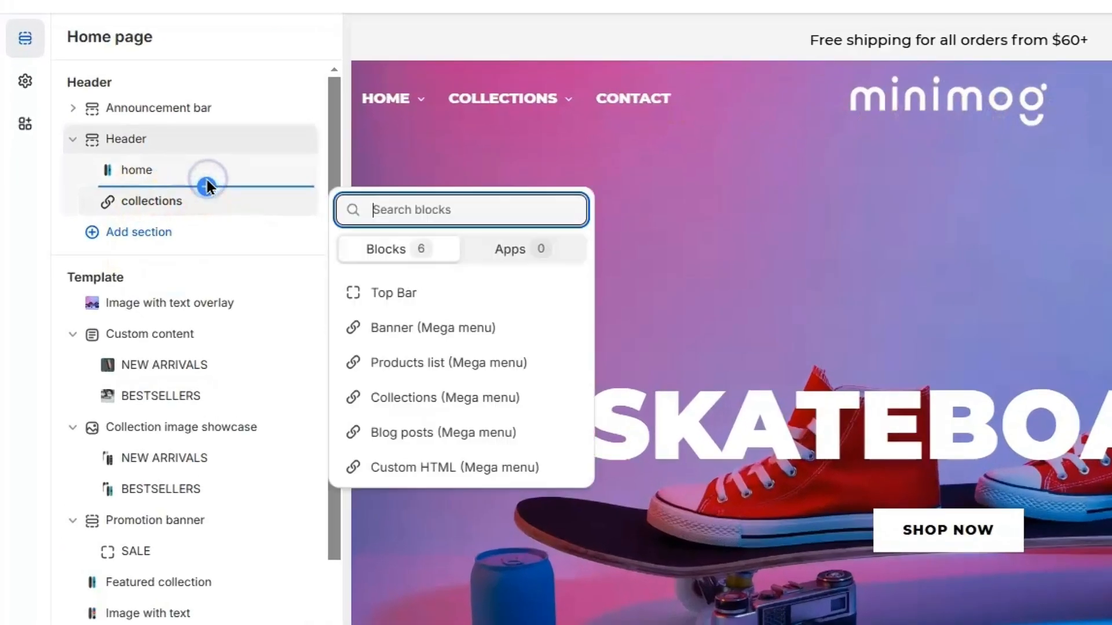
pyautogui.click(429, 329)
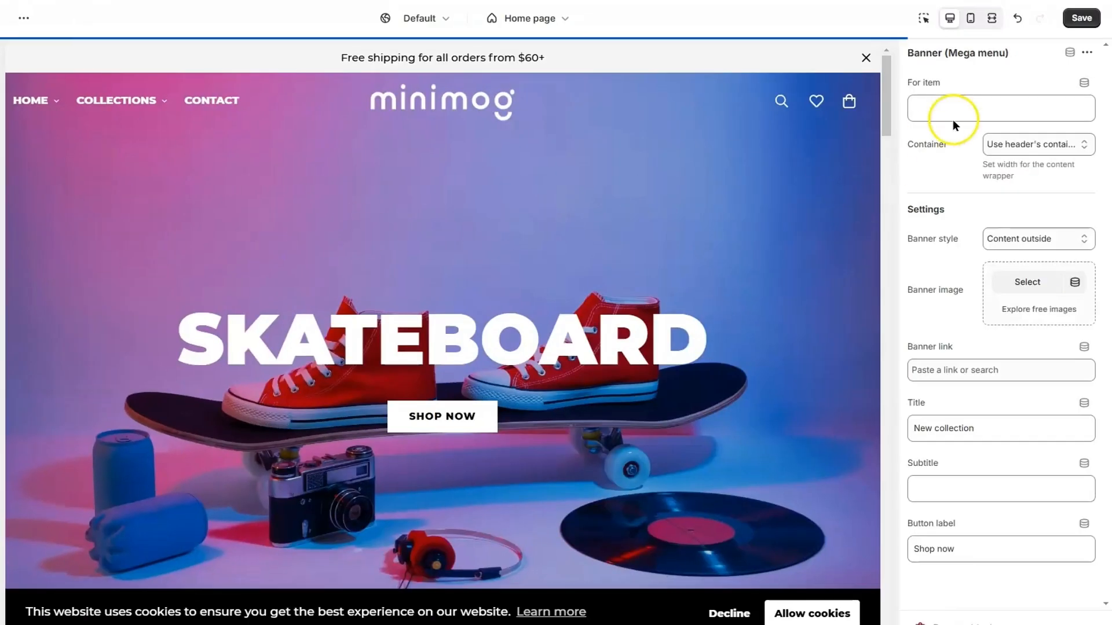
pyautogui.click(953, 119)
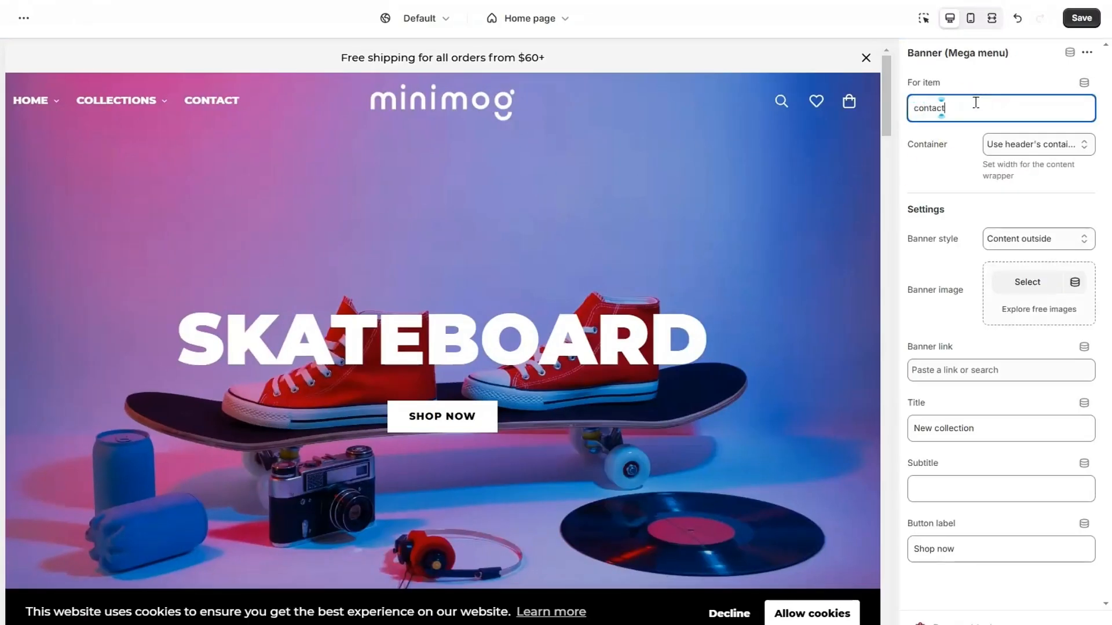
pyautogui.click(1020, 281)
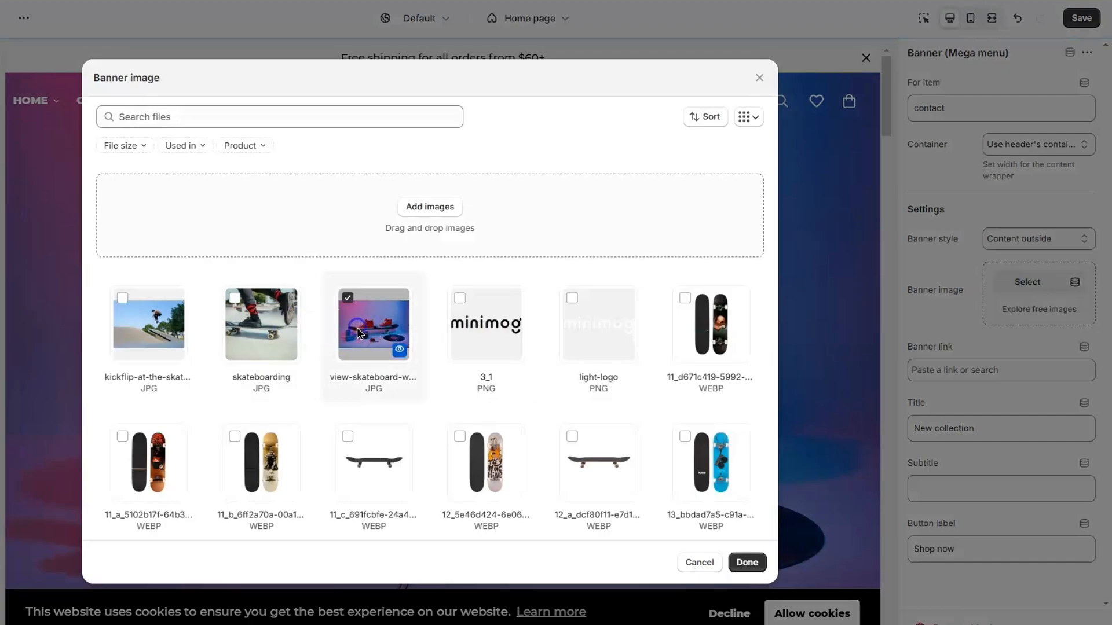
pyautogui.click(747, 562)
pyautogui.click(963, 382)
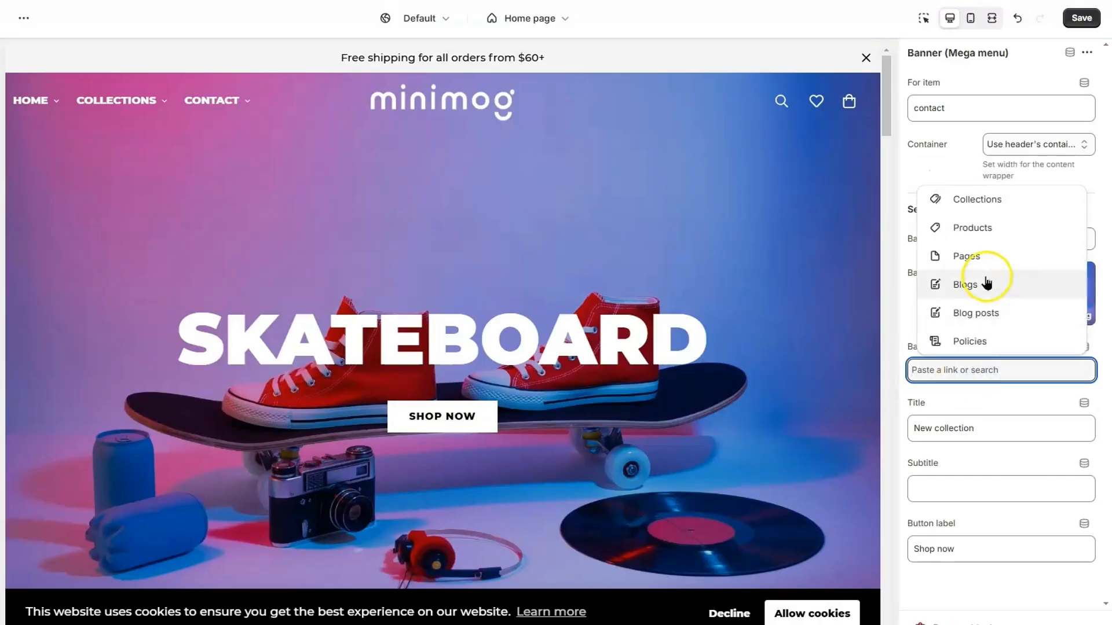
pyautogui.click(989, 200)
pyautogui.click(988, 312)
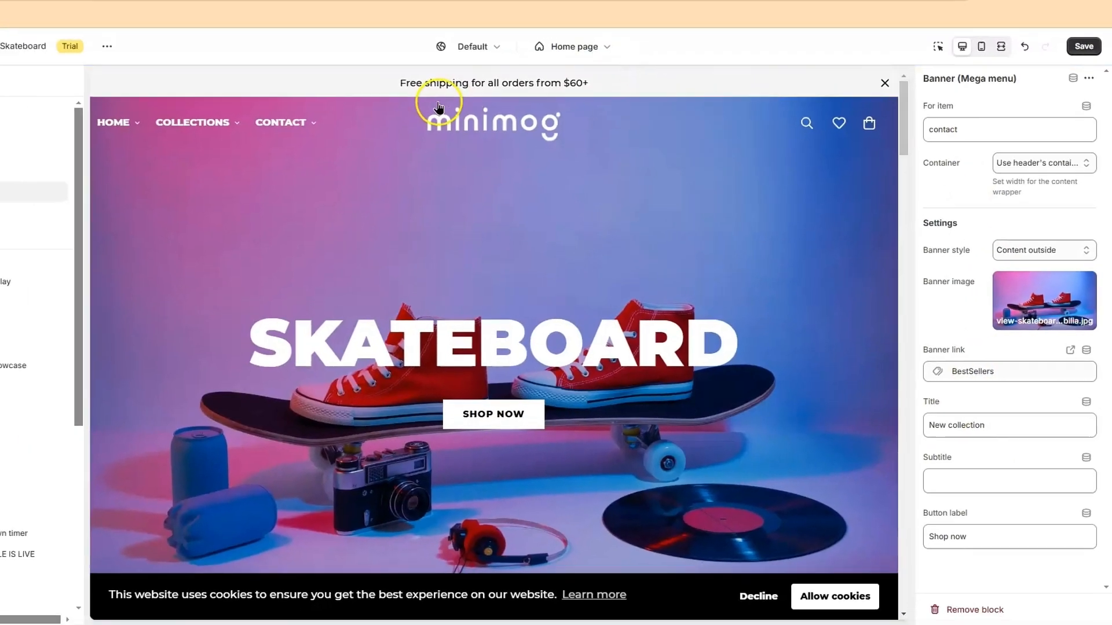
pyautogui.moveTo(215, 103)
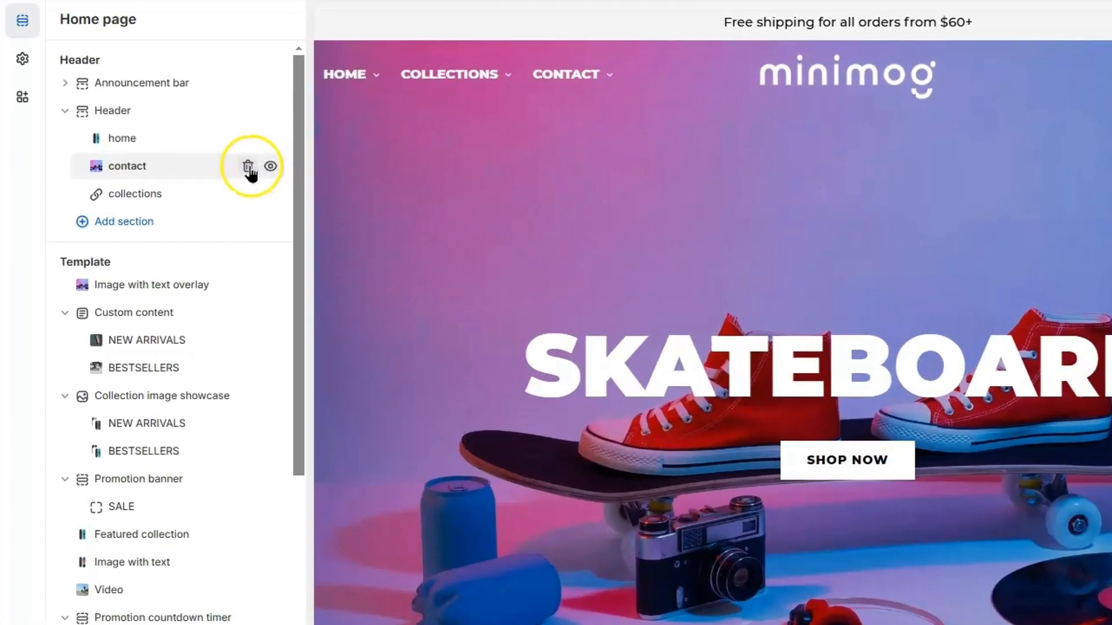
# Delete the contact Banner block, then add a Top Bar block and delete it again
pyautogui.click(248, 167)
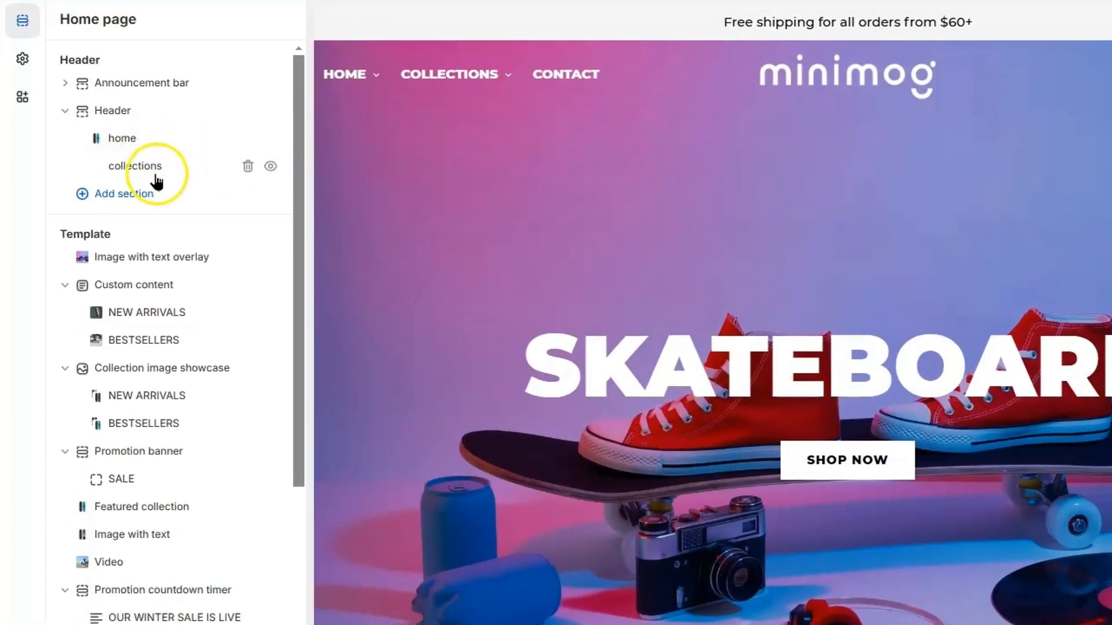
pyautogui.click(182, 153)
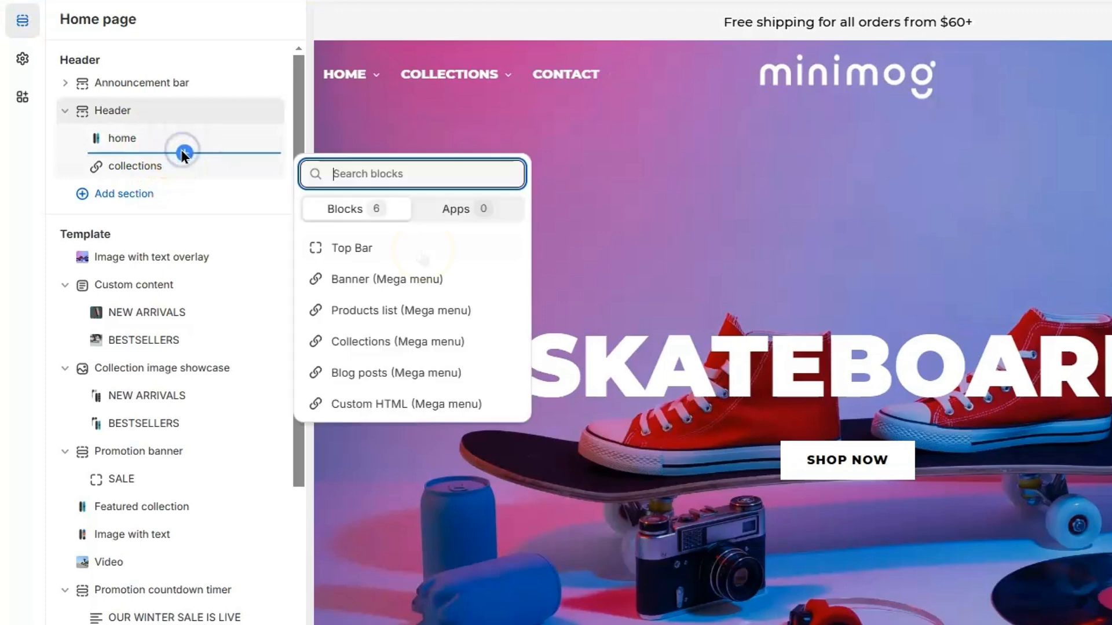
pyautogui.click(423, 255)
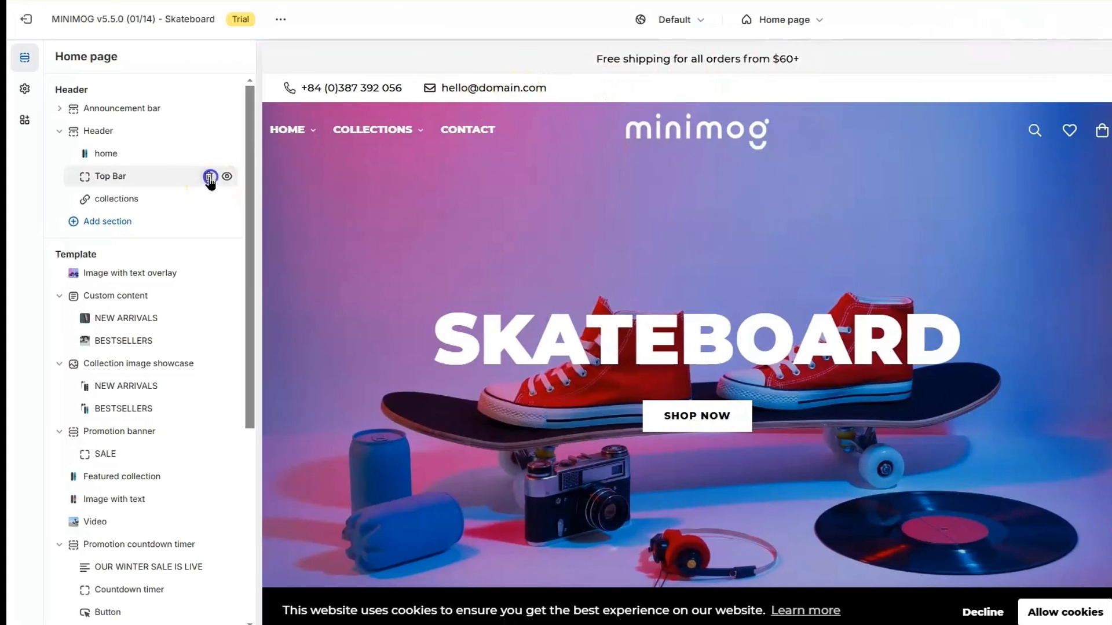
pyautogui.click(209, 176)
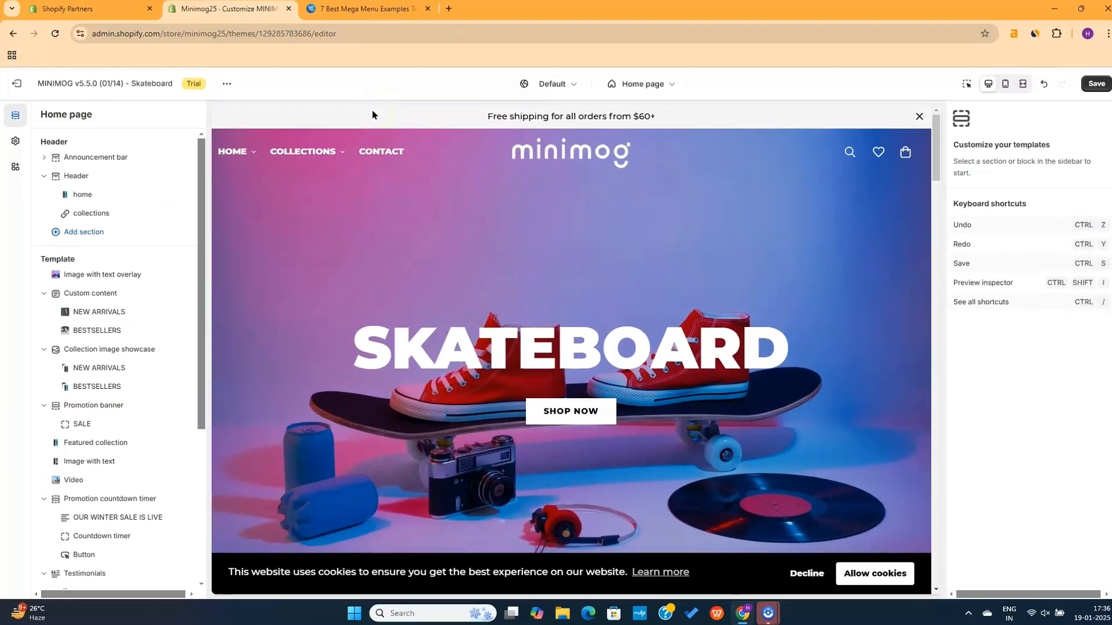
# Scroll through the home page preview, then expand General settings under Theme settings
pyautogui.scroll(-6, 727, 251)
pyautogui.scroll(-20, 588, 276)
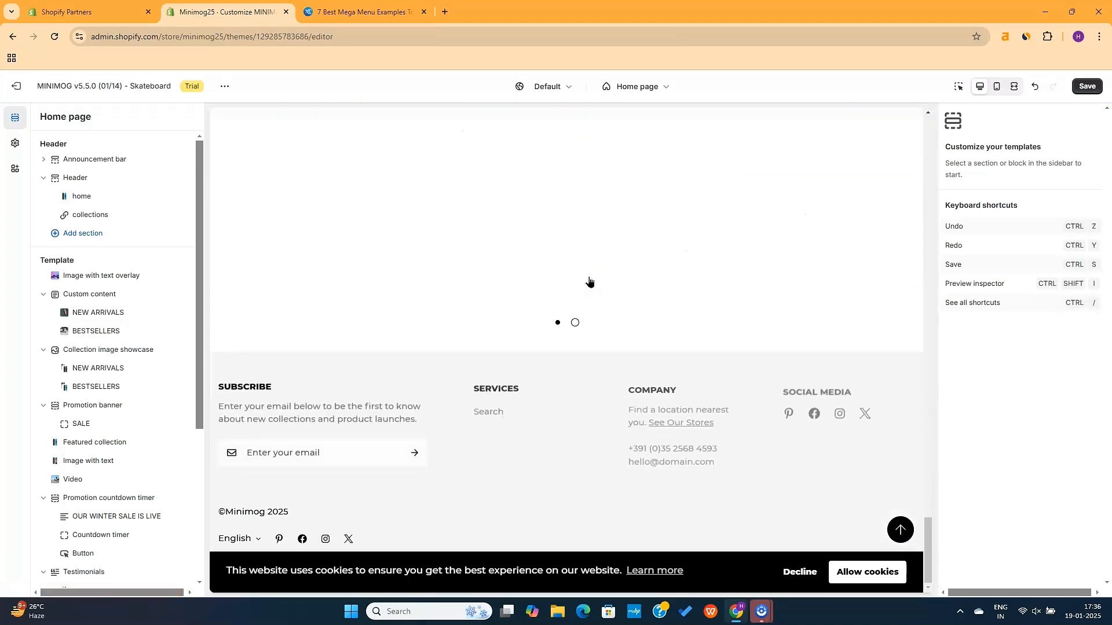
pyautogui.click(490, 410)
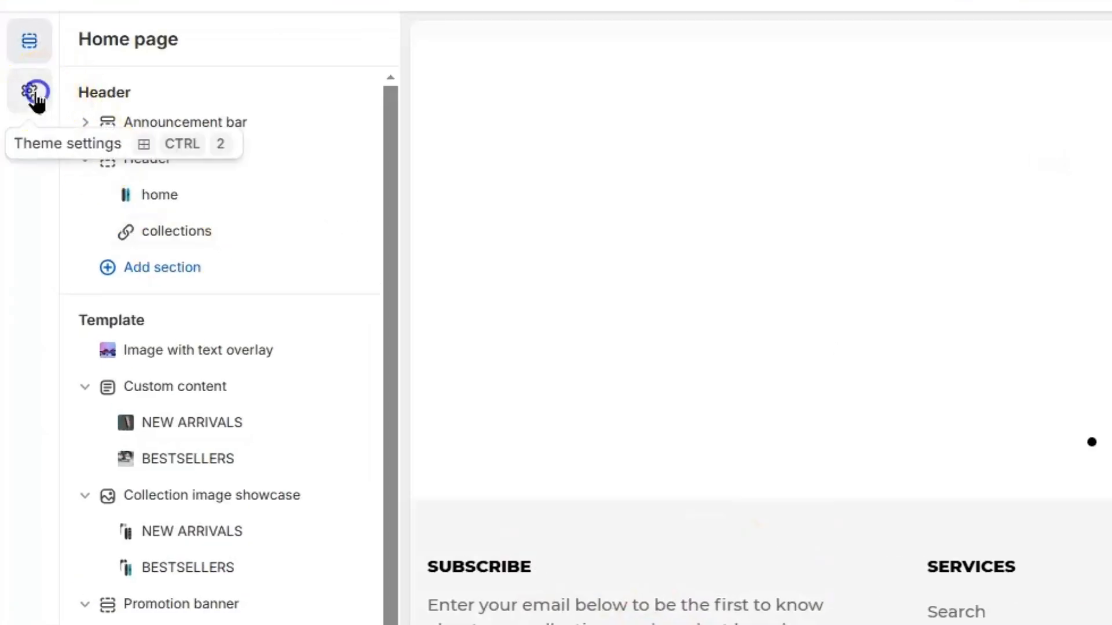
pyautogui.click(32, 95)
pyautogui.click(175, 95)
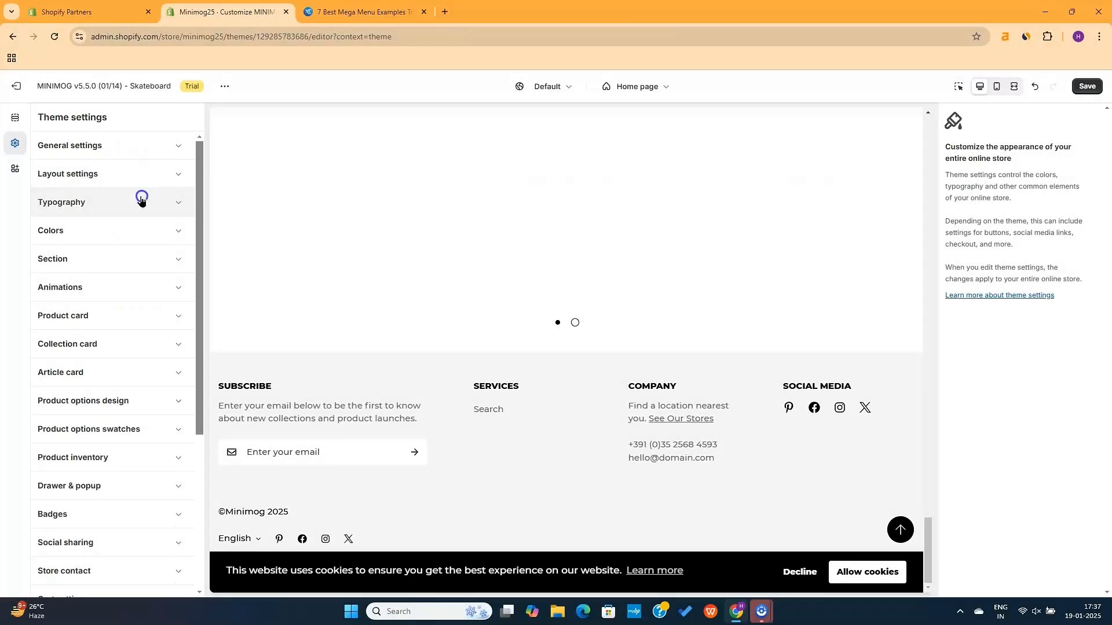
# Under Typography, change the body text font from Roboto Condensed to Mono
pyautogui.click(141, 199)
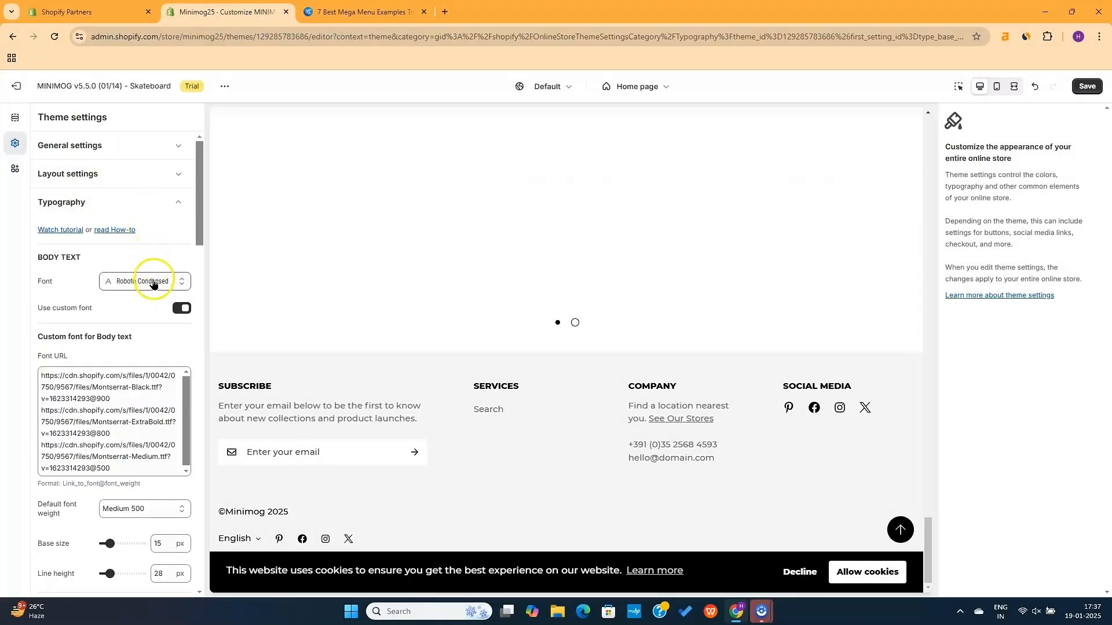
pyautogui.scroll(15, 471, 247)
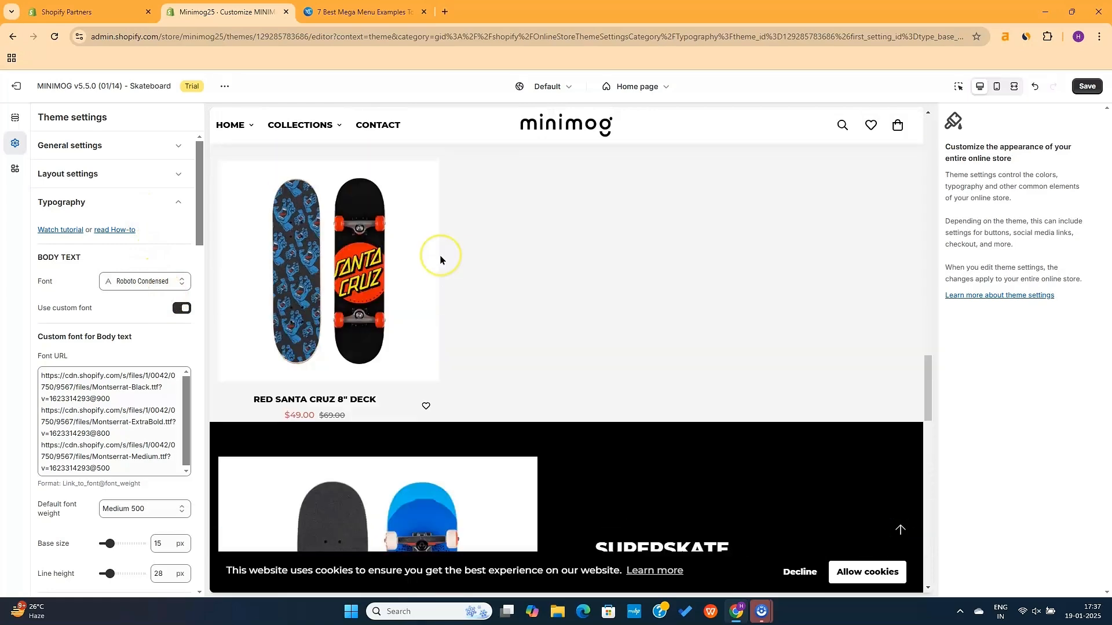
pyautogui.scroll(10, 440, 258)
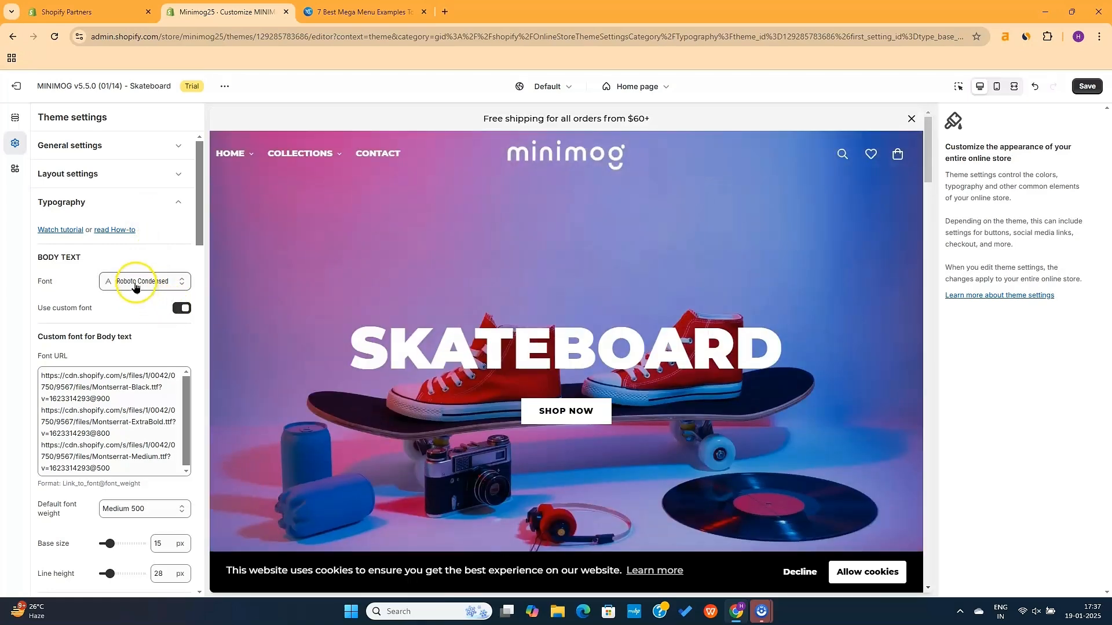
pyautogui.click(143, 283)
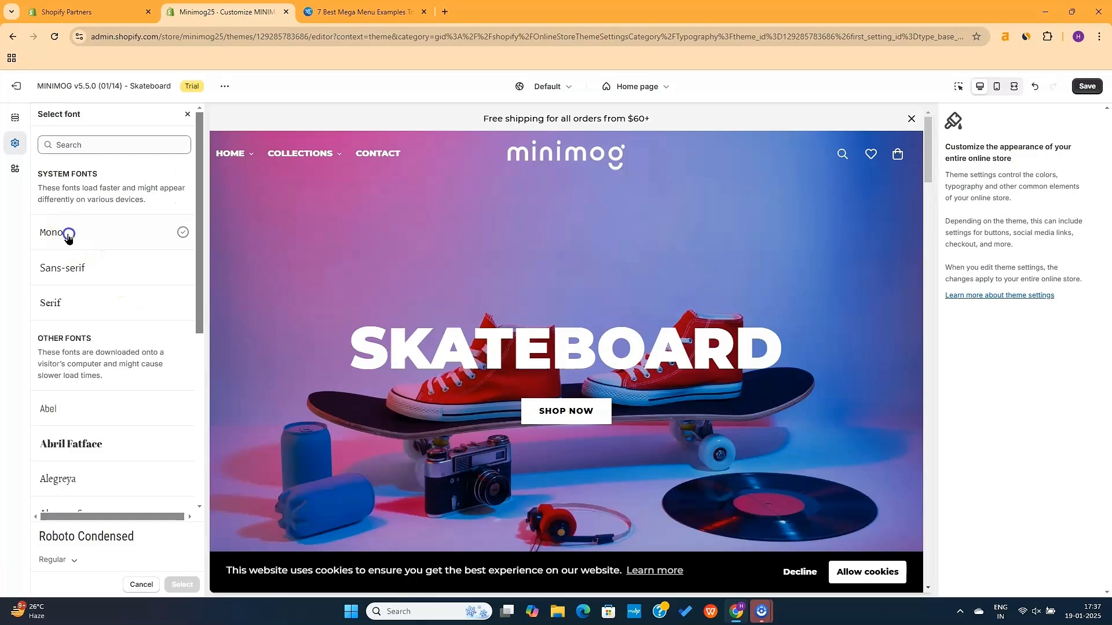
pyautogui.scroll(-10, 452, 414)
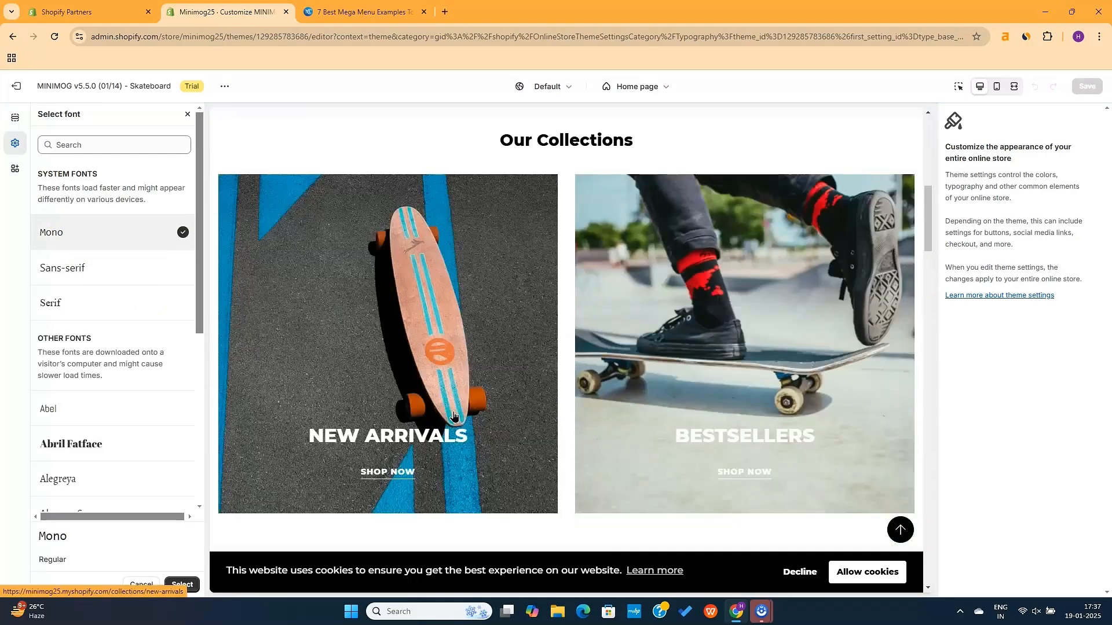
pyautogui.scroll(-2, 454, 416)
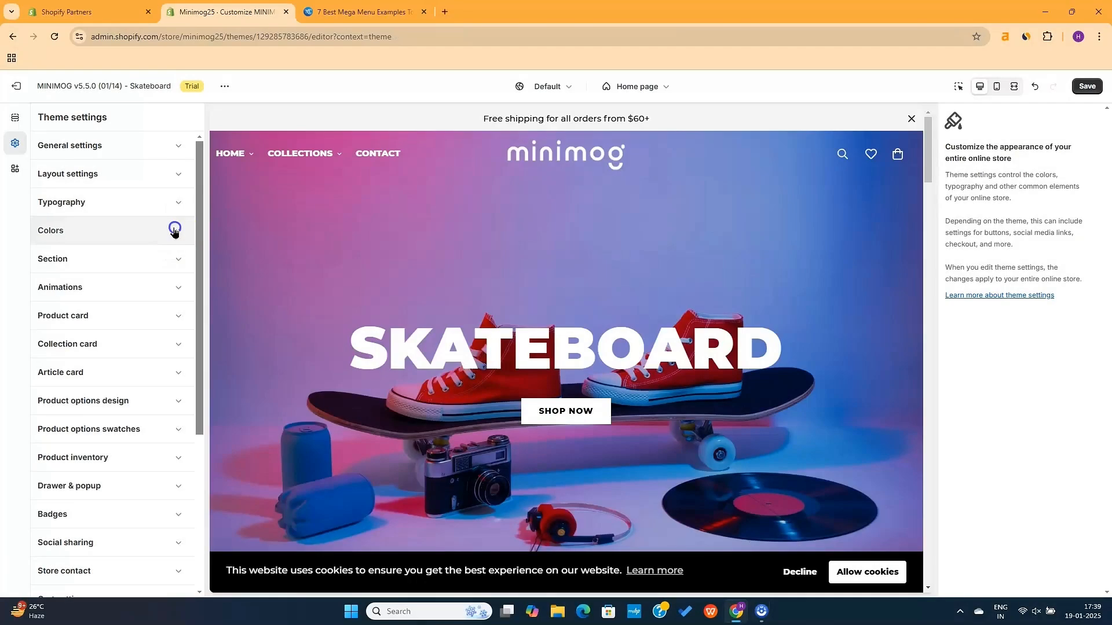
pyautogui.click(174, 230)
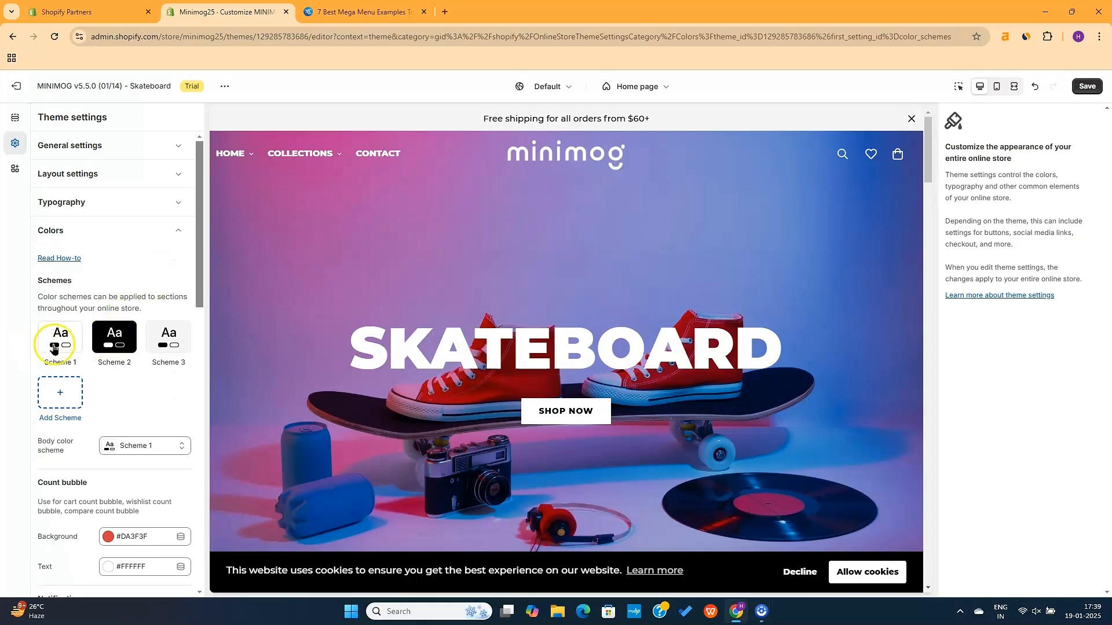
pyautogui.click(63, 397)
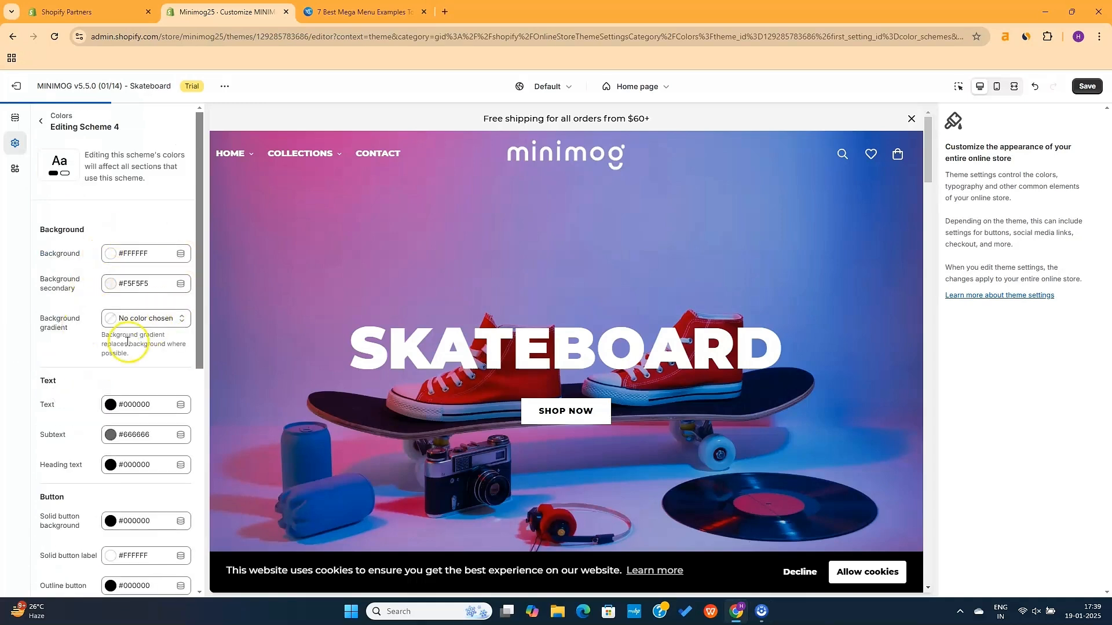
pyautogui.scroll(-10, 128, 398)
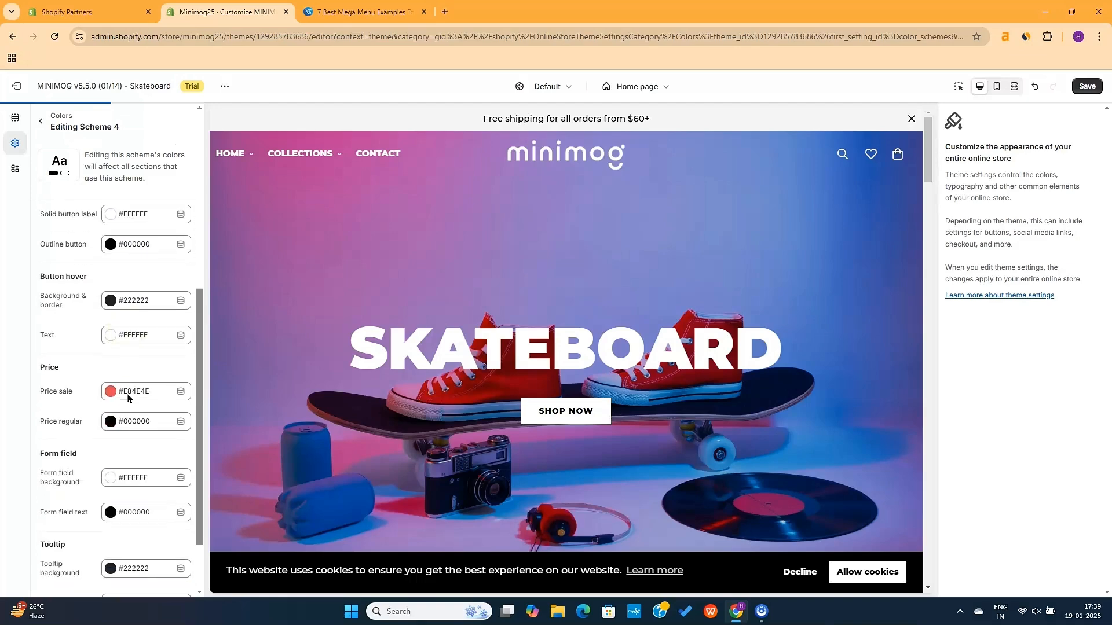
pyautogui.scroll(10, 129, 397)
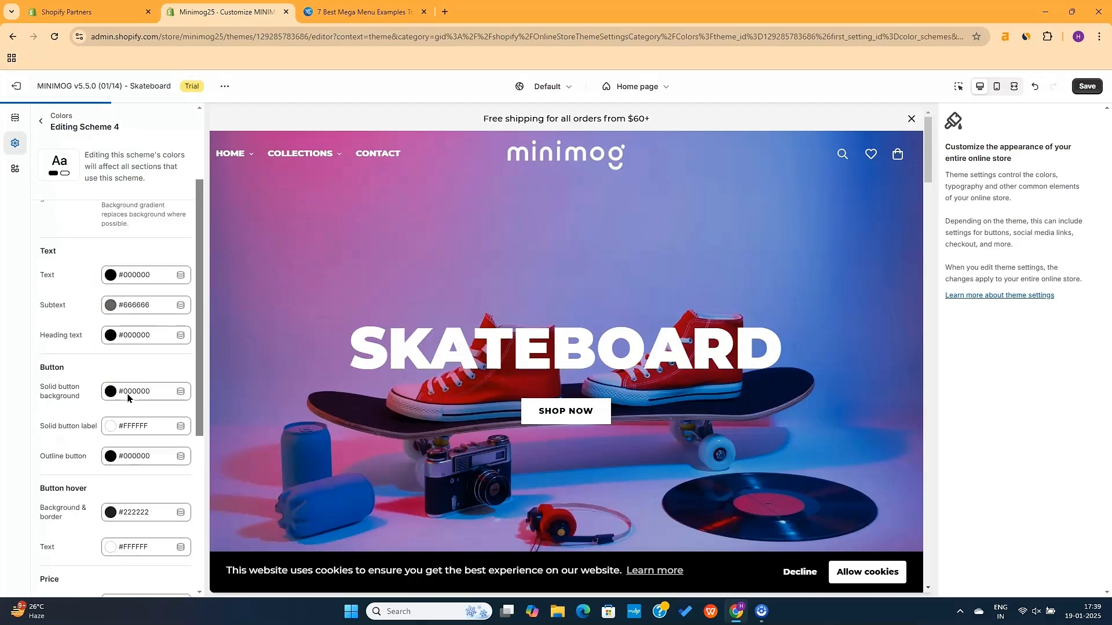
pyautogui.click(181, 136)
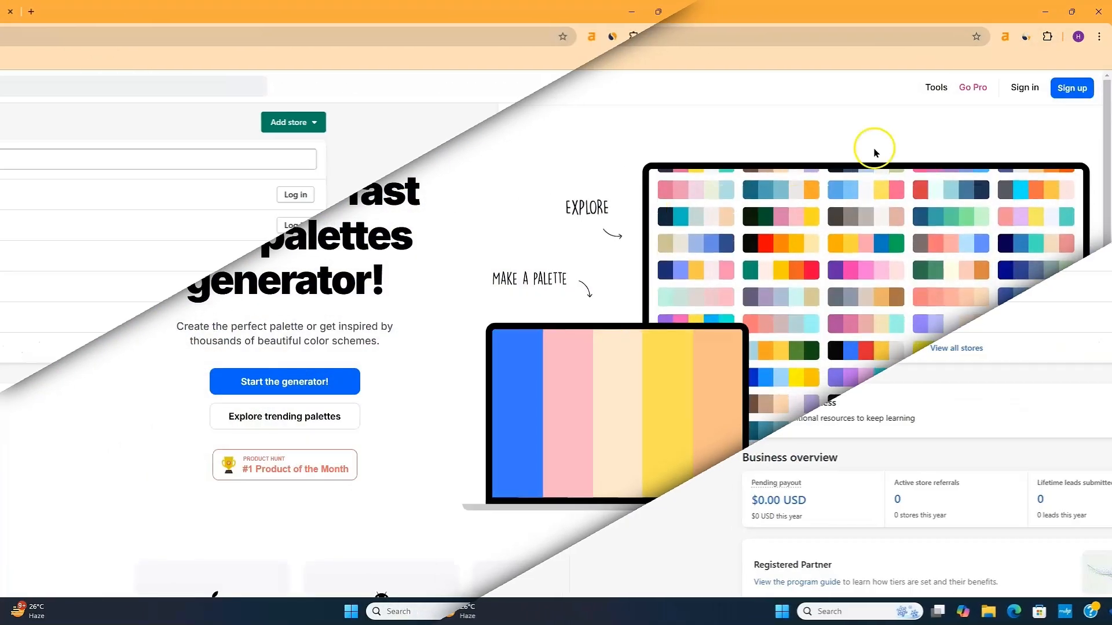
# Scroll through Coolors' Trending palettes, then return to the Minimog25 Customize tab
pyautogui.click(577, 213)
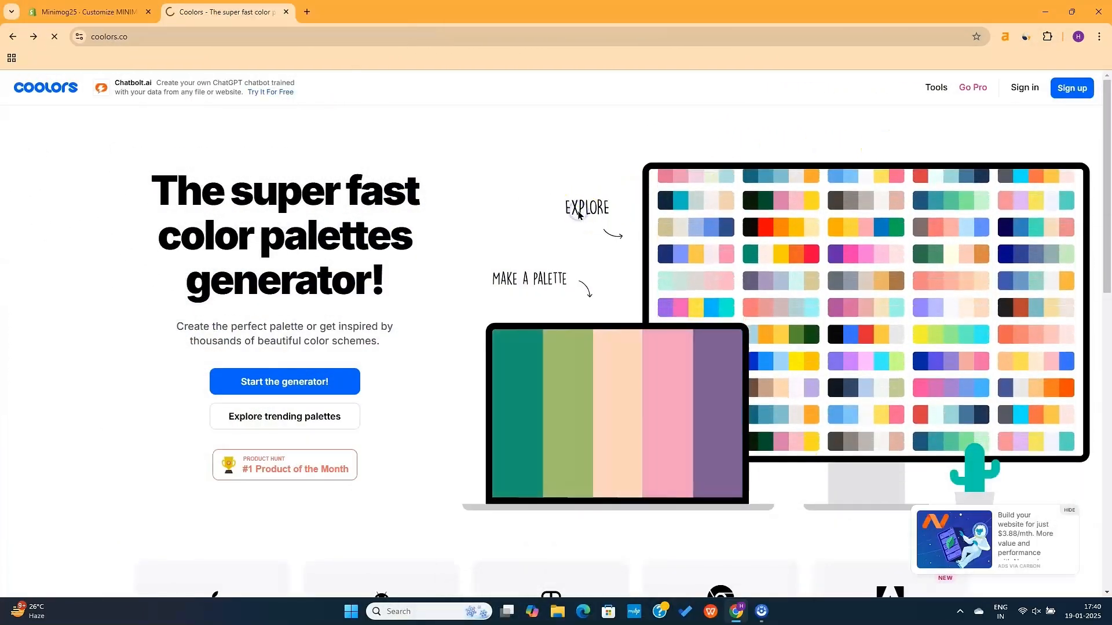
pyautogui.scroll(-3, 584, 337)
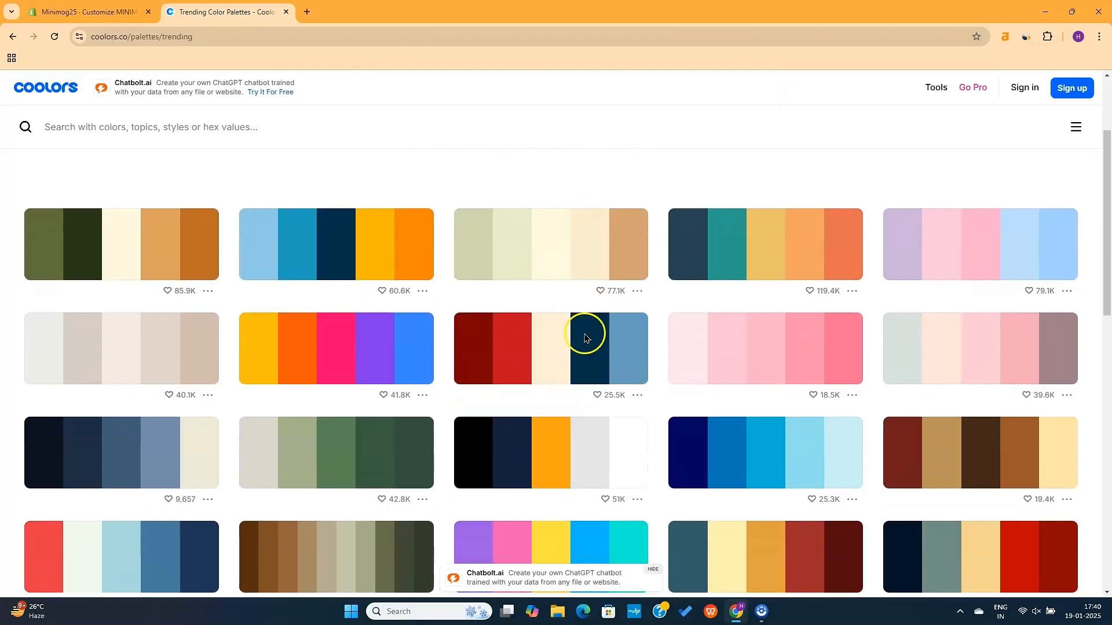
pyautogui.scroll(-15, 585, 501)
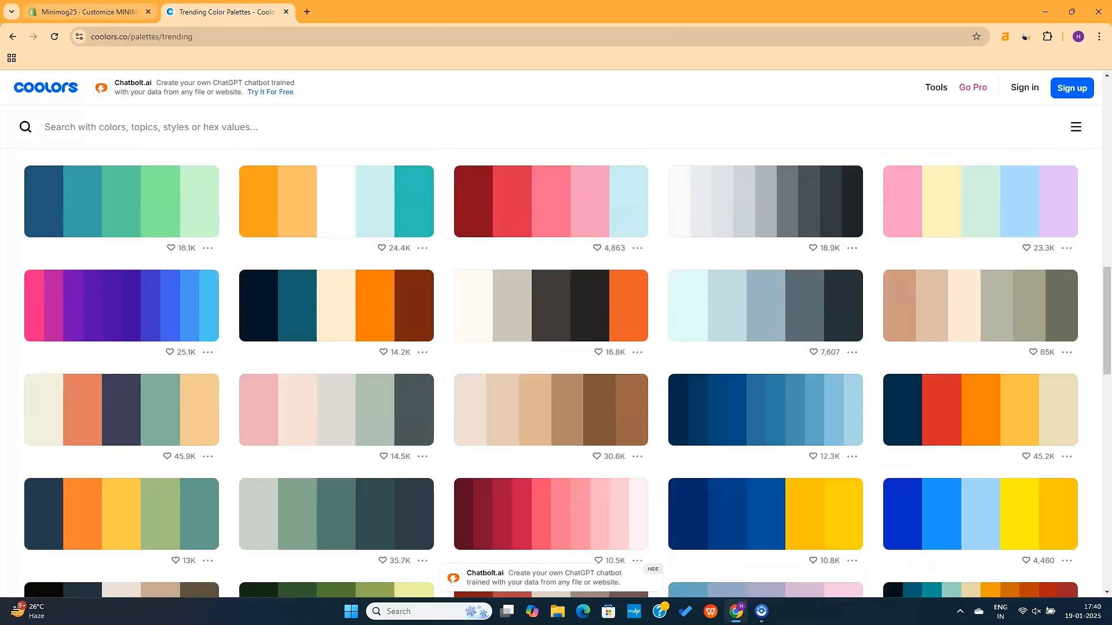
pyautogui.click(87, 12)
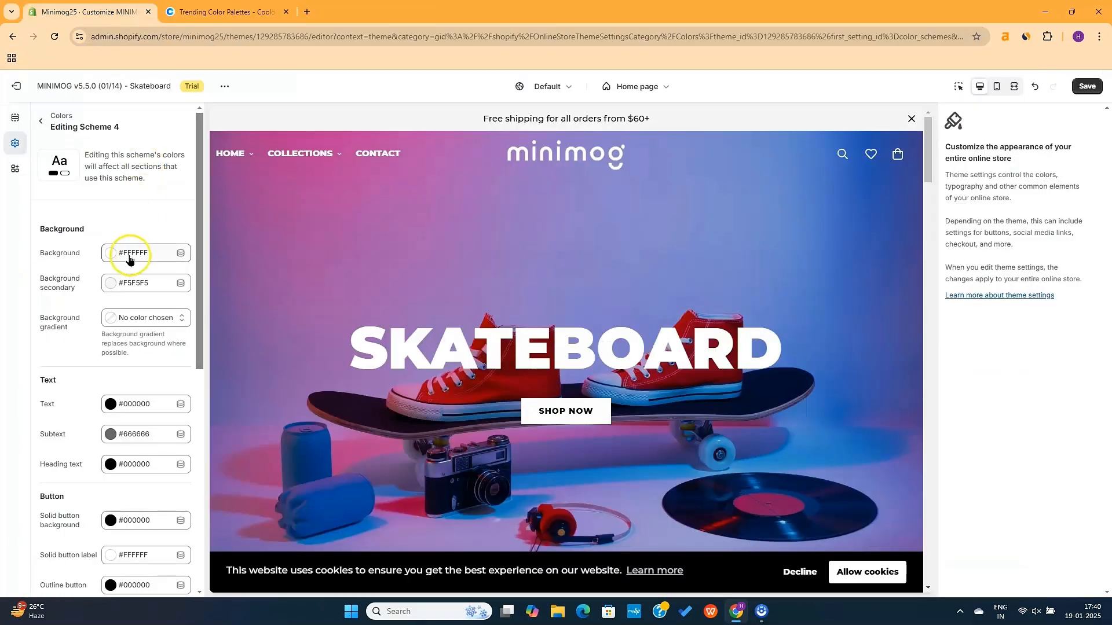
# Leave the Scheme 4 colour settings and return to the Theme settings list
pyautogui.scroll(-2, 133, 316)
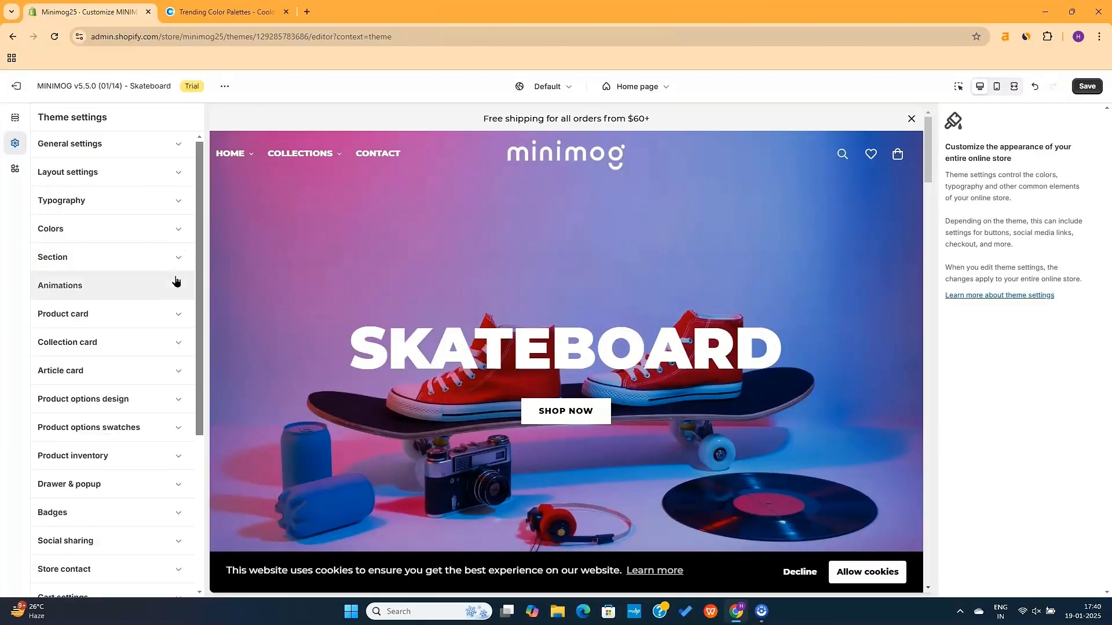
pyautogui.click(181, 287)
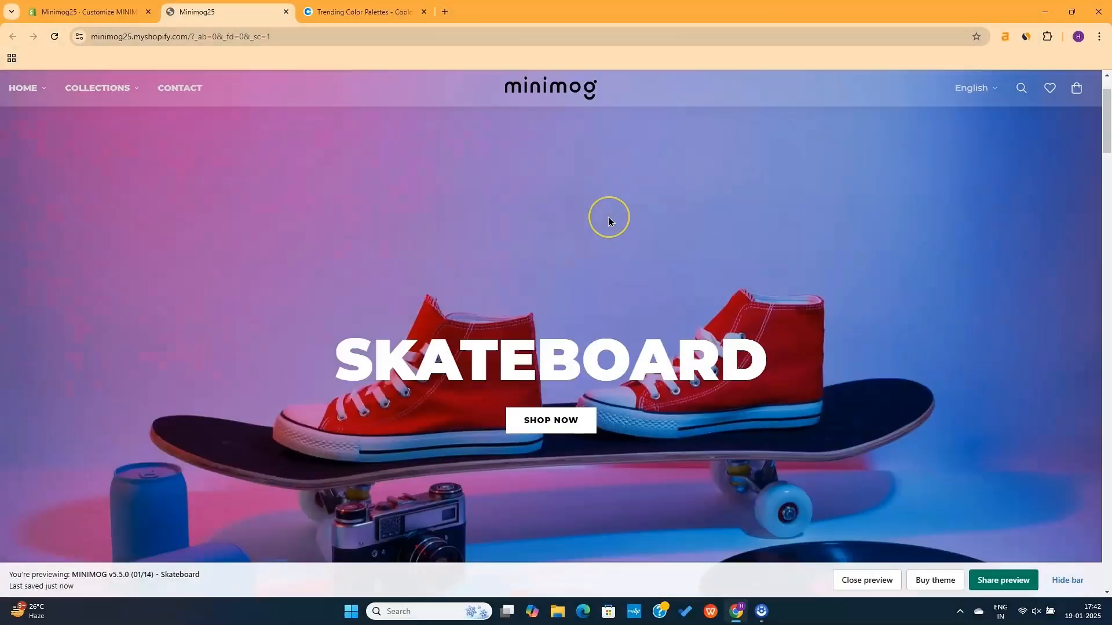
# Scroll the storefront home page preview and open the Toy Machine Black 8" Deck product page
pyautogui.scroll(-3, 609, 217)
pyautogui.scroll(-12, 609, 217)
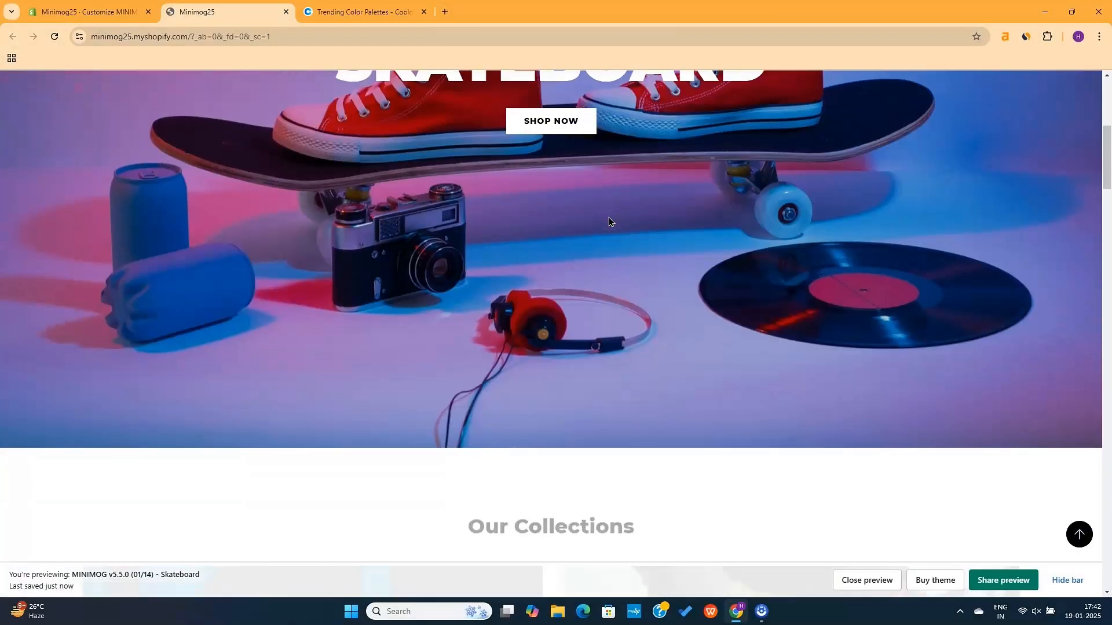
pyautogui.scroll(-15, 609, 221)
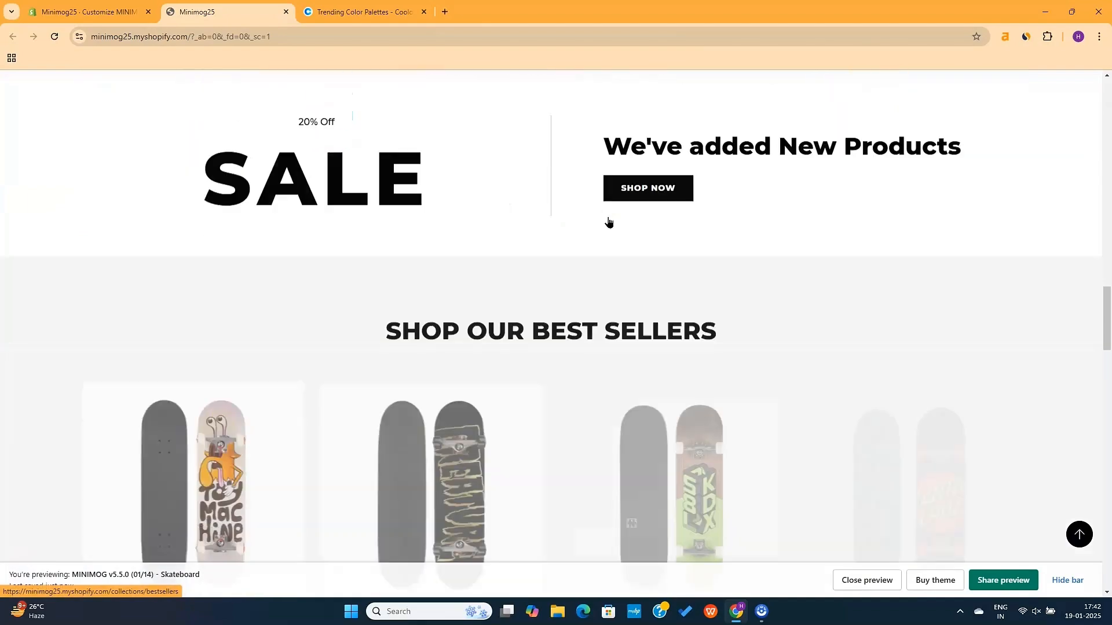
pyautogui.scroll(-5, 609, 221)
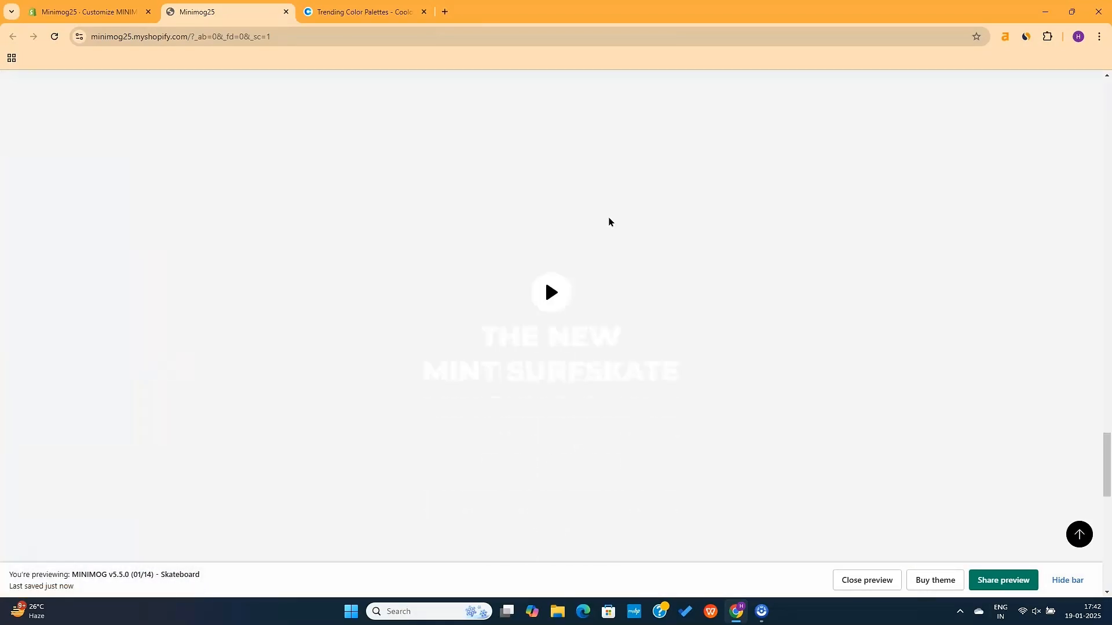
pyautogui.scroll(3, 609, 221)
pyautogui.scroll(-4, 608, 222)
pyautogui.scroll(-12, 608, 222)
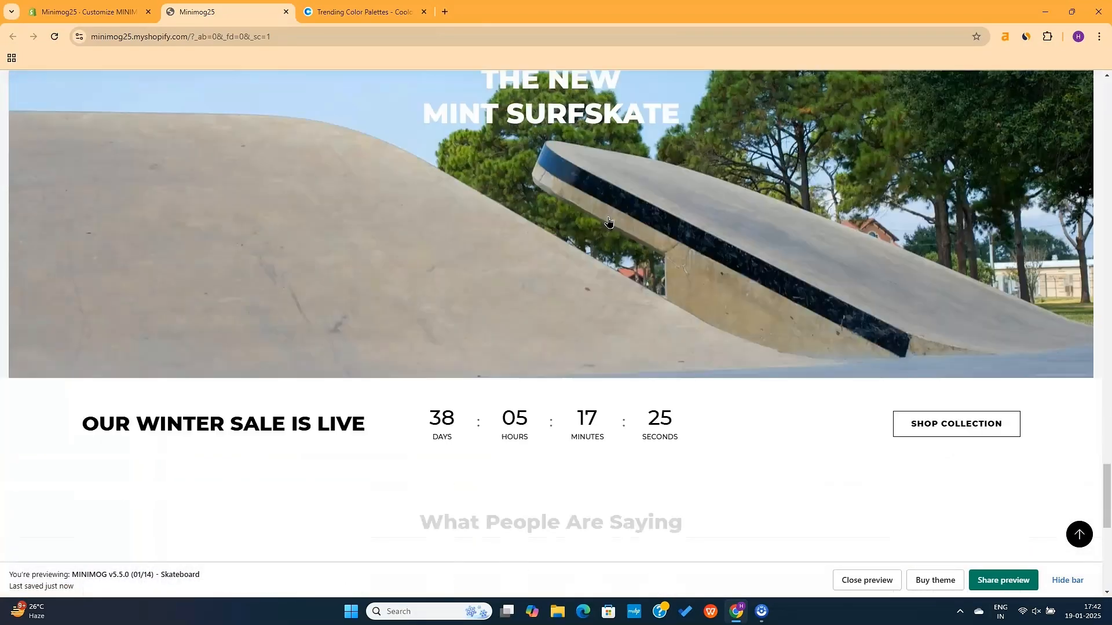
pyautogui.scroll(3, 608, 216)
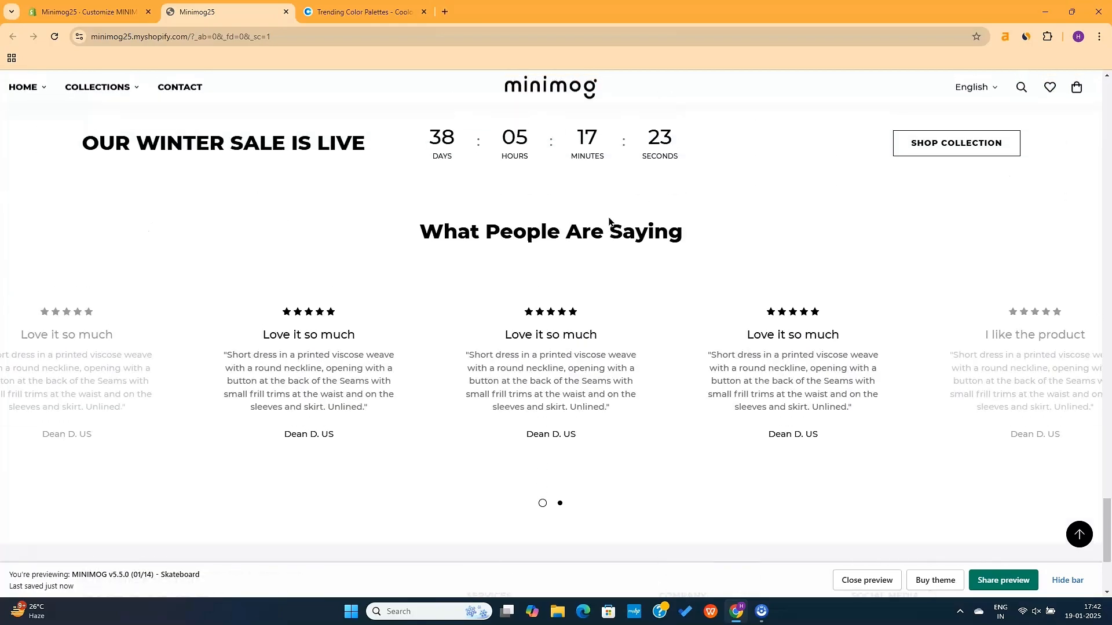
pyautogui.scroll(-4, 607, 215)
pyautogui.scroll(3, 608, 216)
pyautogui.scroll(8, 608, 220)
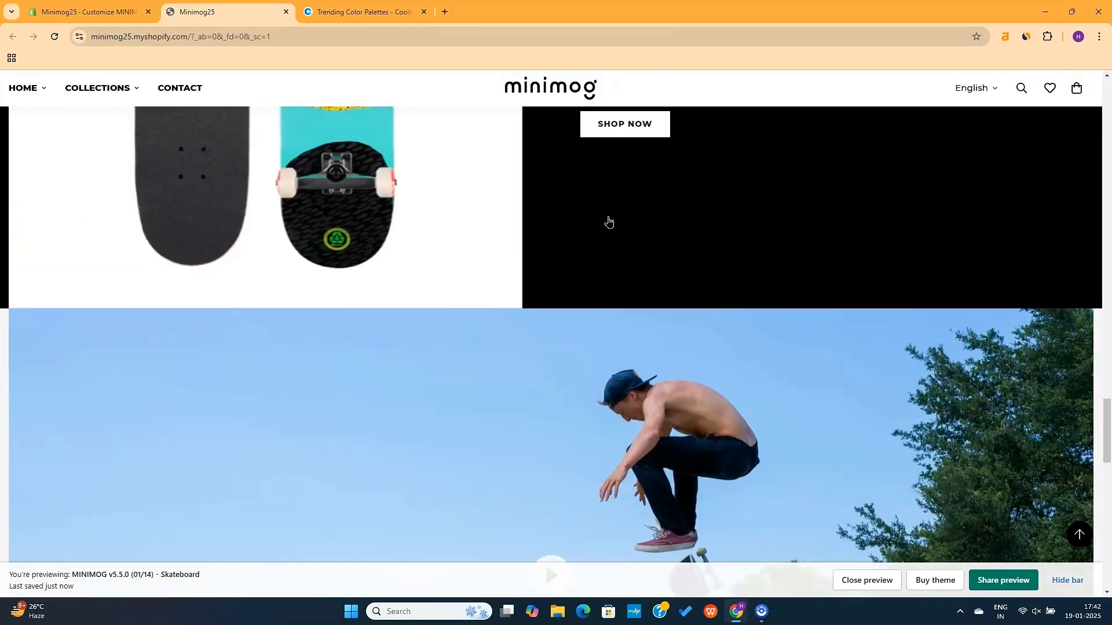
pyautogui.scroll(-1, 412, 315)
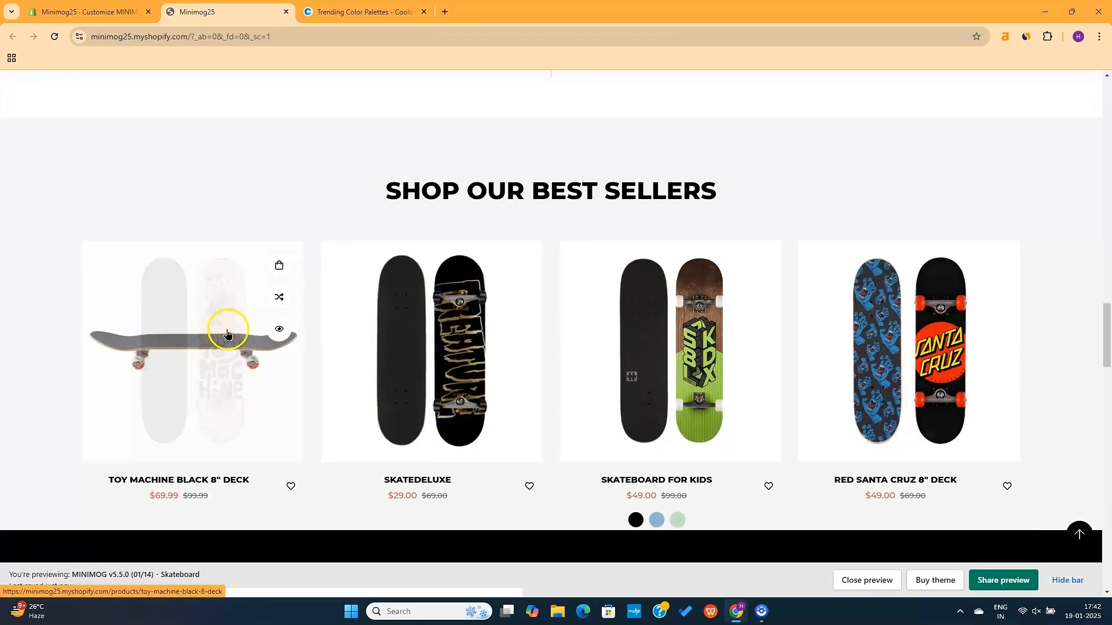
pyautogui.click(202, 338)
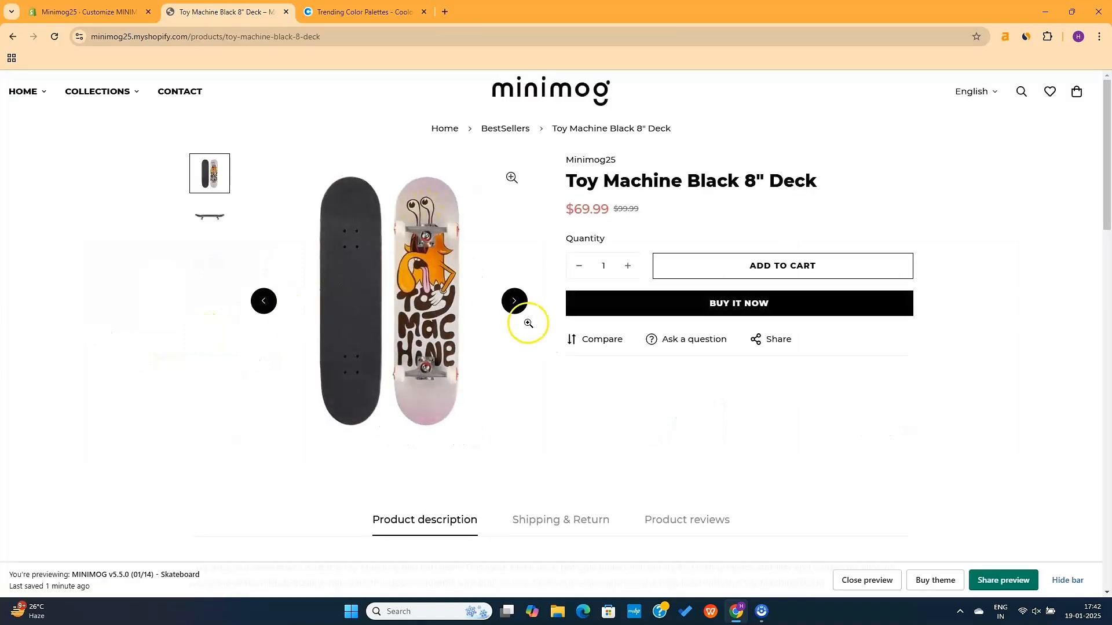
# Check the deck's Shipping & Return and Product reviews tabs
pyautogui.scroll(-5, 584, 344)
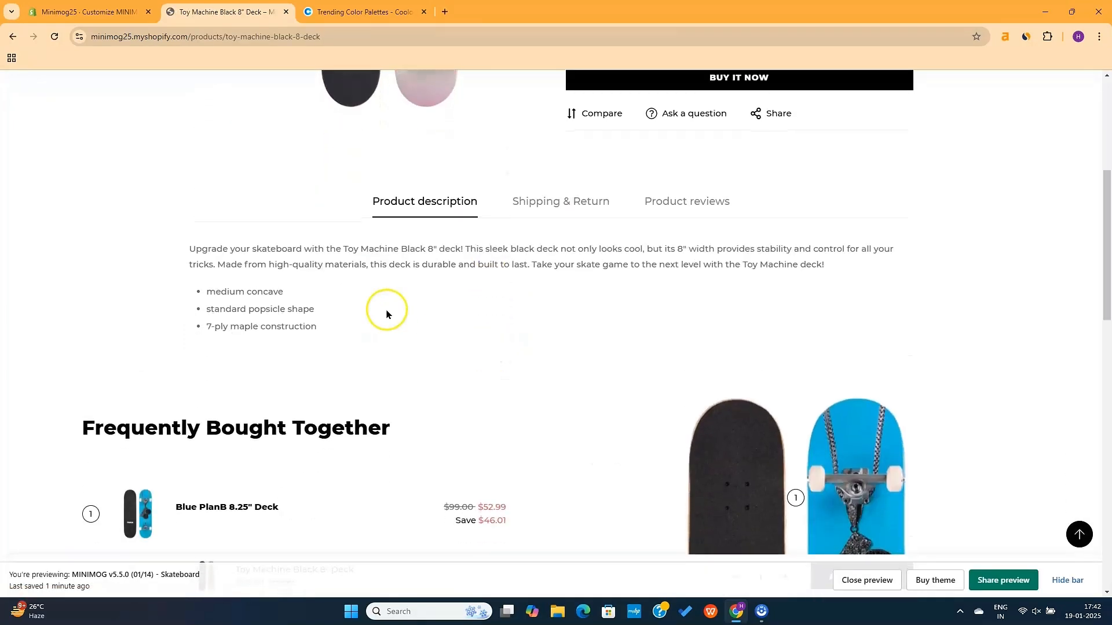
pyautogui.click(581, 206)
pyautogui.click(688, 207)
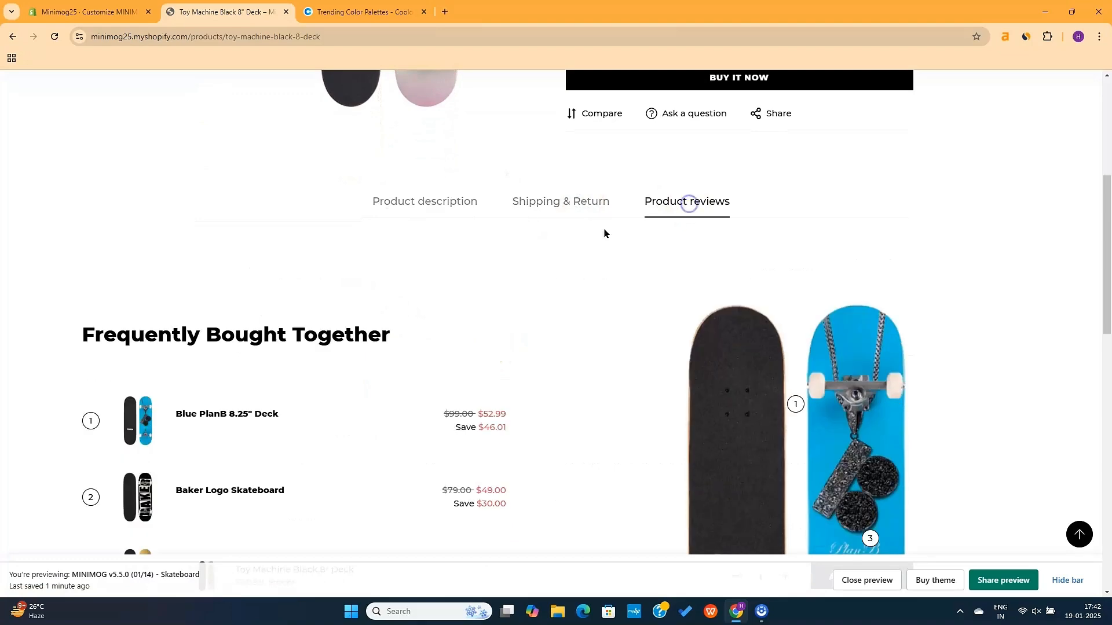
pyautogui.scroll(-3, 579, 237)
pyautogui.scroll(-2, 406, 364)
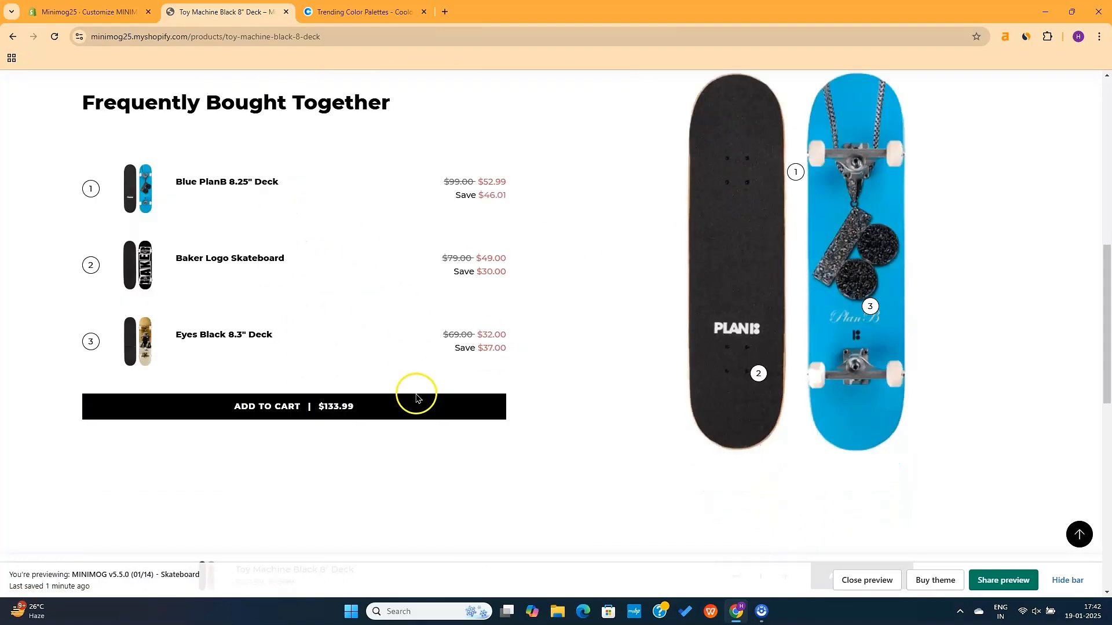
pyautogui.scroll(2, 420, 323)
pyautogui.scroll(-10, 420, 323)
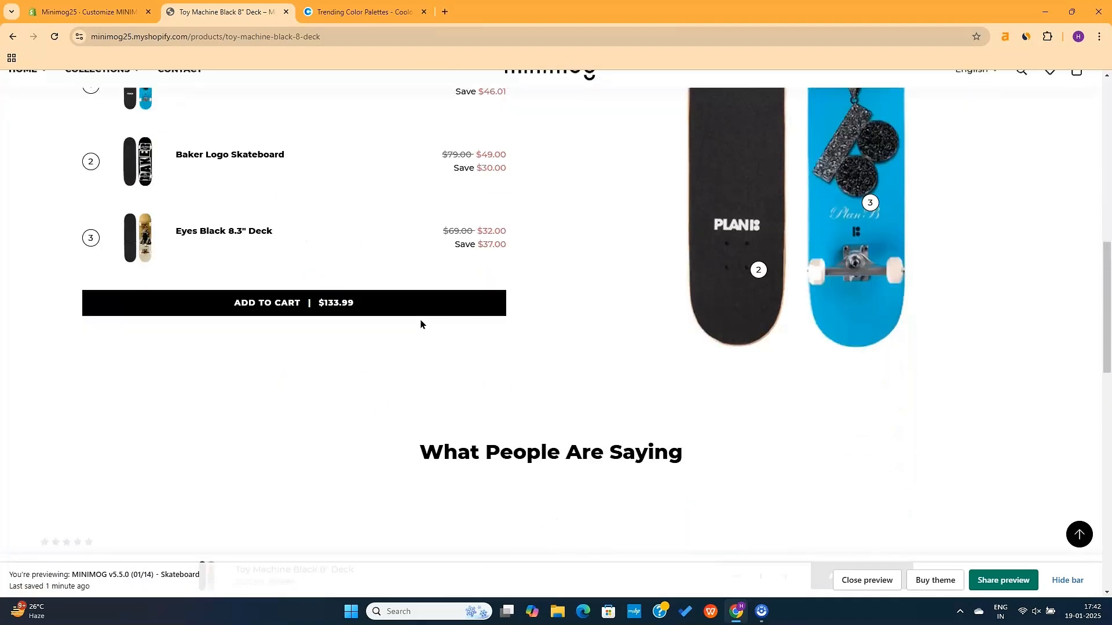
pyautogui.scroll(-6, 482, 389)
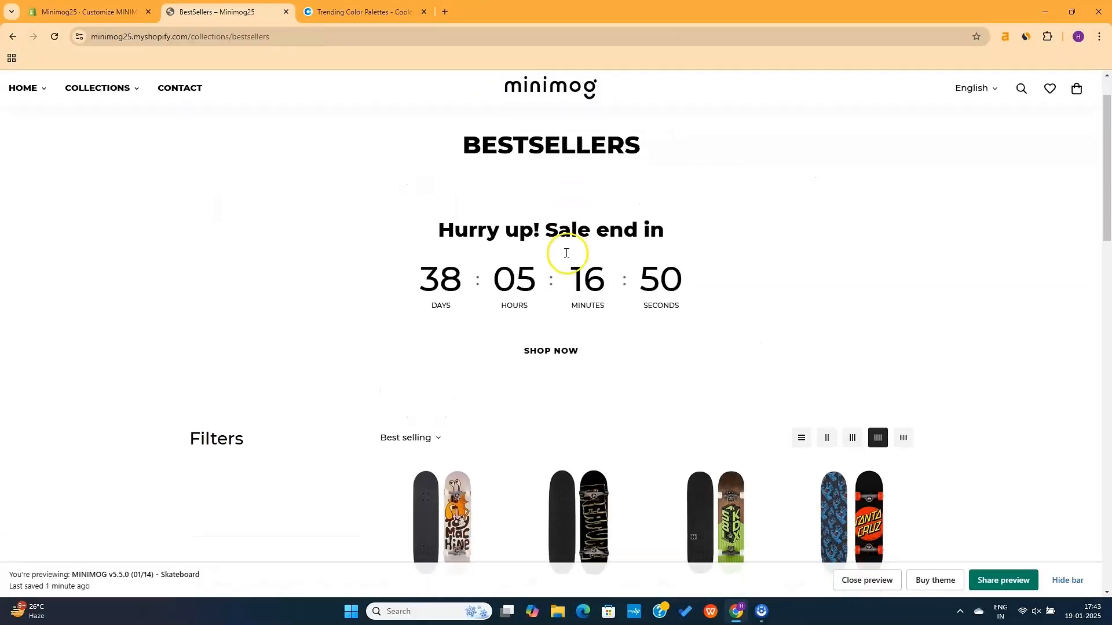
# Scroll through the BestSellers collection and its sale countdown, then load the store's Home page
pyautogui.scroll(-2, 566, 255)
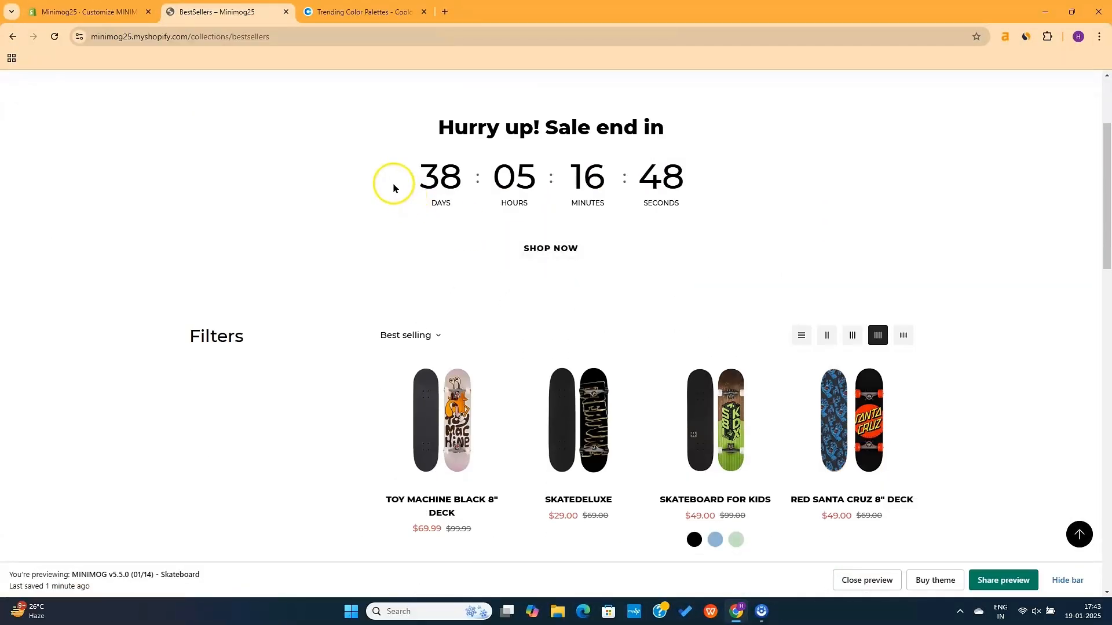
pyautogui.moveTo(394, 187); pyautogui.dragTo(711, 184)
pyautogui.click(613, 245)
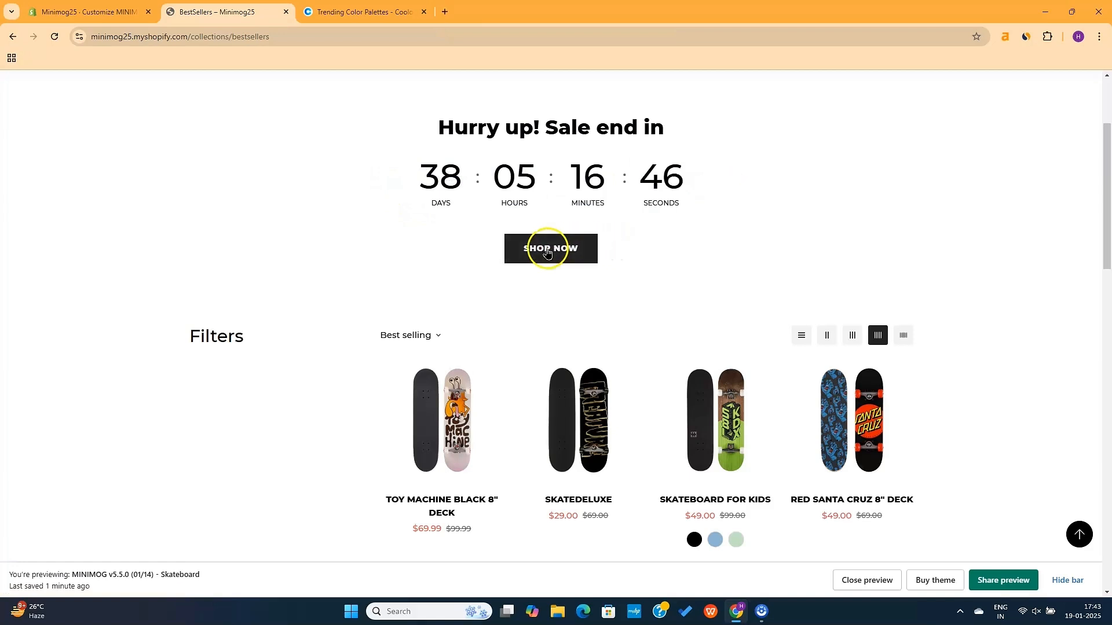
pyautogui.scroll(-2, 578, 325)
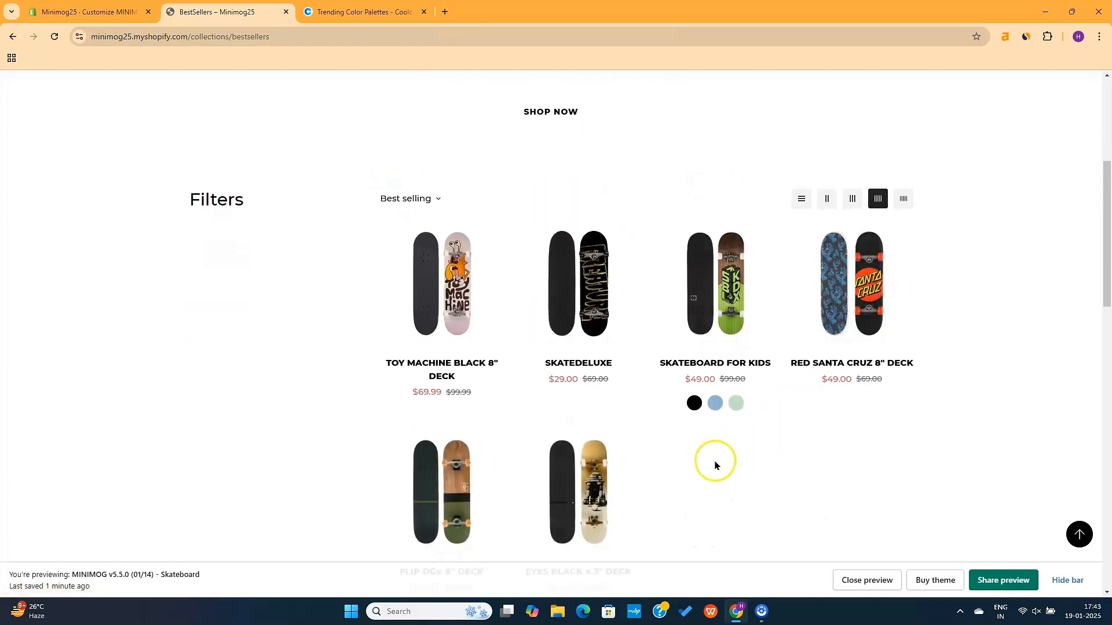
pyautogui.scroll(-5, 714, 462)
pyautogui.scroll(-5, 715, 463)
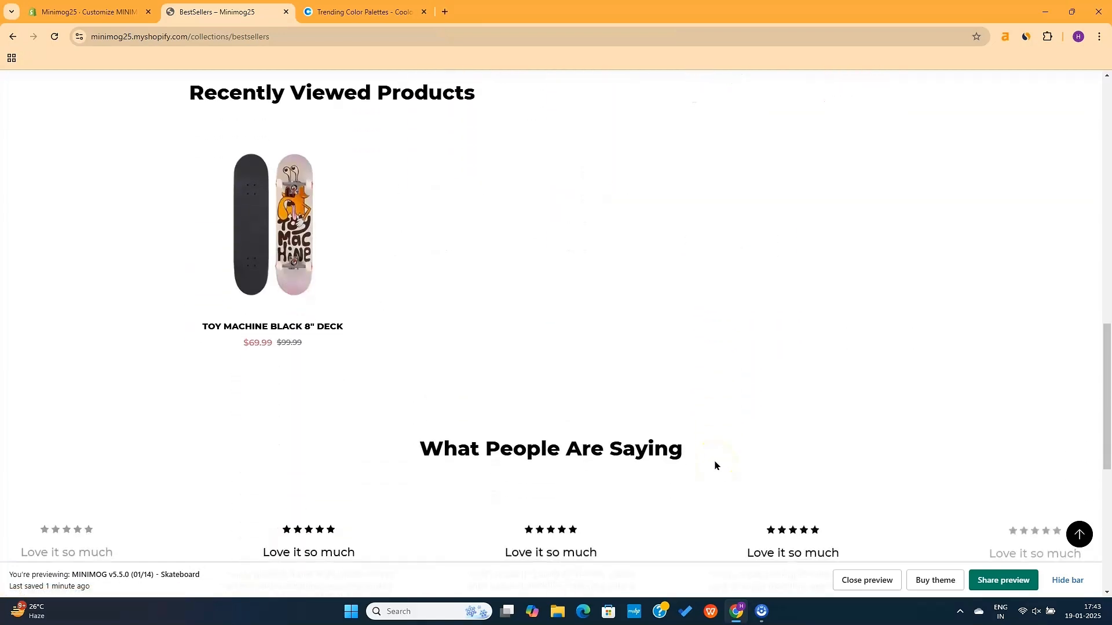
pyautogui.scroll(-5, 543, 263)
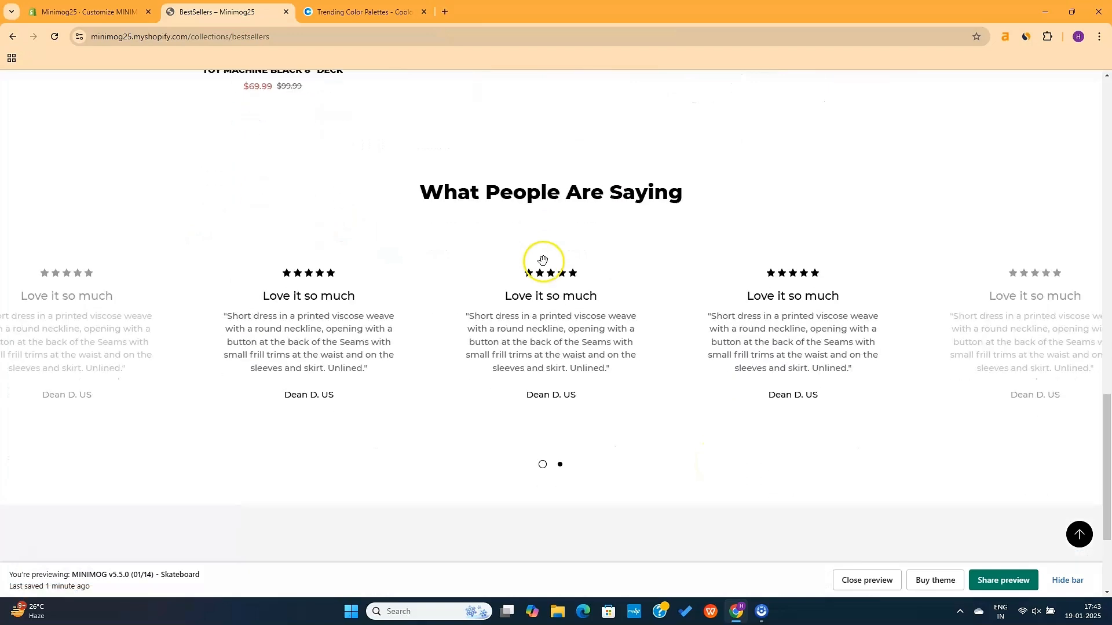
pyautogui.scroll(-2, 542, 261)
pyautogui.scroll(20, 543, 262)
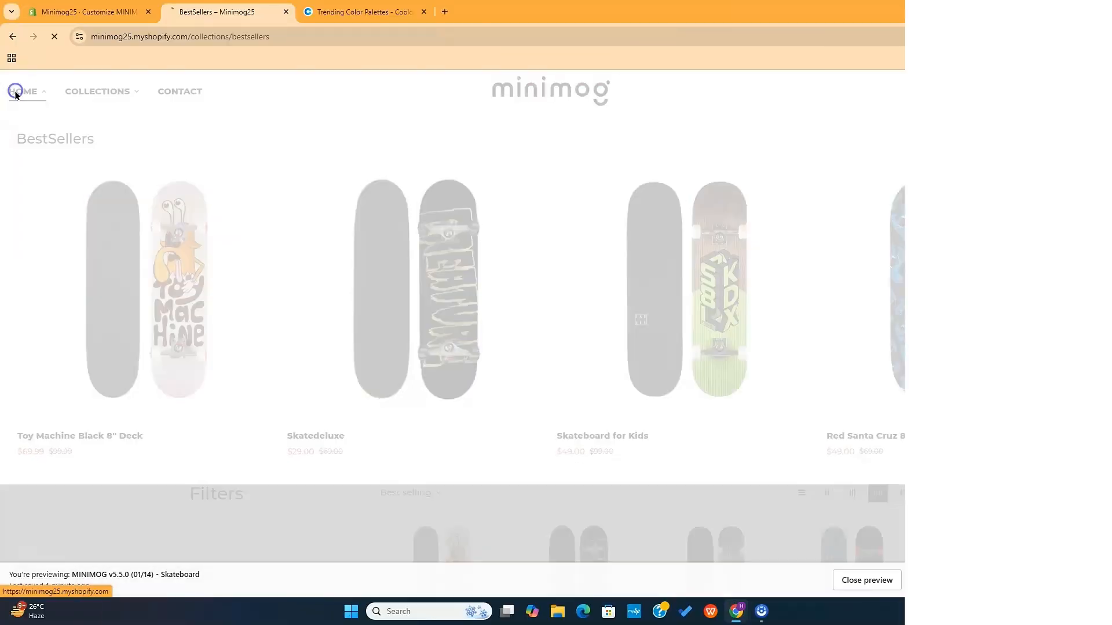
pyautogui.click(14, 91)
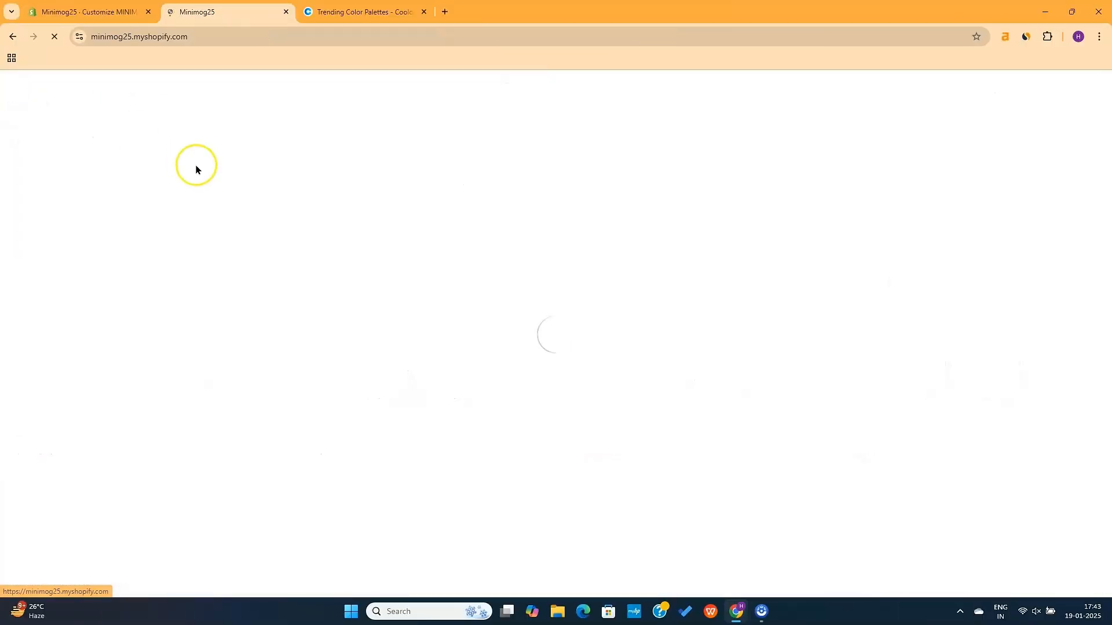